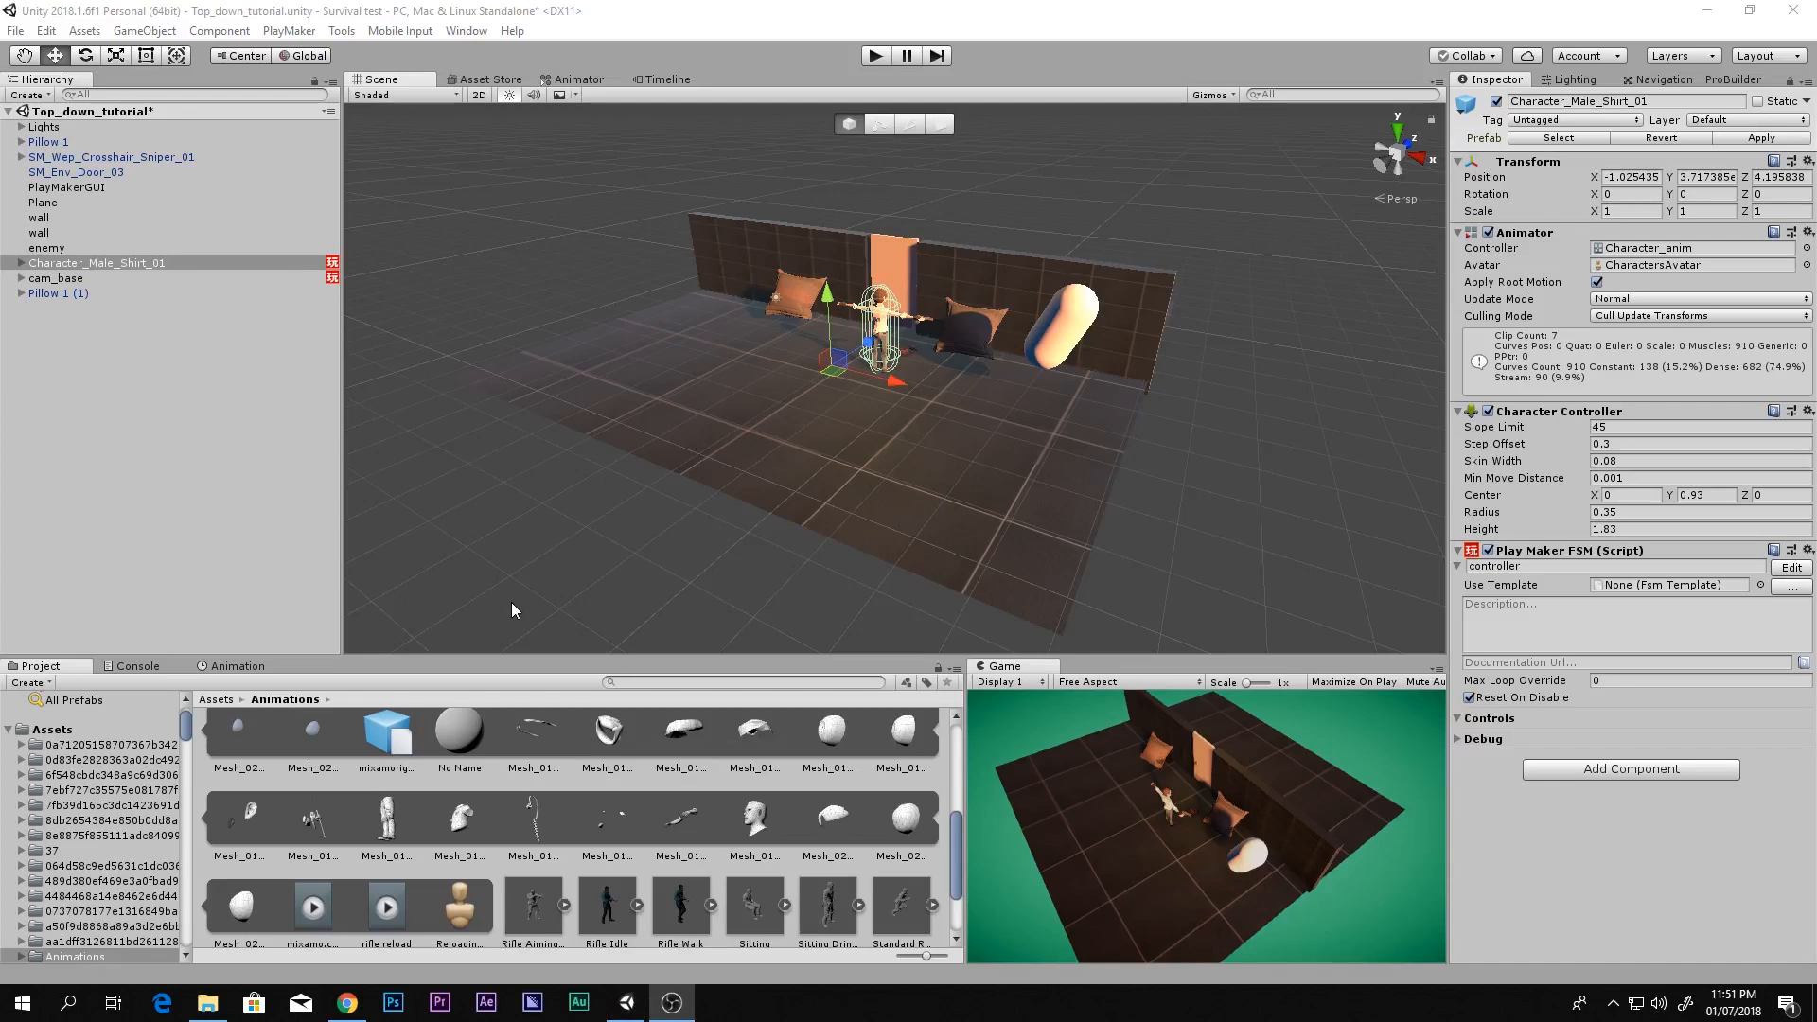
pyautogui.click(402, 825)
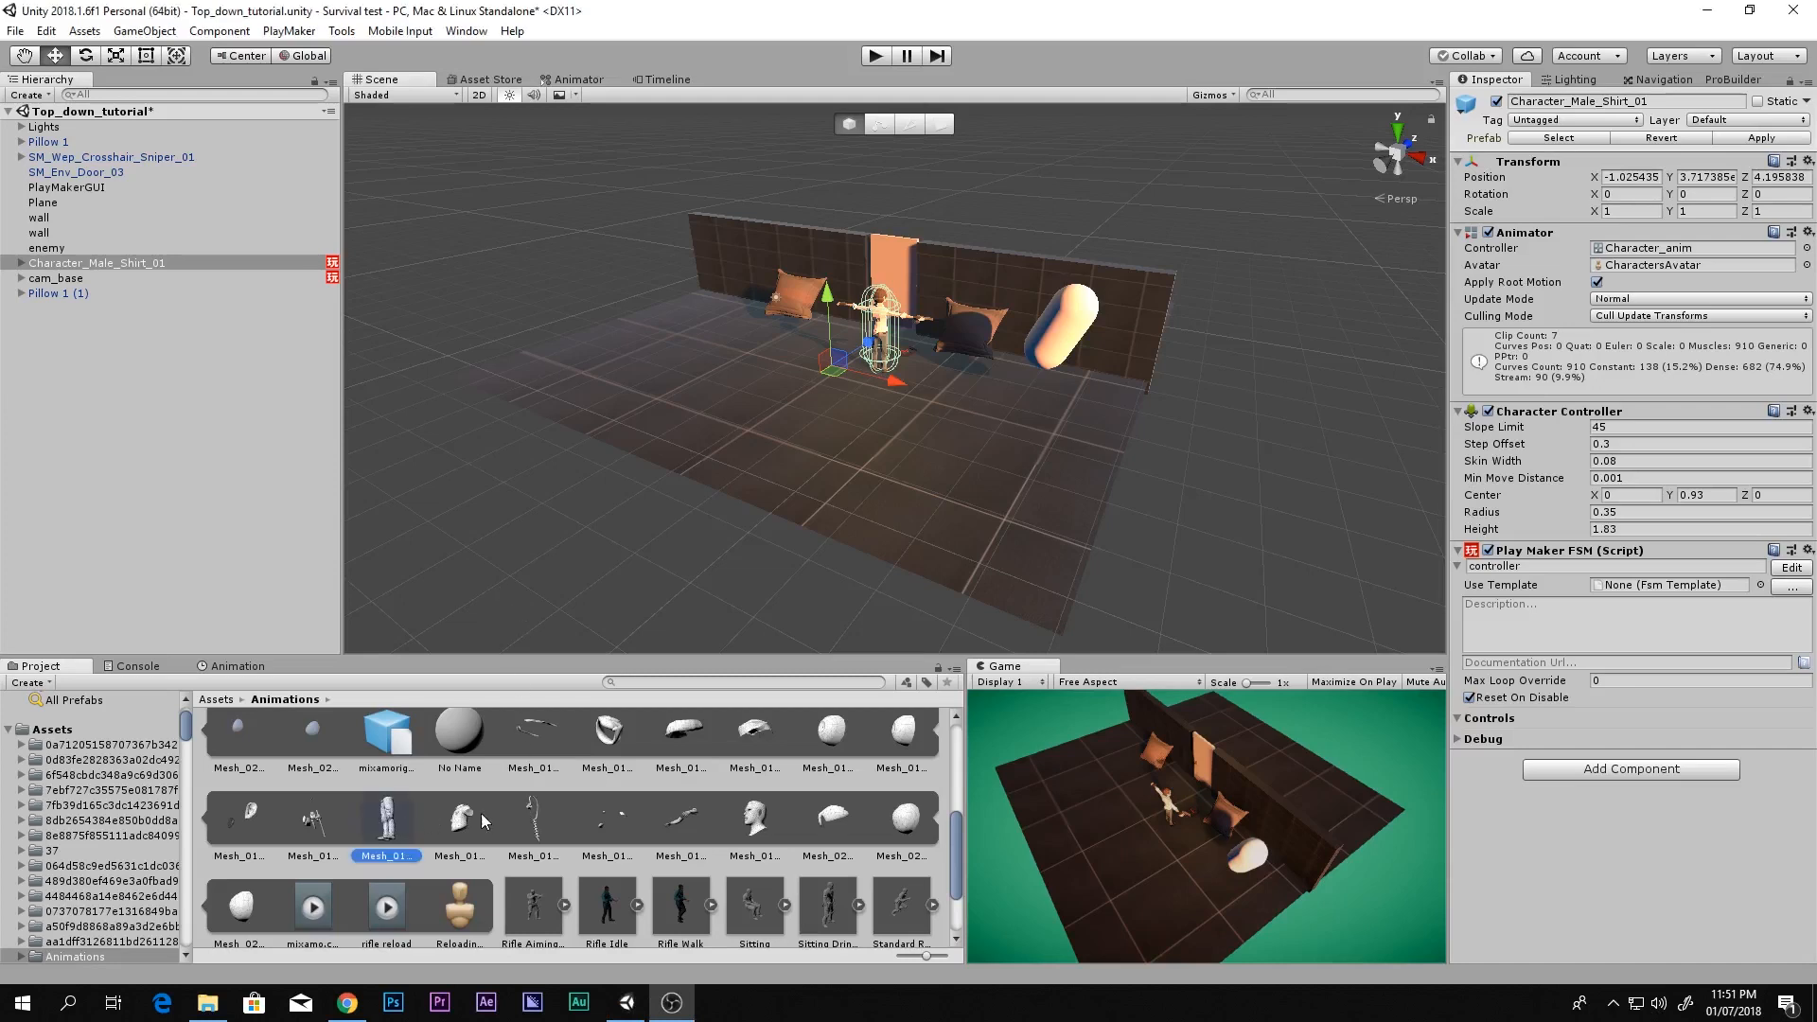
pyautogui.moveTo(1587, 804); pyautogui.dragTo(844, 857)
pyautogui.moveTo(899, 398); pyautogui.dragTo(763, 411, button='right')
pyautogui.scroll(3, 304, 816)
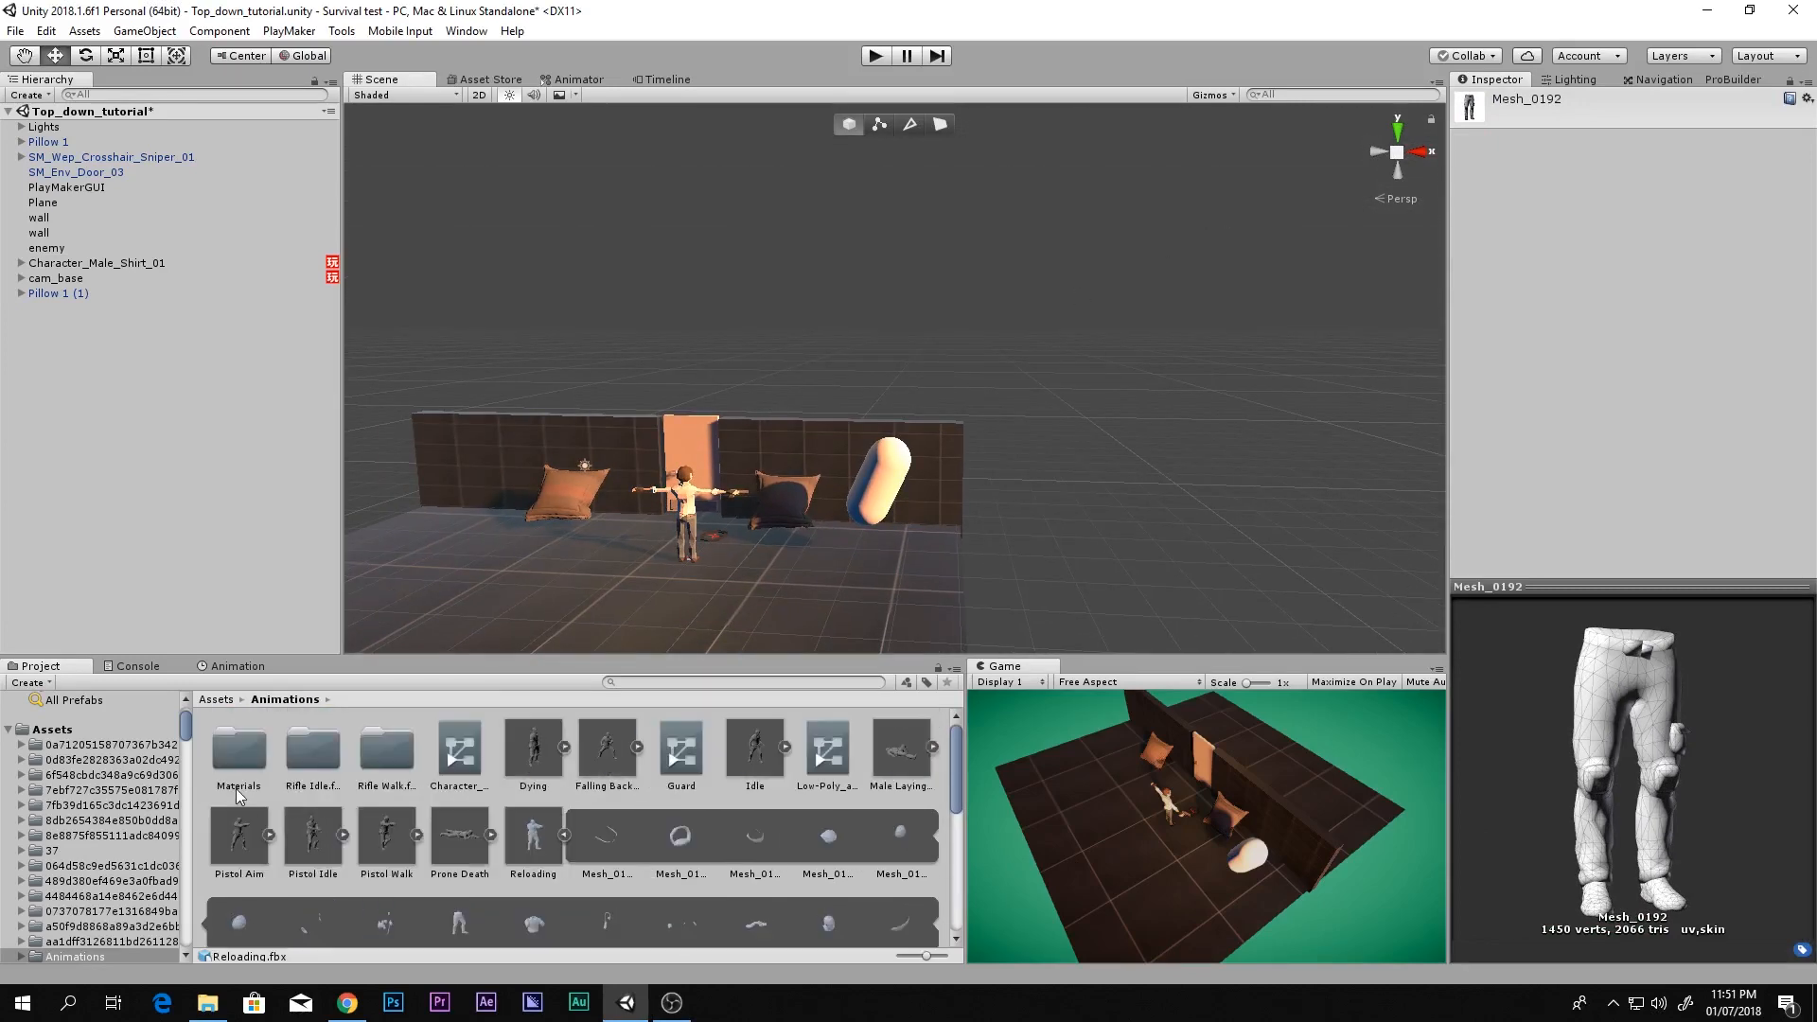
# Open the "Cut scene" scene from the Assets folder and maximise the Game view
pyautogui.click(93, 729)
pyautogui.scroll(-5, 331, 861)
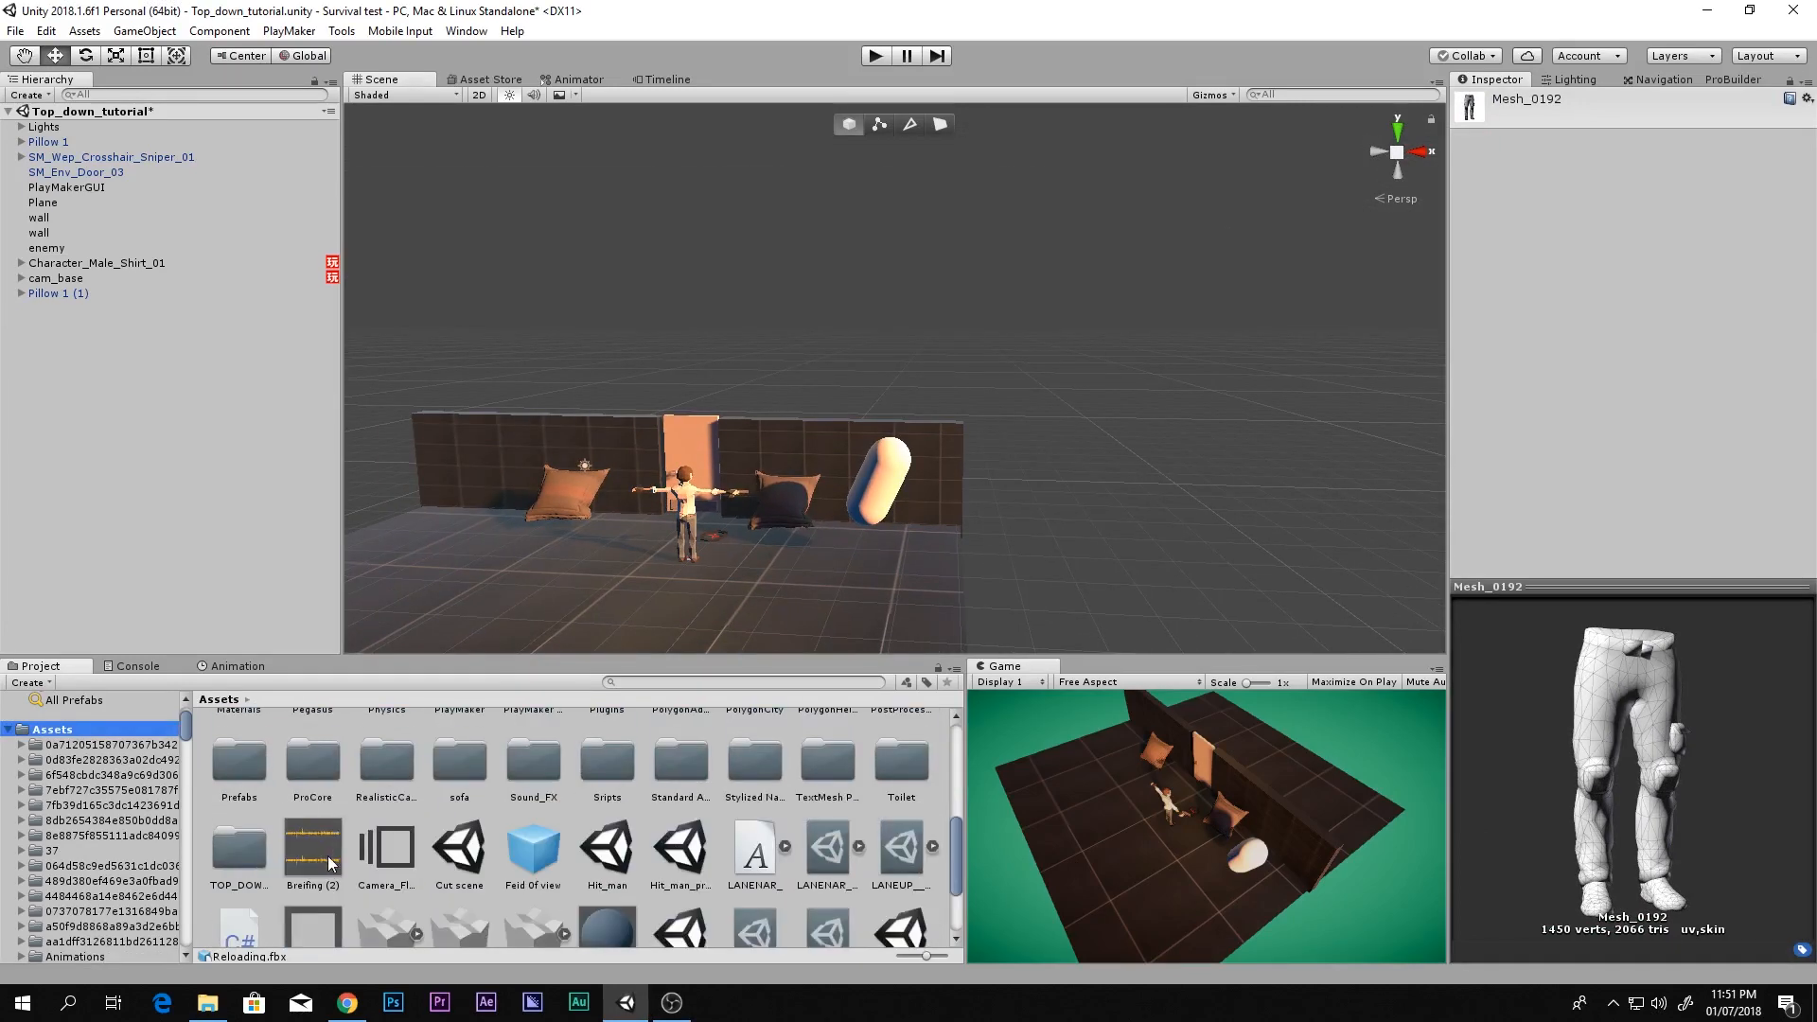
pyautogui.doubleClick(441, 849)
pyautogui.click(941, 542)
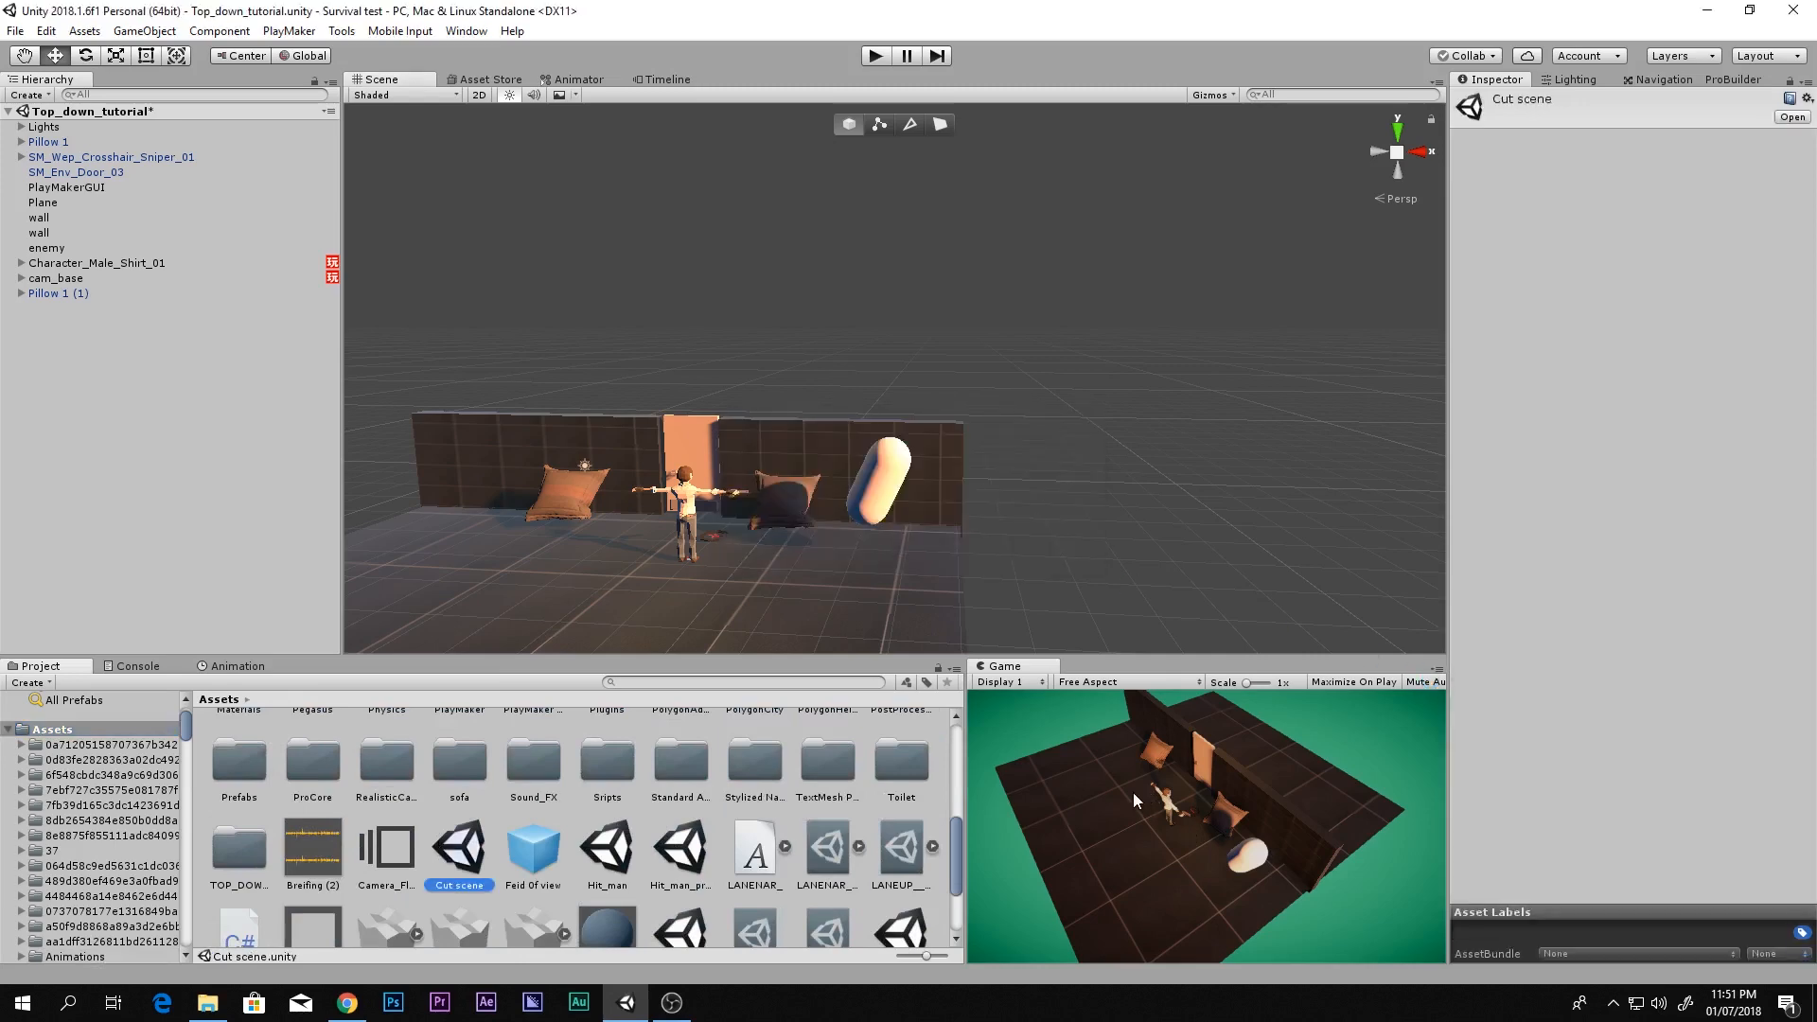
pyautogui.hotkey('shift', 'space')
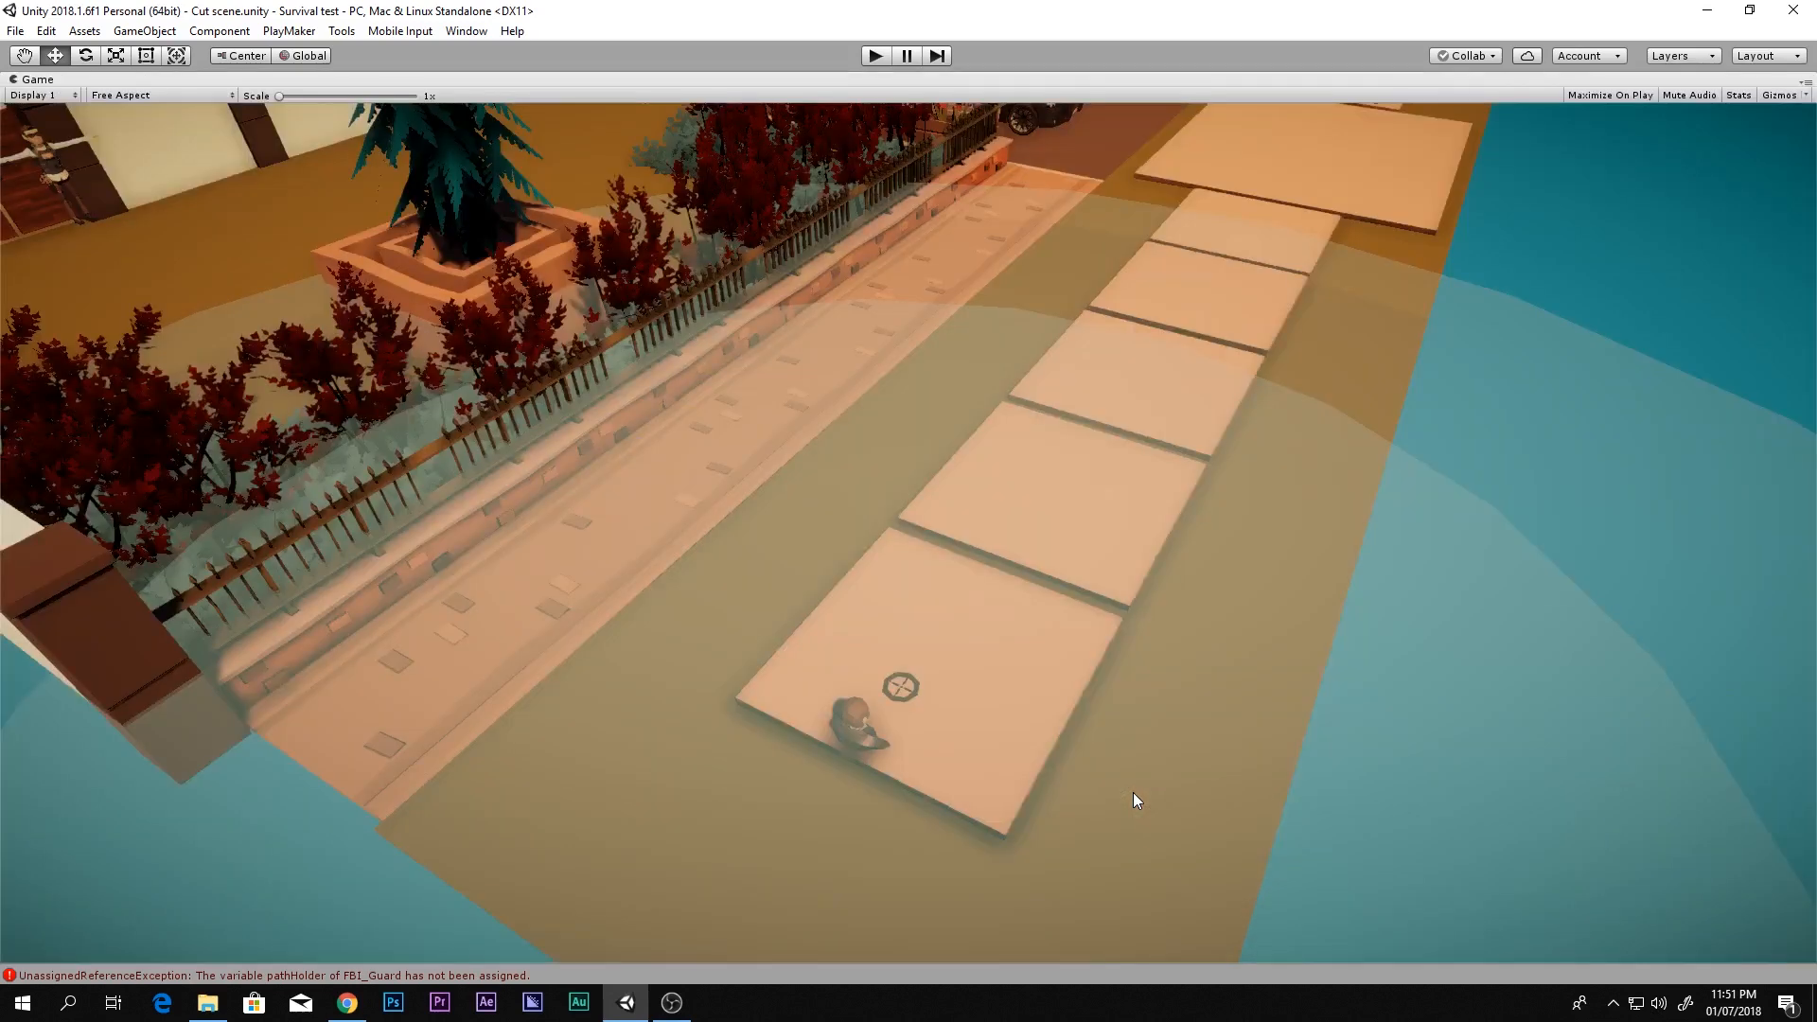
# Play-test the Cut scene by walking the character, aiming the pistol and firing several shots, and stop play mode
pyautogui.click(888, 57)
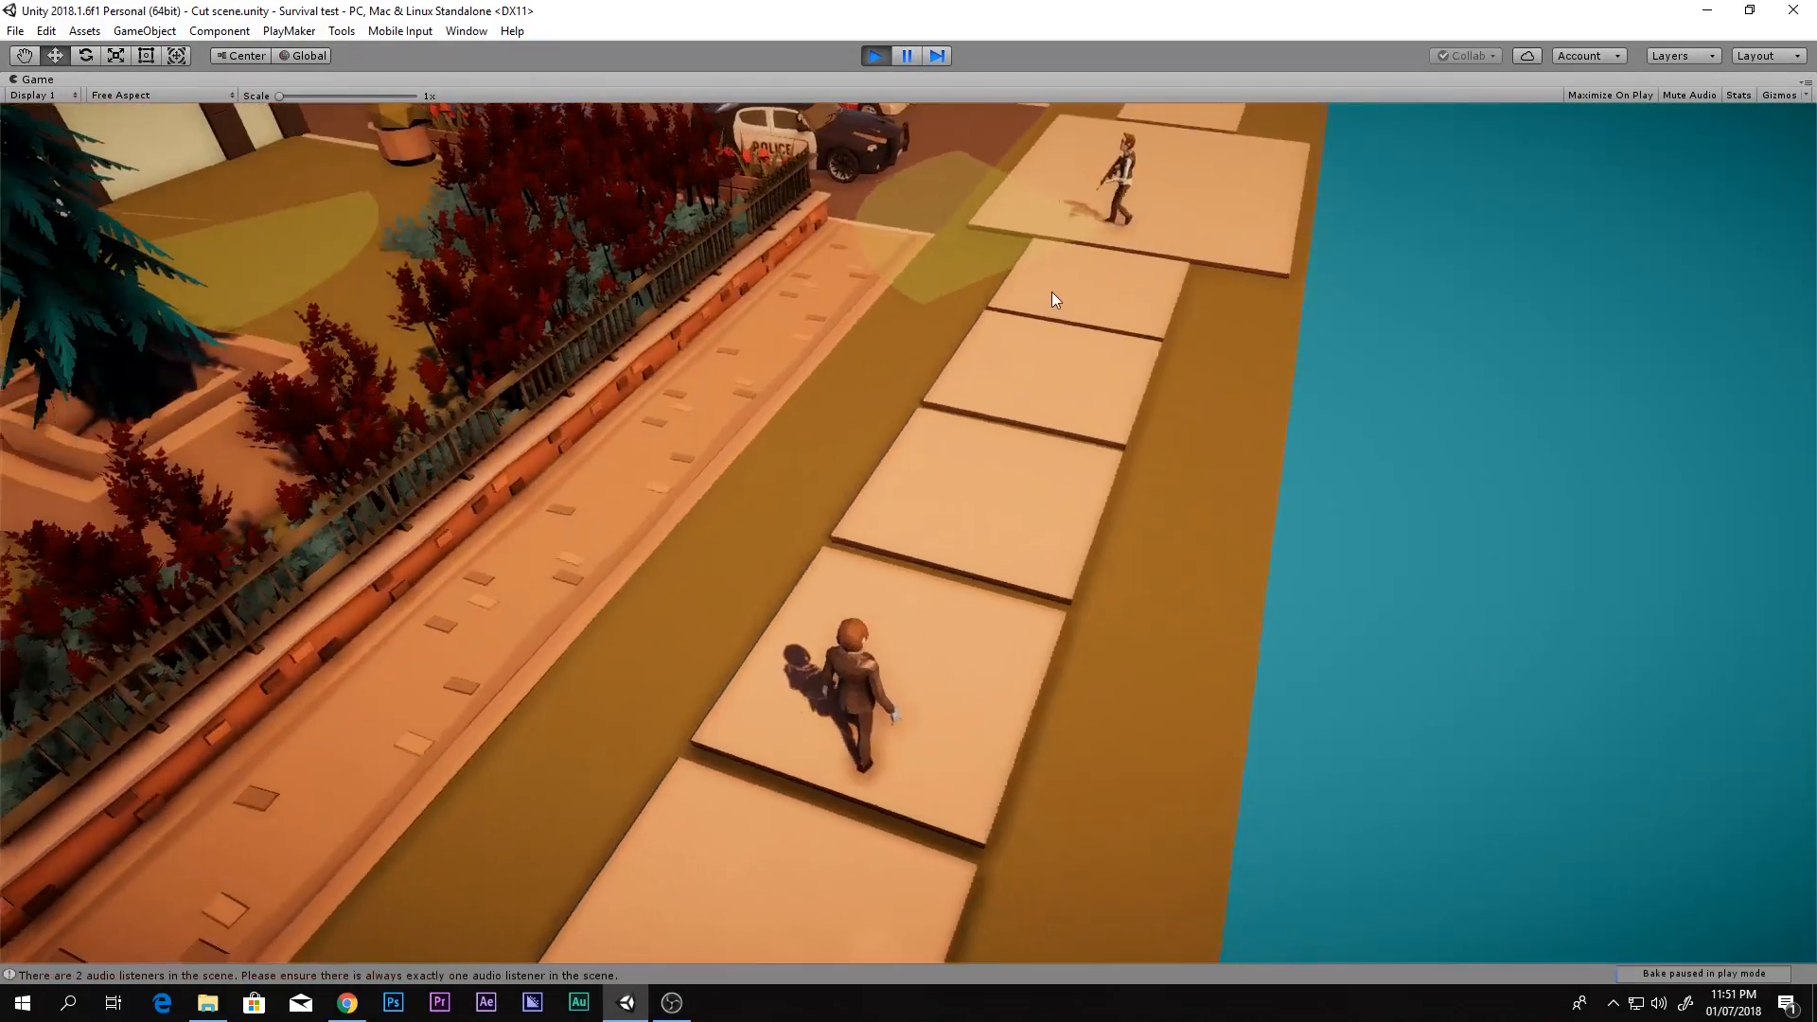
pyautogui.rightClick(1057, 295)
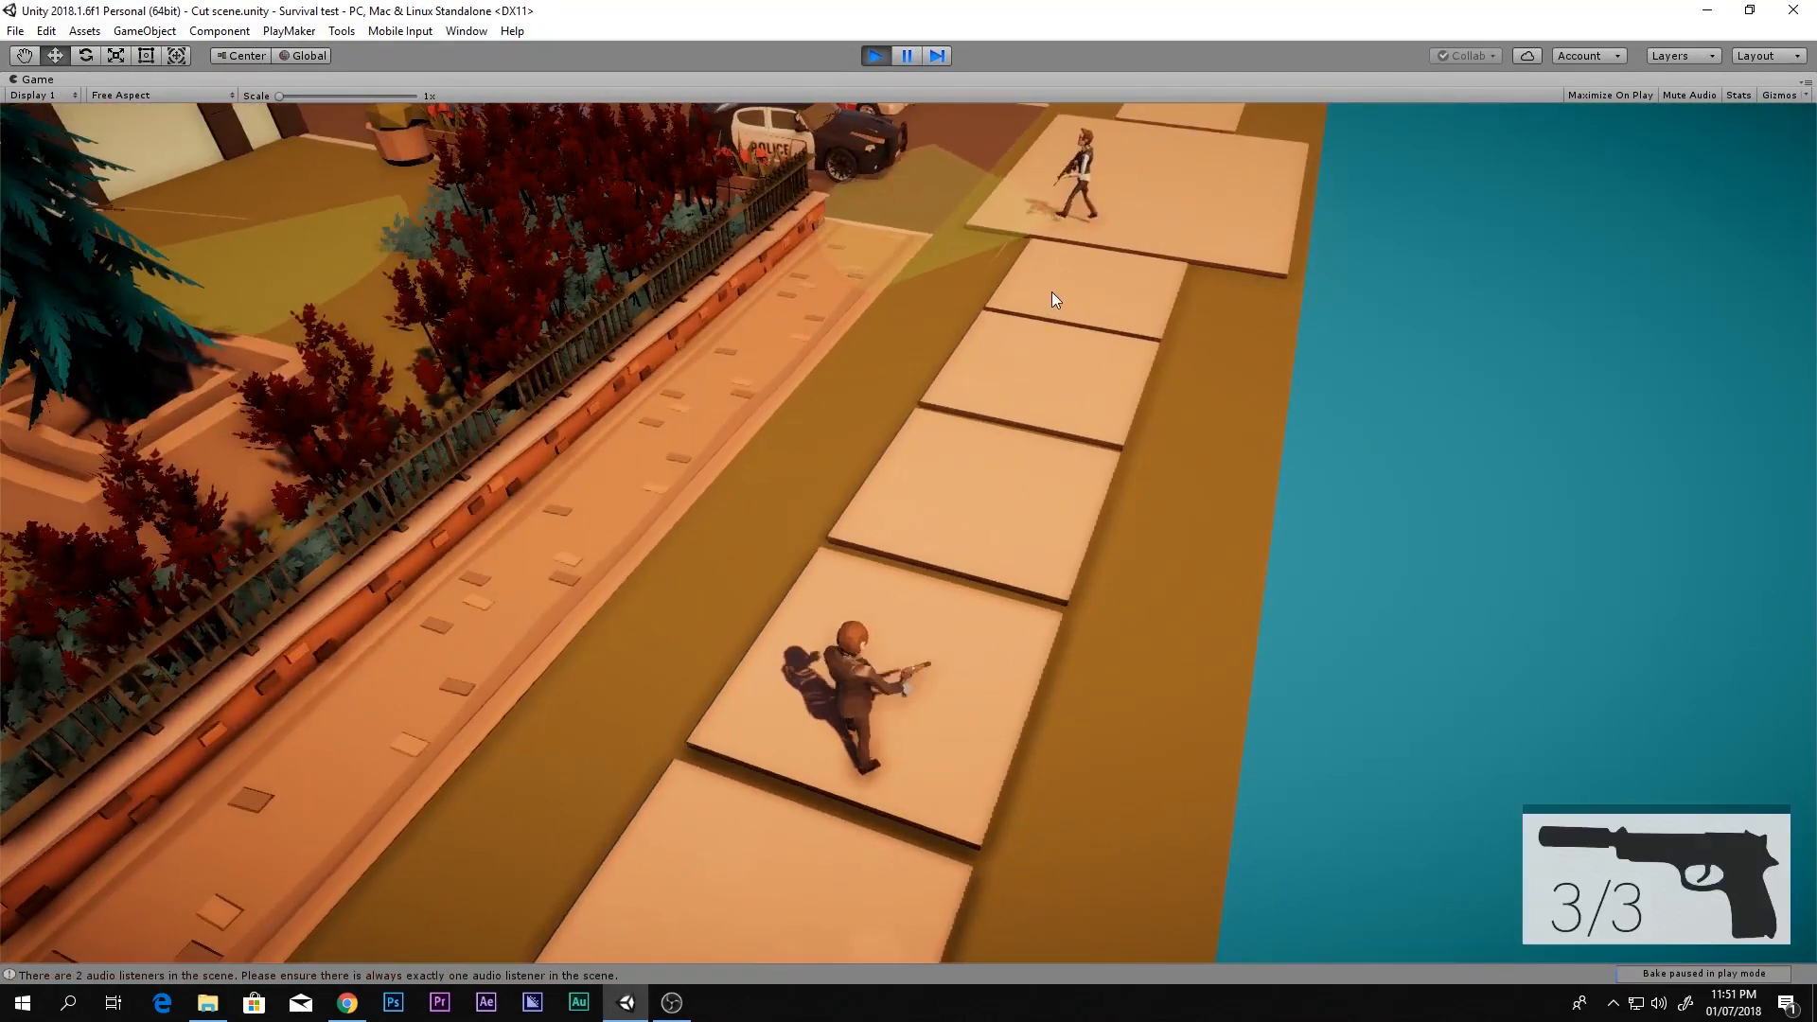
pyautogui.press('w')
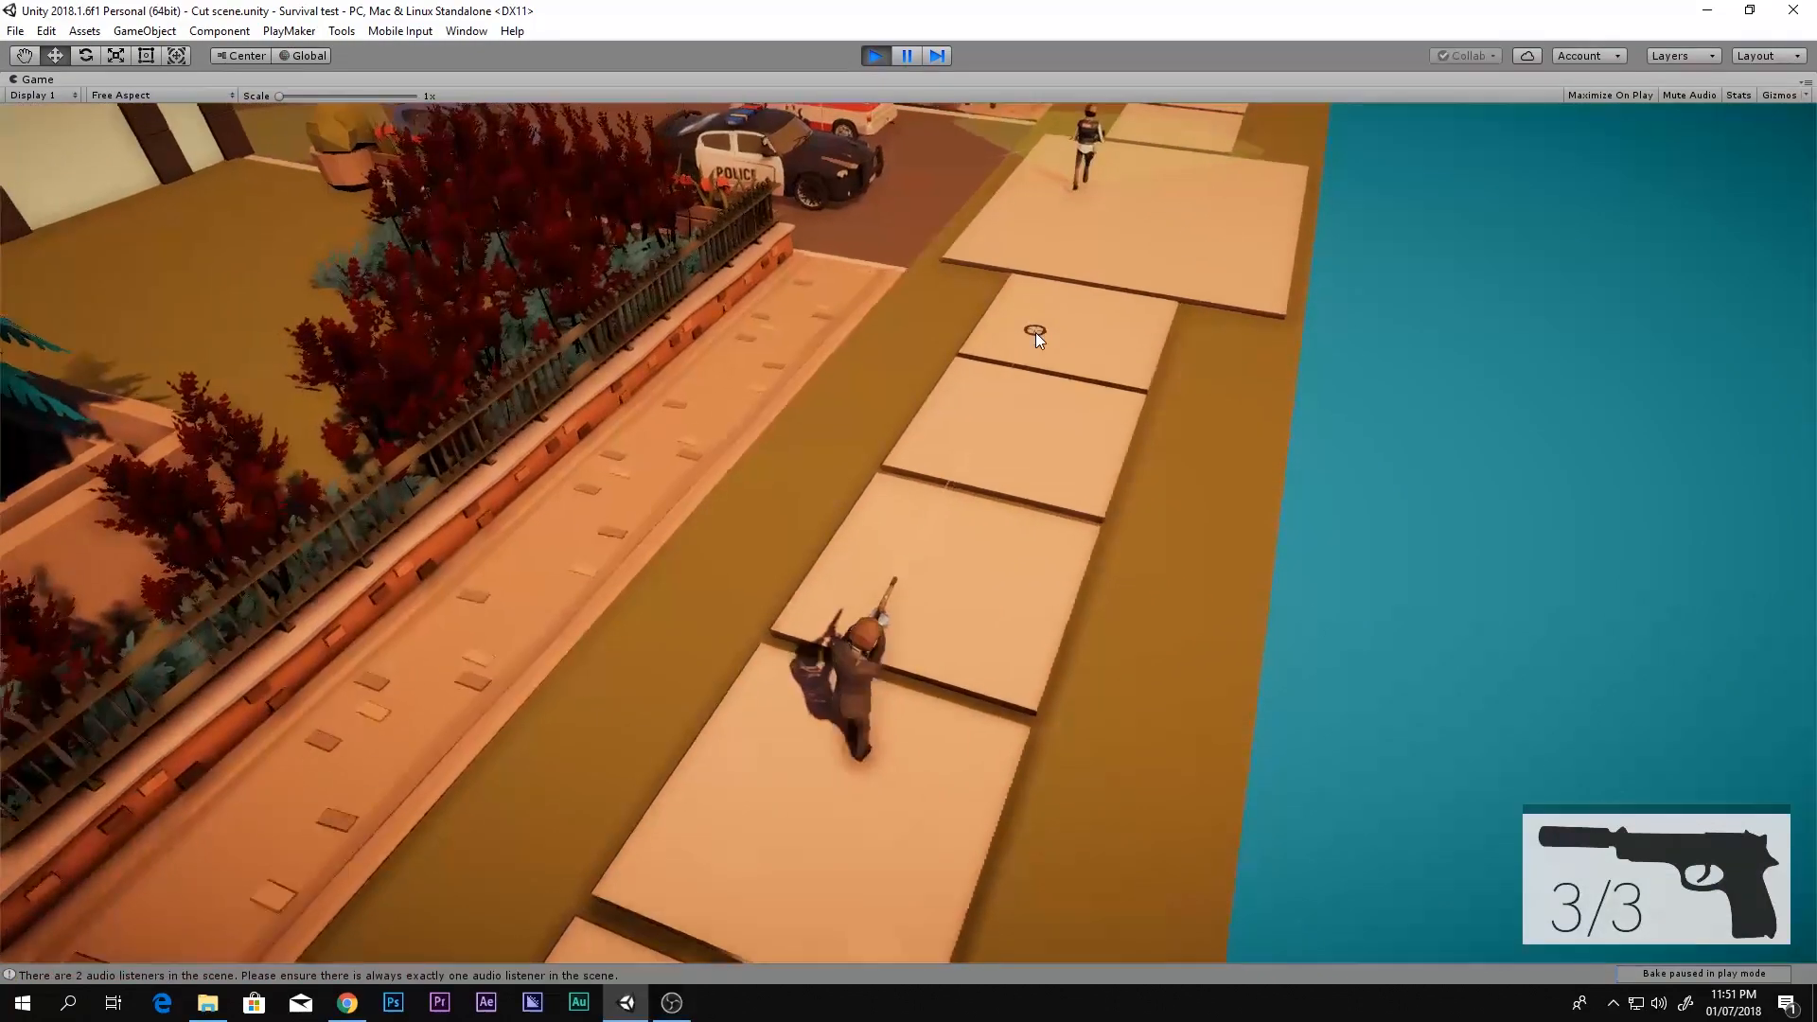
pyautogui.press('a')
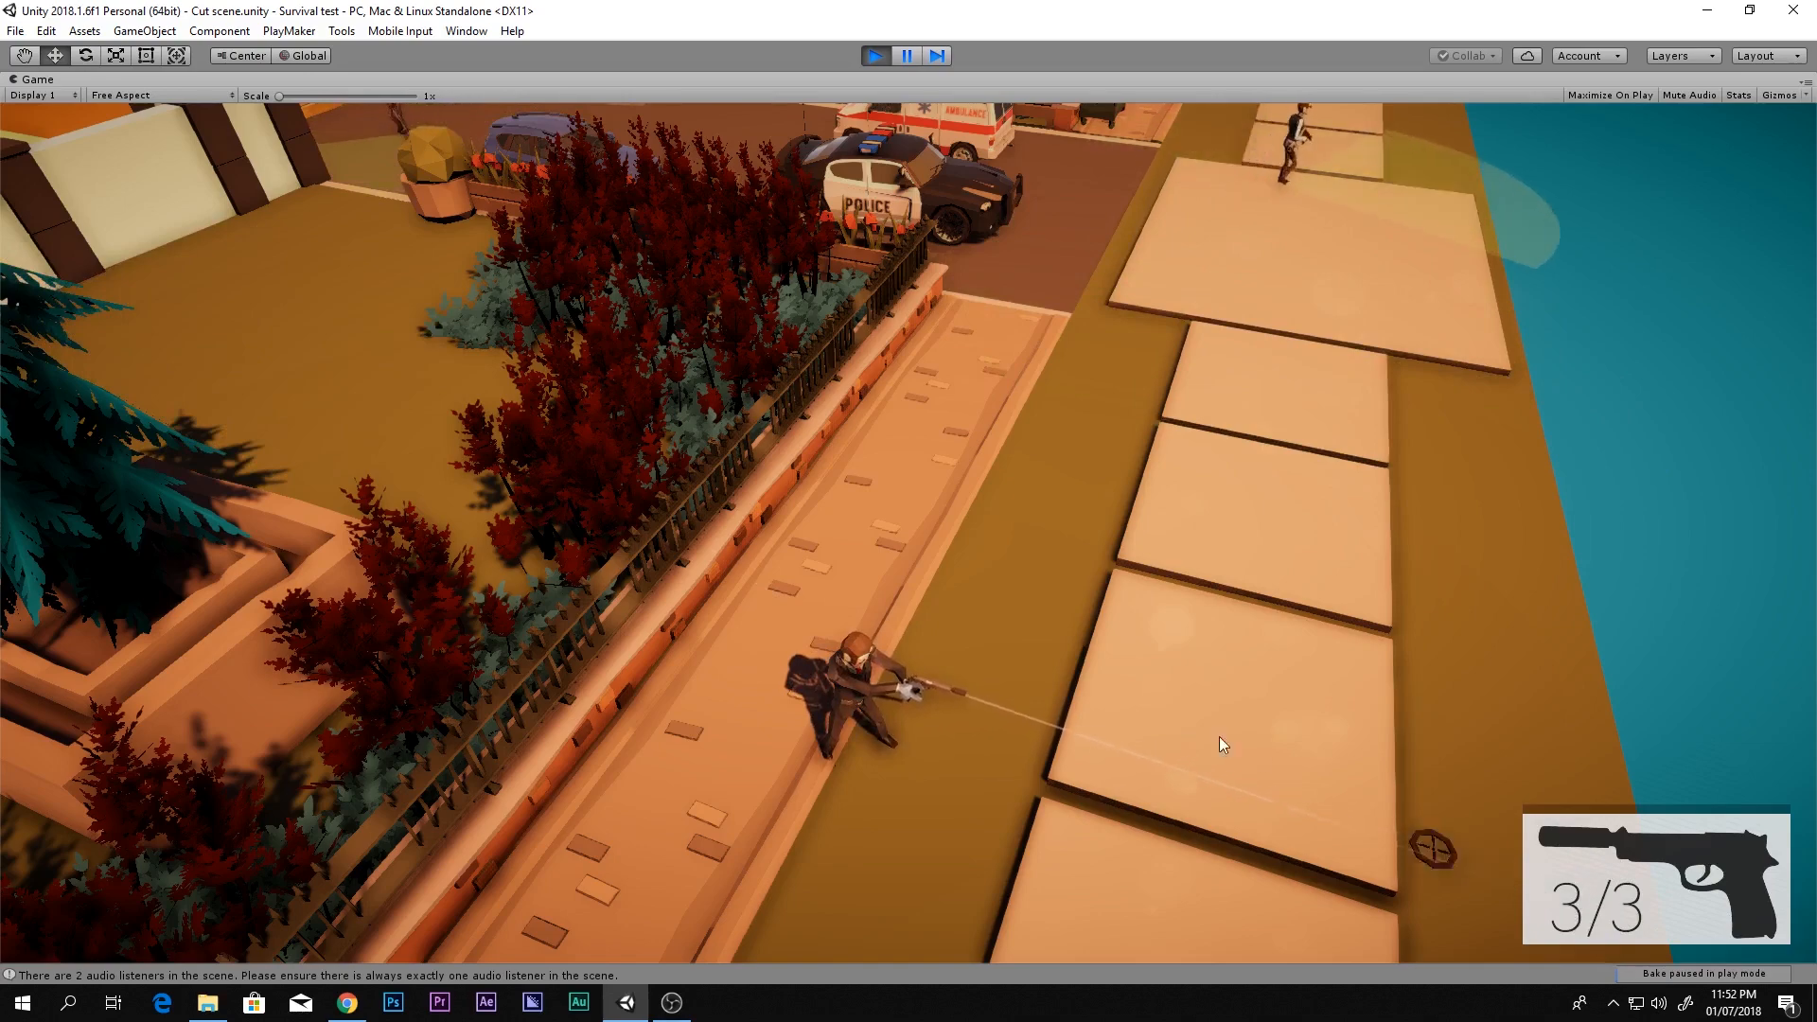
pyautogui.click(1090, 519)
pyautogui.click(1090, 519)
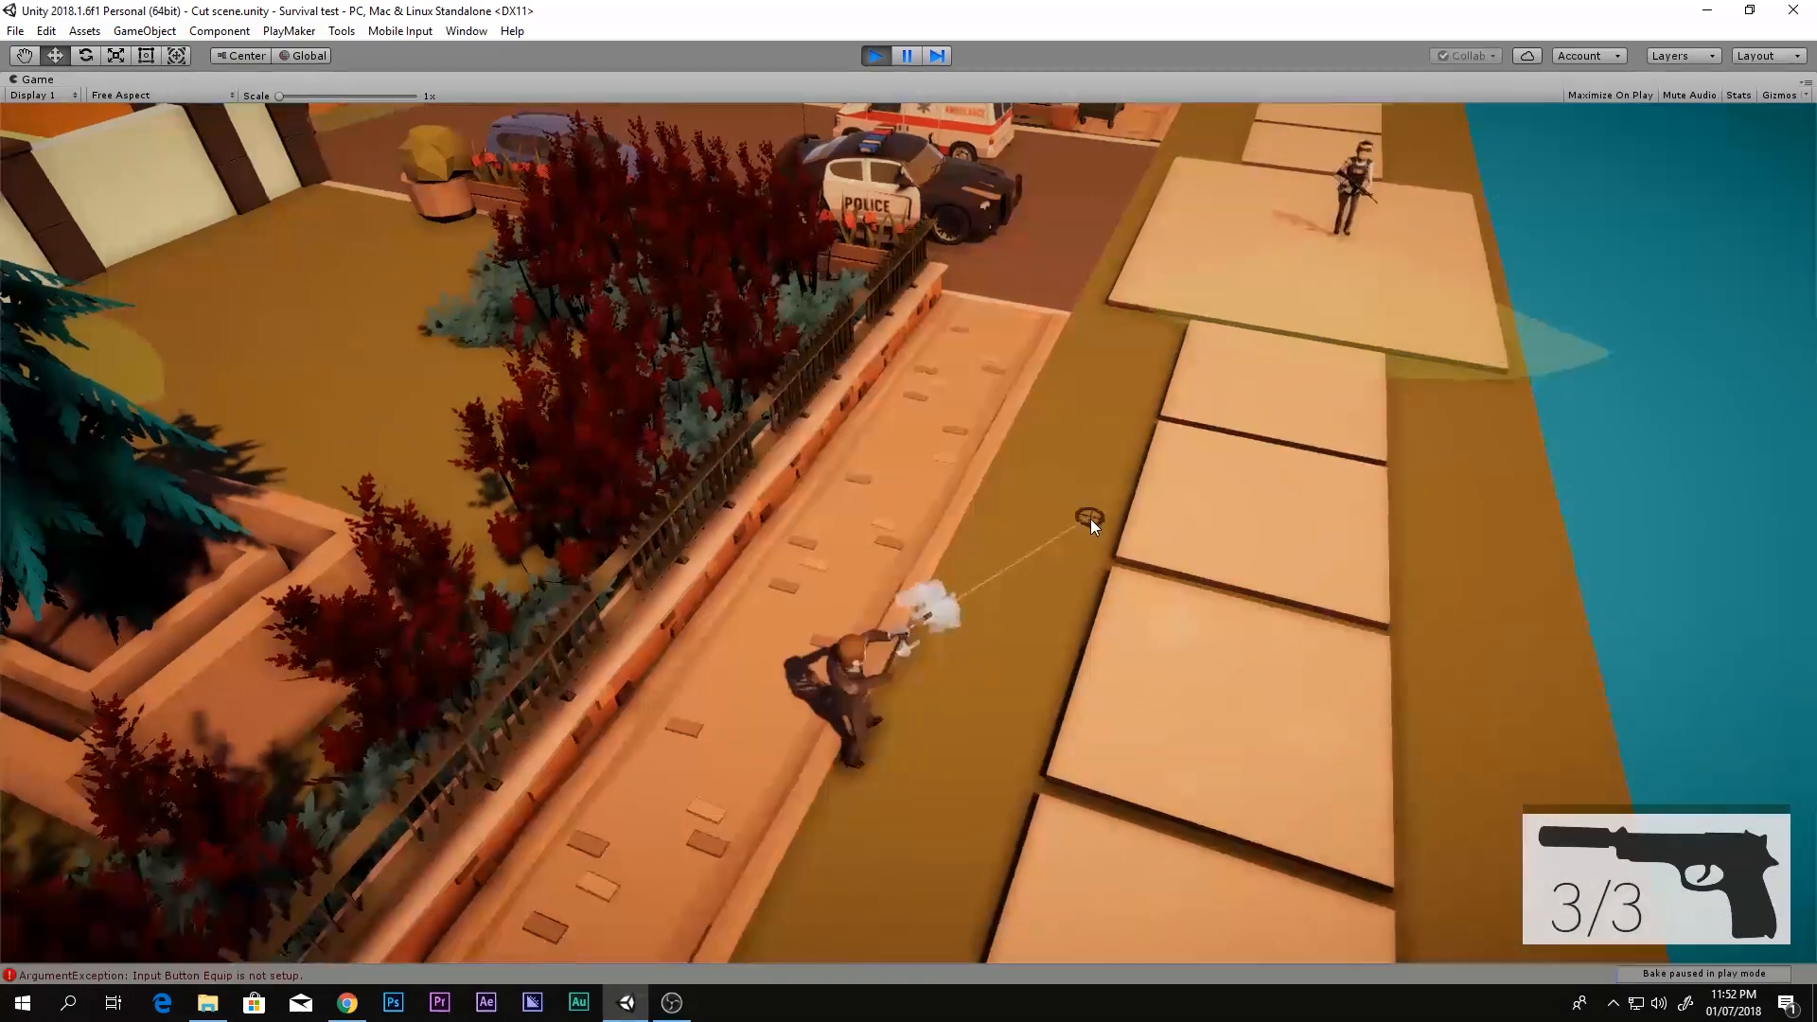
pyautogui.click(1090, 519)
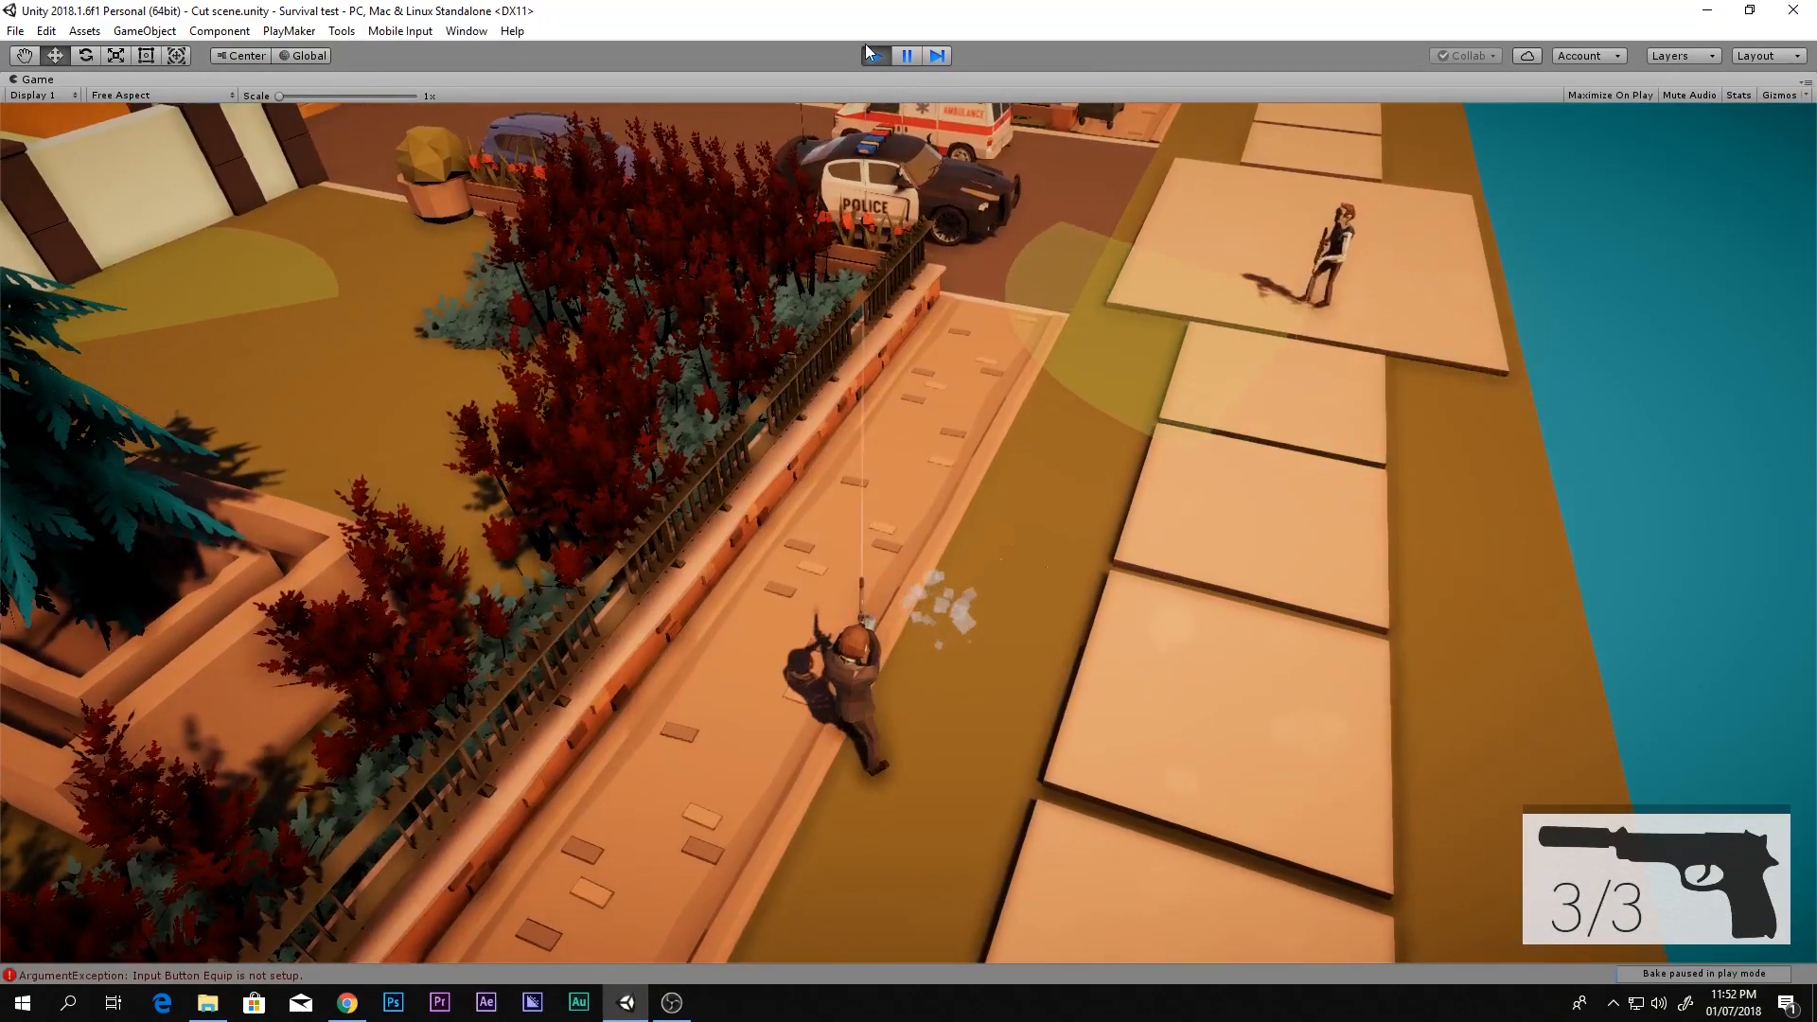
pyautogui.click(875, 56)
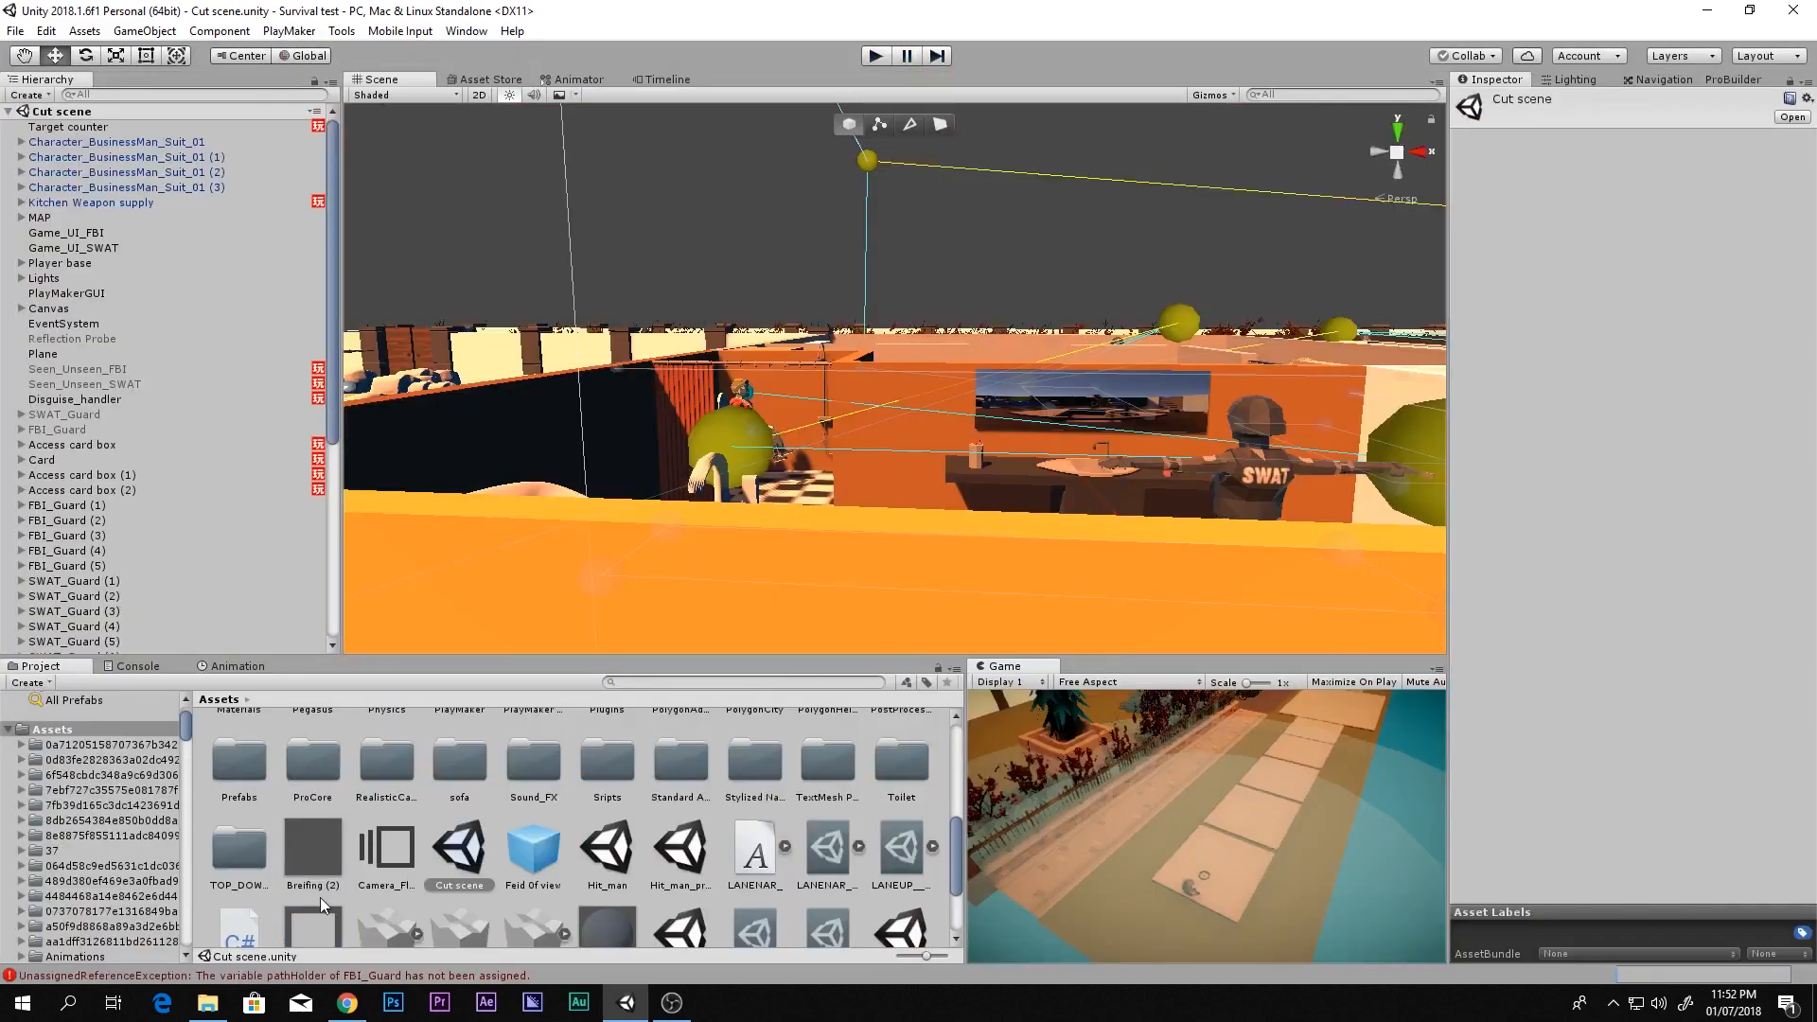
# Reopen the Top_down_tutorial scene and maximise the Game view
pyautogui.doubleClick(215, 895)
pyautogui.moveTo(751, 397); pyautogui.dragTo(619, 458, button='right')
pyautogui.scroll(3, 618, 458)
pyautogui.hotkey('shift', 'space')
# Run the top-down scene and test aiming and shooting at the white capsule enemy and the floor
pyautogui.click(880, 58)
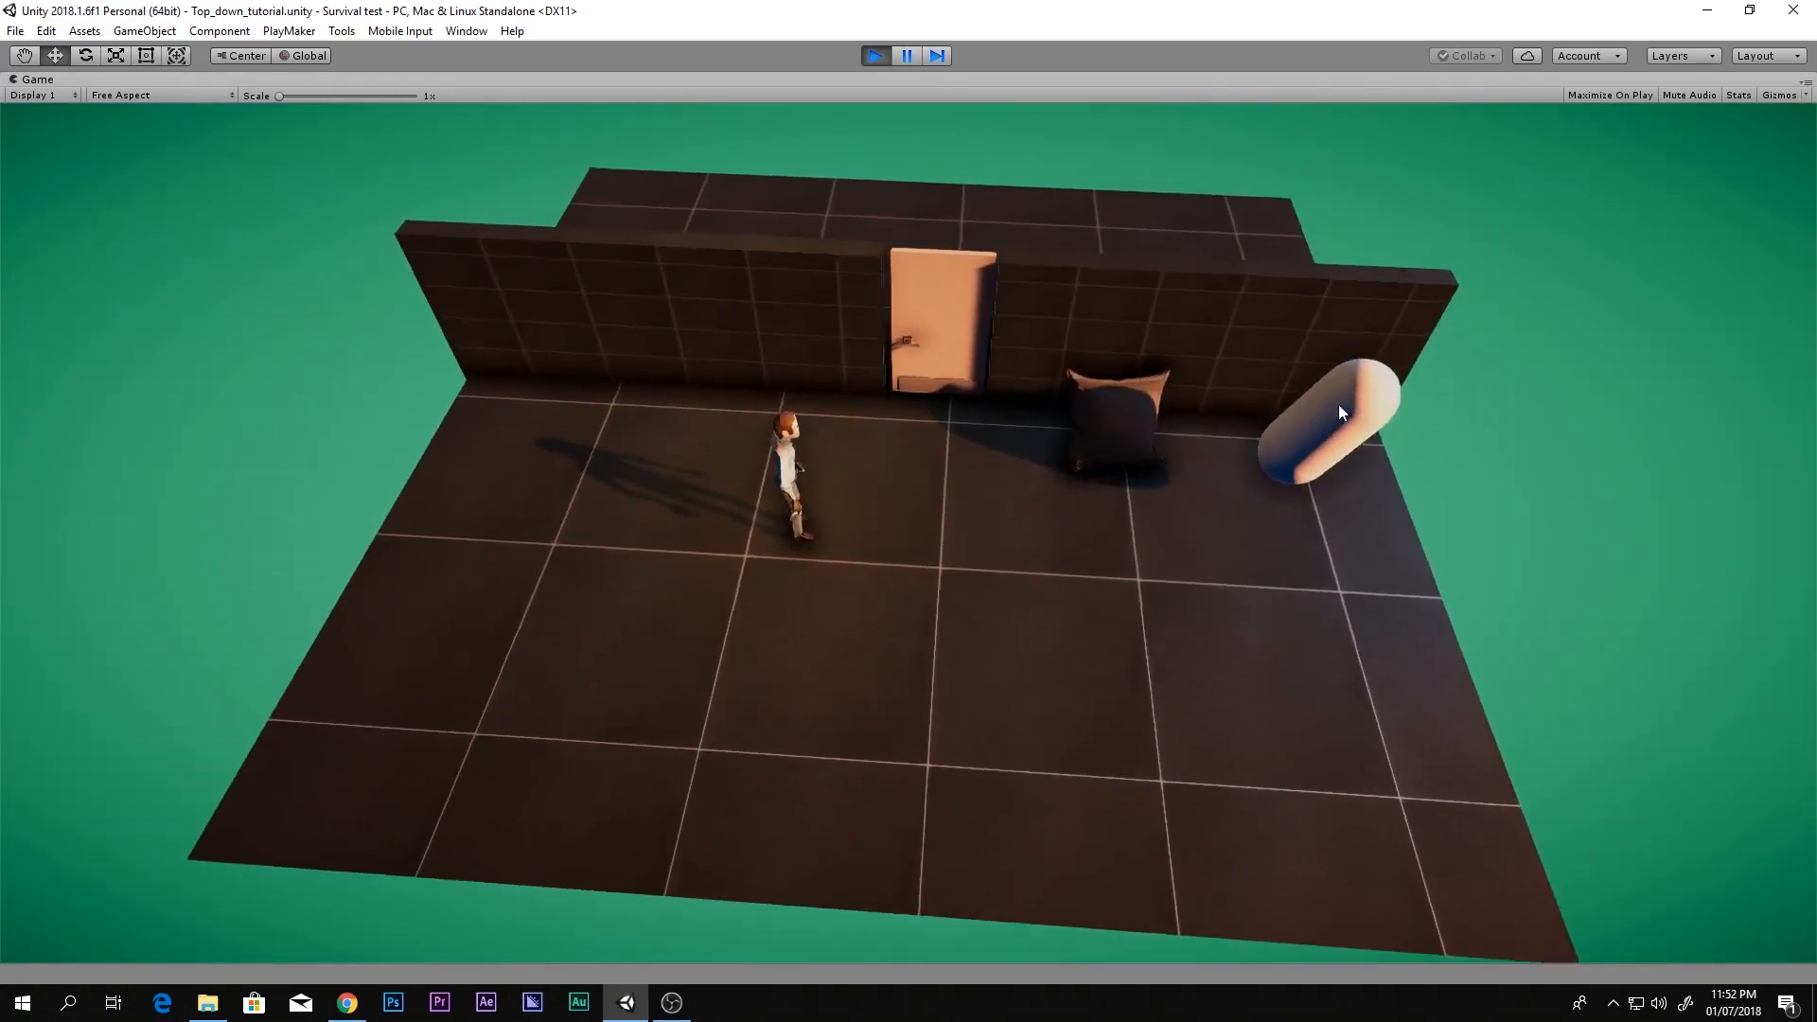
pyautogui.rightClick(1329, 428)
pyautogui.click(1333, 439)
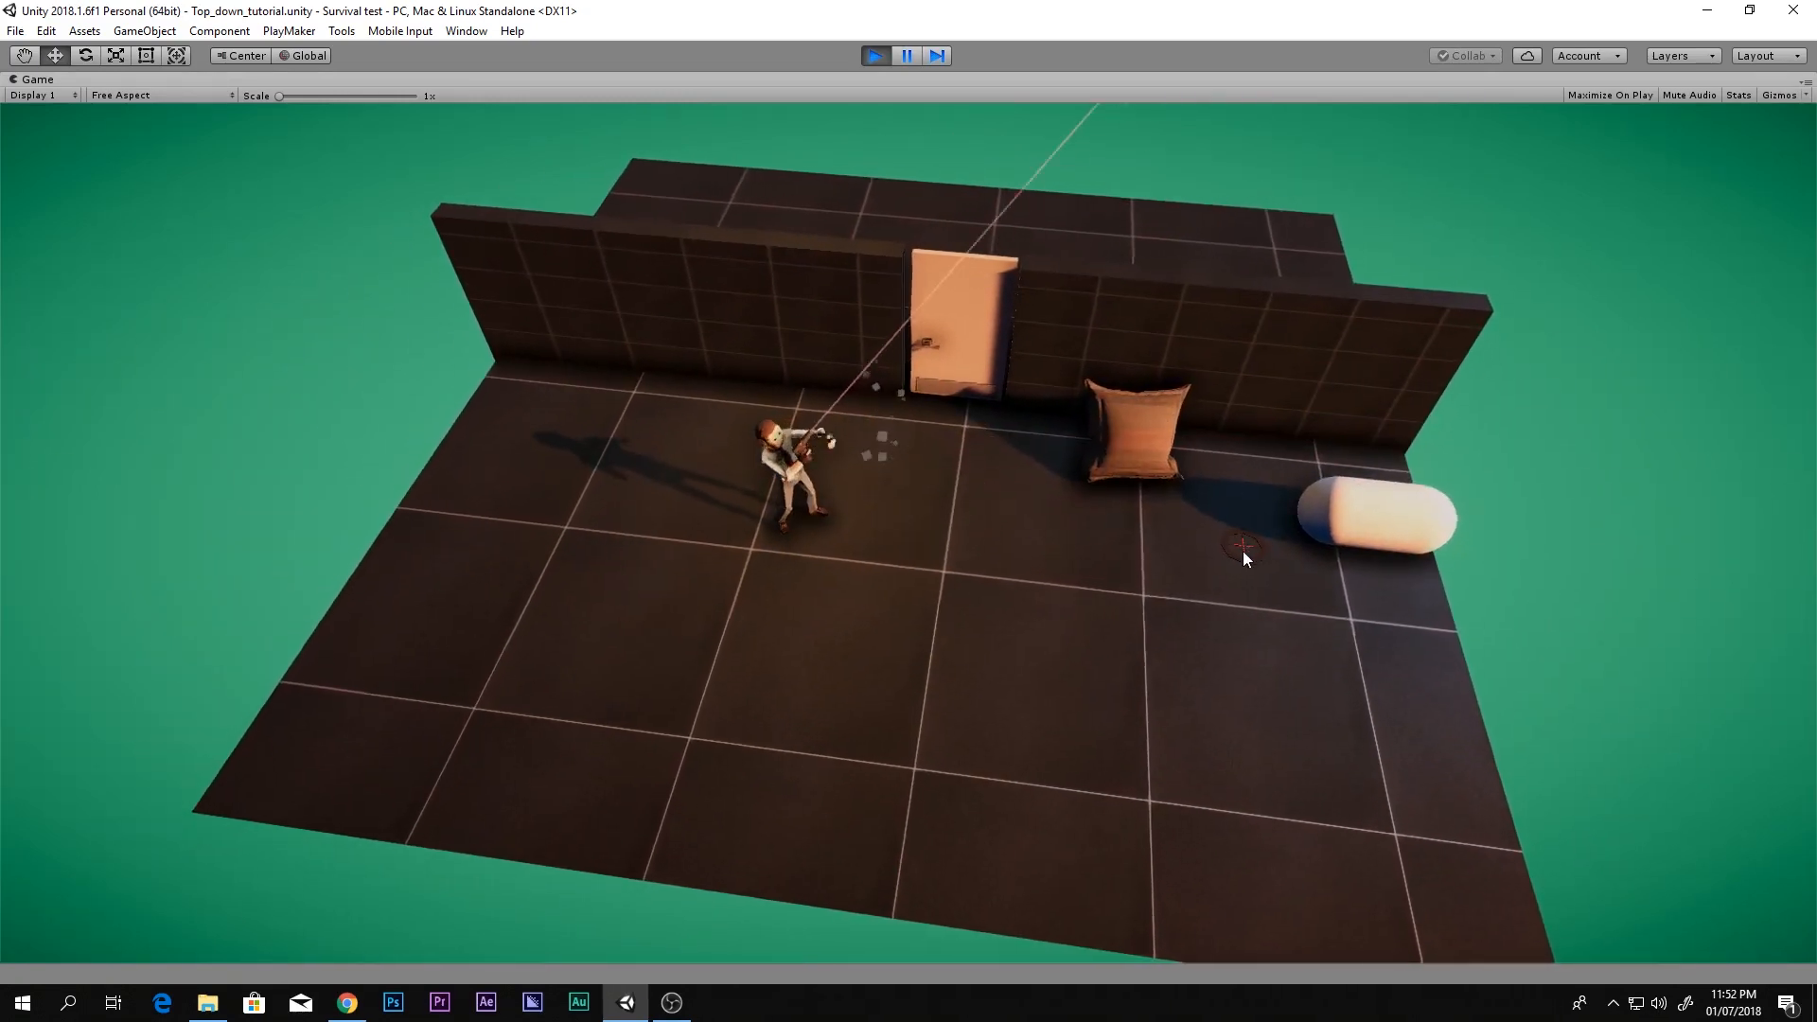
pyautogui.click(1266, 549)
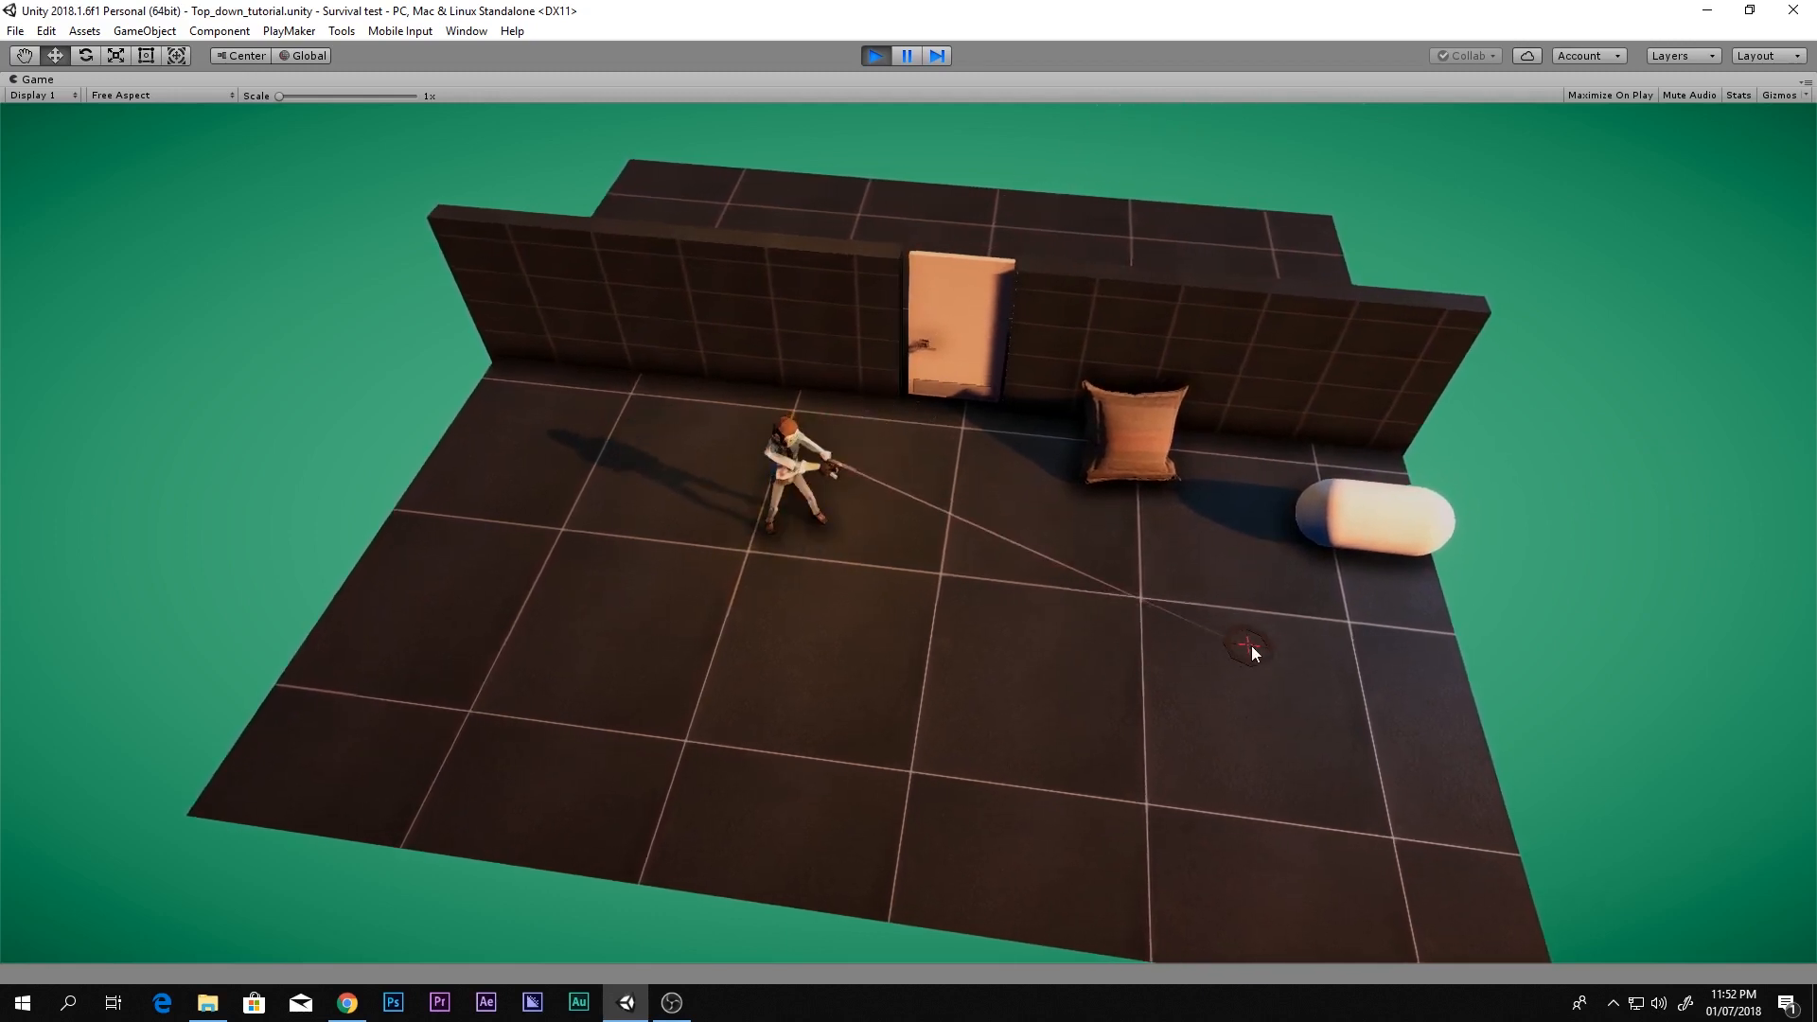
pyautogui.click(1252, 646)
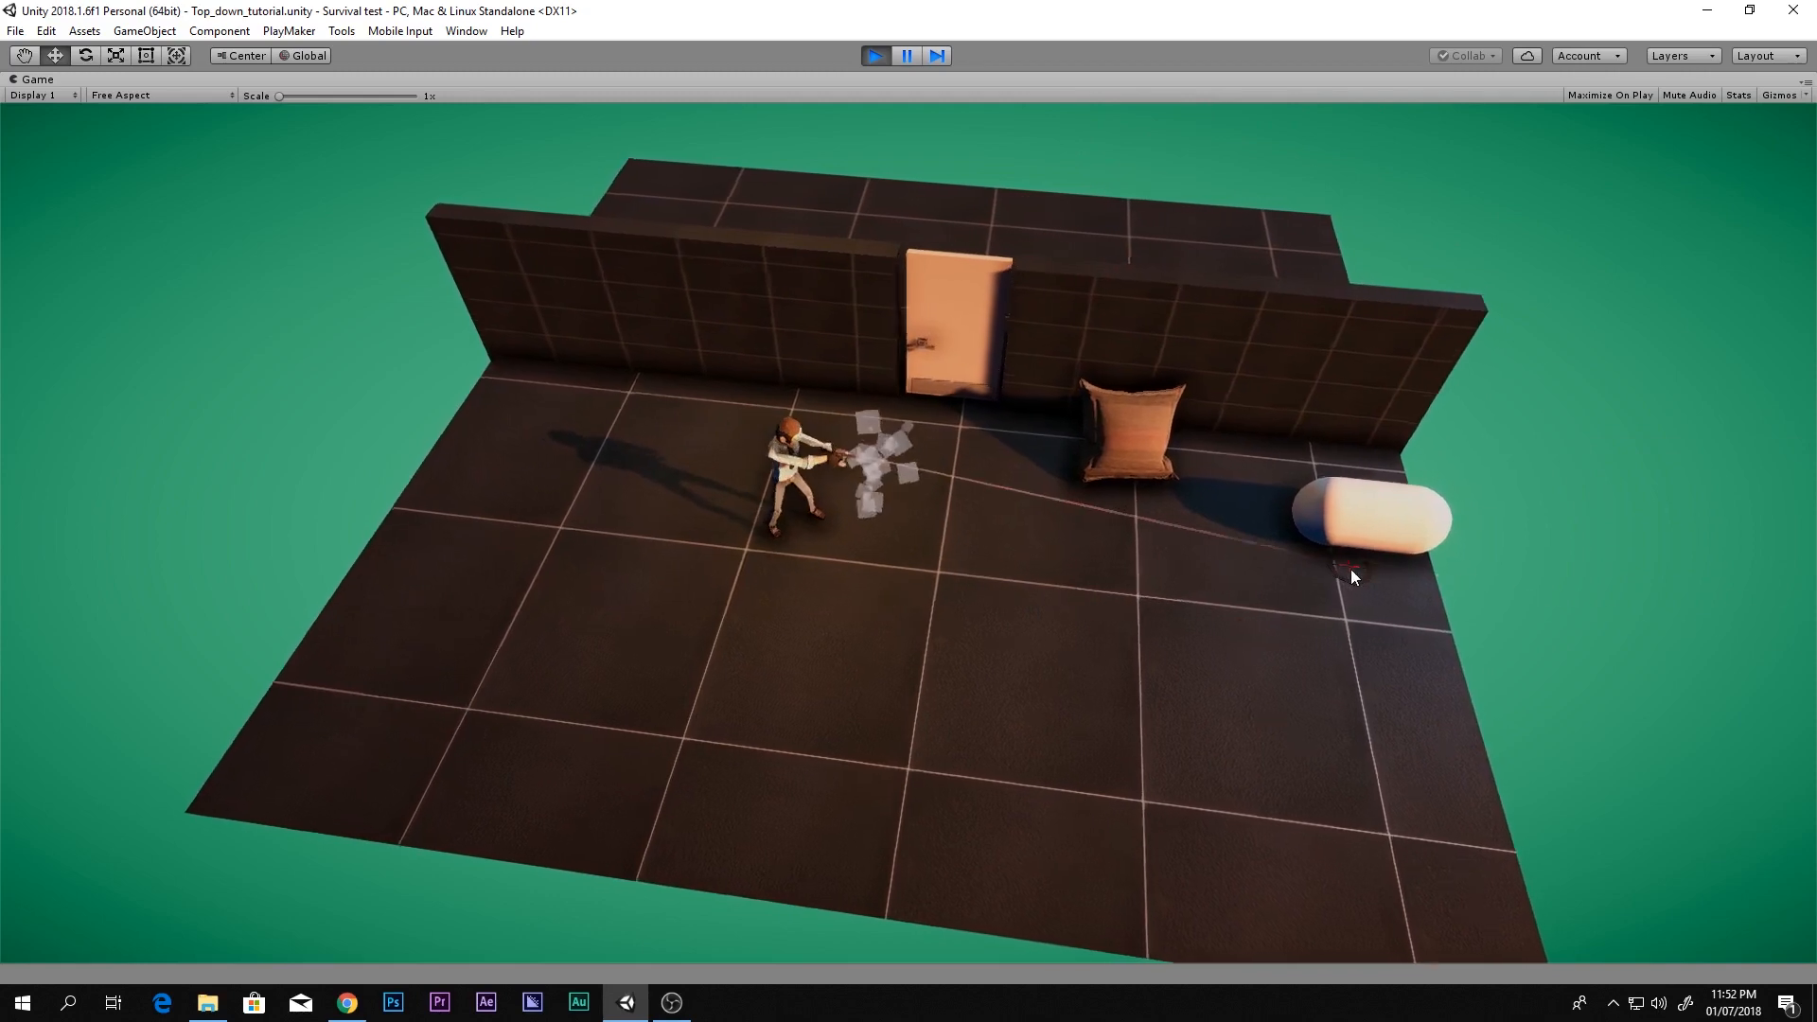
# Walk the character through the door and back into the room, and stop play mode
pyautogui.press('d')
pyautogui.press('w')
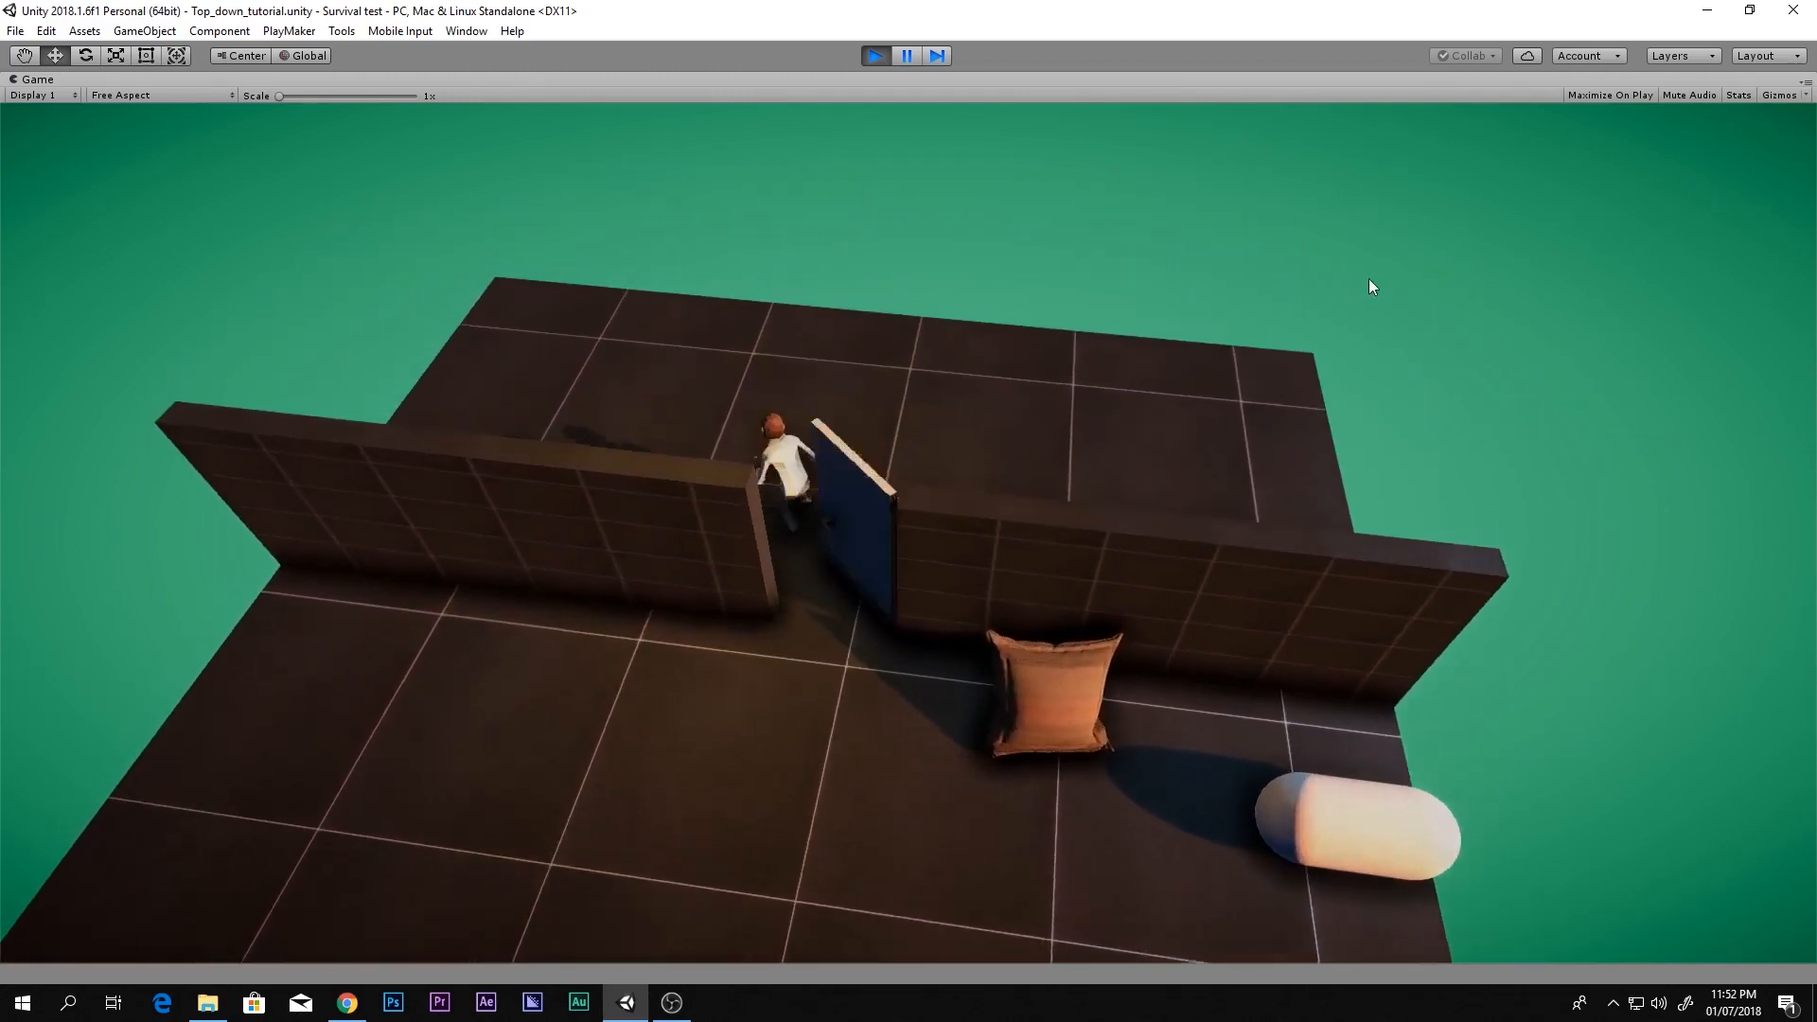
pyautogui.press('d')
pyautogui.press('s')
pyautogui.press('a')
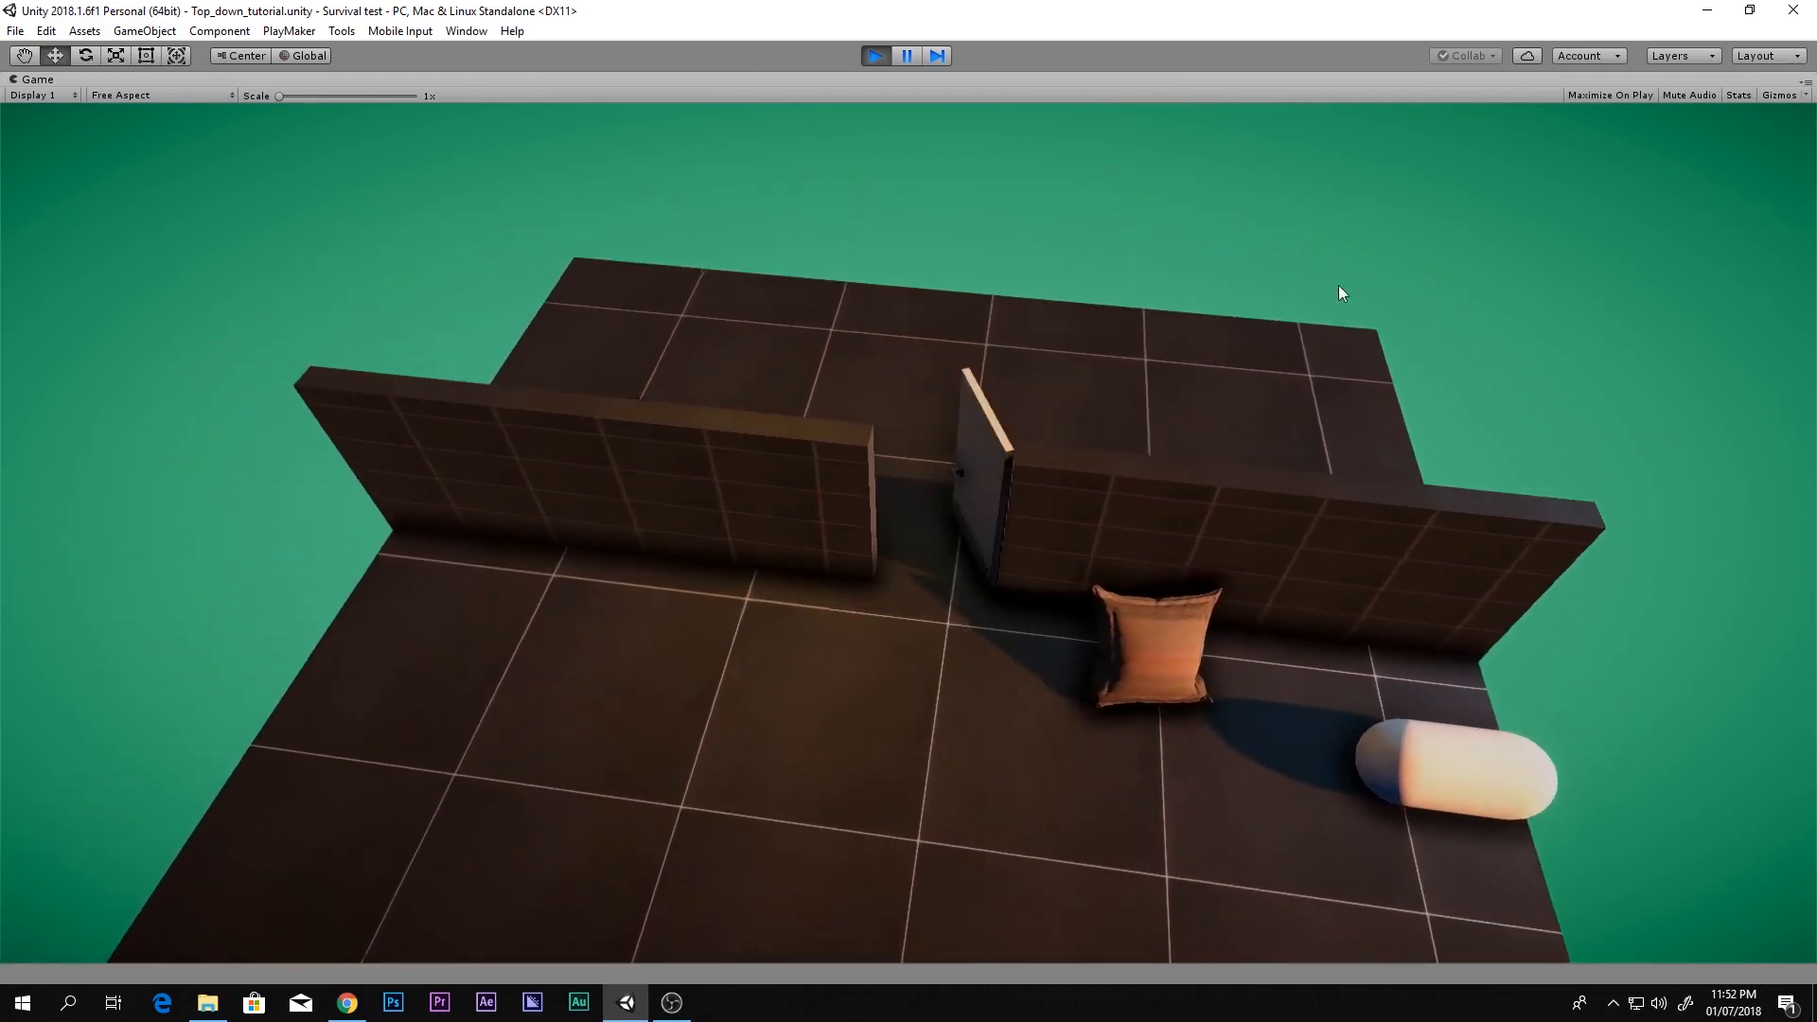
pyautogui.press('d')
pyautogui.press('s')
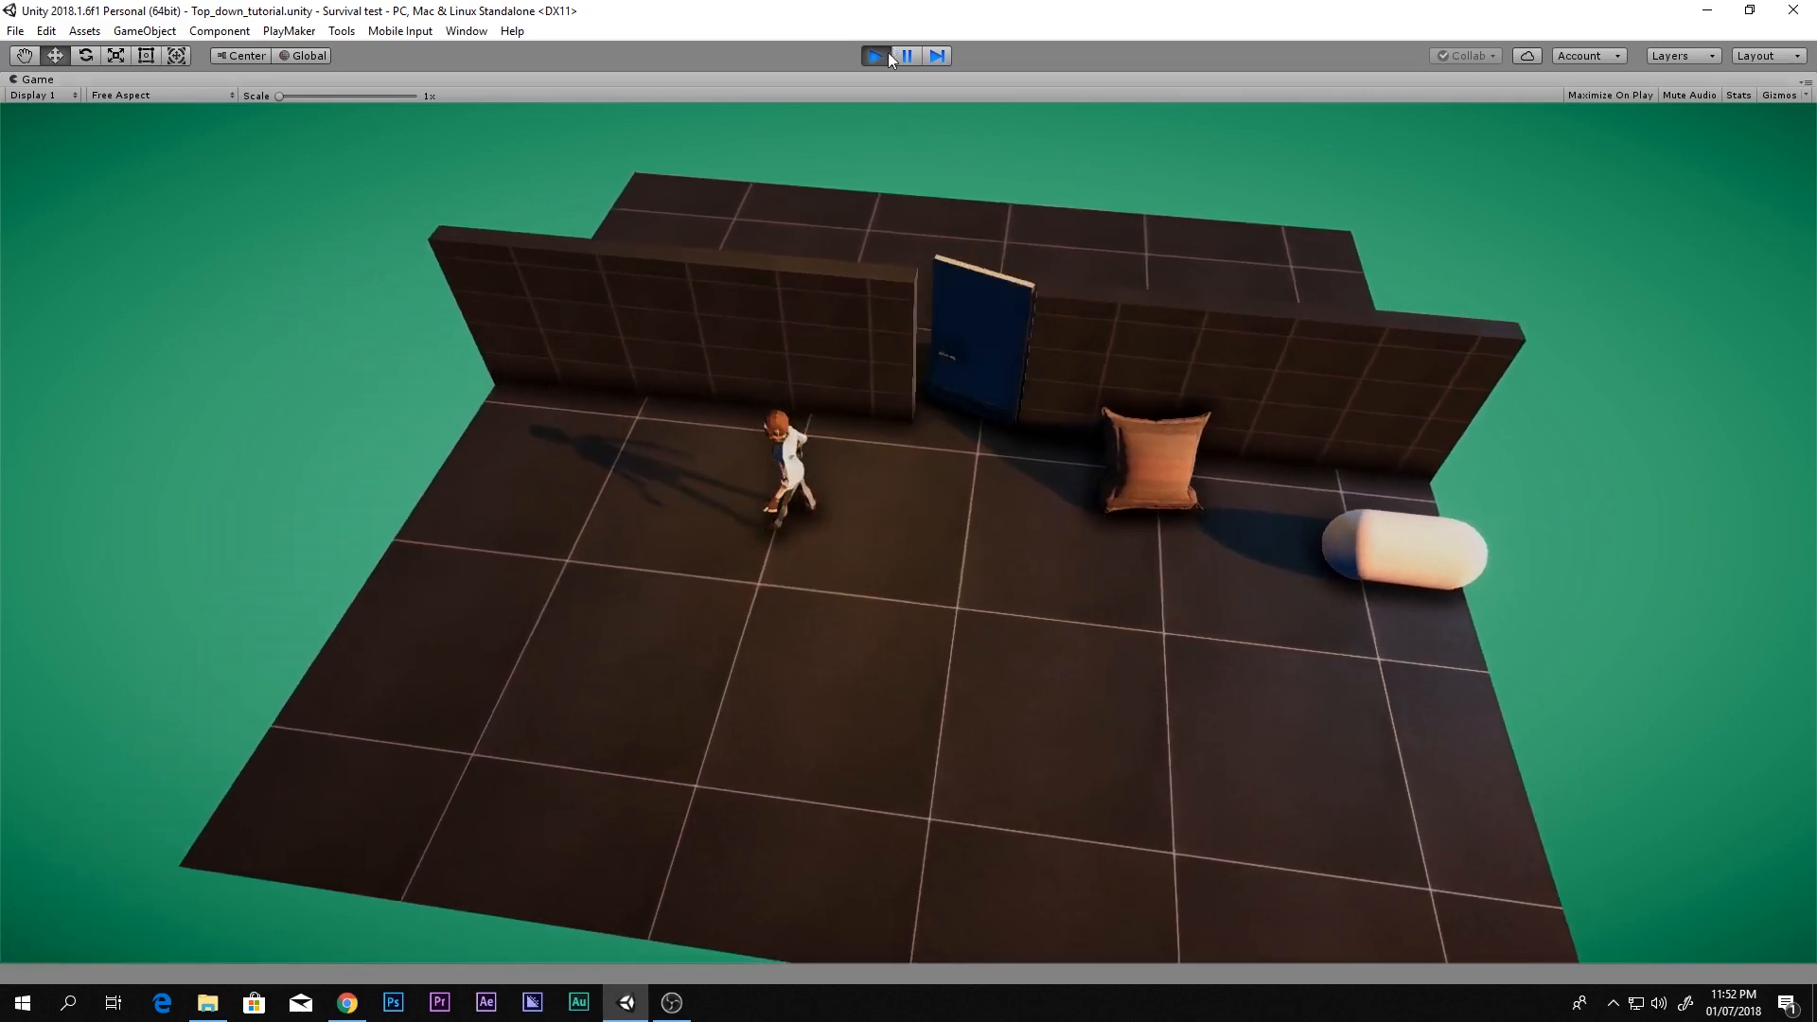
pyautogui.click(878, 55)
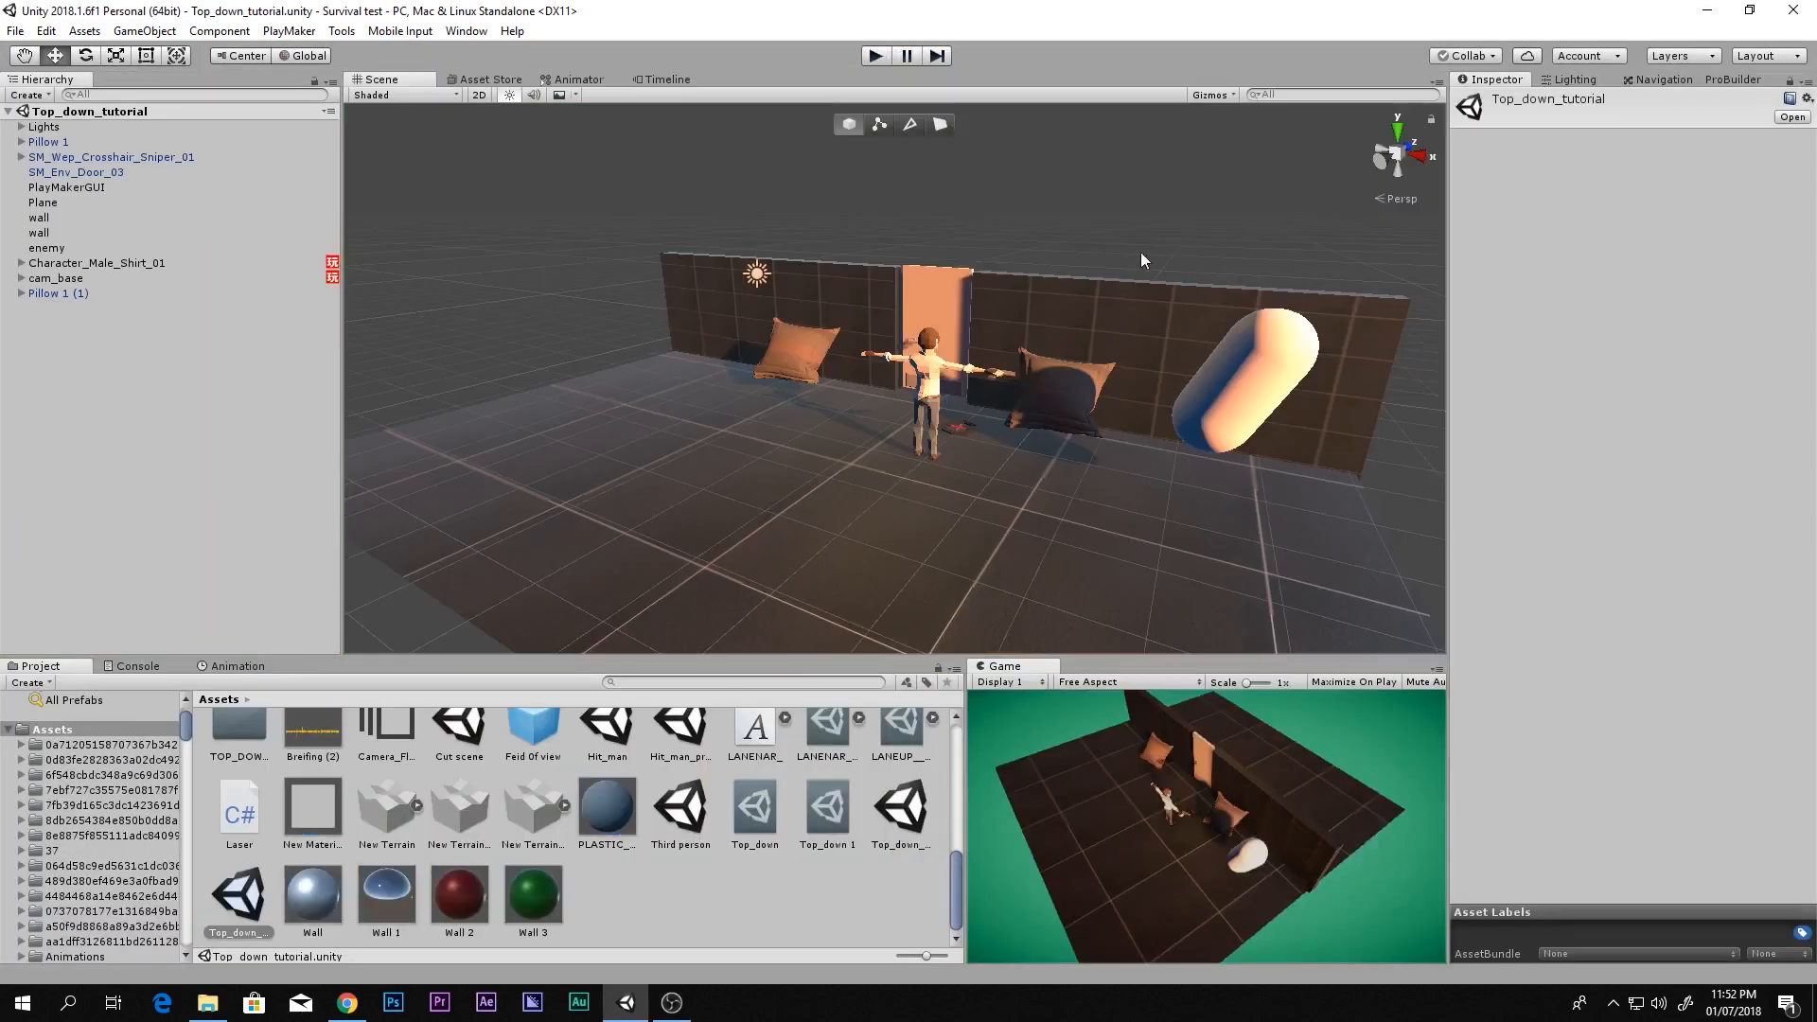
# Add a UI Image to the scene and frame it in the Scene view from the Back direction
pyautogui.scroll(-1, 1139, 251)
pyautogui.click(163, 365)
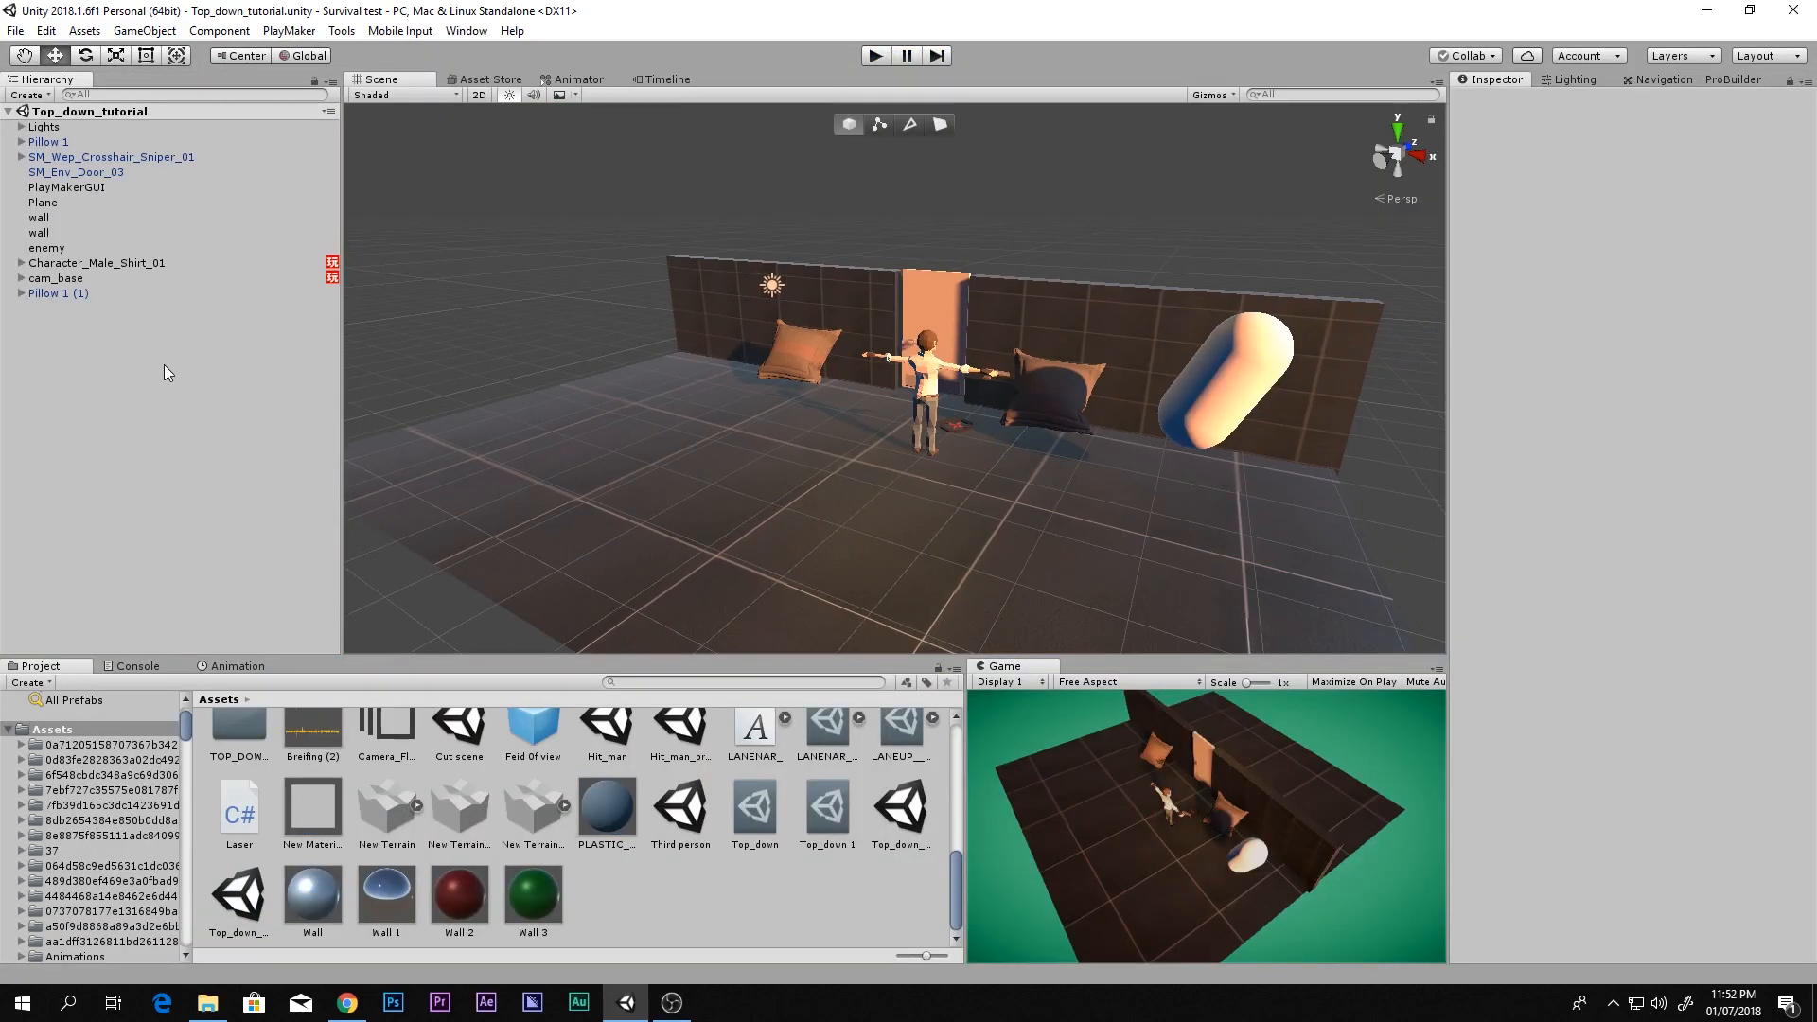
pyautogui.rightClick(164, 370)
pyautogui.moveTo(227, 671)
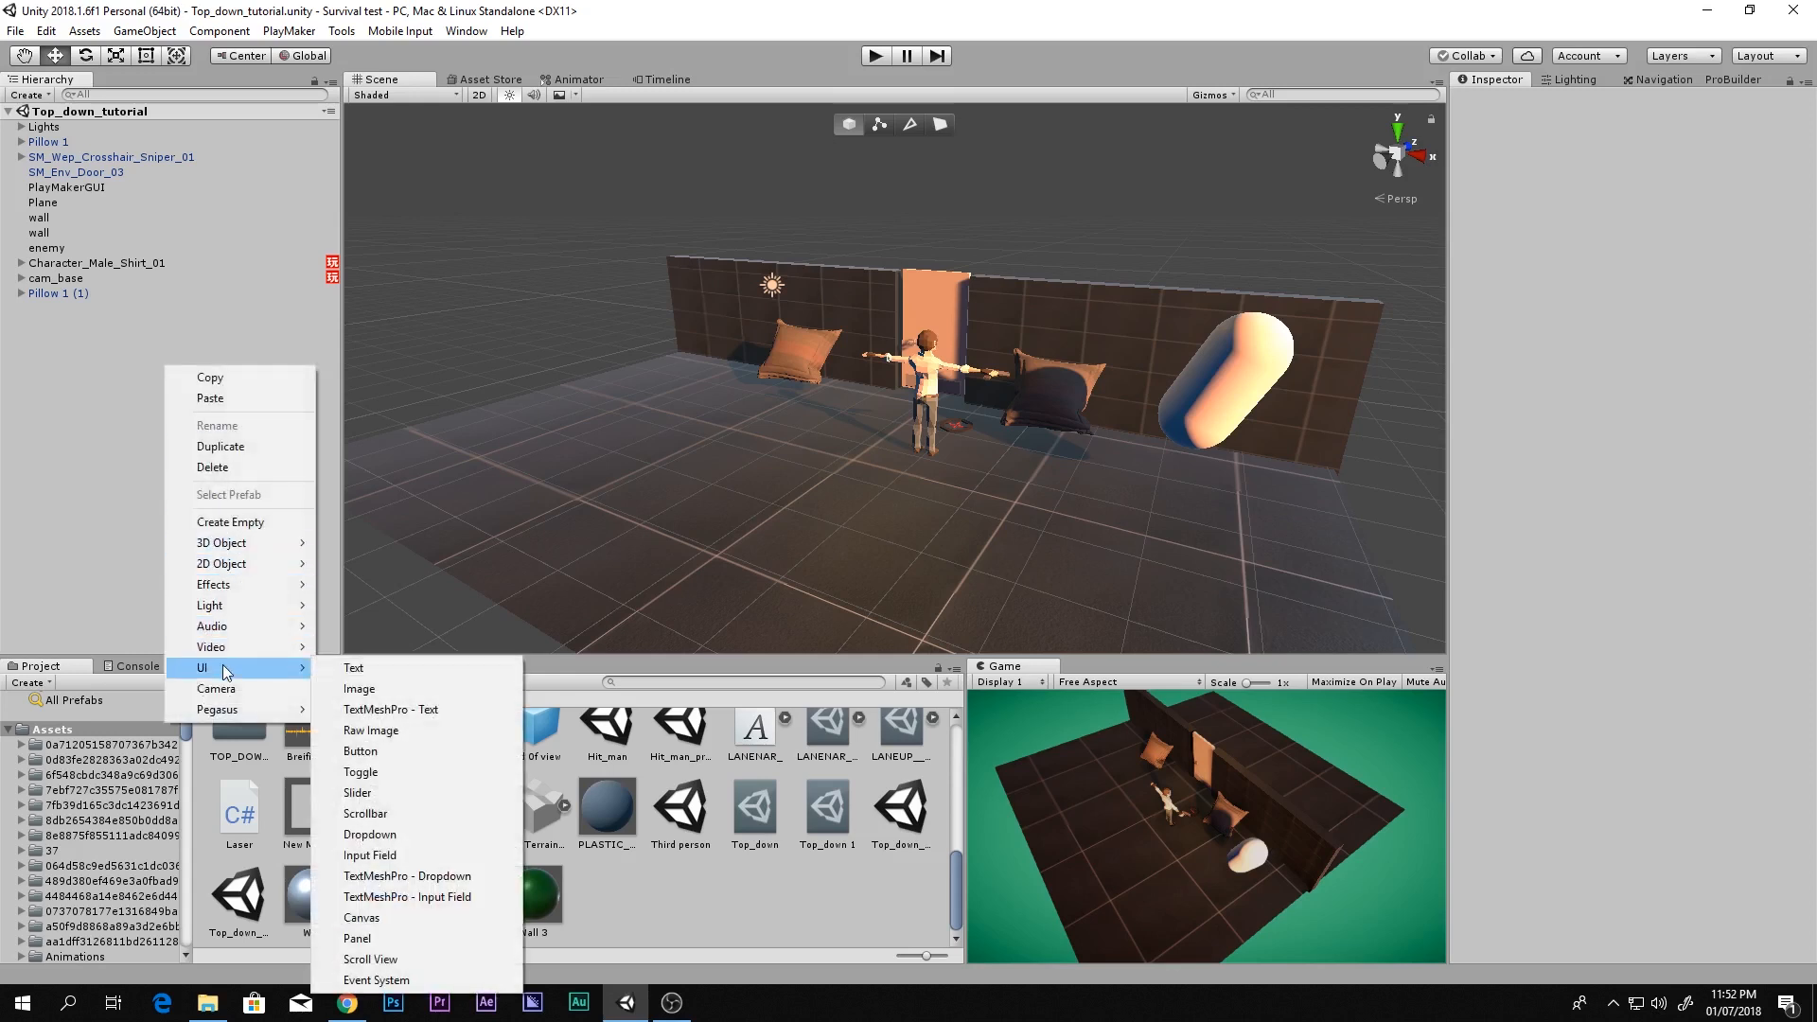
pyautogui.click(466, 688)
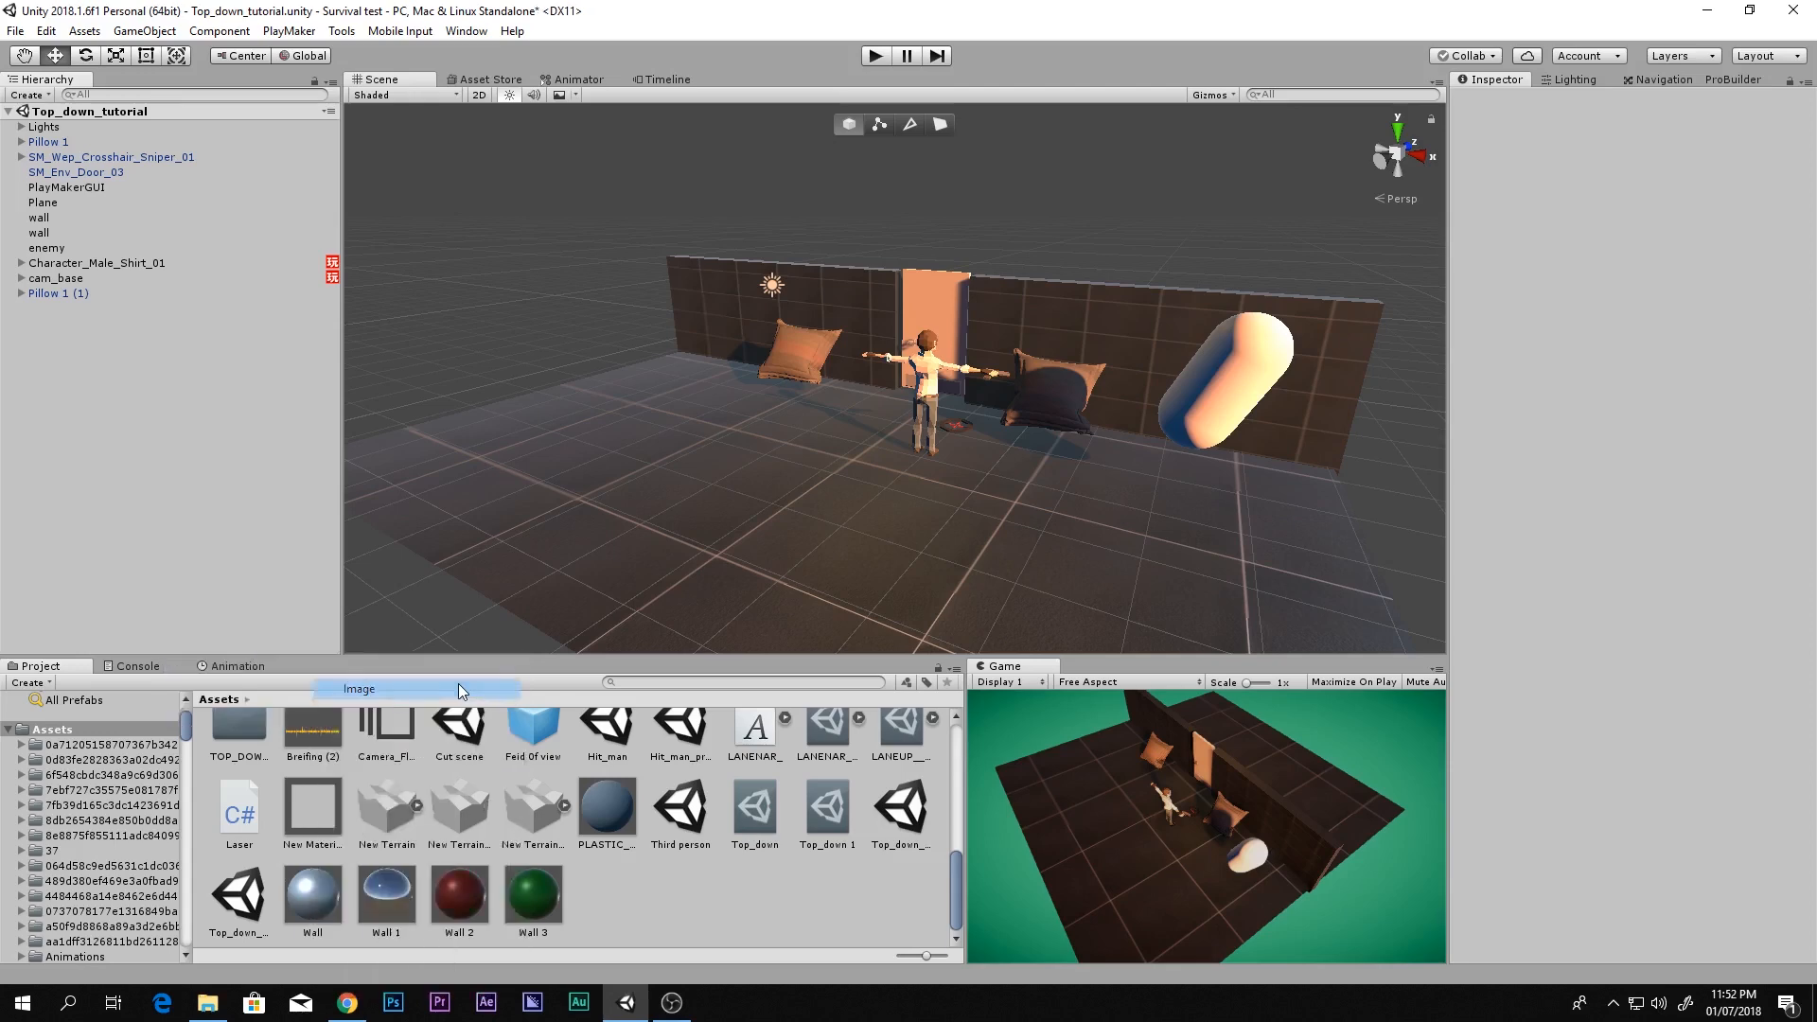
pyautogui.rightClick(857, 467)
pyautogui.press('f')
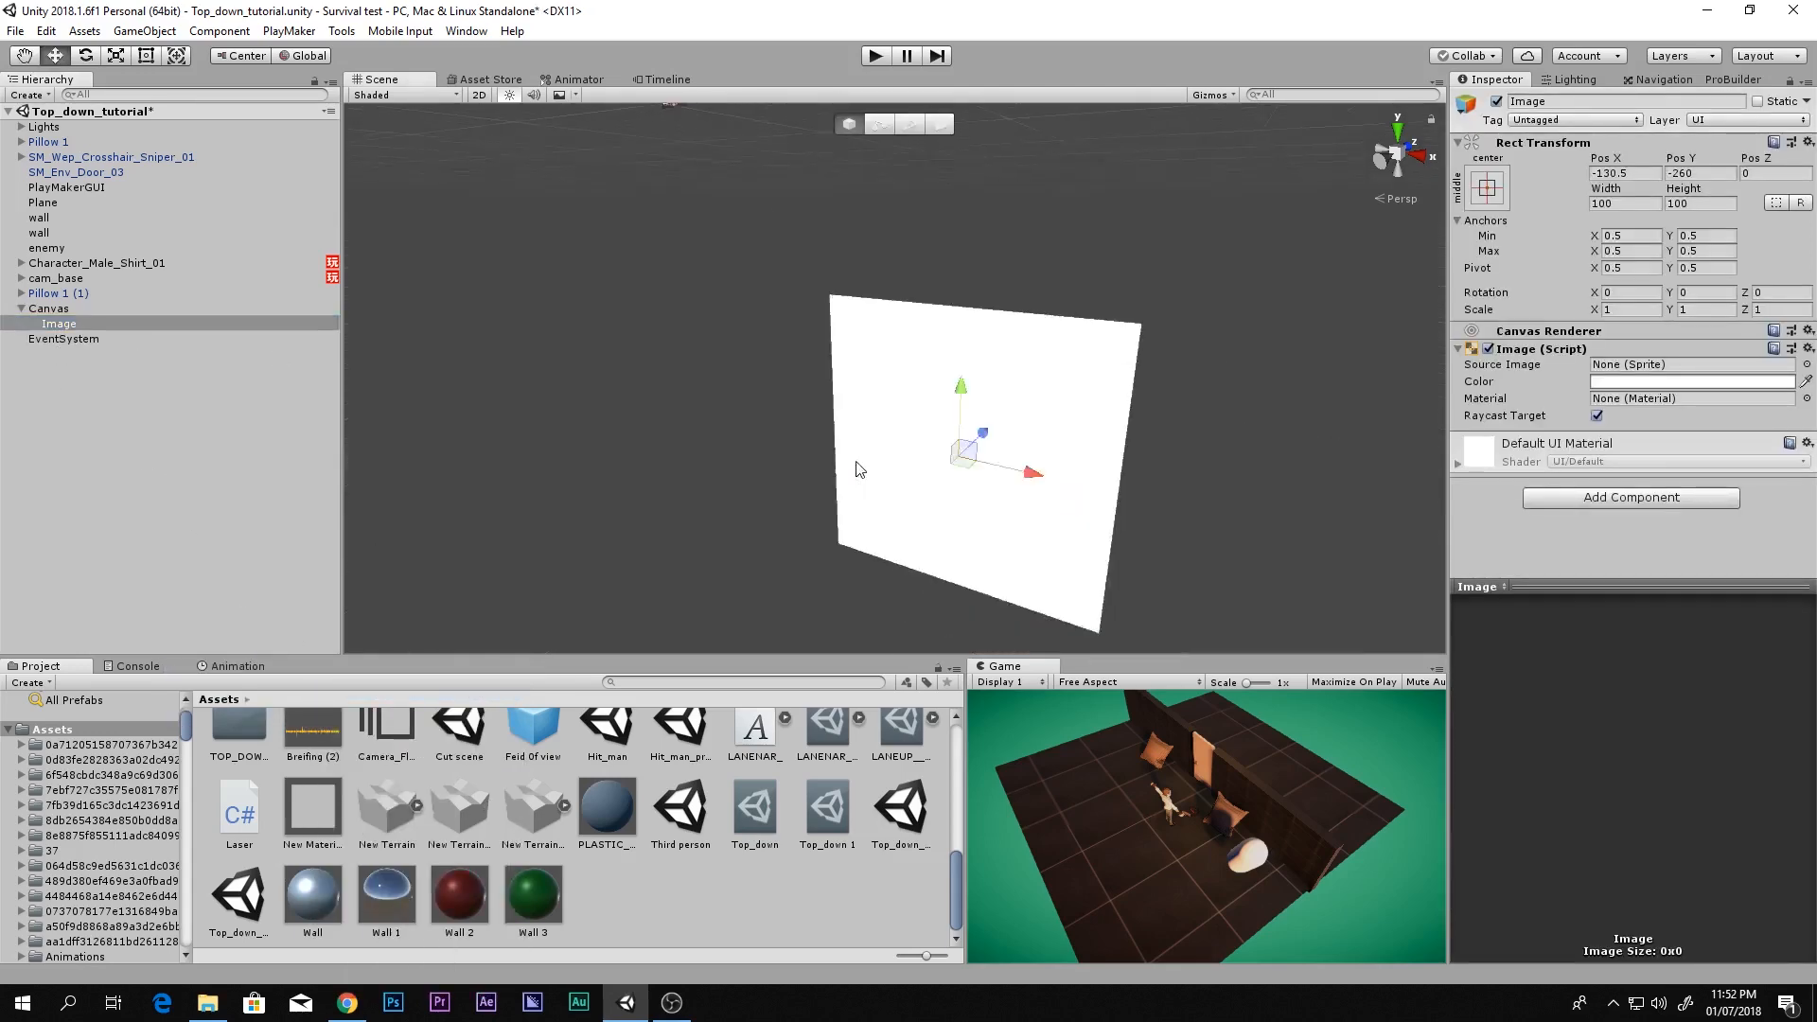
pyautogui.click(1382, 162)
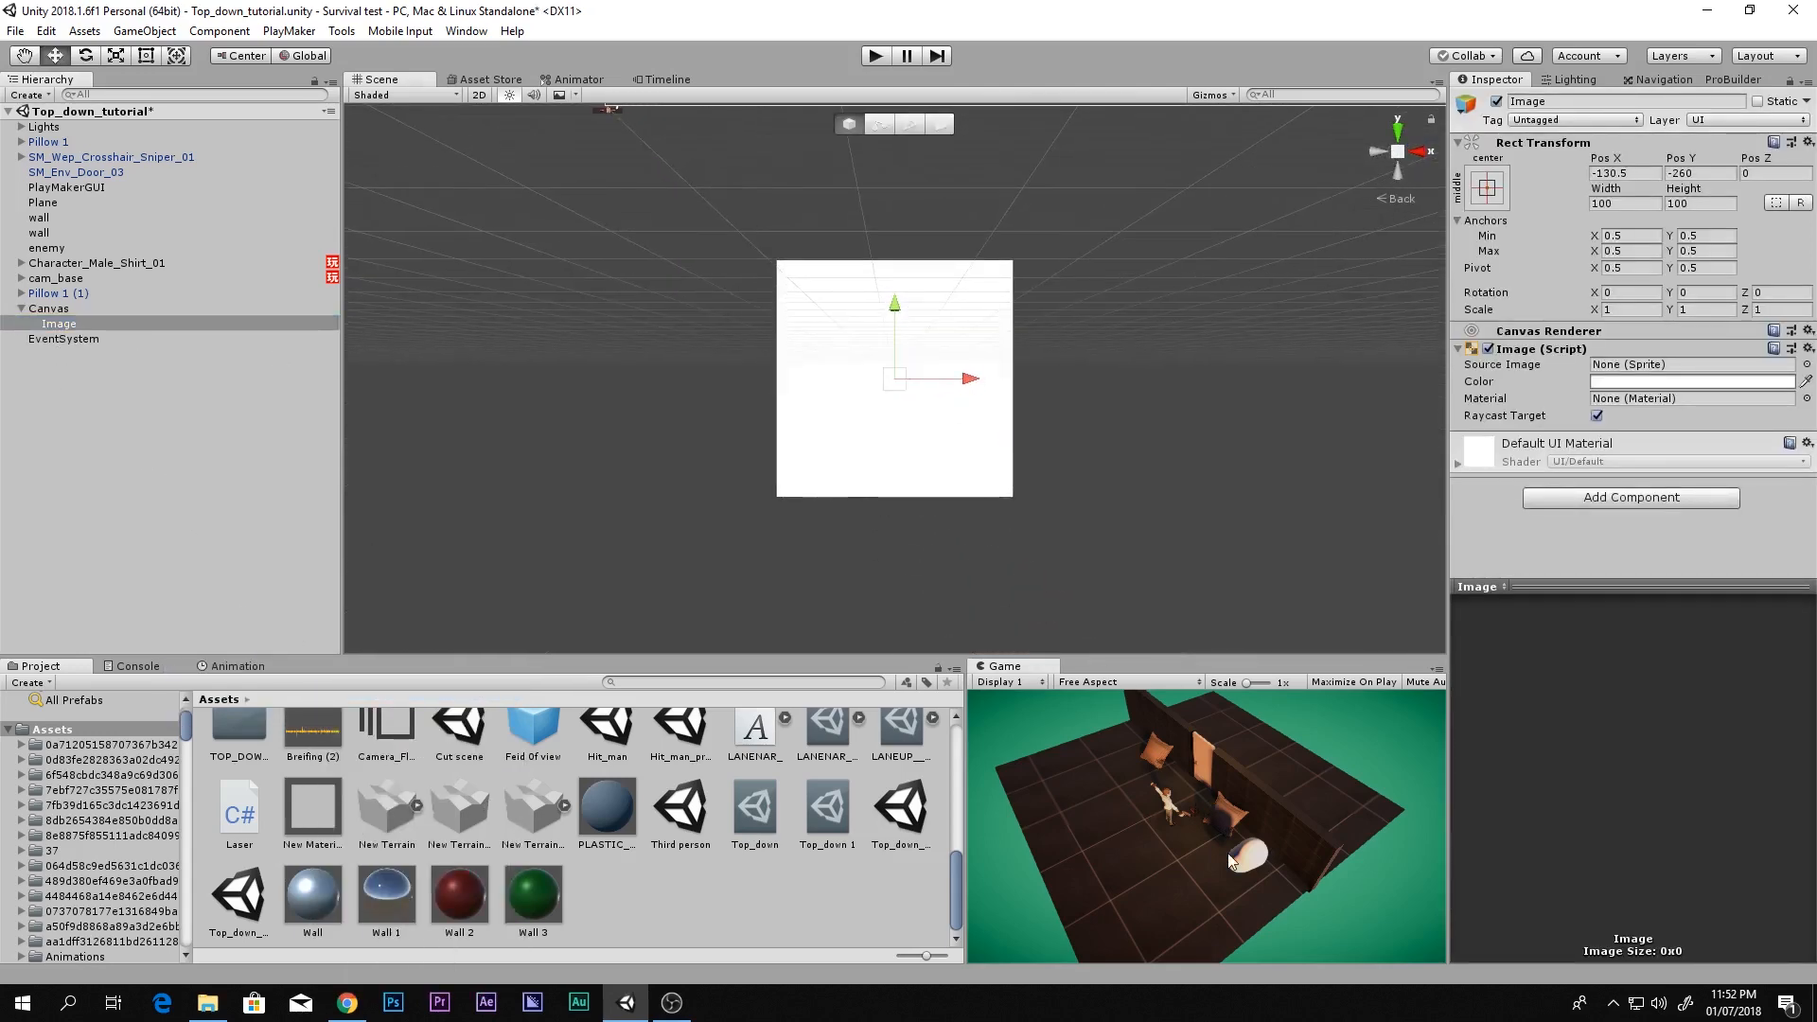
# Anchor the UI image to the bottom right of the canvas and check its placement in the maximised Game view
pyautogui.hotkey('shift', 'space')
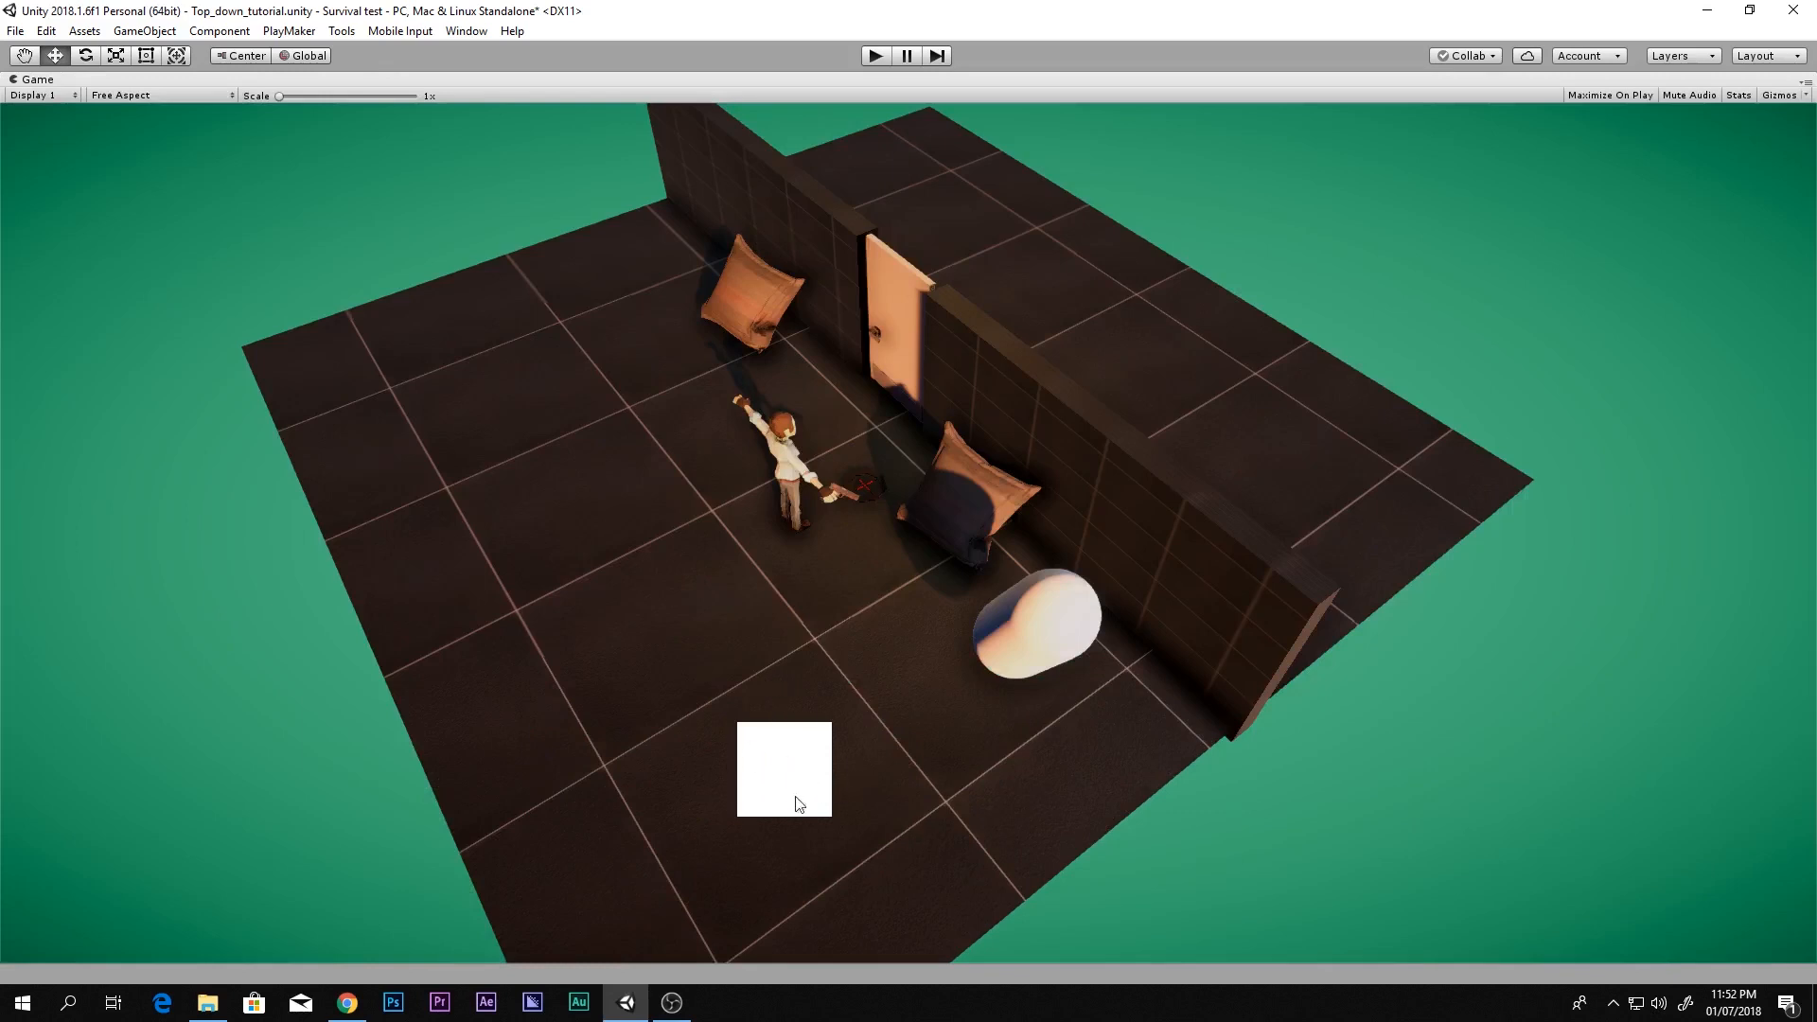
pyautogui.hotkey('shift', 'space')
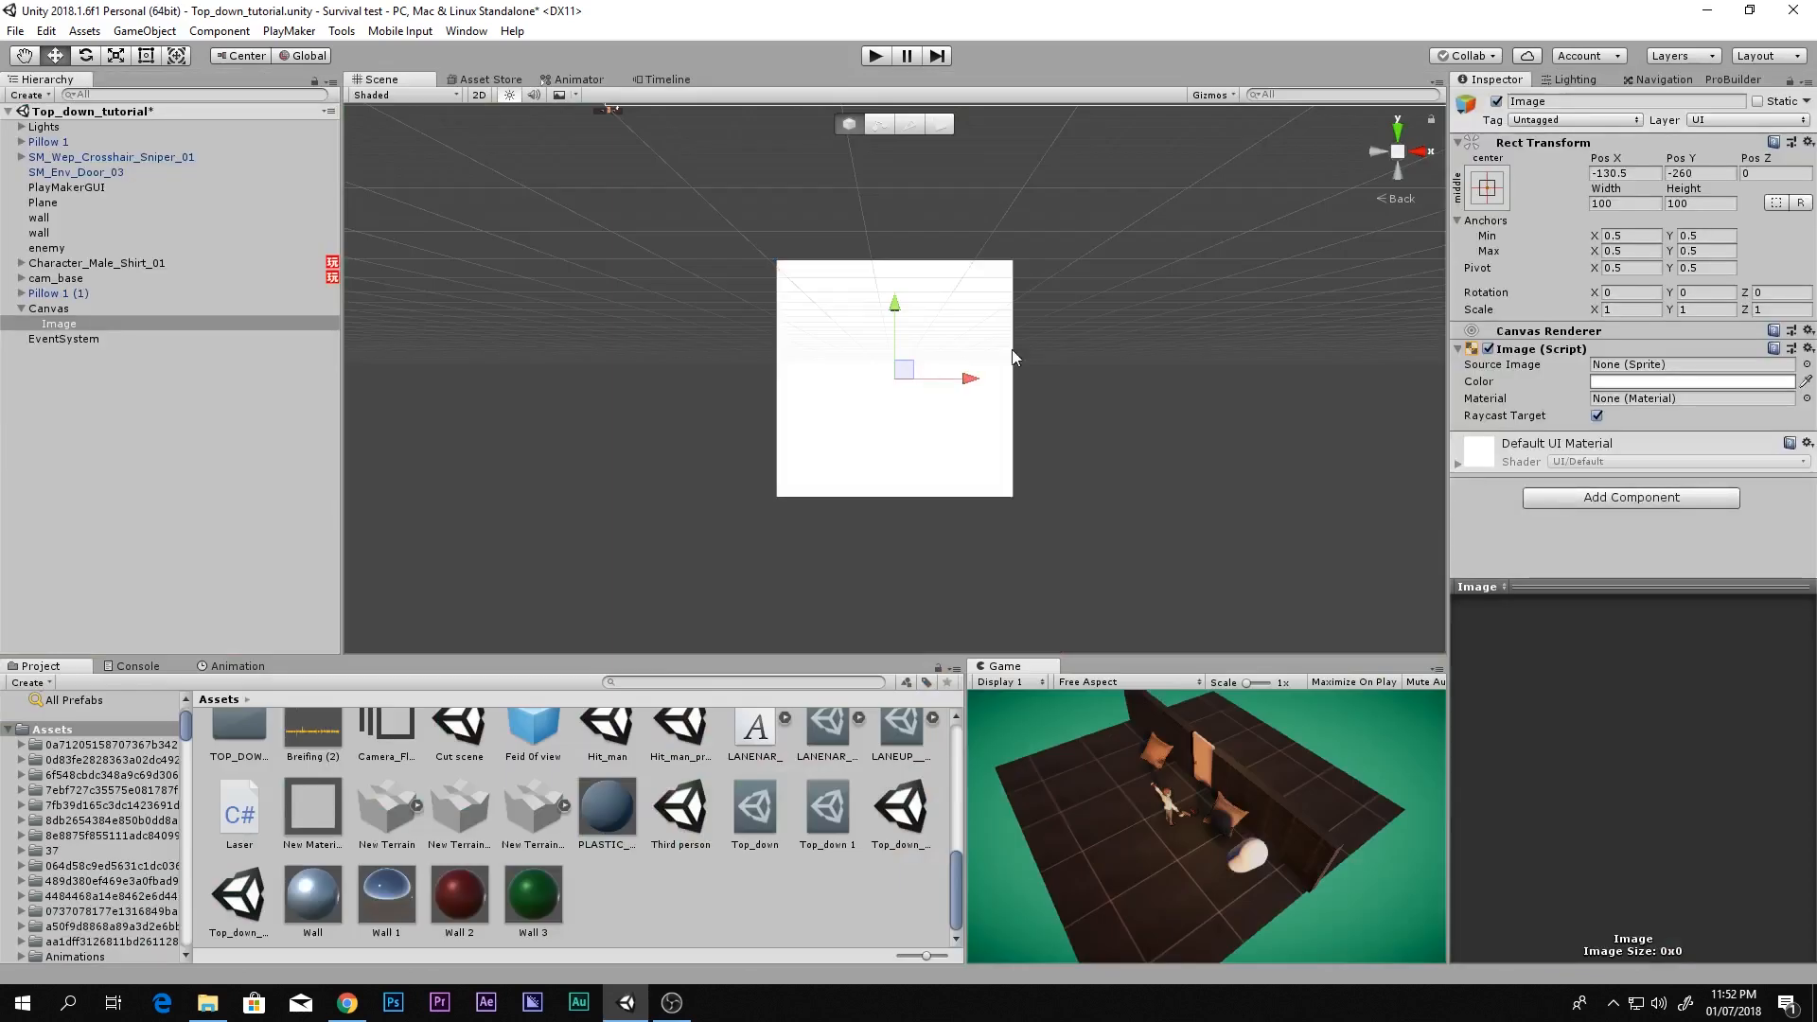
pyautogui.click(1487, 187)
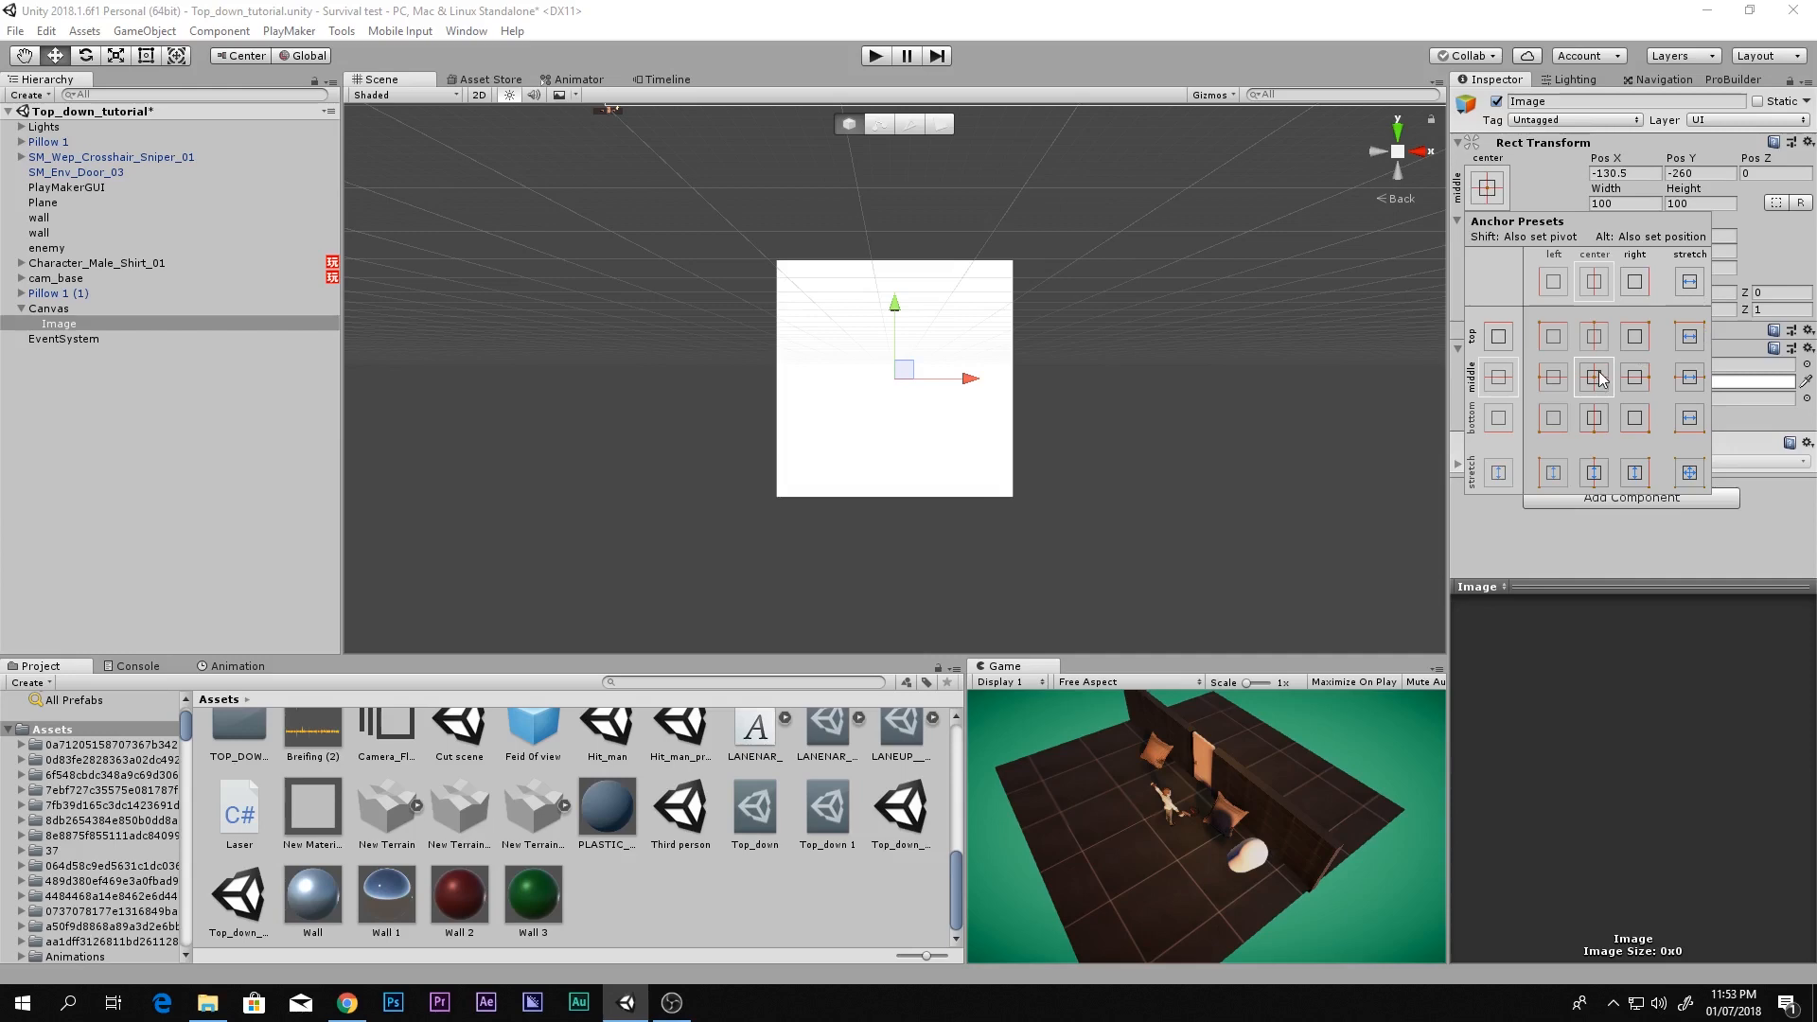
pyautogui.click(1635, 418)
pyautogui.click(1159, 795)
pyautogui.hotkey('shift', 'space')
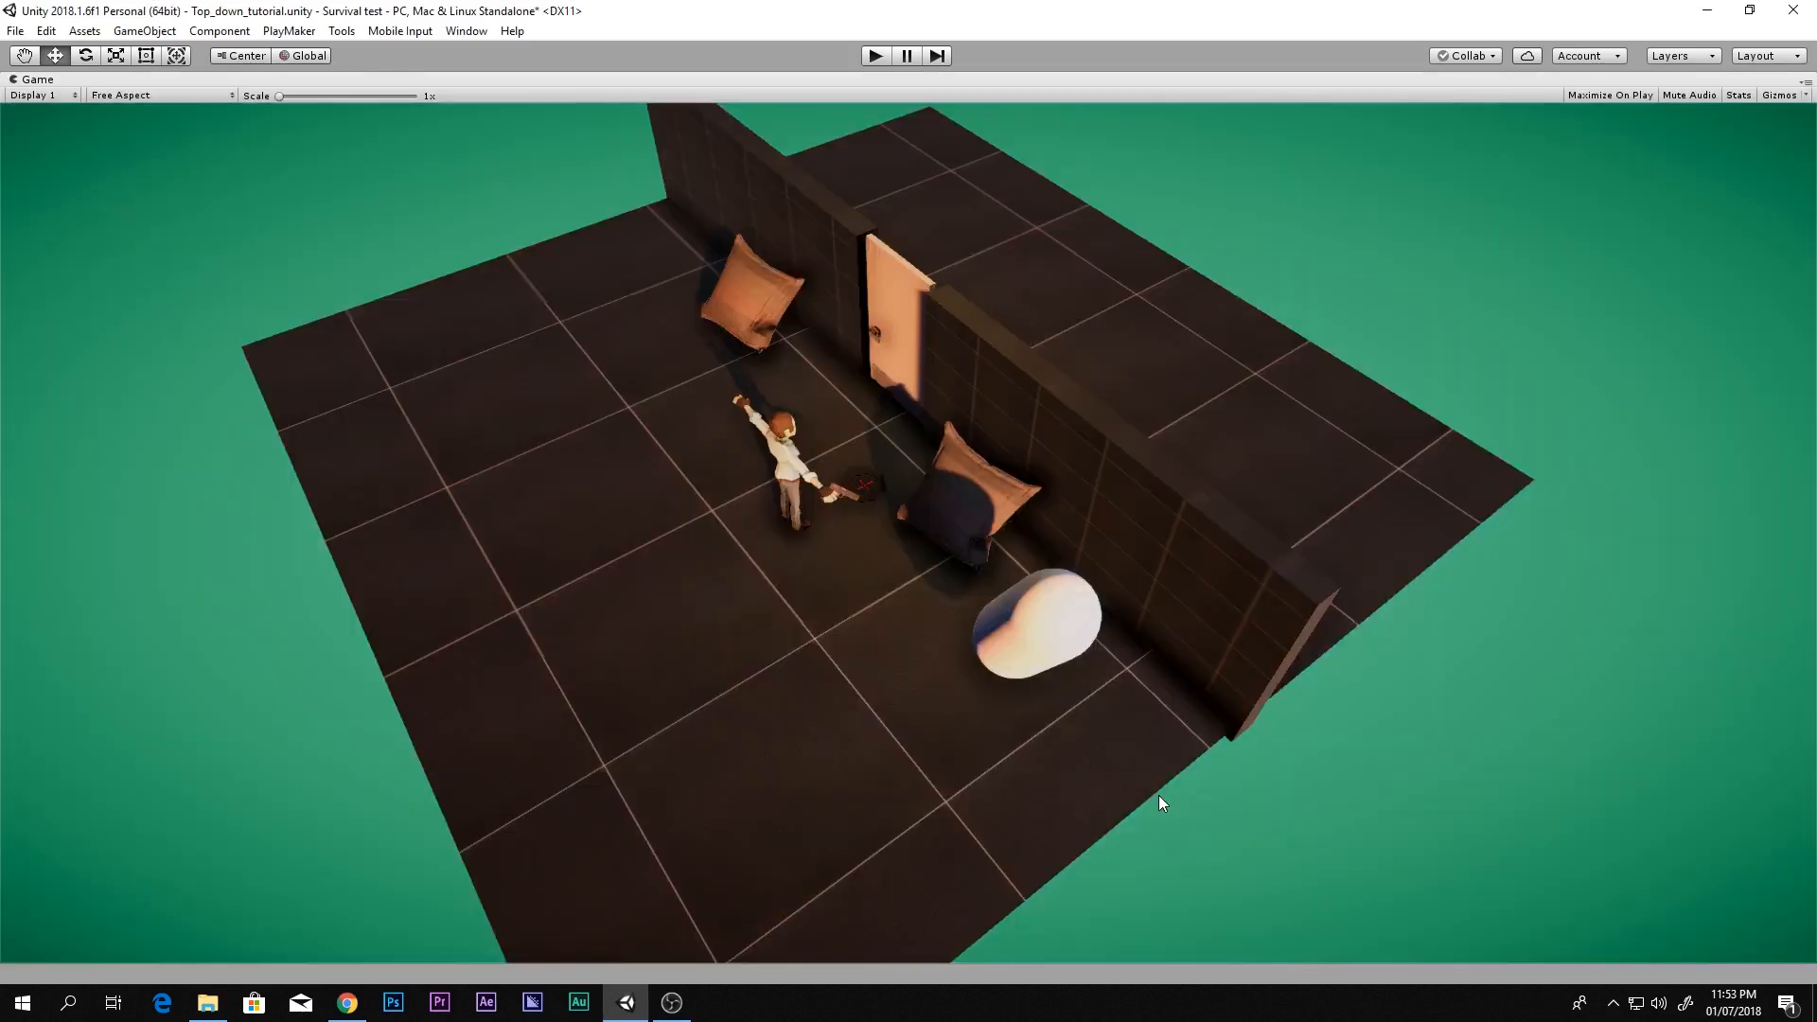
pyautogui.hotkey('shift', 'space')
# Move the UI image into the canvas's bottom-right corner at Pos X -48, Pos Y 48, and check it in the Game view
pyautogui.scroll(-10, 983, 386)
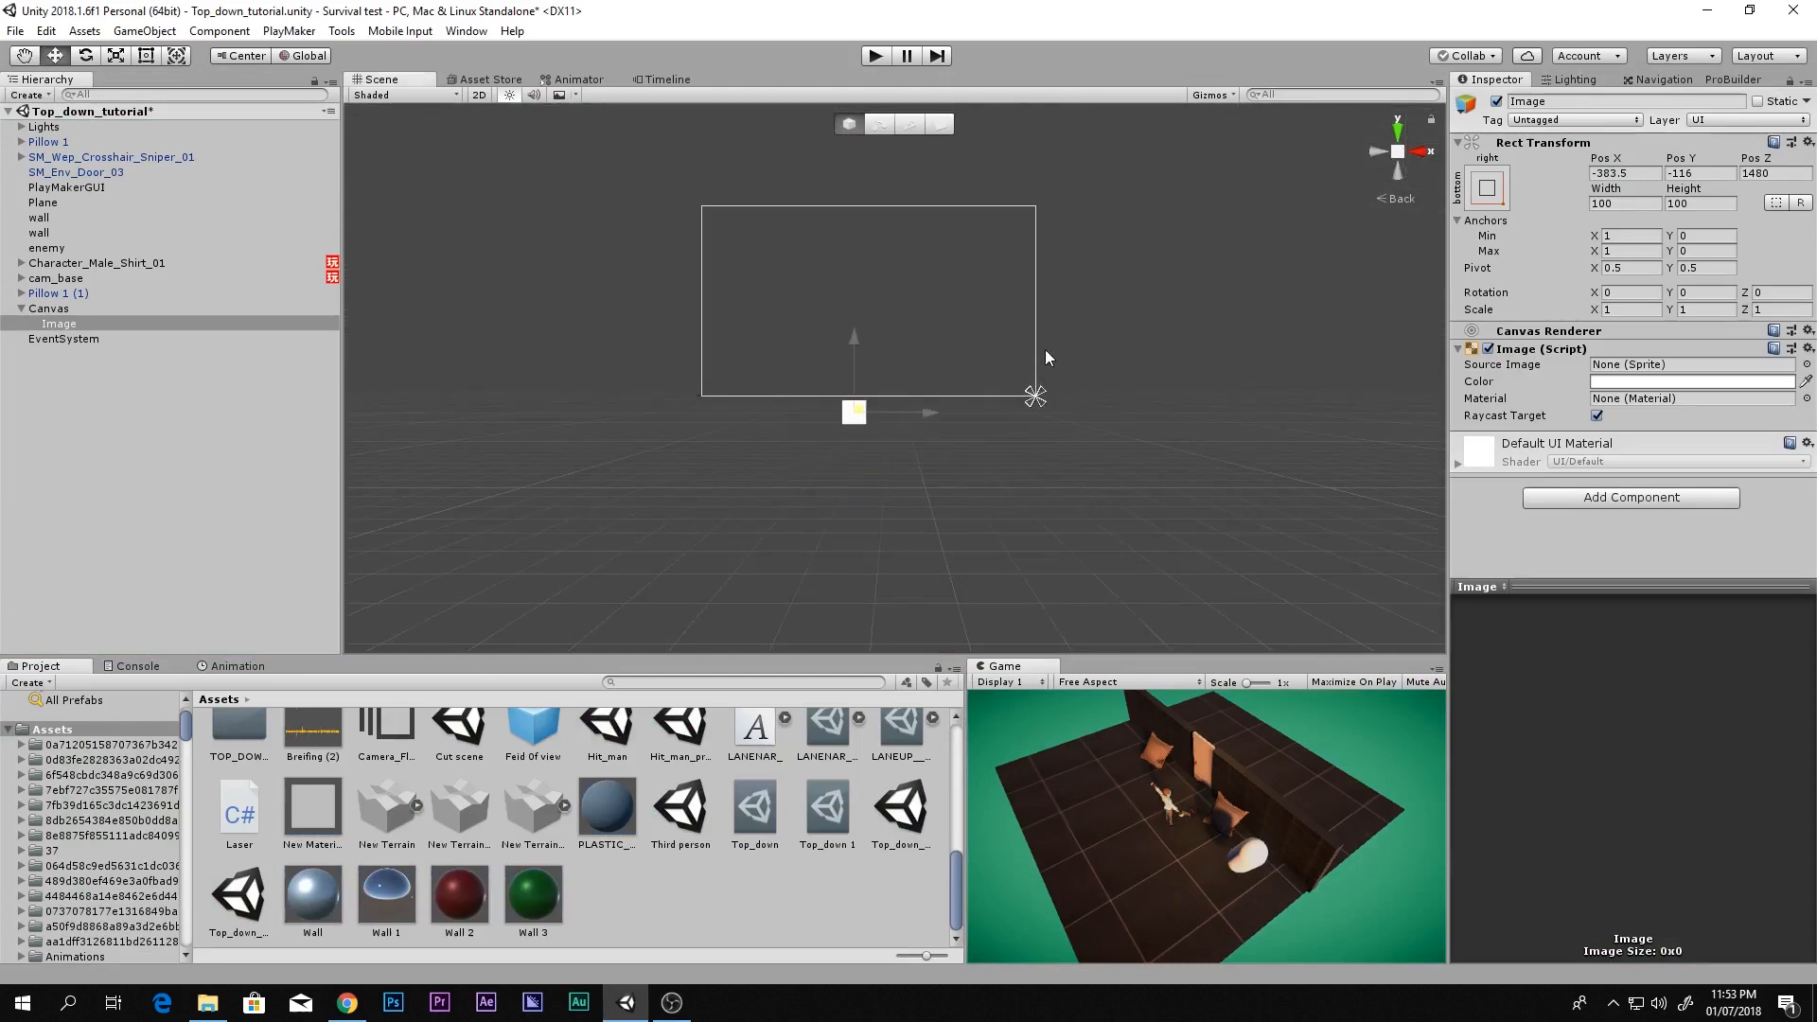
pyautogui.moveTo(790, 466); pyautogui.dragTo(873, 377)
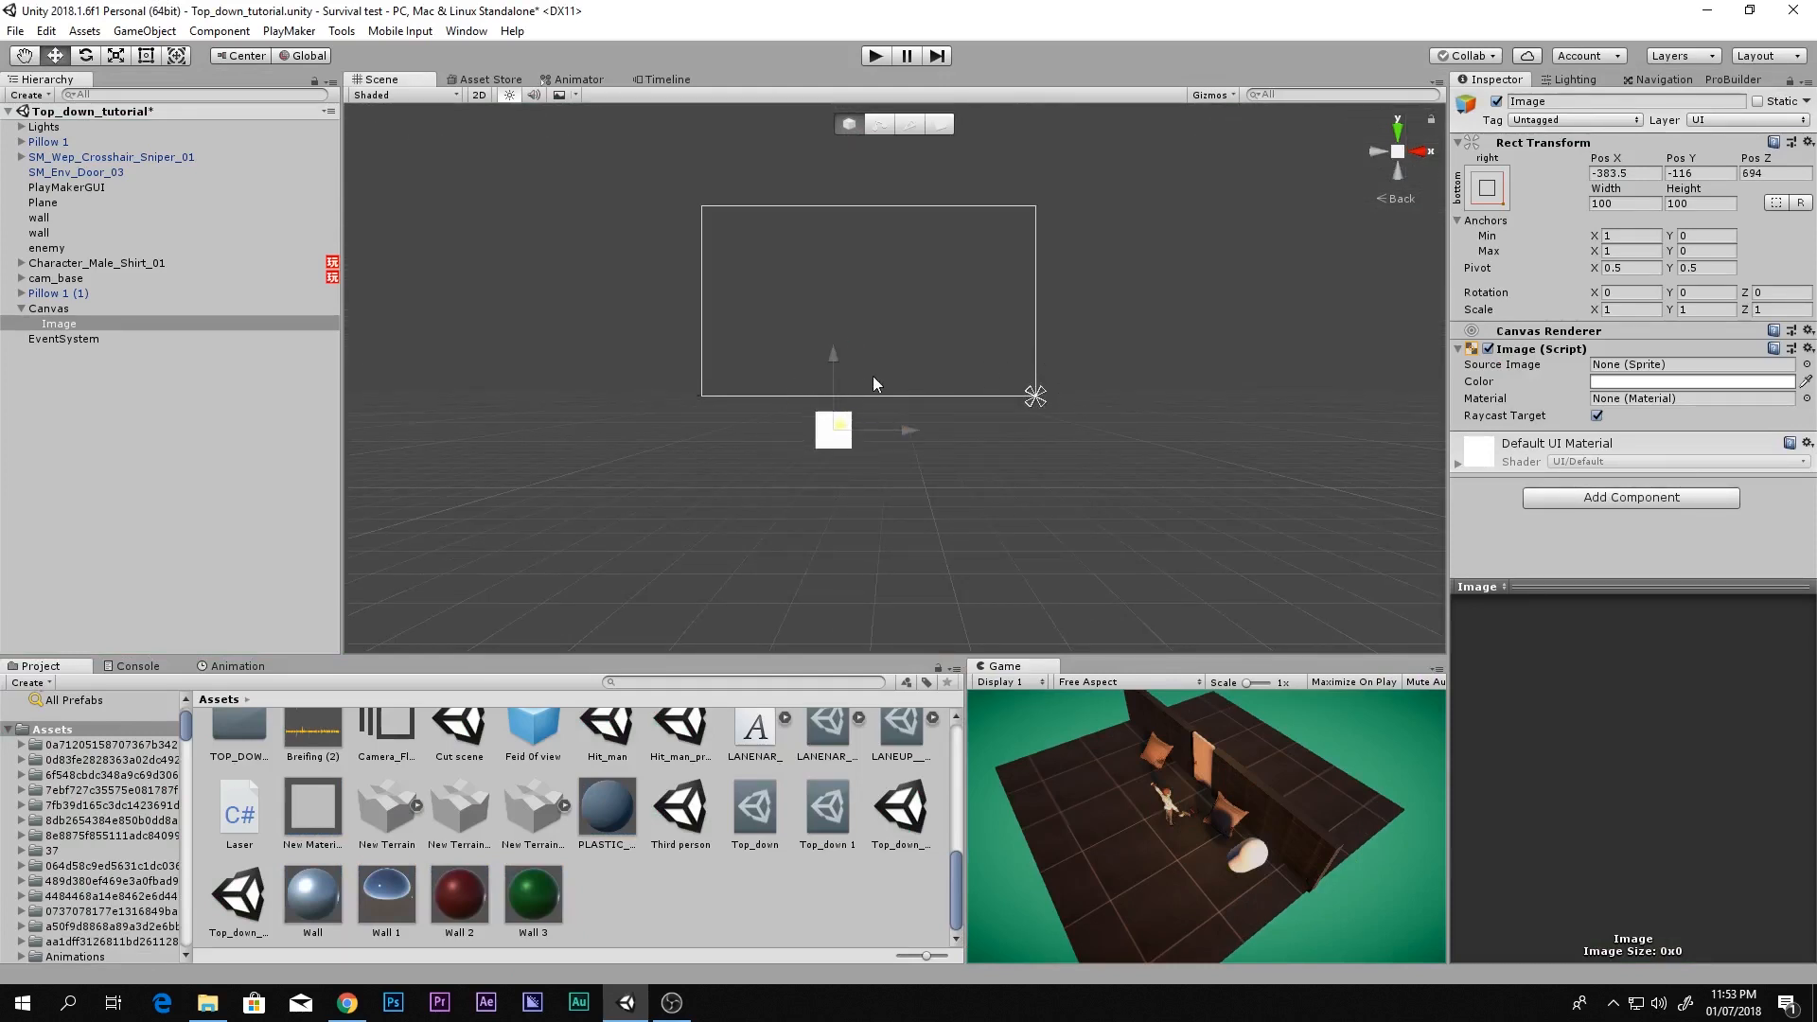
pyautogui.hotkey('ctrl', 'z')
pyautogui.moveTo(874, 377); pyautogui.dragTo(1013, 265, button='right')
pyautogui.click(1420, 148)
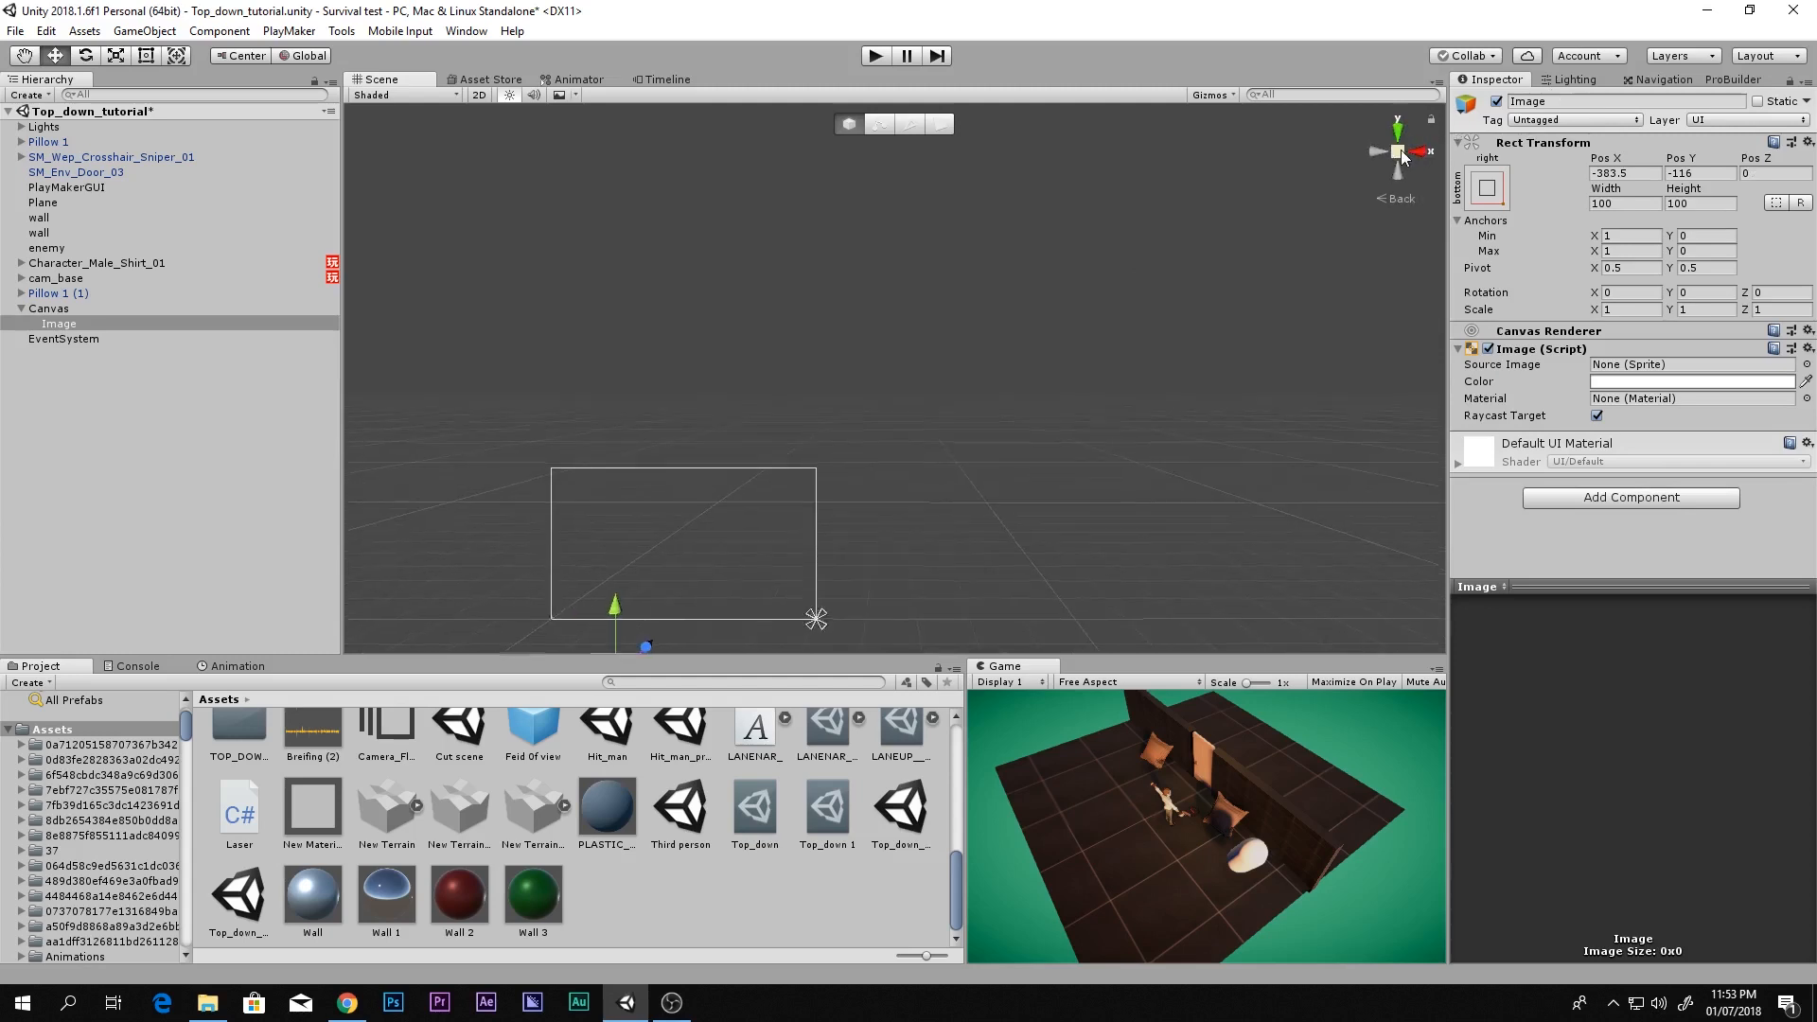
pyautogui.moveTo(679, 511); pyautogui.dragTo(890, 417)
pyautogui.hotkey('shift', 'space')
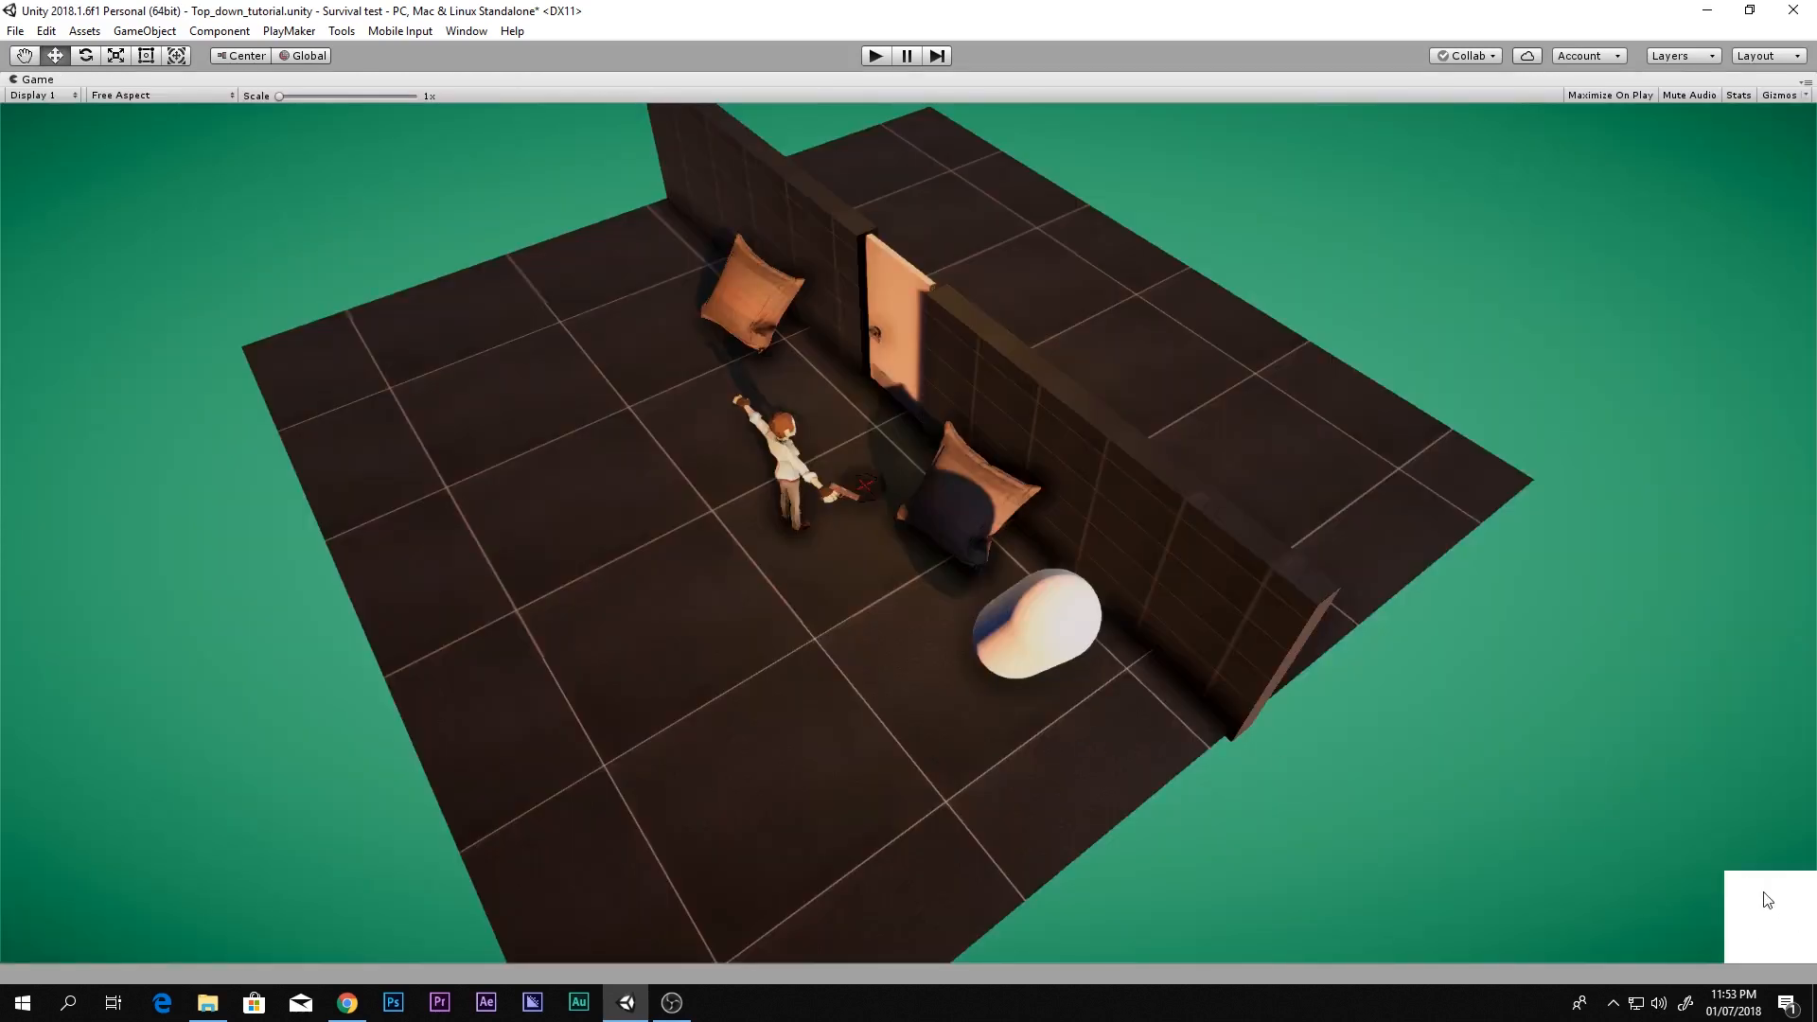
pyautogui.hotkey('shift', 'space')
pyautogui.scroll(5, 1053, 382)
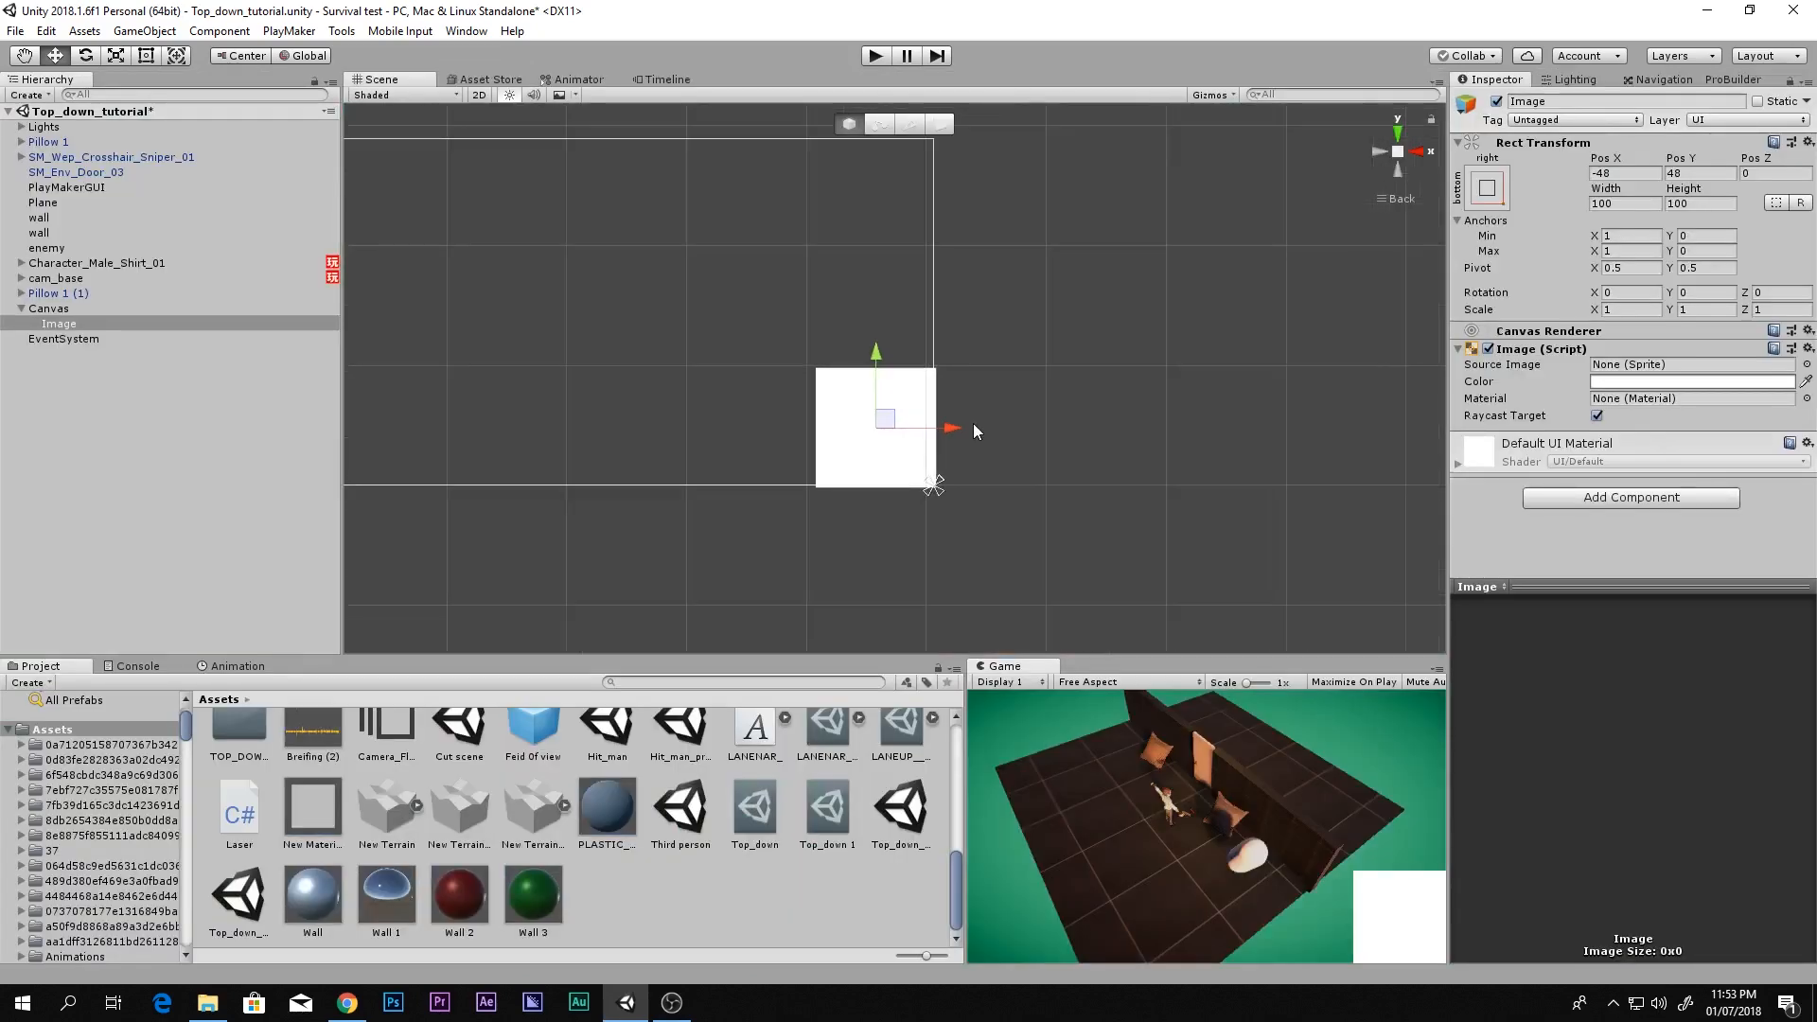
# Scale the UI image to about 1.76 on X and 0.975 on Y, move it to Pos X -87.1, and check it in the maximised Game view
pyautogui.moveTo(937, 435)
pyautogui.mouseDown()
pyautogui.moveTo(870, 432)
pyautogui.moveTo(937, 433)
pyautogui.mouseUp()
pyautogui.press('t')
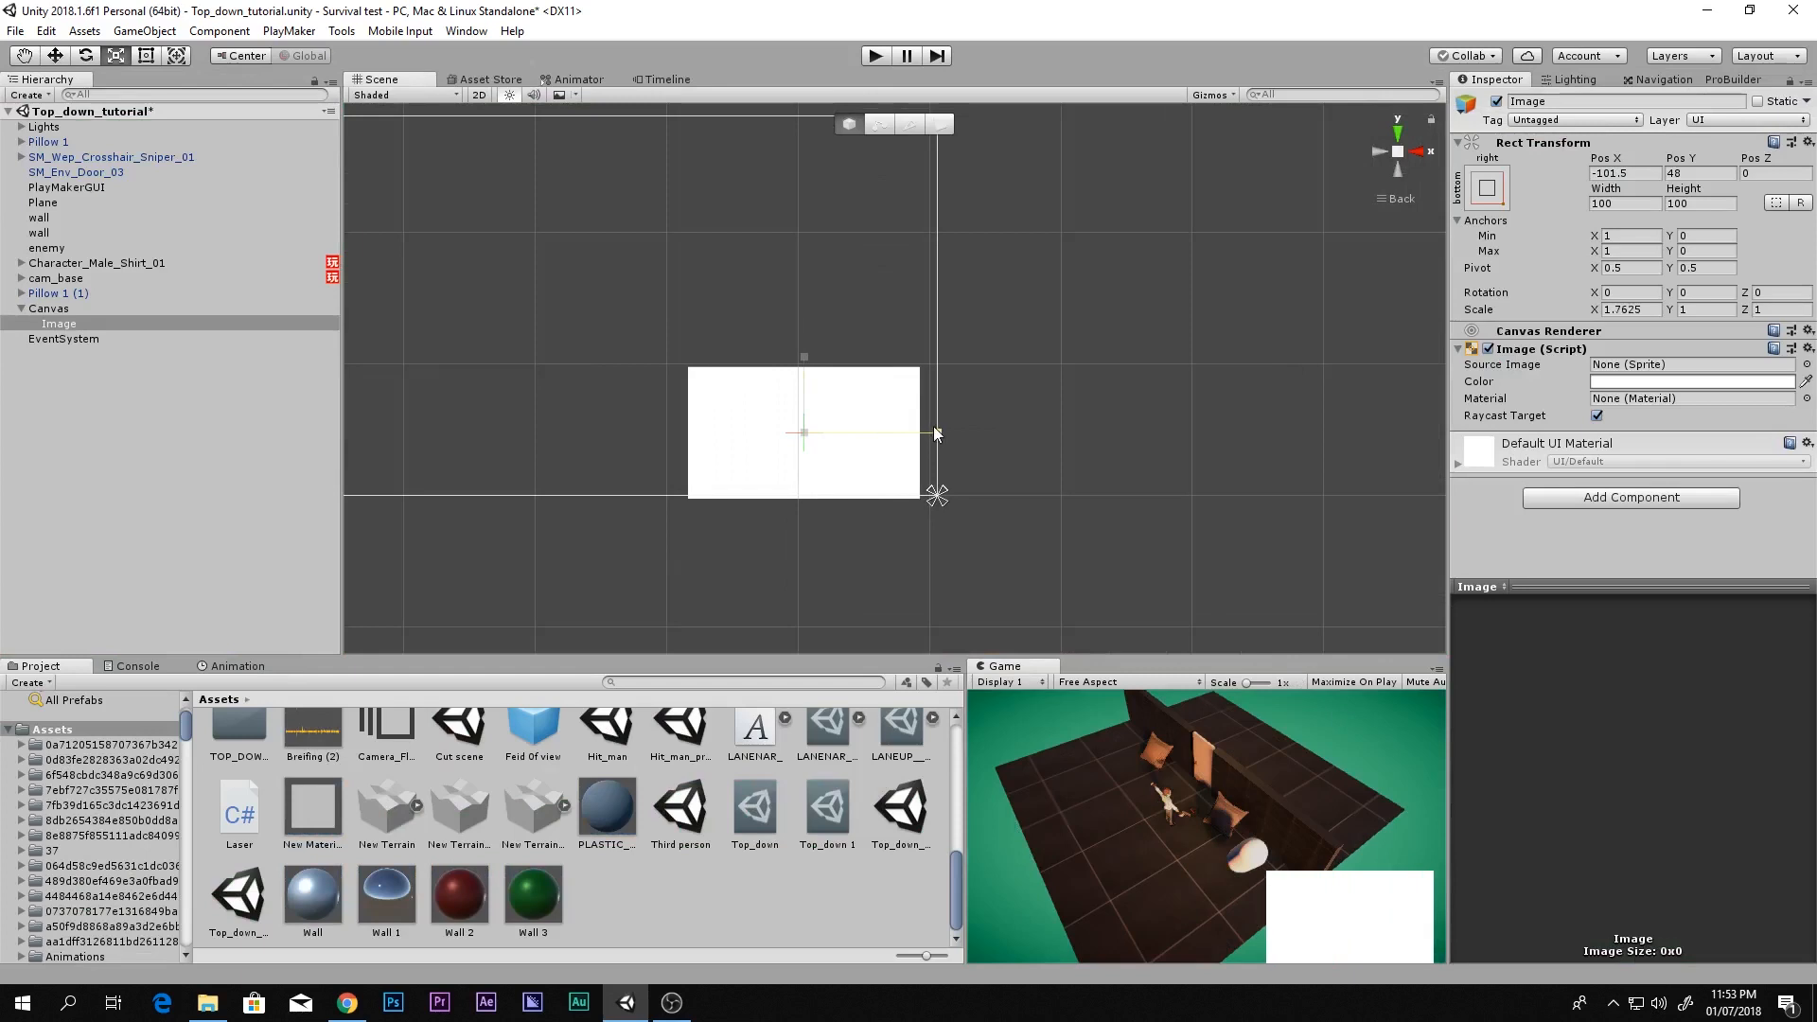
pyautogui.moveTo(810, 369); pyautogui.dragTo(810, 373)
pyautogui.press('w')
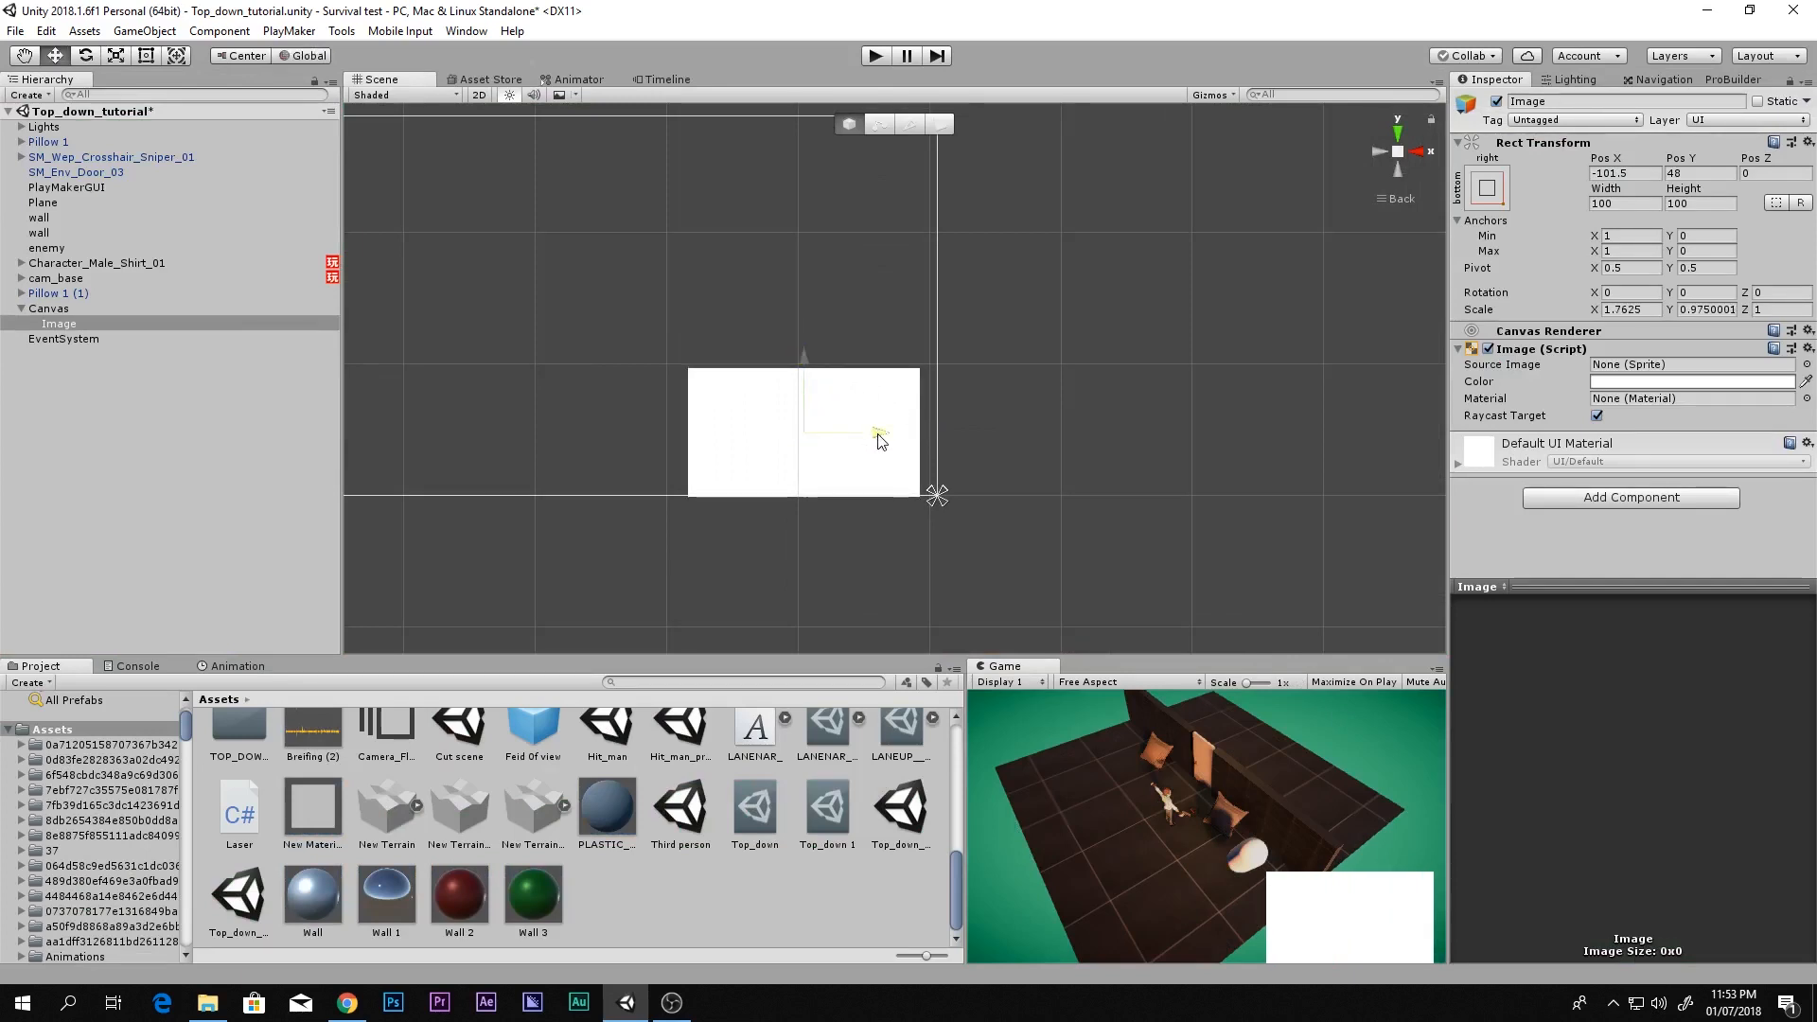
pyautogui.moveTo(877, 435); pyautogui.dragTo(898, 443)
pyautogui.hotkey('shift', 'space')
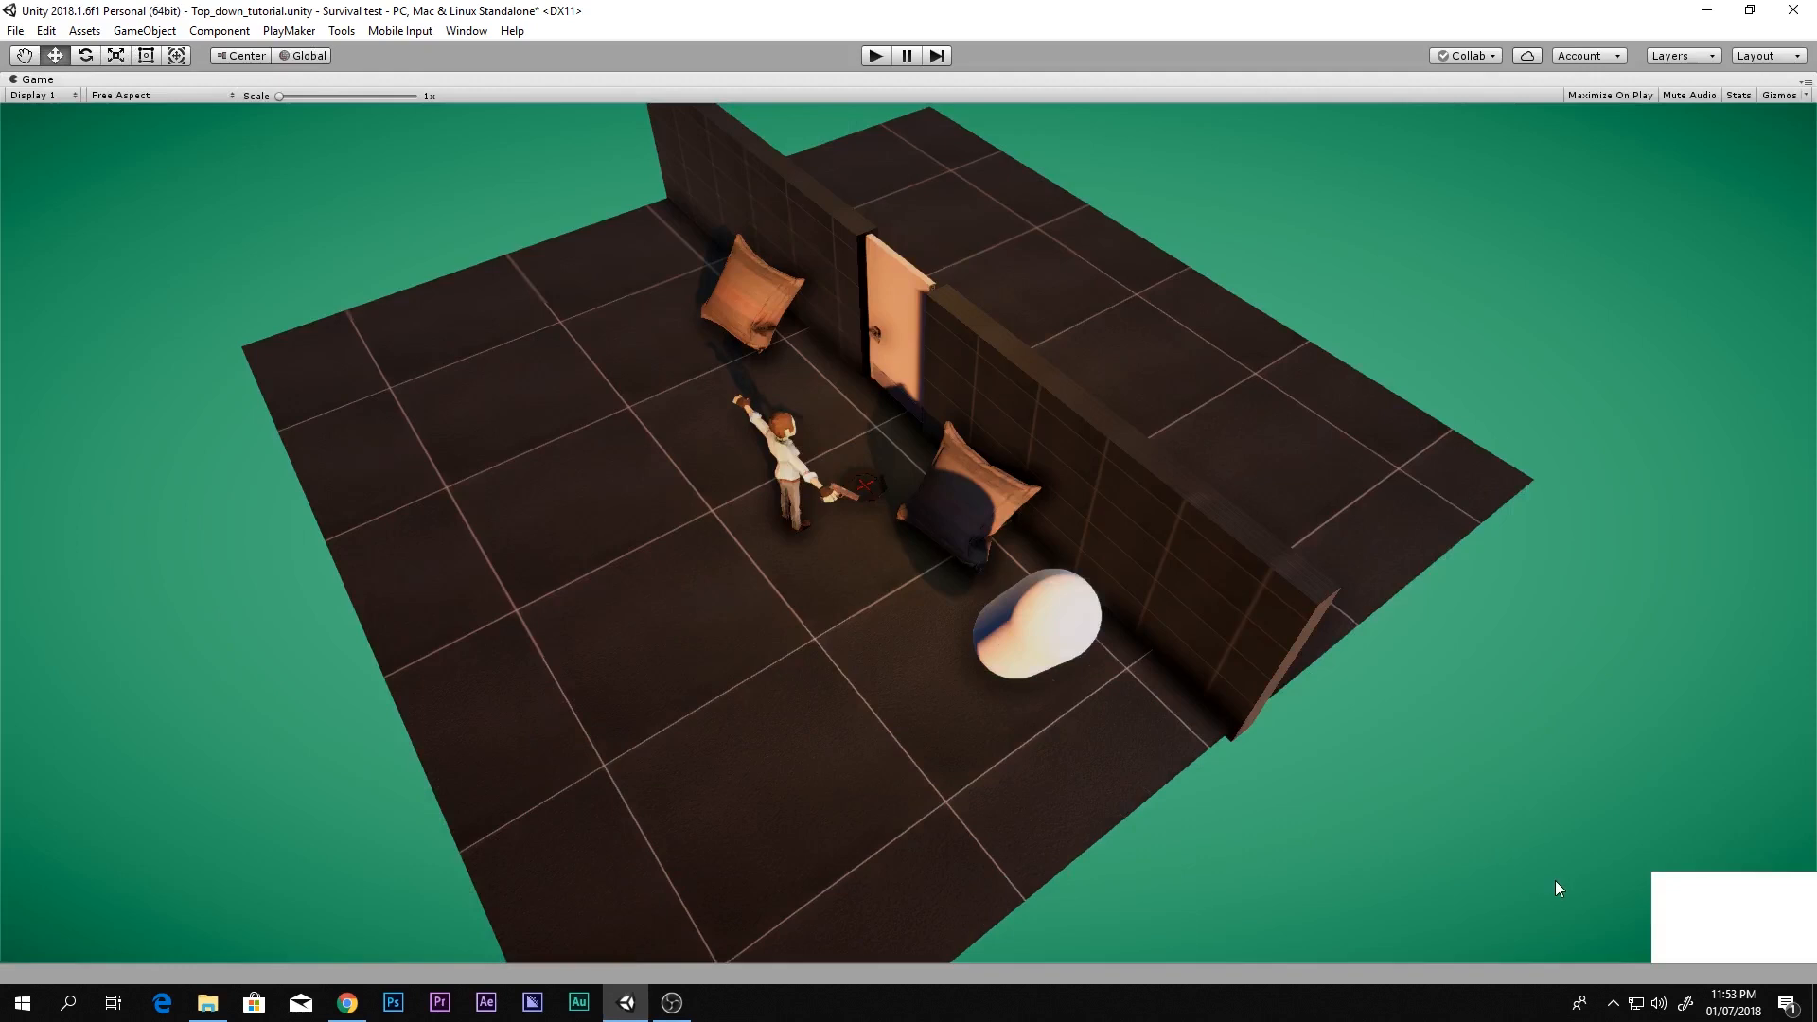
pyautogui.hotkey('shift', 'space')
# Enlarge the UI image to about scale 2.66 by 1.47, move it to Pos X -137.4, Pos Y 75.6, and check it in the maximised Game view
pyautogui.scroll(1, 823, 417)
pyautogui.moveTo(826, 417); pyautogui.dragTo(791, 415, button='middle')
pyautogui.press('e')
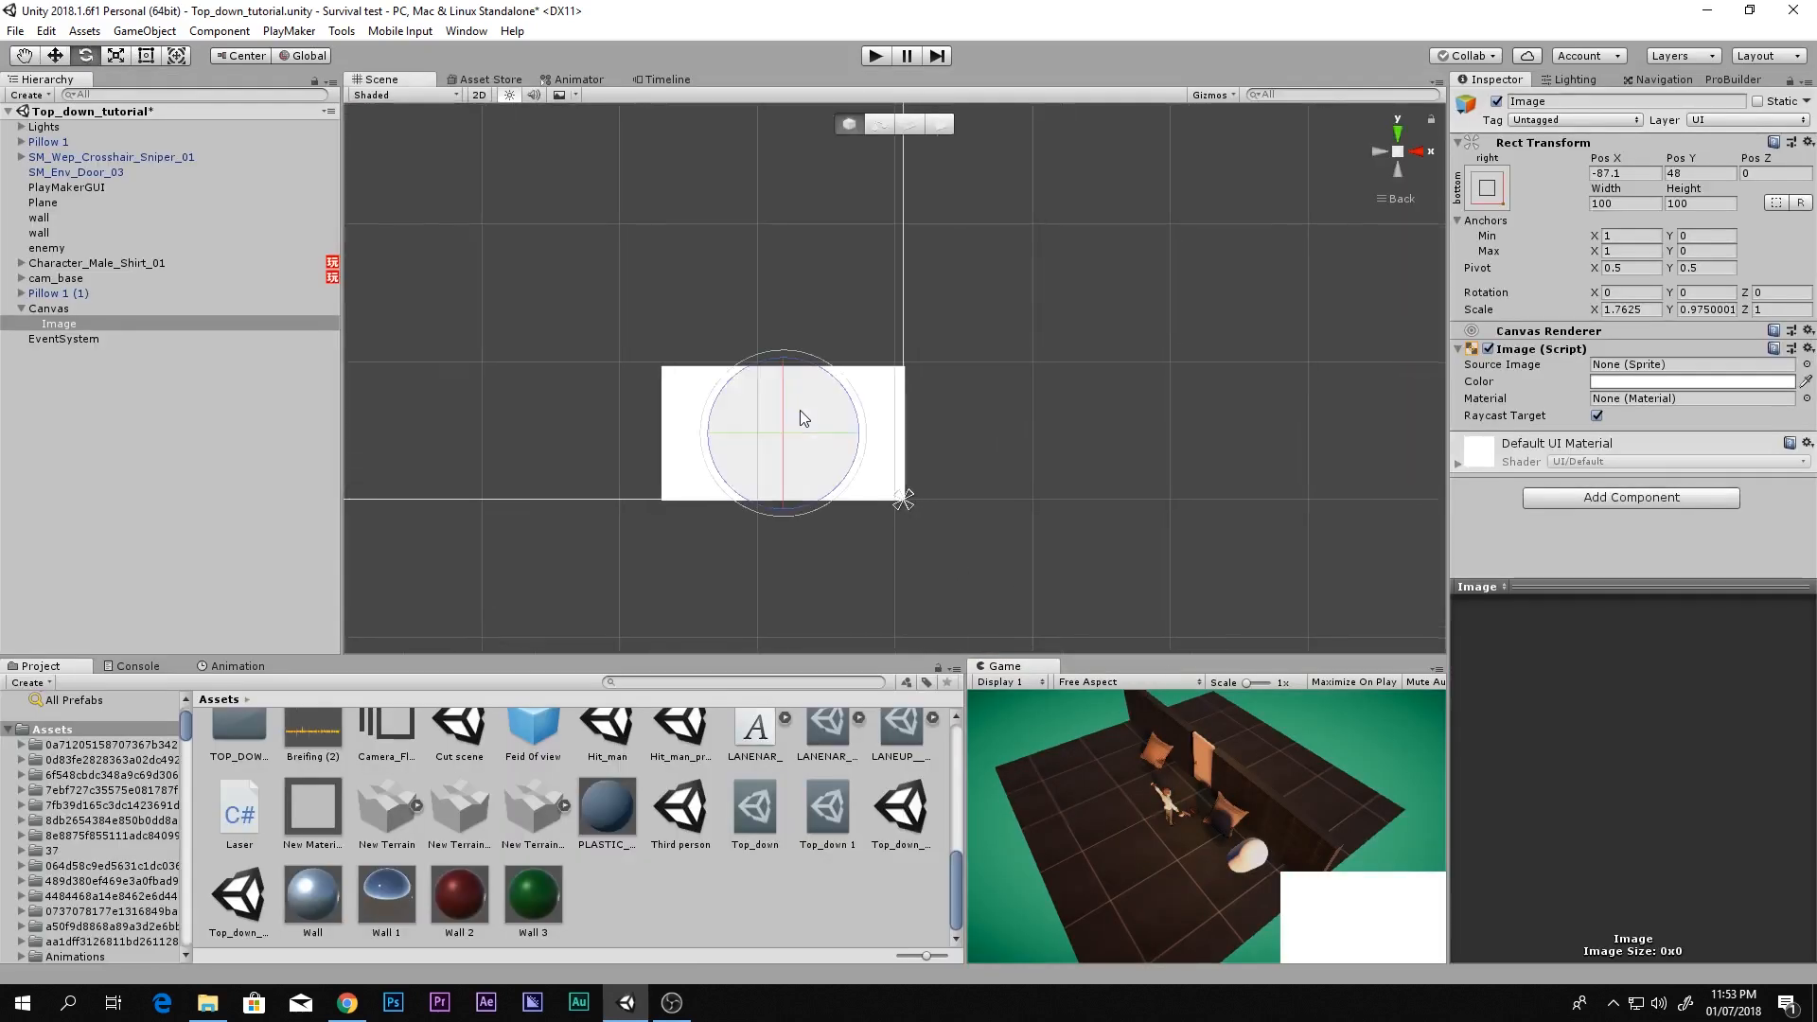
pyautogui.press('r')
pyautogui.moveTo(793, 437); pyautogui.dragTo(723, 386)
pyautogui.press('w')
pyautogui.hotkey('shift', 'space')
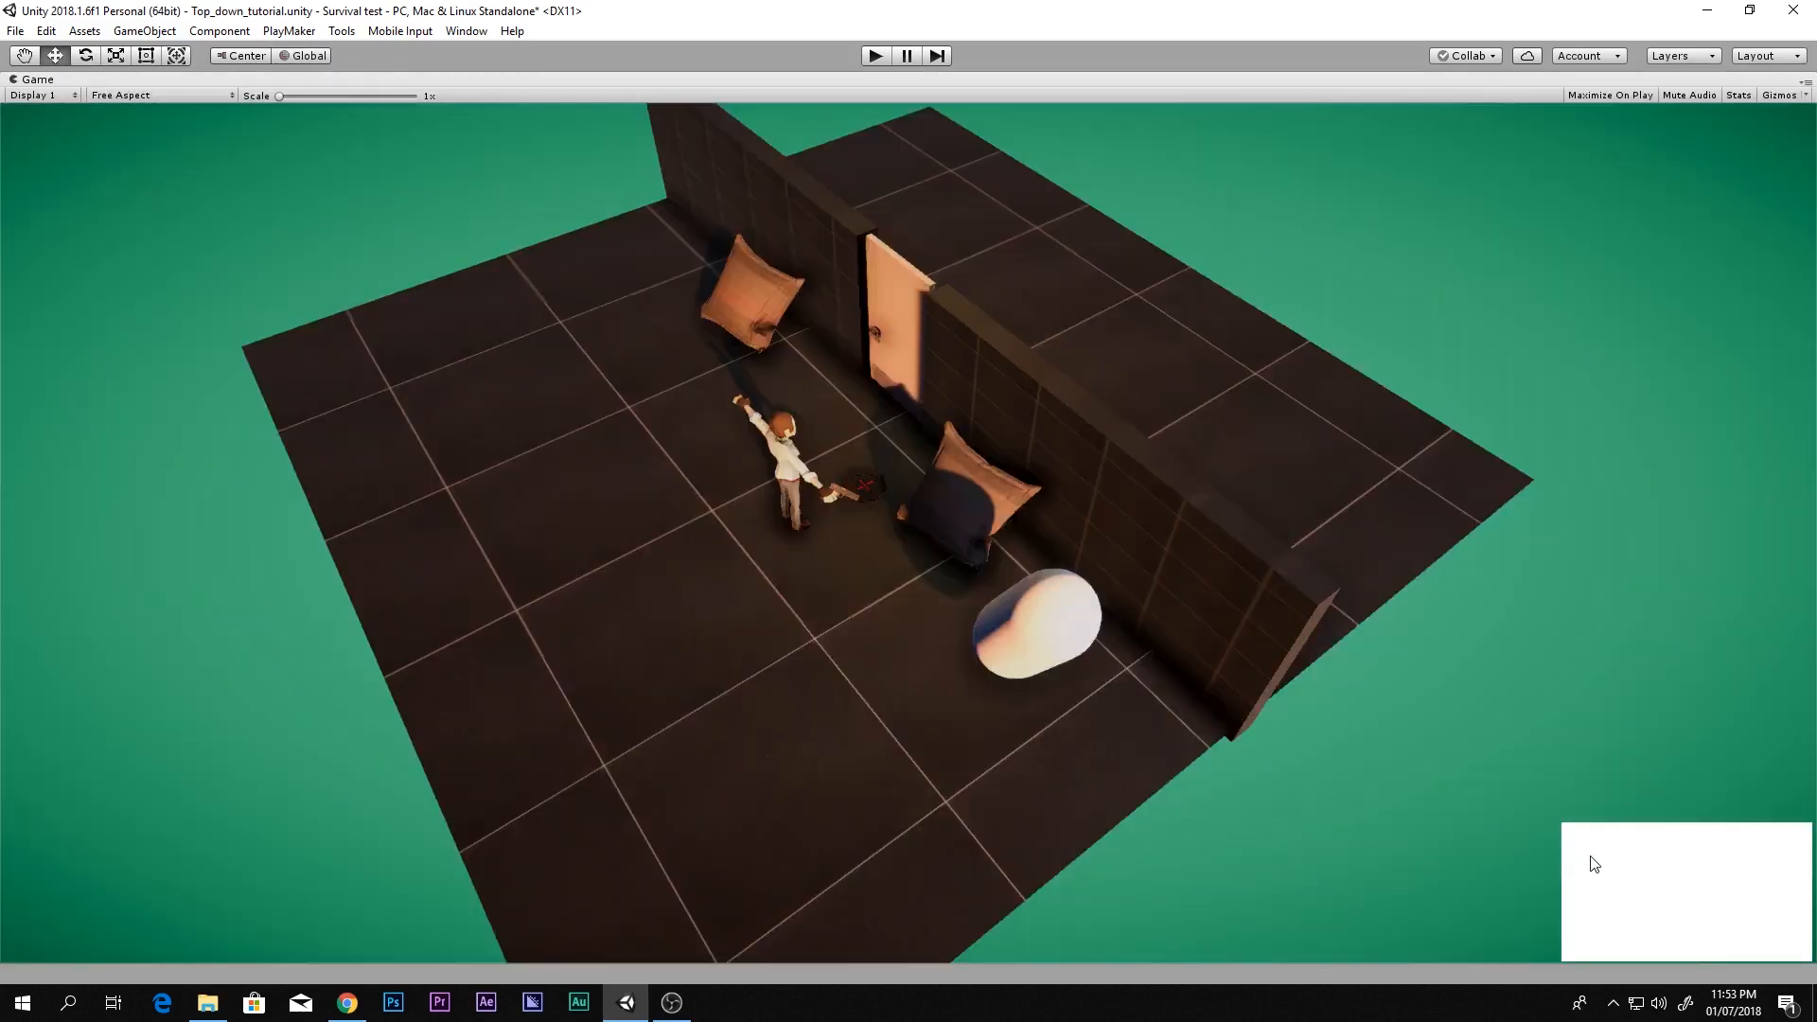
pyautogui.hotkey('shift', 'space')
# Rename the UI image as Backgroung
pyautogui.click(1550, 103)
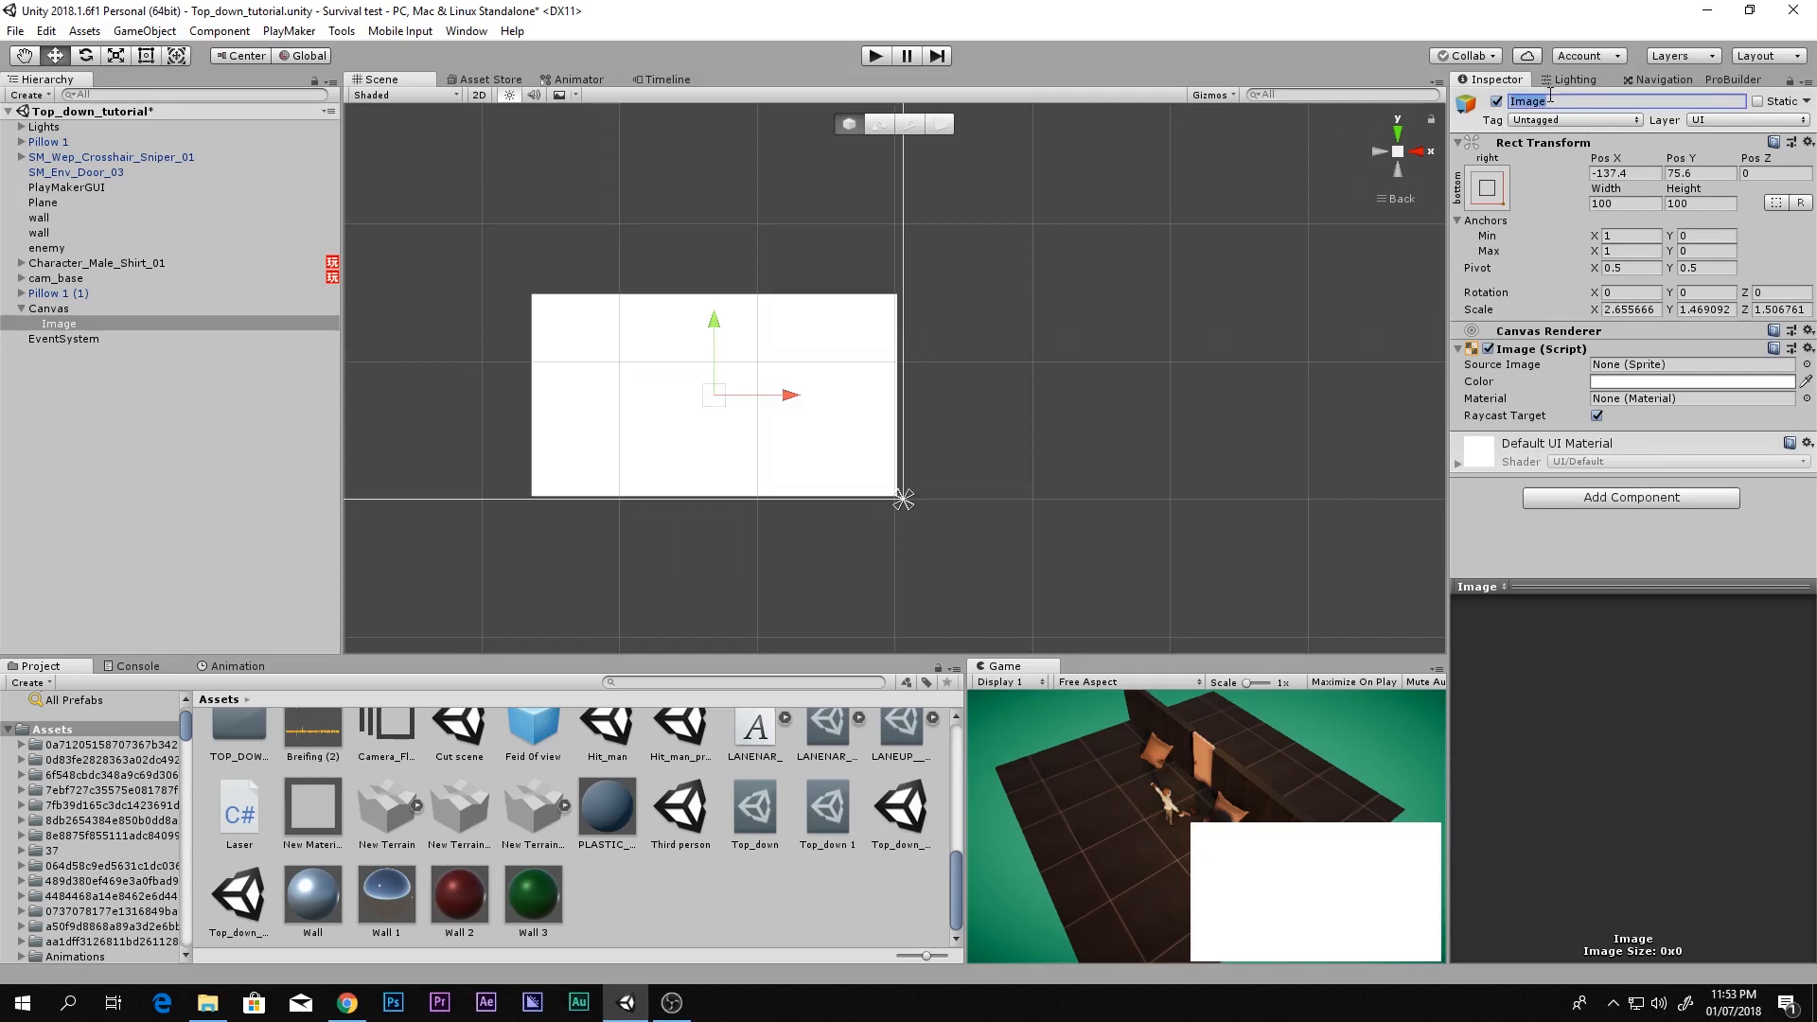
pyautogui.write('Backgroung')
pyautogui.press('Return')
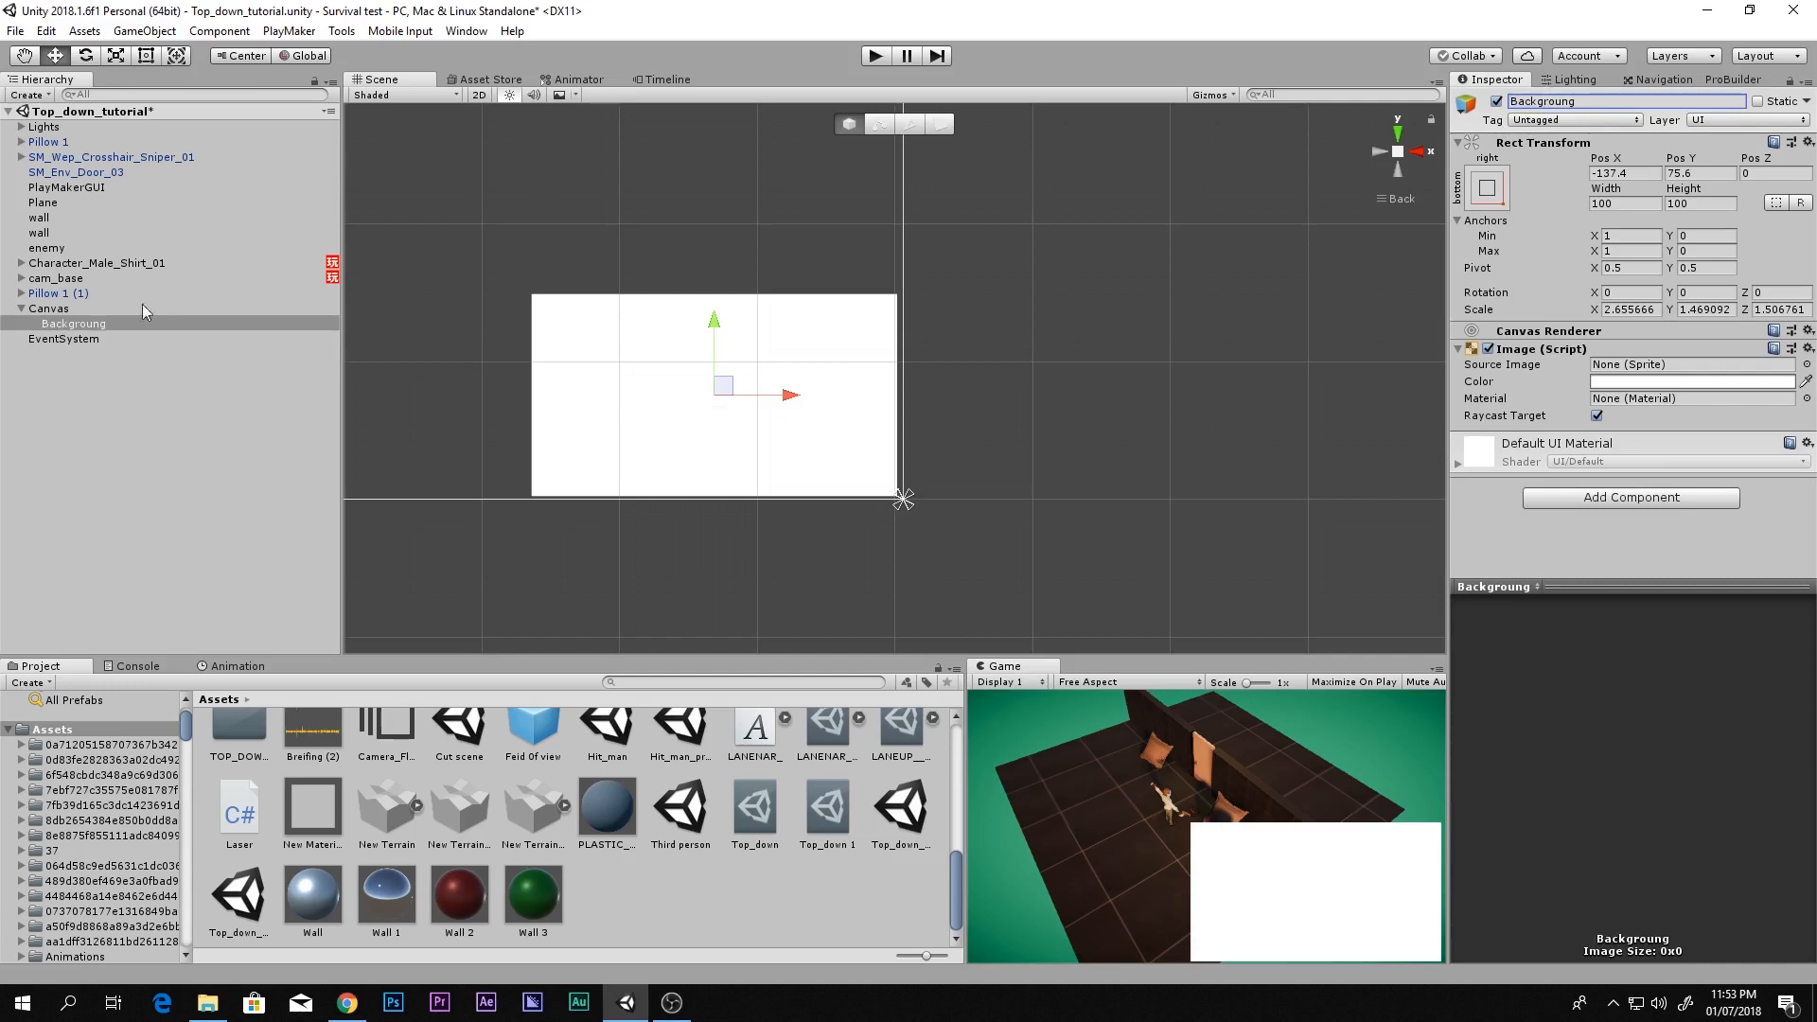
# Duplicate the Backgroung image in the canvas and rename the copy as Pistol_gui
pyautogui.click(105, 325)
pyautogui.hotkey('ctrl', 'd')
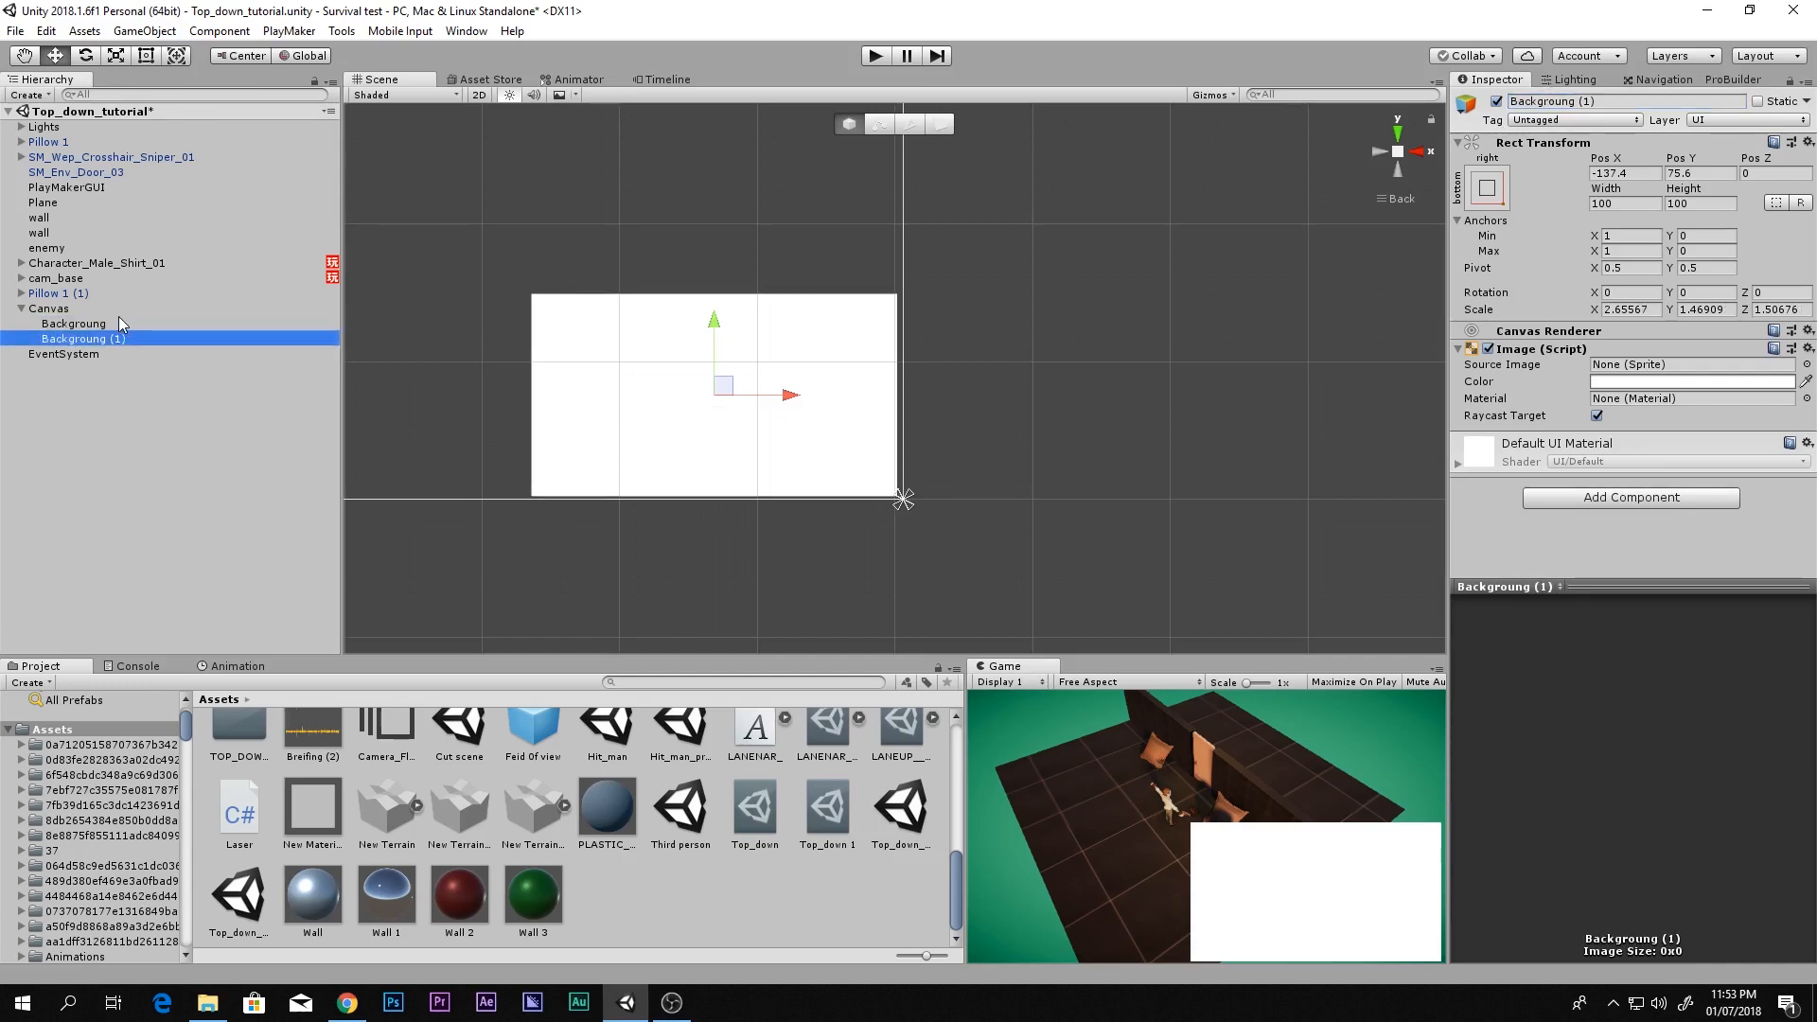
pyautogui.click(1533, 100)
pyautogui.write('Pistol')
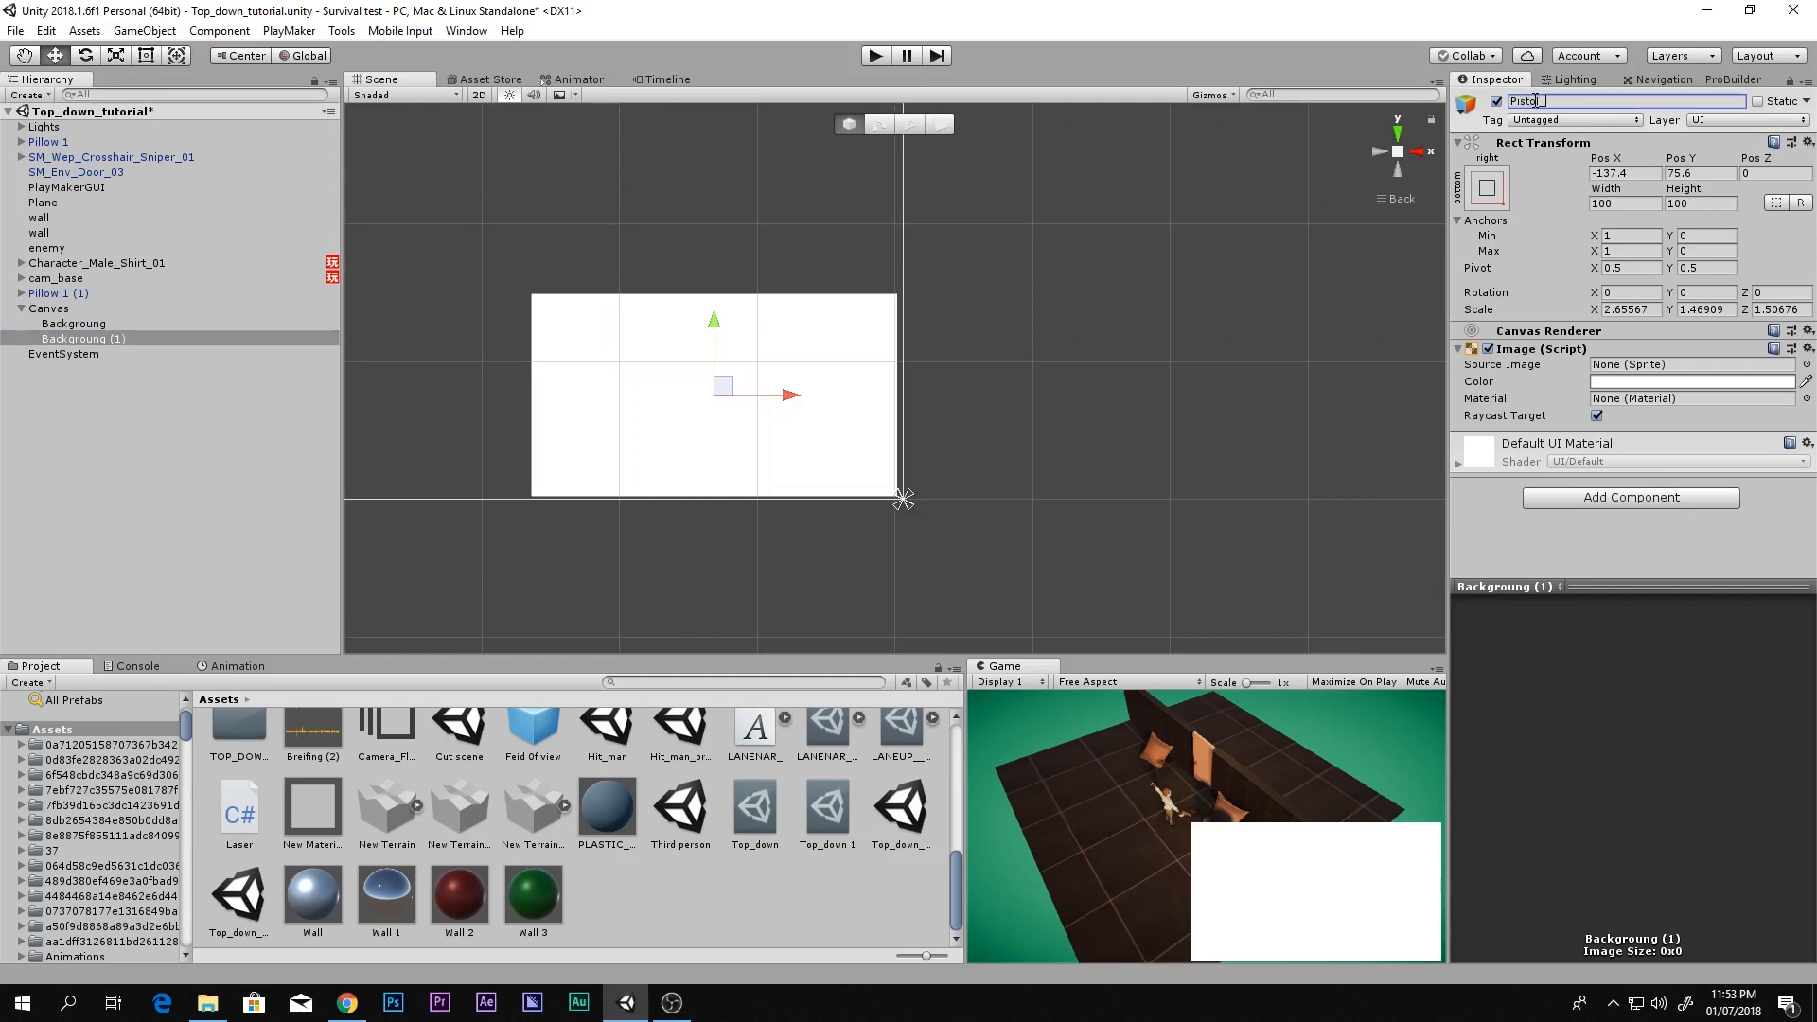
pyautogui.write('_gui')
pyautogui.press('Return')
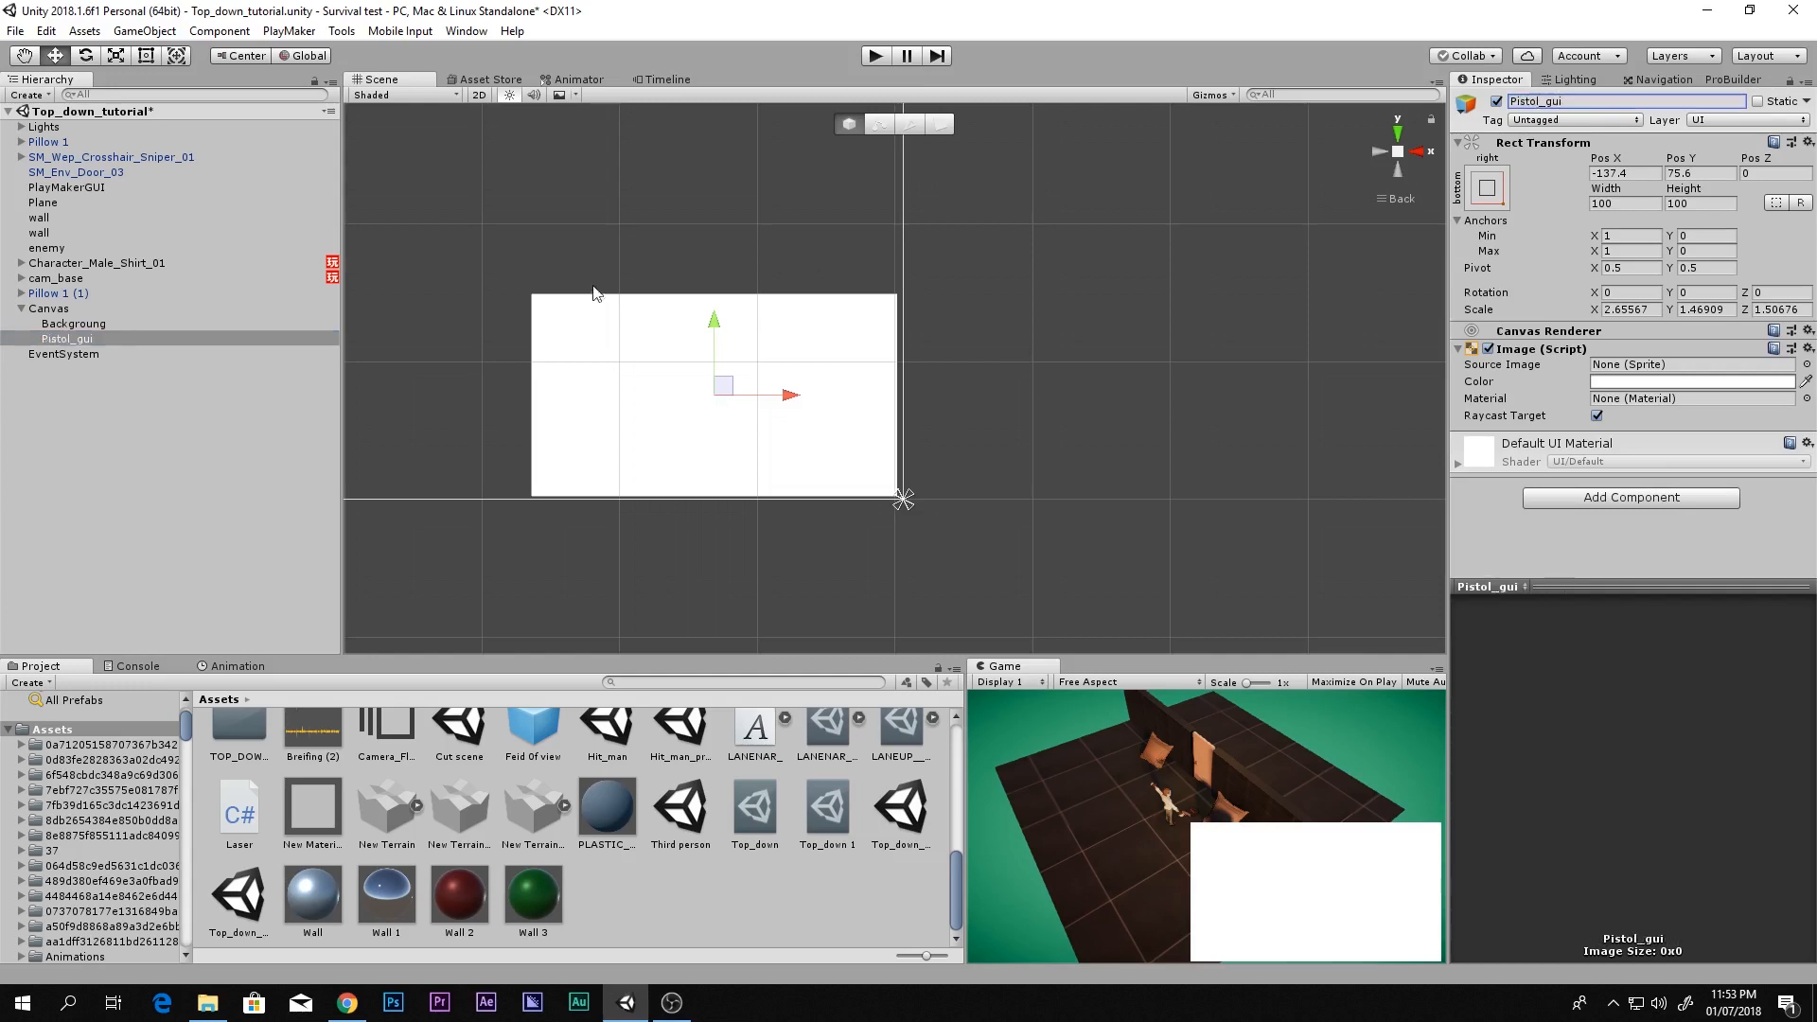
# Open the project's Images folder and select the 120-512 pistol image to see its import settings
pyautogui.scroll(6, 435, 848)
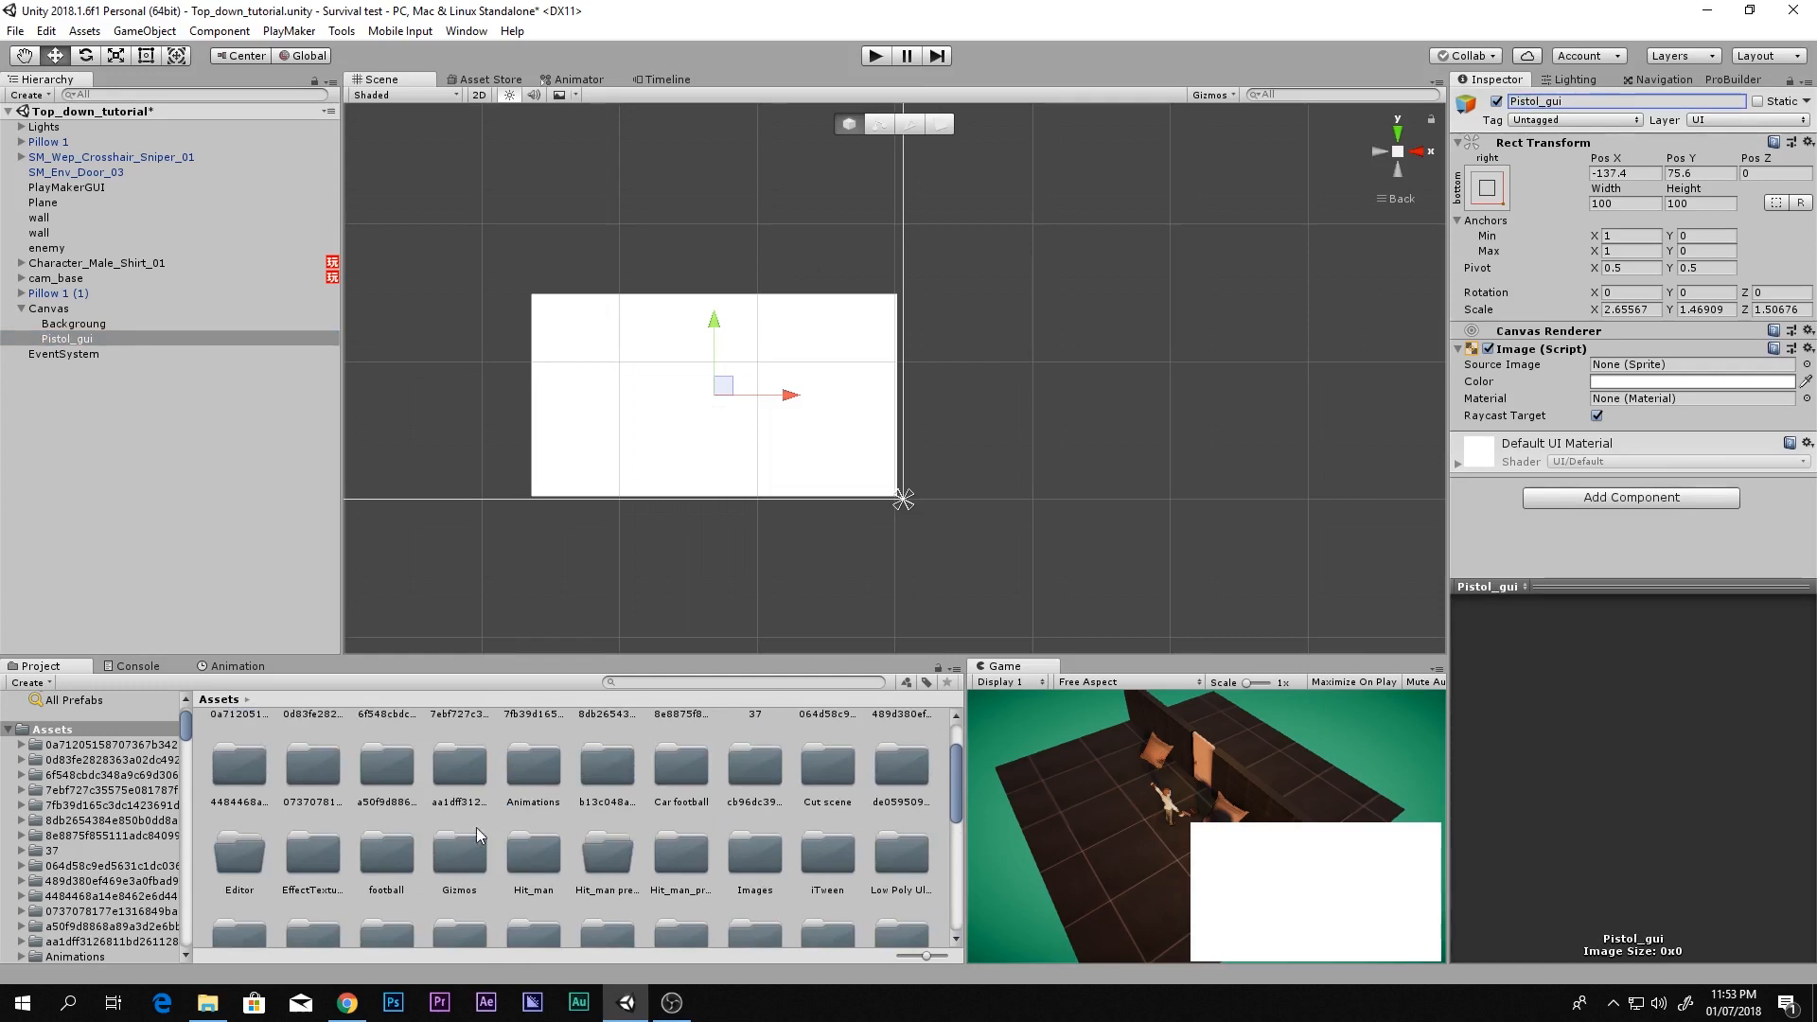
pyautogui.doubleClick(740, 856)
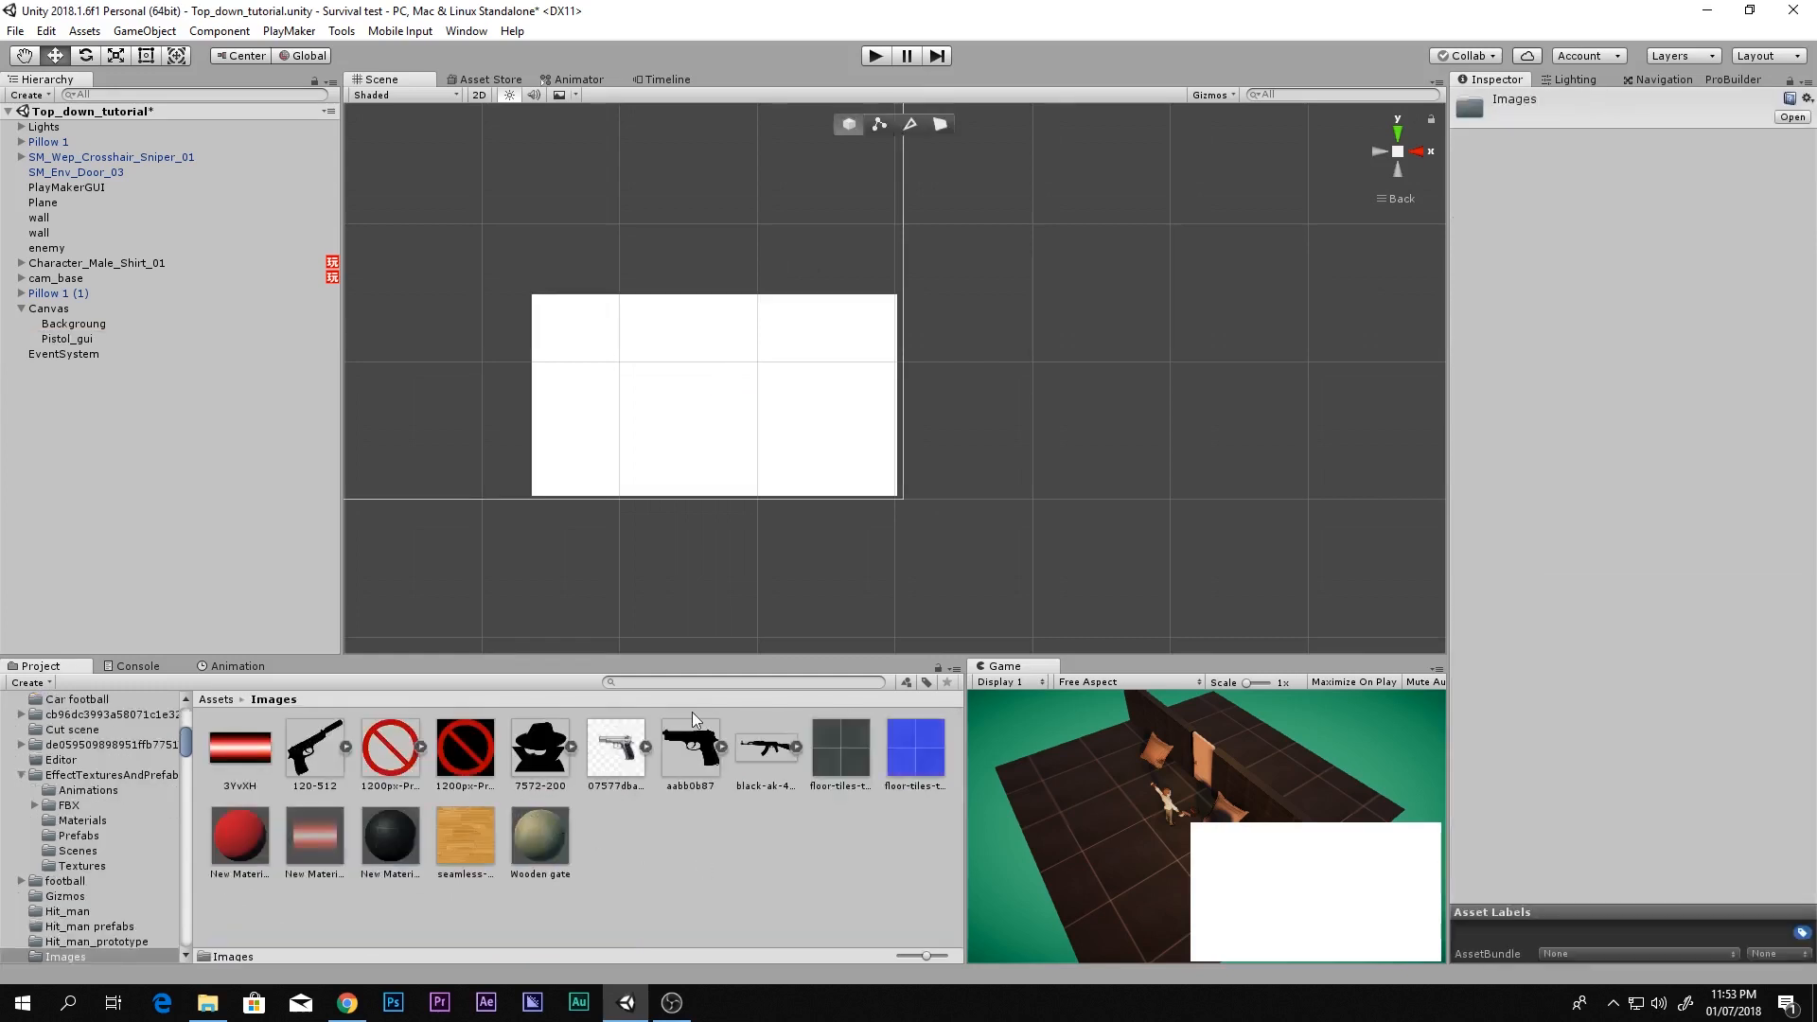
pyautogui.click(326, 757)
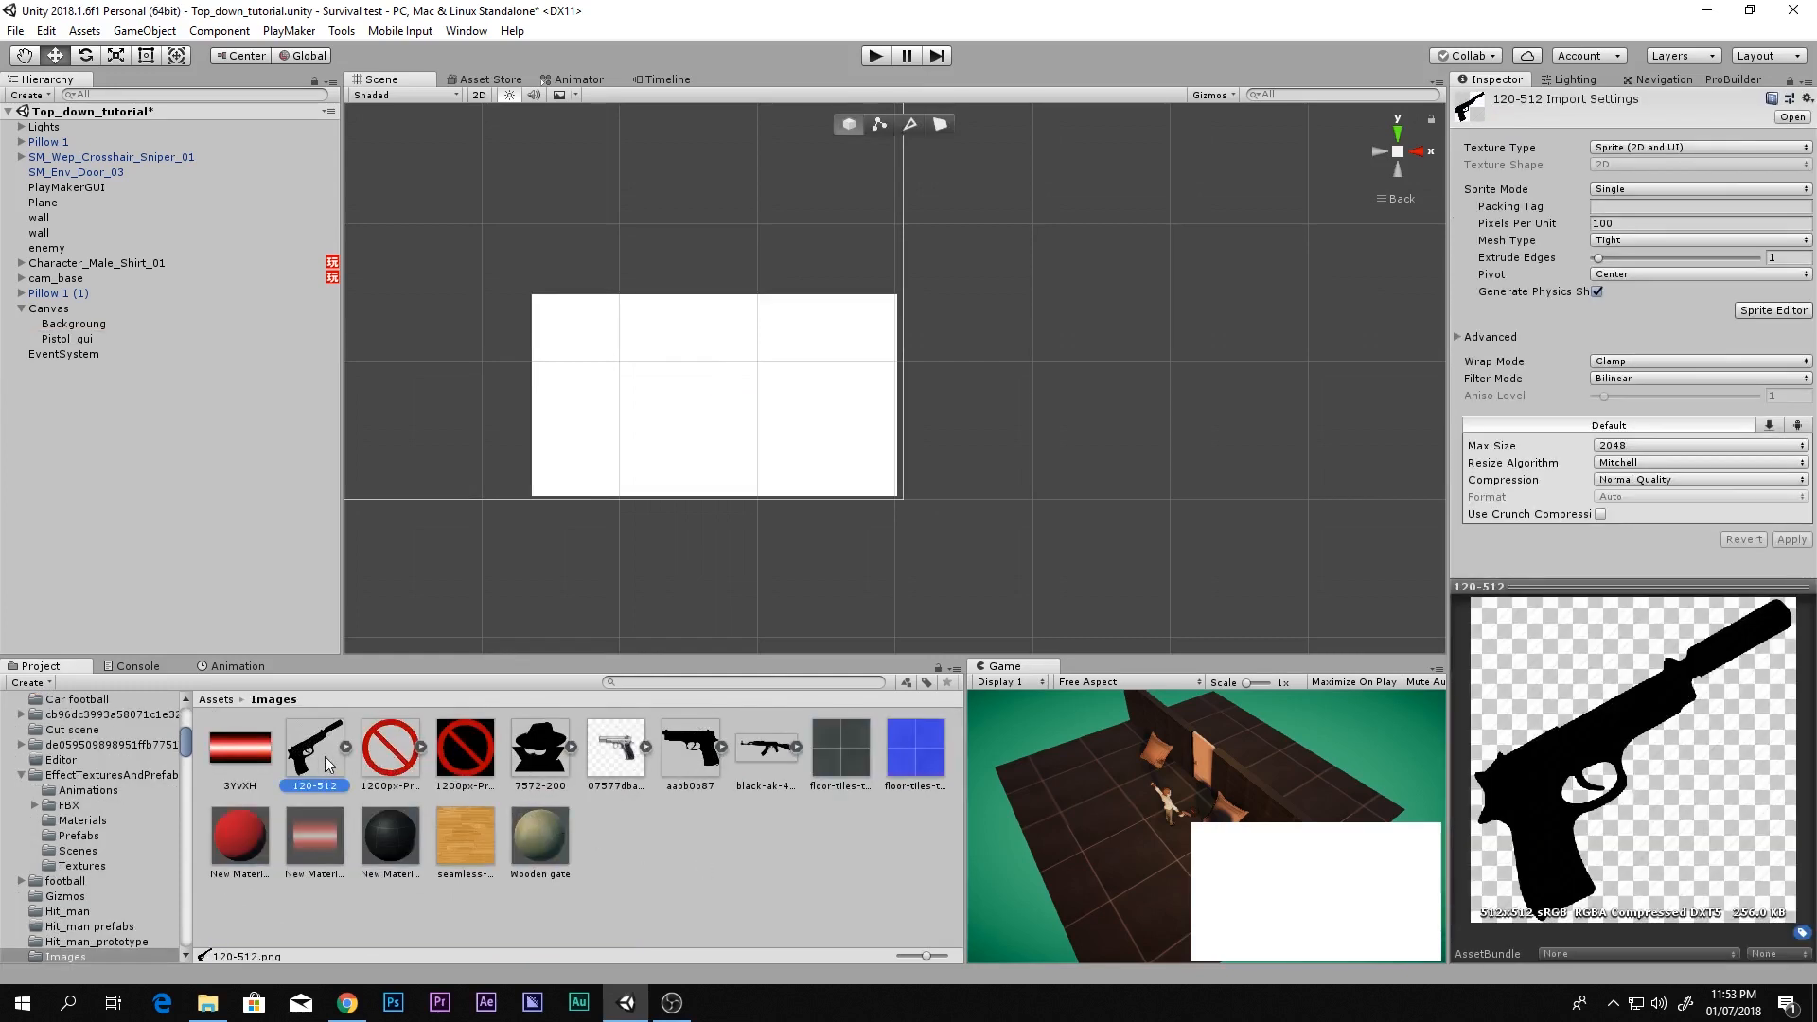
# Switch to Chrome, close the GTA video page, and search Google Images for "Pistol symbol white png" in a new tab
pyautogui.click(348, 1002)
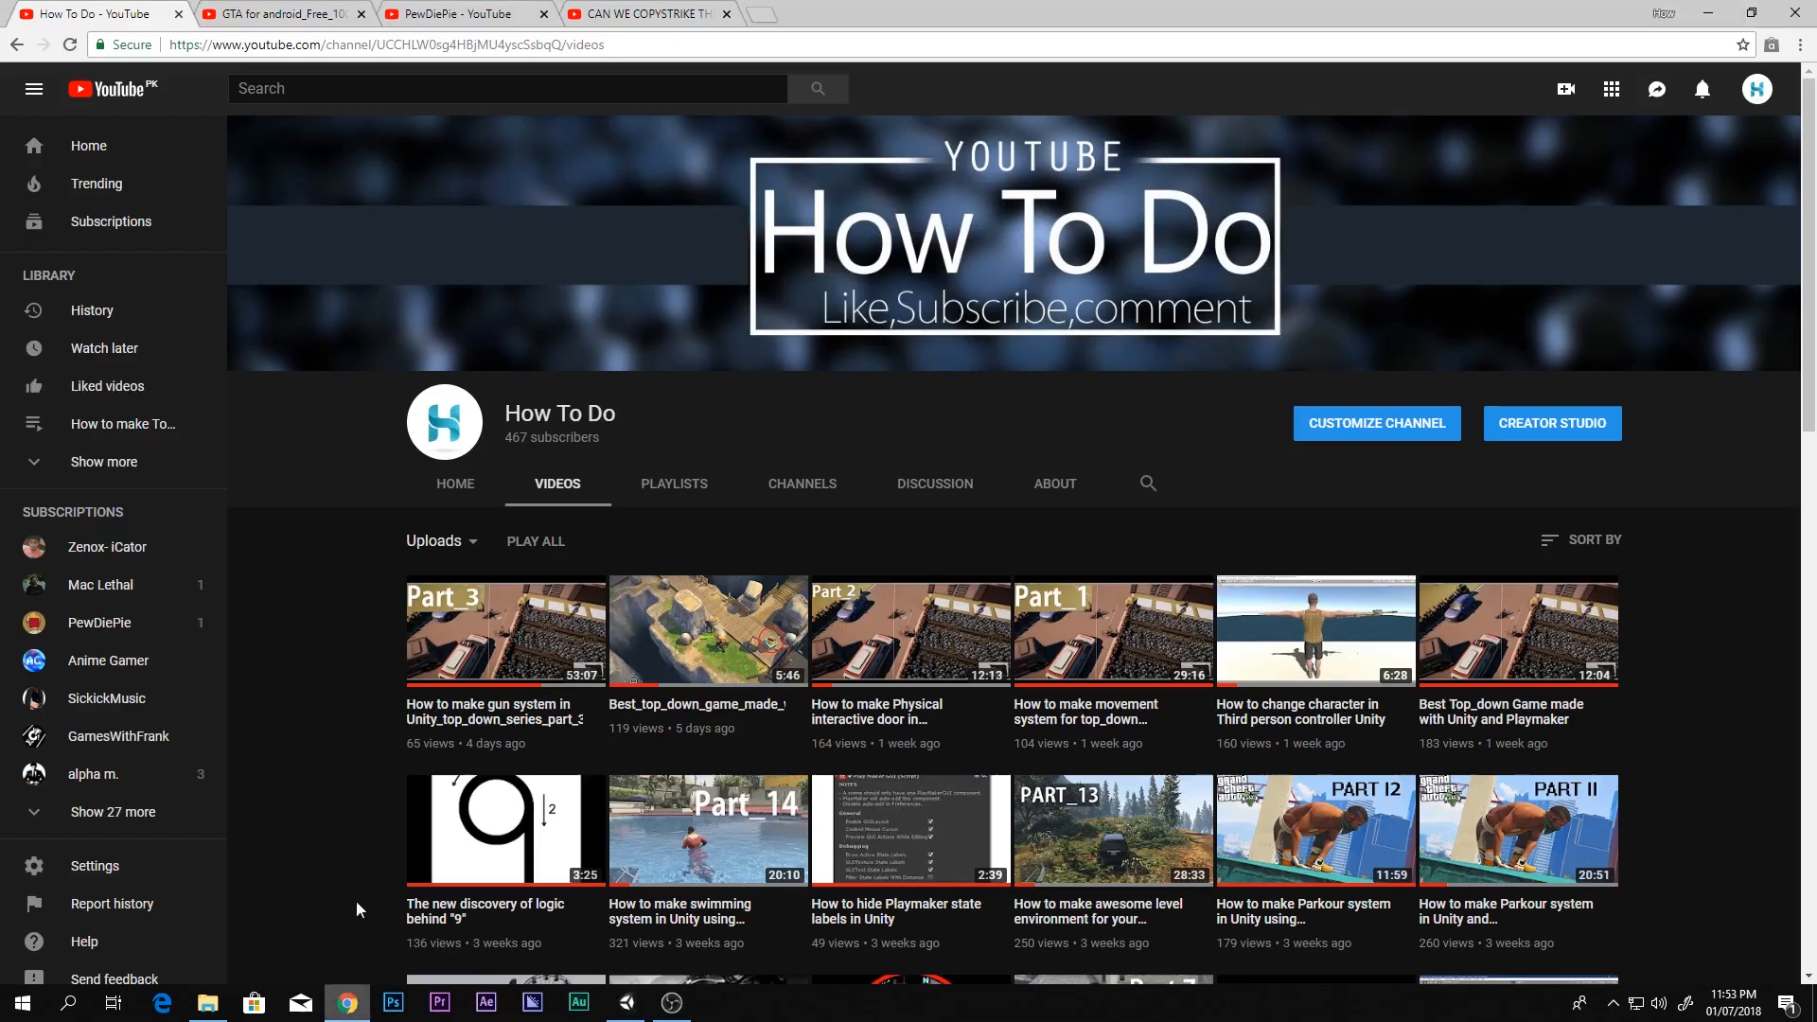
pyautogui.click(753, 13)
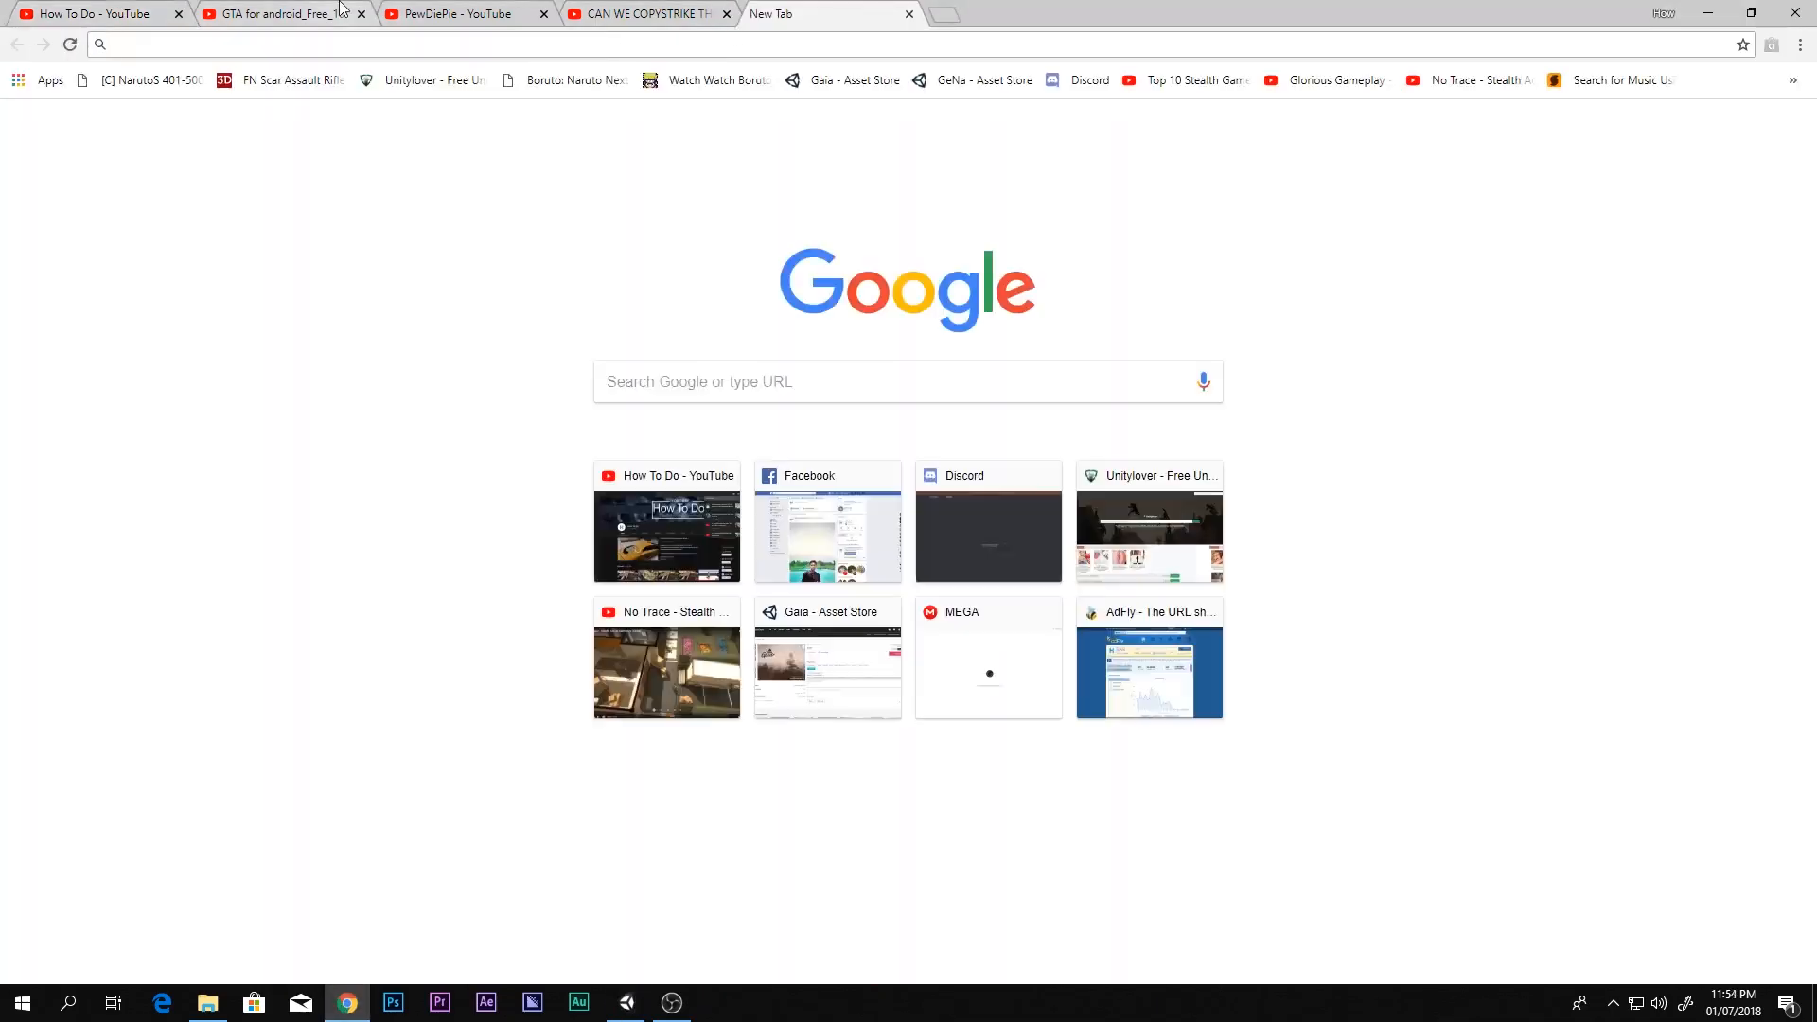
pyautogui.click(360, 13)
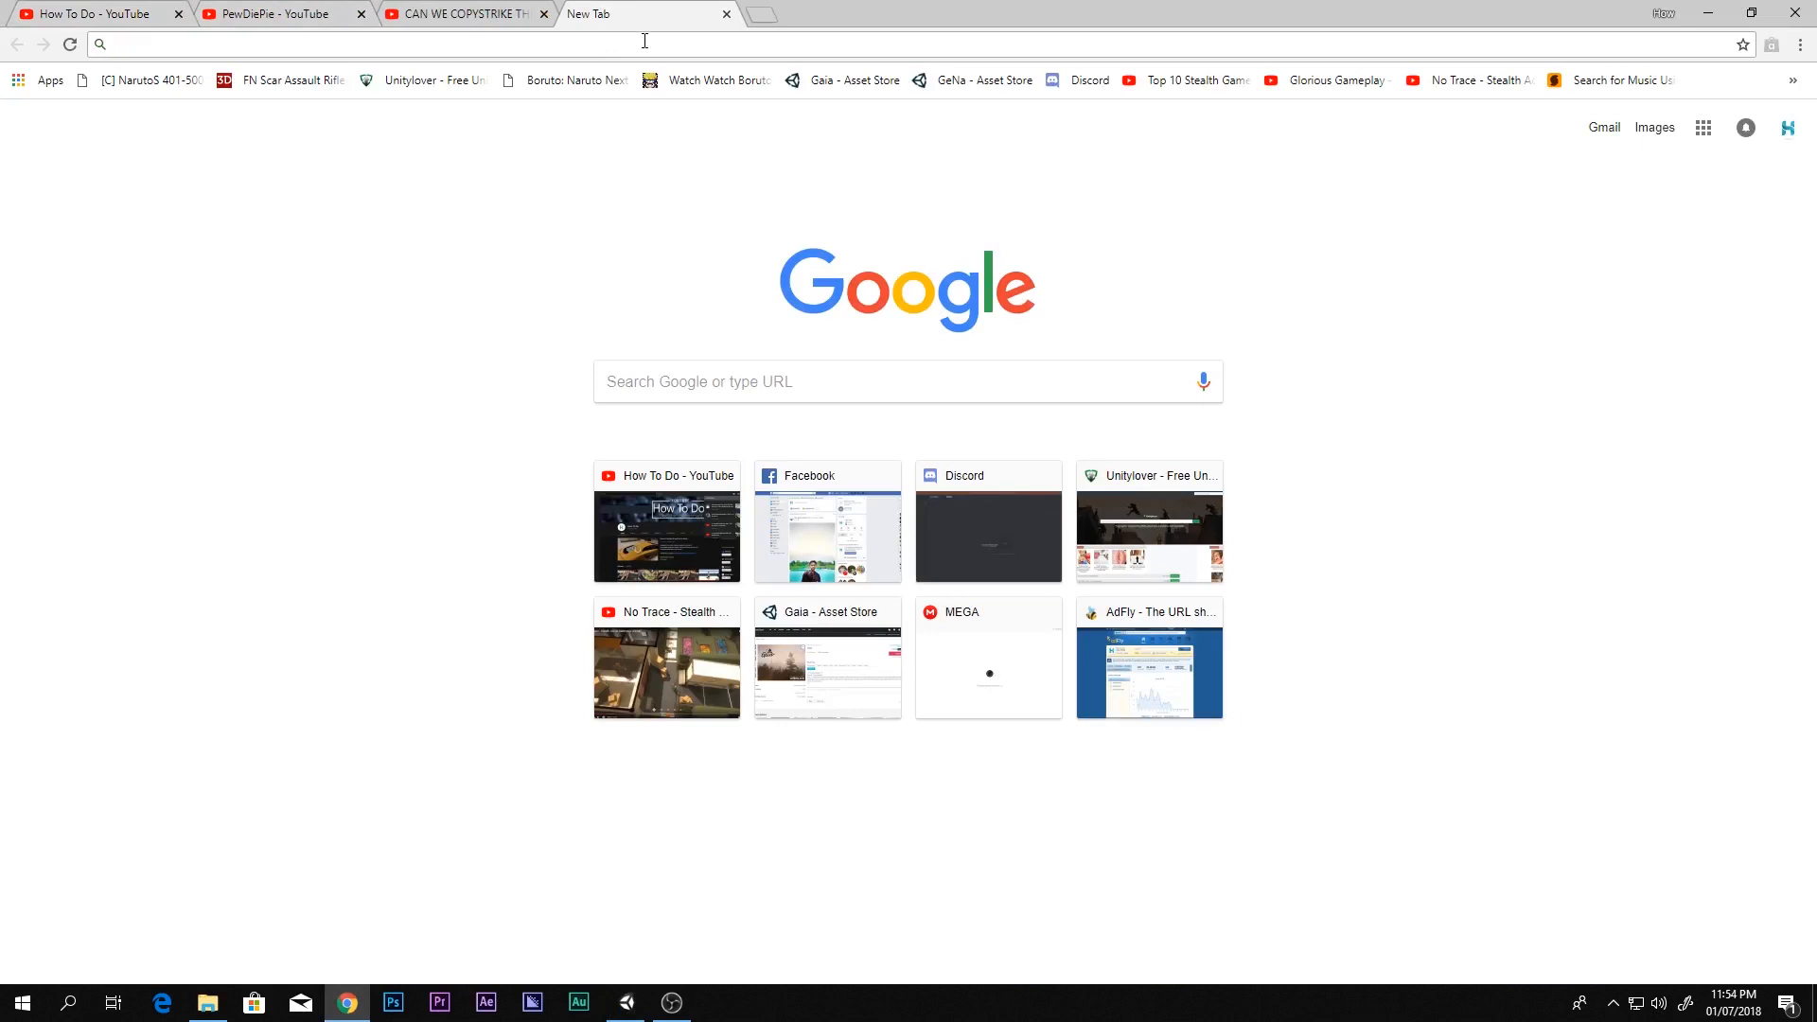
pyautogui.write('Pistol')
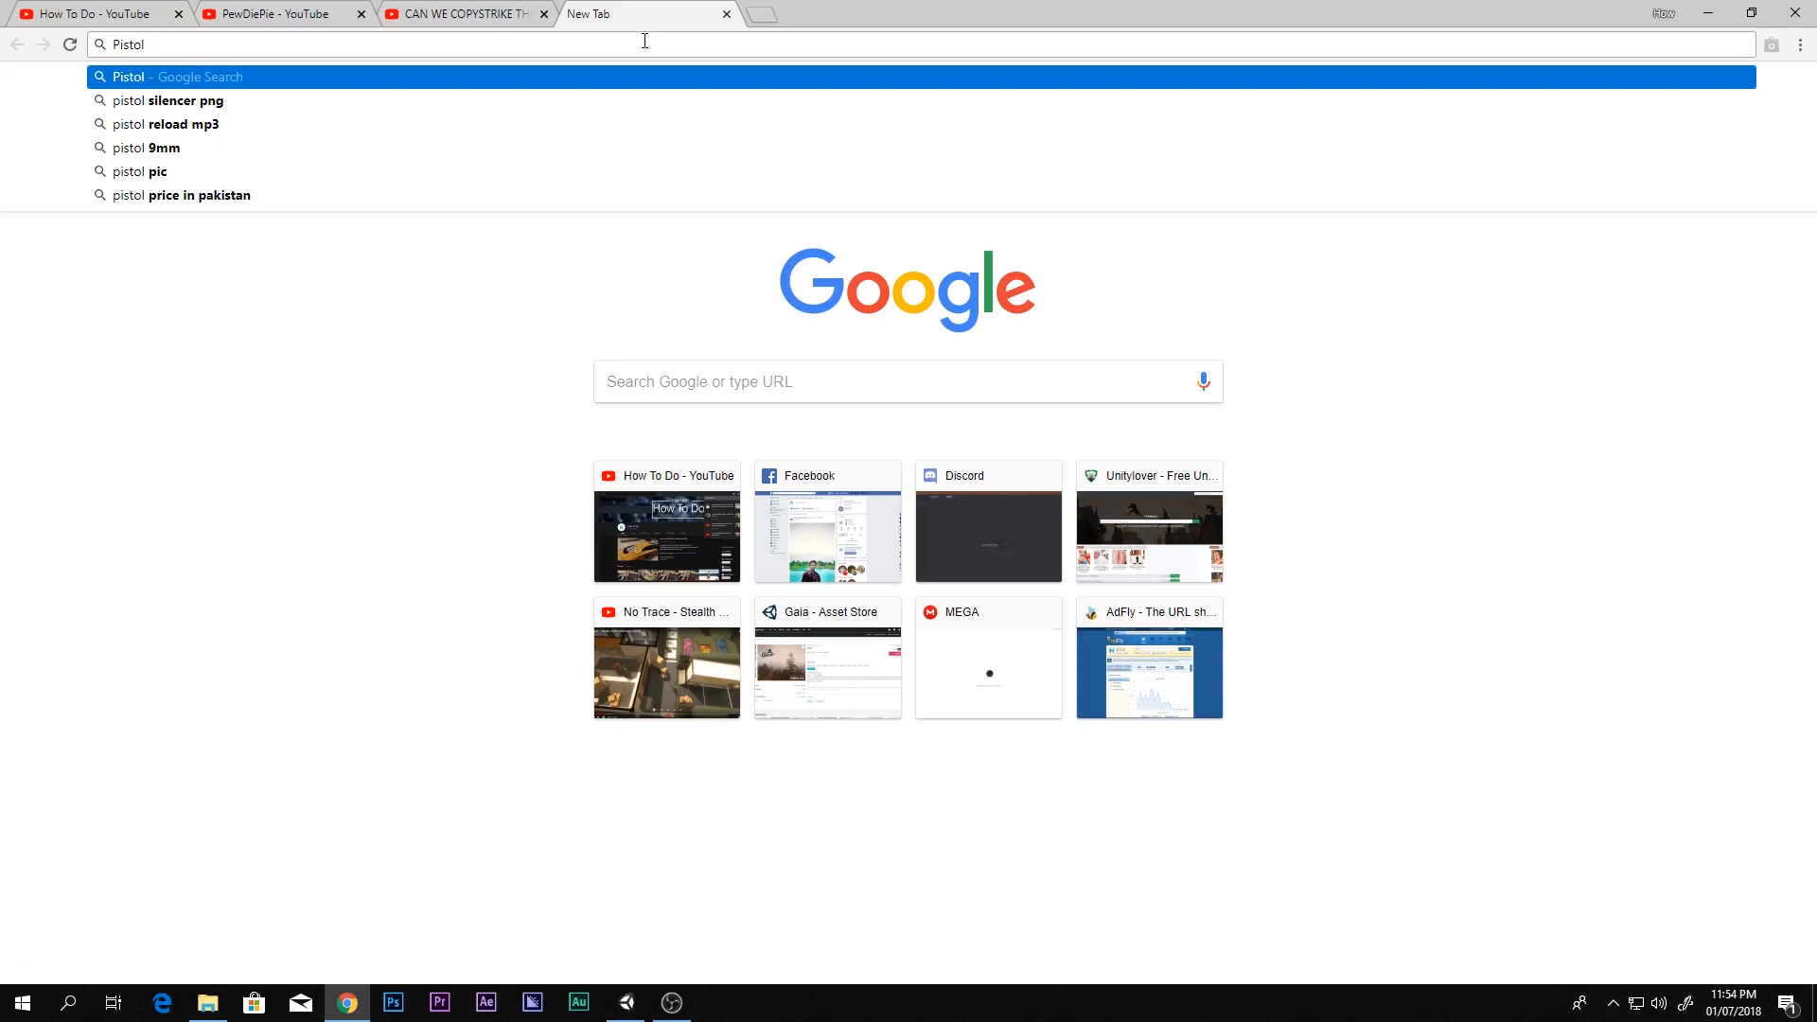
pyautogui.write(' Symb ol')
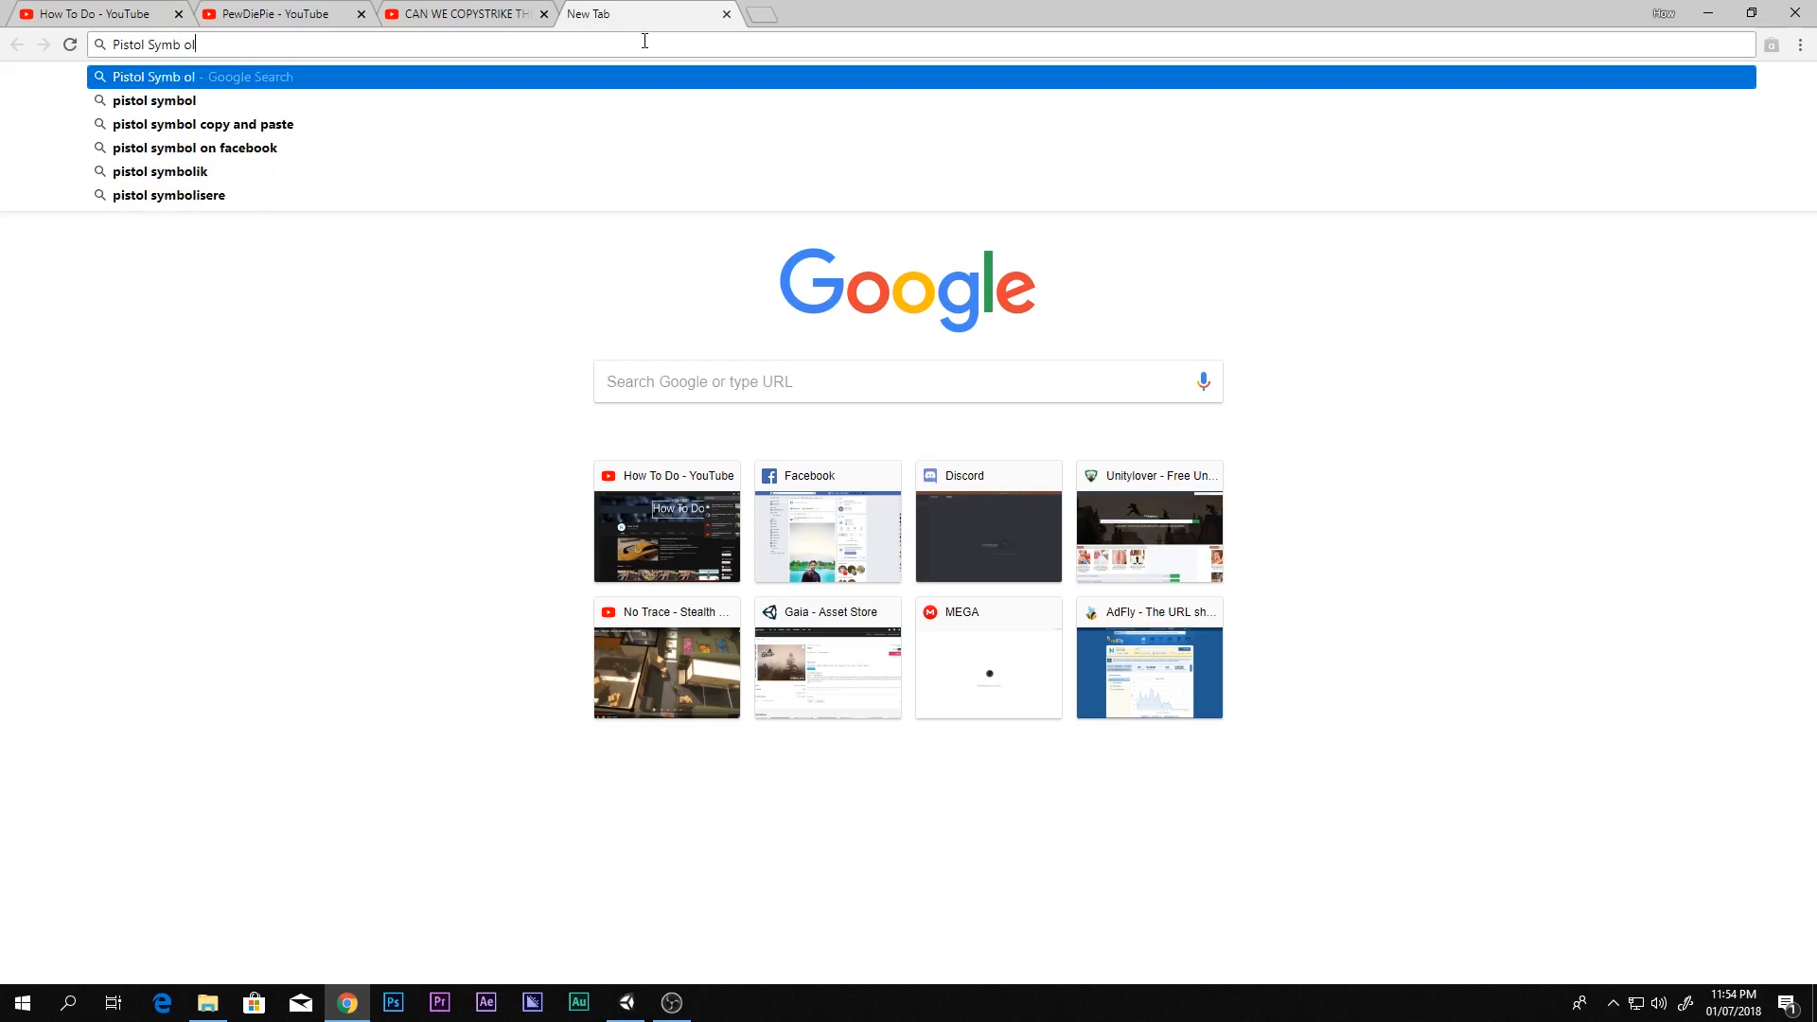
pyautogui.press('Down')
pyautogui.press('Down')
pyautogui.press('Return')
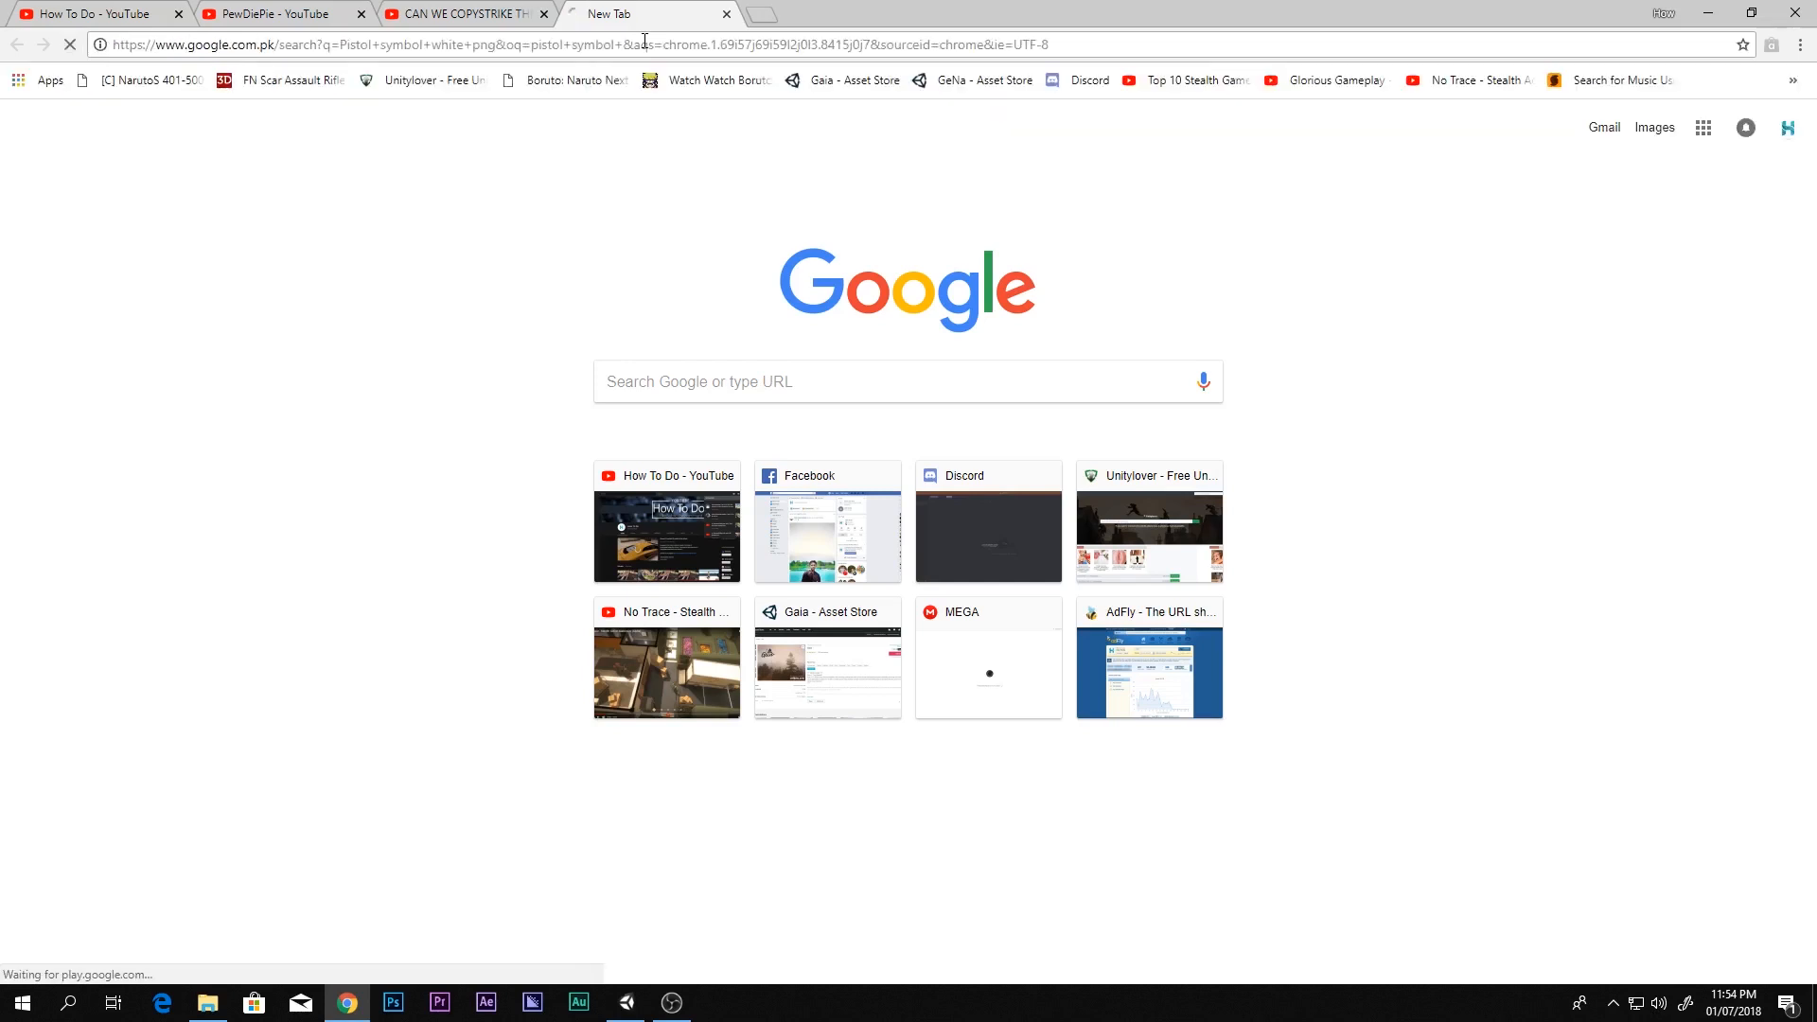
pyautogui.click(229, 161)
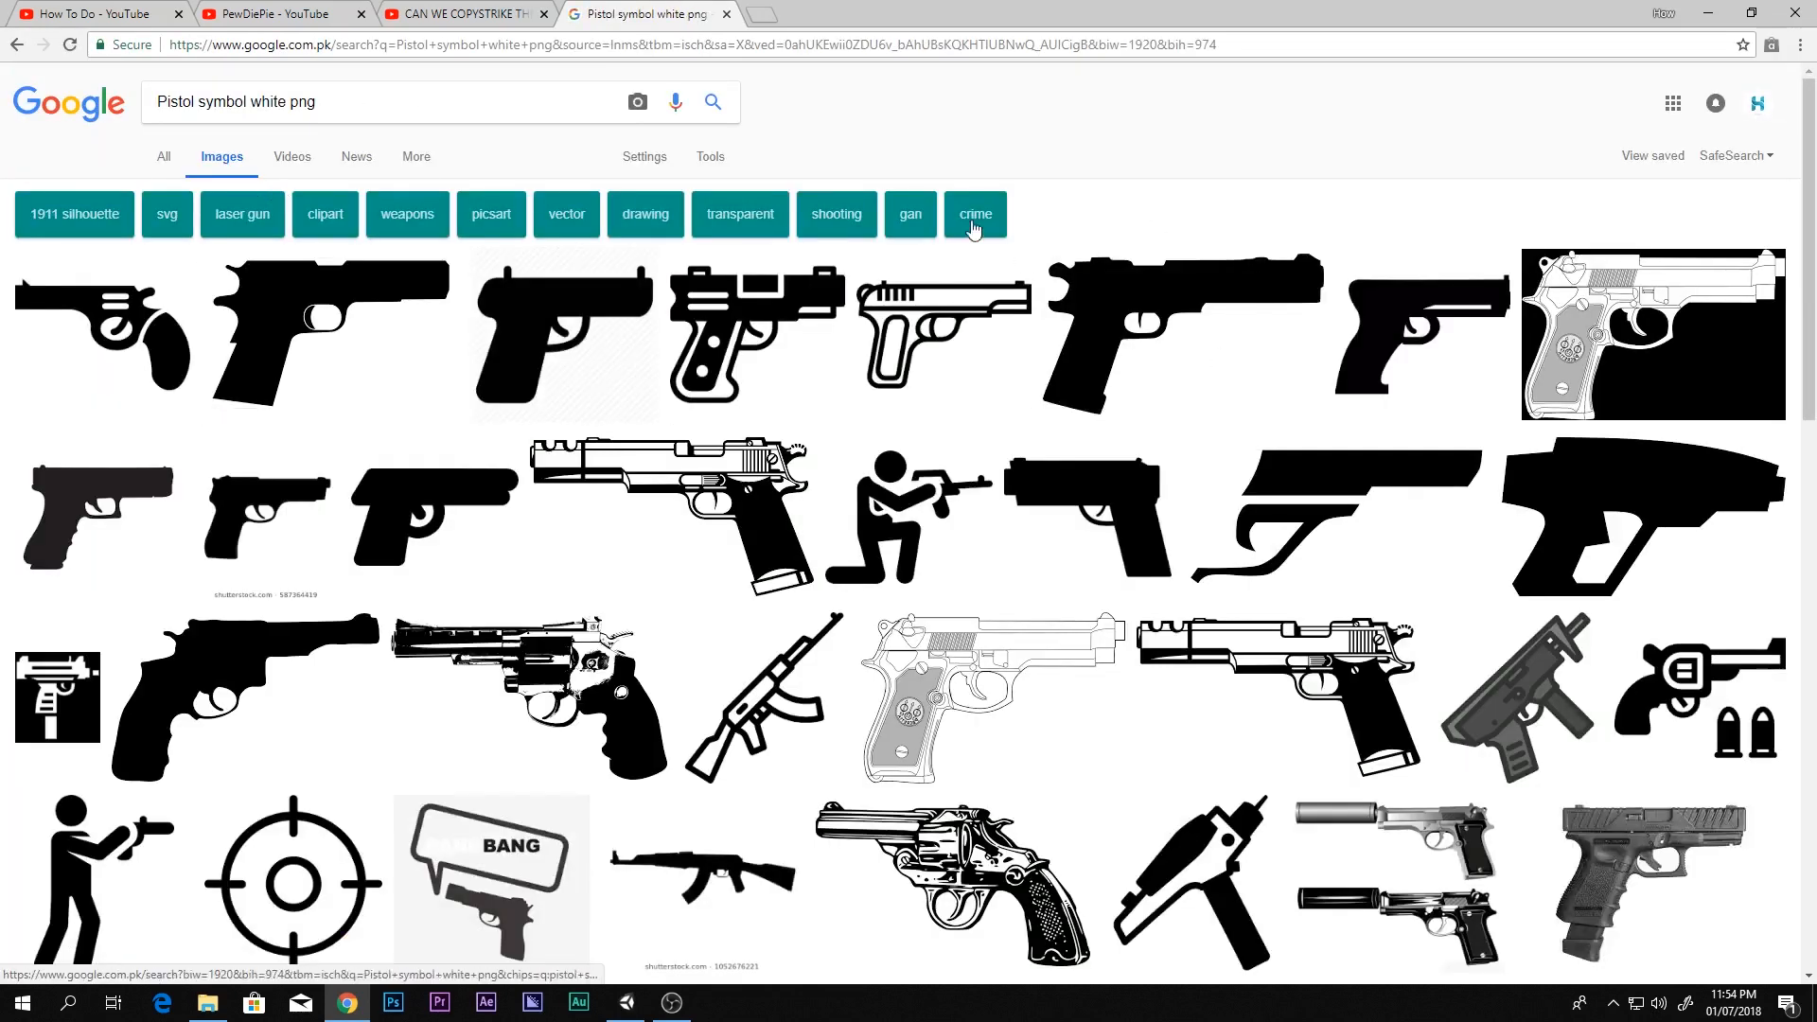
# Browse the image results for a white pistol symbol, then close the results page and return to Unity
pyautogui.scroll(-1, 275, 508)
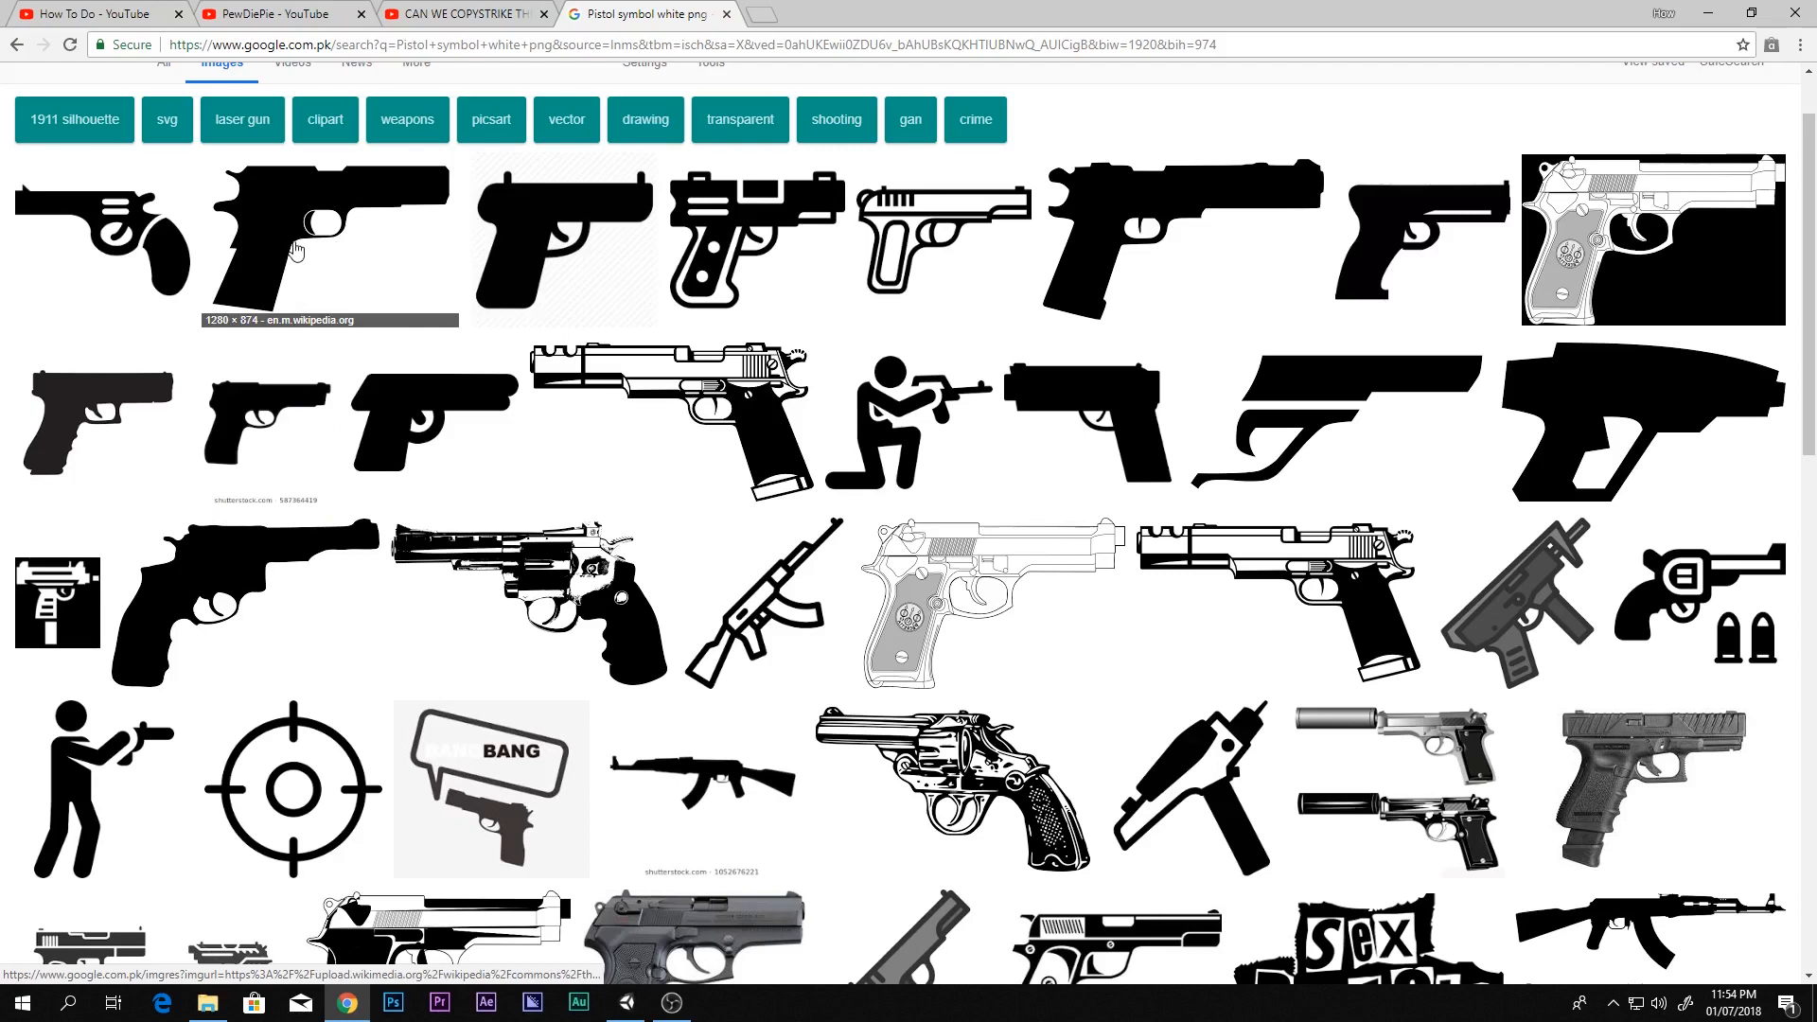
pyautogui.scroll(-6, 1119, 231)
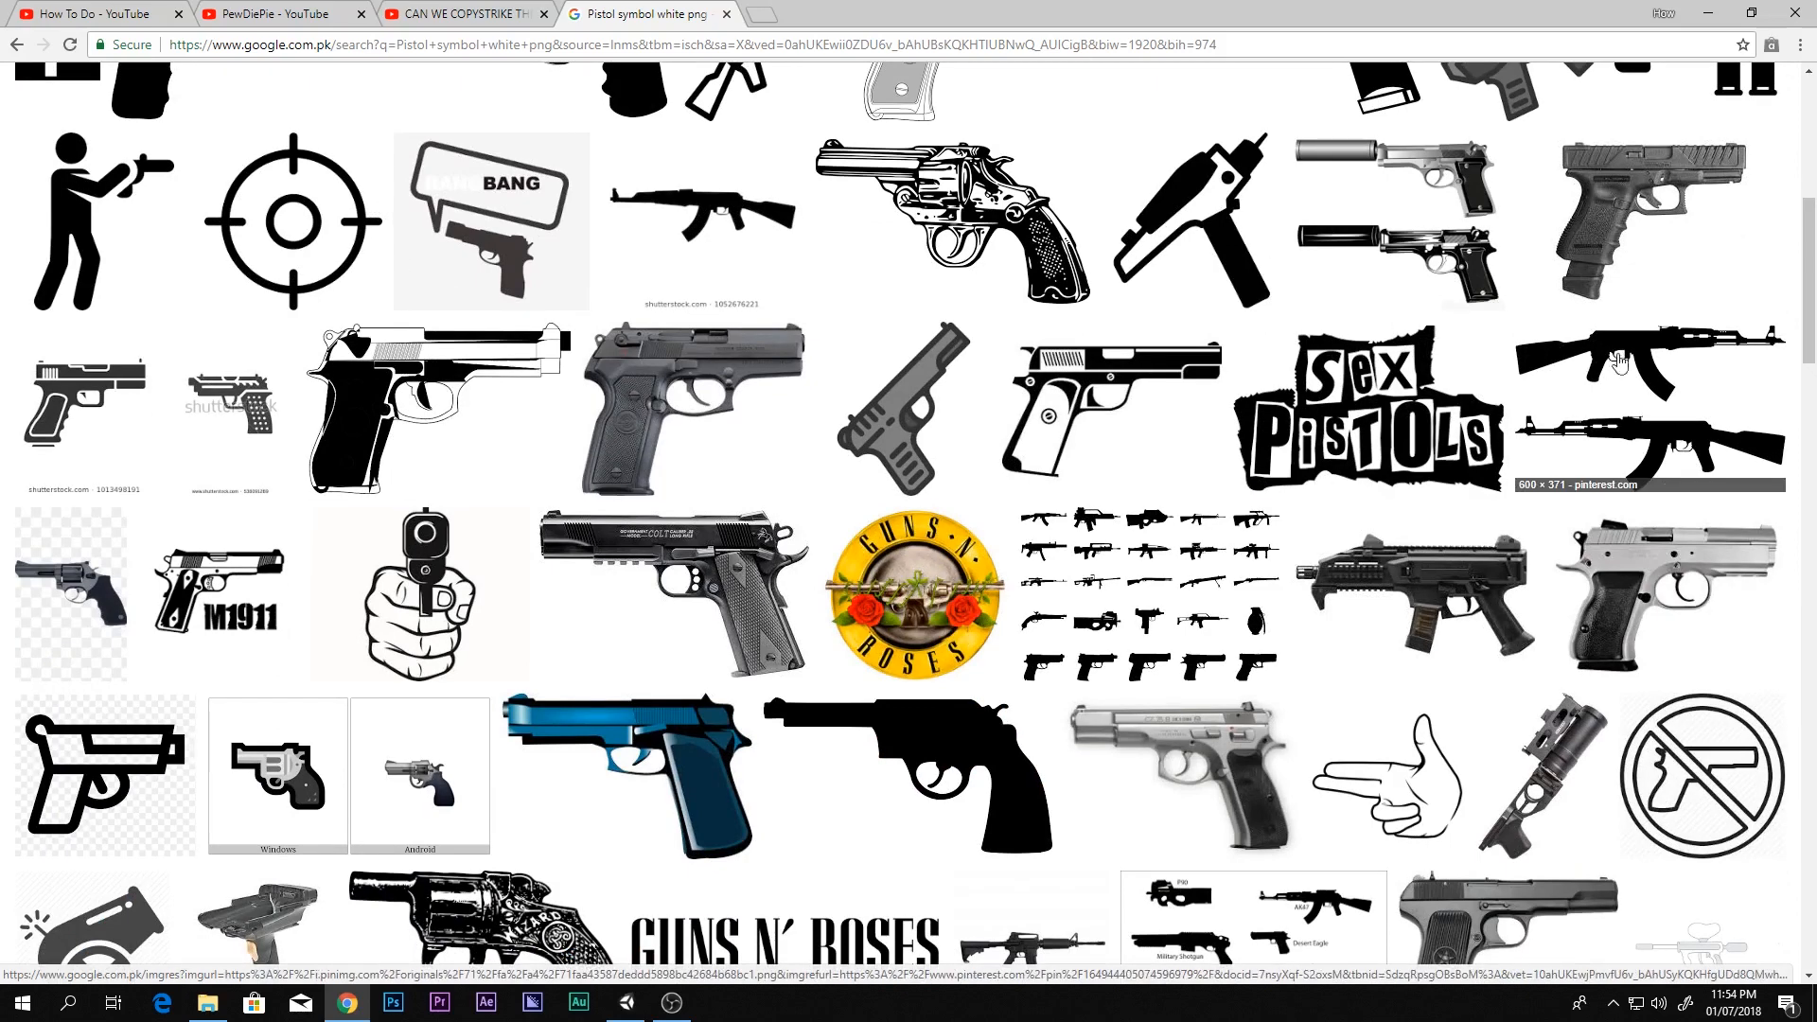
pyautogui.scroll(-9, 493, 216)
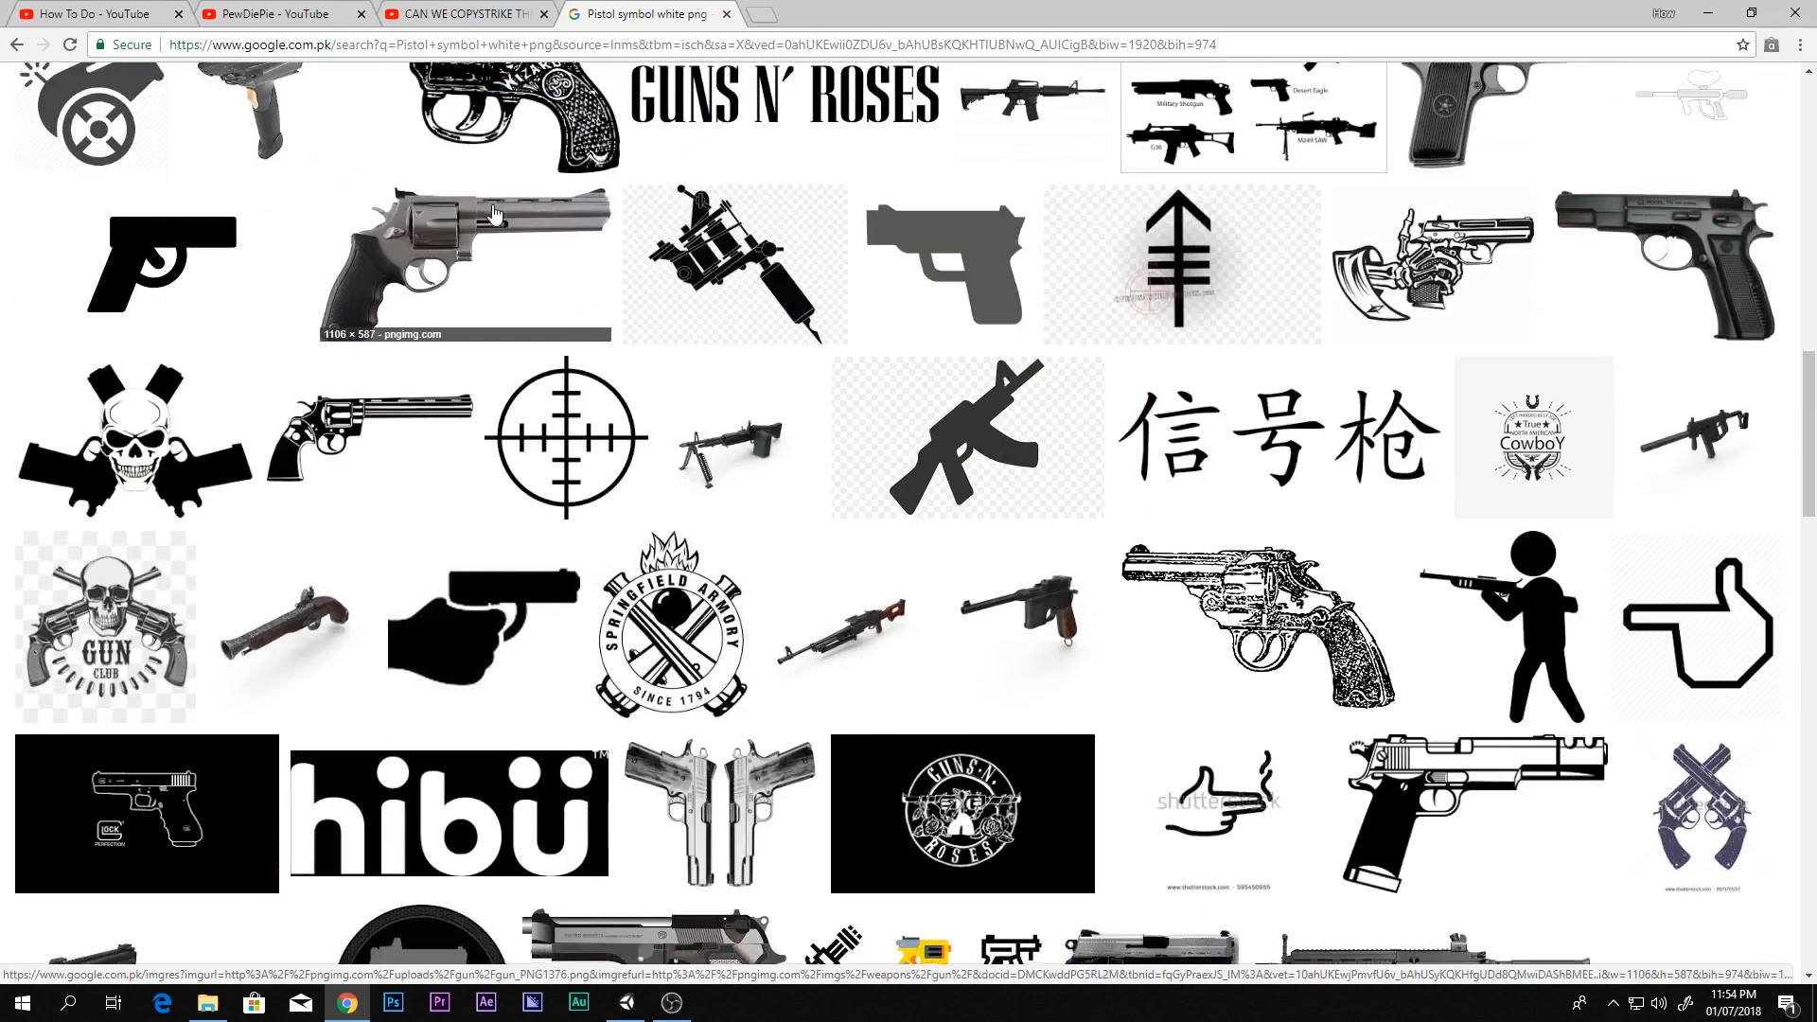
pyautogui.scroll(-20, 493, 216)
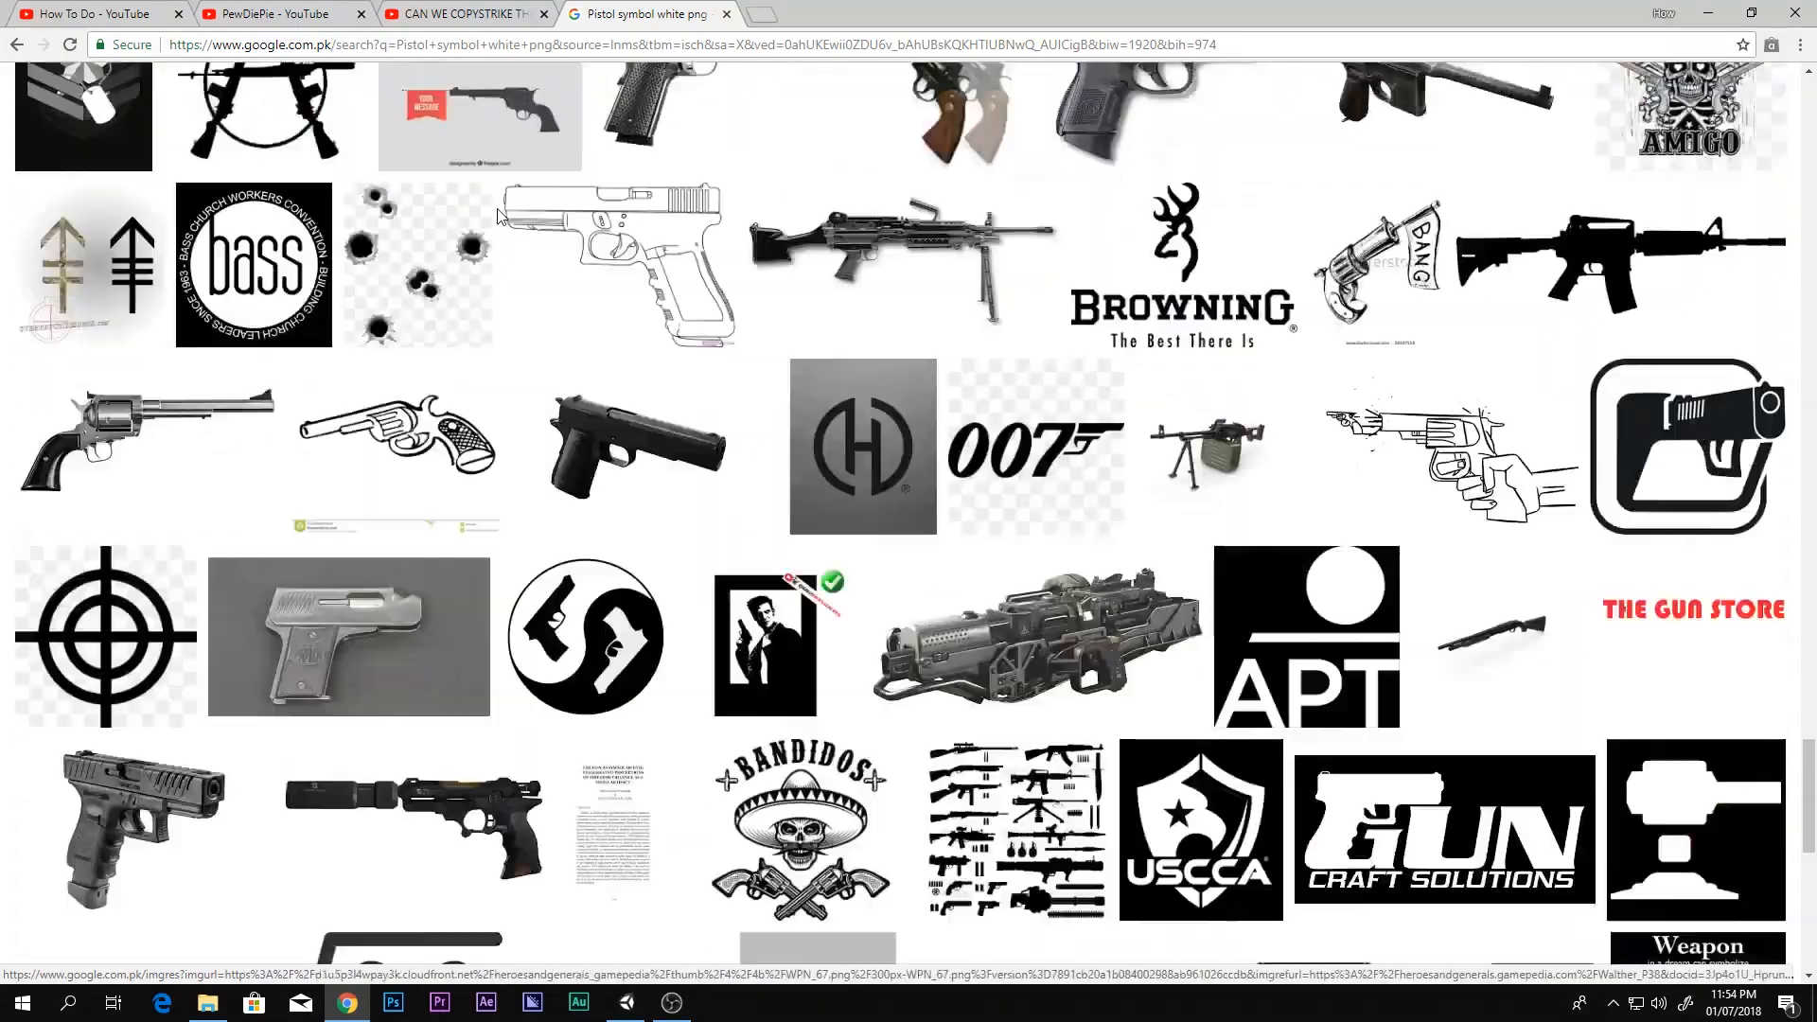
pyautogui.scroll(-20, 500, 216)
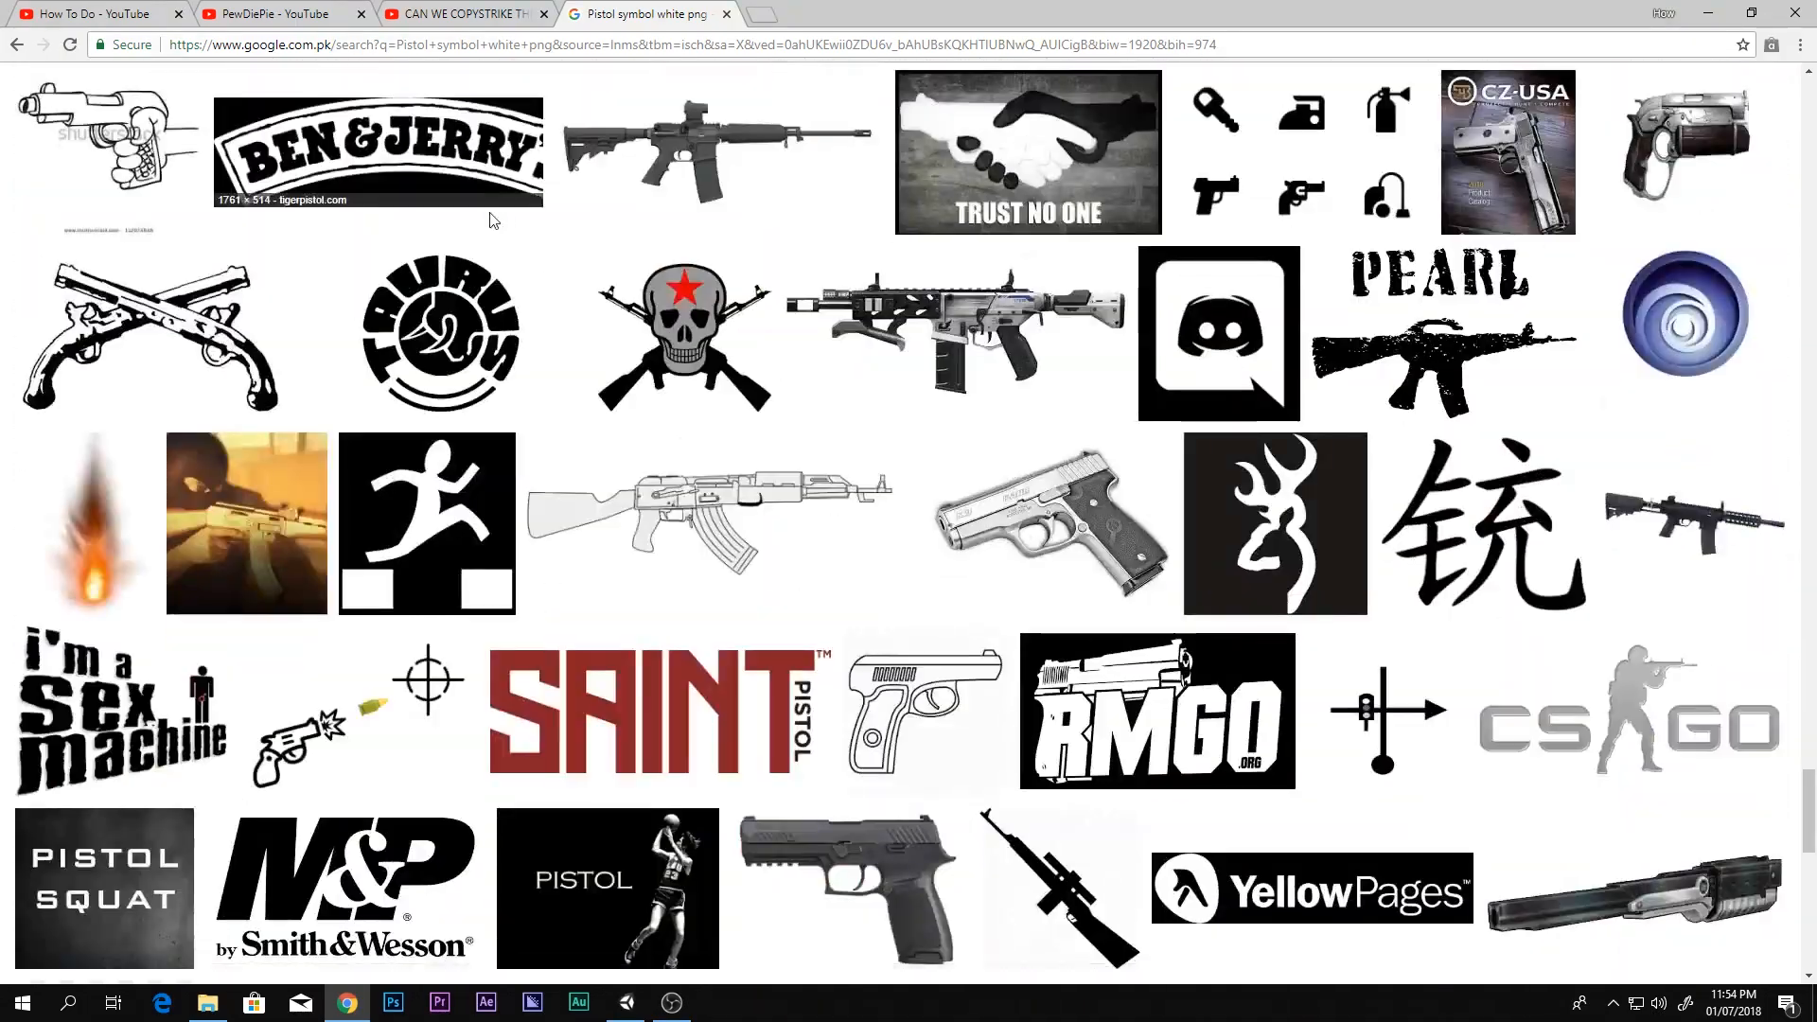
pyautogui.click(727, 15)
pyautogui.hotkey('ctrl', '1')
pyautogui.click(1706, 12)
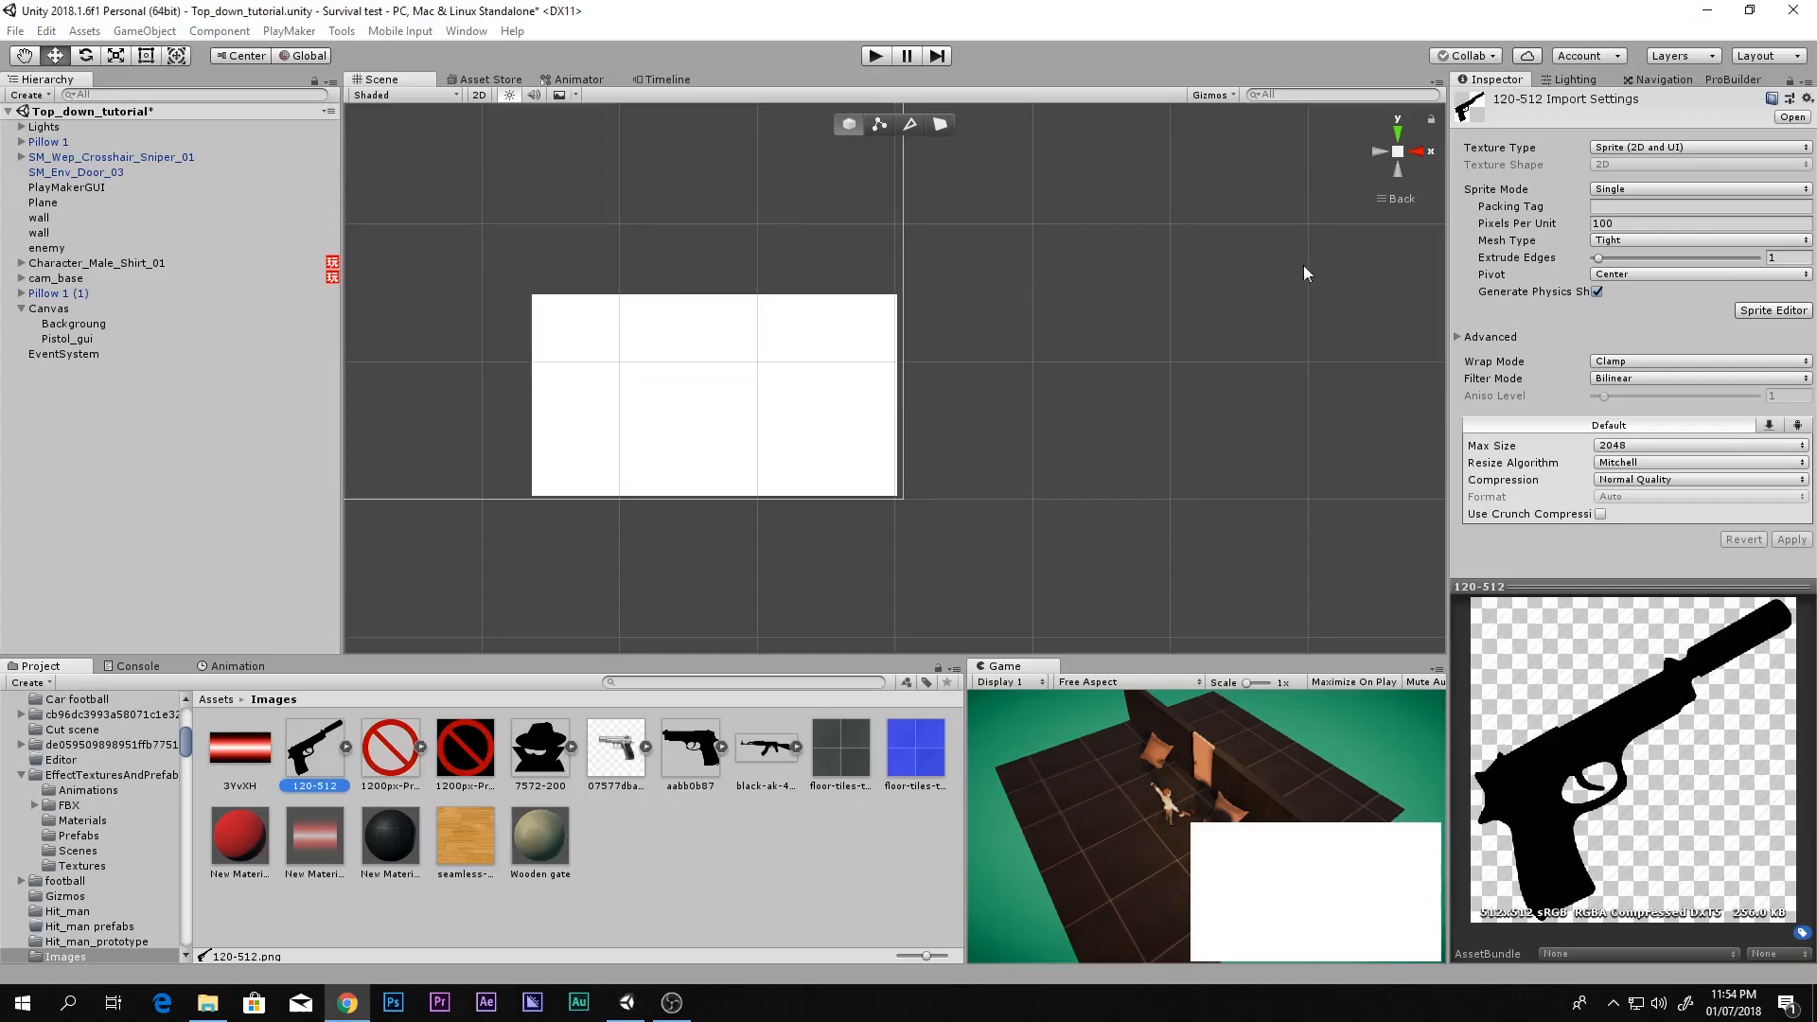
# Choose Sprite (2D and UI) as the 120-512 image's texture type and assign it as the source image of Pistol_gui
pyautogui.moveTo(770, 438); pyautogui.dragTo(879, 438, button='middle')
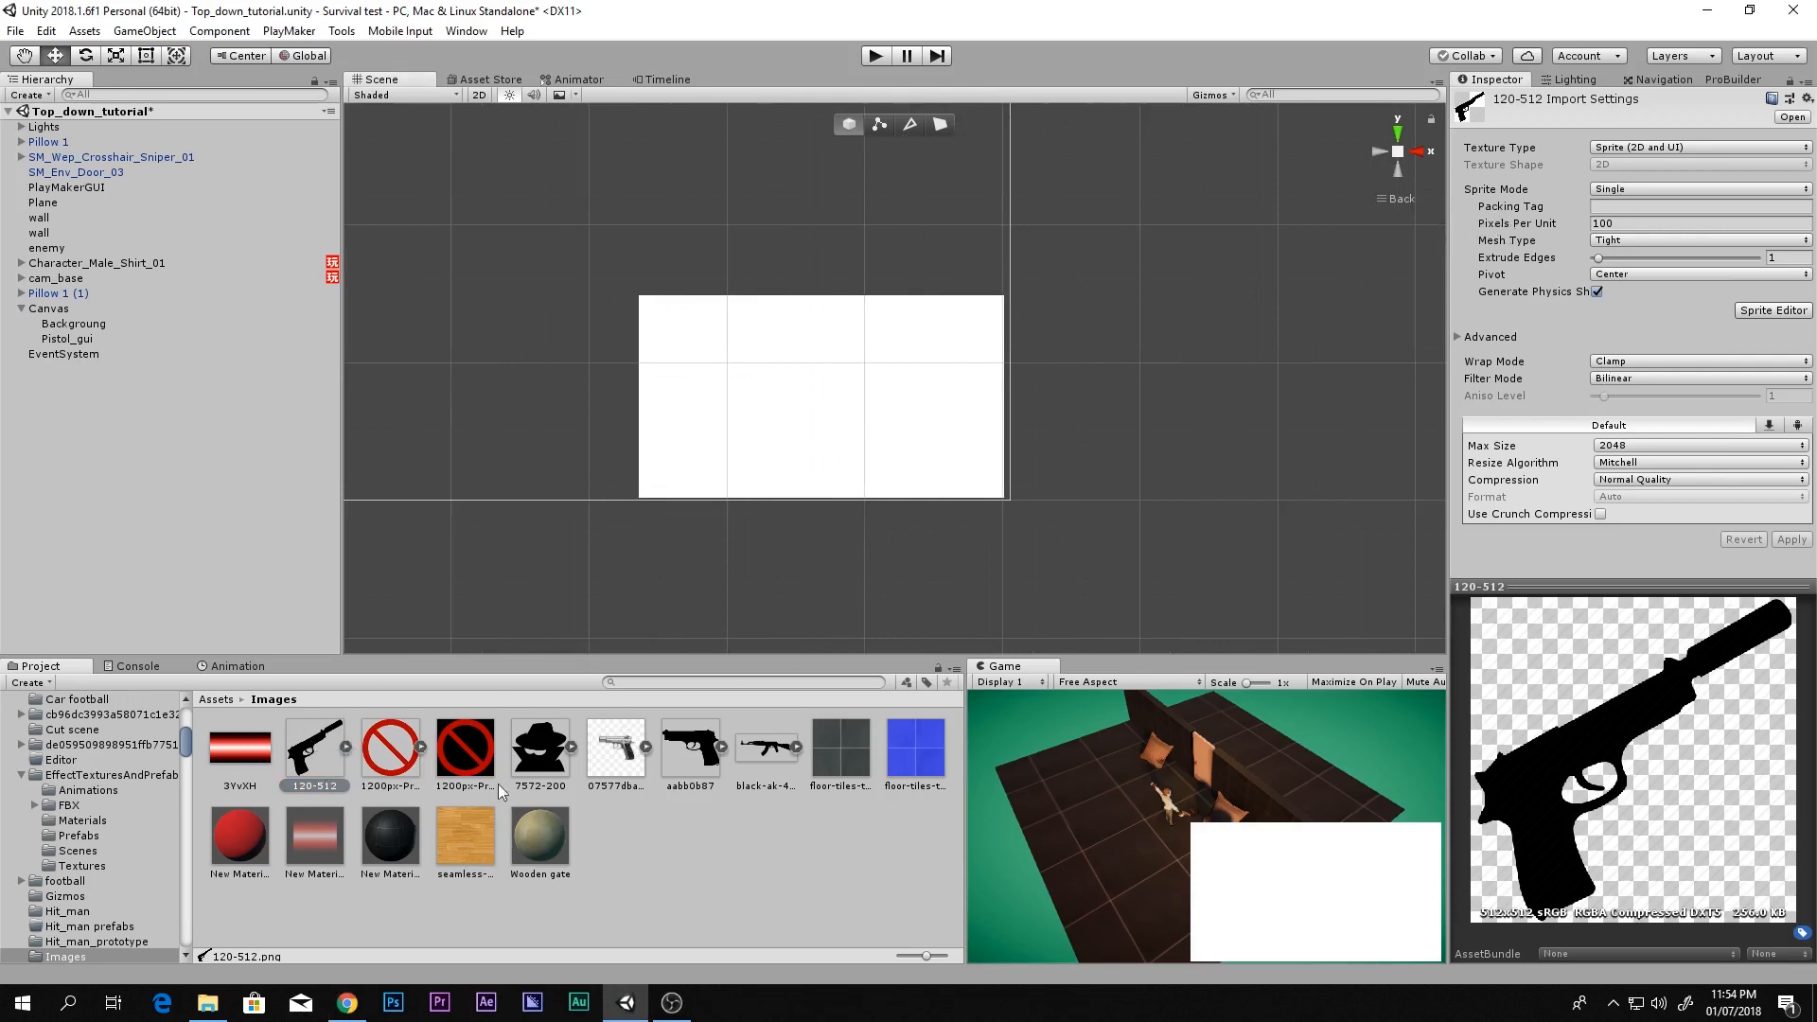
pyautogui.click(1628, 149)
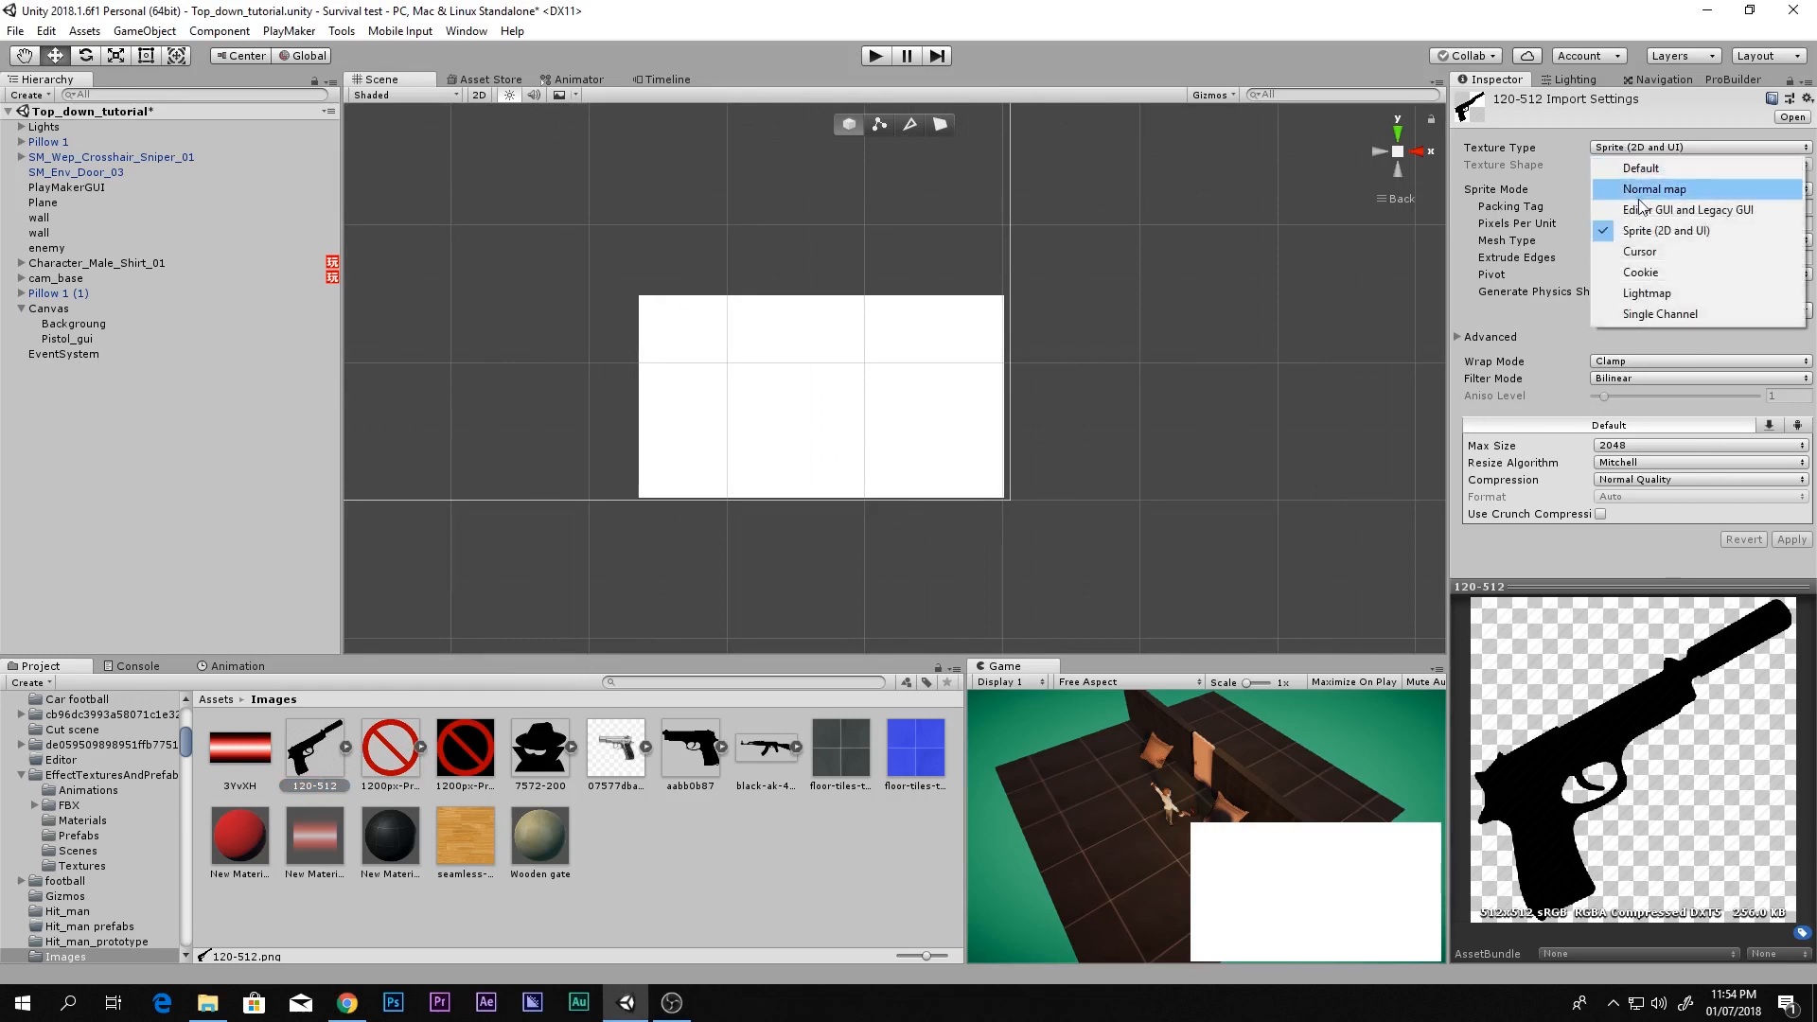
pyautogui.click(1646, 236)
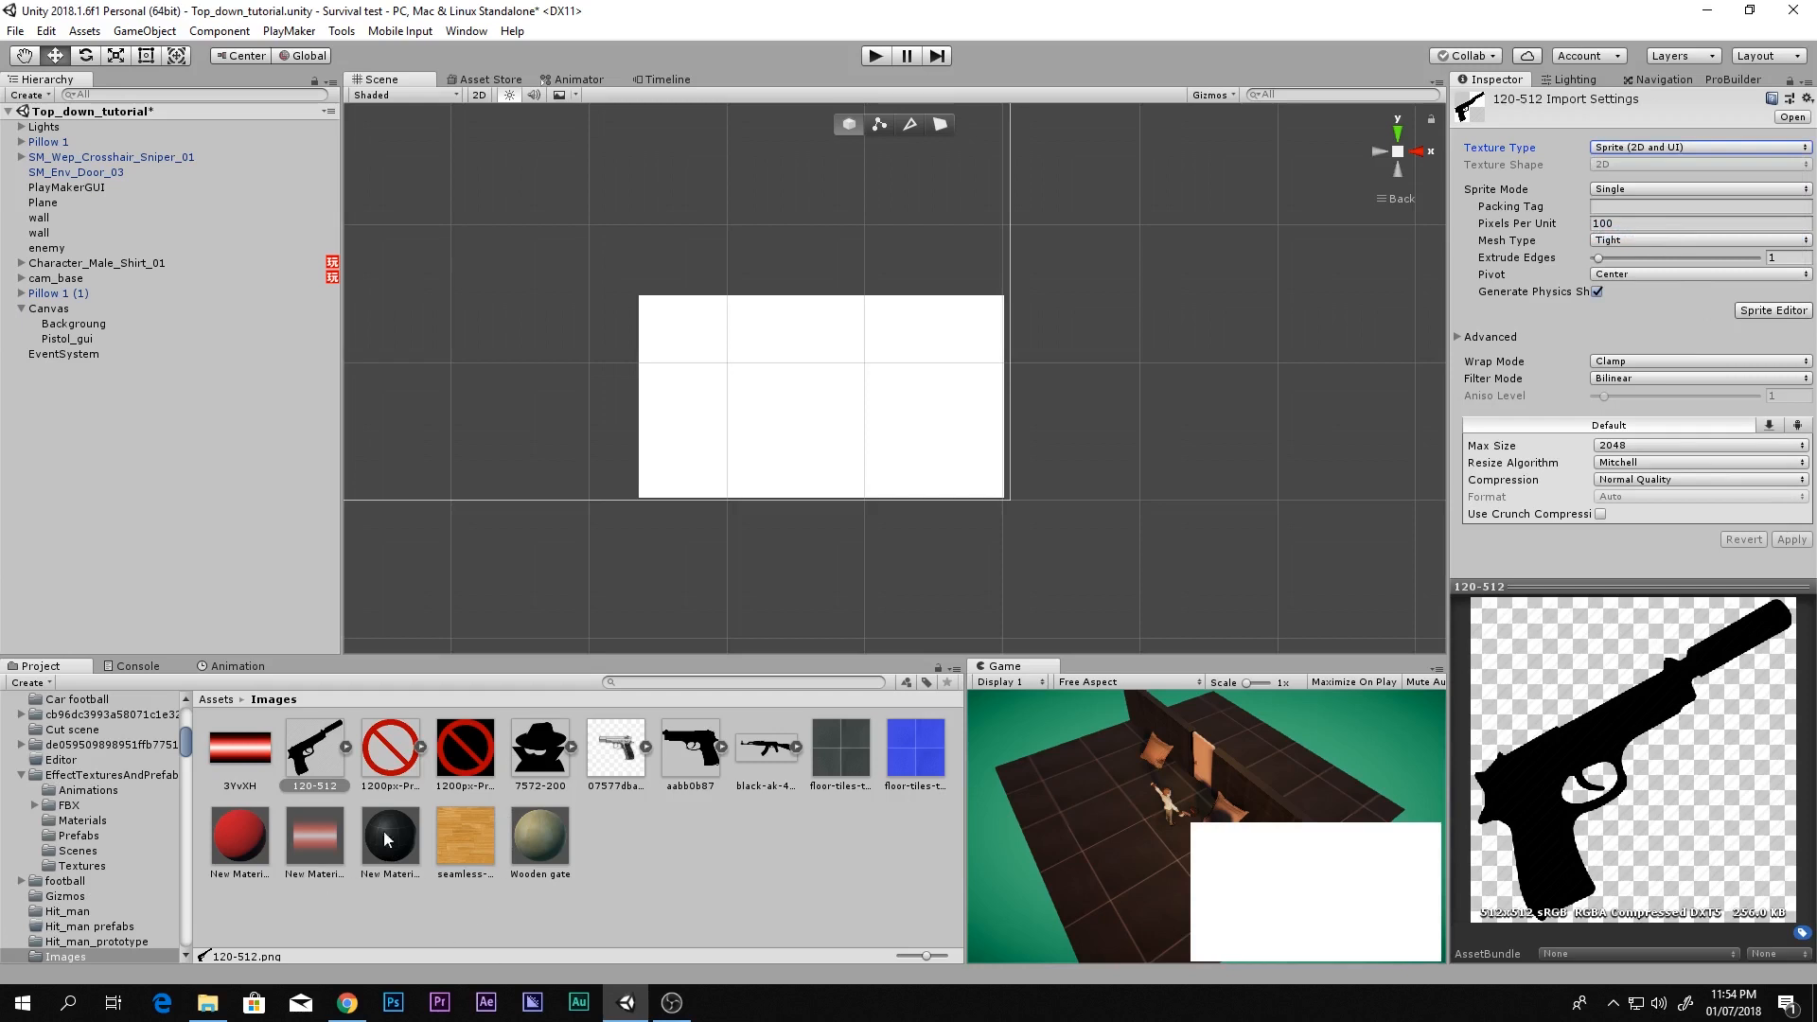
pyautogui.click(67, 338)
pyautogui.moveTo(315, 750); pyautogui.dragTo(1637, 367)
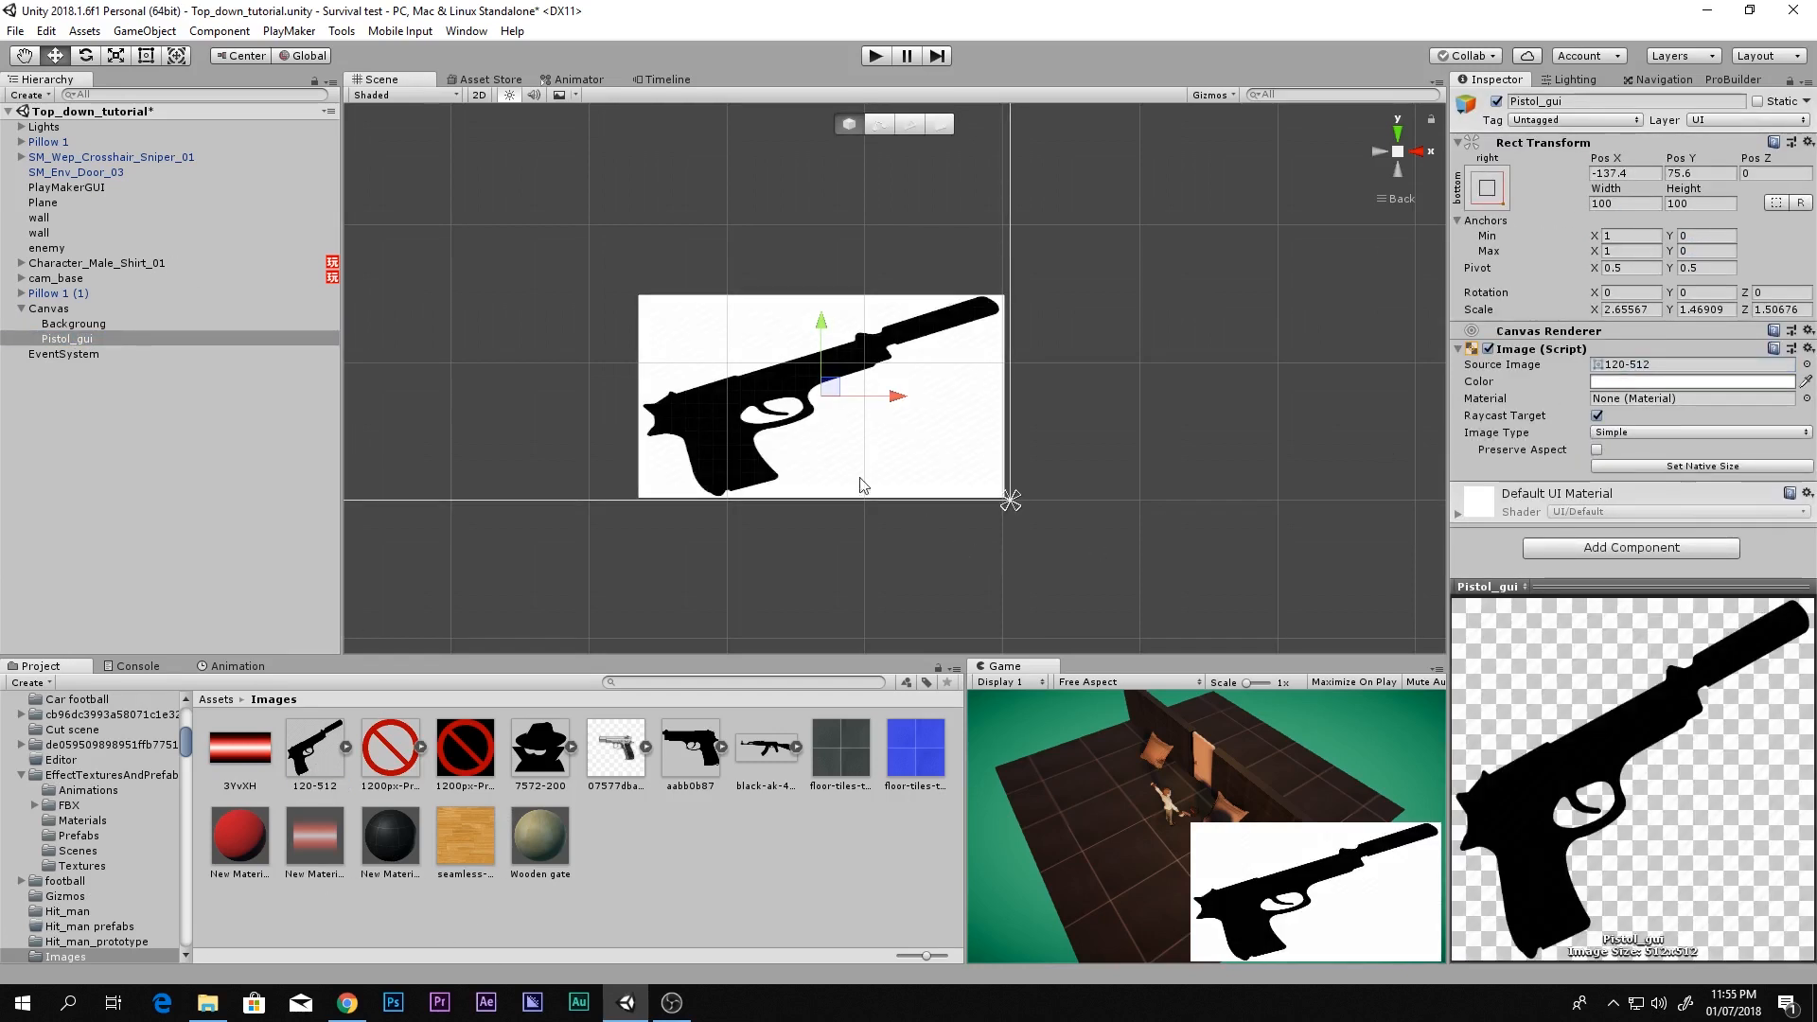
pyautogui.press('r')
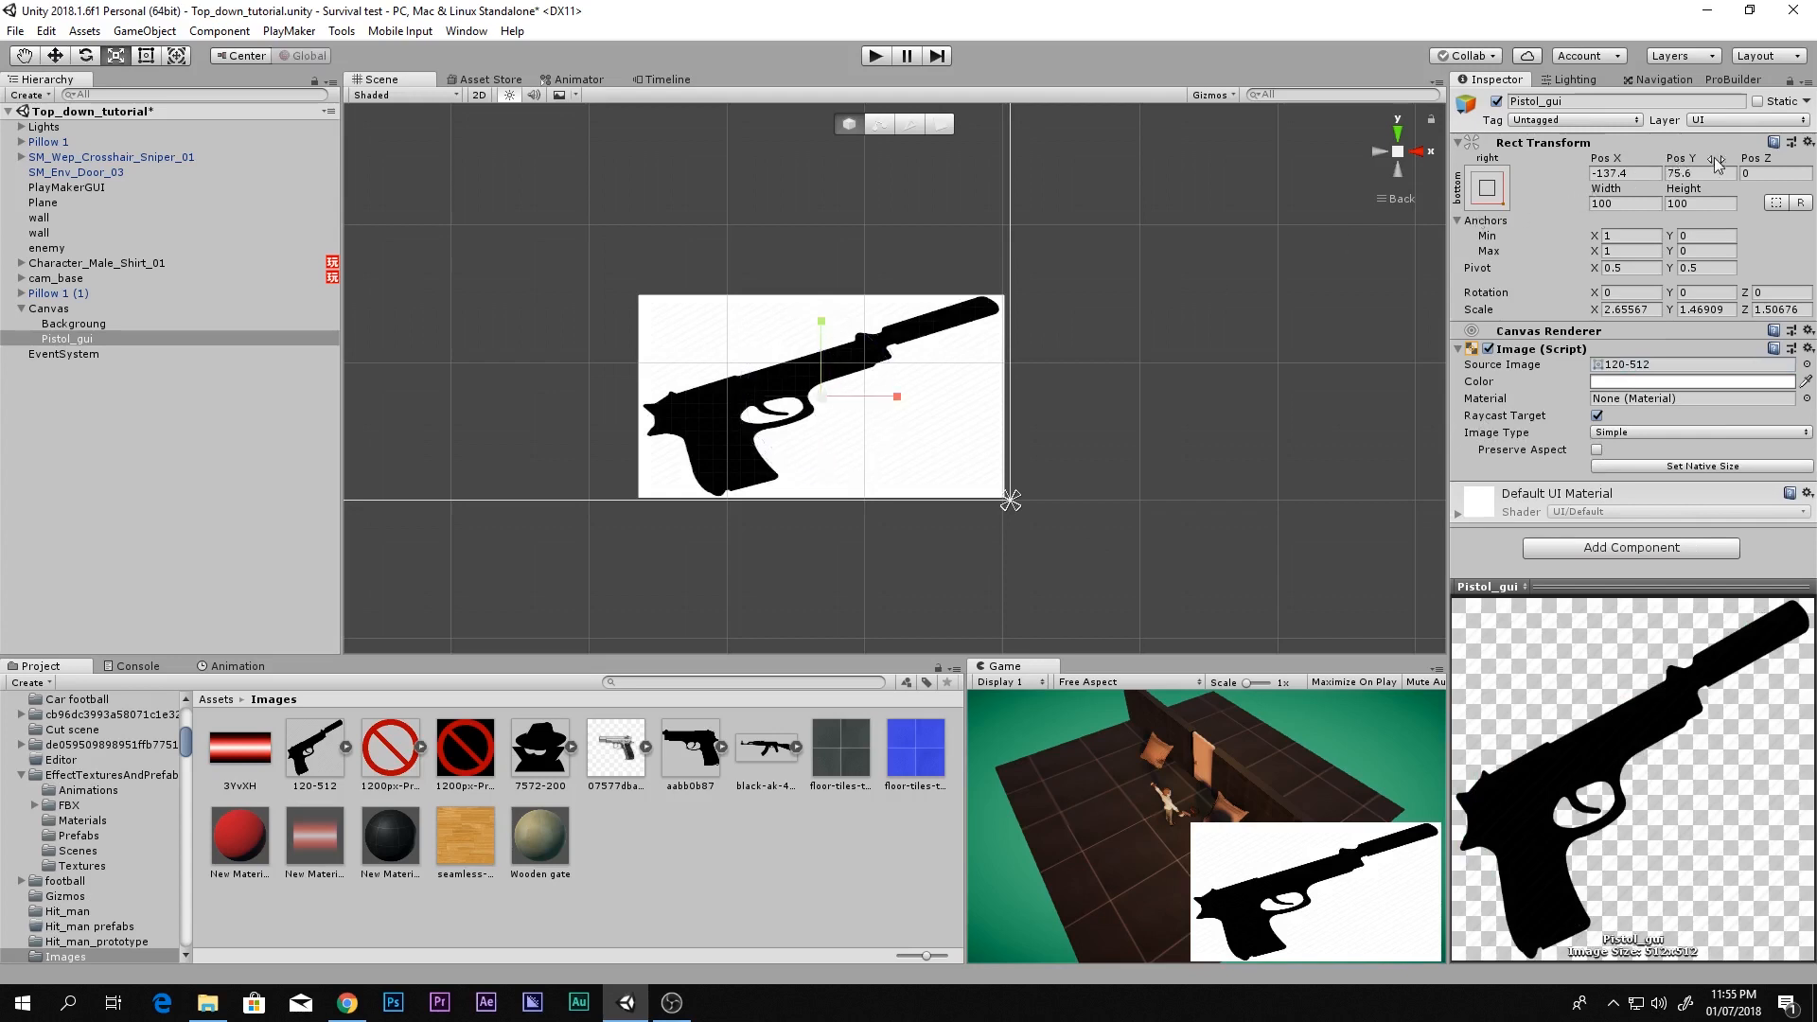
pyautogui.click(1809, 142)
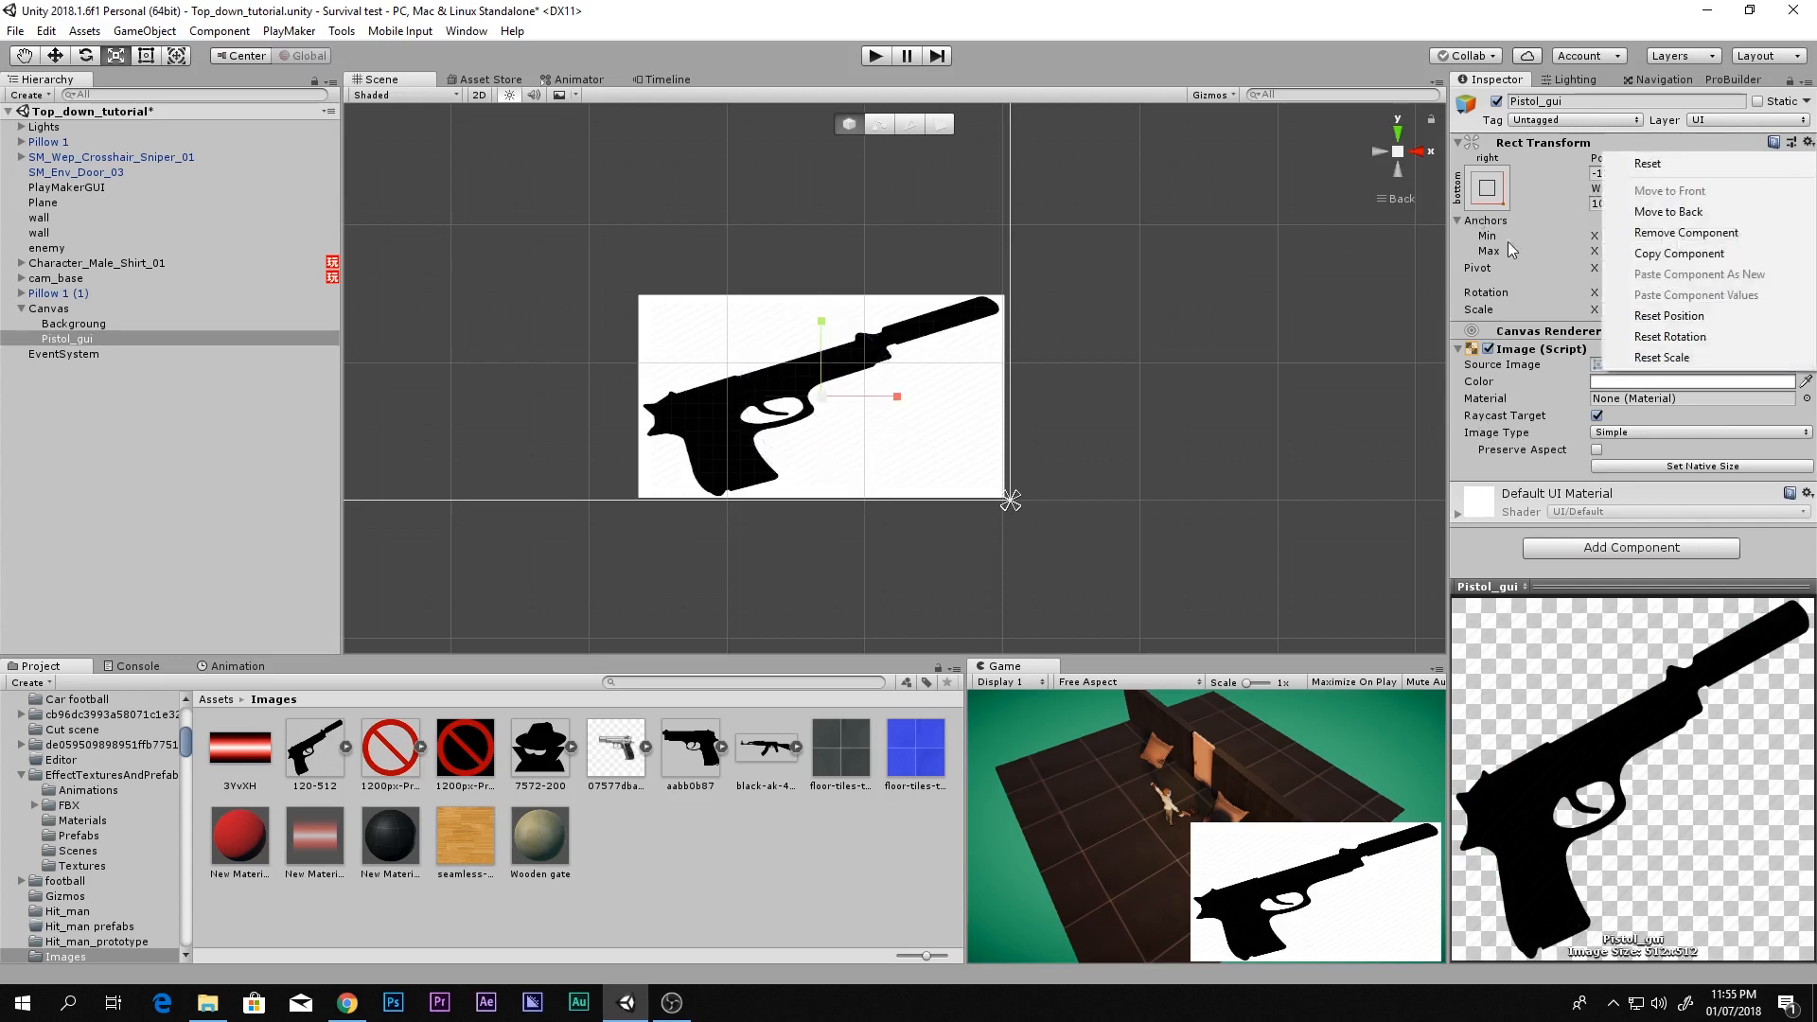
pyautogui.click(1554, 205)
pyautogui.click(1616, 202)
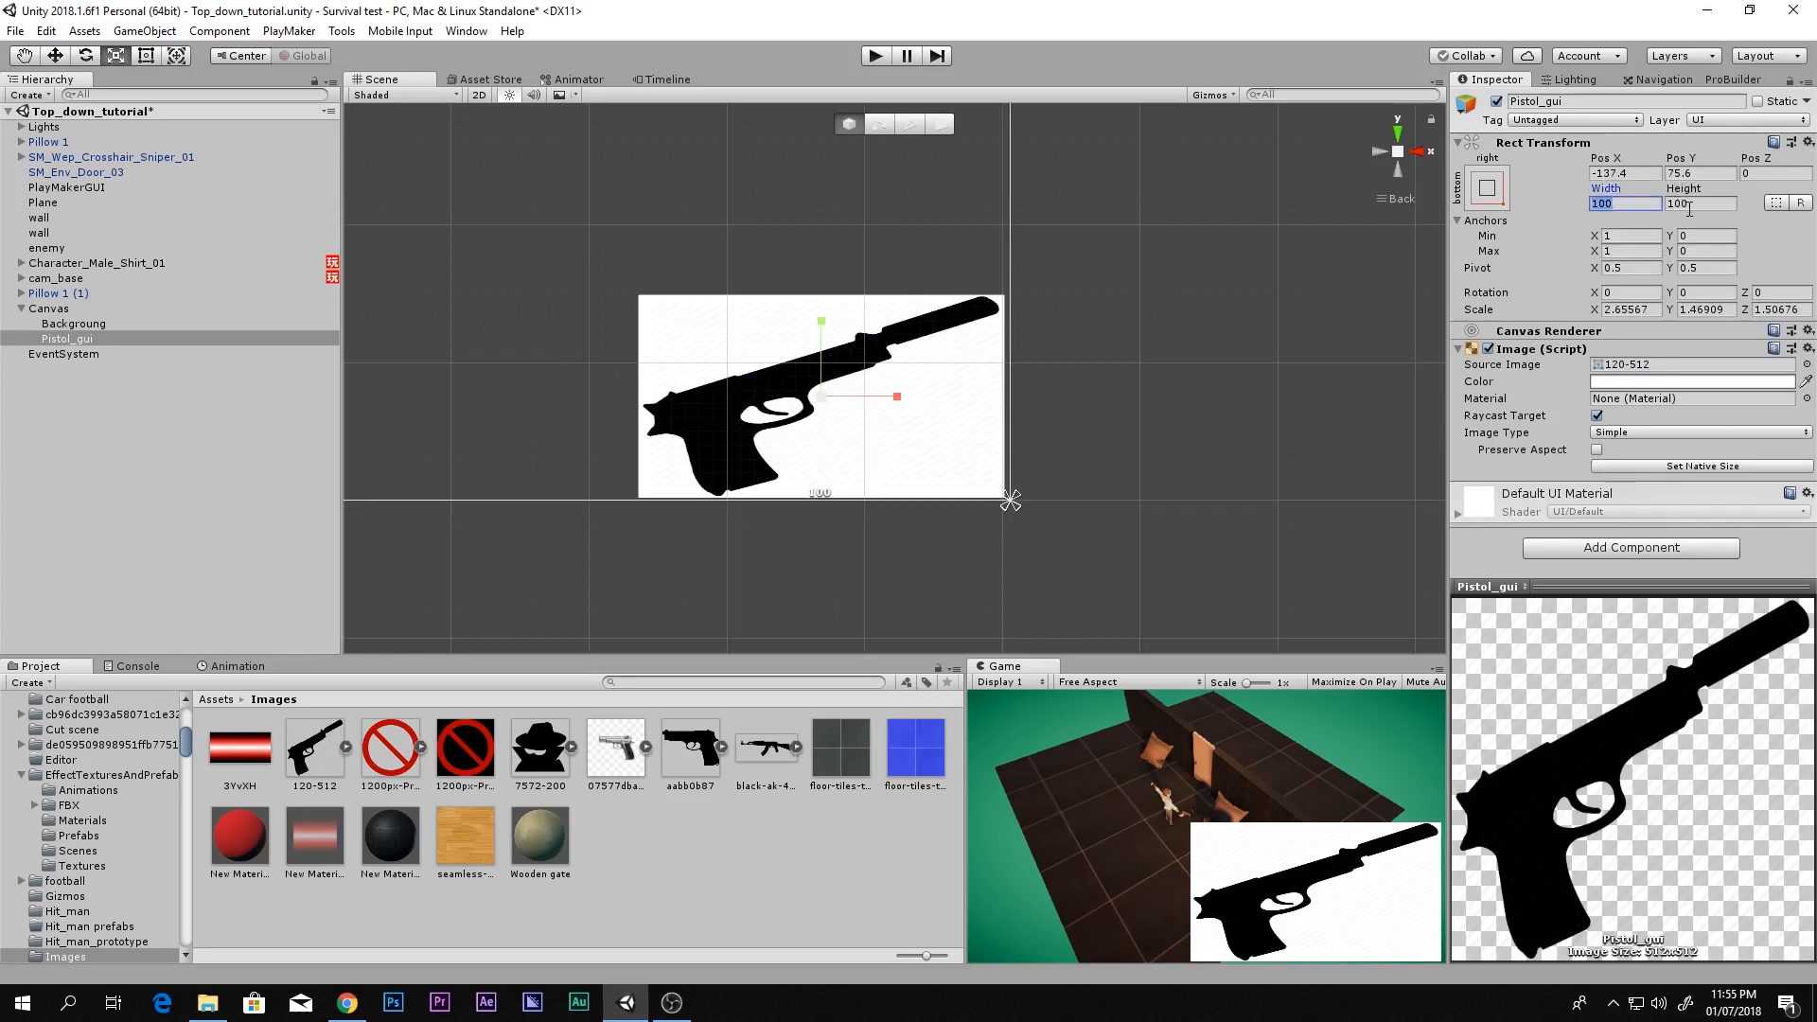
pyautogui.write('e')
pyautogui.hotkey('ctrl', 'z')
# Narrow Pistol_gui to an X scale of about 1.59 and rotate it to about 203 on Y and -28.5 on Z, levelling and mirroring the pistol
pyautogui.moveTo(899, 396); pyautogui.dragTo(937, 428)
pyautogui.press('e')
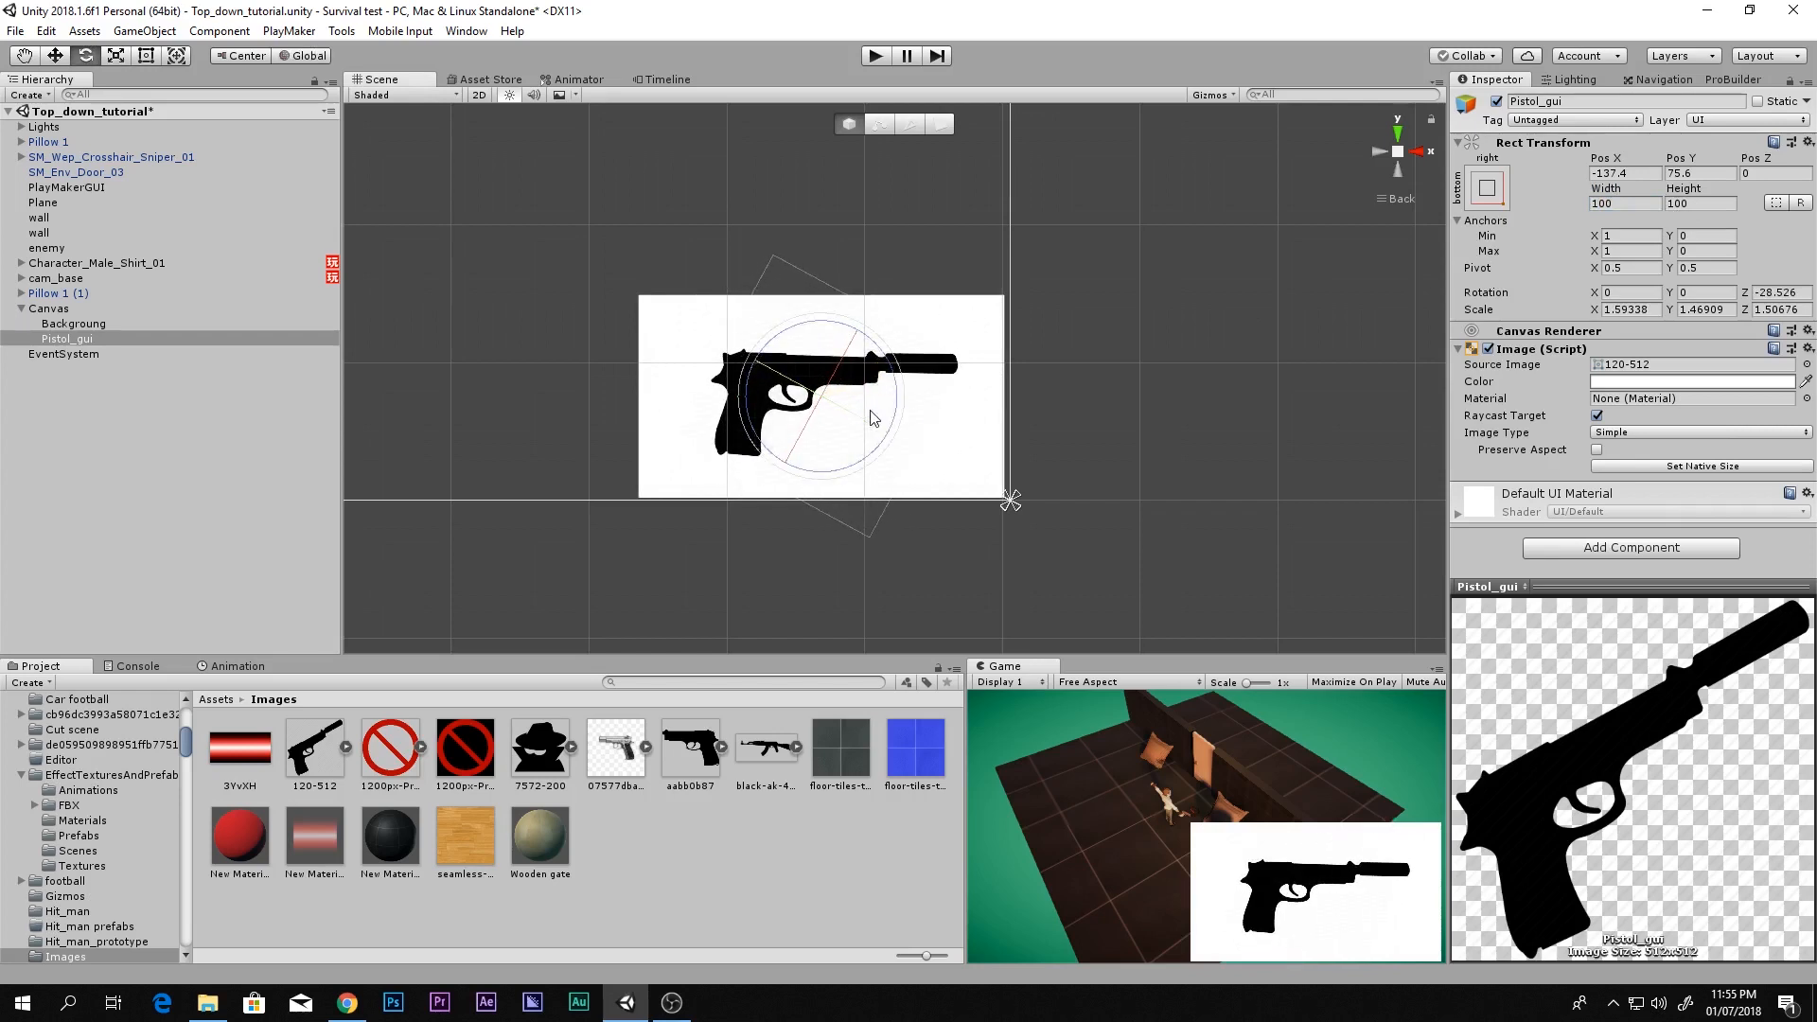
pyautogui.click(303, 57)
pyautogui.click(303, 57)
pyautogui.moveTo(872, 405); pyautogui.dragTo(542, 390)
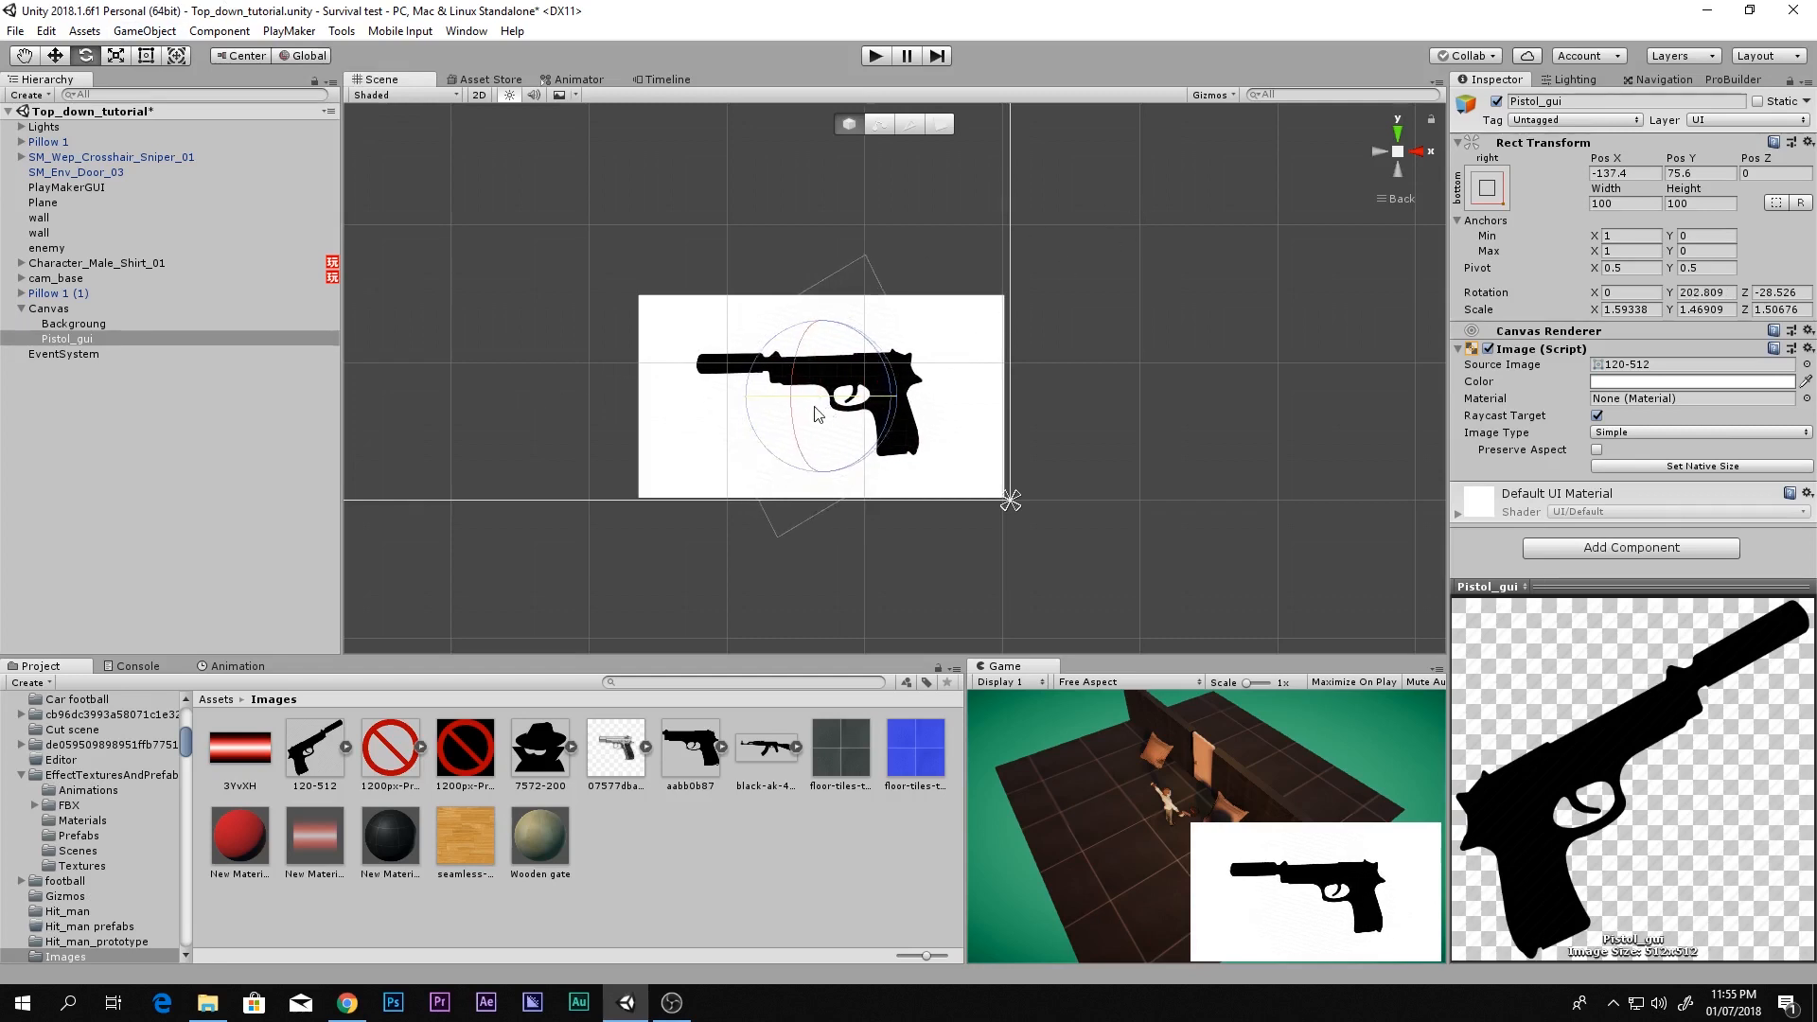
# Enlarge Pistol_gui to an X scale of about 2.18 and reposition it at about X -124.3, Y 68 over the white background
pyautogui.press('w')
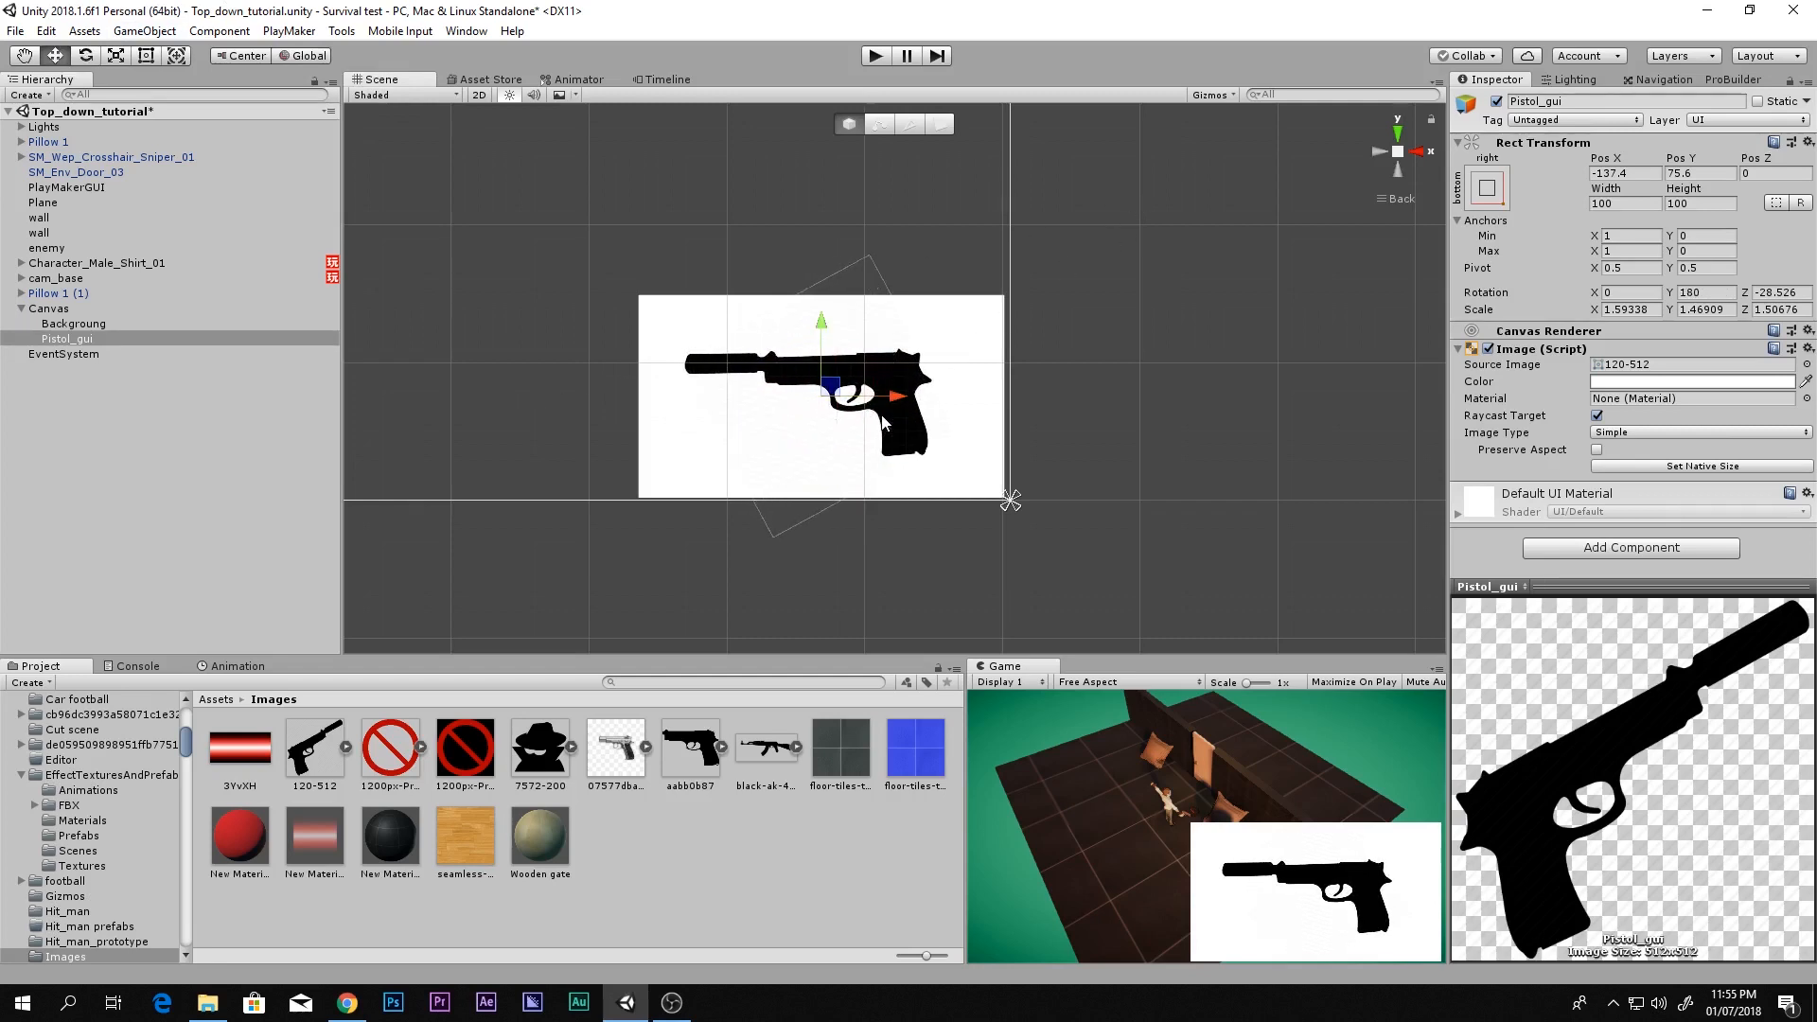
pyautogui.press('r')
pyautogui.moveTo(826, 397); pyautogui.dragTo(886, 375)
pyautogui.press('w')
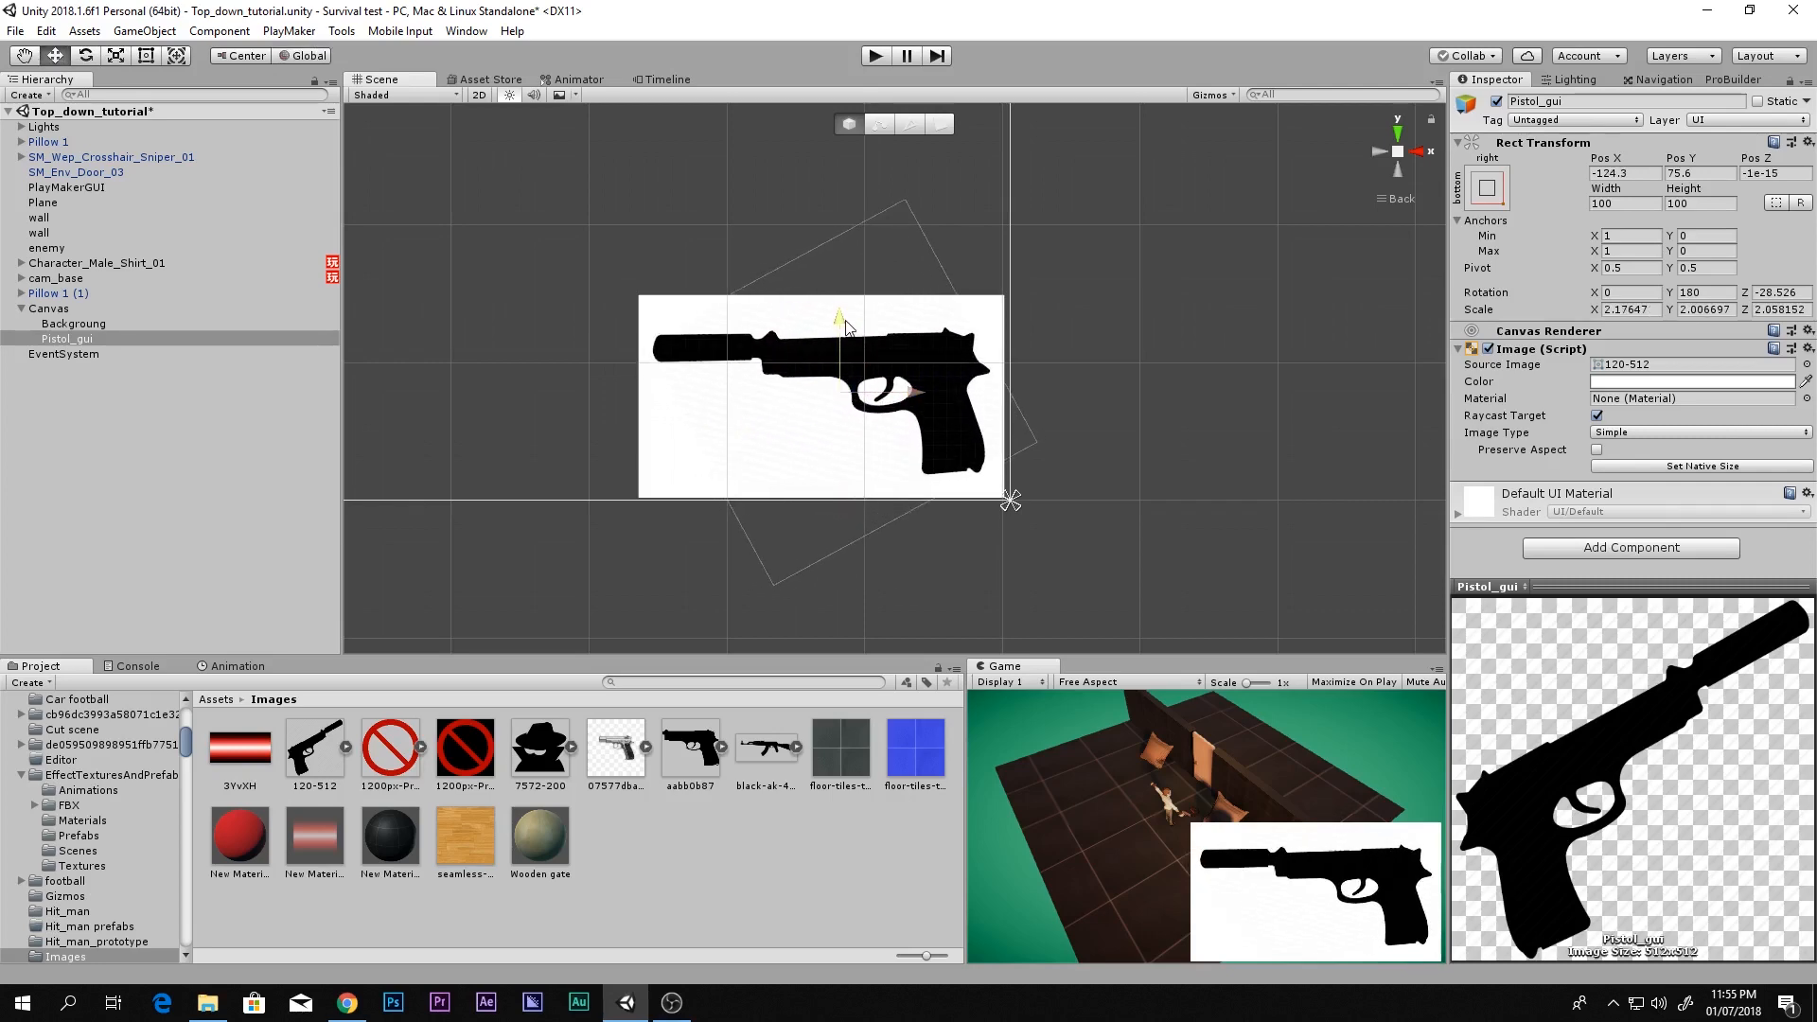
pyautogui.hotkey('shift', 'space')
pyautogui.hotkey('shift', 'space')
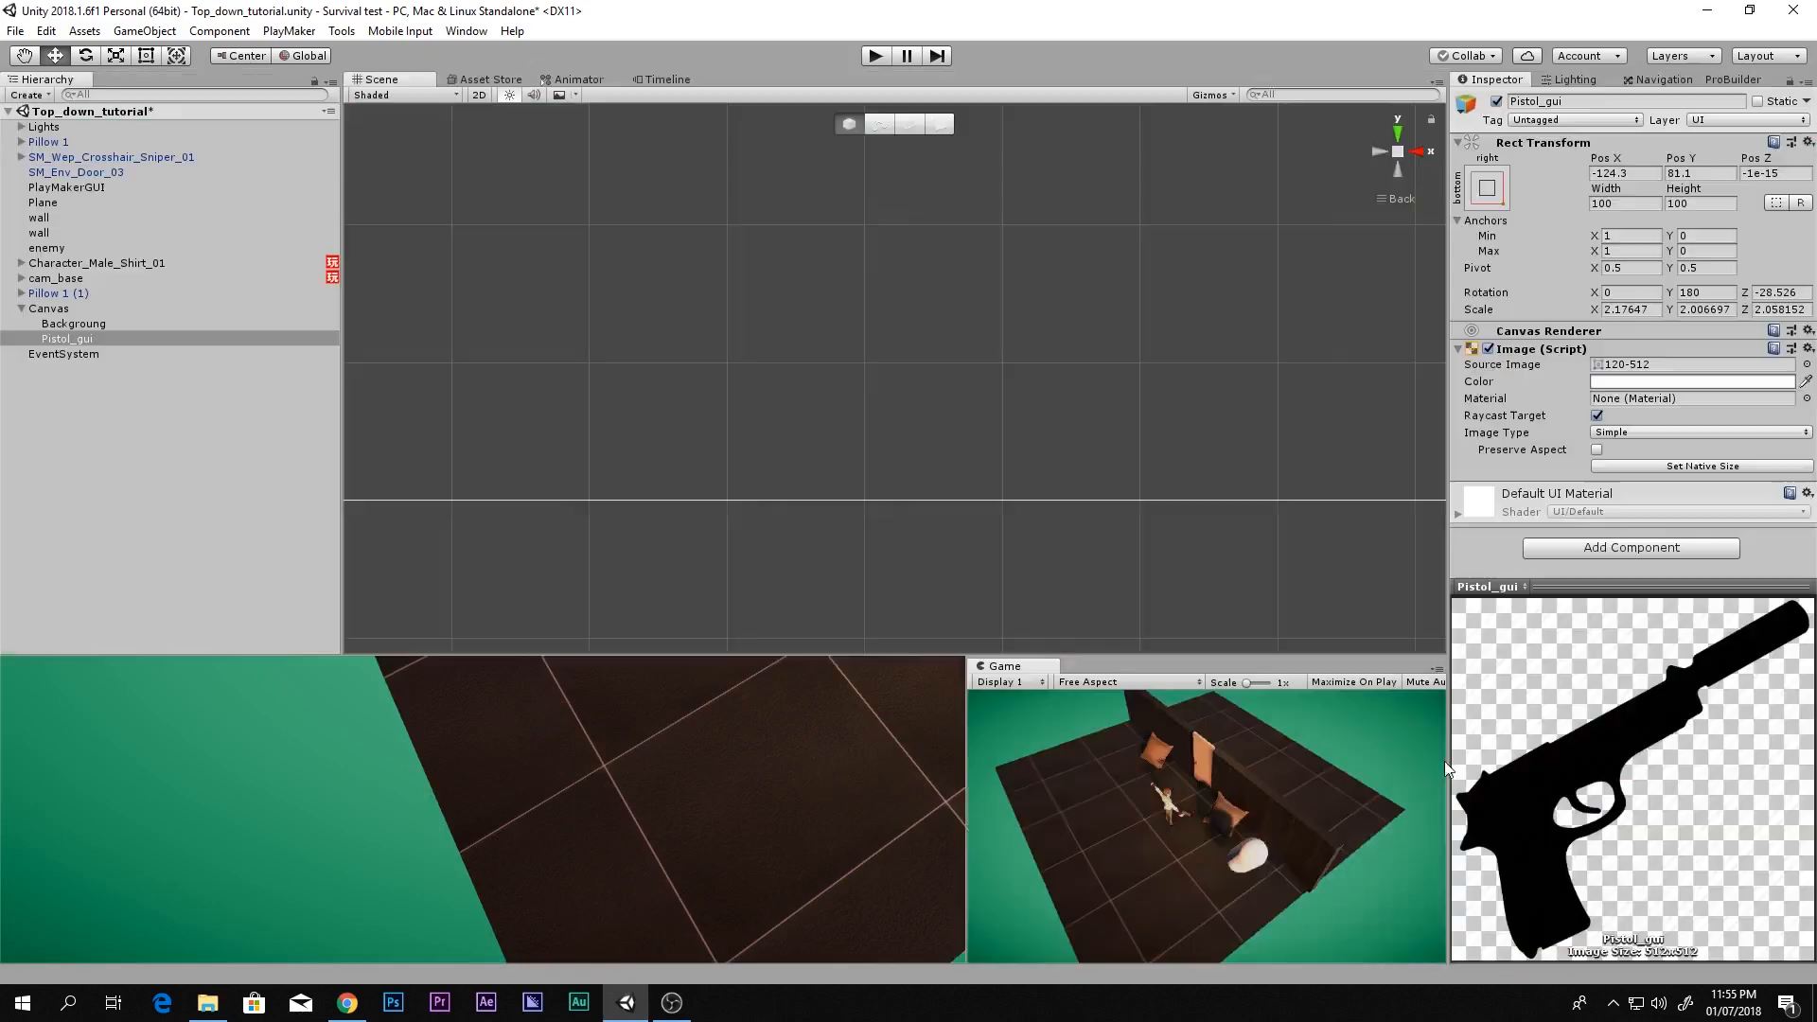
pyautogui.moveTo(841, 350); pyautogui.dragTo(840, 353)
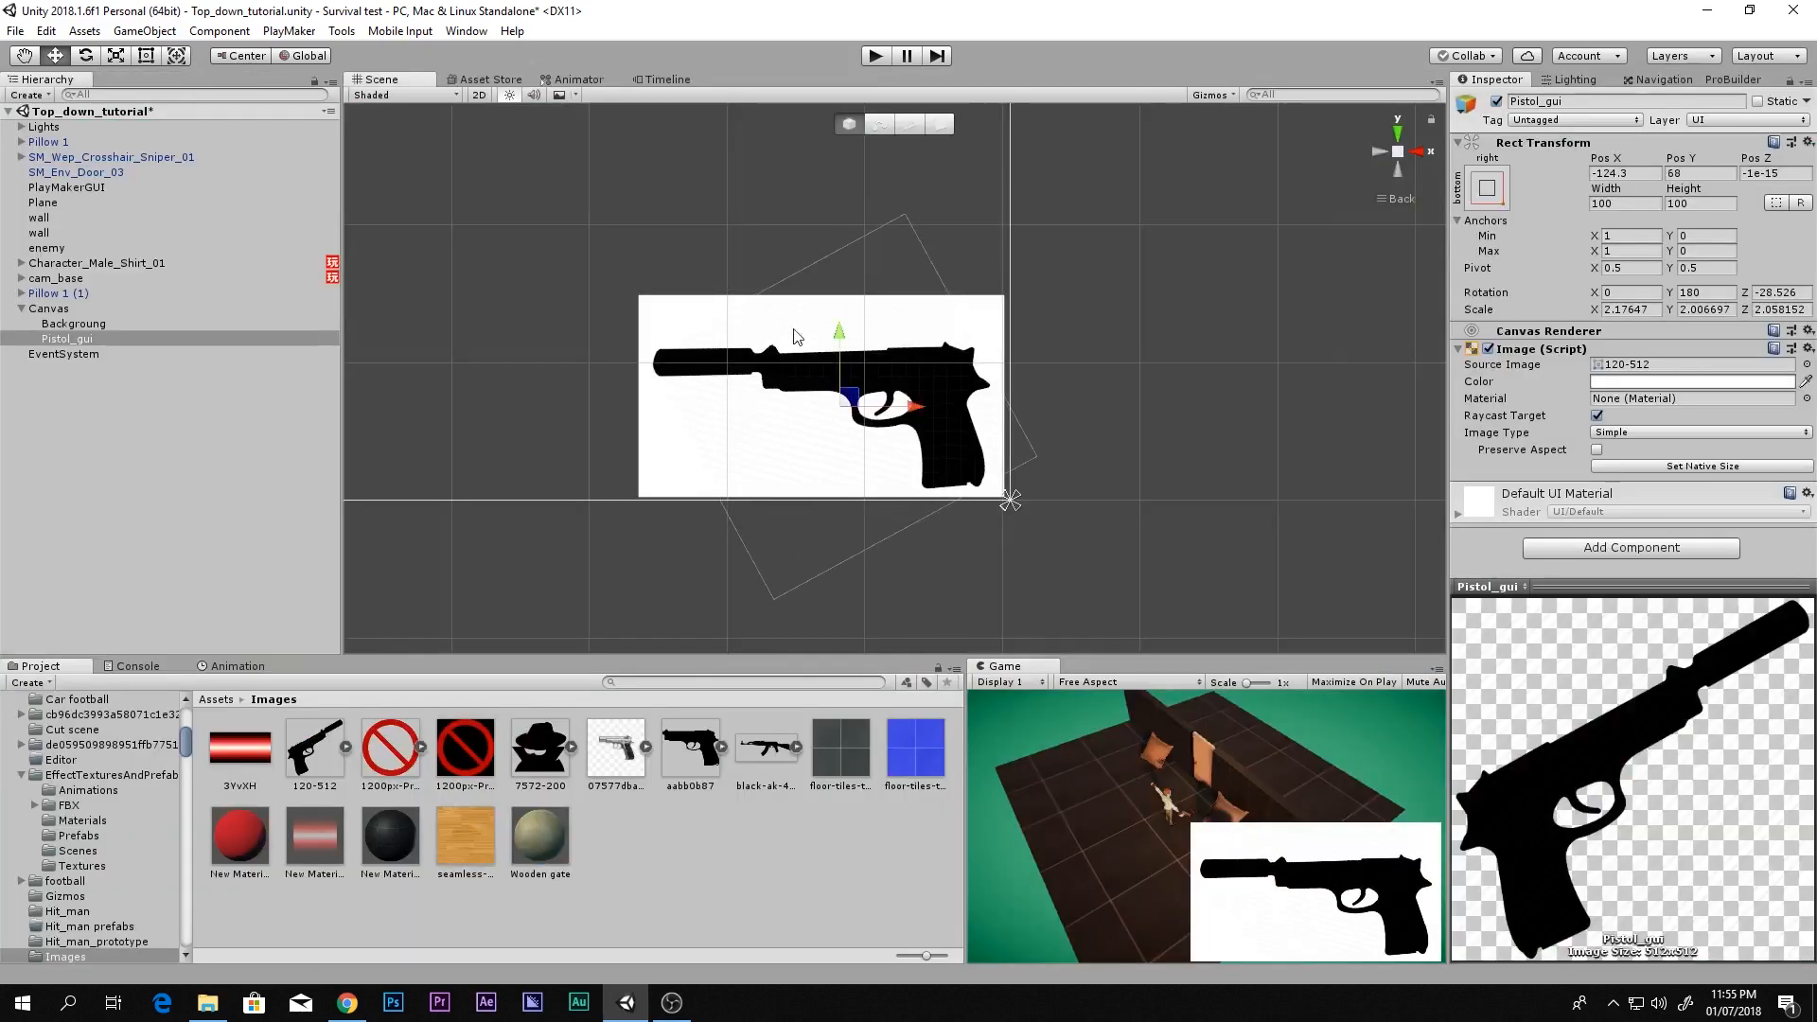
# Lower the upper edge of the Backgroung image to reduce its height to about 87.79
pyautogui.click(682, 318)
pyautogui.press('r')
pyautogui.press('y')
pyautogui.click(698, 313)
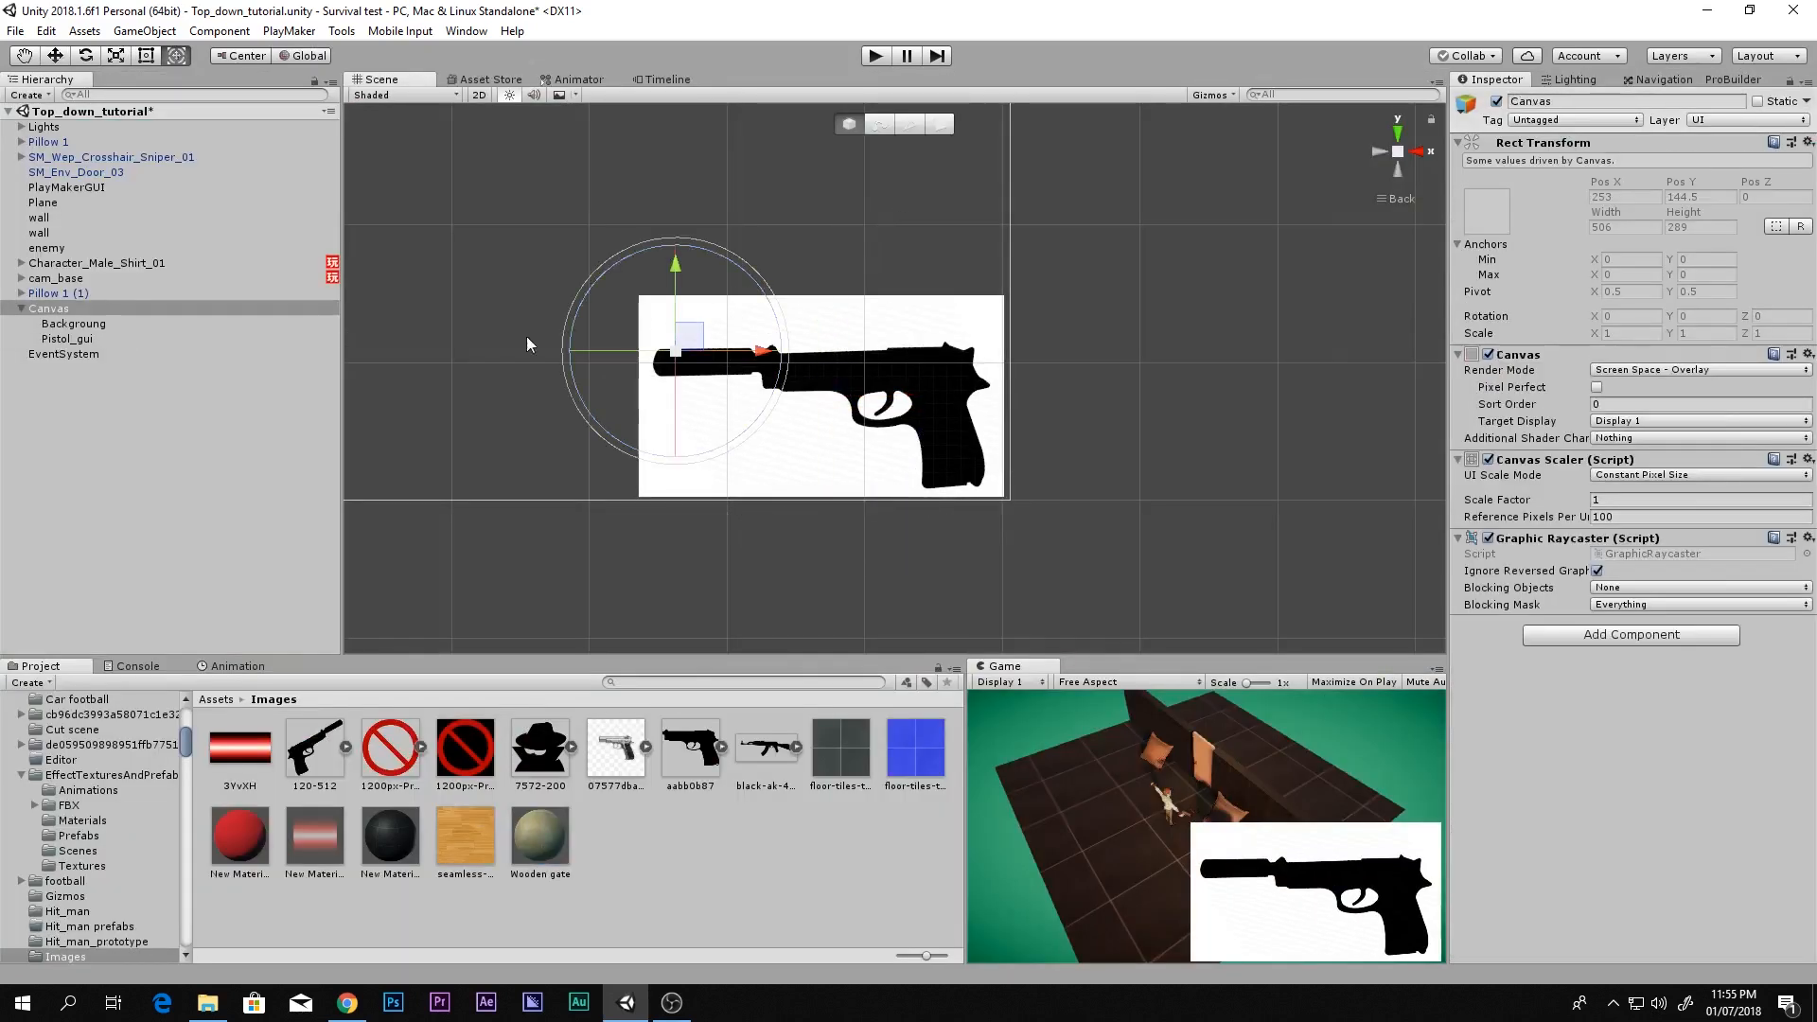
pyautogui.click(157, 322)
pyautogui.press('t')
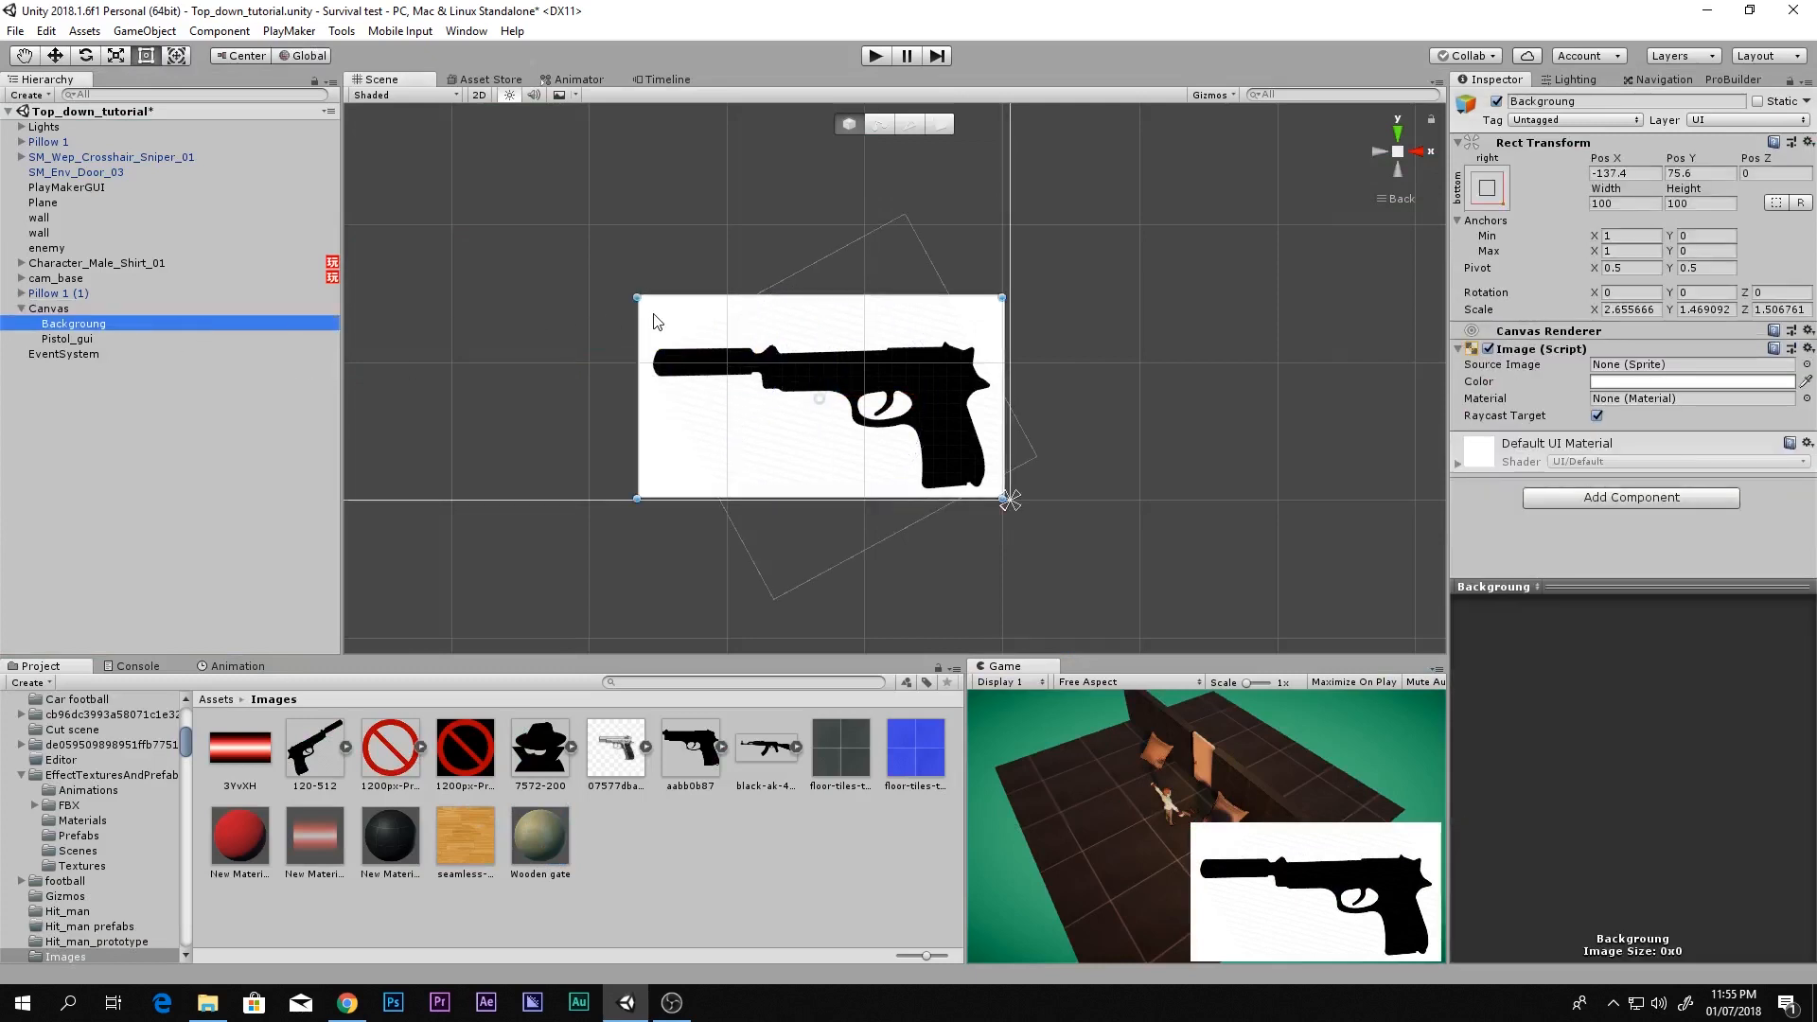
pyautogui.moveTo(715, 300); pyautogui.dragTo(716, 325)
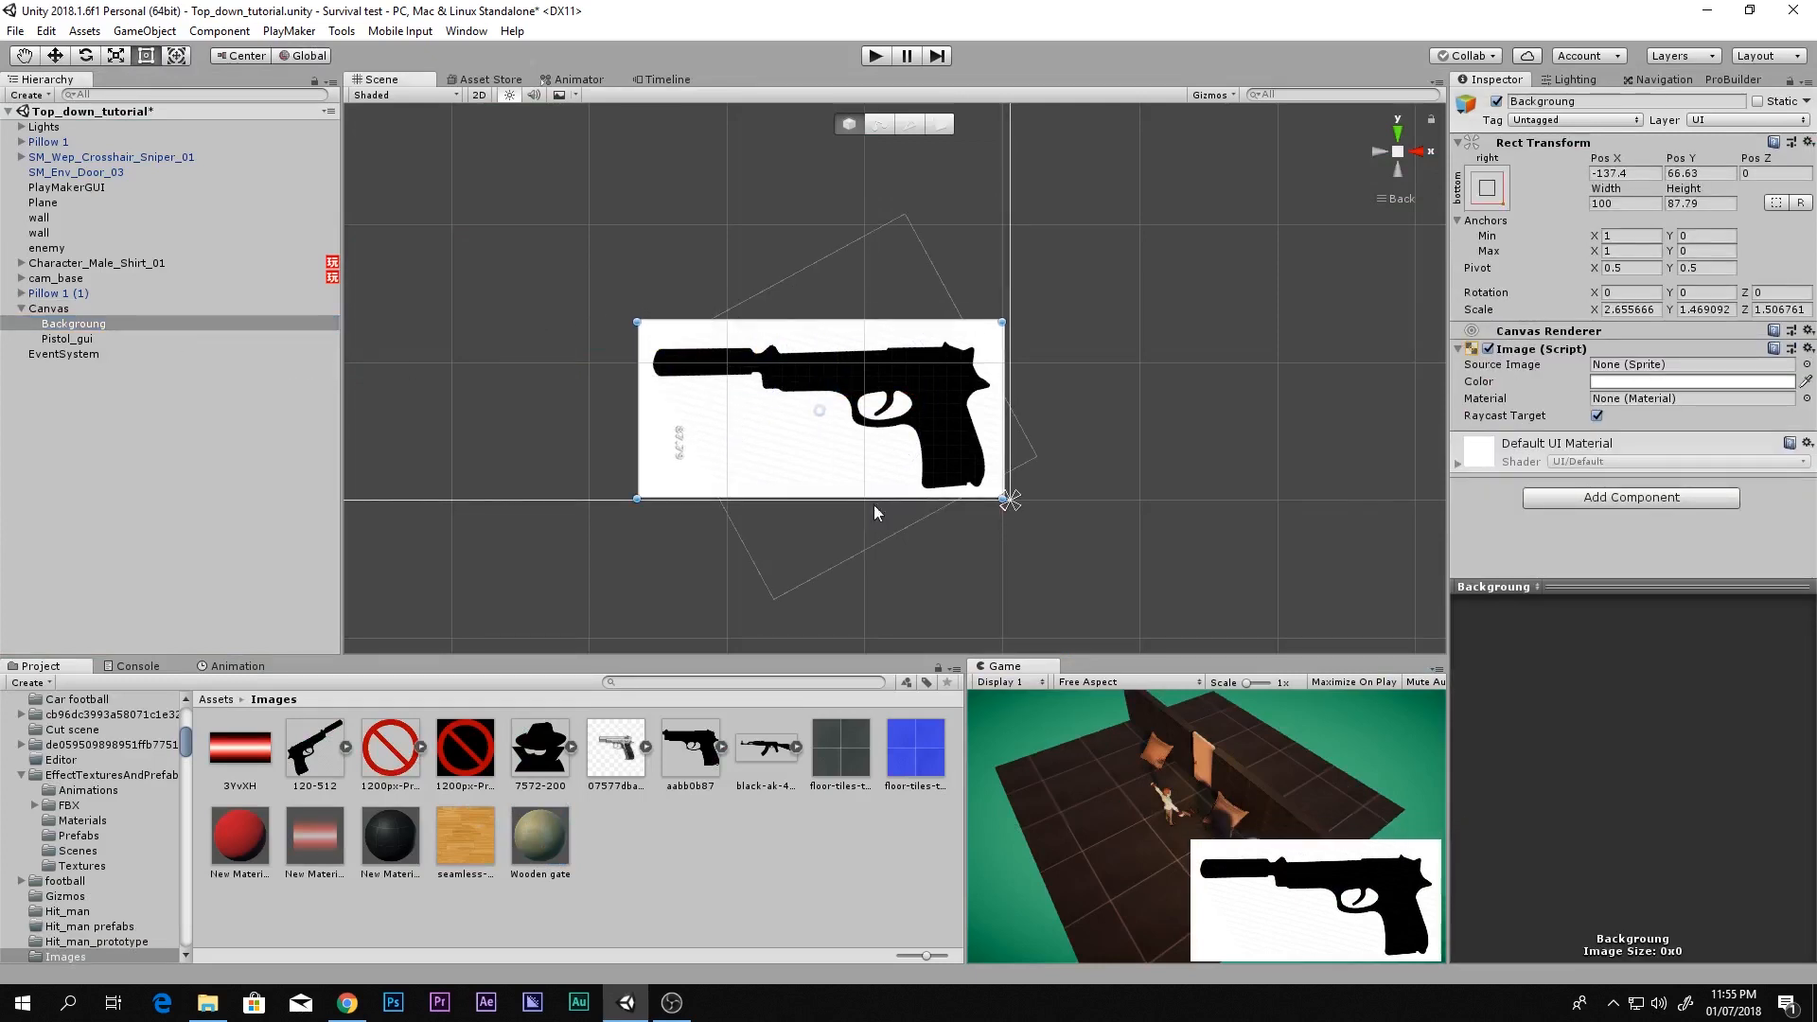
# Duplicate Backgroung, order the copy between Backgroung and Pistol_gui, and raise it to a Y position of about 70.8
pyautogui.hotkey('shift', 'space')
pyautogui.hotkey('shift', 'space')
pyautogui.moveTo(821, 476); pyautogui.dragTo(825, 504, button='middle')
pyautogui.hotkey('ctrl', 'd')
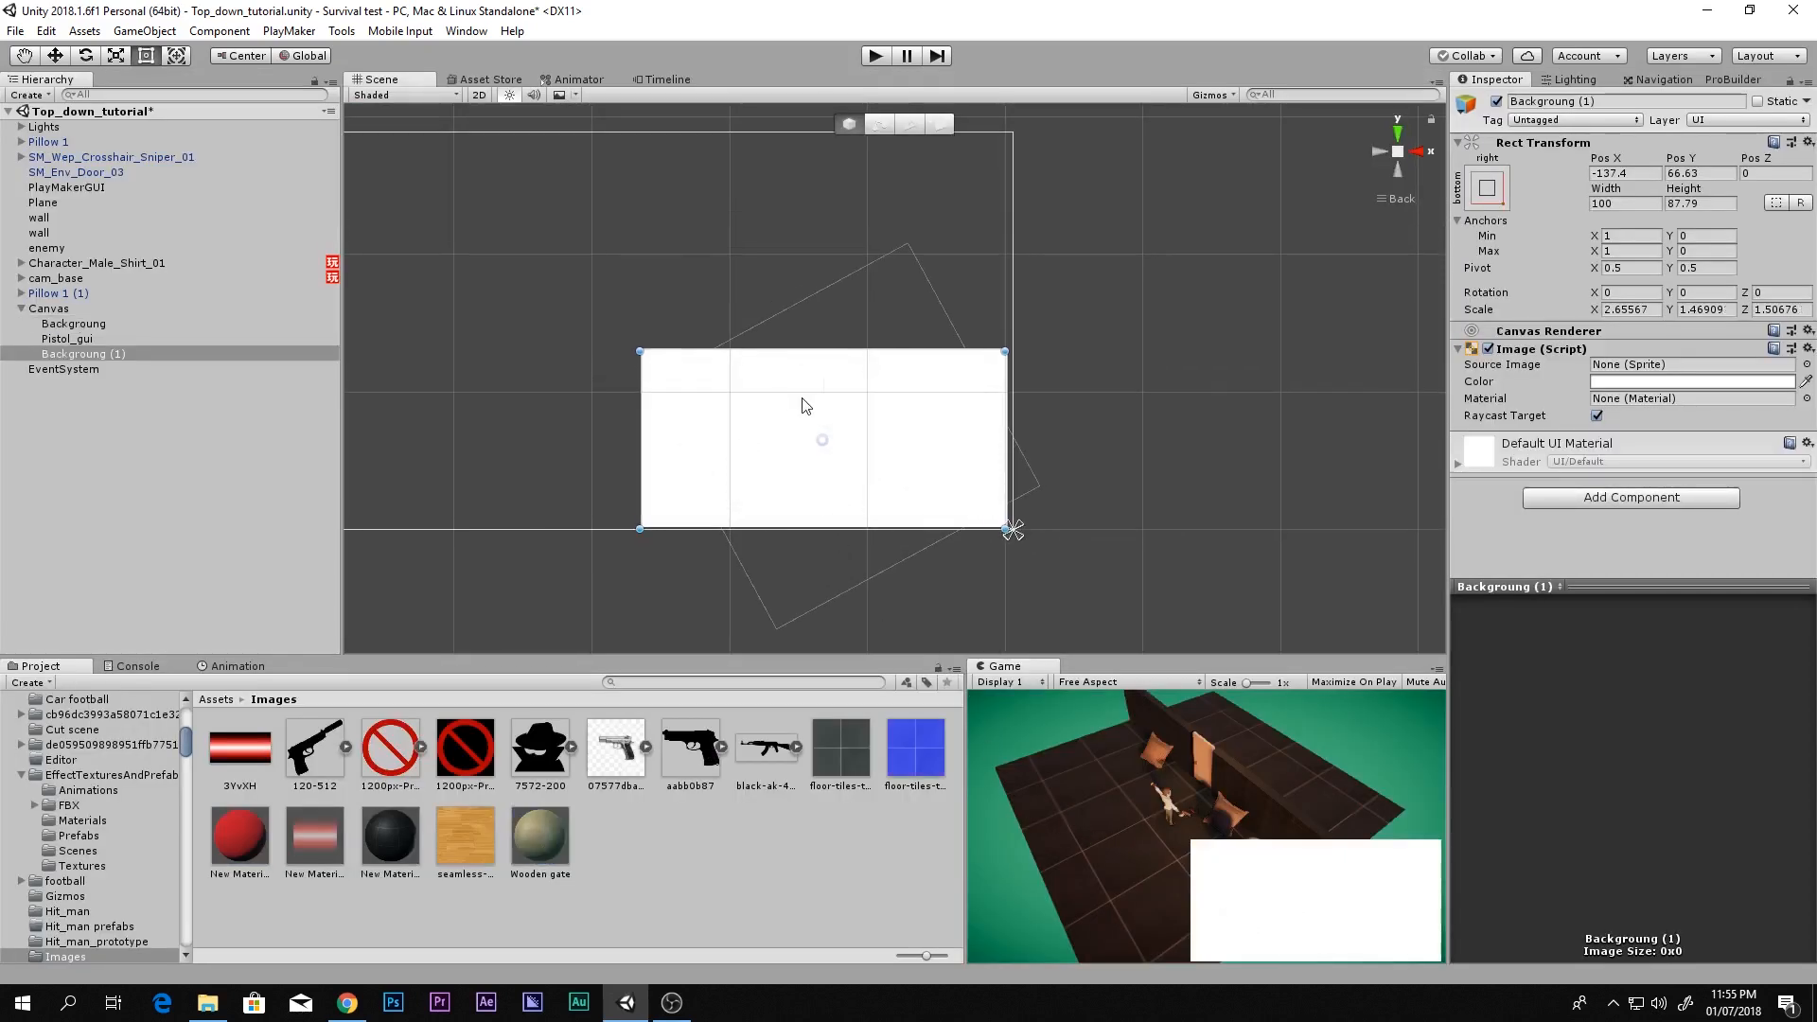
pyautogui.press('w')
pyautogui.moveTo(119, 354); pyautogui.dragTo(120, 335)
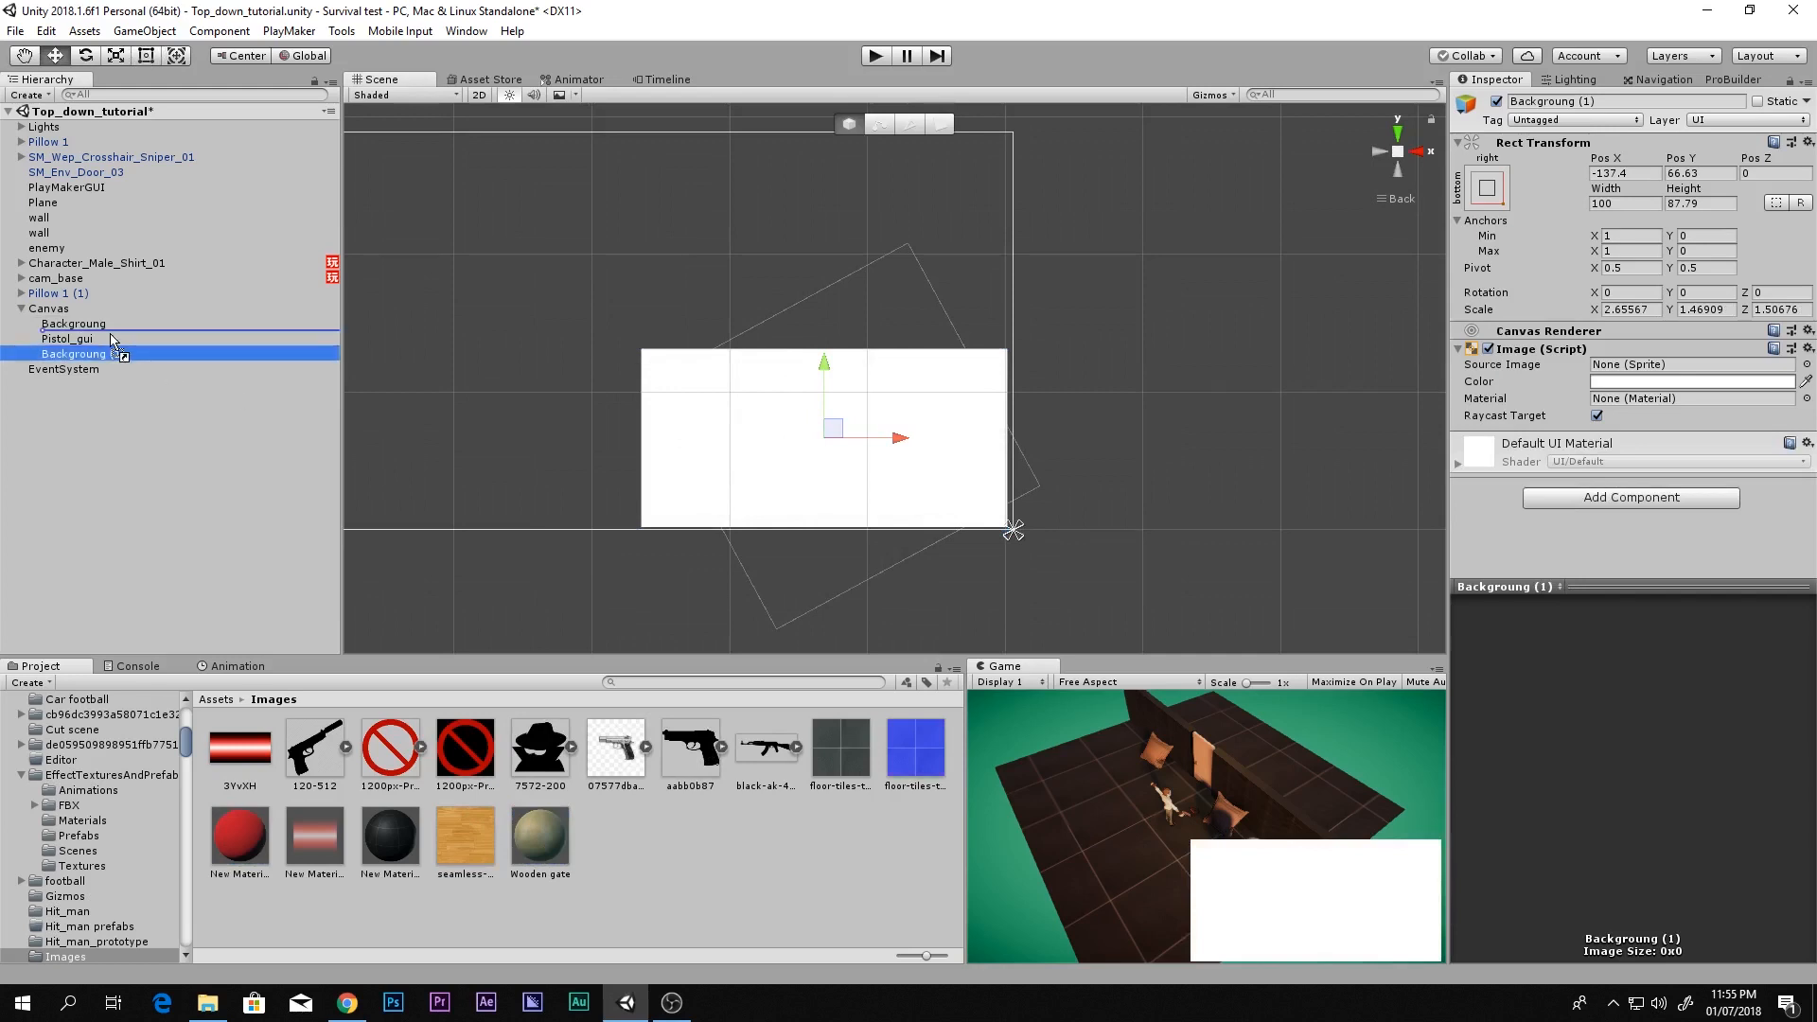
pyautogui.moveTo(821, 366); pyautogui.dragTo(822, 359)
pyautogui.press('r')
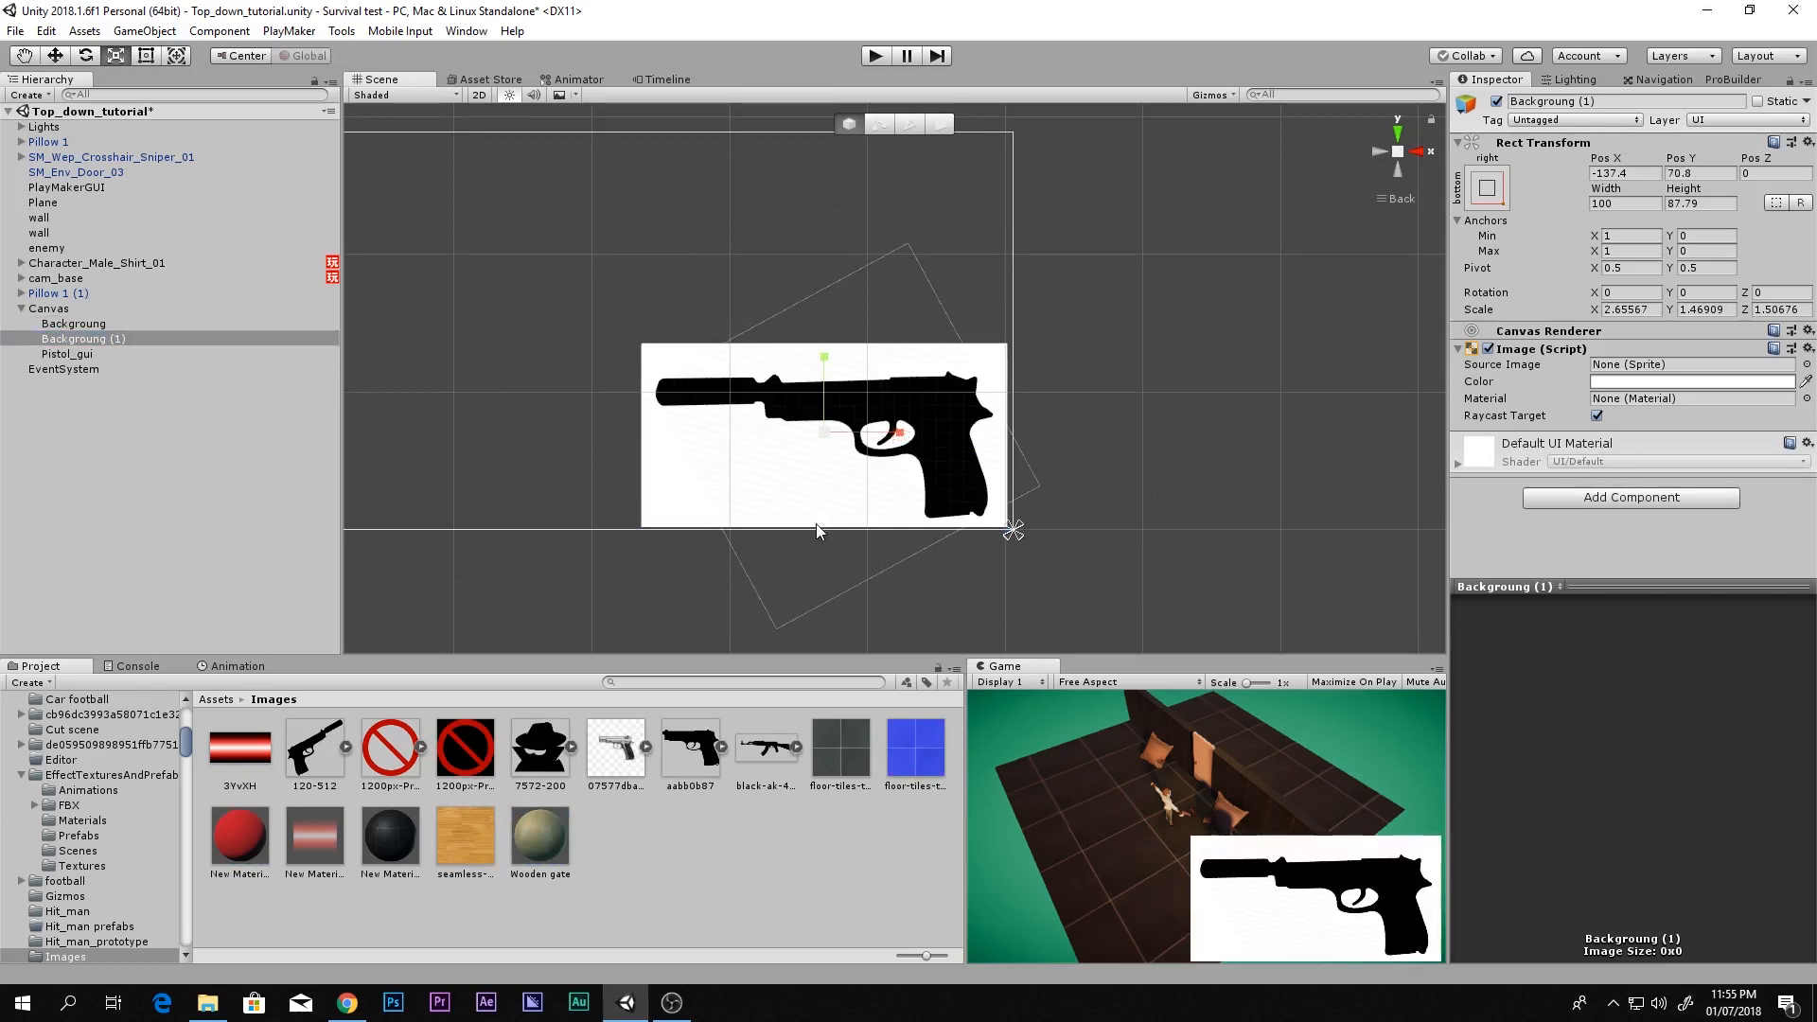
# Colour Backgroung (1) black (000000) and order it first under Canvas, raised to about Y 71.5 as a strip above the white panel
pyautogui.click(1652, 382)
pyautogui.moveTo(68, 129); pyautogui.dragTo(52, 265)
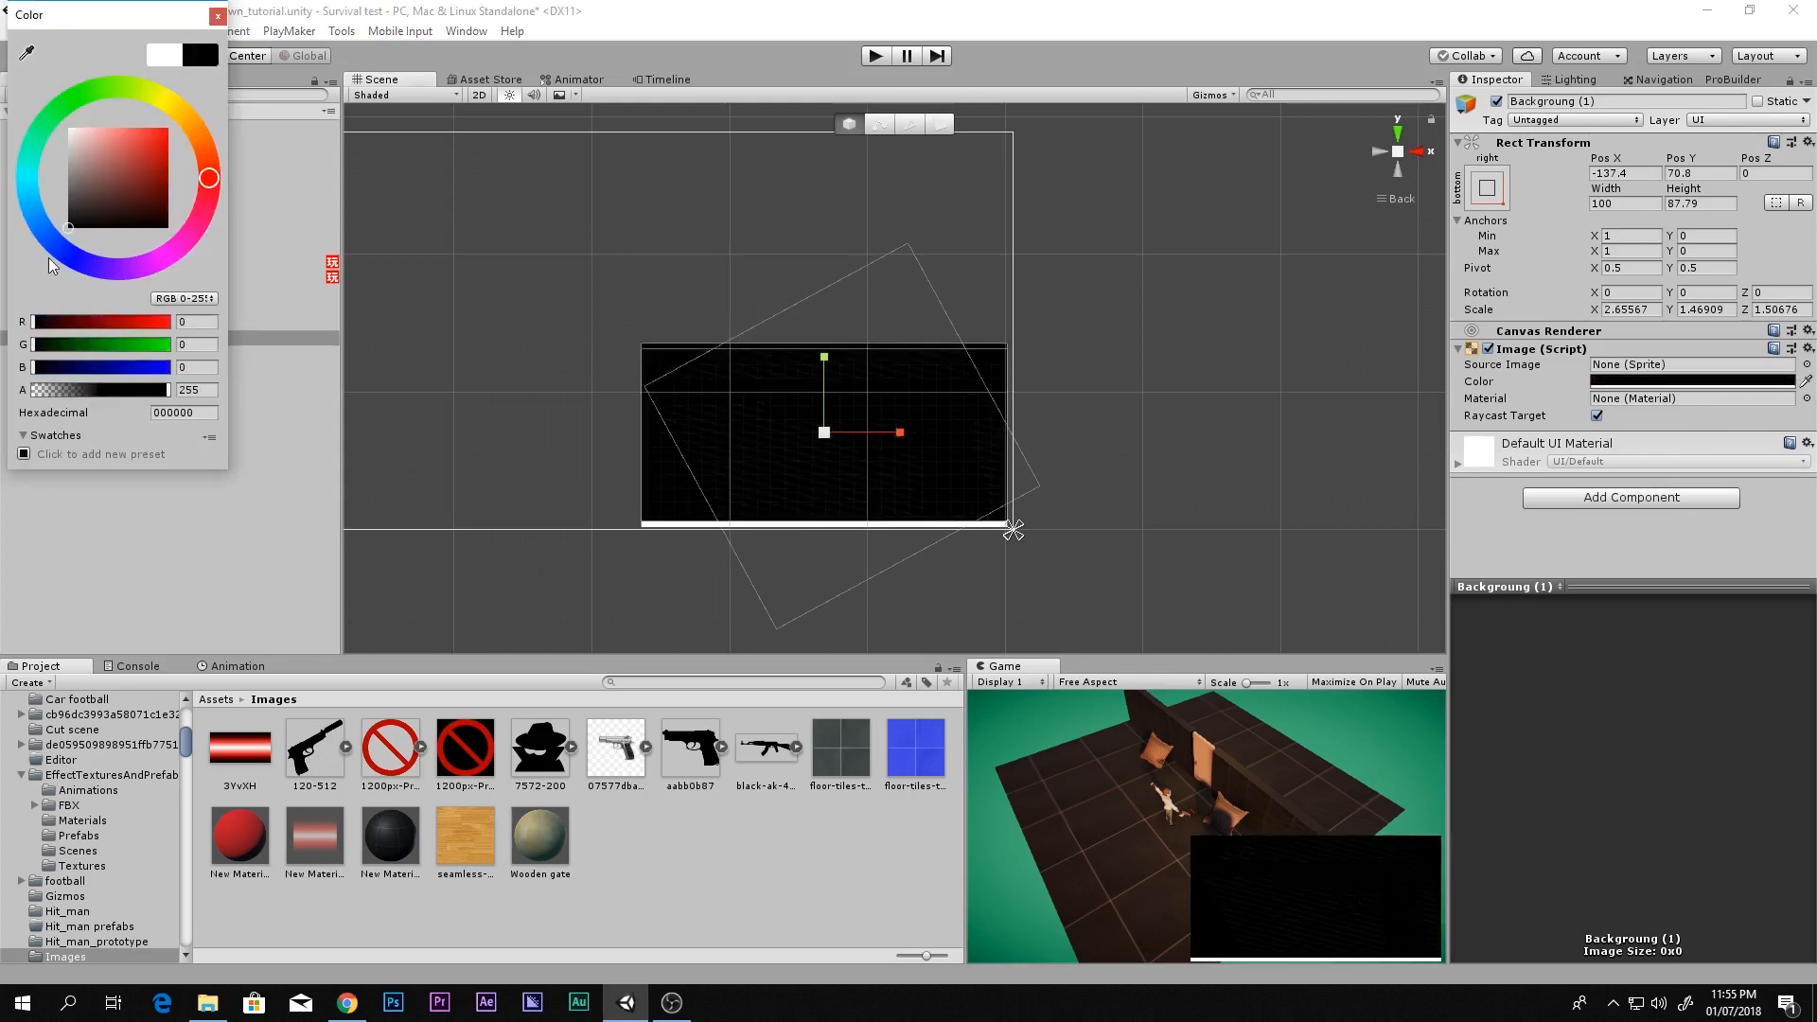
pyautogui.click(217, 15)
pyautogui.moveTo(98, 334); pyautogui.dragTo(102, 319)
pyautogui.press('w')
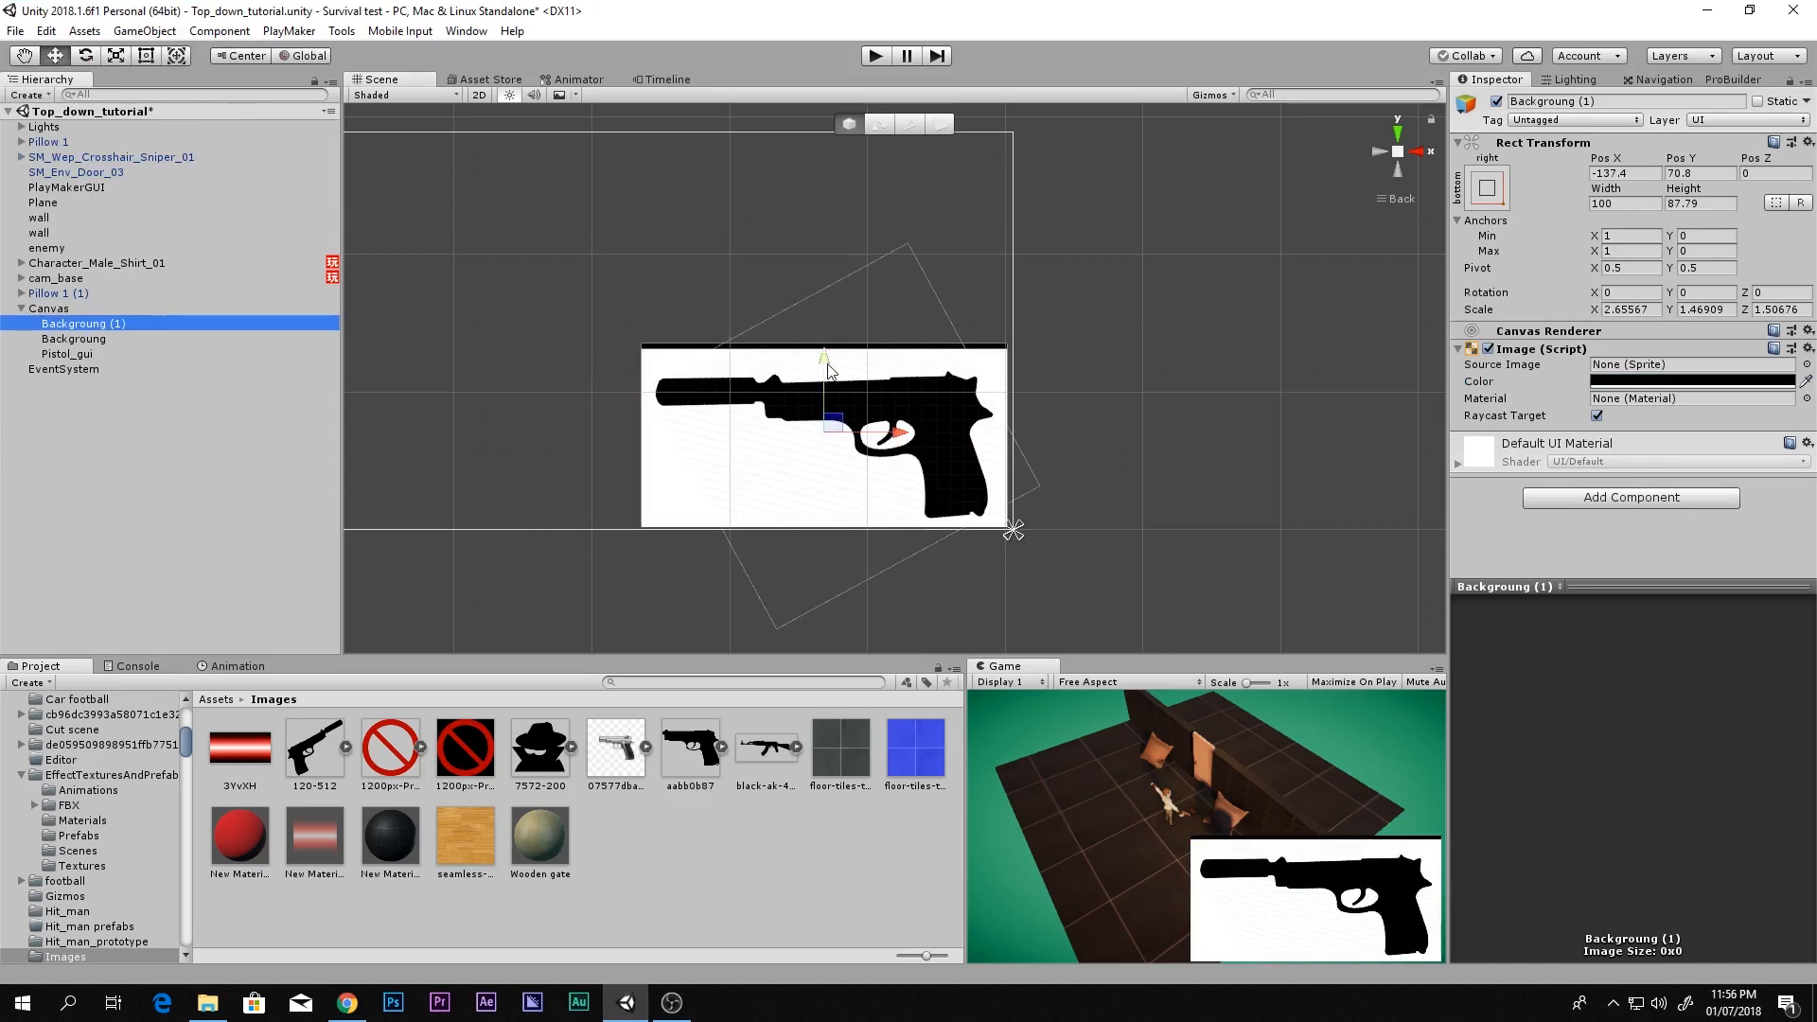
pyautogui.moveTo(833, 424); pyautogui.dragTo(833, 420)
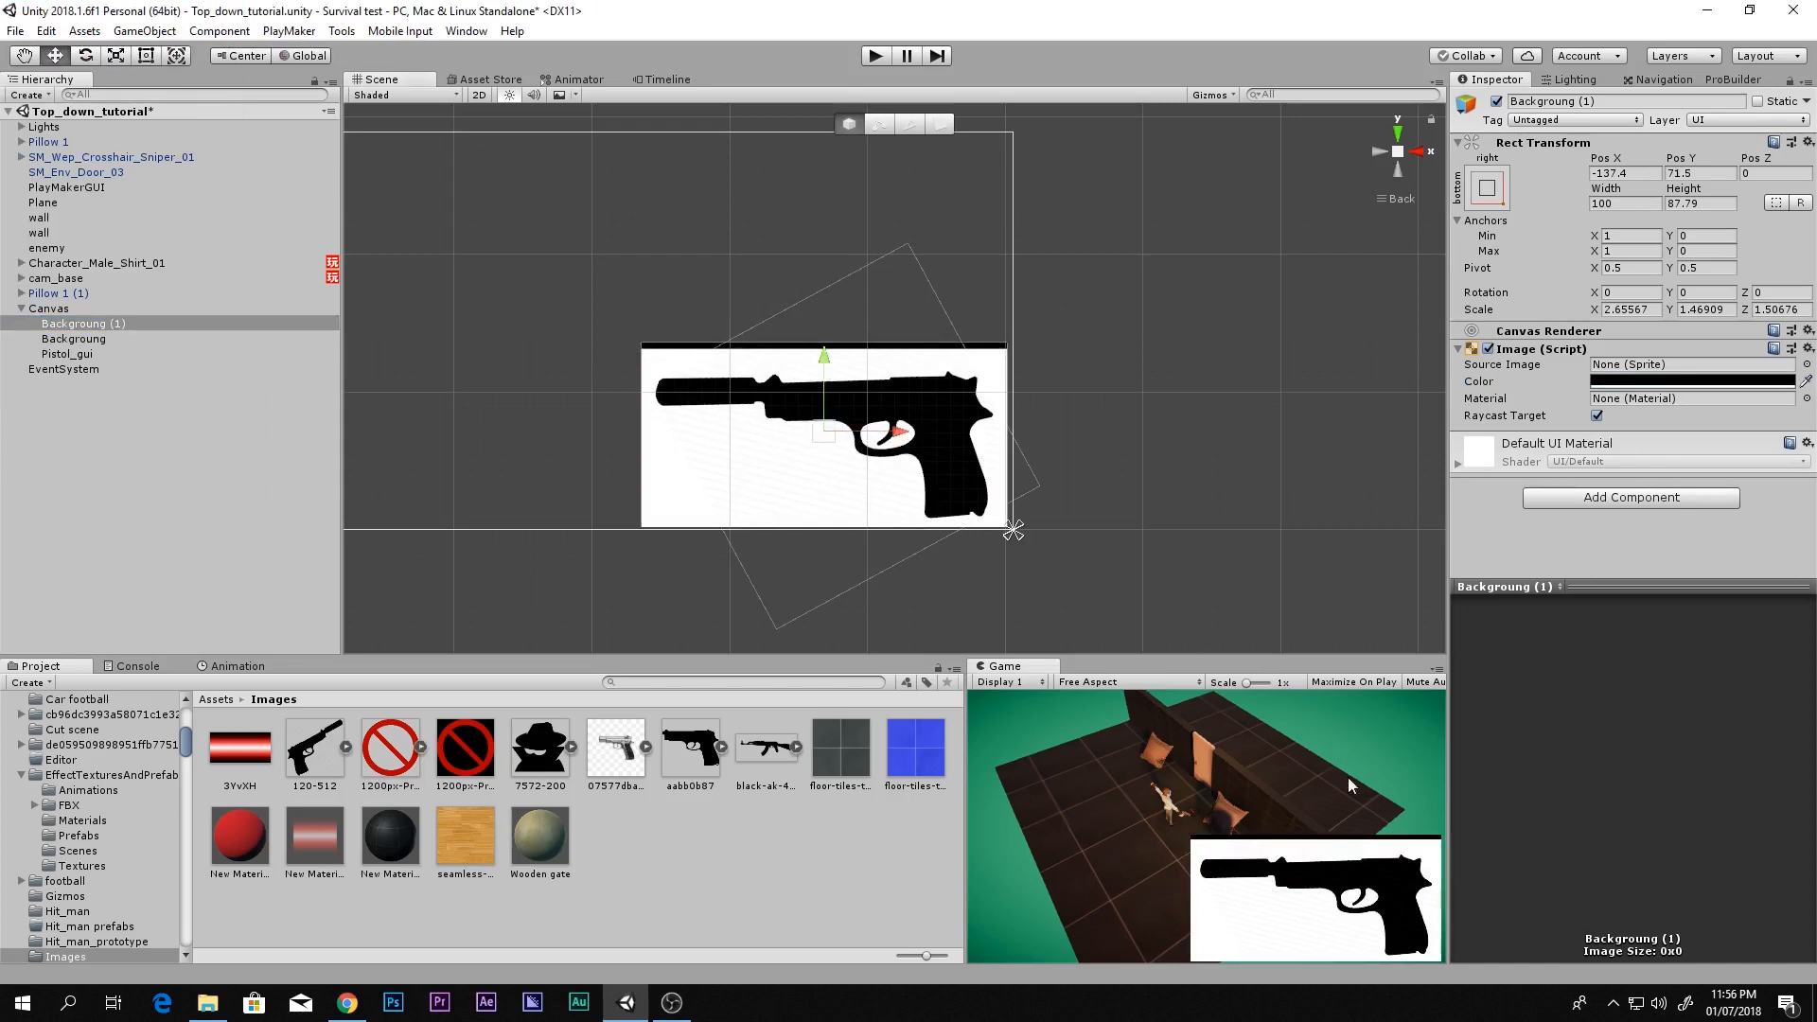
pyautogui.hotkey('shift', 'space')
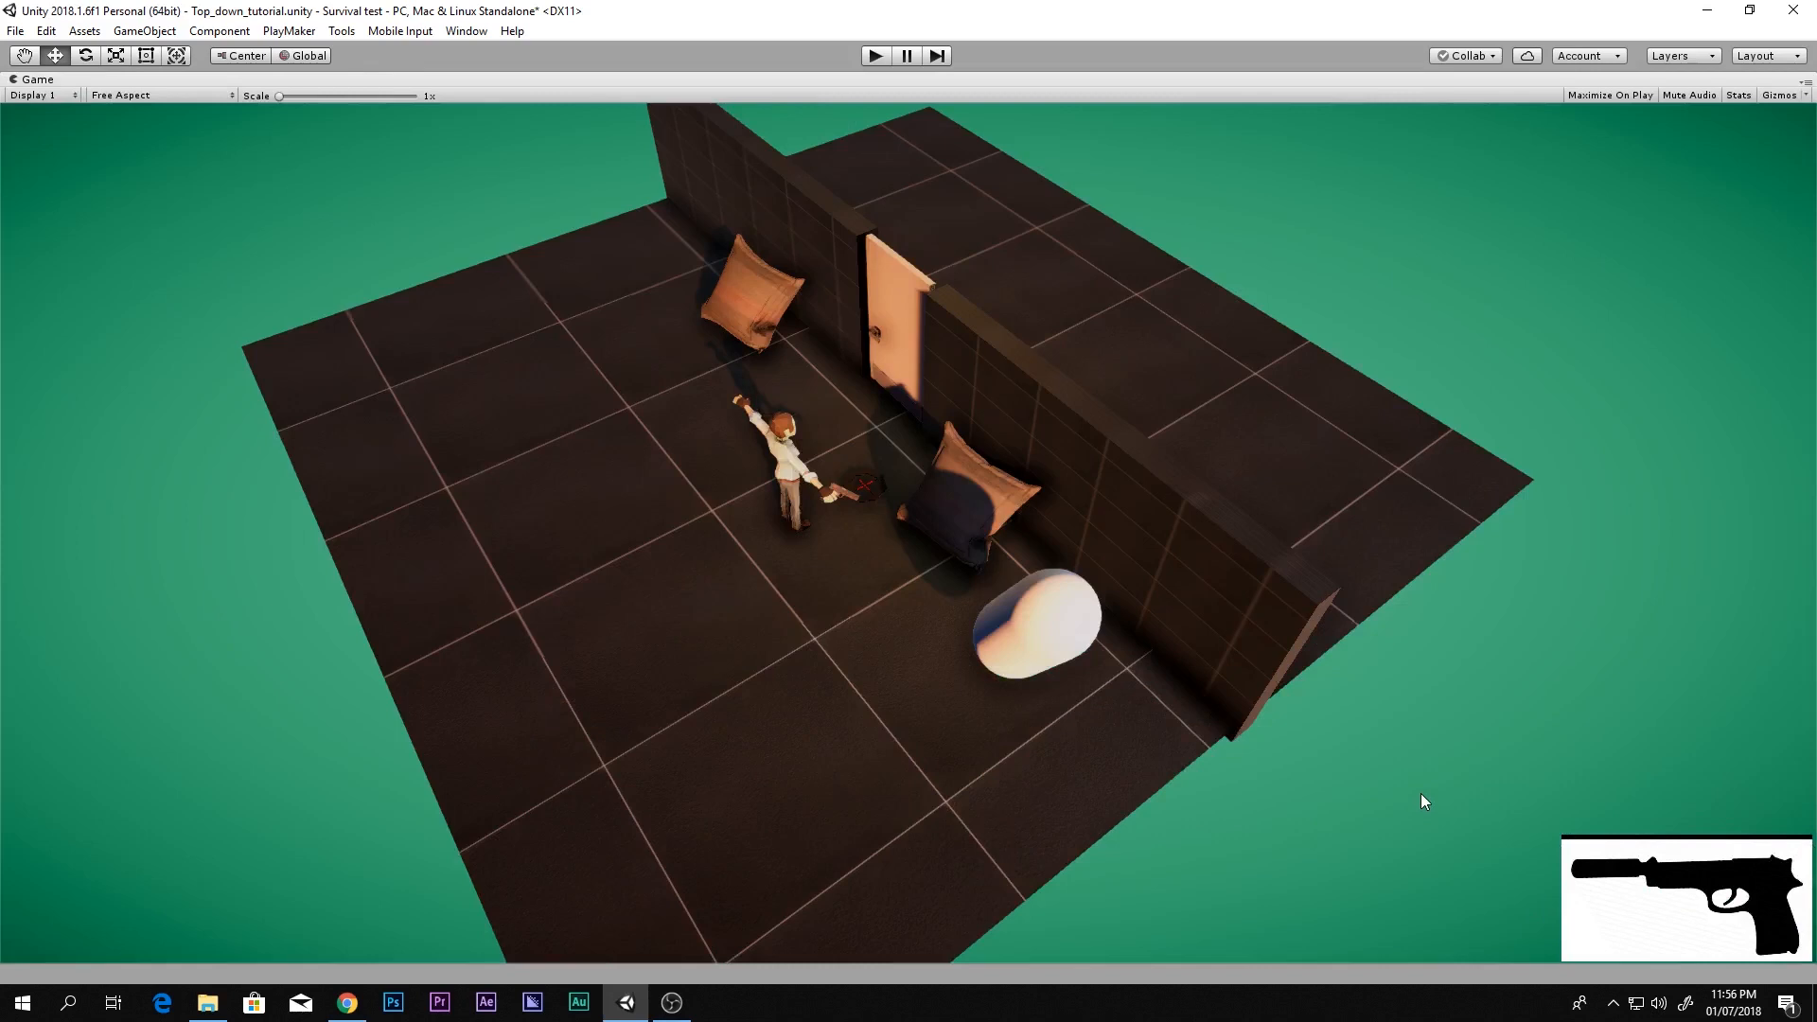
pyautogui.hotkey('shift', 'space')
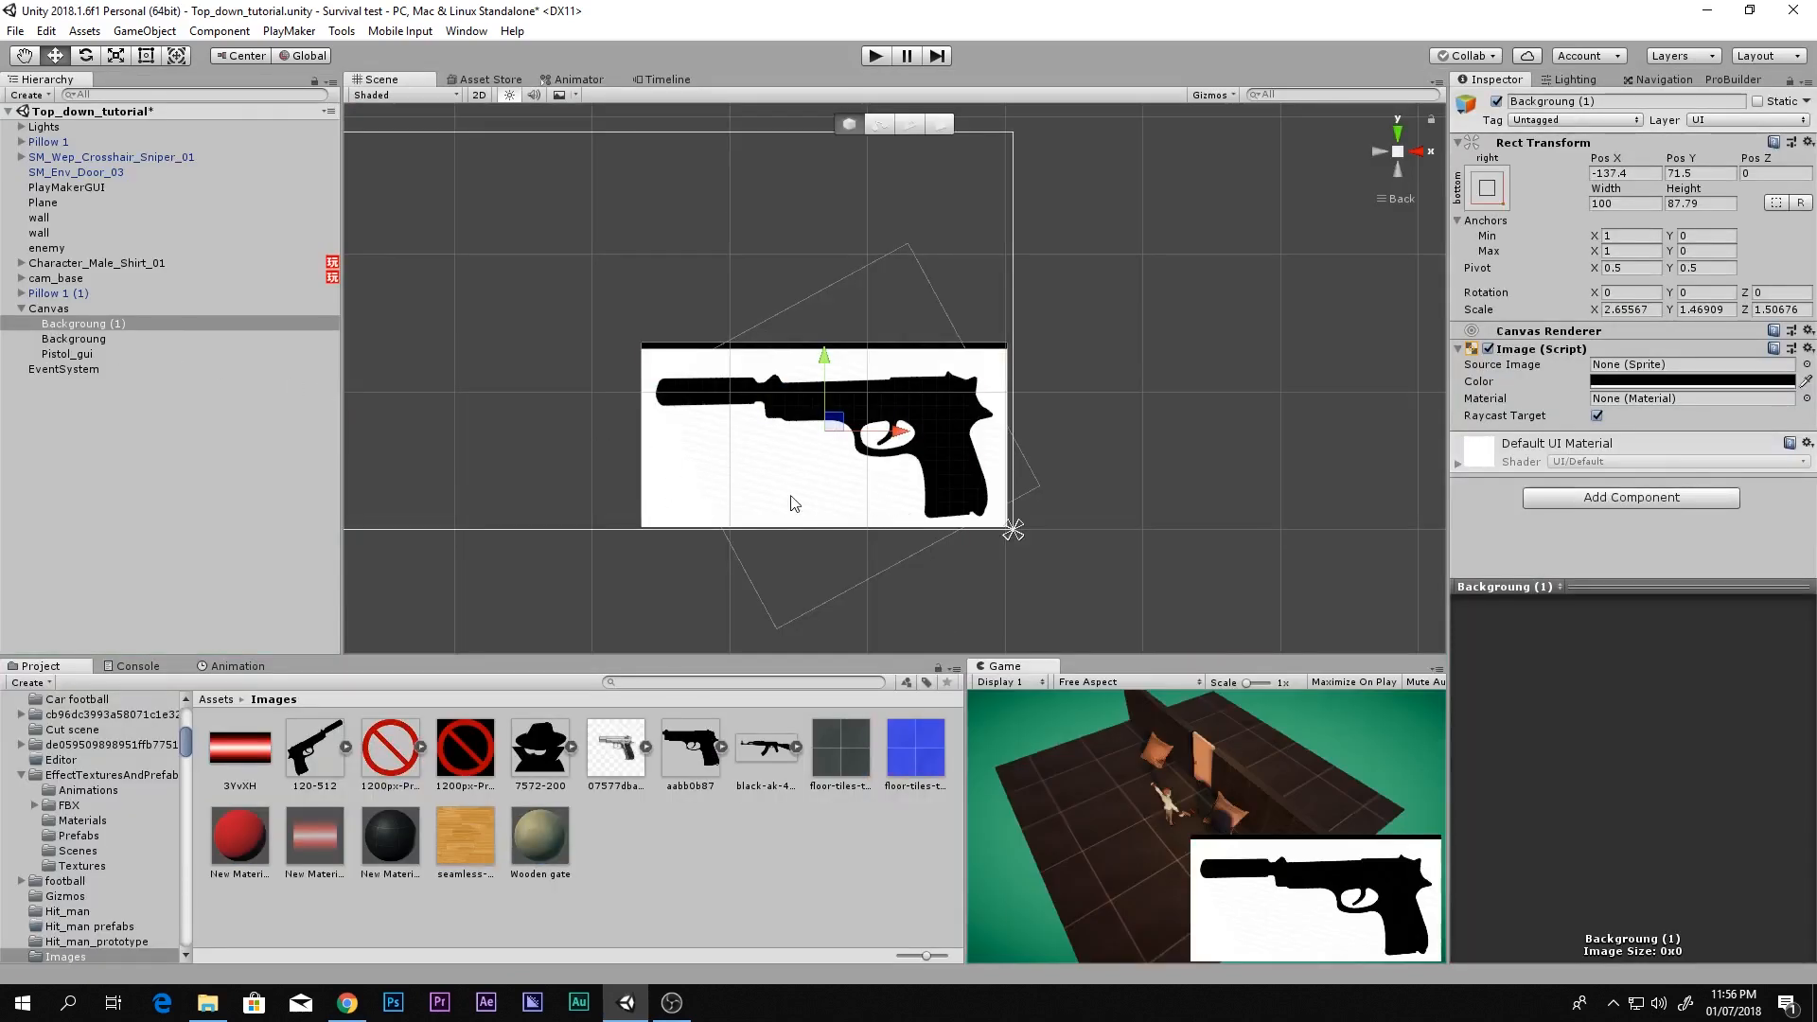
# Try a standard UI Text element under Canvas, scaled to about 2.29 and placed at about X 179.4, Y -118 on the panel
pyautogui.click(806, 867)
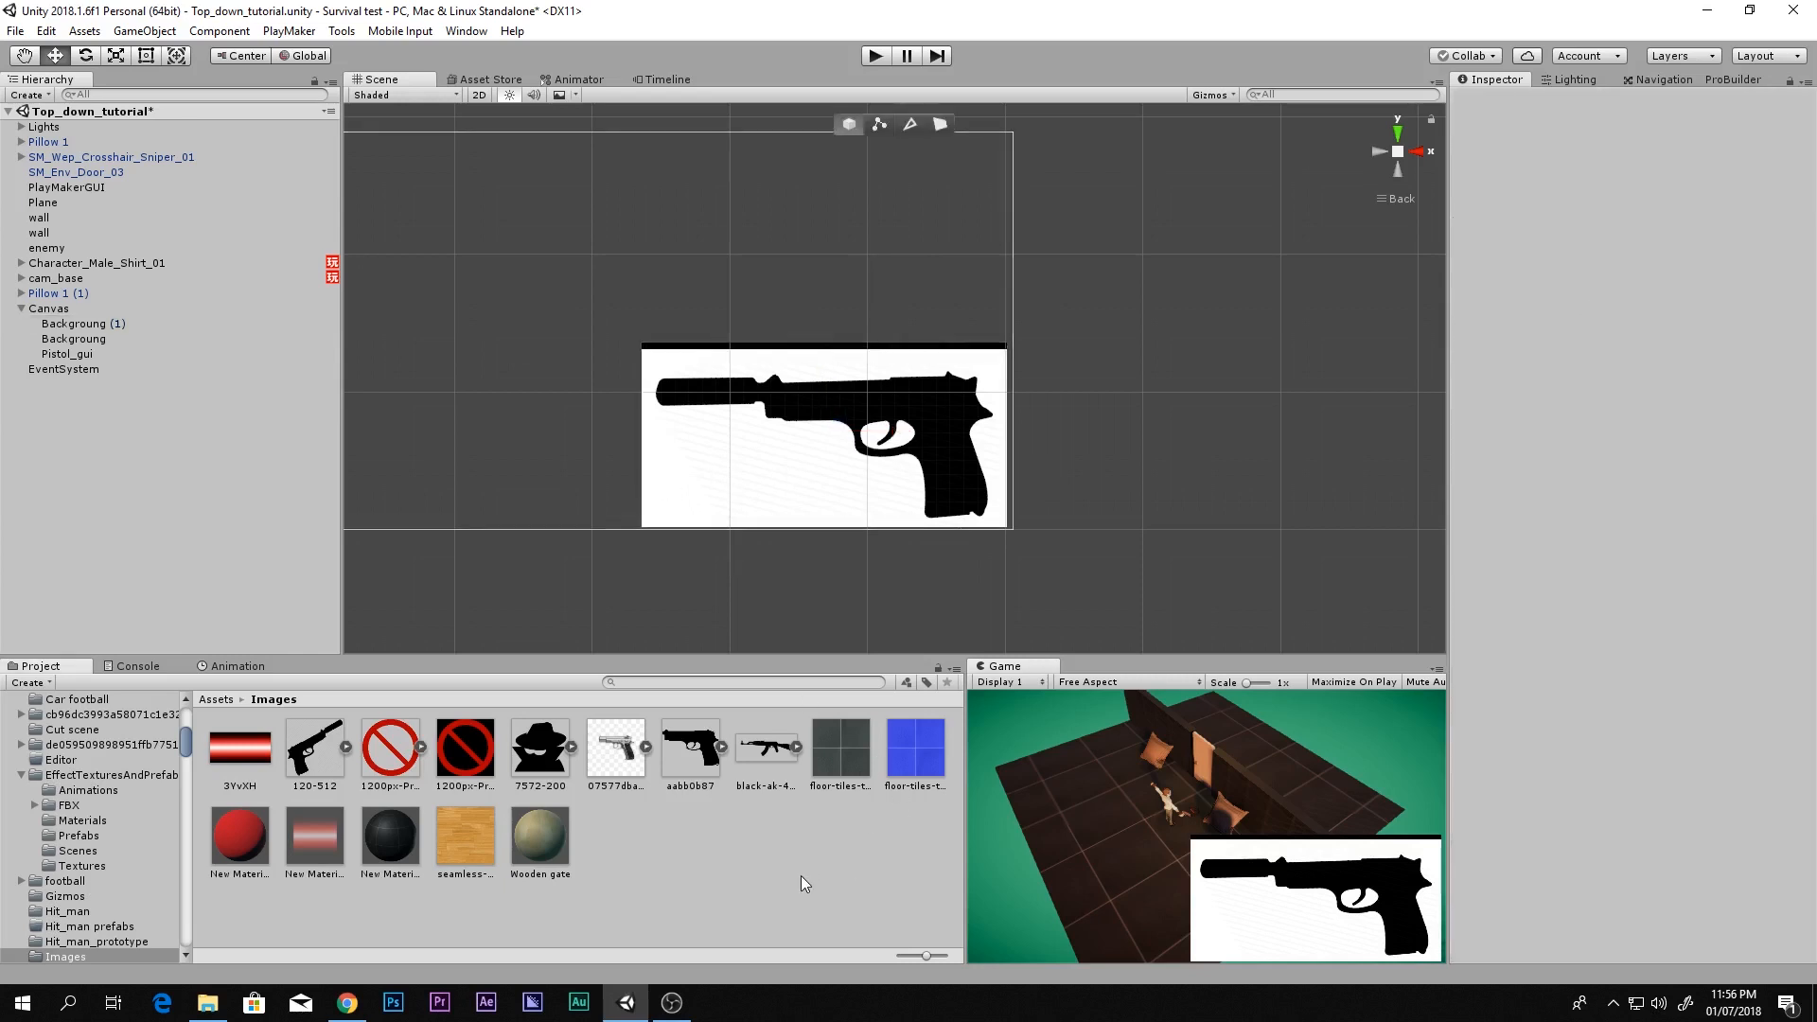
pyautogui.click(57, 310)
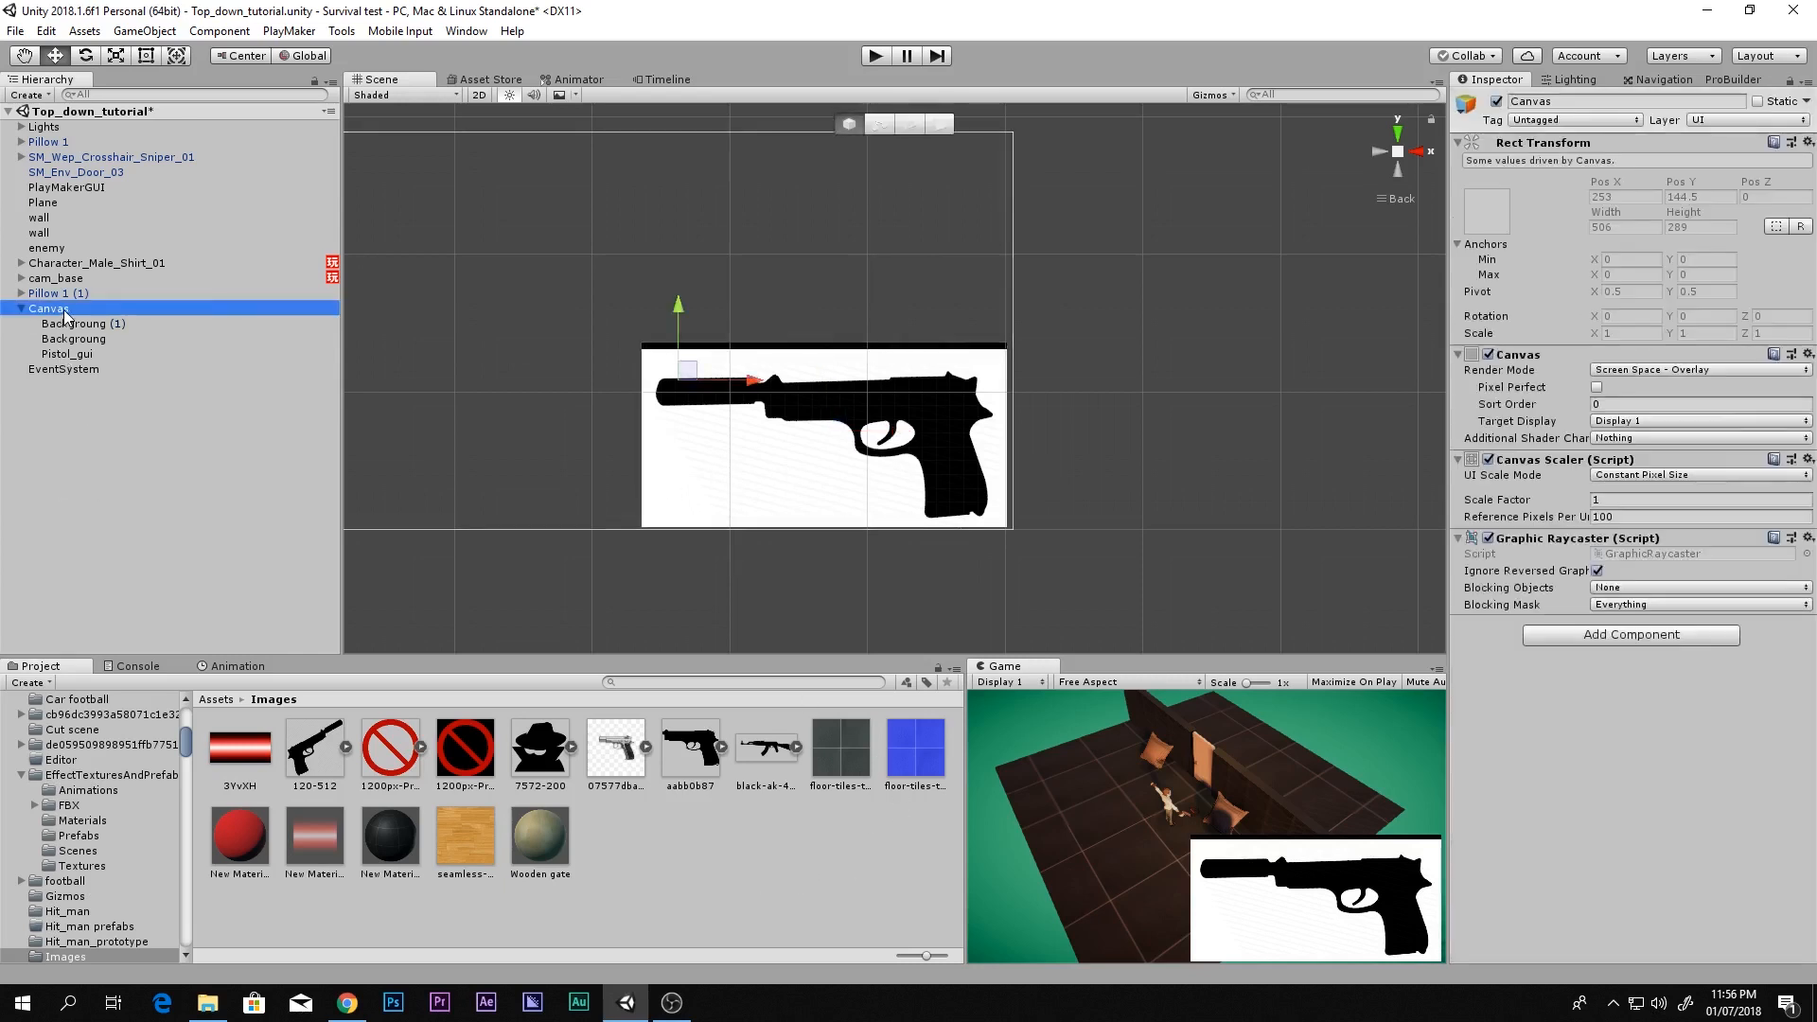
pyautogui.rightClick(57, 310)
pyautogui.moveTo(180, 613)
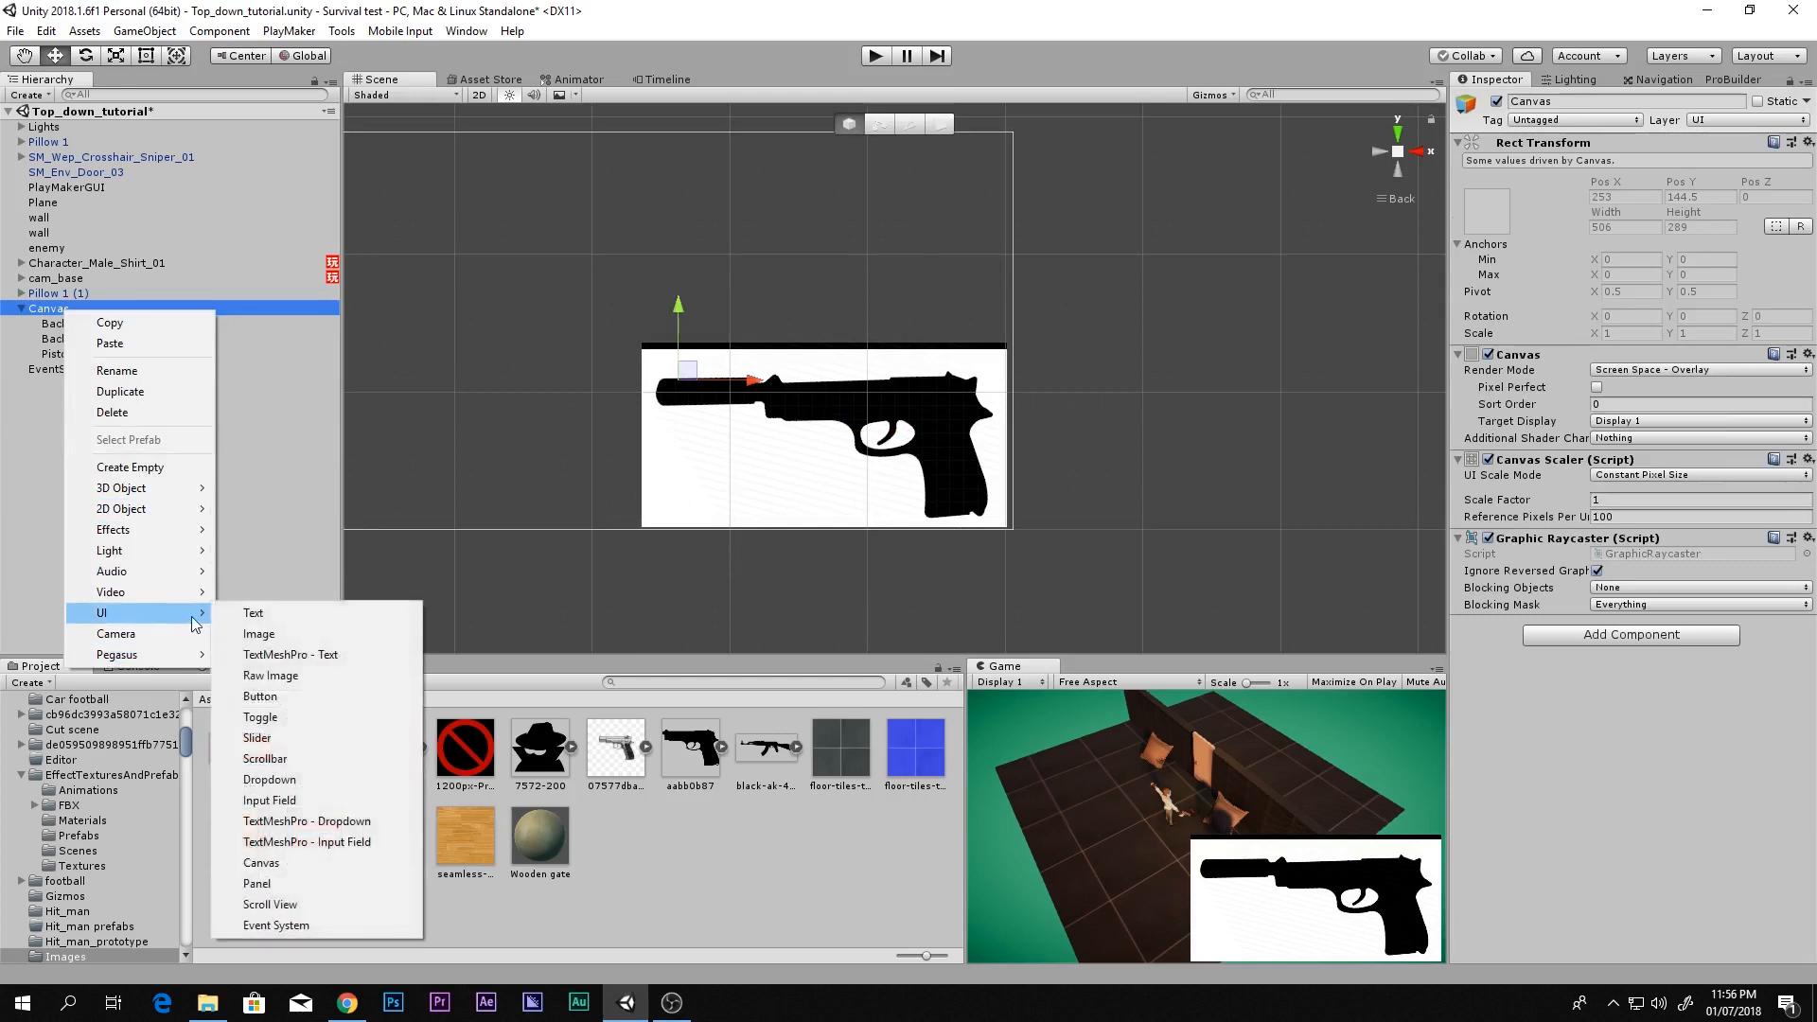
pyautogui.click(254, 616)
pyautogui.moveTo(665, 326); pyautogui.dragTo(991, 498)
pyautogui.press('e')
pyautogui.press('r')
pyautogui.press('w')
pyautogui.hotkey('shift', 'space')
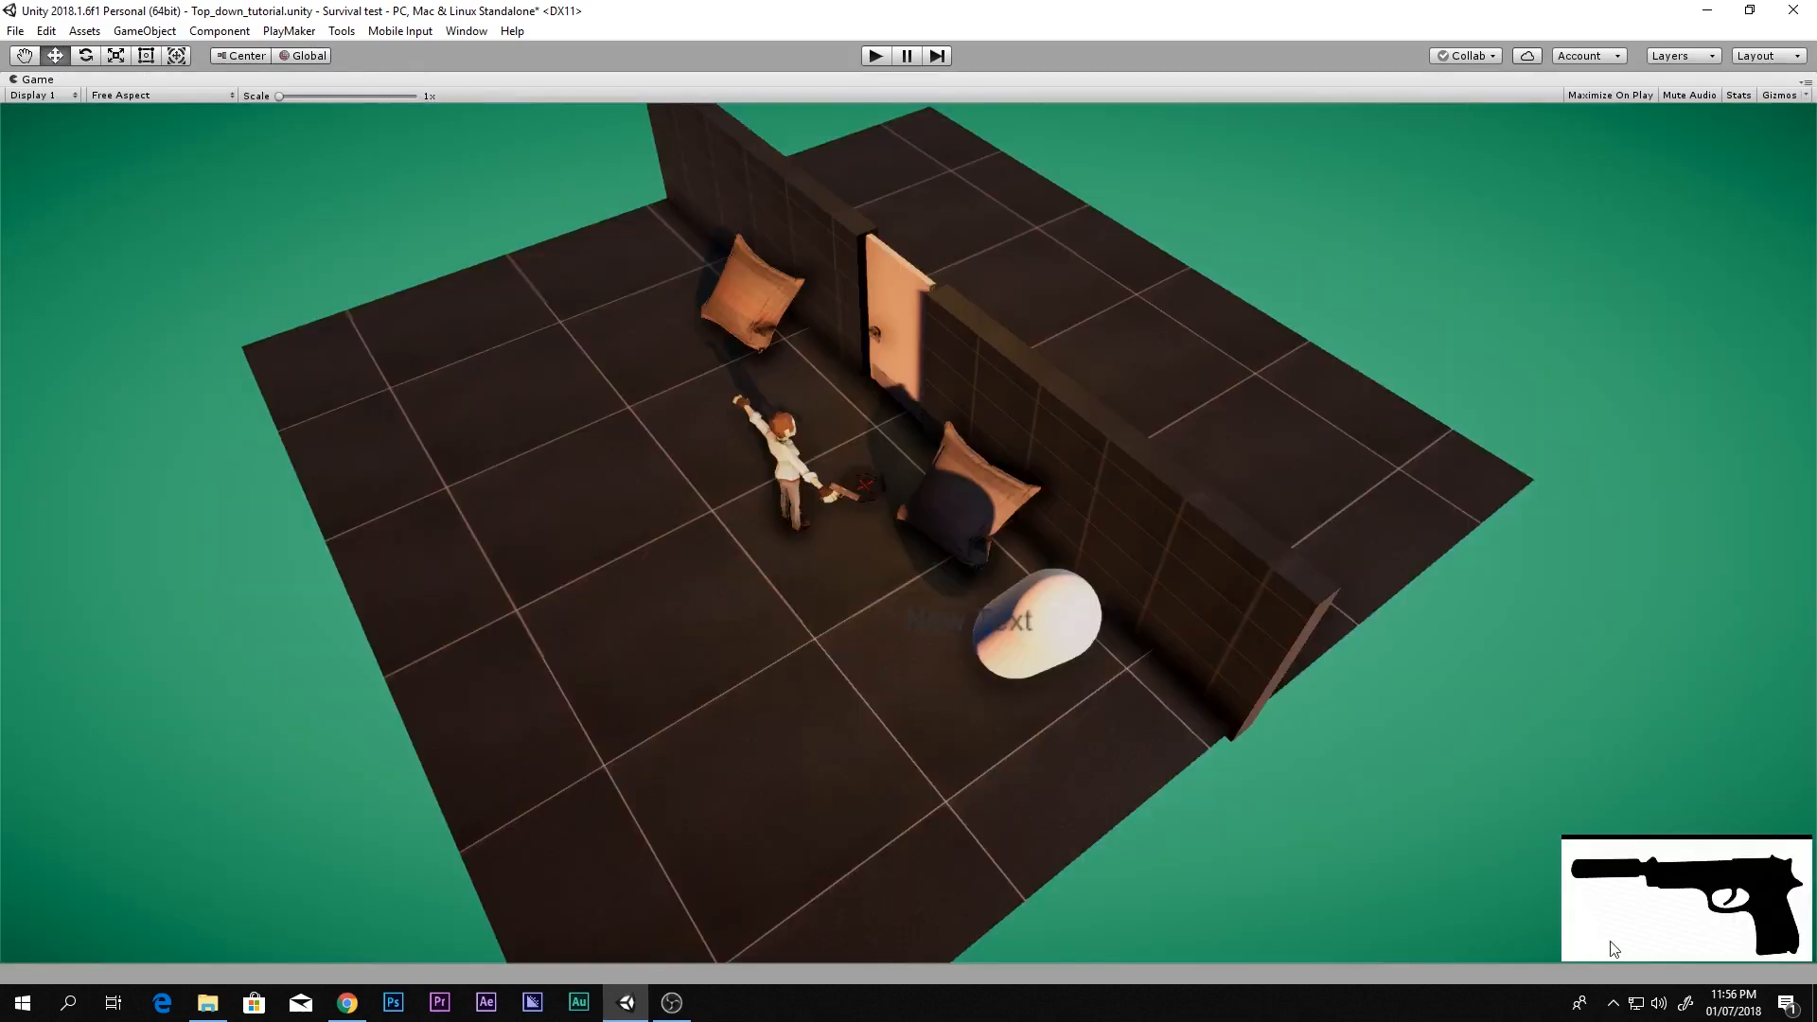
pyautogui.hotkey('shift', 'space')
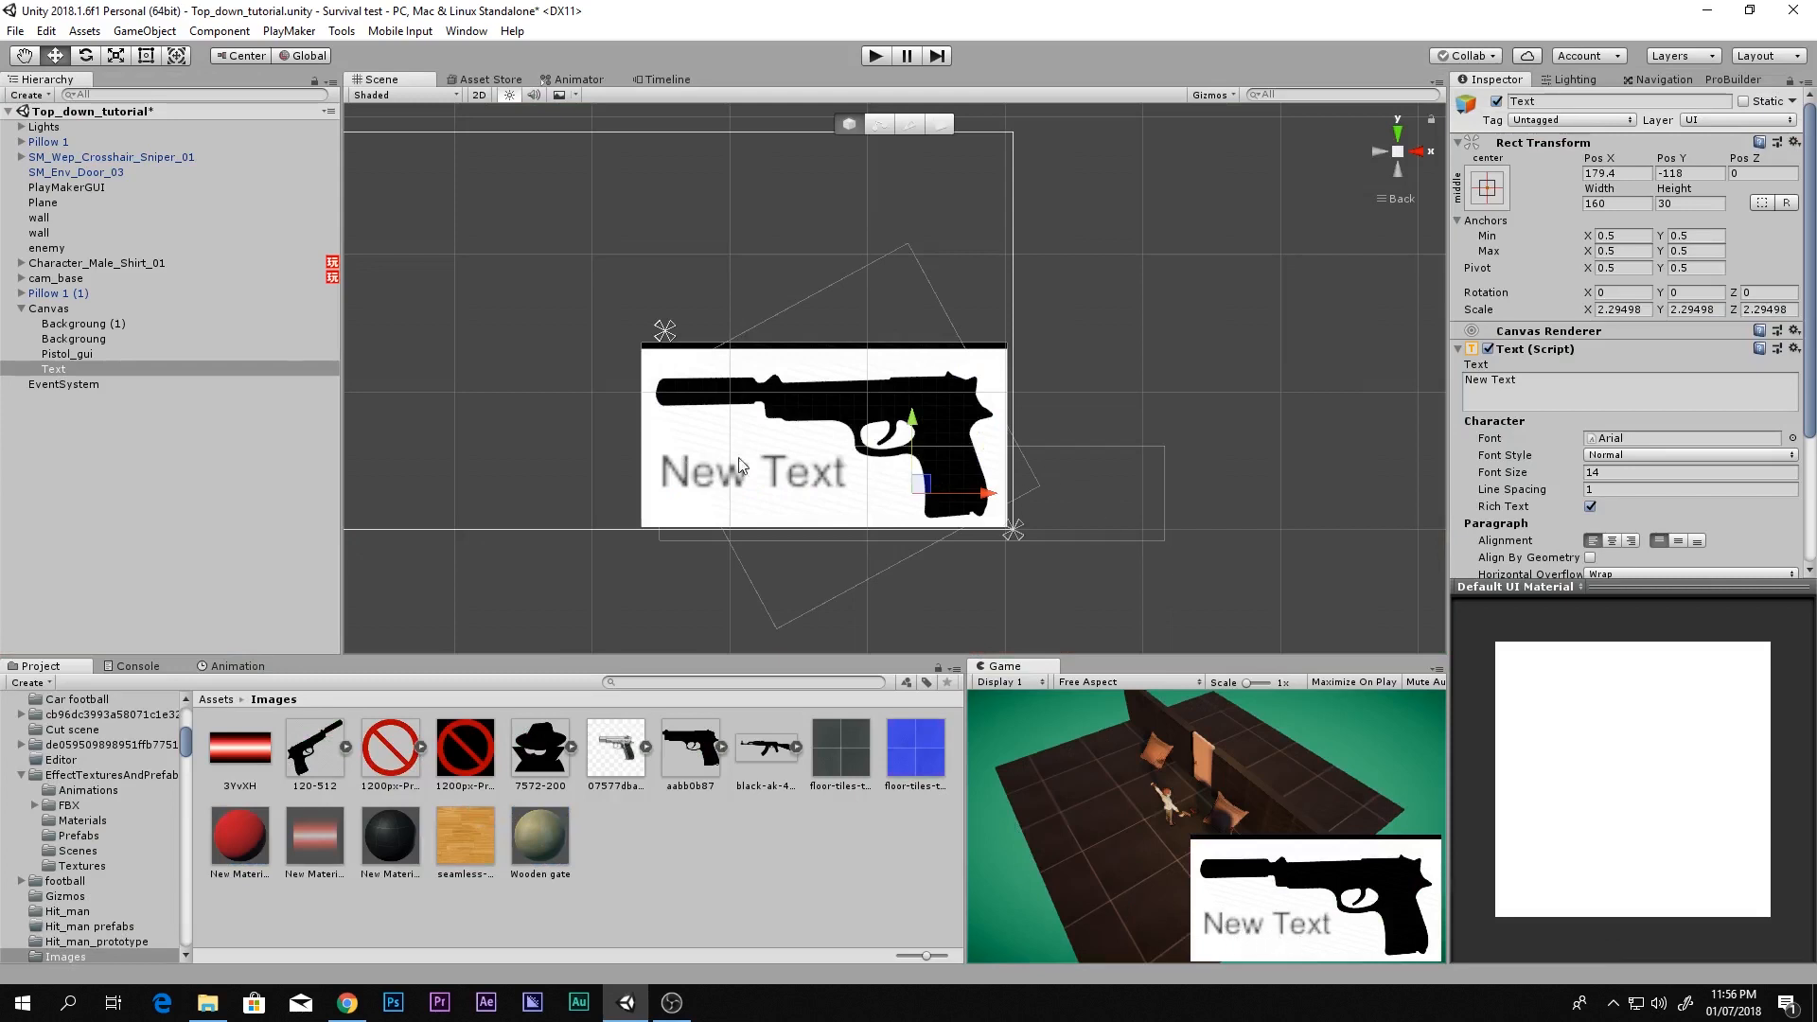
# Delete the standard Text element from Canvas
pyautogui.click(92, 370)
pyautogui.press('Delete')
pyautogui.rightClick(62, 309)
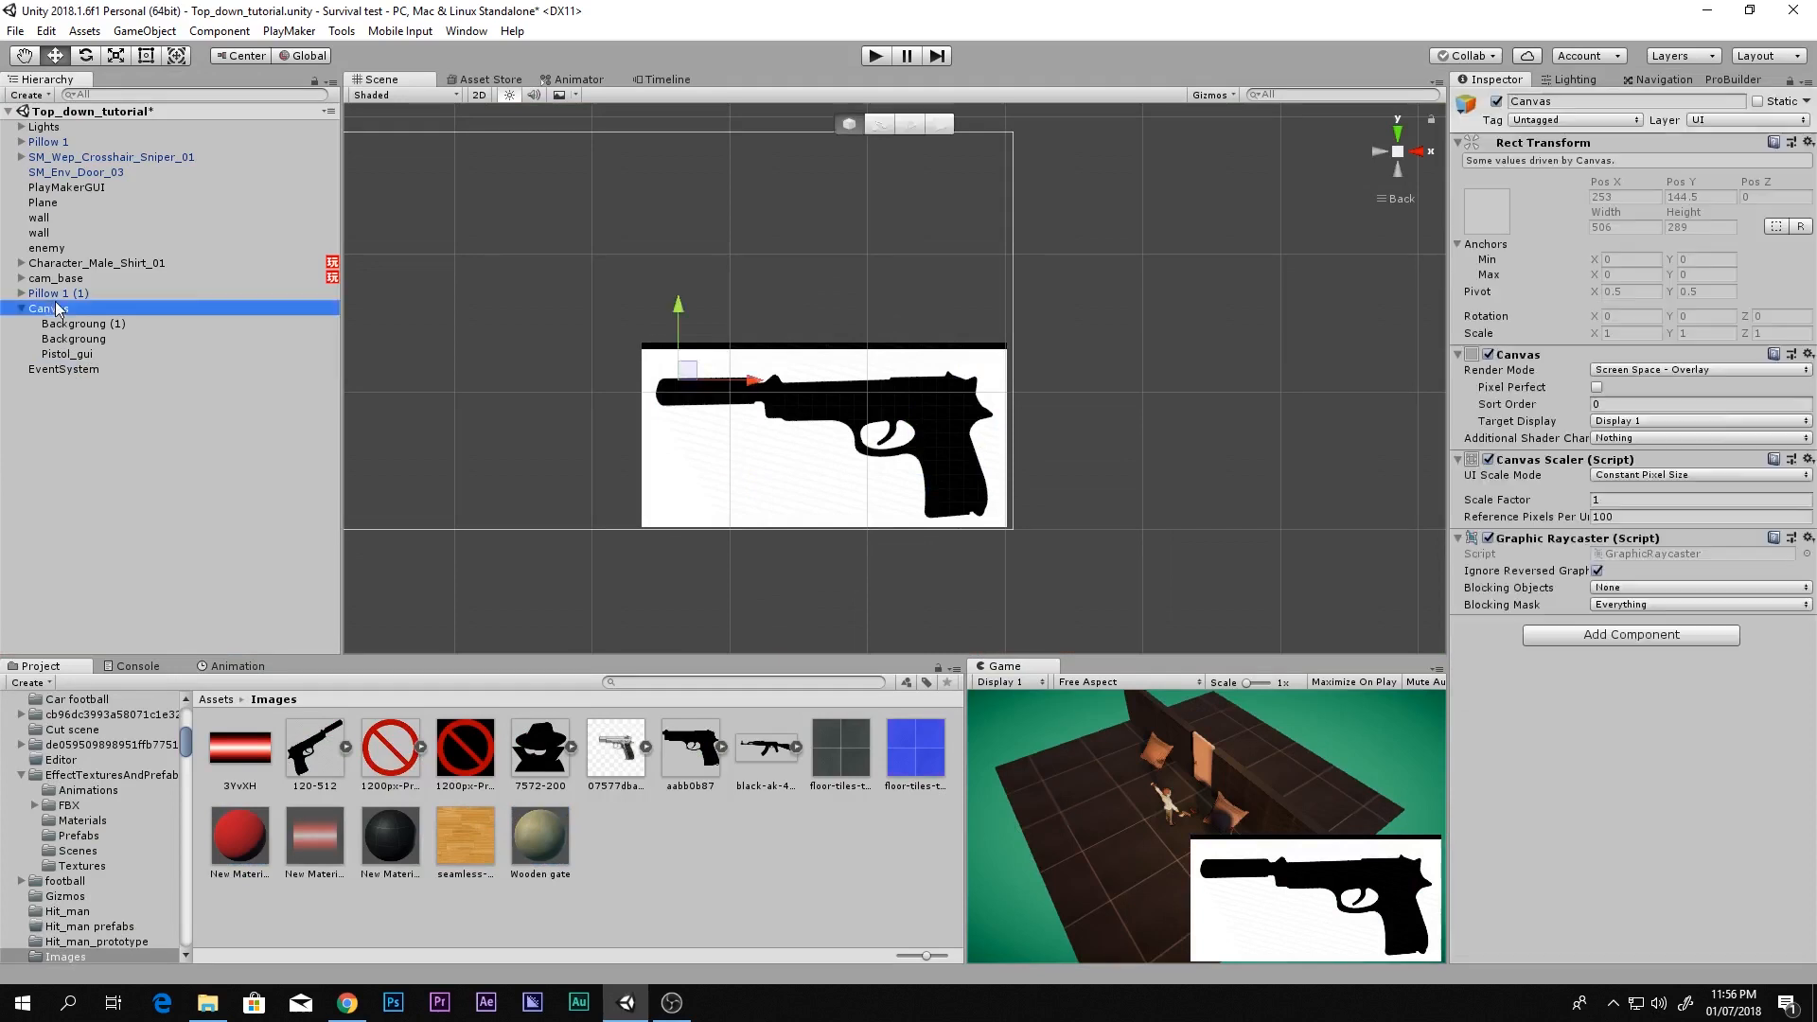
pyautogui.click(436, 164)
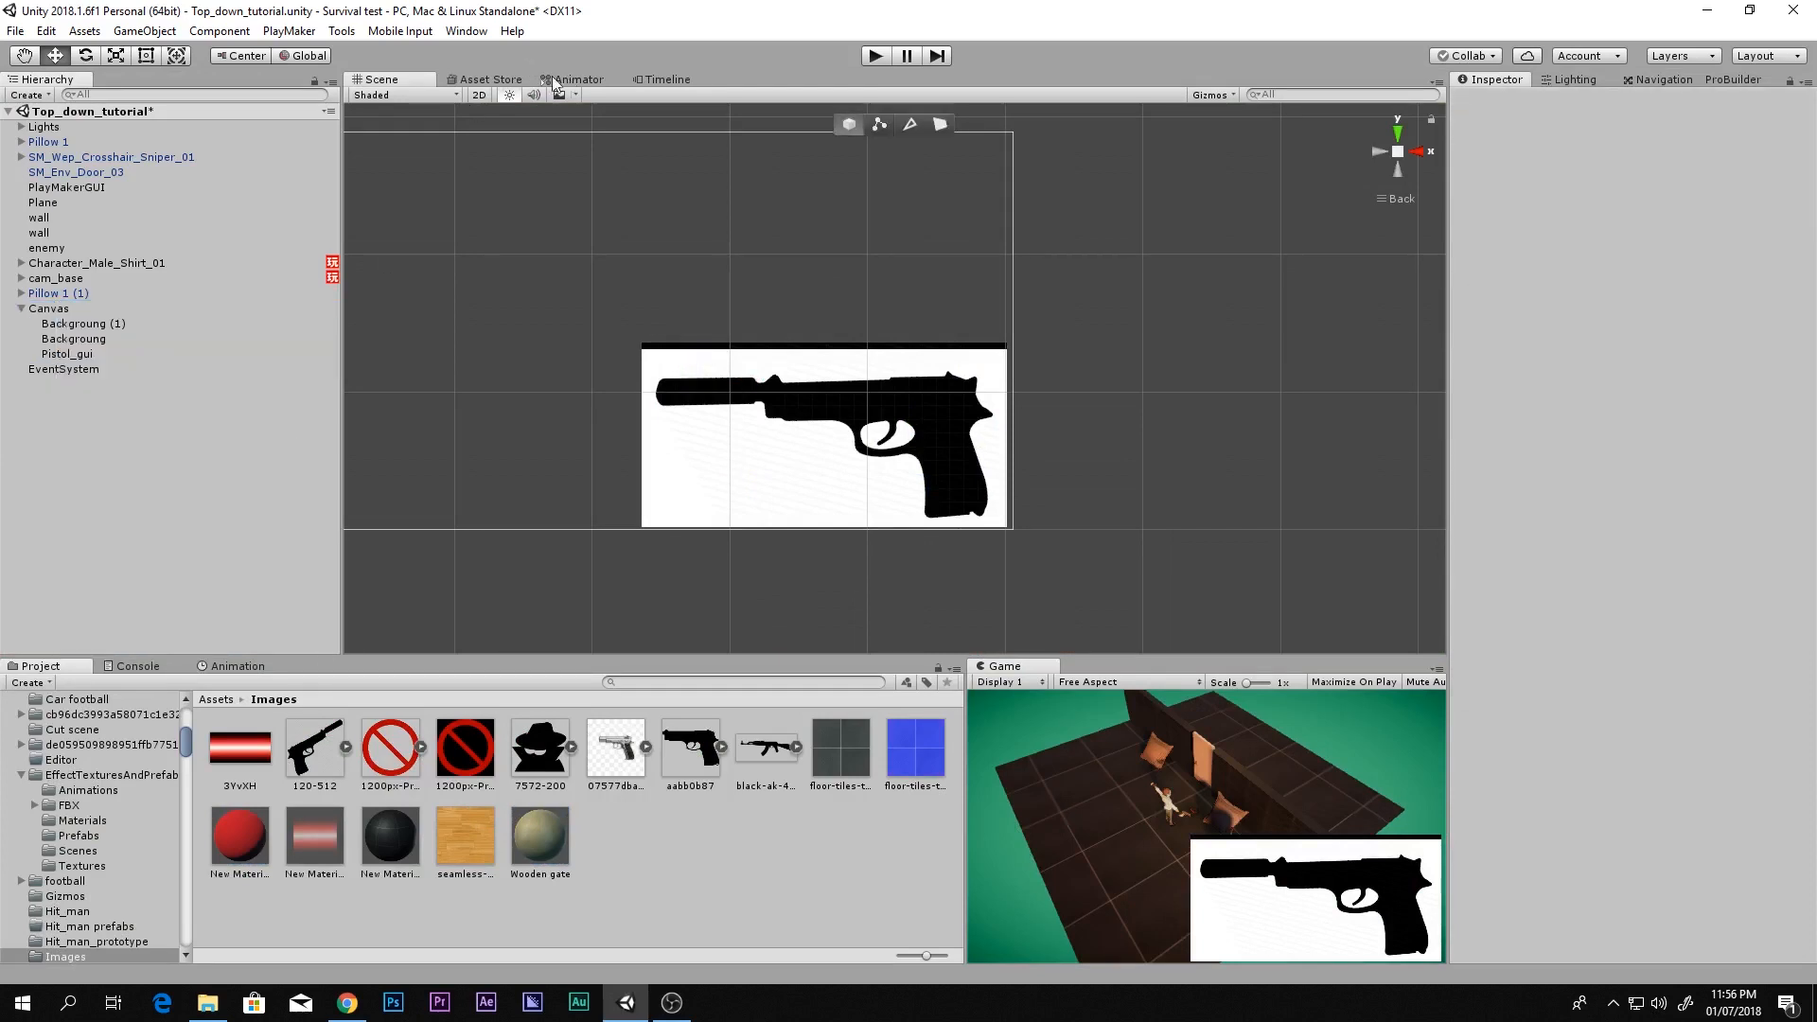
# Search the Asset Store for "text mesh pro", then return to the Scene view
pyautogui.click(511, 79)
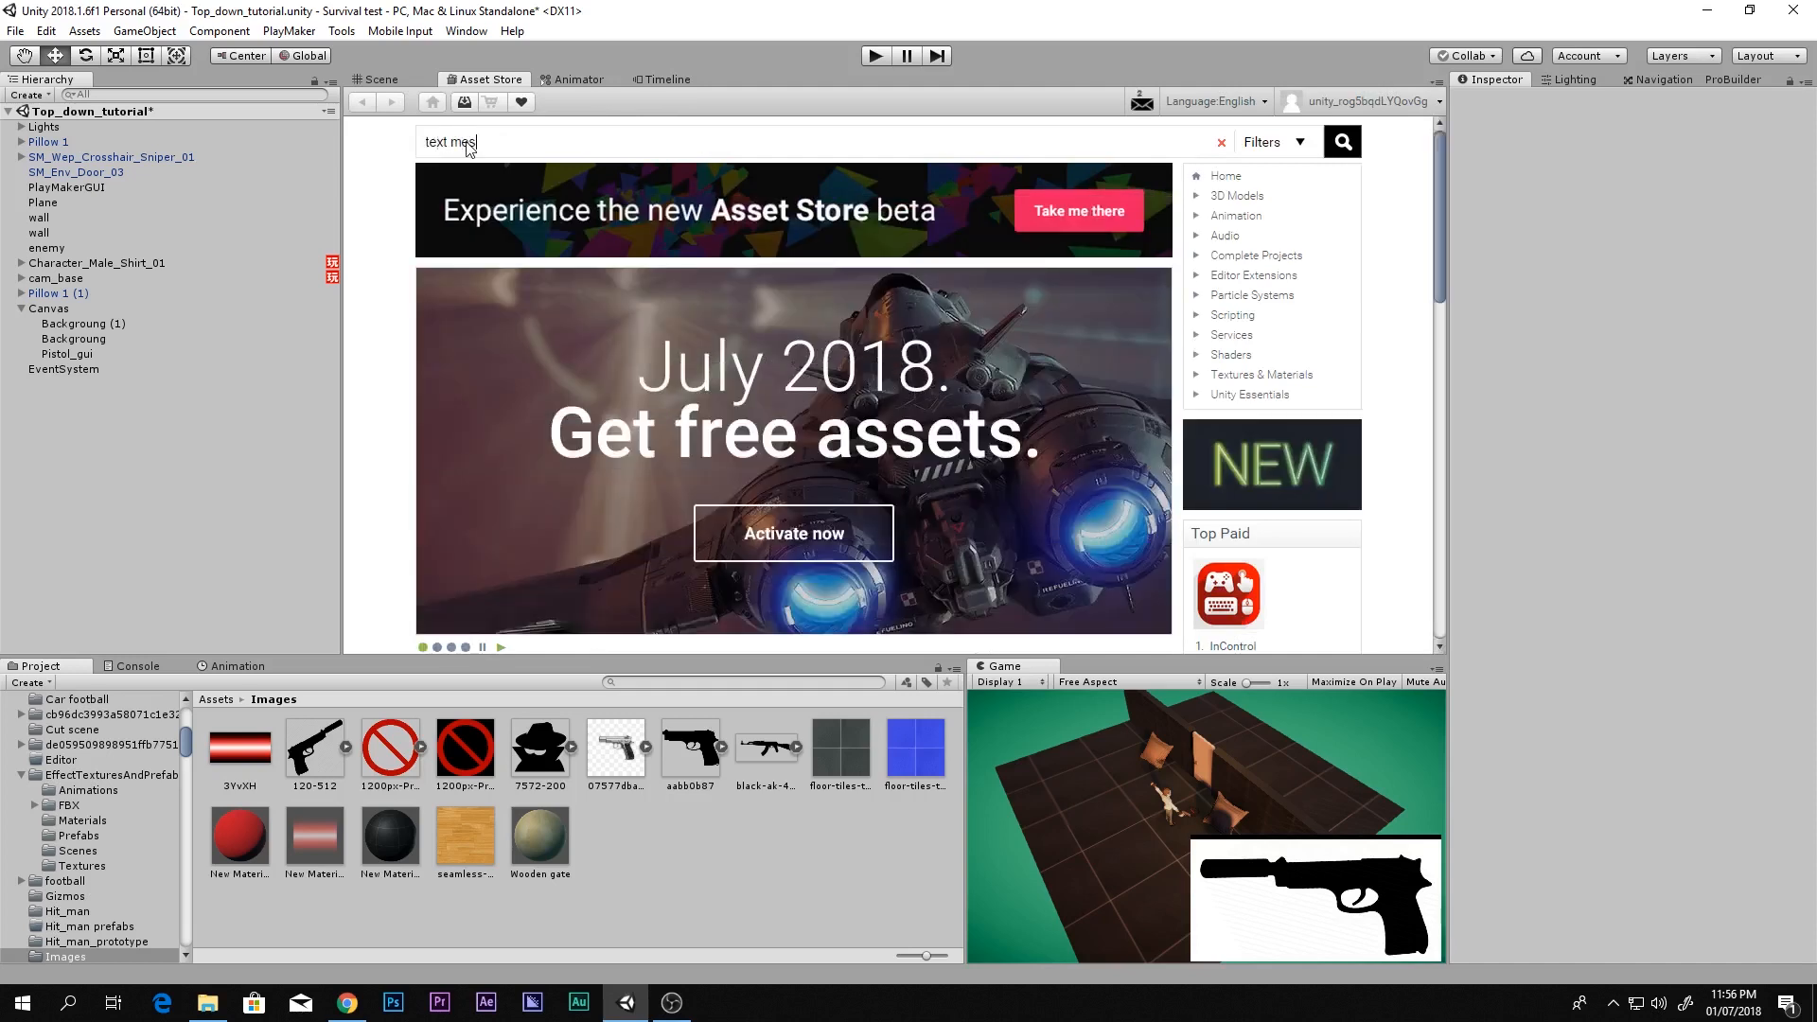
pyautogui.write('ro')
pyautogui.press('Return')
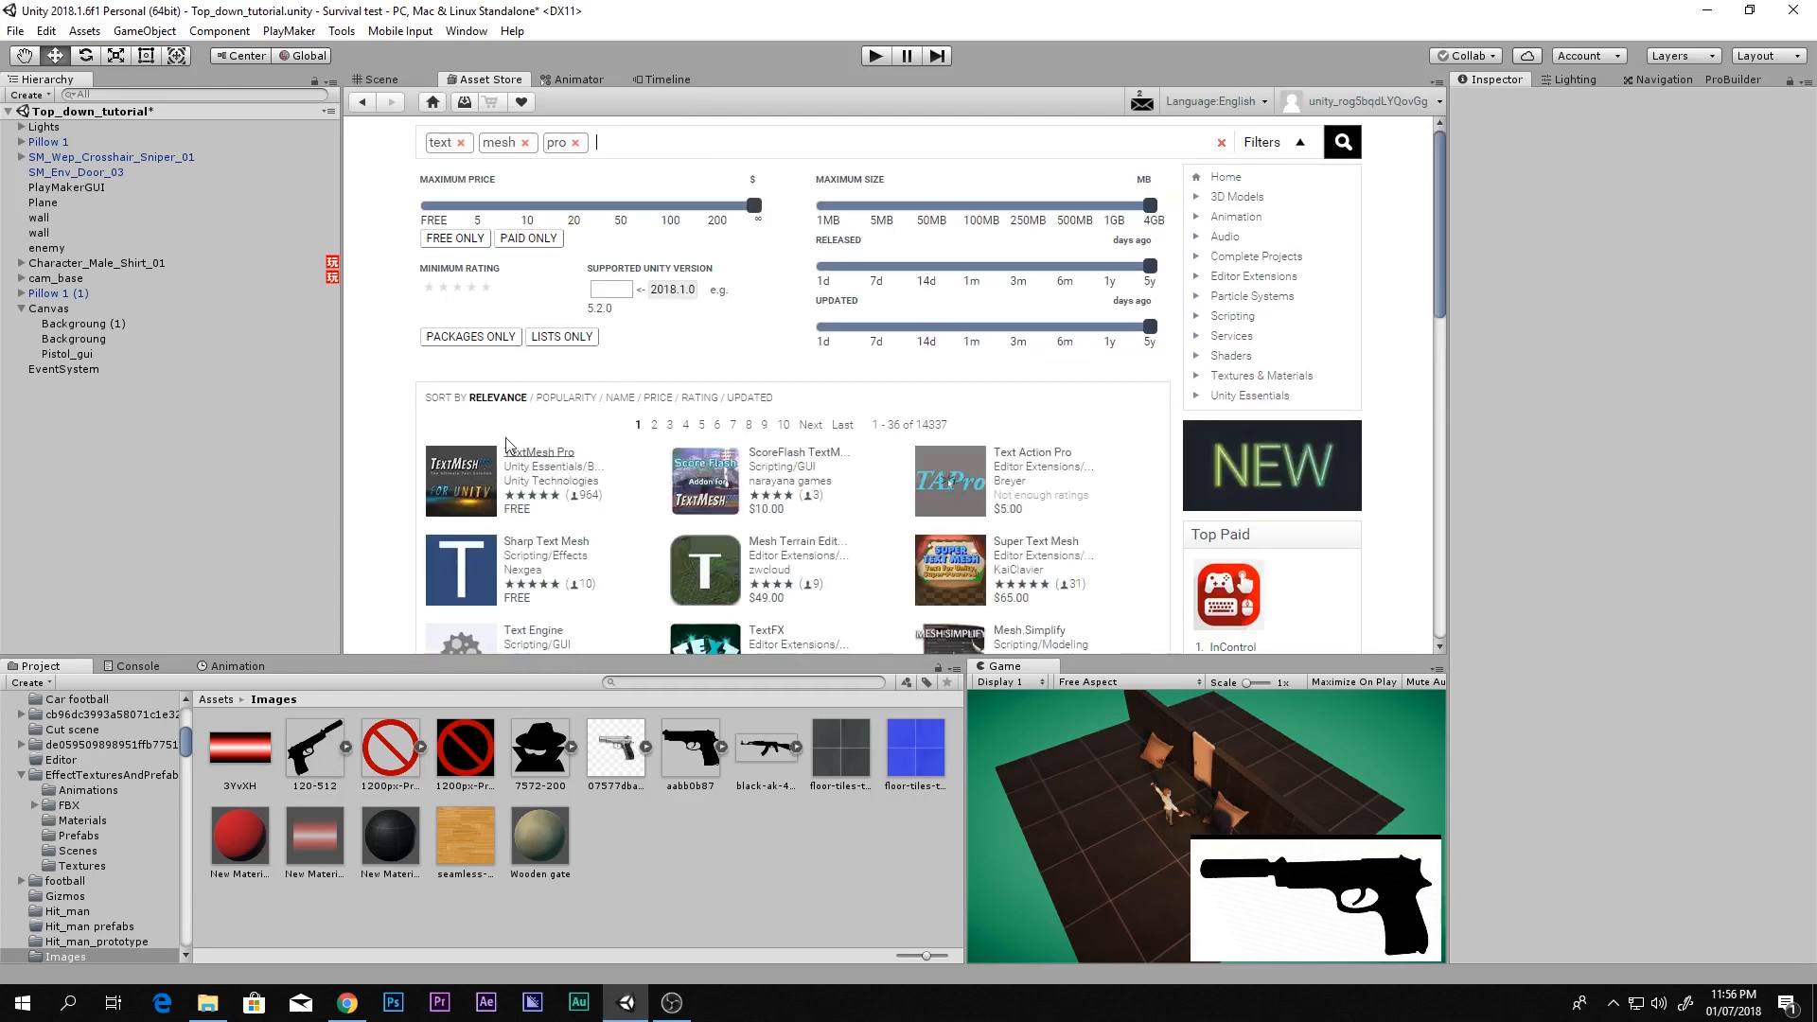
pyautogui.click(375, 78)
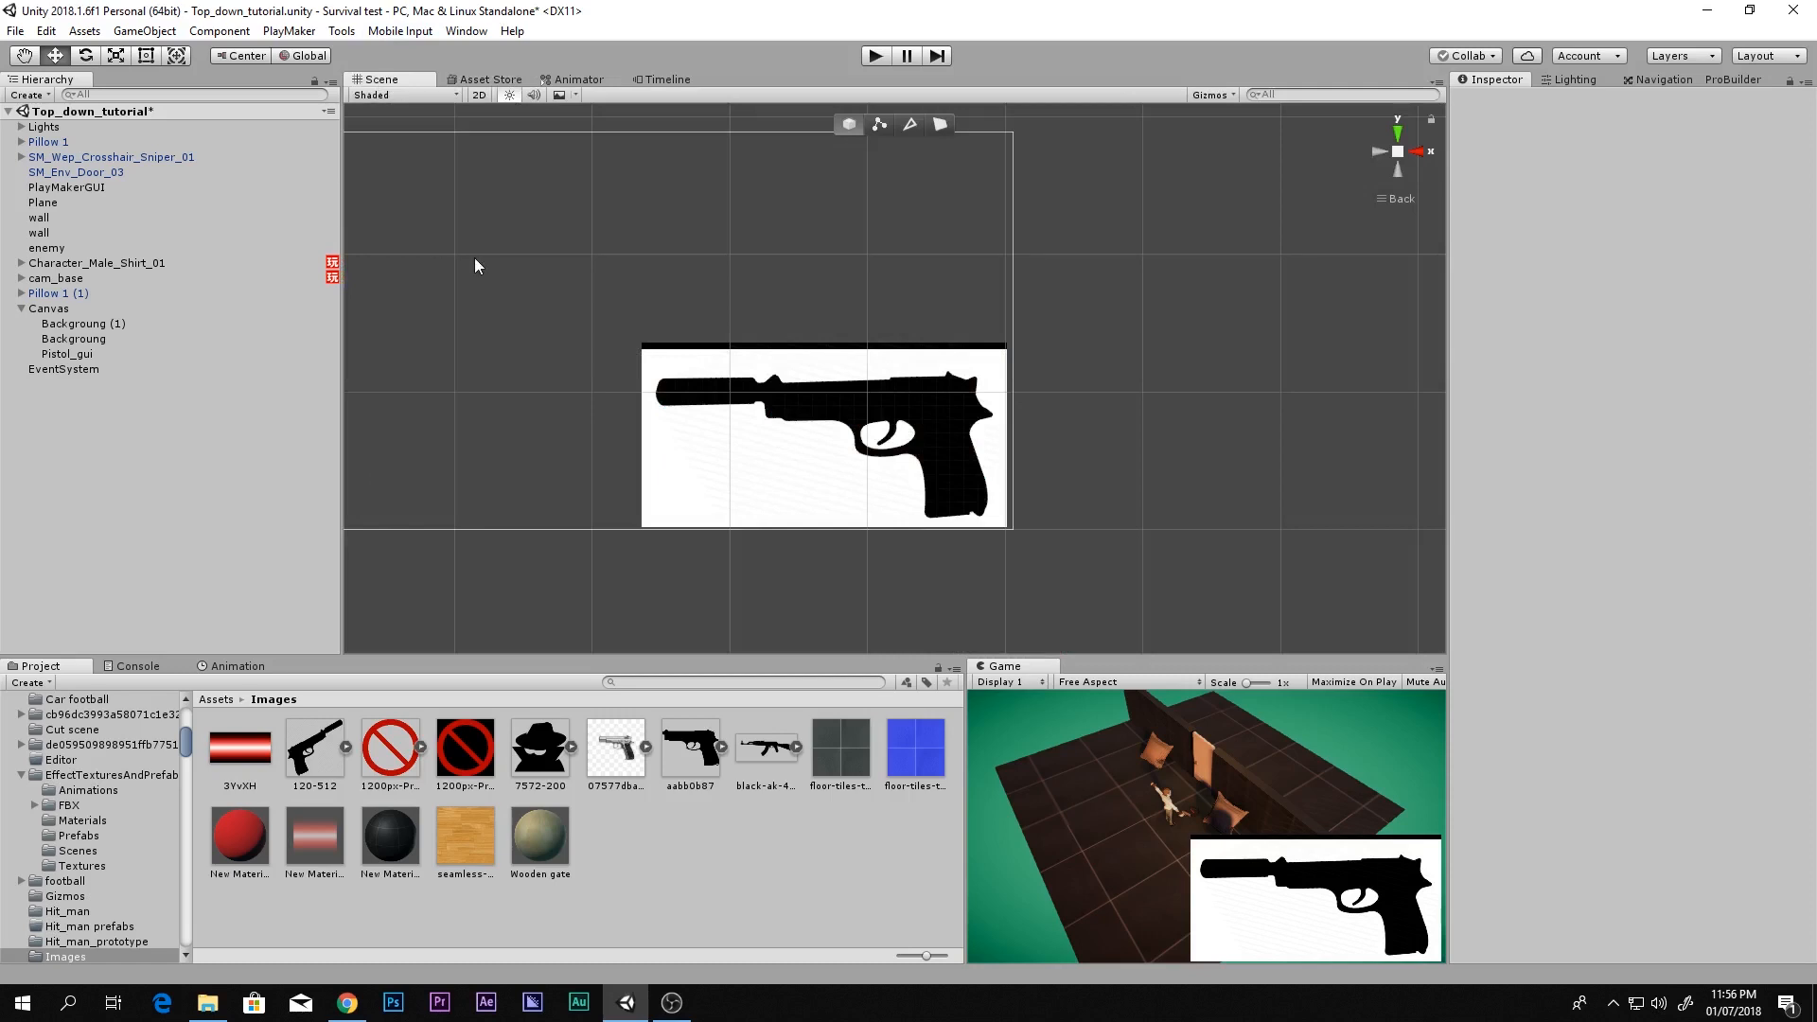
# Add a TextMeshPro text element under Canvas and move it to about X 93.1, Y -118, below the pistol barrel
pyautogui.rightClick(61, 313)
pyautogui.moveTo(197, 517)
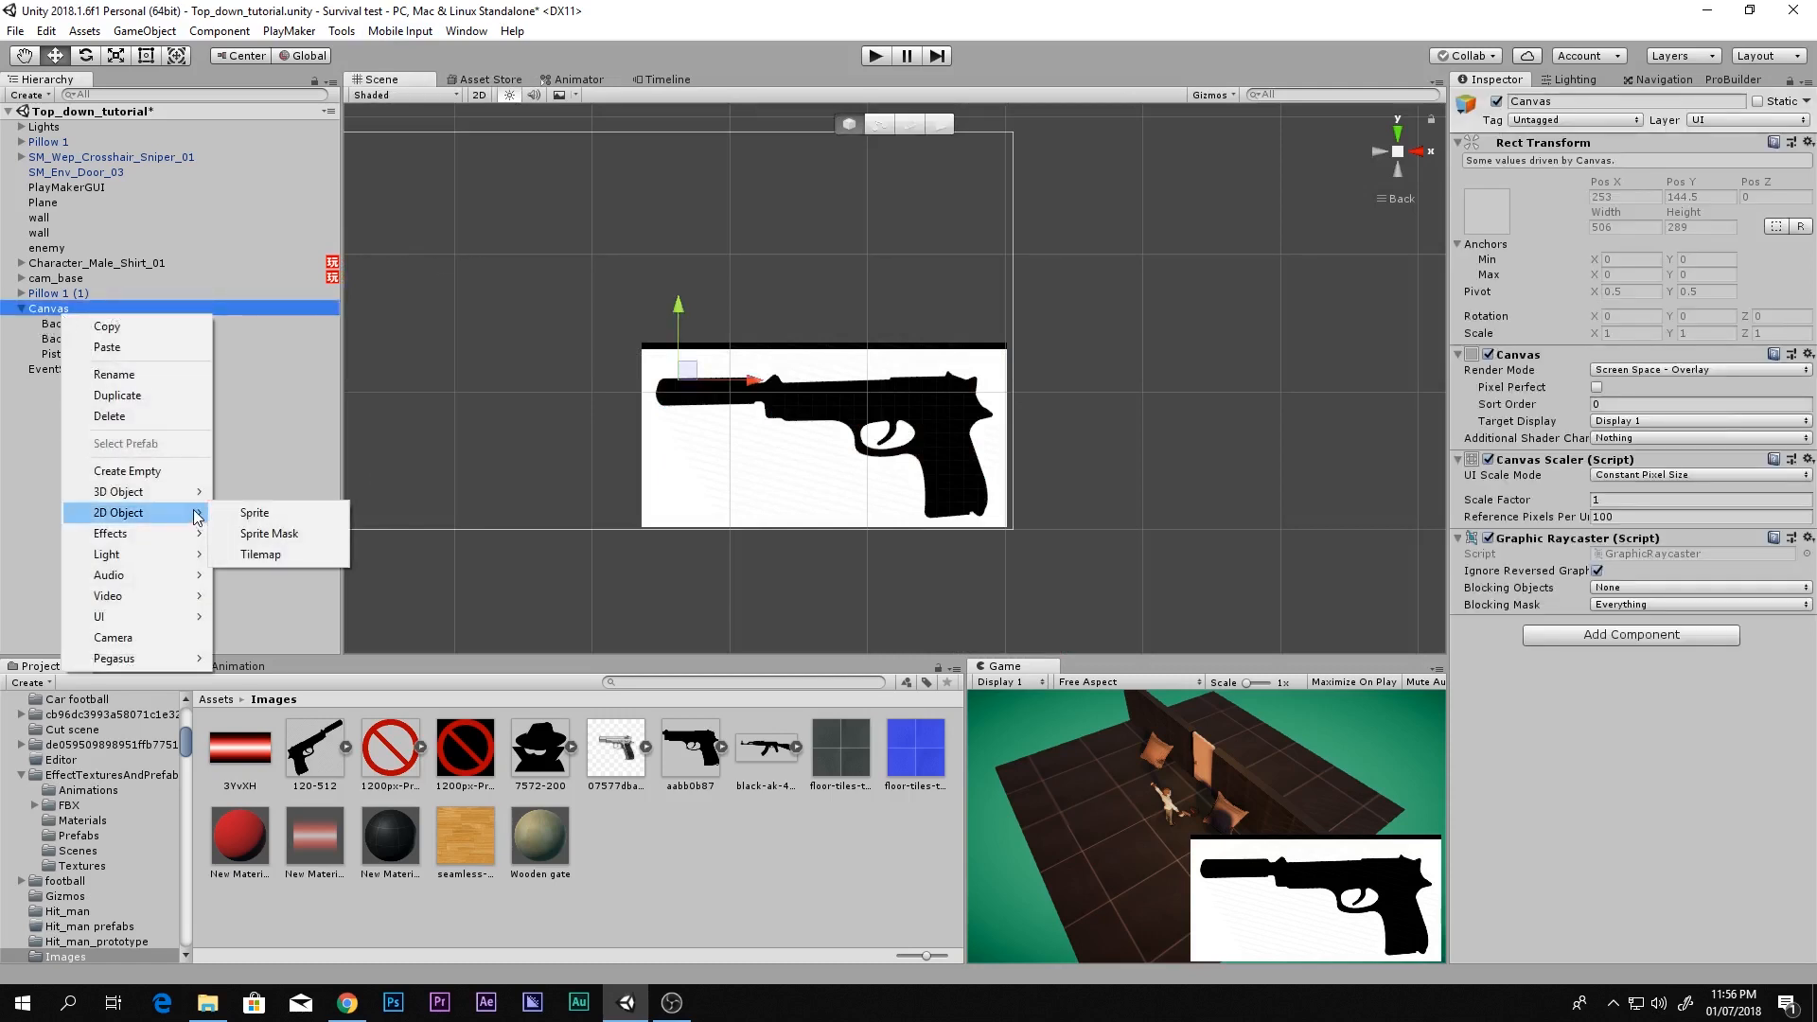
pyautogui.moveTo(176, 617)
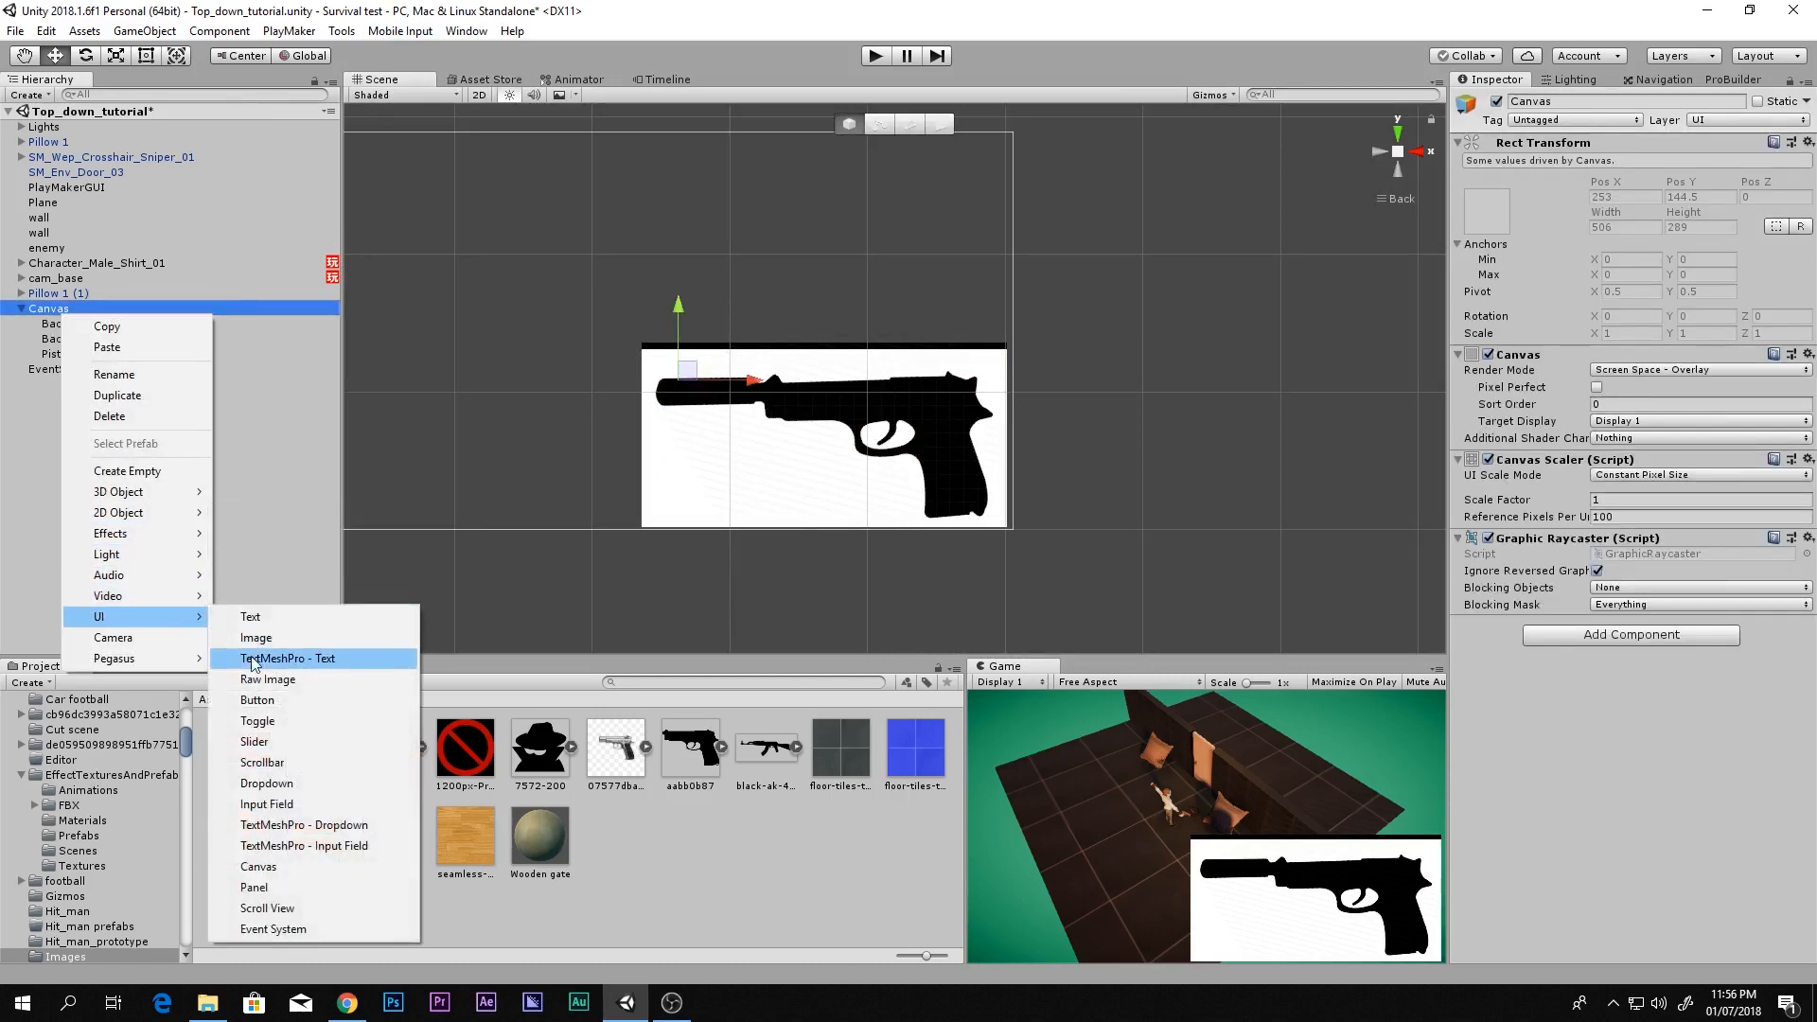
pyautogui.click(258, 663)
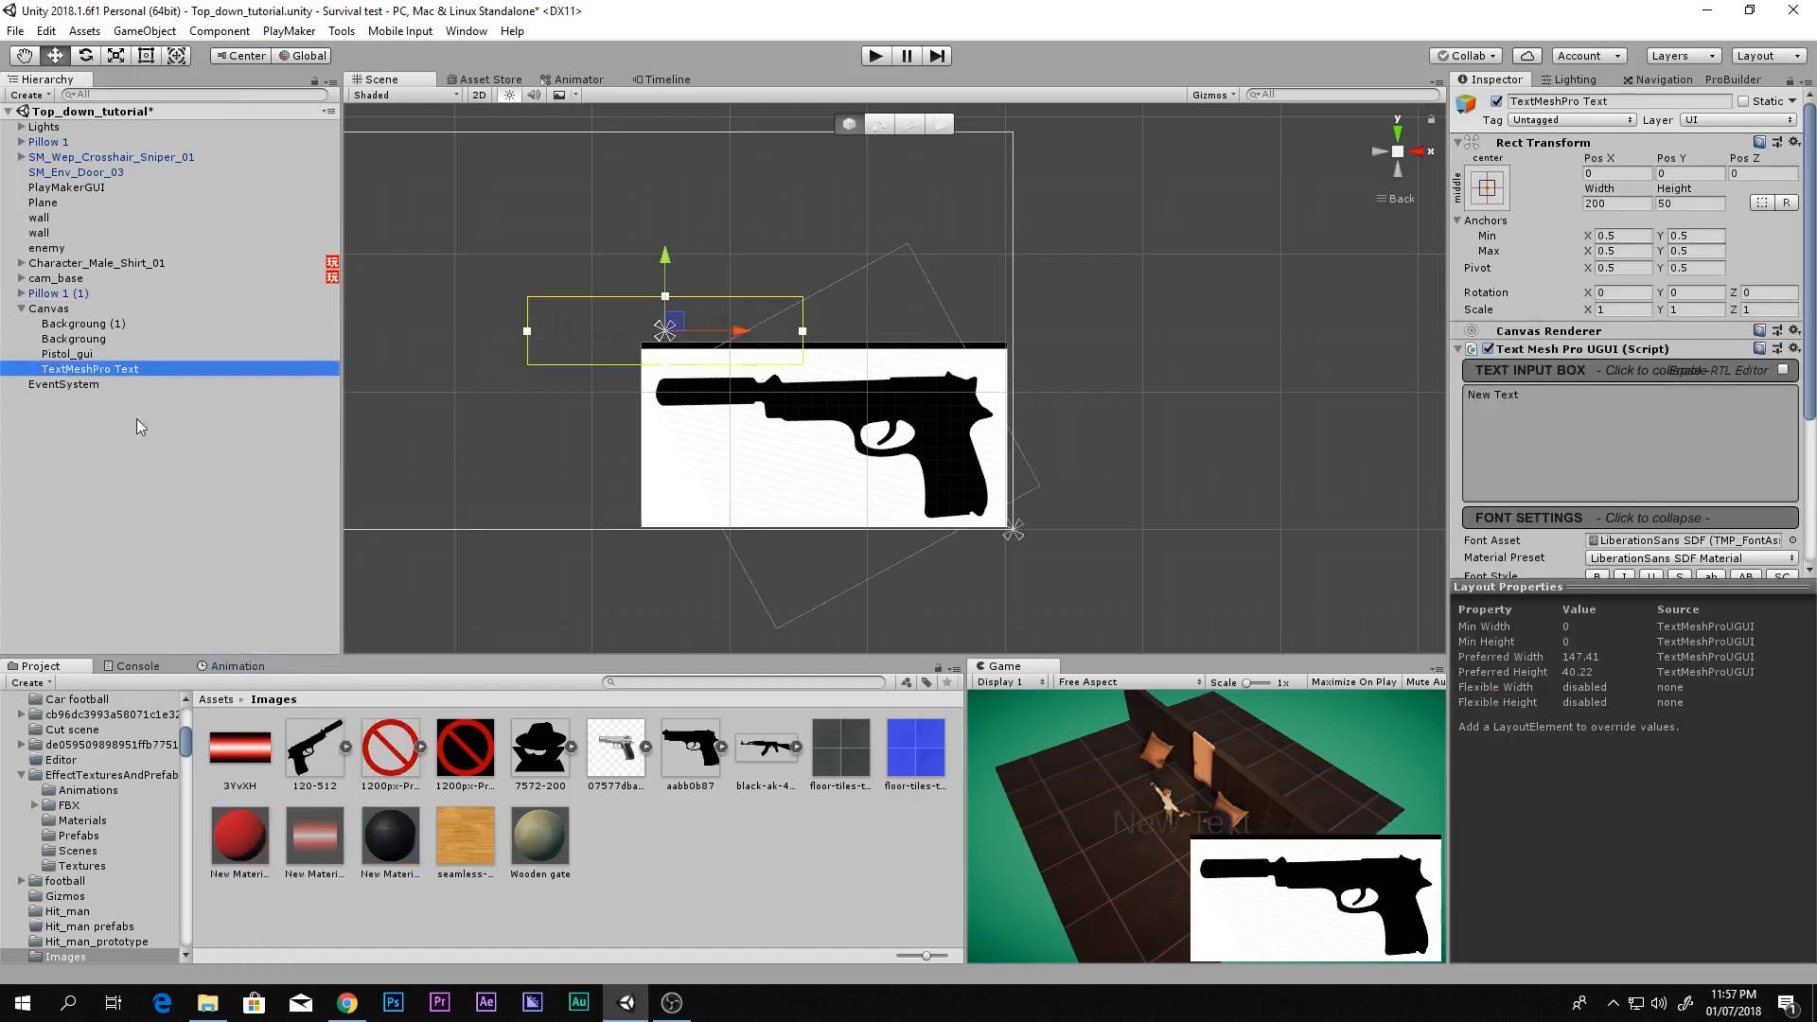
pyautogui.moveTo(673, 323); pyautogui.dragTo(803, 487)
pyautogui.hotkey('shift', 'space')
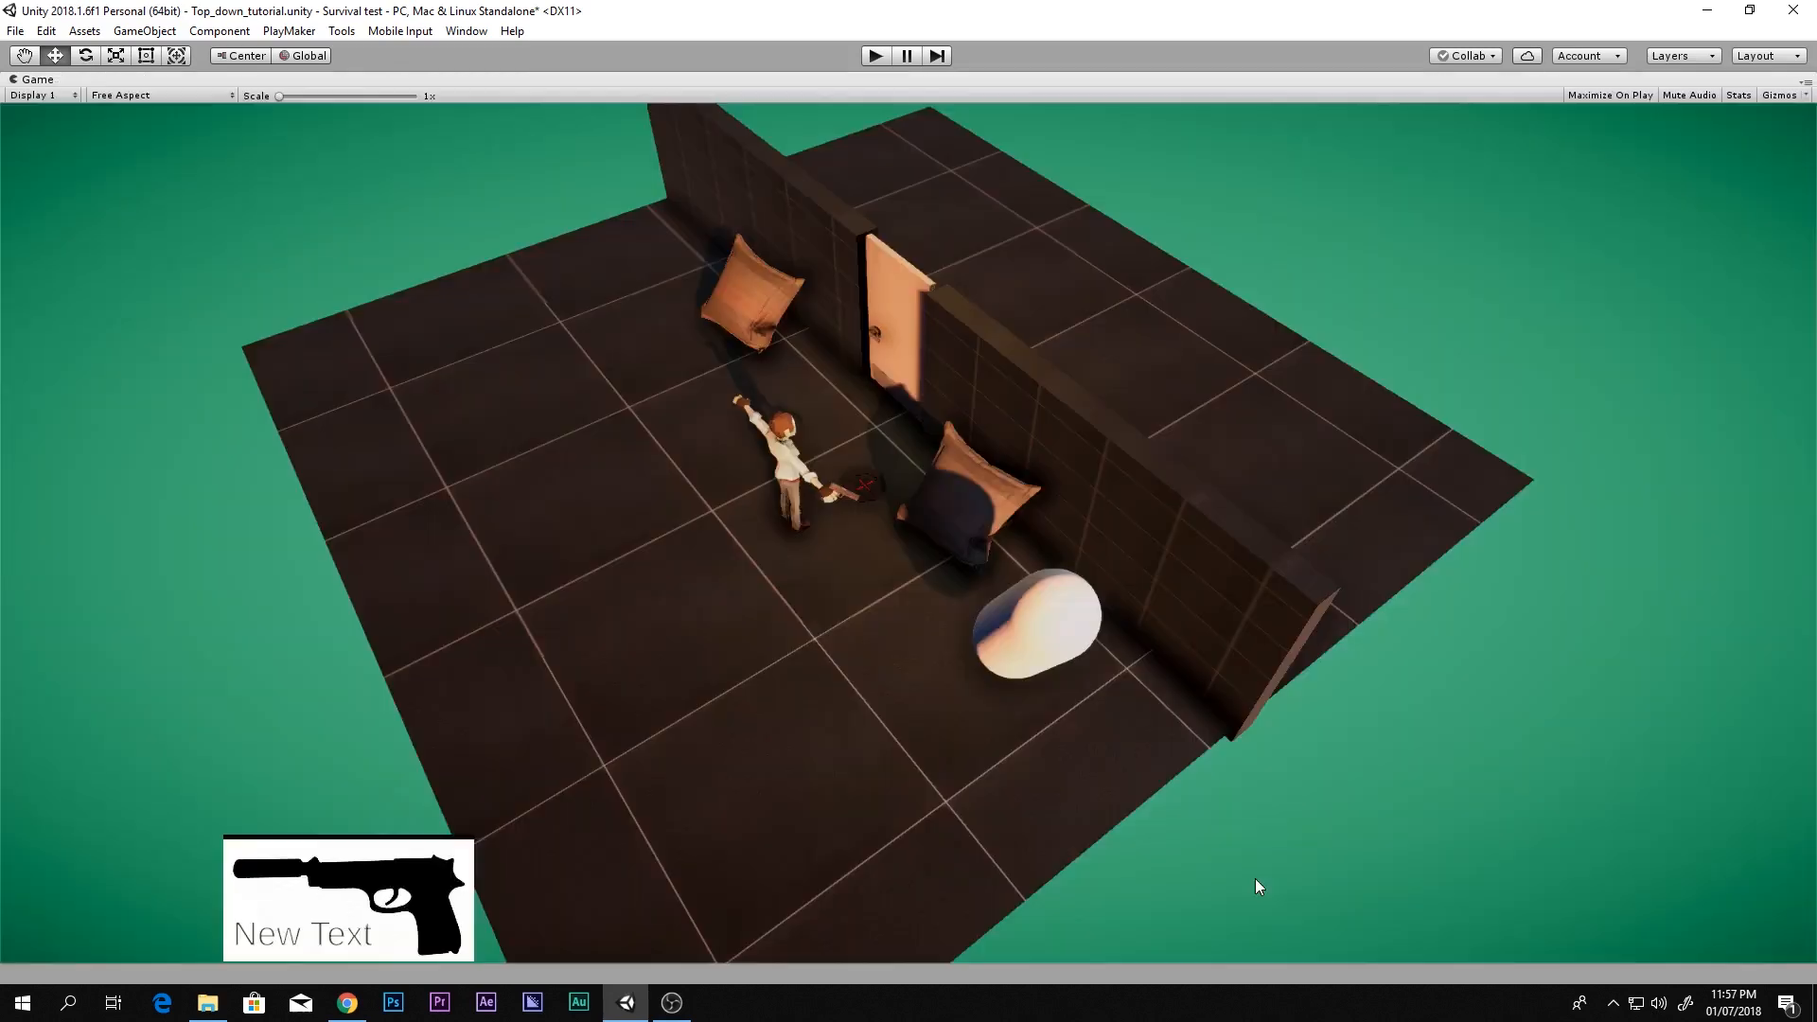
pyautogui.hotkey('shift', 'space')
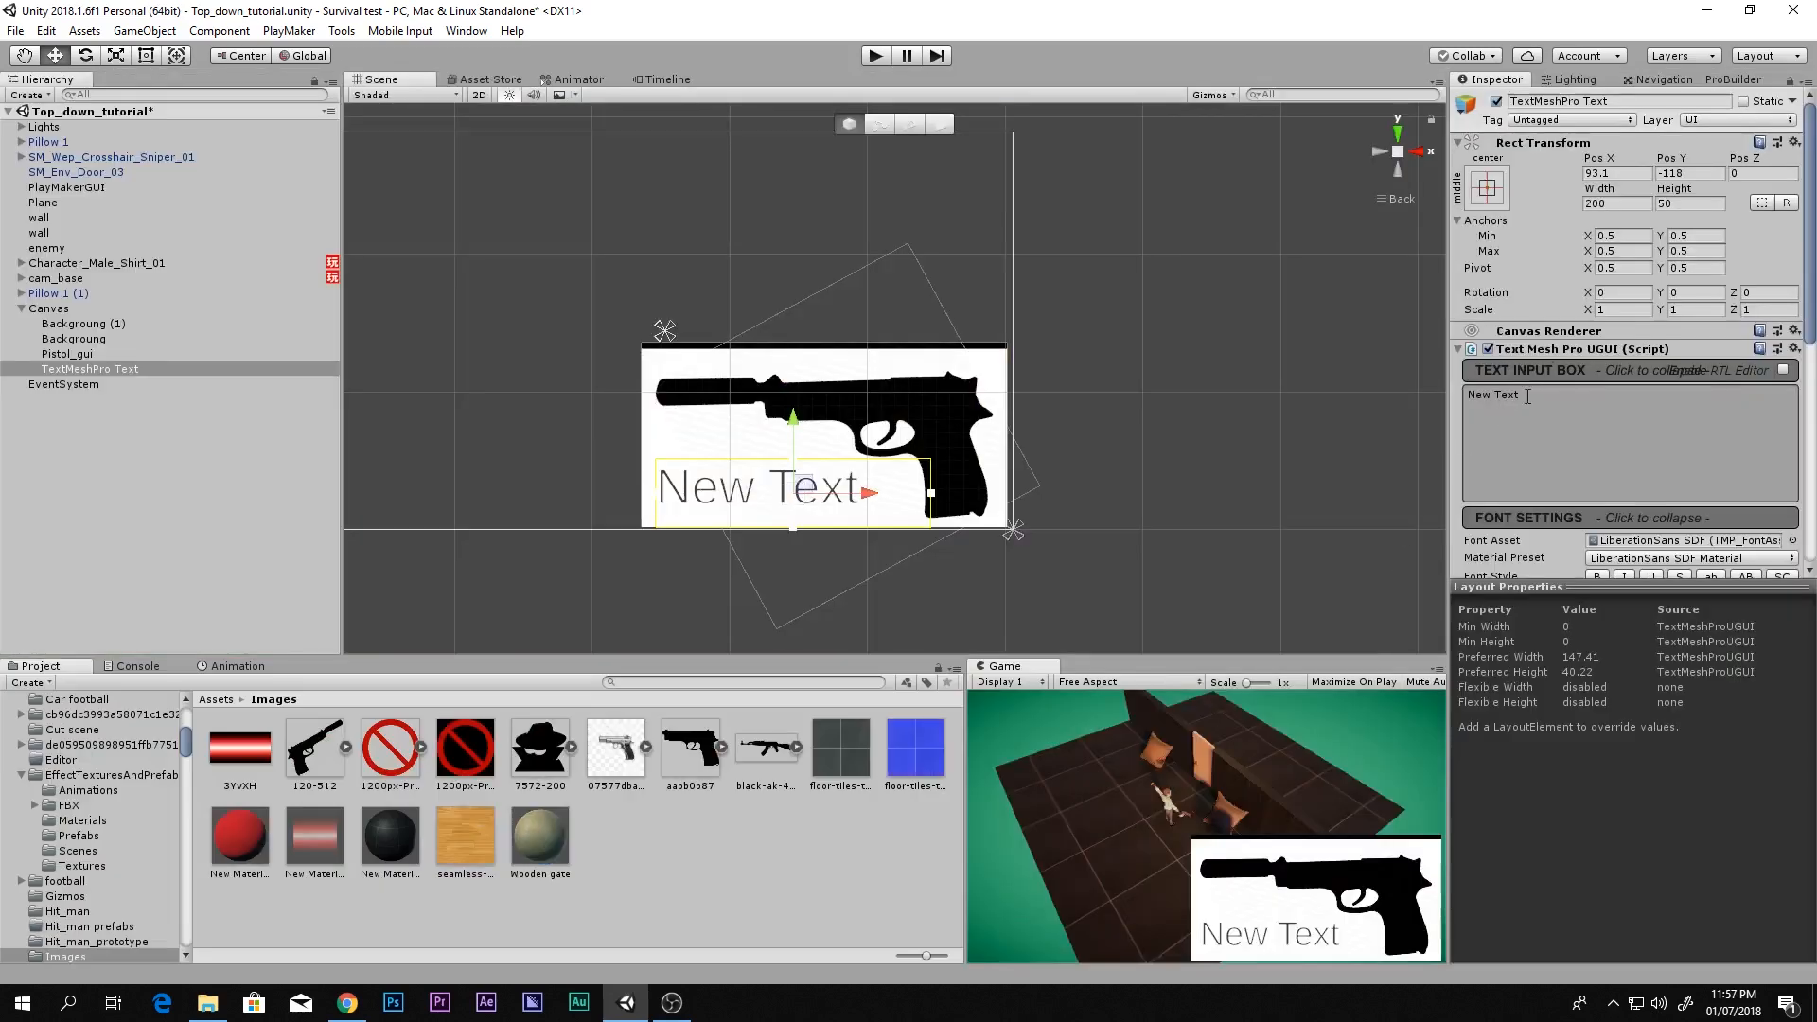
# Anchor the TextMeshPro text to the canvas's bottom-right corner and check its placement in the enlarged Game view
pyautogui.click(1488, 188)
pyautogui.click(1636, 419)
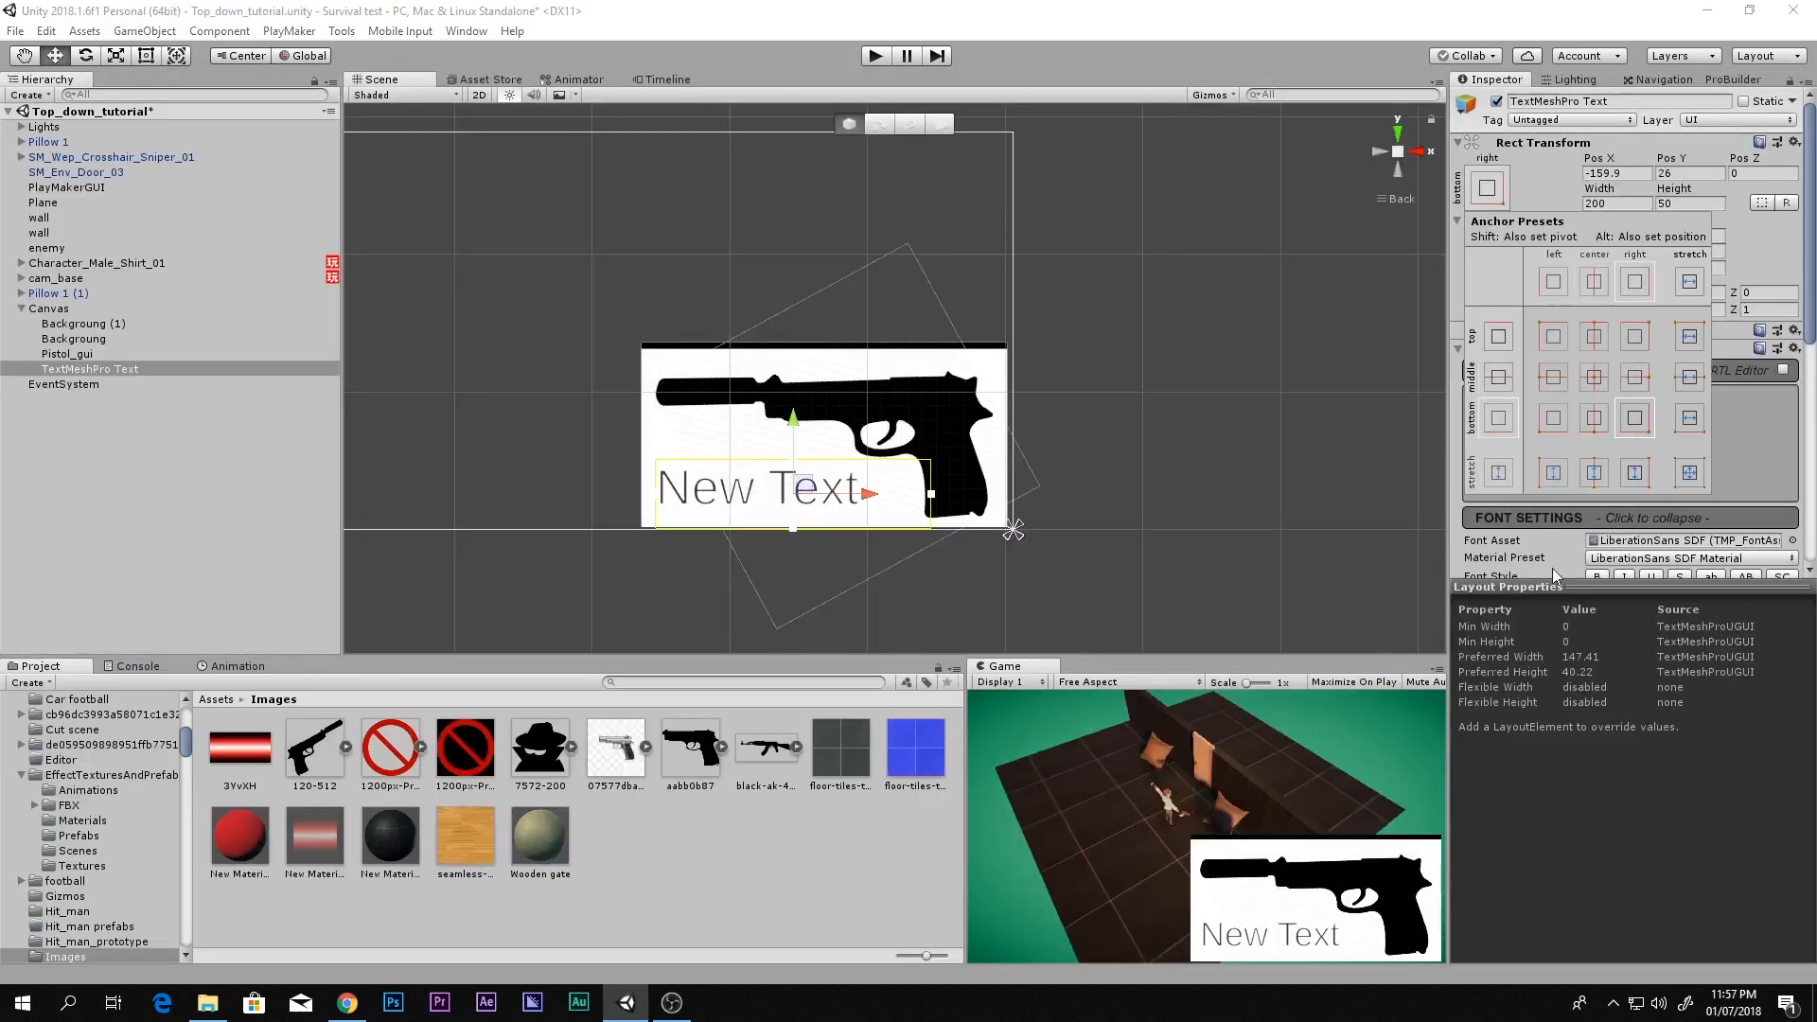
pyautogui.hotkey('shift', 'space')
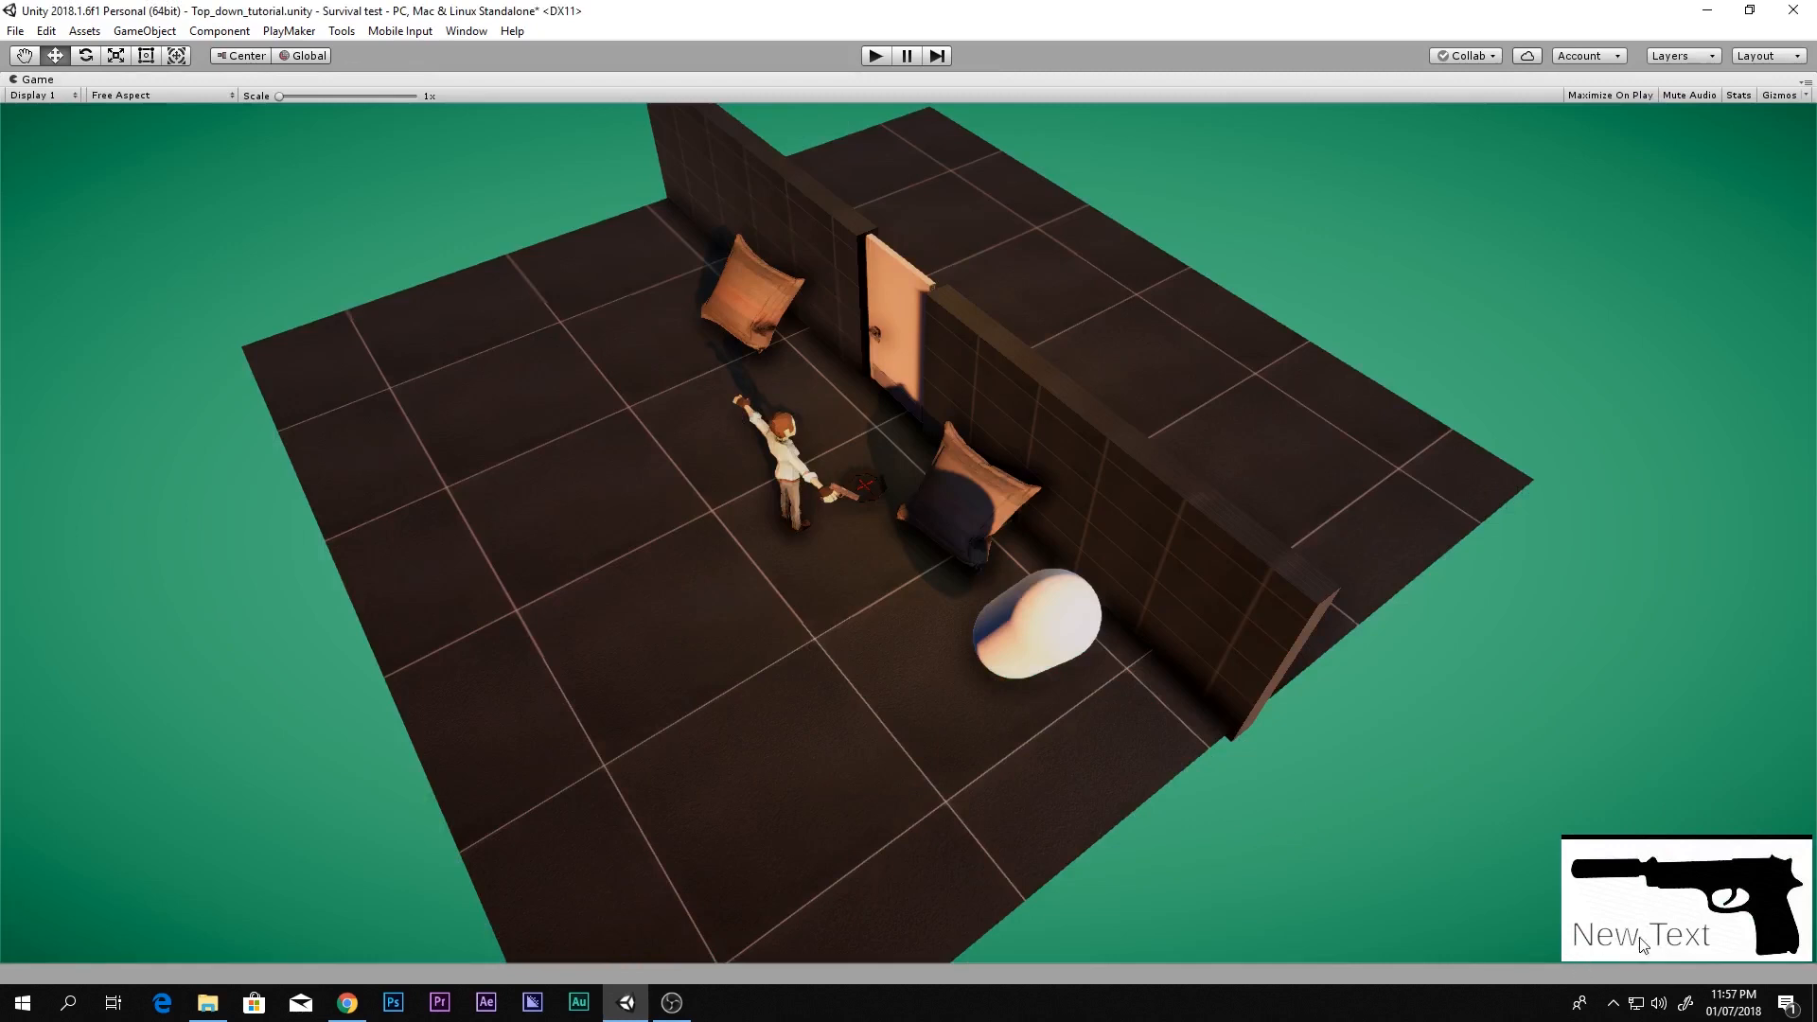
pyautogui.hotkey('shift', 'space')
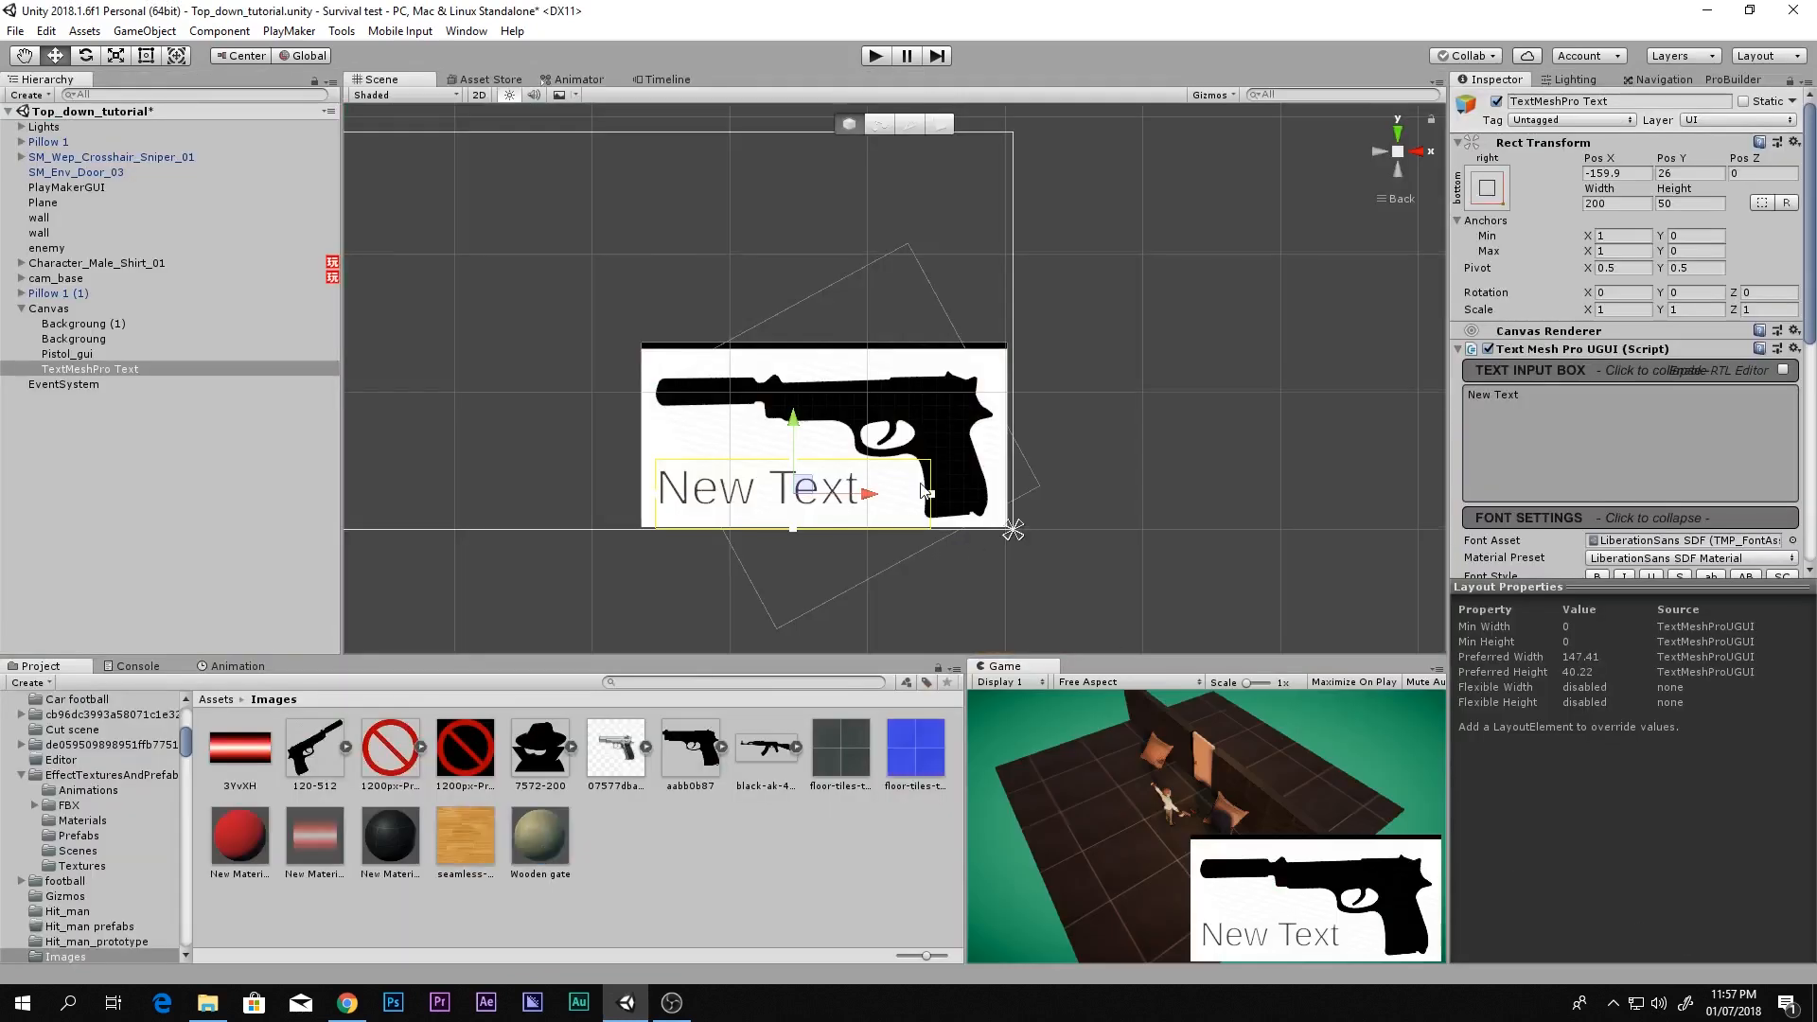
# Enlarge the TextMeshPro text to a scale of about 1.16 and shift it to about X -147.5
pyautogui.press('t')
pyautogui.moveTo(786, 461); pyautogui.dragTo(866, 466)
pyautogui.press('w')
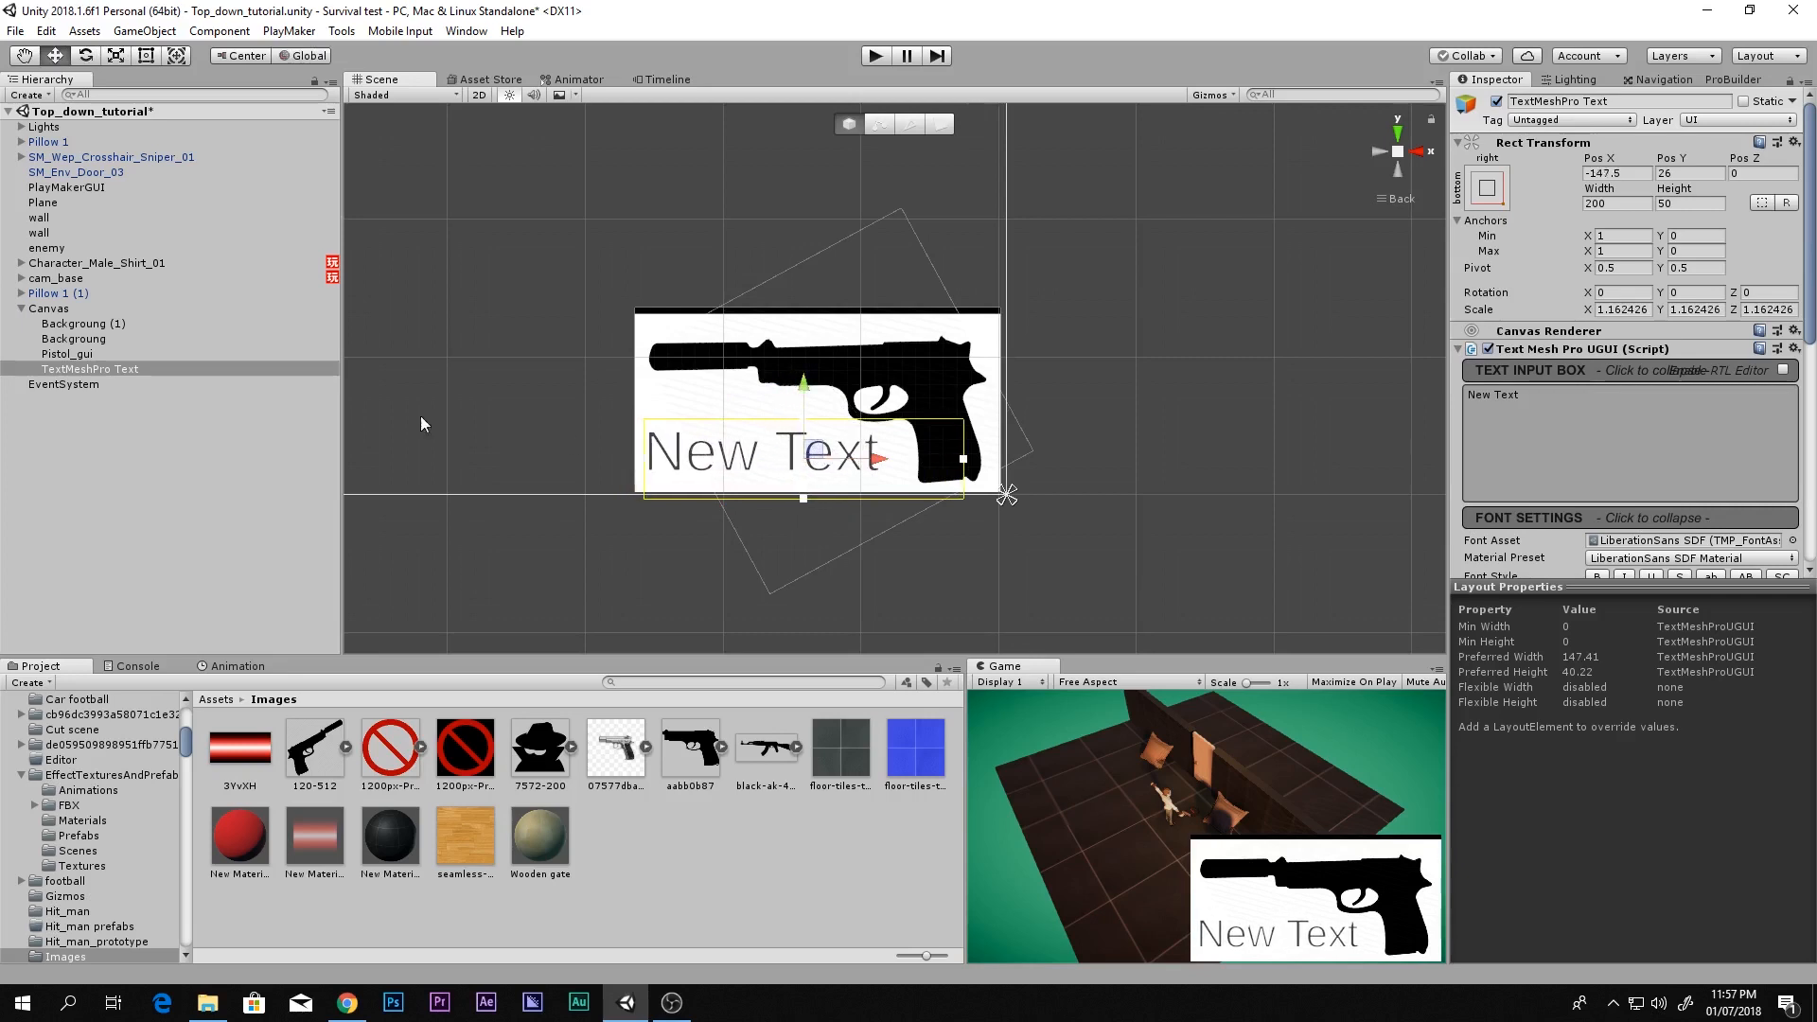
# Rename the TextMeshPro text object as Total_ammo
pyautogui.click(1539, 399)
pyautogui.click(1573, 100)
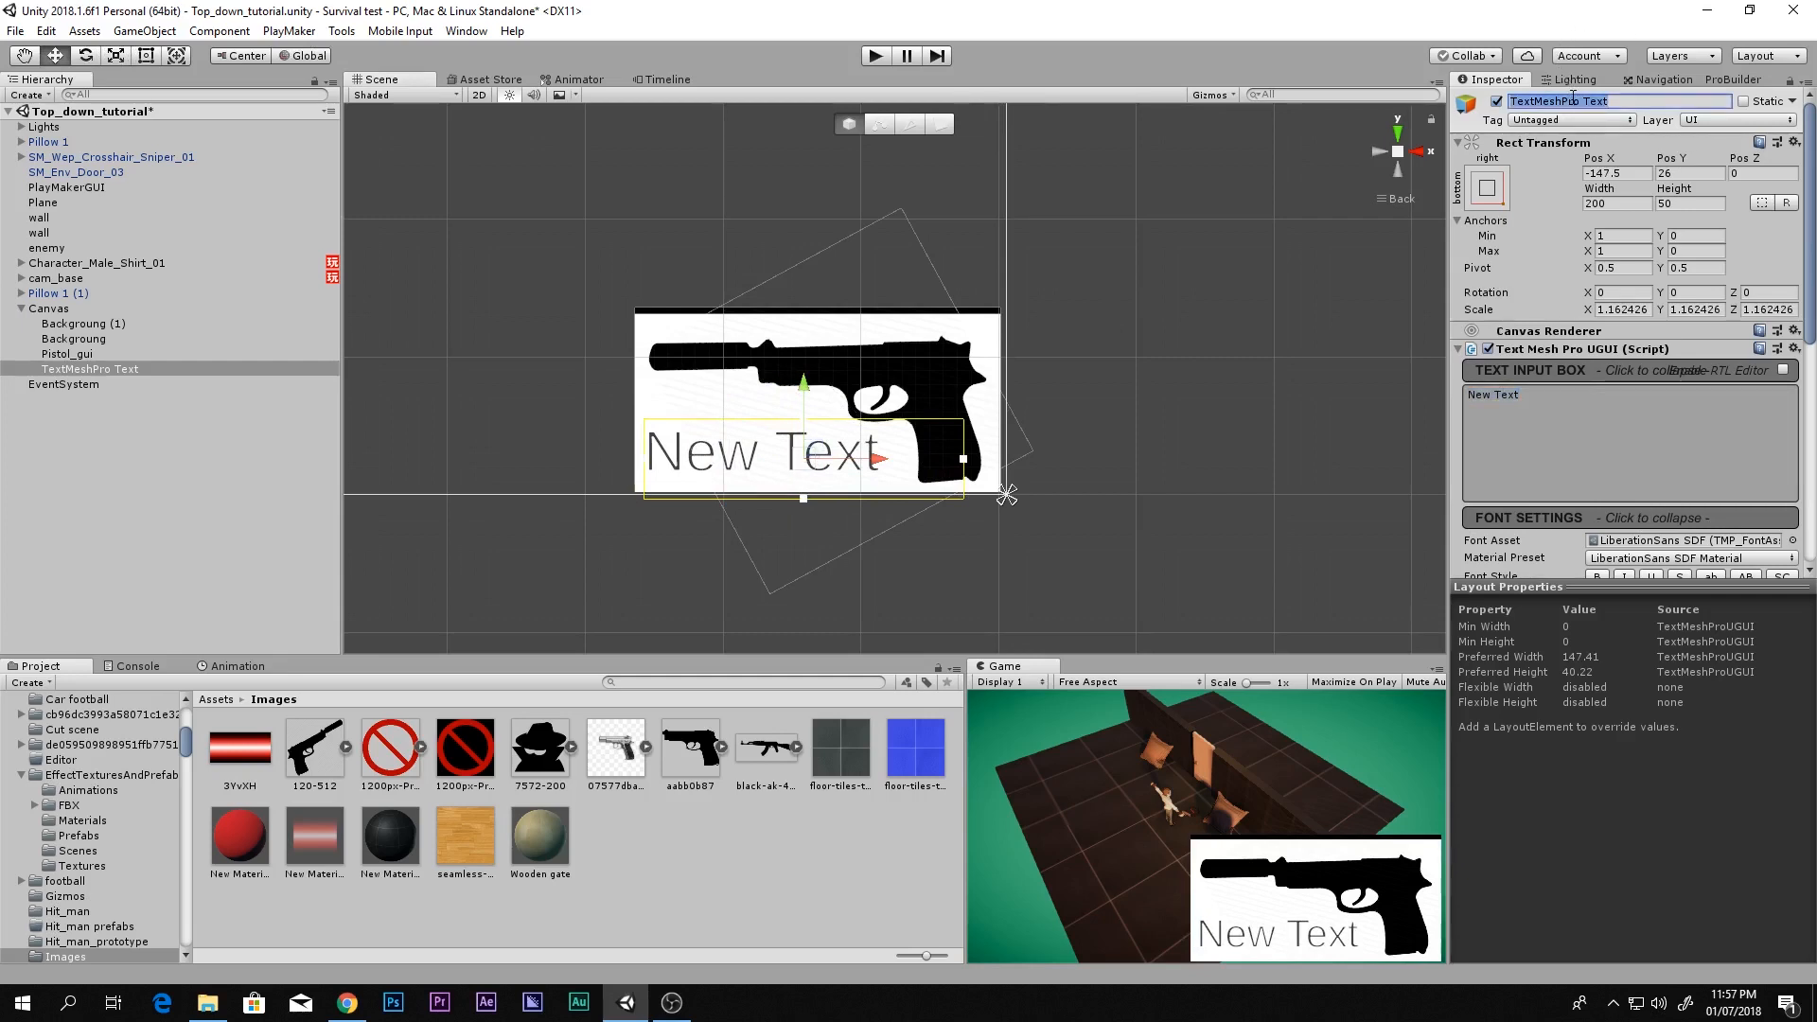
pyautogui.write('Total_ammo')
pyautogui.press('Return')
# Duplicate the Total_ammo text under Canvas and rename the copy as Remaining
pyautogui.click(75, 373)
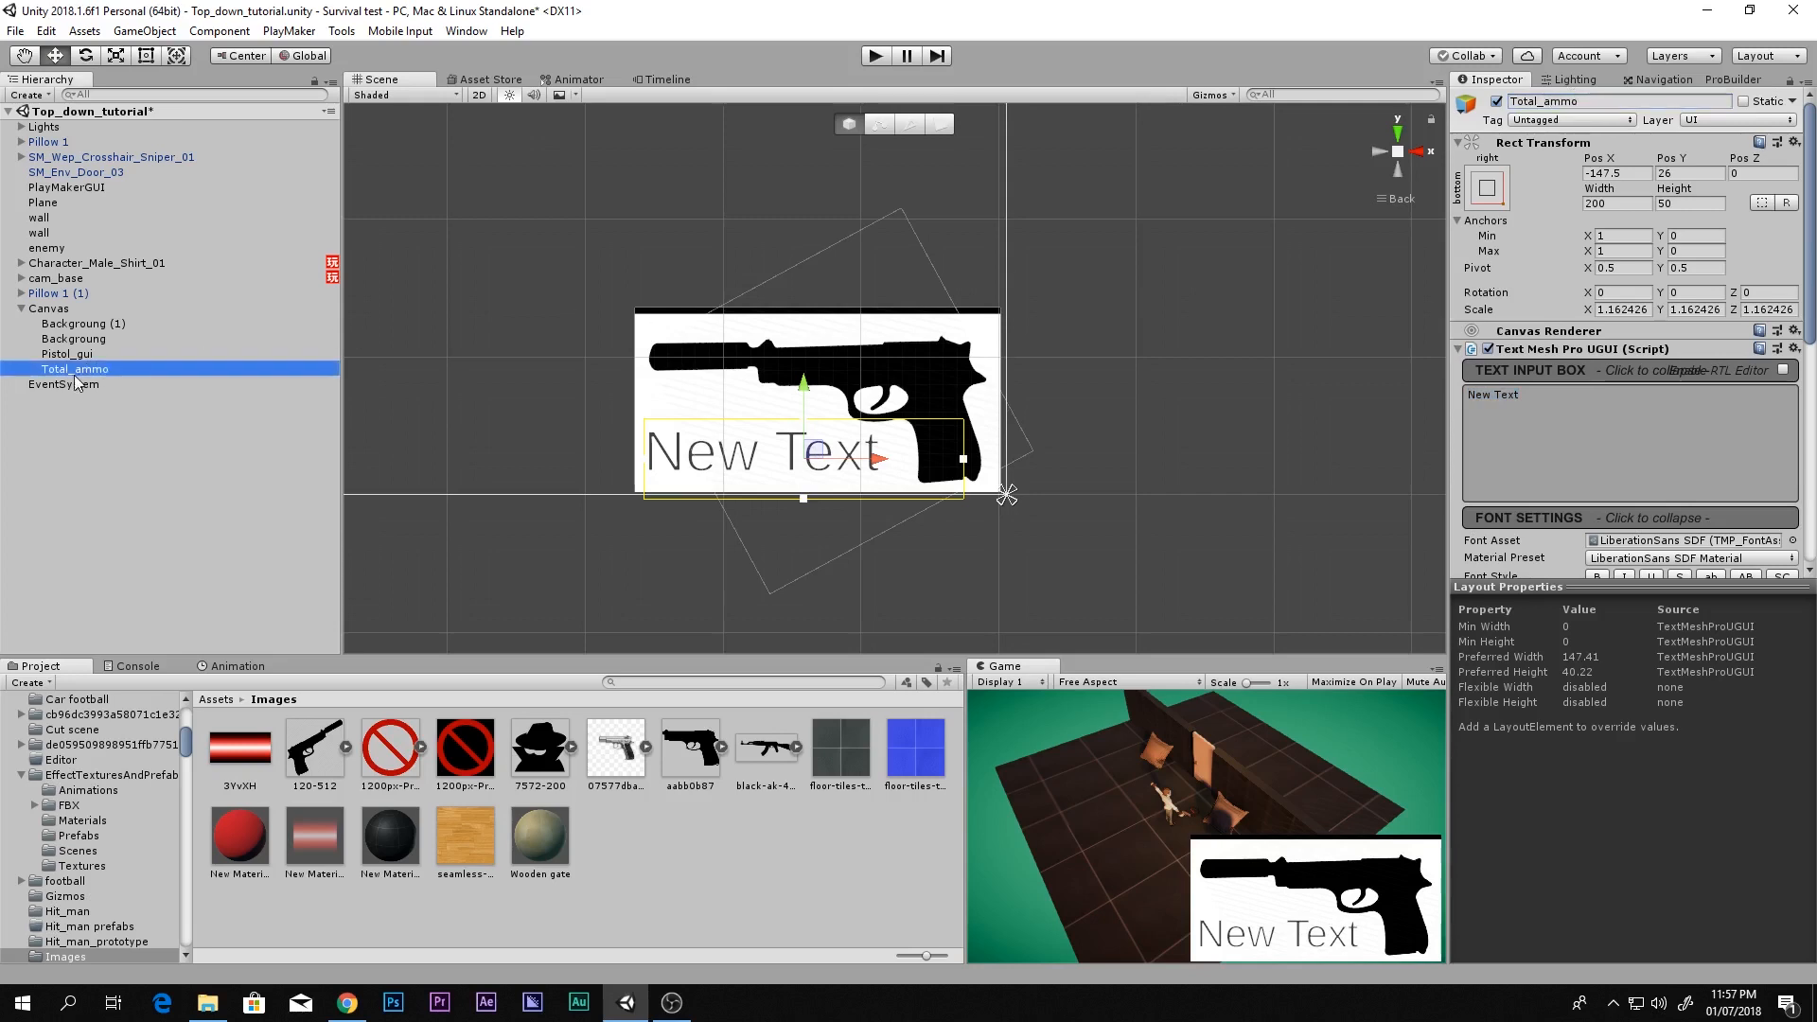
pyautogui.hotkey('ctrl', 'd')
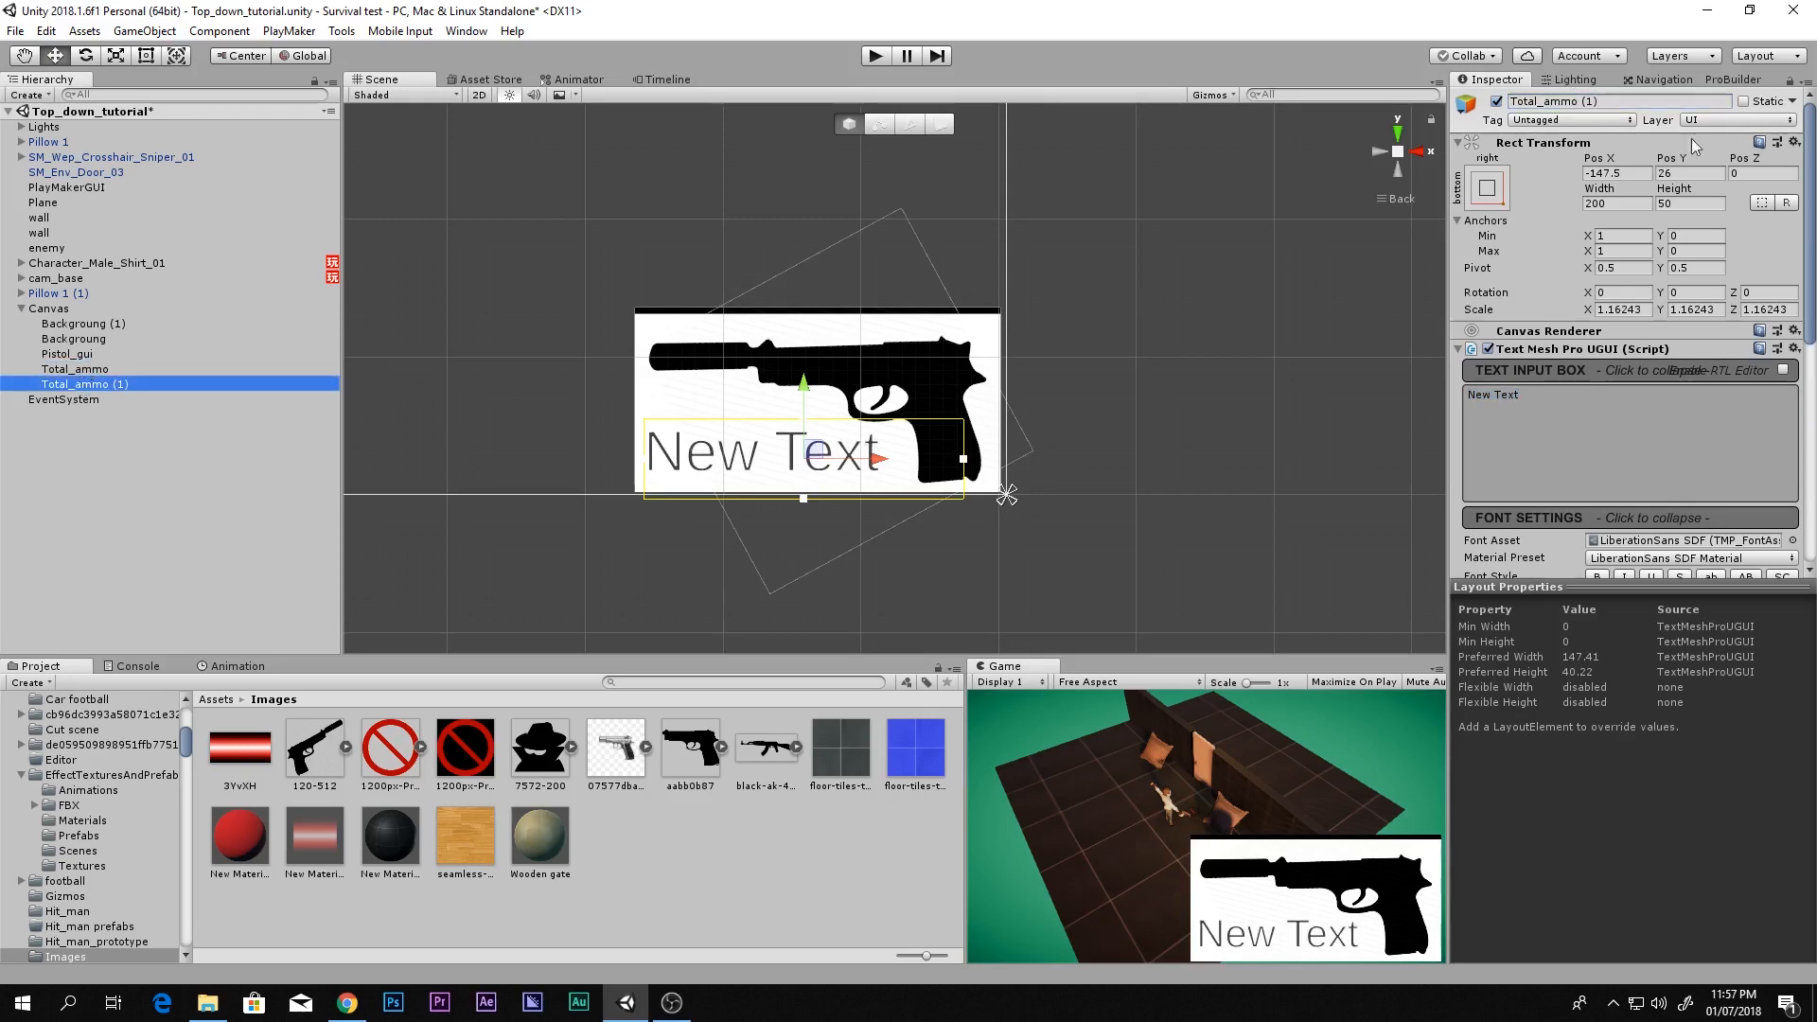
pyautogui.click(1598, 104)
pyautogui.write('Remain ing')
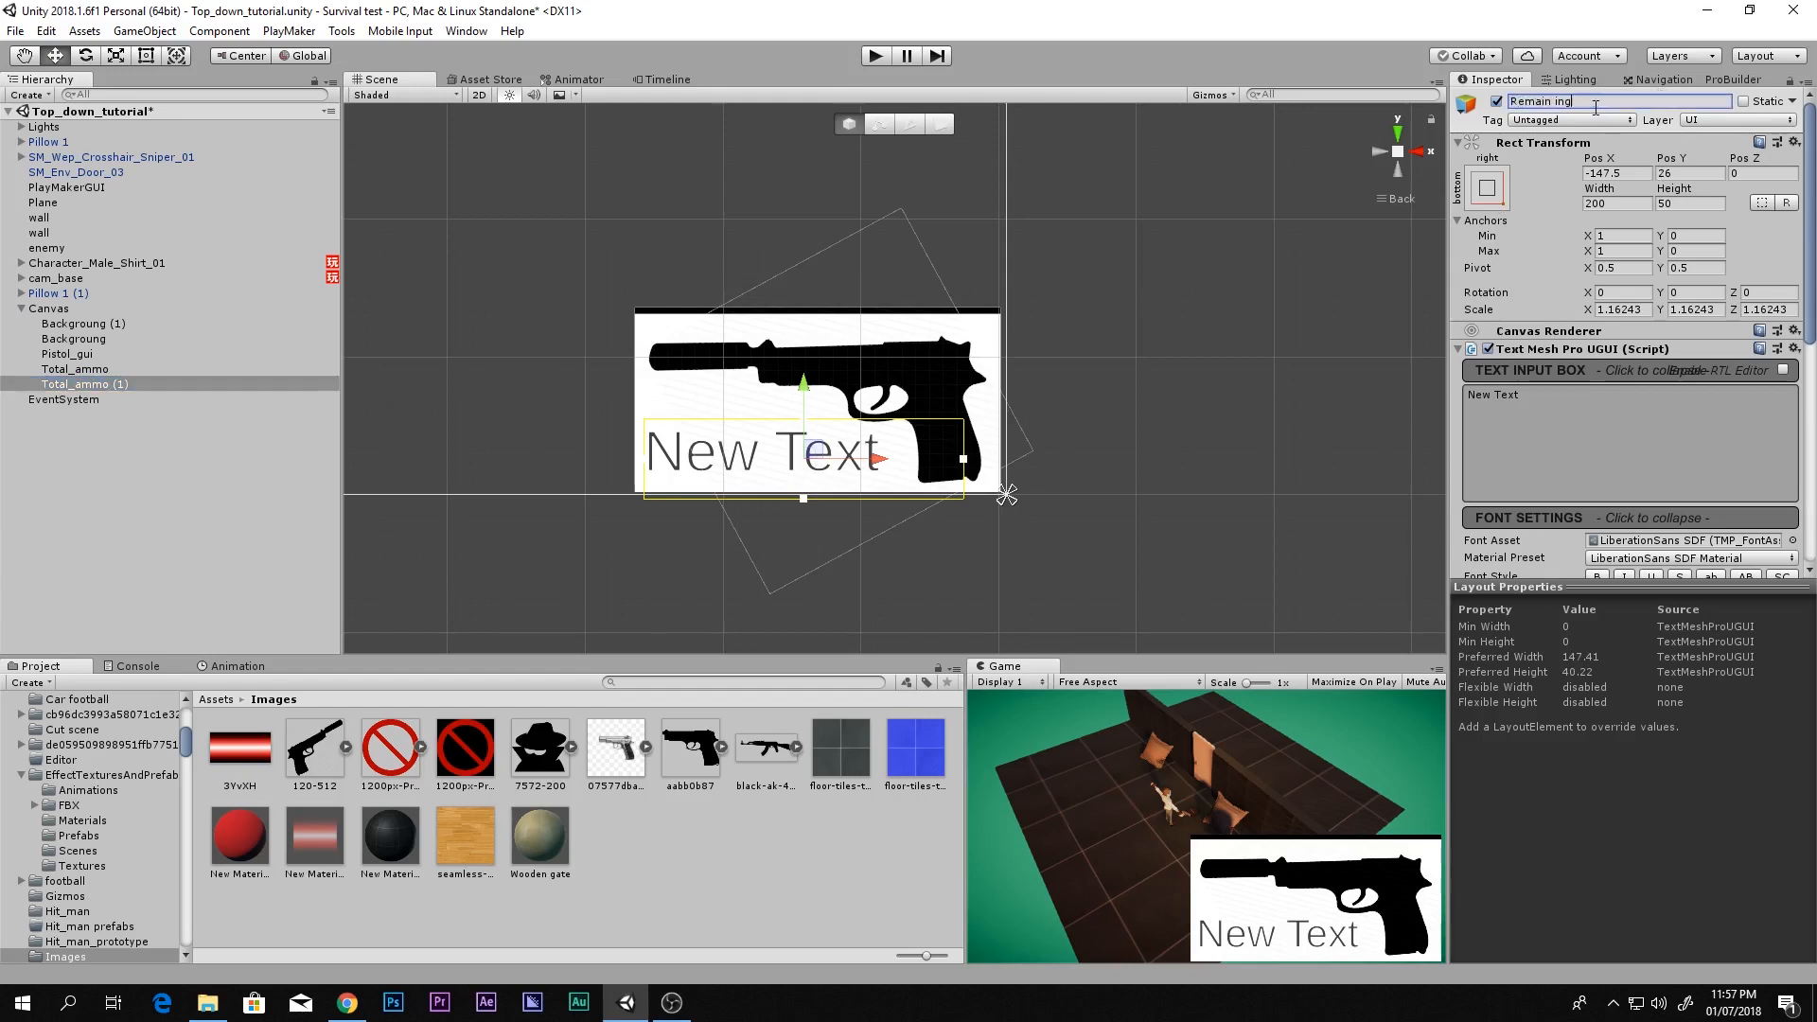
pyautogui.press('Return')
pyautogui.click(91, 371)
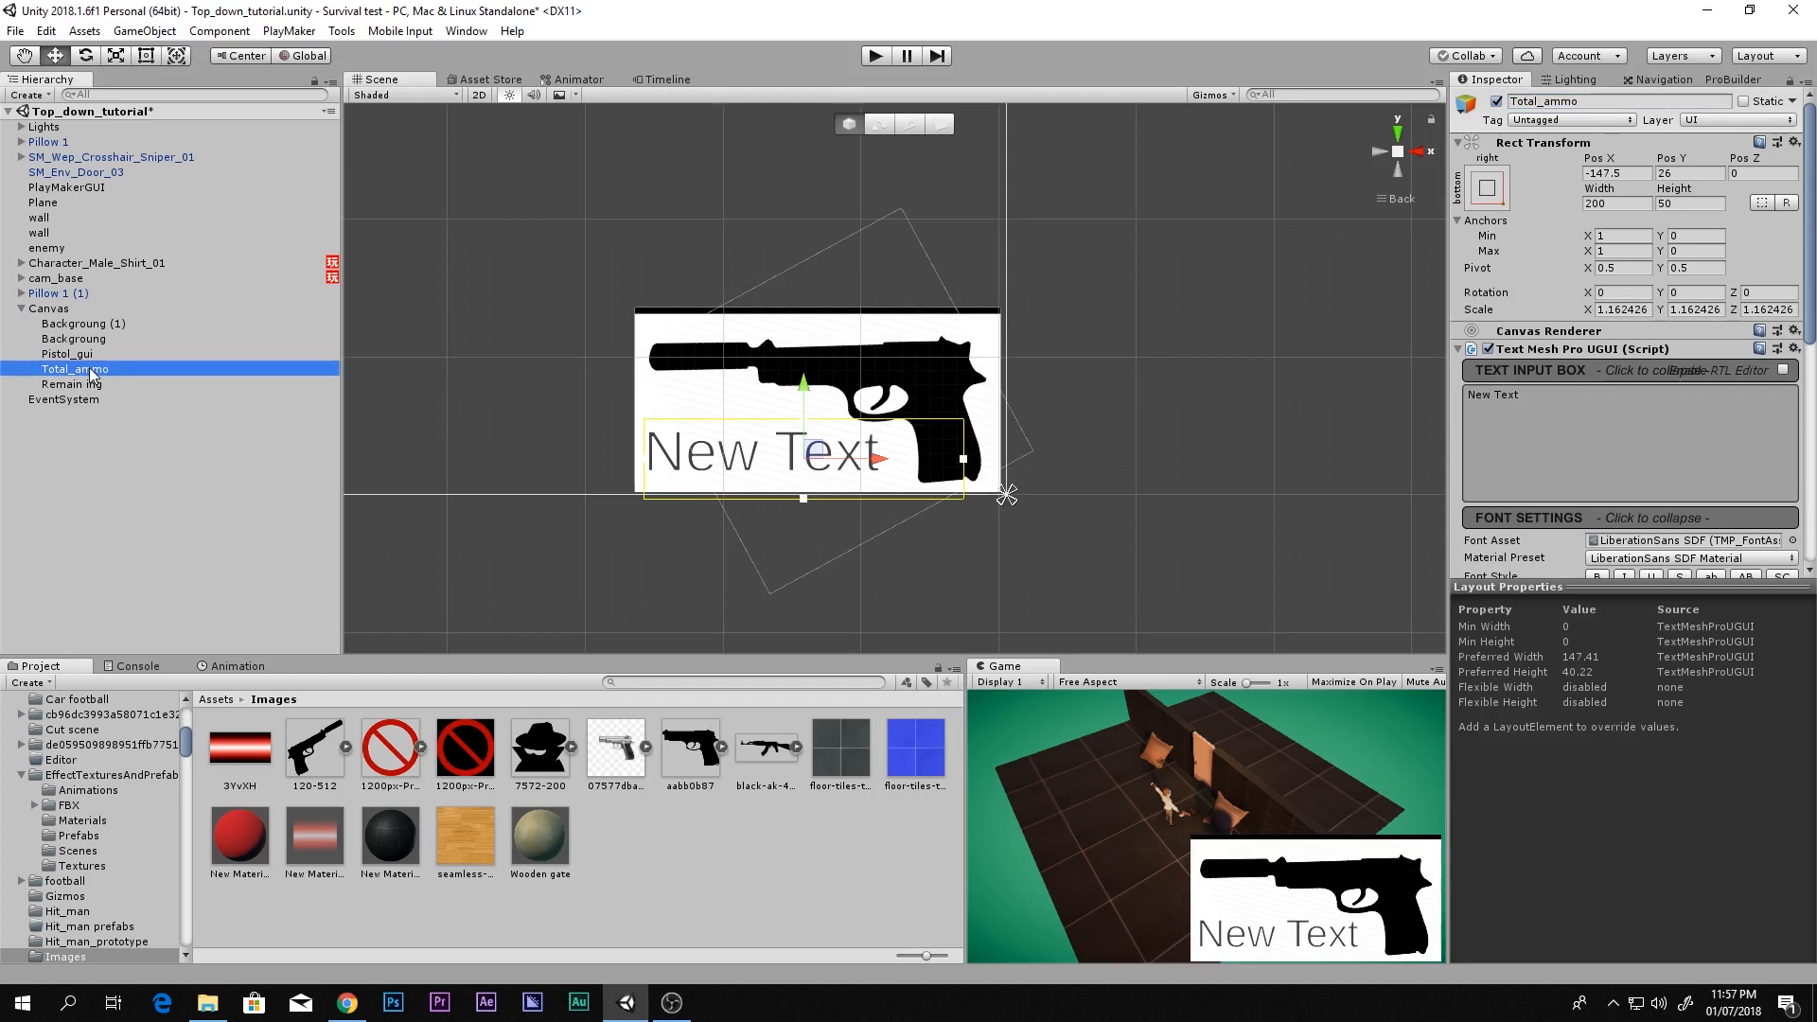
pyautogui.click(87, 386)
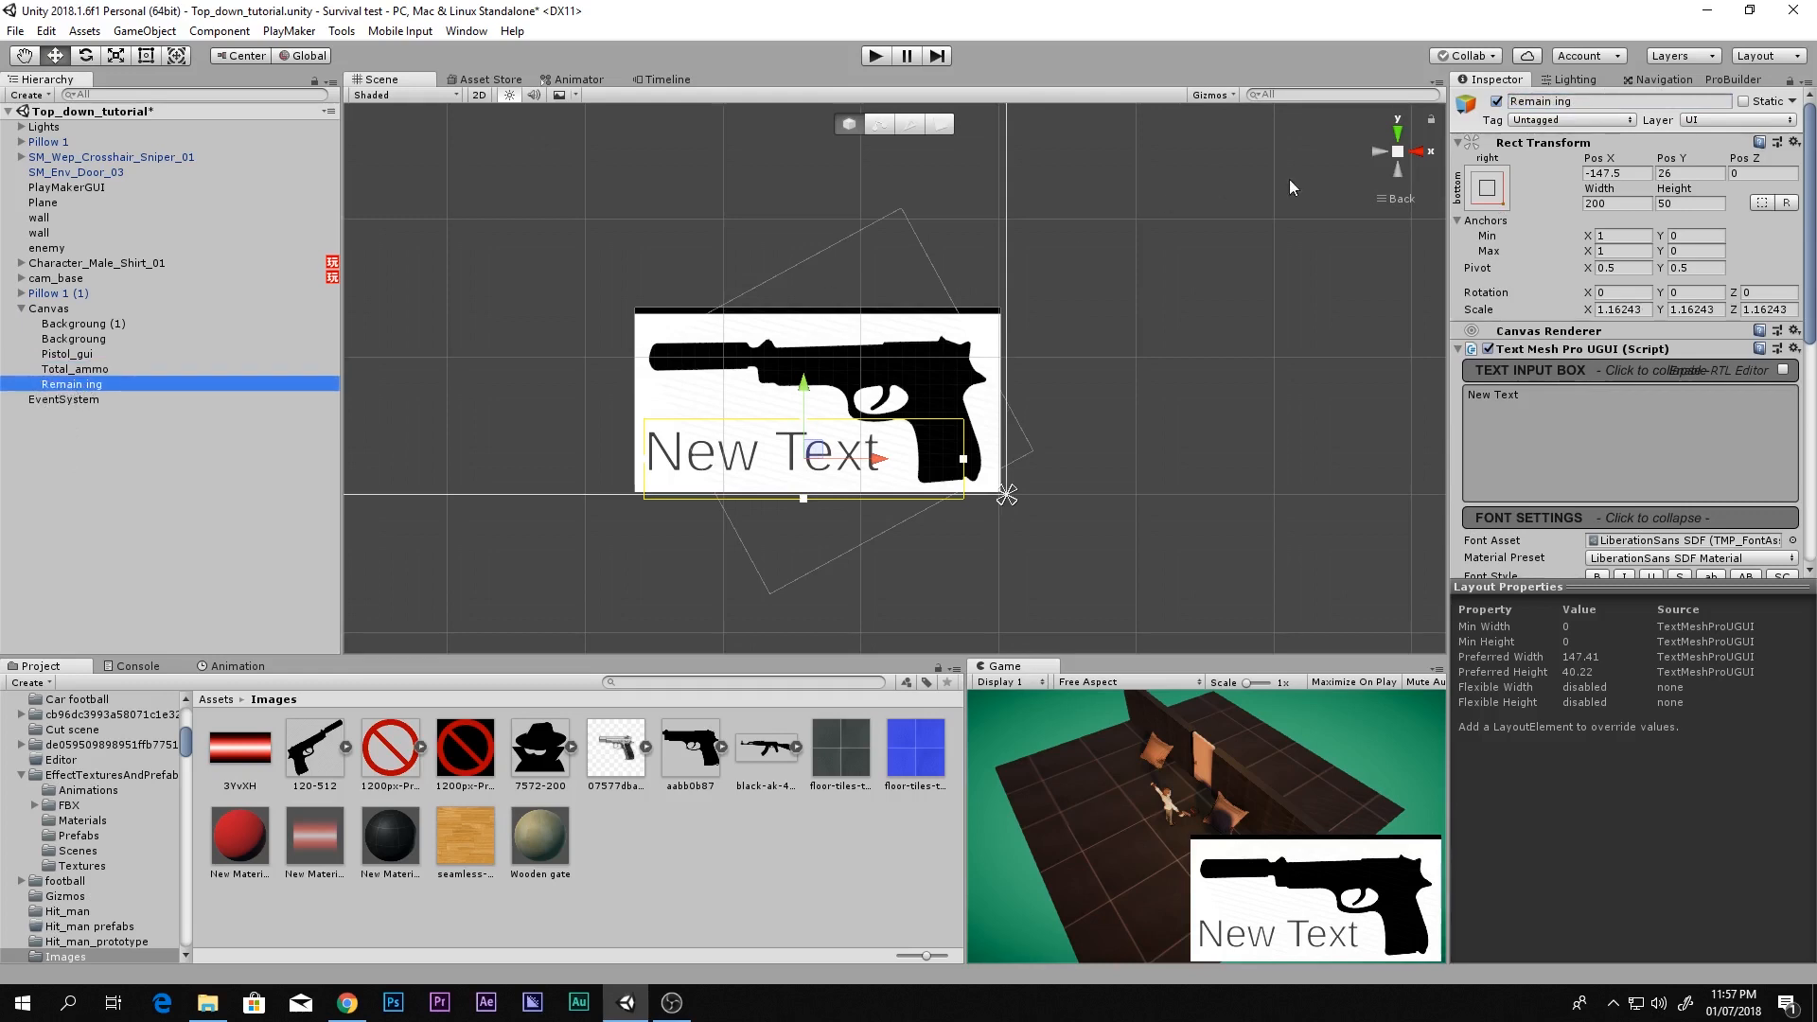
pyautogui.click(1562, 98)
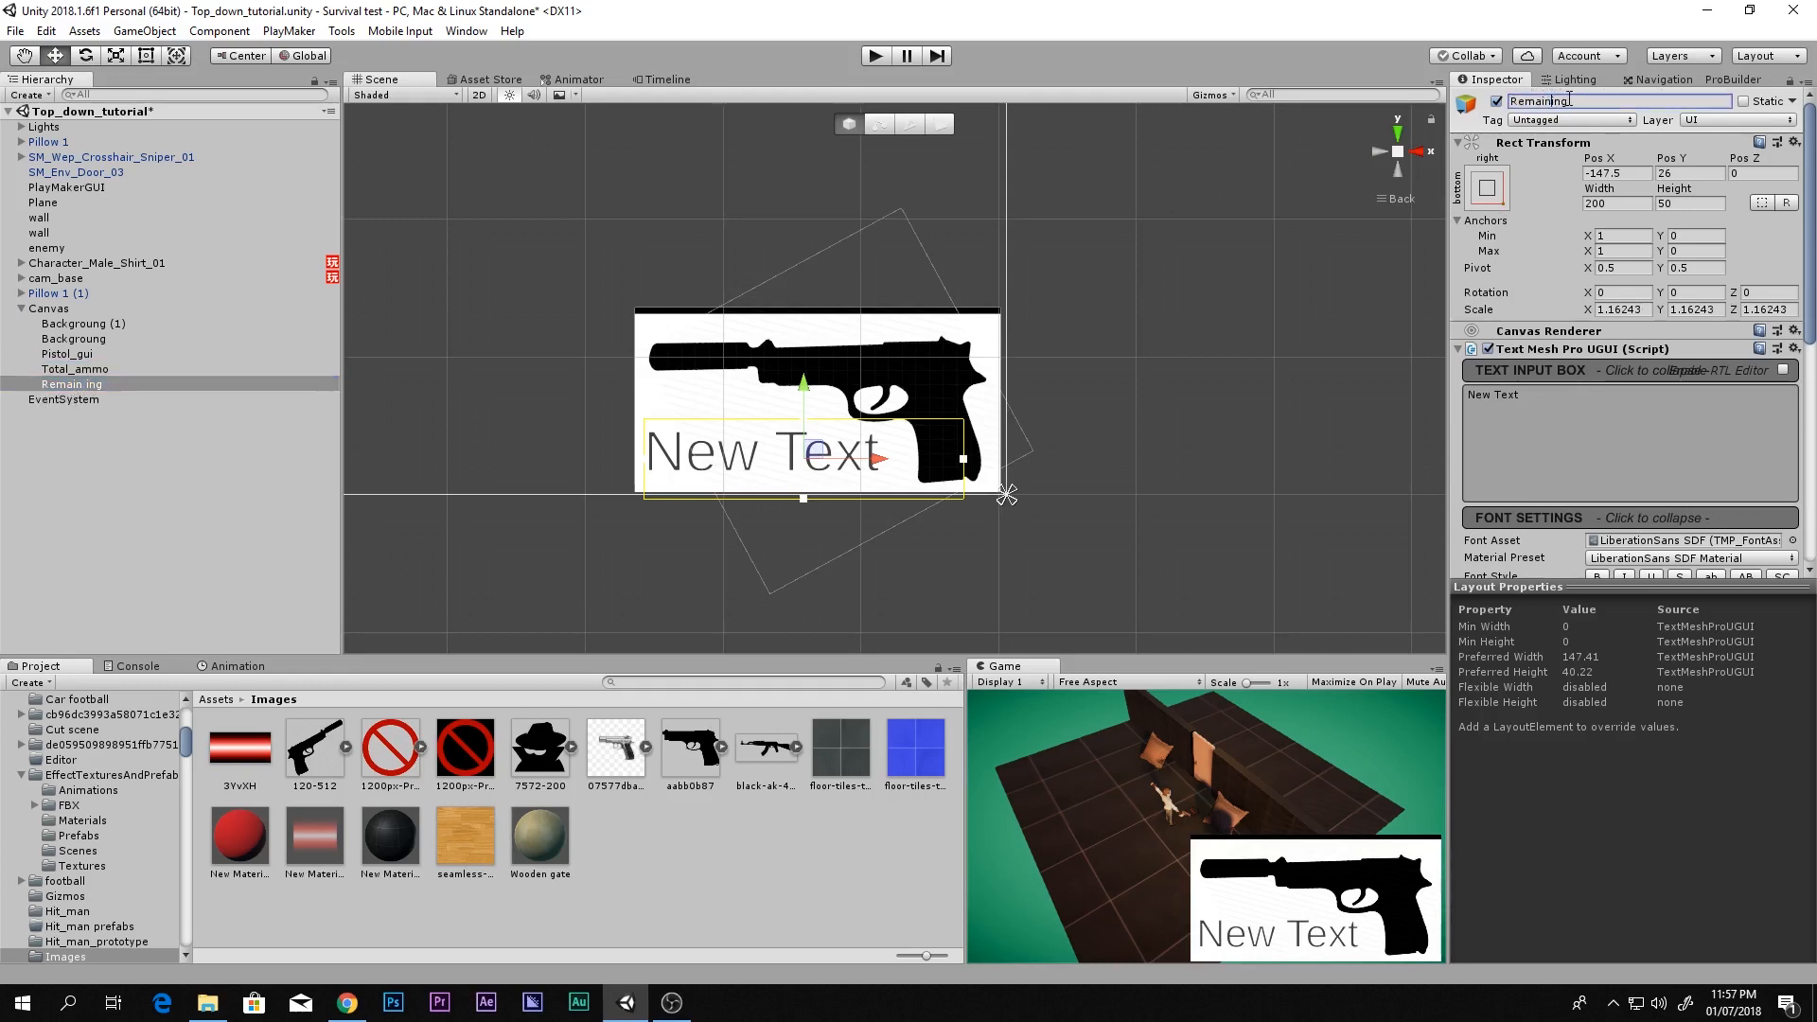
# Set the Total_ammo text to "/3" and shift it right, to just below the pistol's trigger
pyautogui.click(77, 369)
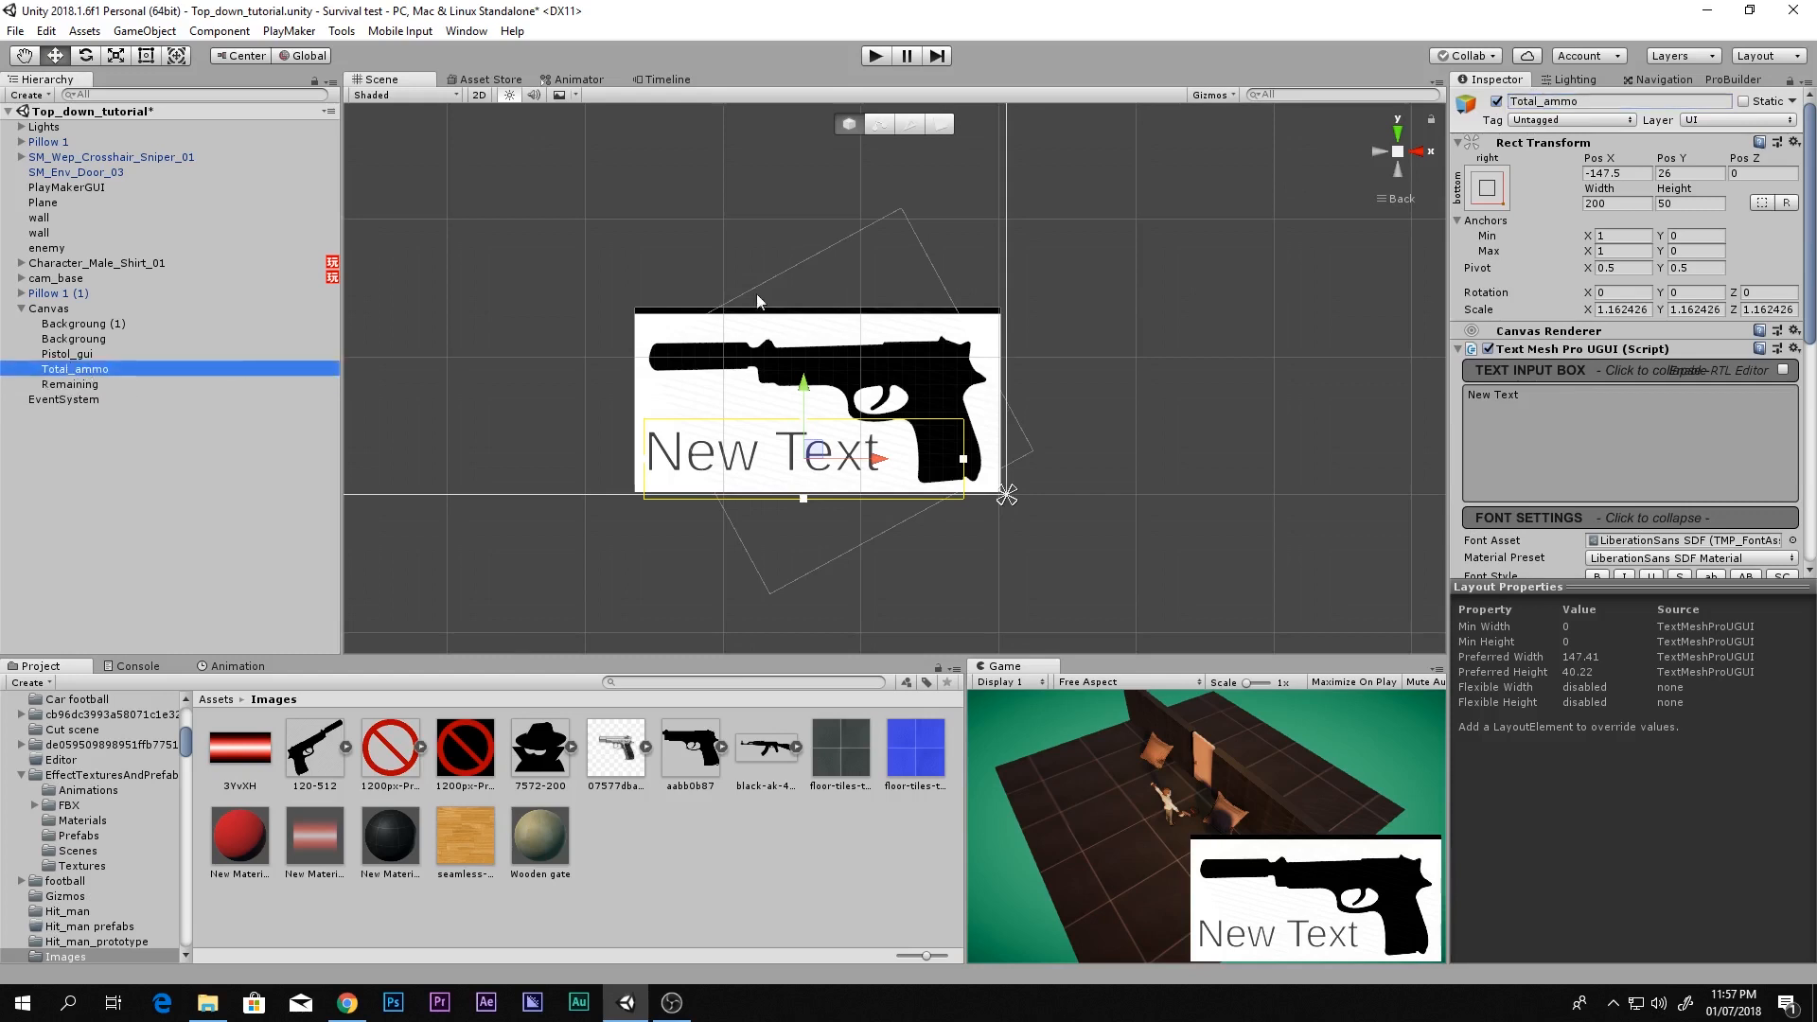
pyautogui.click(1545, 391)
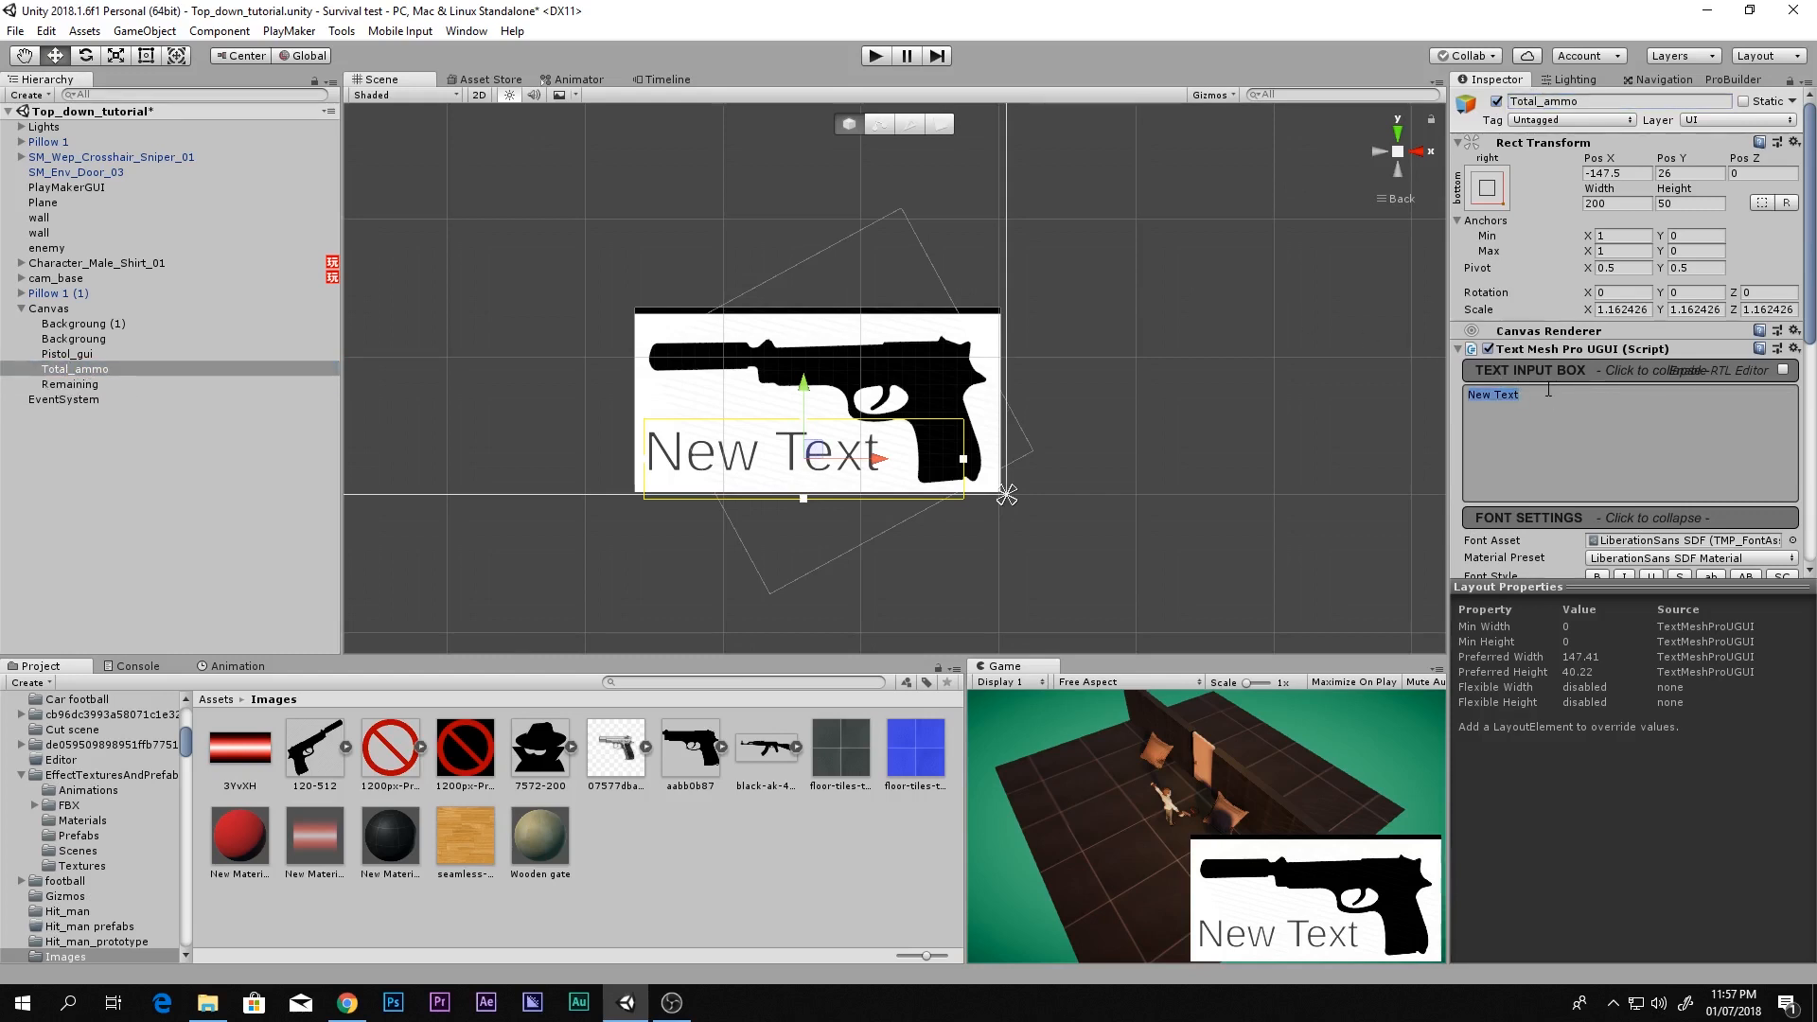
pyautogui.write('/3 ')
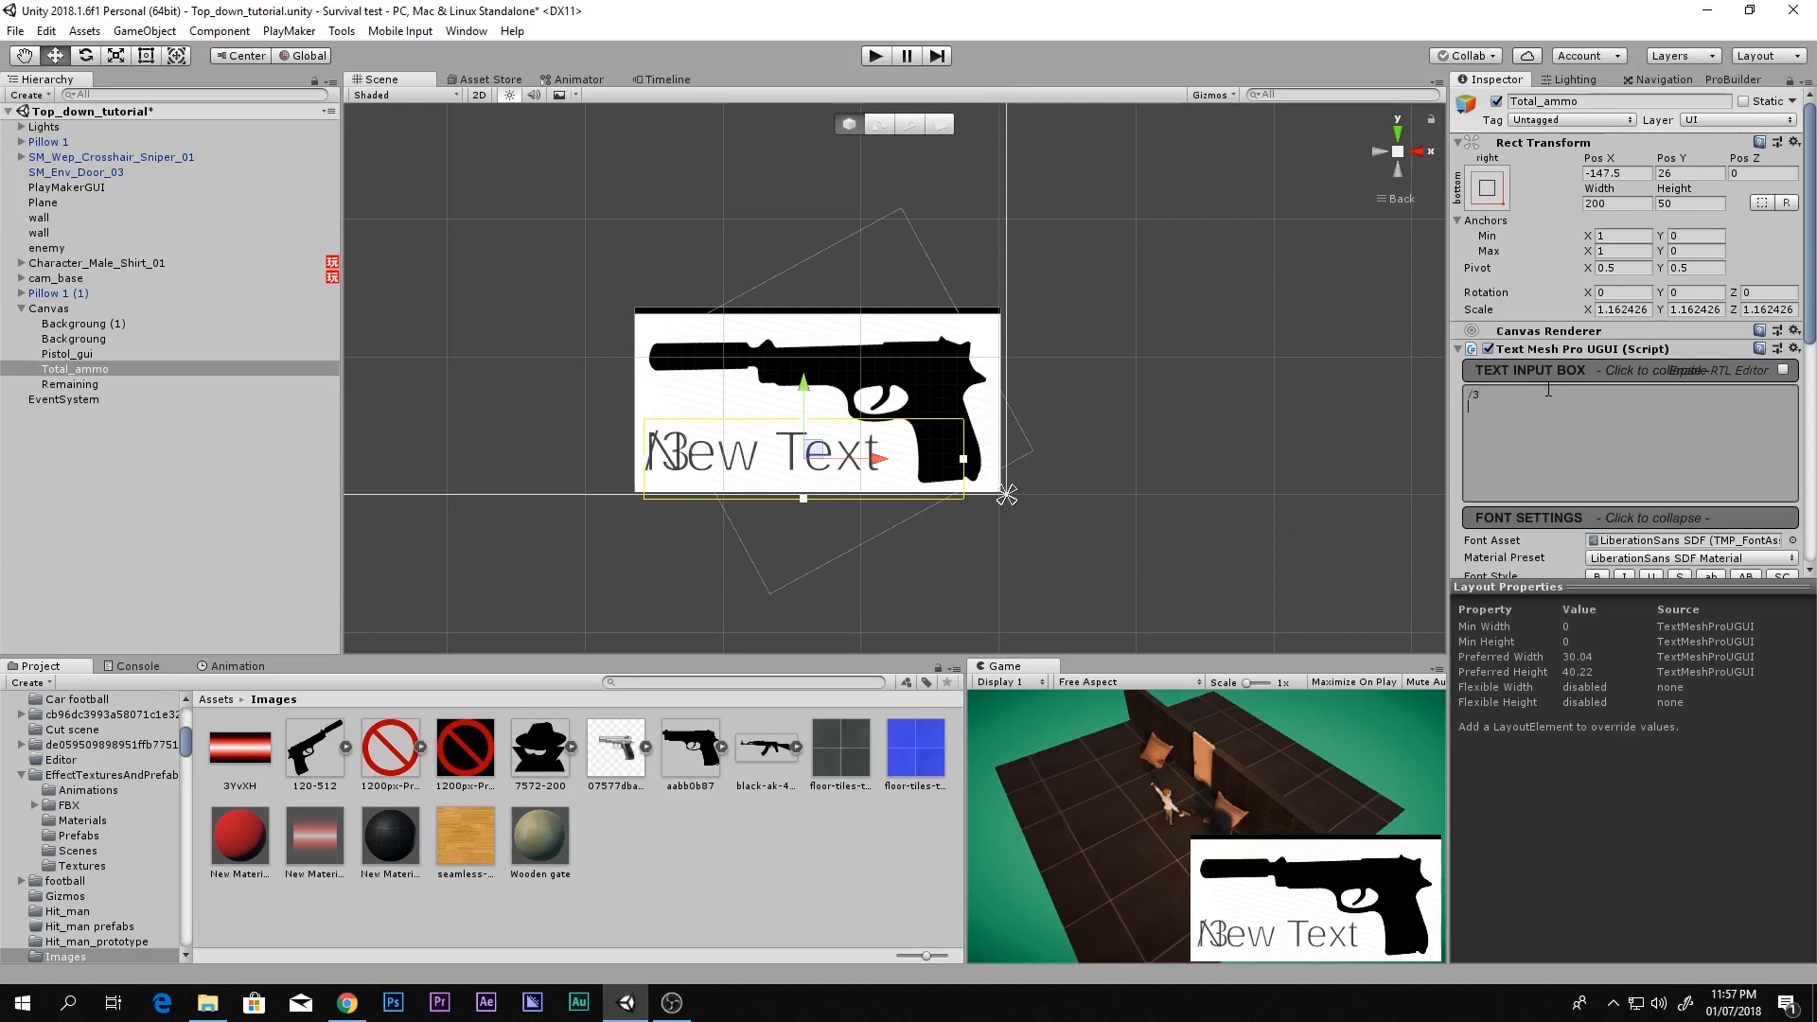
pyautogui.write('w')
pyautogui.moveTo(876, 465); pyautogui.dragTo(1031, 464)
# Replace the Remaining object's text with "3"
pyautogui.click(119, 386)
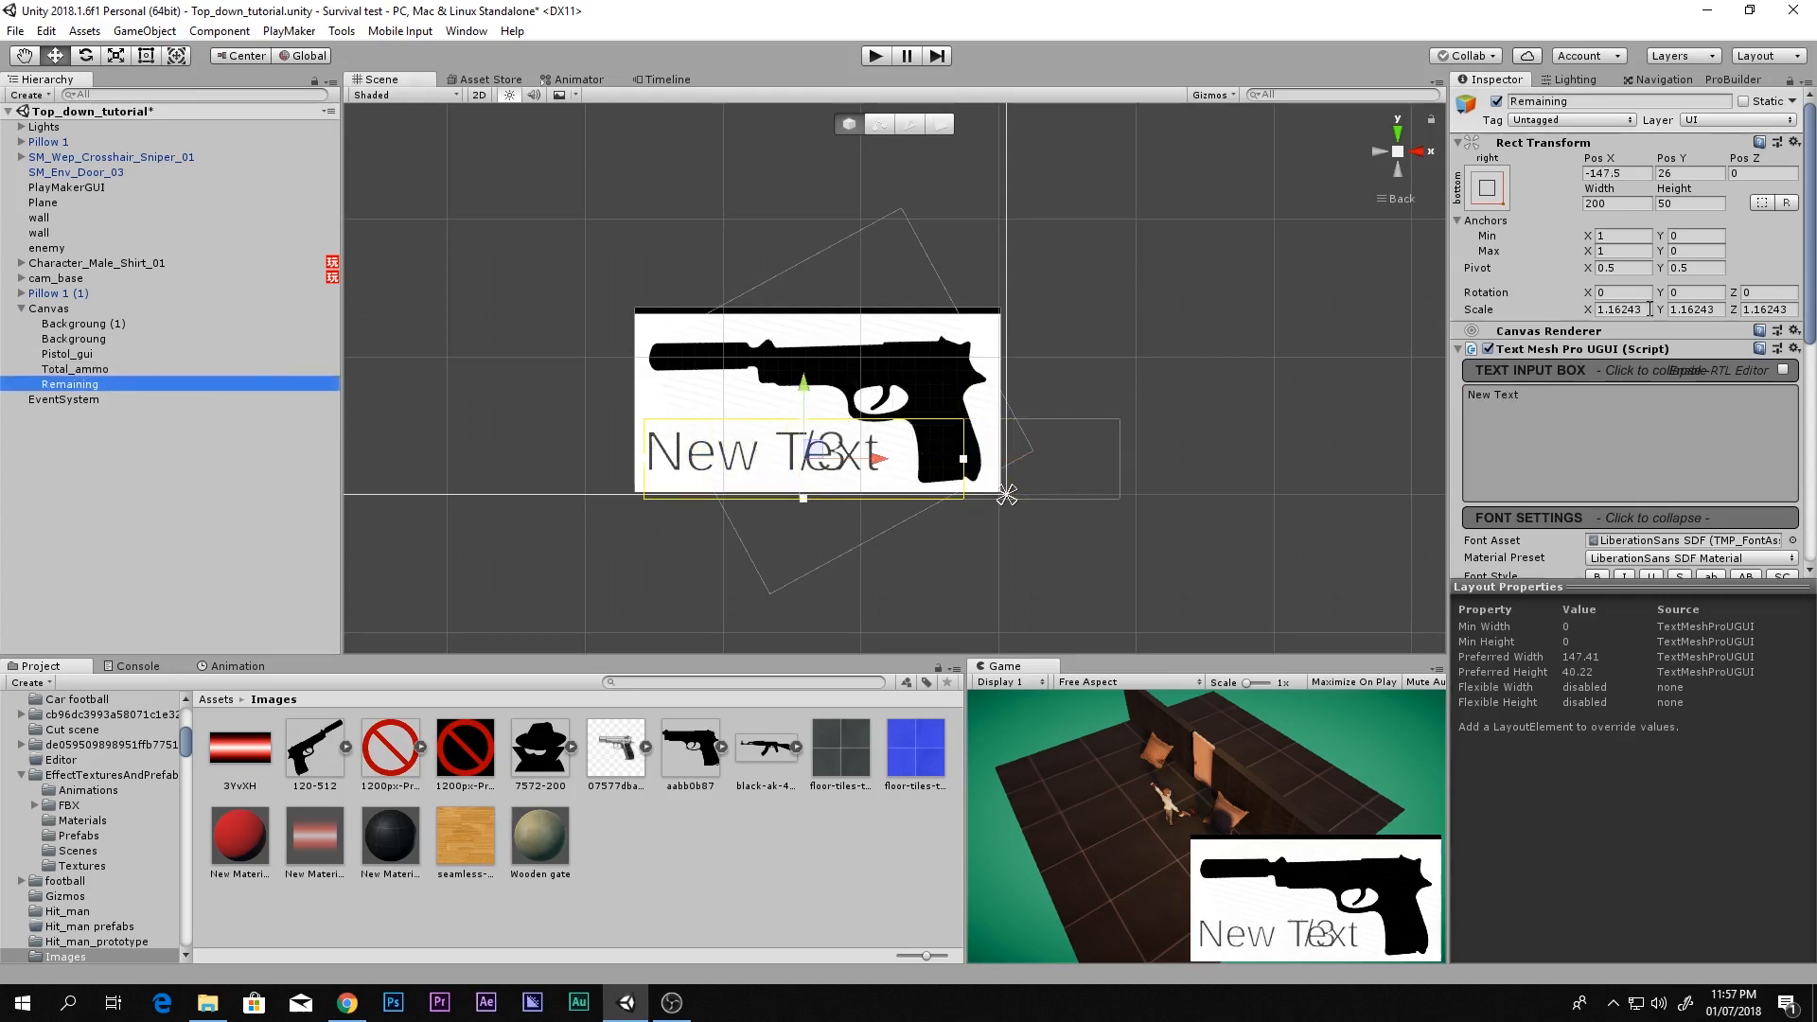
pyautogui.click(1529, 400)
pyautogui.hotkey('ctrl', 'a')
pyautogui.write('3')
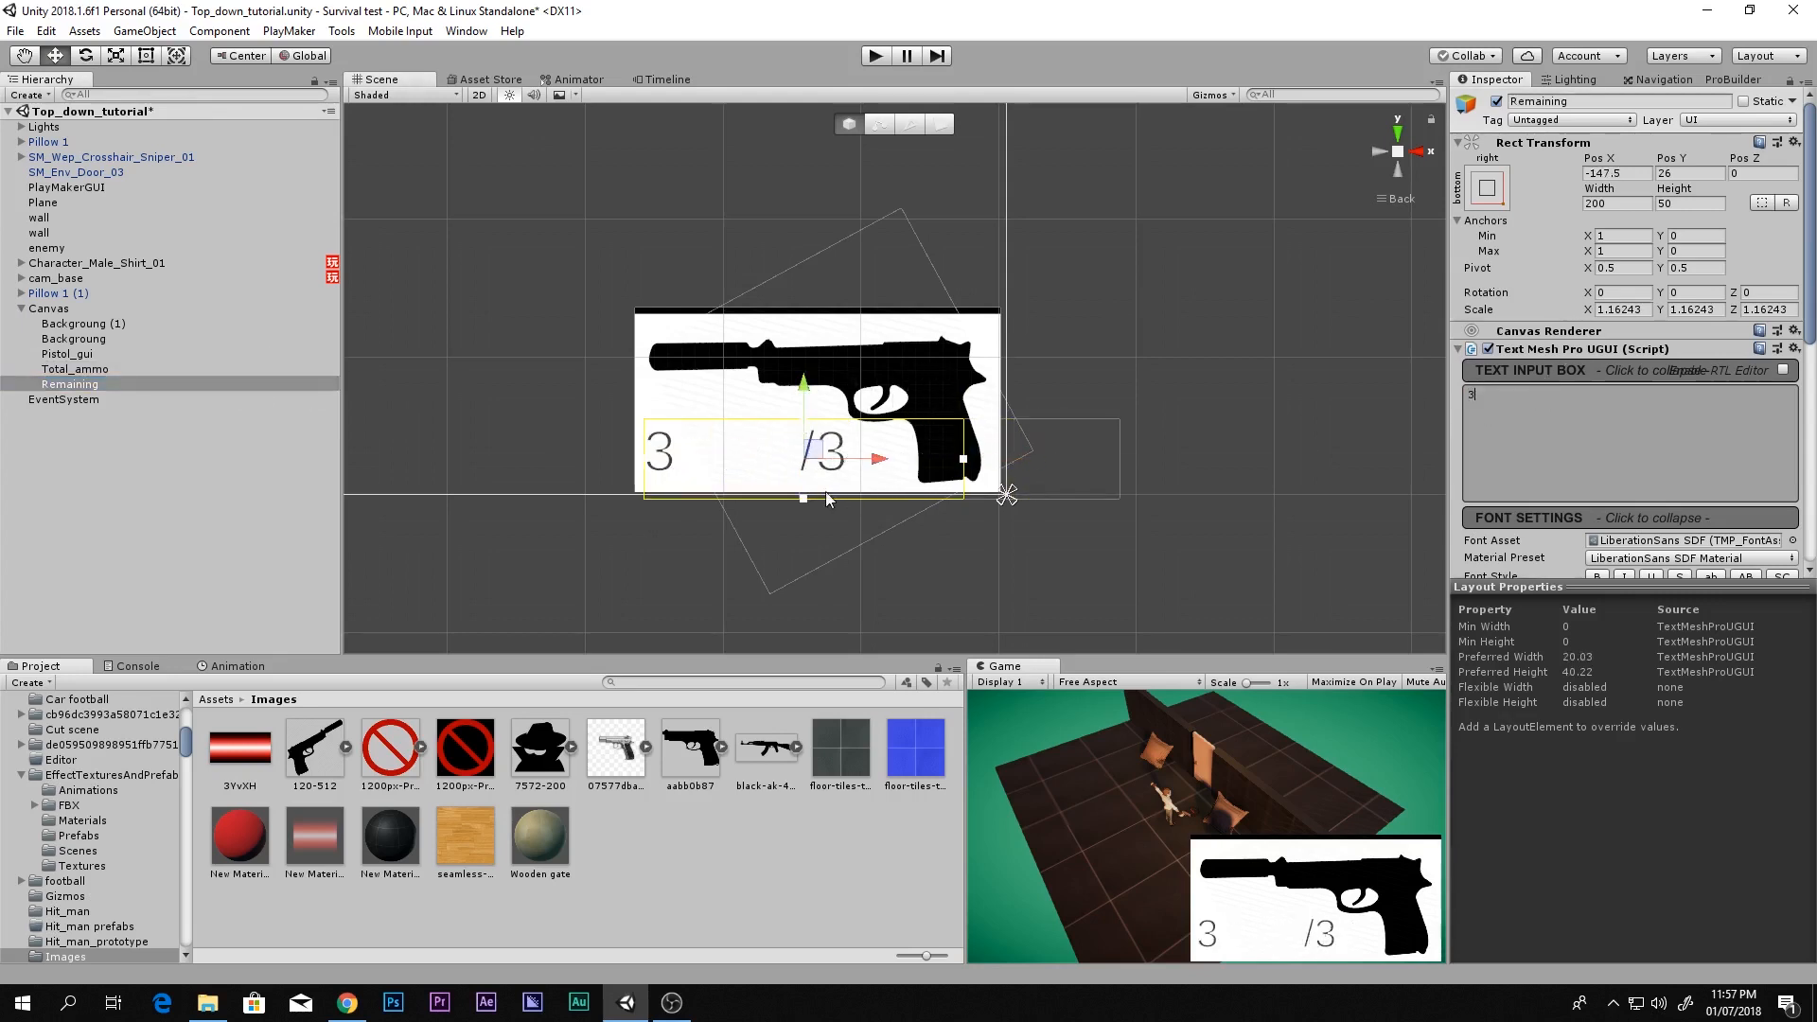
# Enlarge the Remaining text to a scale of about 2.19 and reposition it near the "/3"
pyautogui.moveTo(866, 461); pyautogui.dragTo(1057, 432)
pyautogui.press('e')
pyautogui.press('r')
pyautogui.press('w')
pyautogui.press('r')
pyautogui.press('w')
# Enlarge the Total_ammo text to a scale of about 2.36 and move it to about X 30.4
pyautogui.click(131, 370)
pyautogui.press('e')
pyautogui.press('r')
pyautogui.moveTo(1058, 430); pyautogui.dragTo(1127, 464)
pyautogui.press('w')
# Move the Remaining text to about X -34.4, just before the "/3", and check it in the enlarged Game view
pyautogui.click(189, 388)
pyautogui.moveTo(1011, 460); pyautogui.dragTo(1039, 464)
pyautogui.hotkey('shift', 'space')
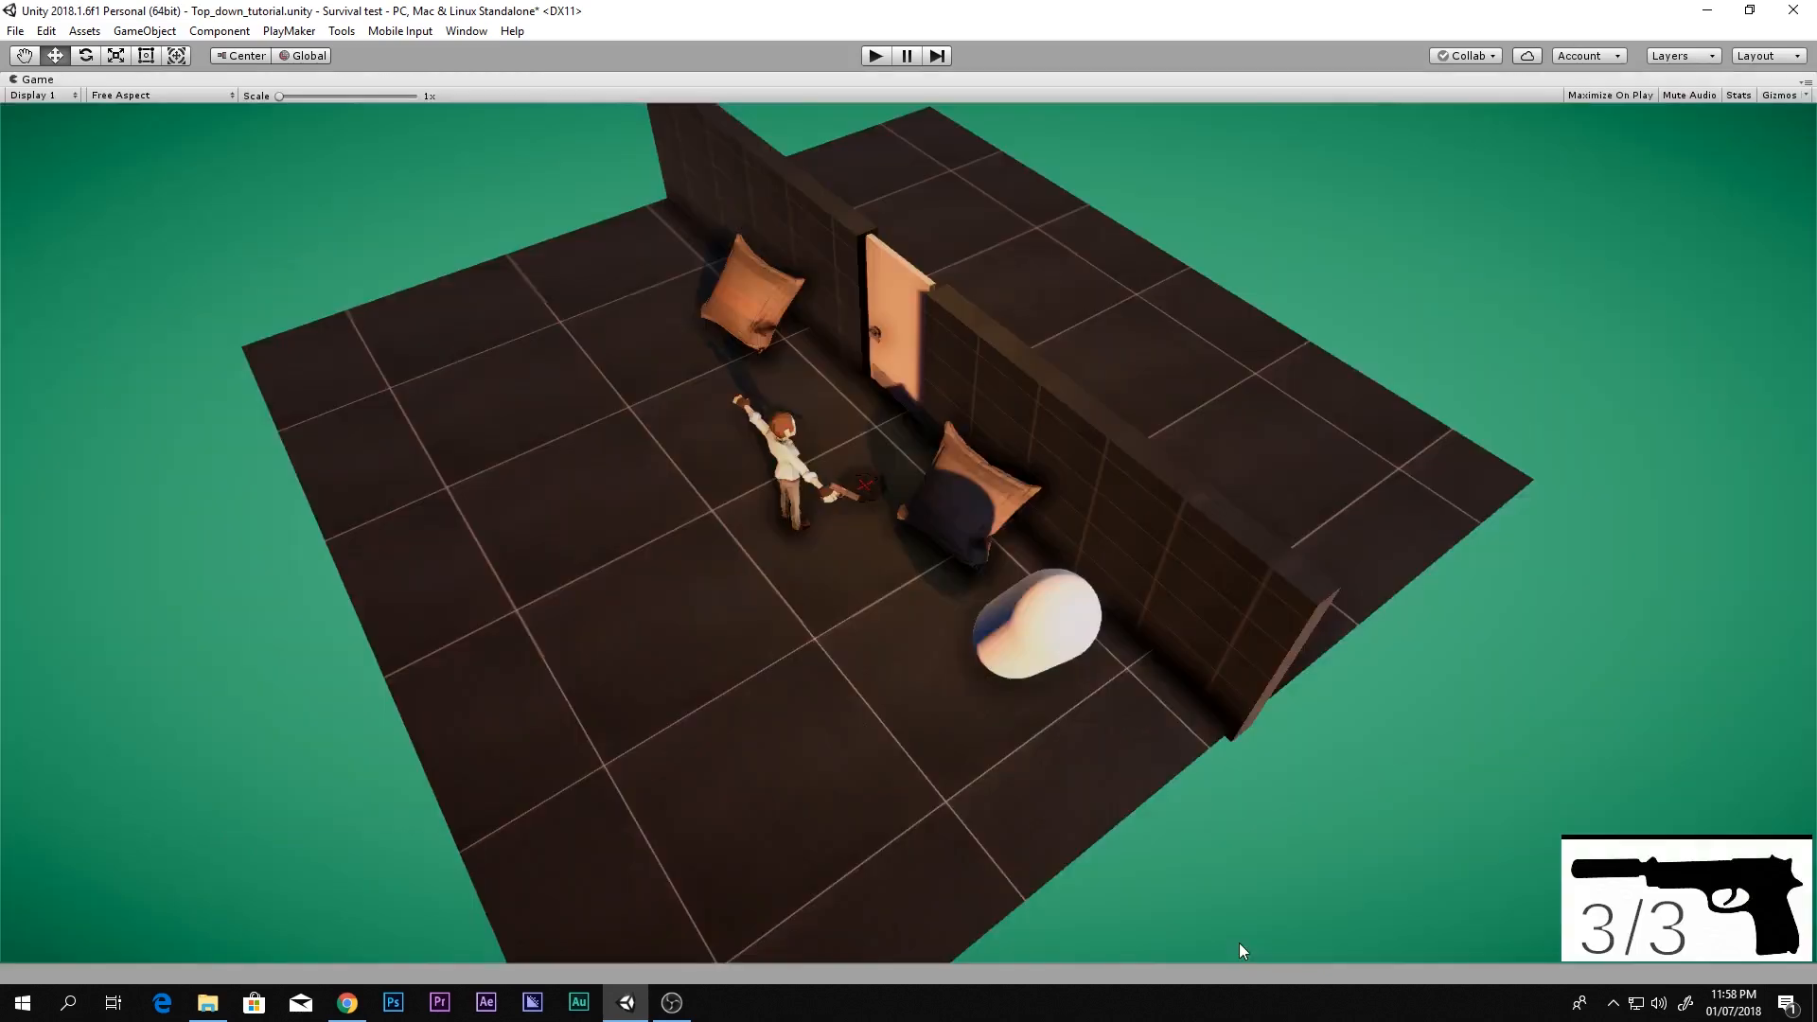
pyautogui.hotkey('shift', 'space')
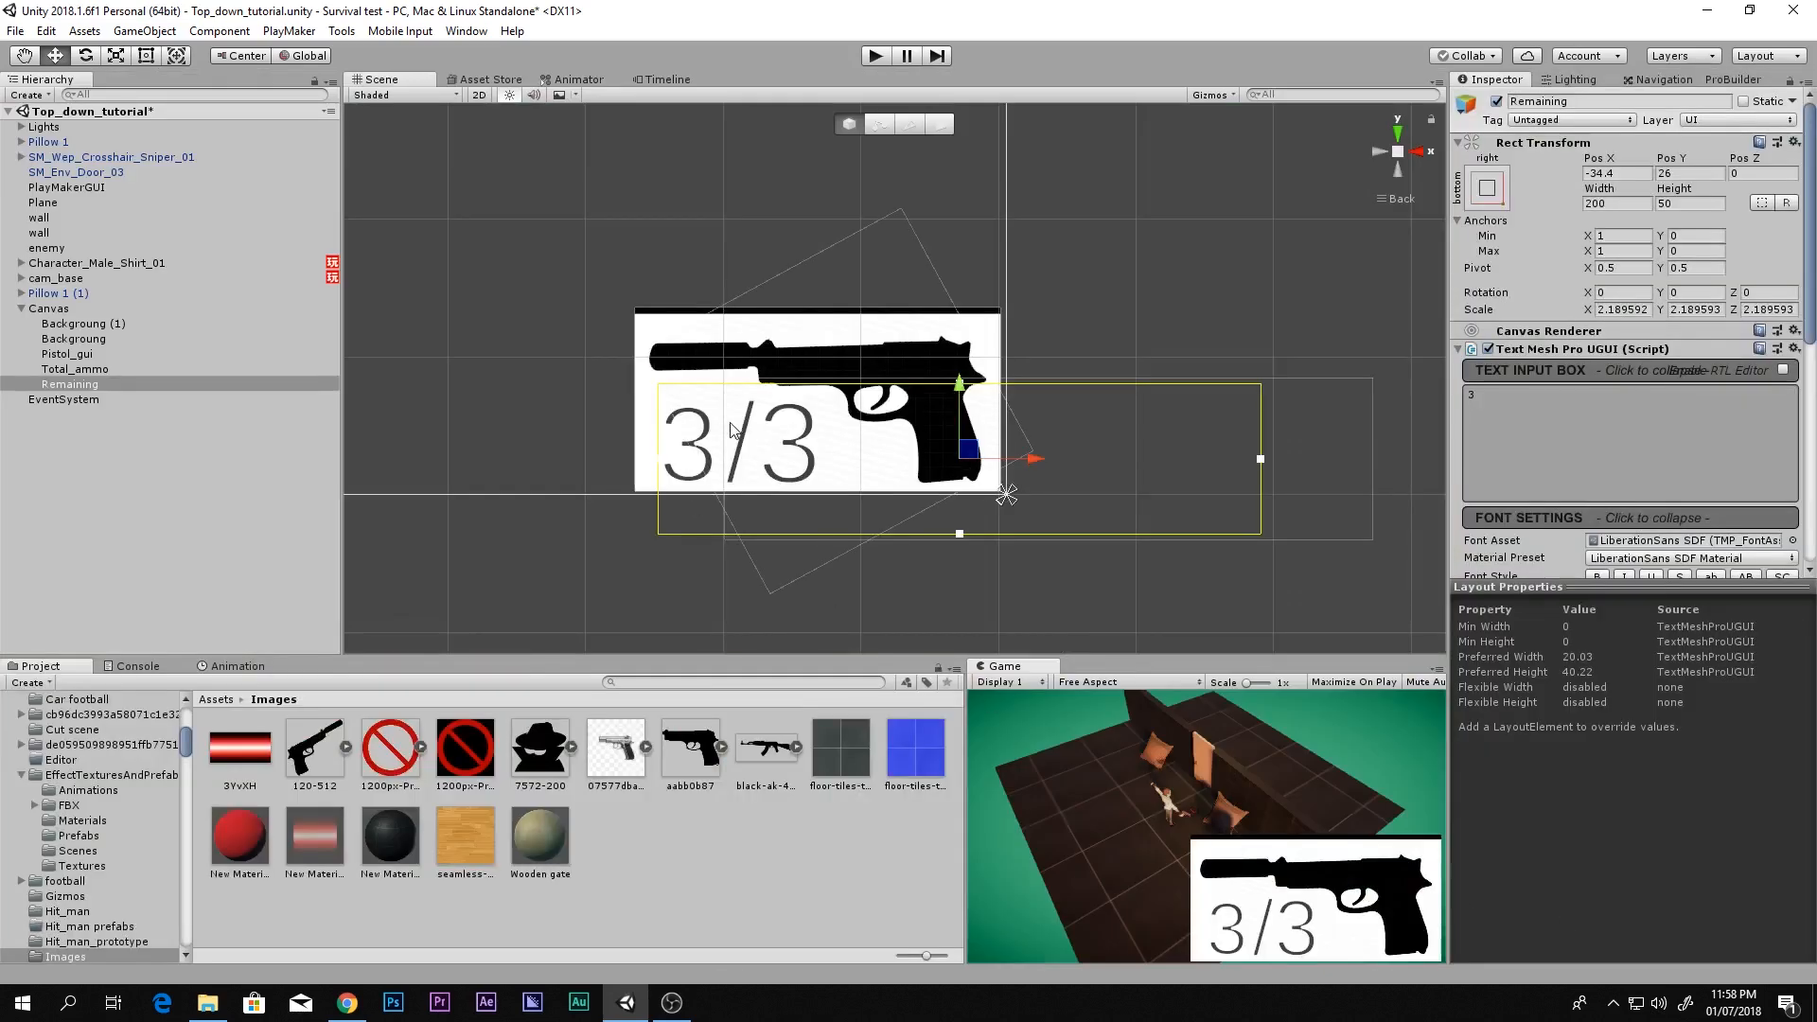
# Enlarge the Remaining text to a scale of about 2.45 and reposition it at about X -10, Y 27.3
pyautogui.scroll(1, 958, 478)
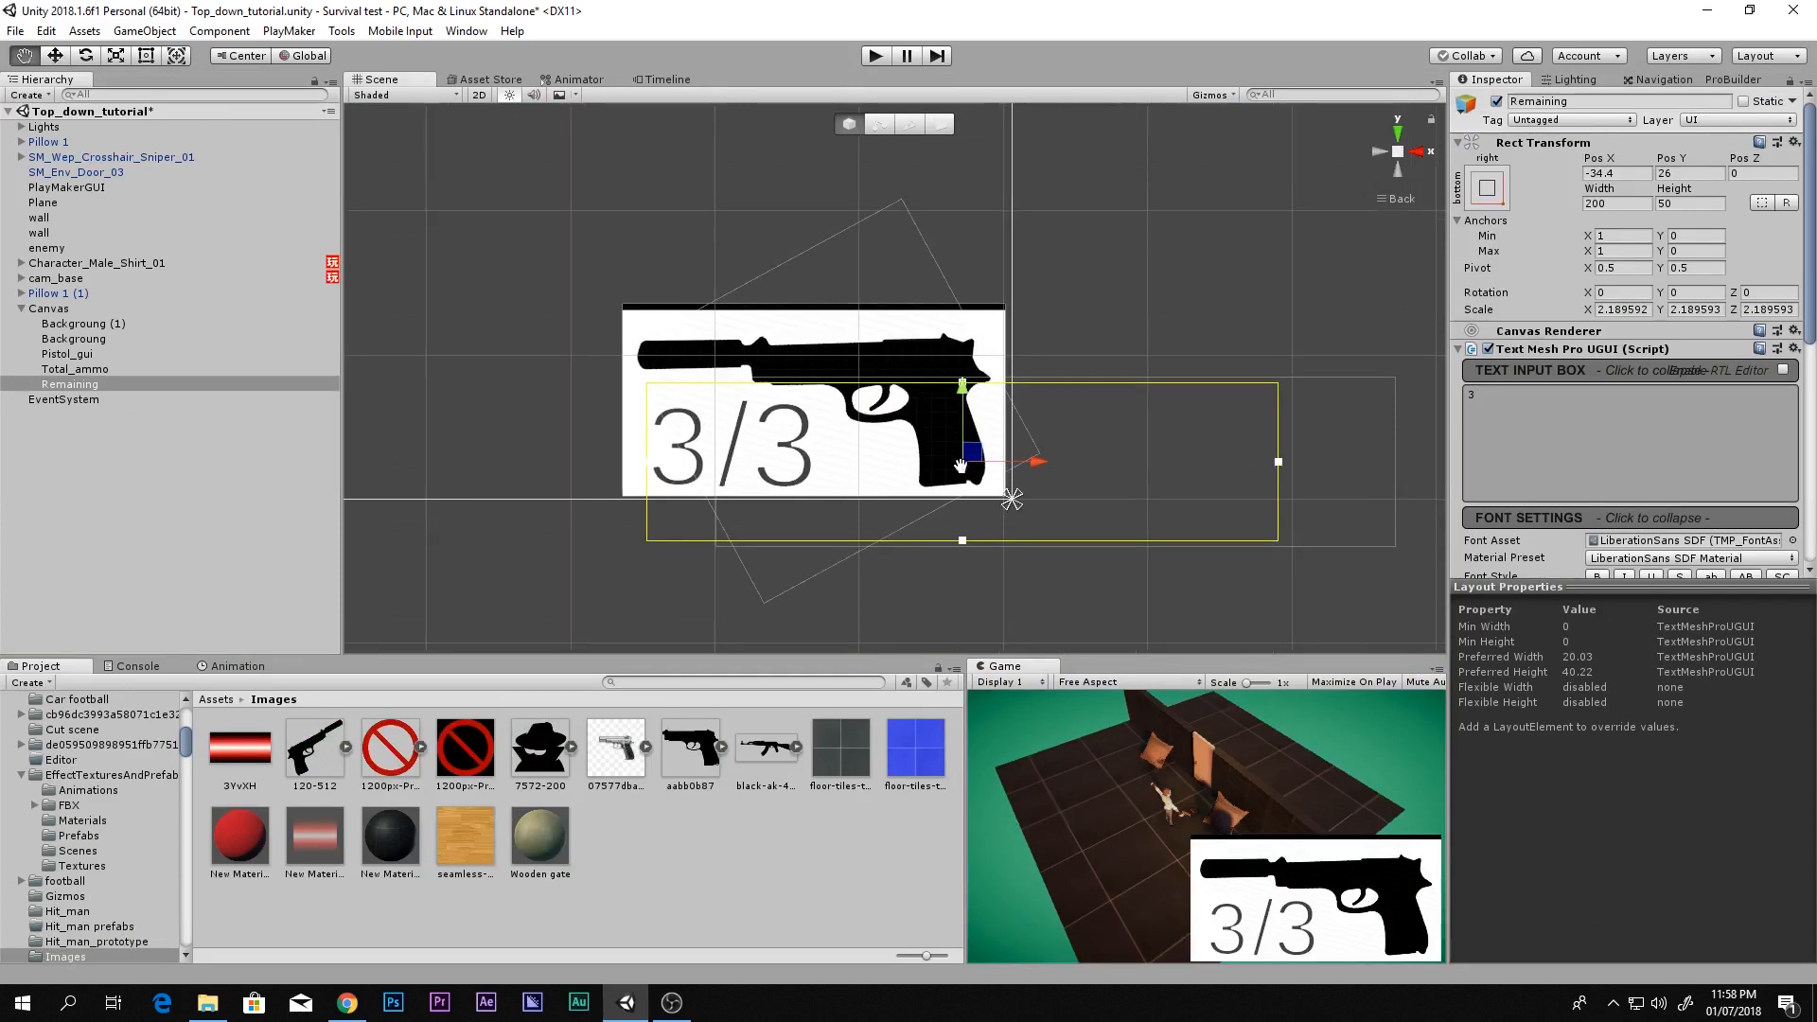
pyautogui.press('r')
pyautogui.moveTo(965, 466); pyautogui.dragTo(997, 411)
pyautogui.press('w')
pyautogui.press('e')
pyautogui.press('r')
pyautogui.press('w')
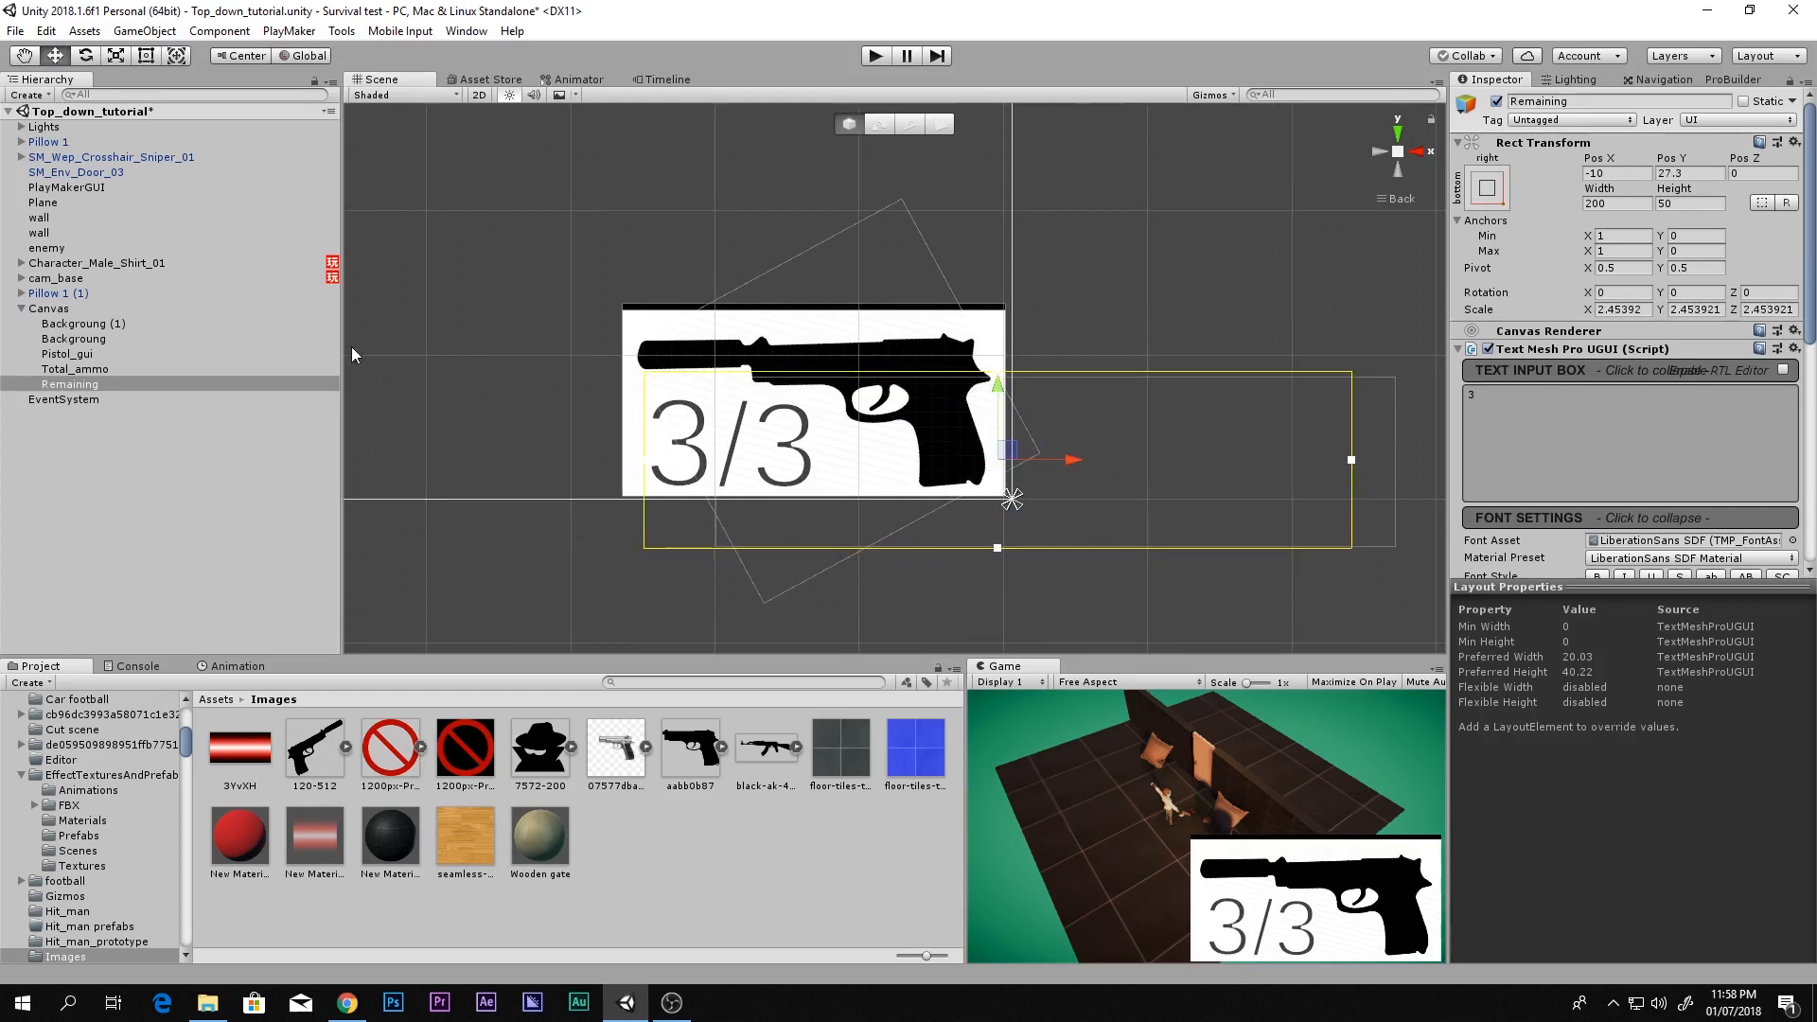
# Compare the dimensions of Total_ammo and Remaining, and delete the Remaining text object
pyautogui.click(83, 369)
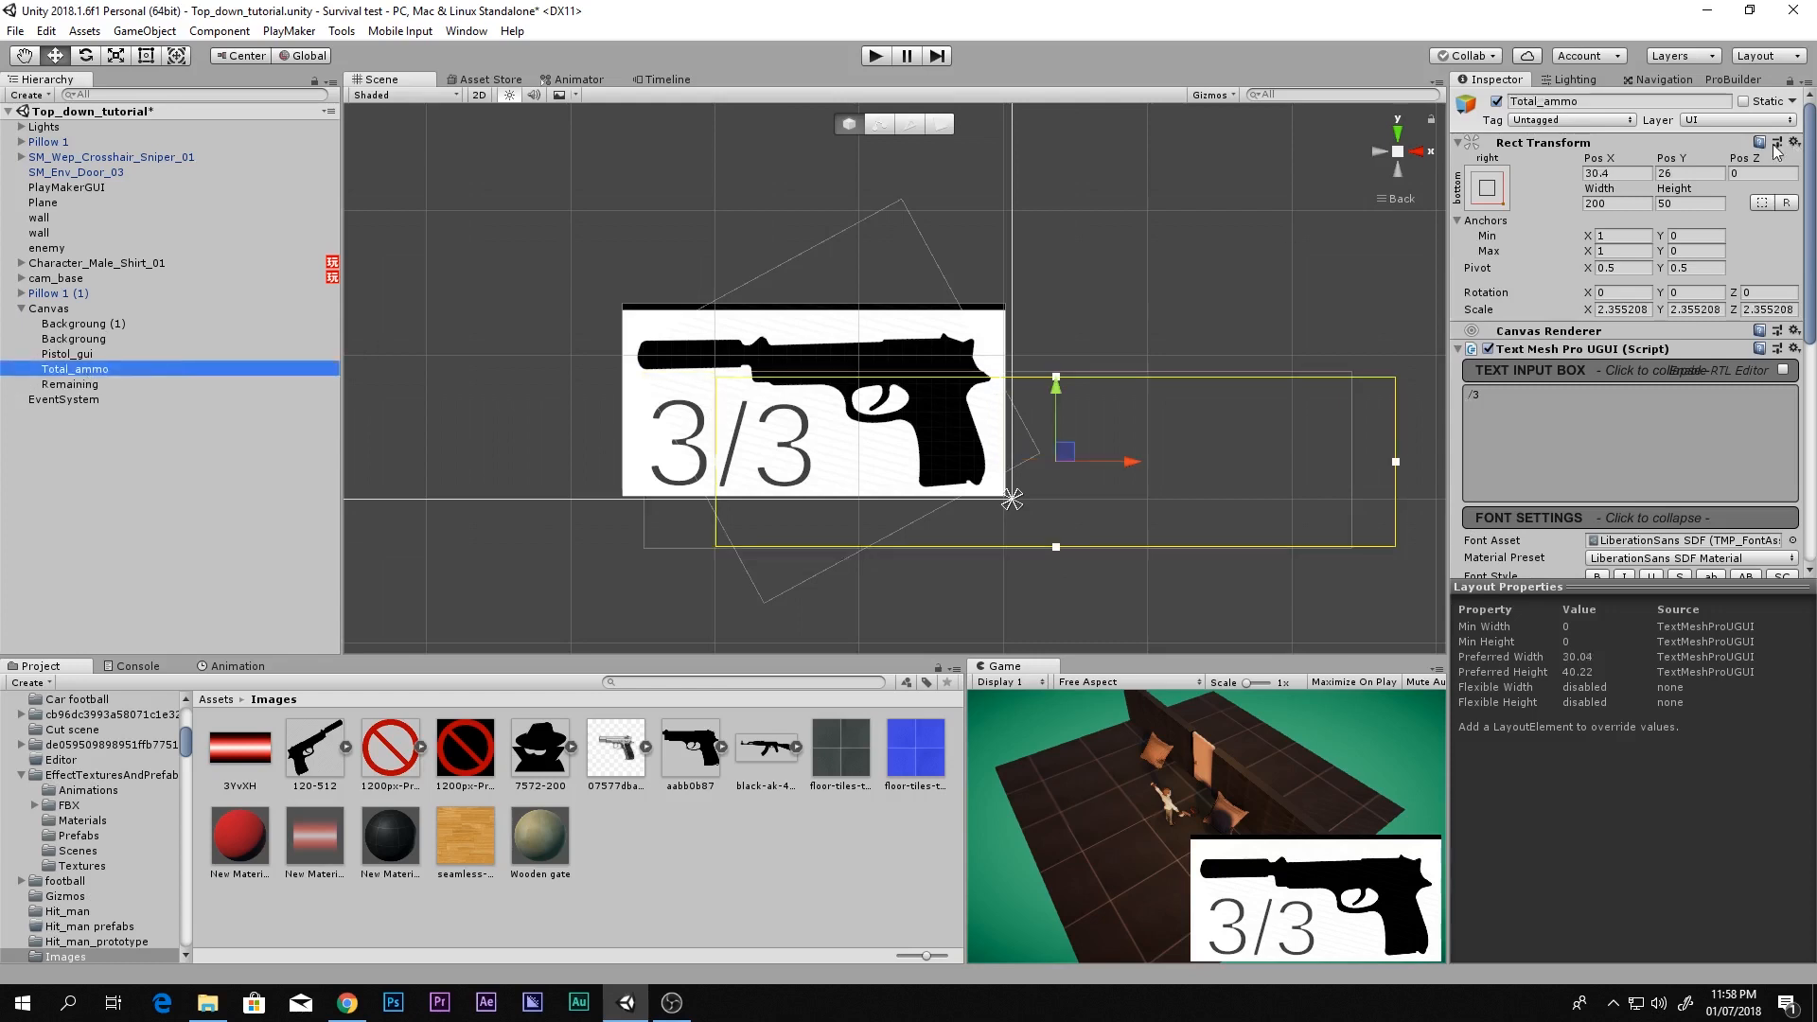
pyautogui.click(1626, 204)
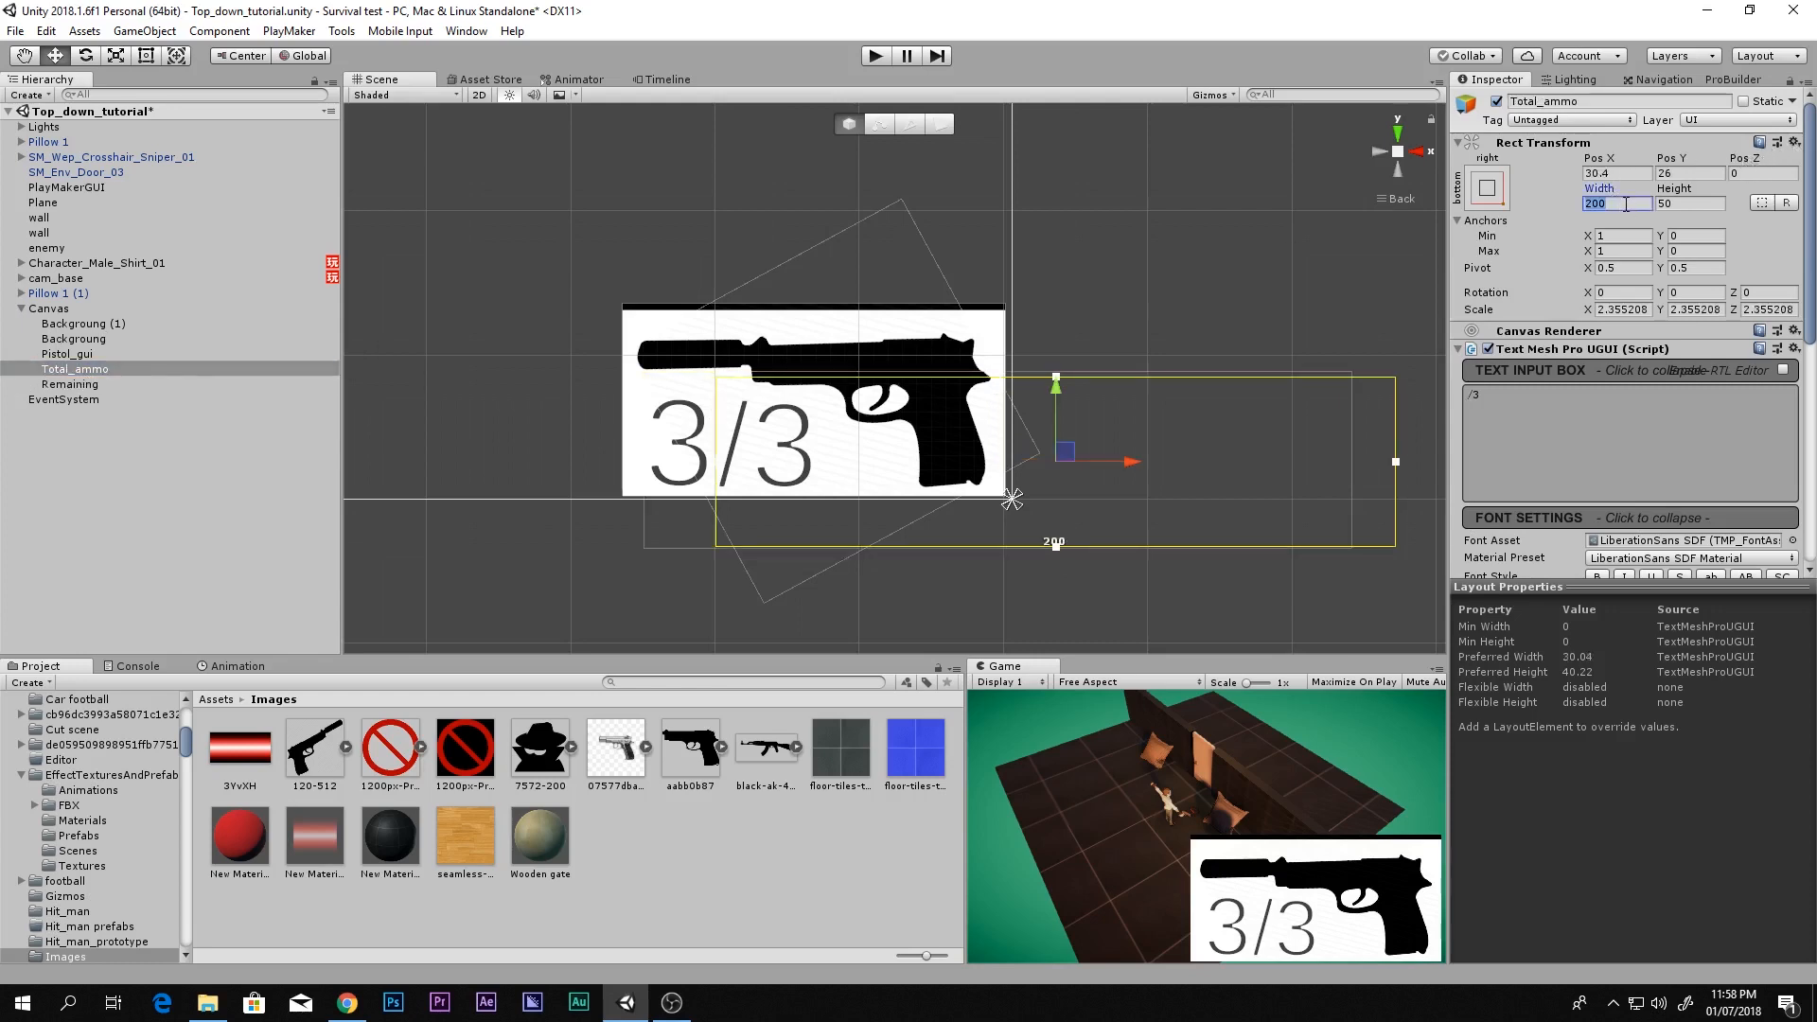
pyautogui.click(70, 384)
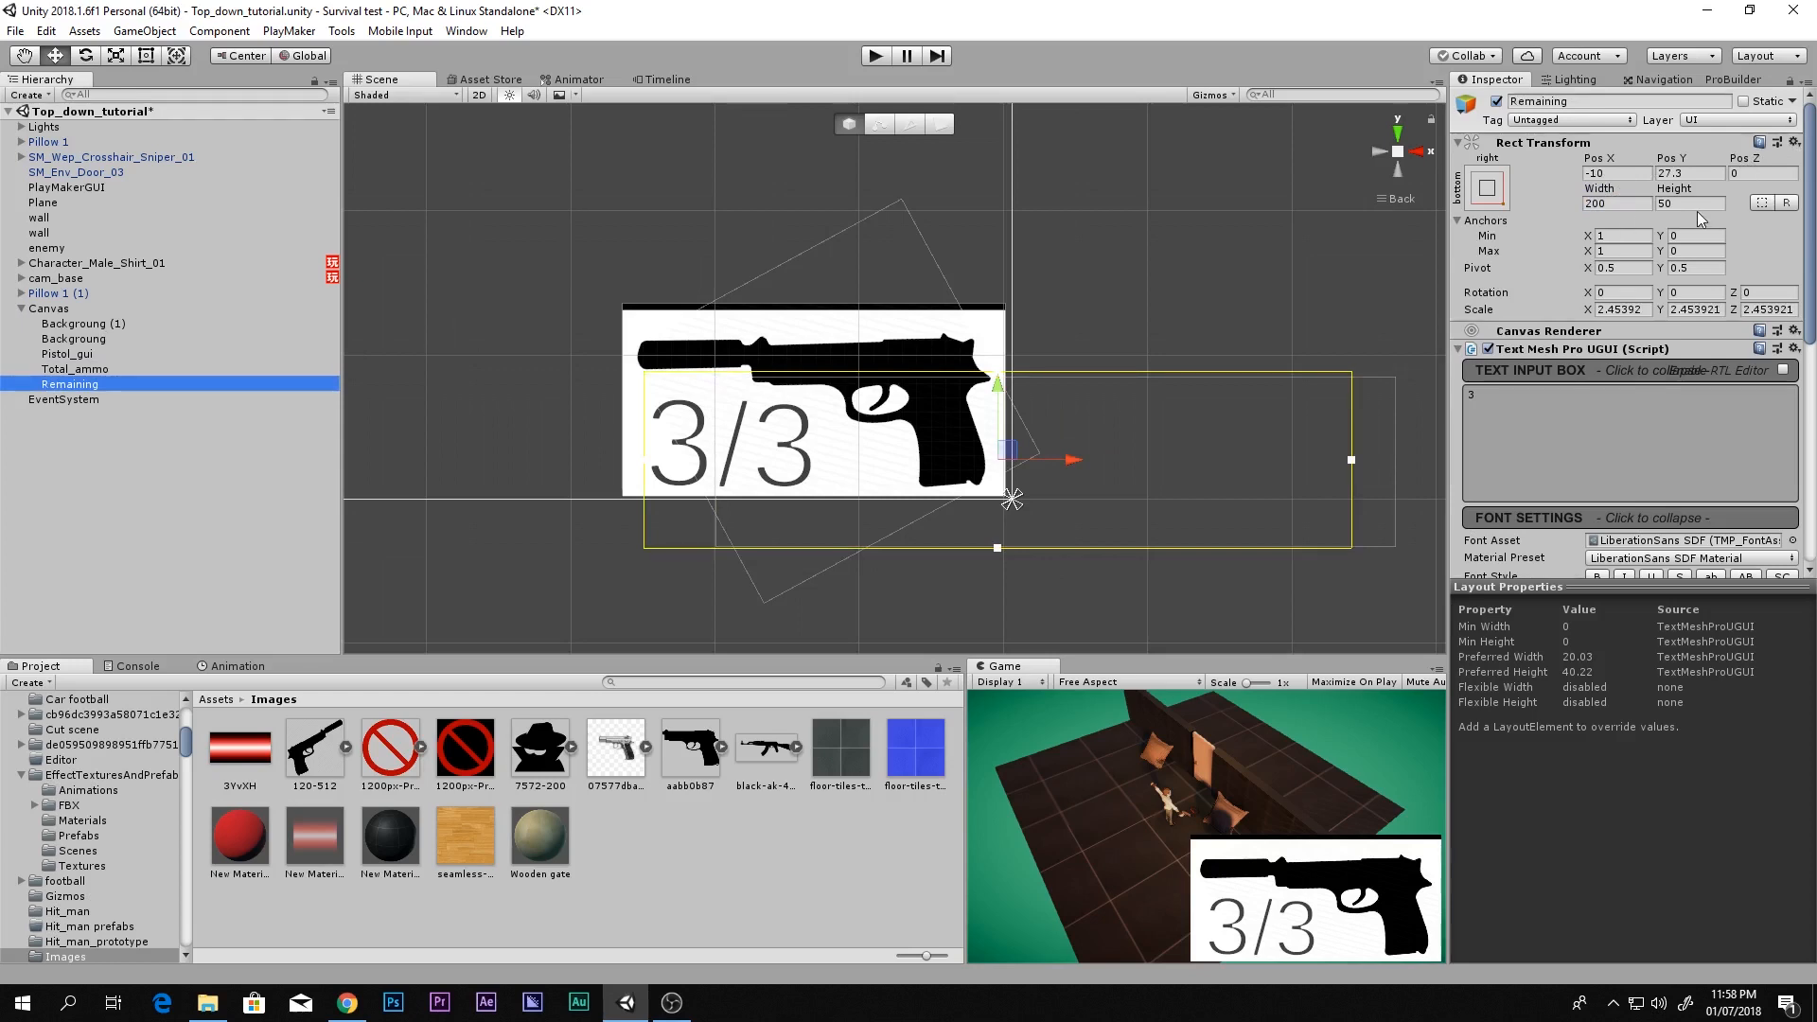
pyautogui.click(139, 371)
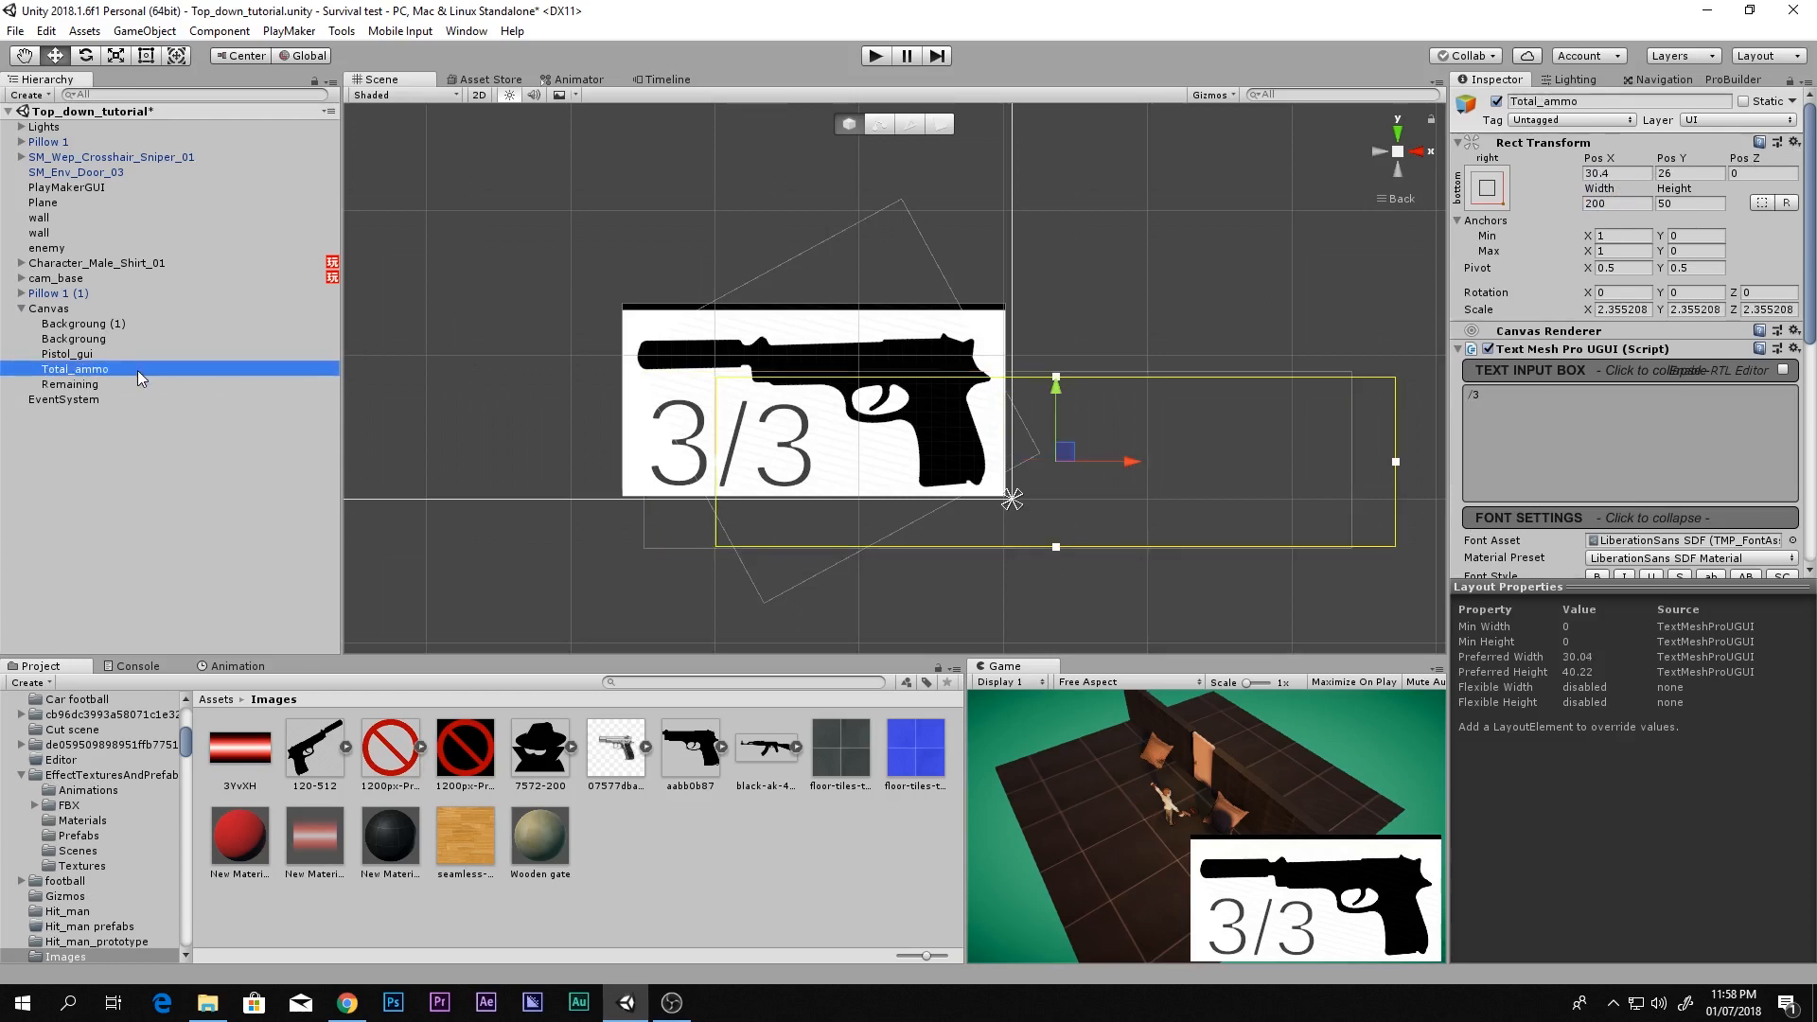
pyautogui.click(102, 383)
pyautogui.press('Delete')
# Duplicate the Total_ammo text, move the copy to about X -38.7 and rename it as rEMAINING
pyautogui.click(293, 370)
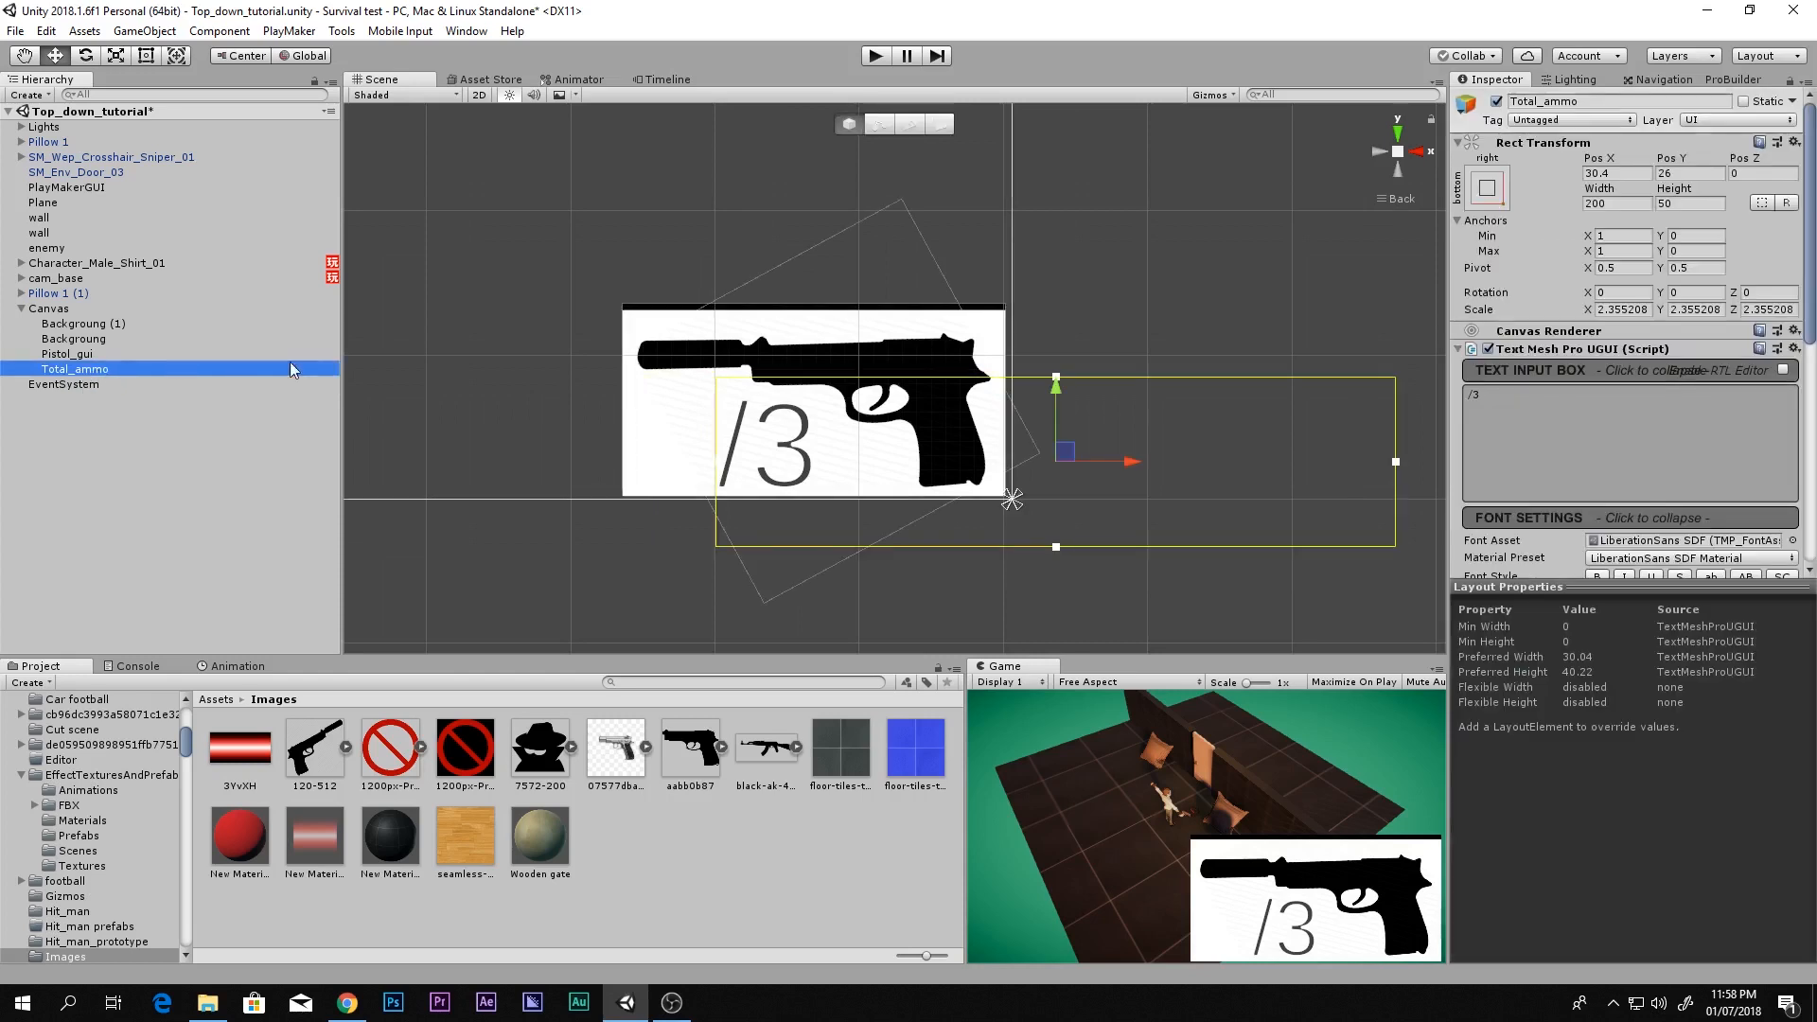
pyautogui.hotkey('ctrl', 'd')
pyautogui.moveTo(1131, 462); pyautogui.dragTo(1032, 461)
pyautogui.click(1573, 99)
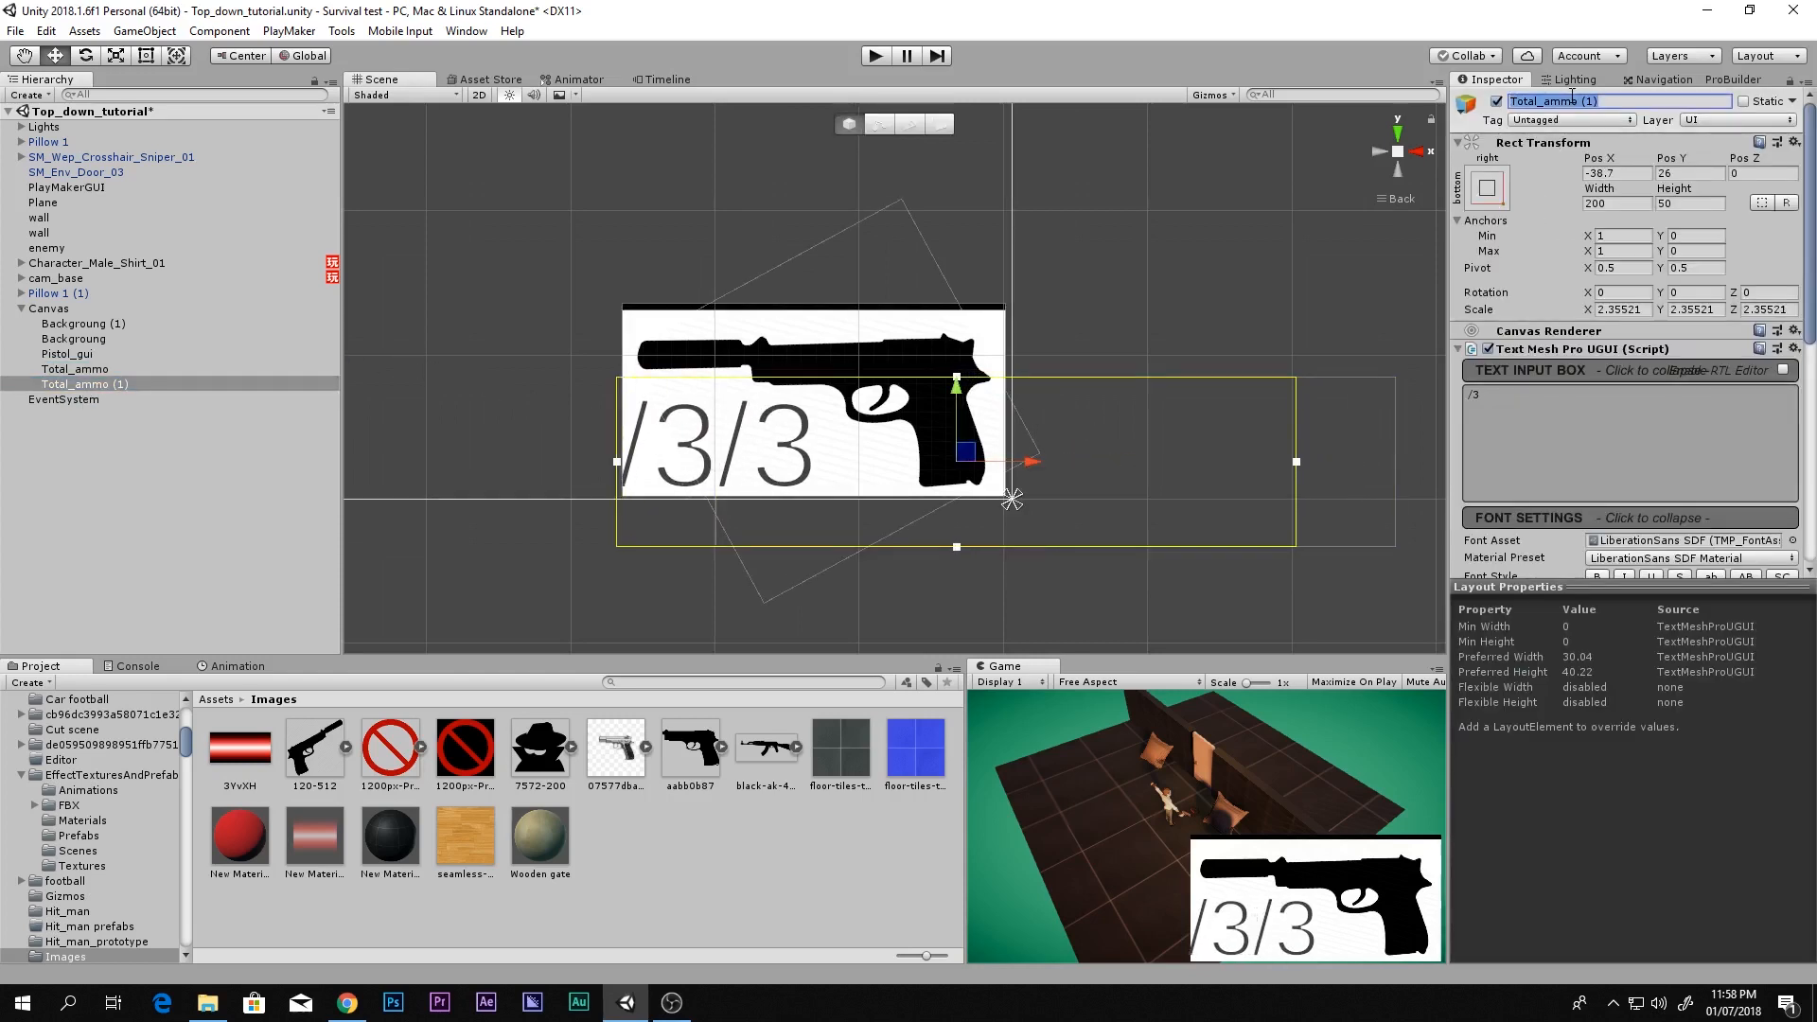
pyautogui.write('rEMAINING')
pyautogui.press('Return')
# Remove the slash from the rEMAINING text so that it reads "3"
pyautogui.click(1491, 398)
pyautogui.click(1491, 396)
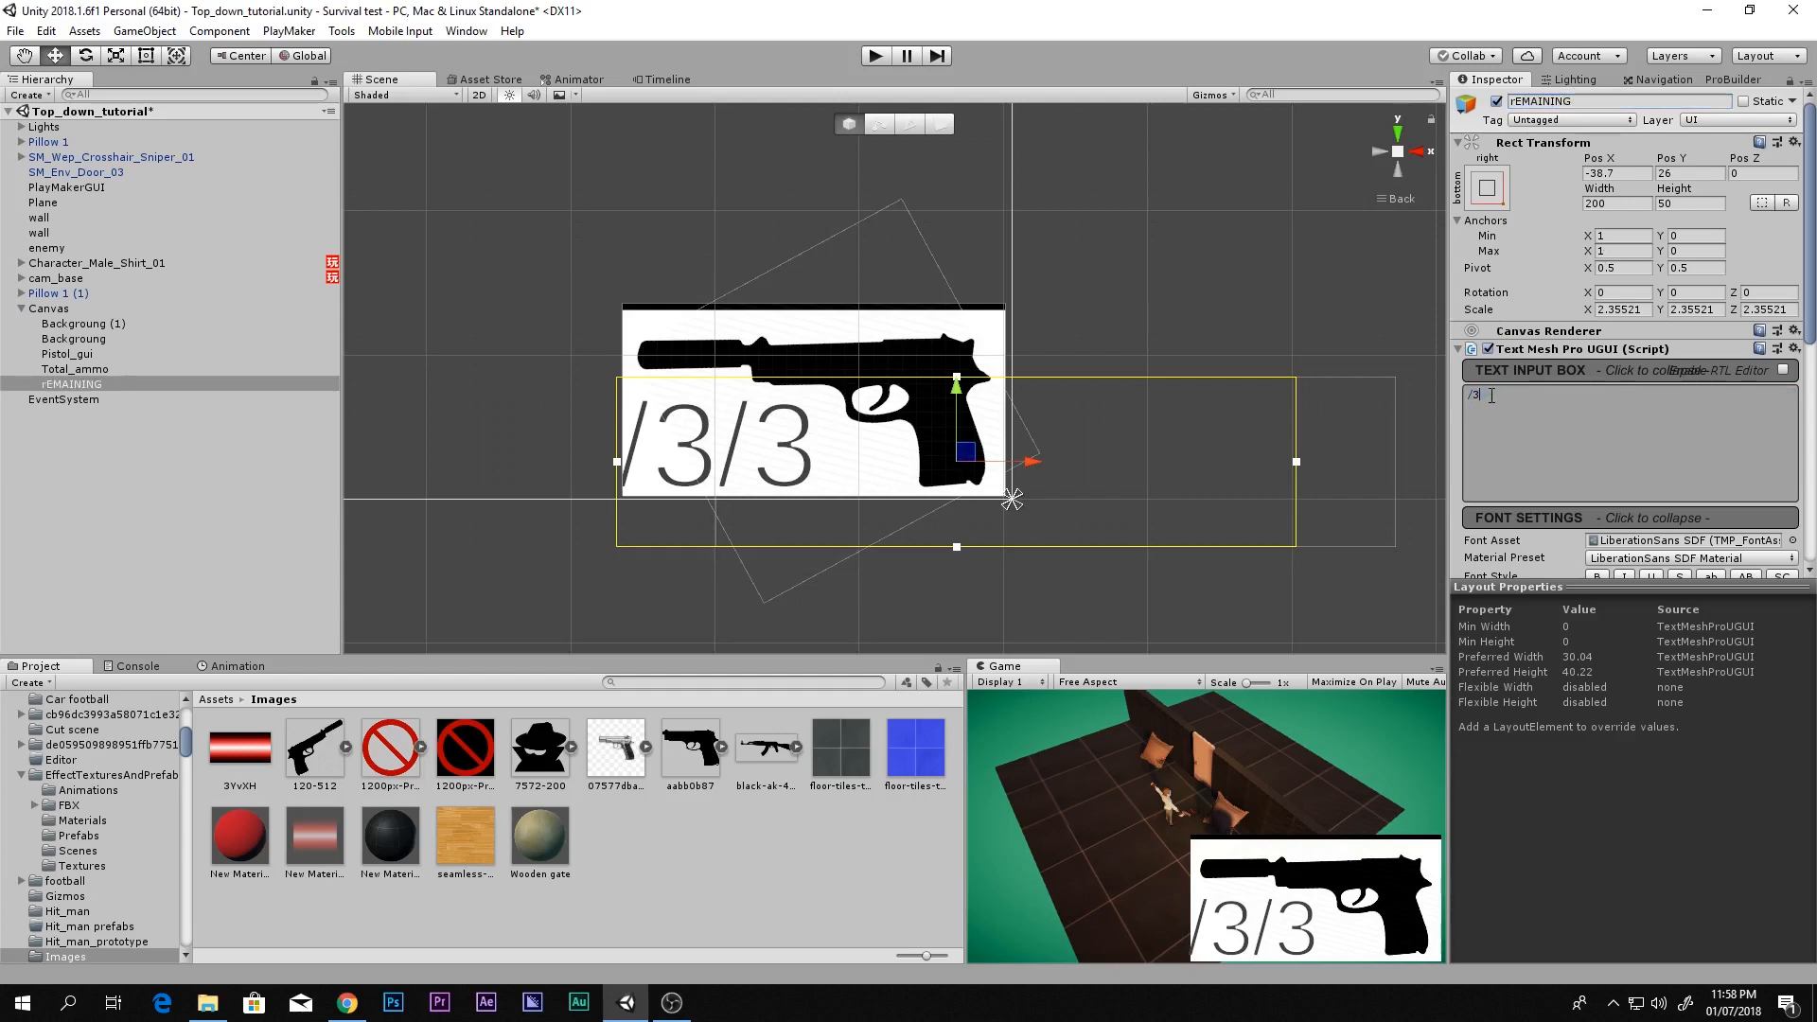
pyautogui.press('Left')
pyautogui.press('BackSpace')
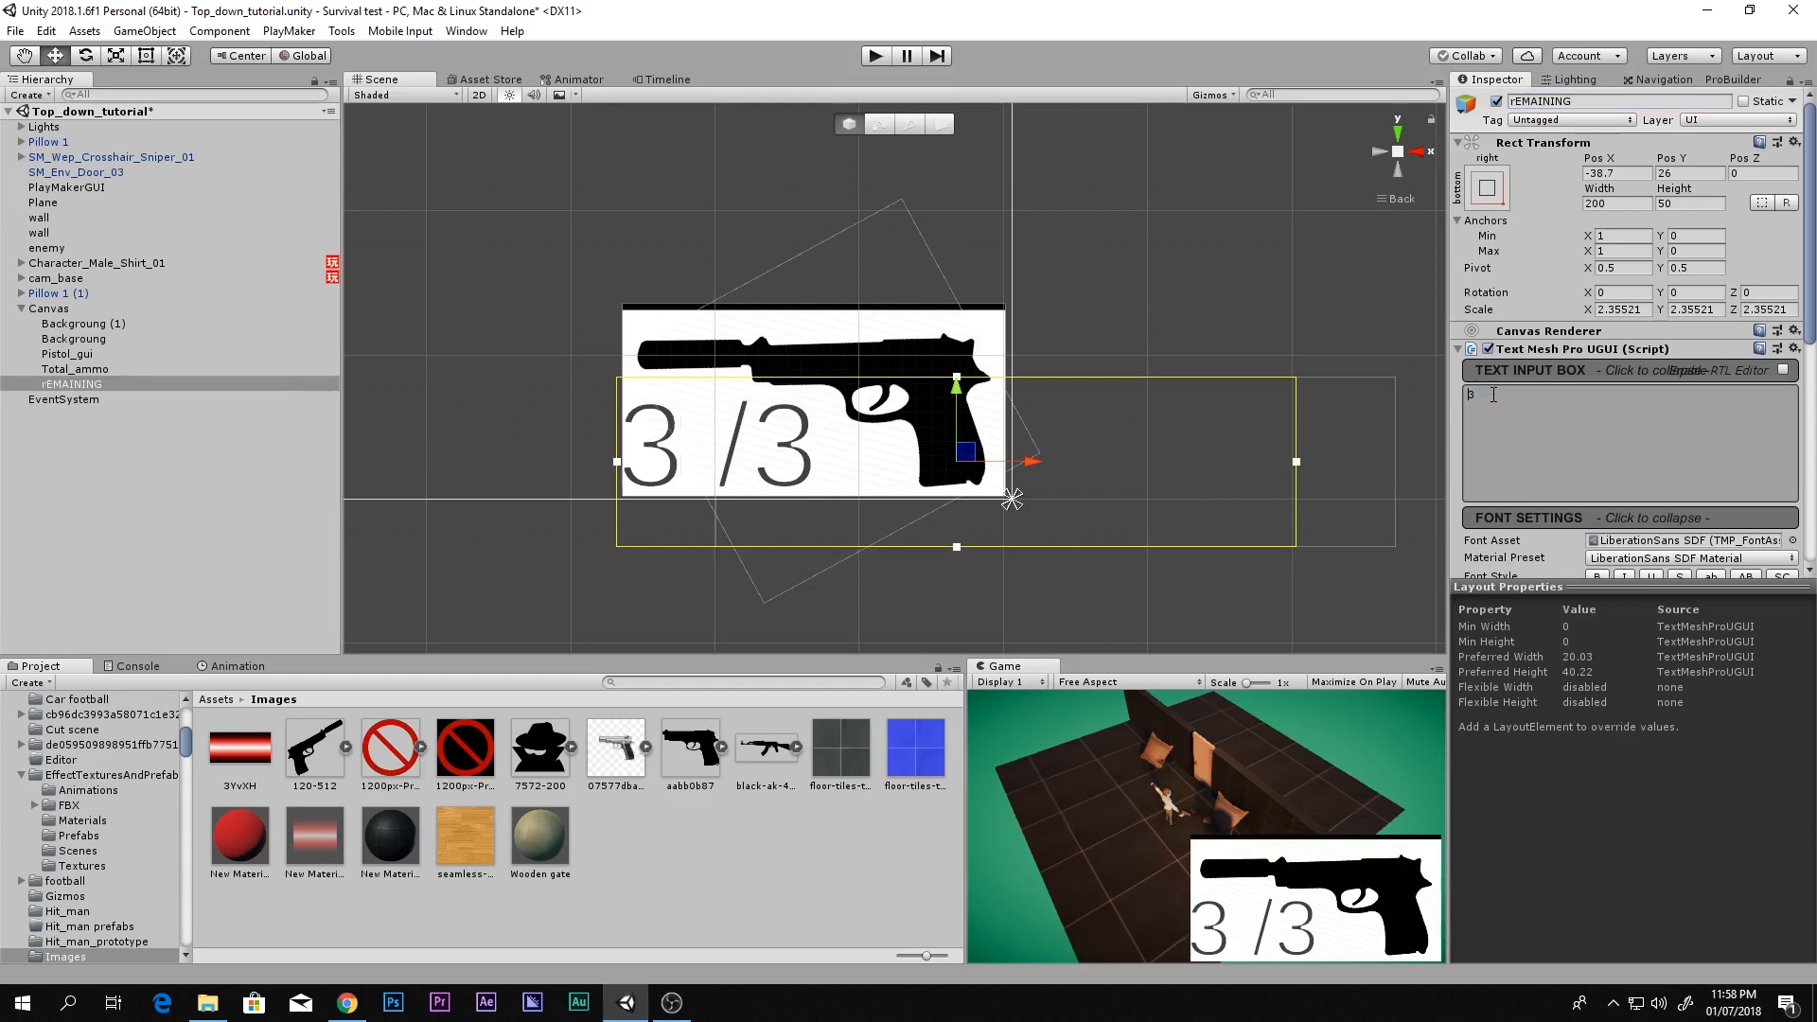
pyautogui.press('Return')
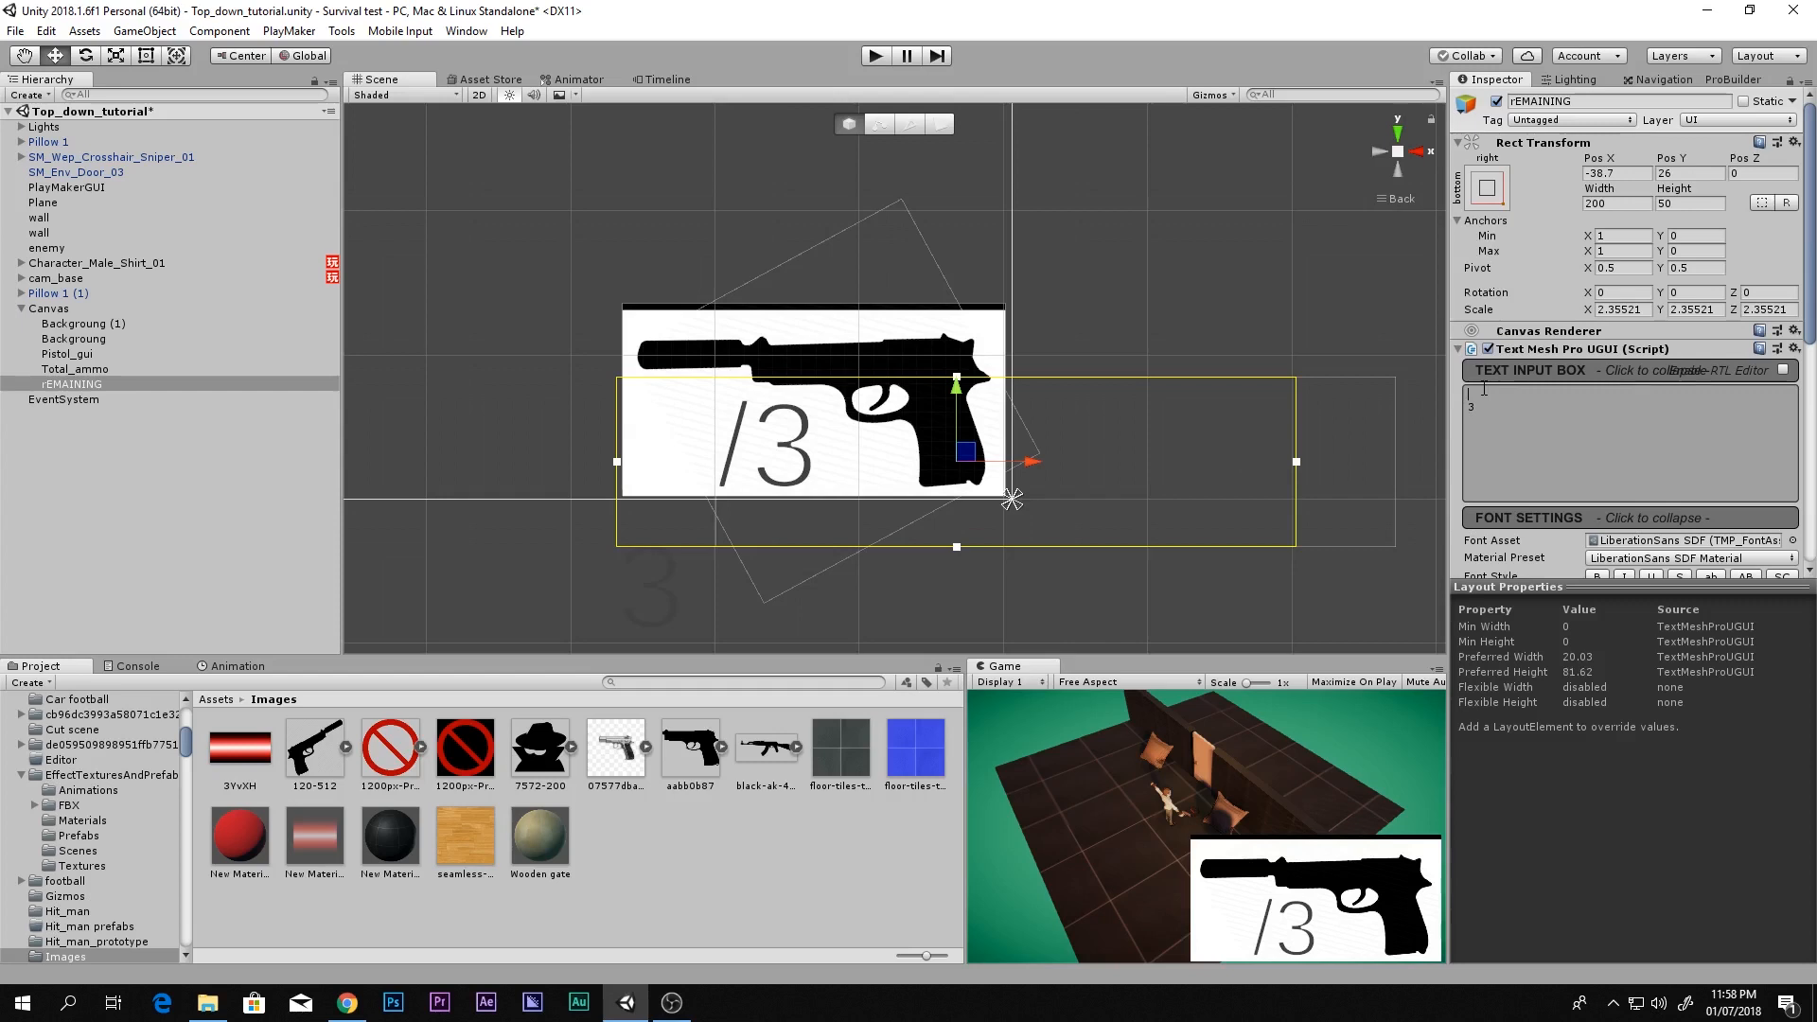
pyautogui.press('BackSpace')
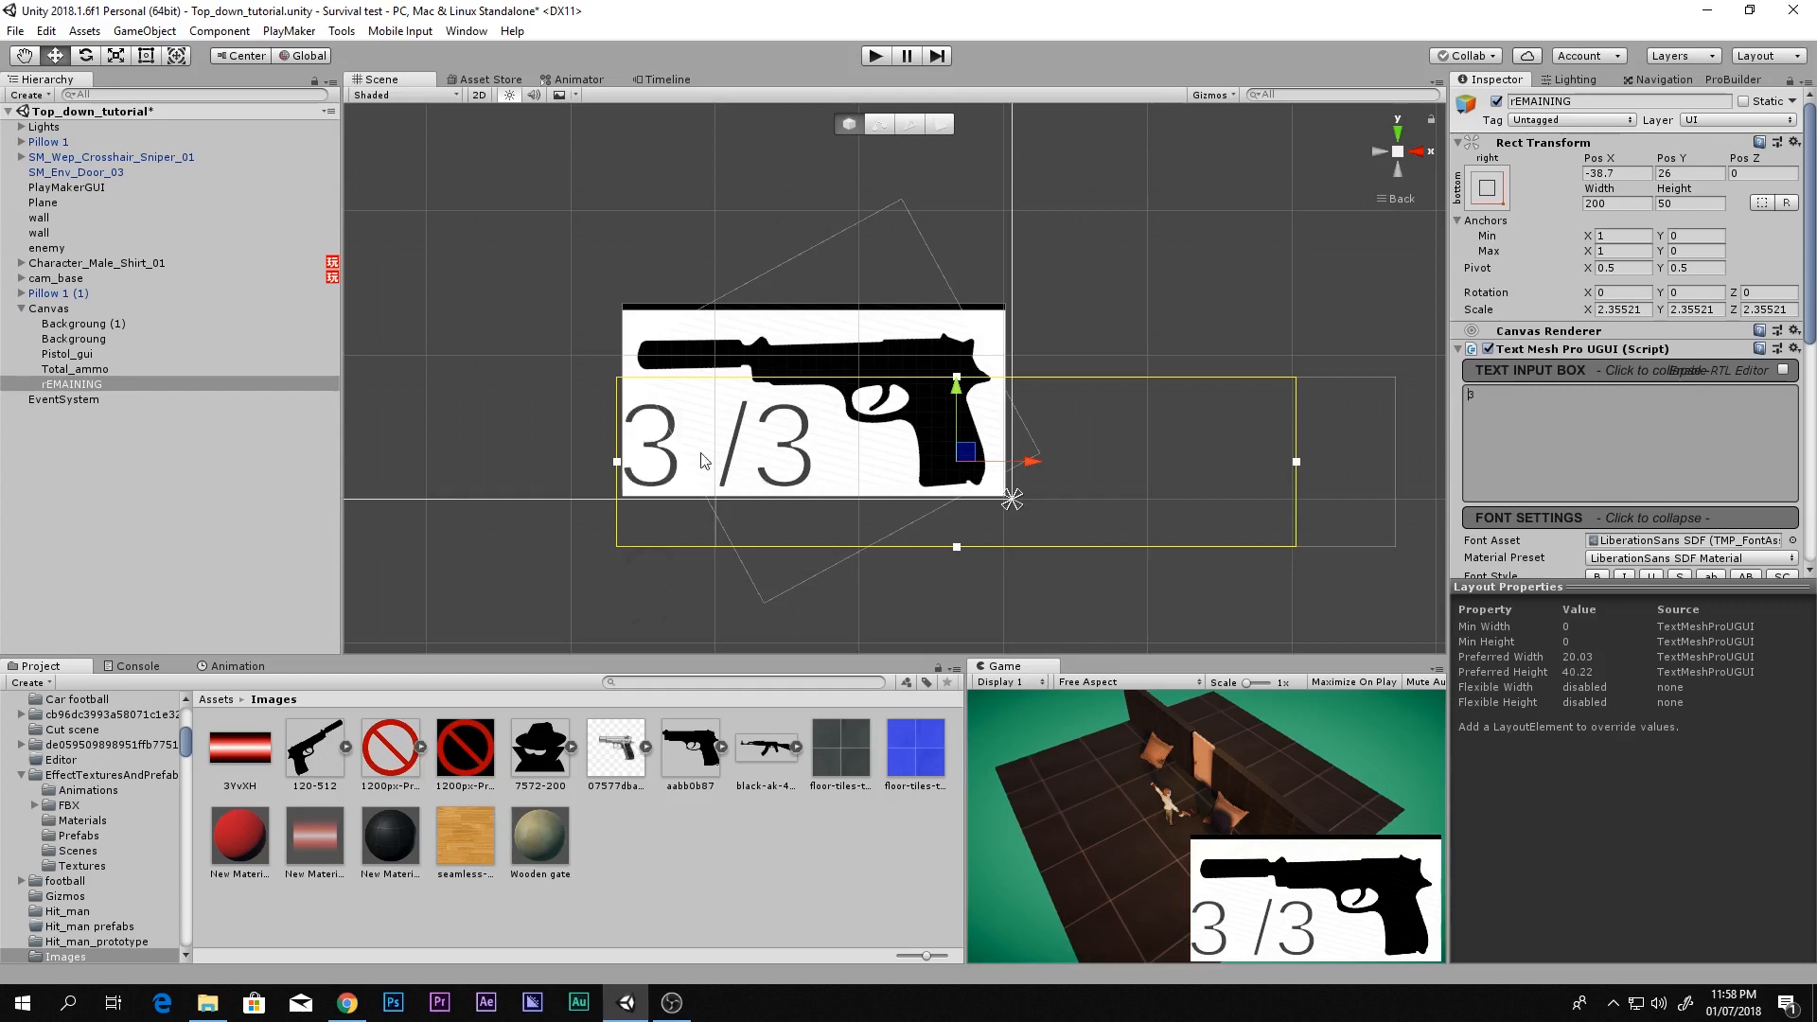
# Move the rEMAINING text to about X -20.3, next to the "/3", and check the counter in the enlarged Game view
pyautogui.moveTo(1037, 462); pyautogui.dragTo(1063, 463)
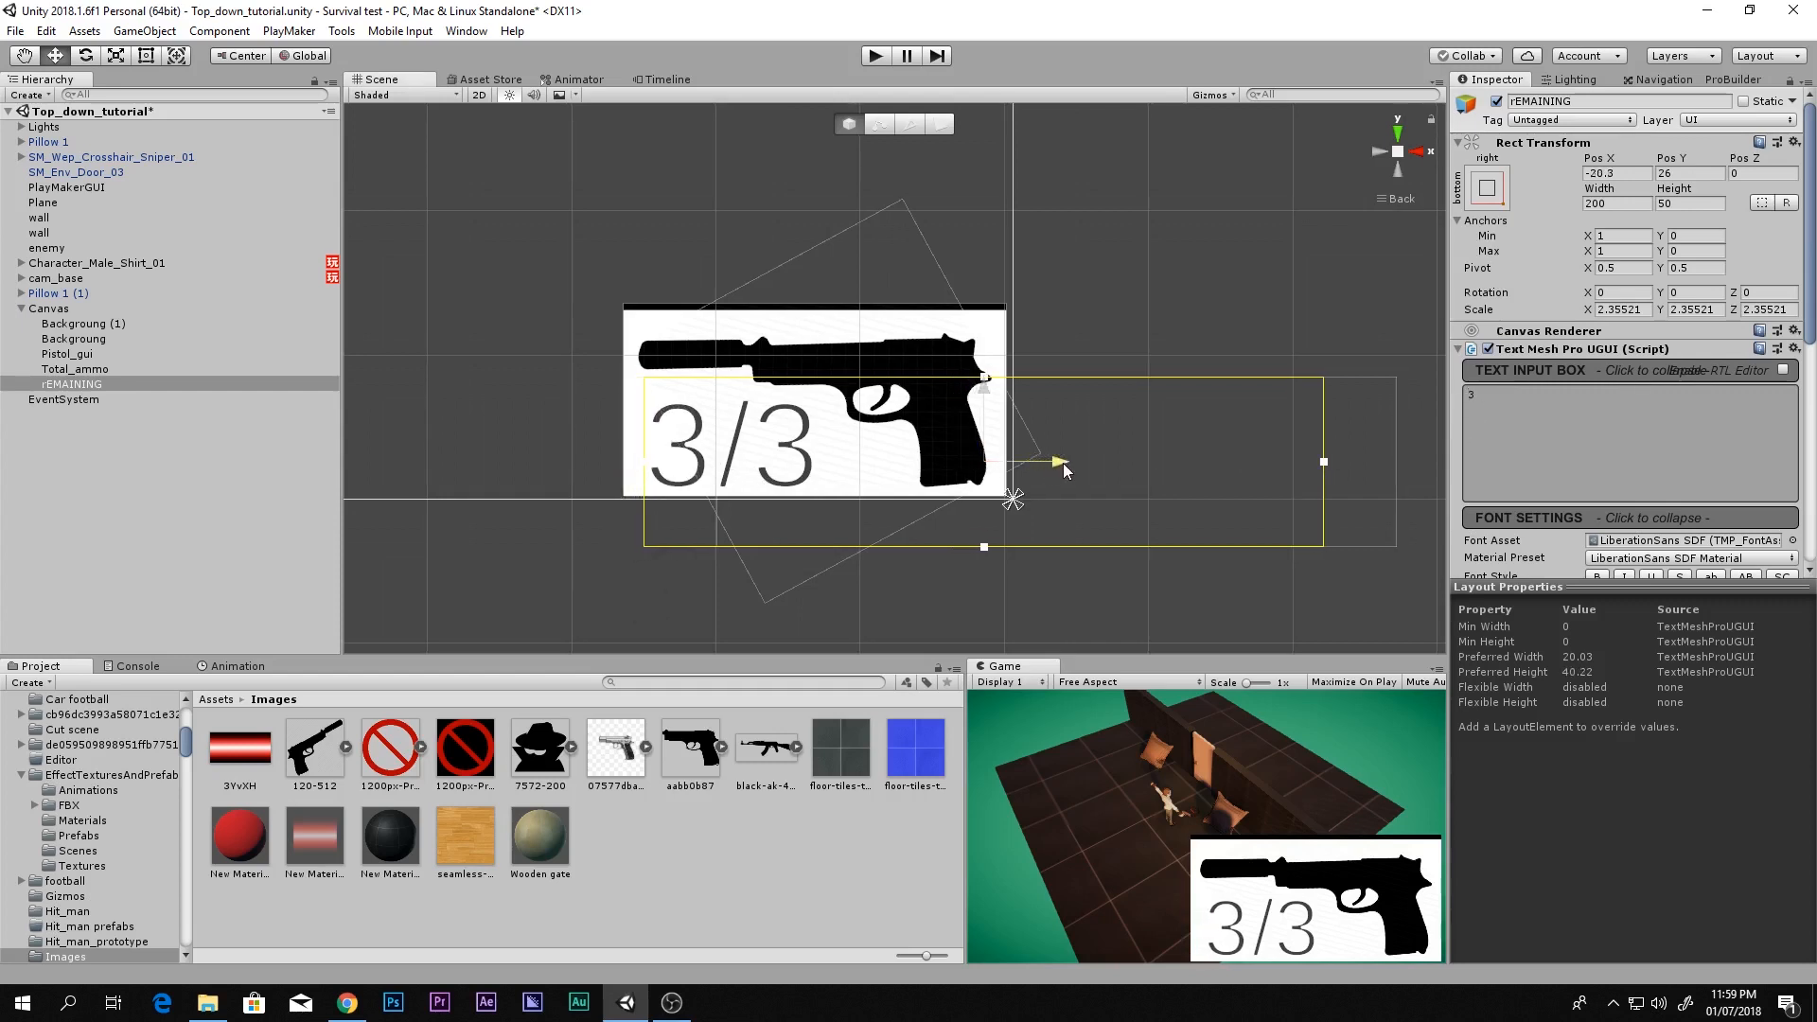
pyautogui.hotkey('ctrl', 'p')
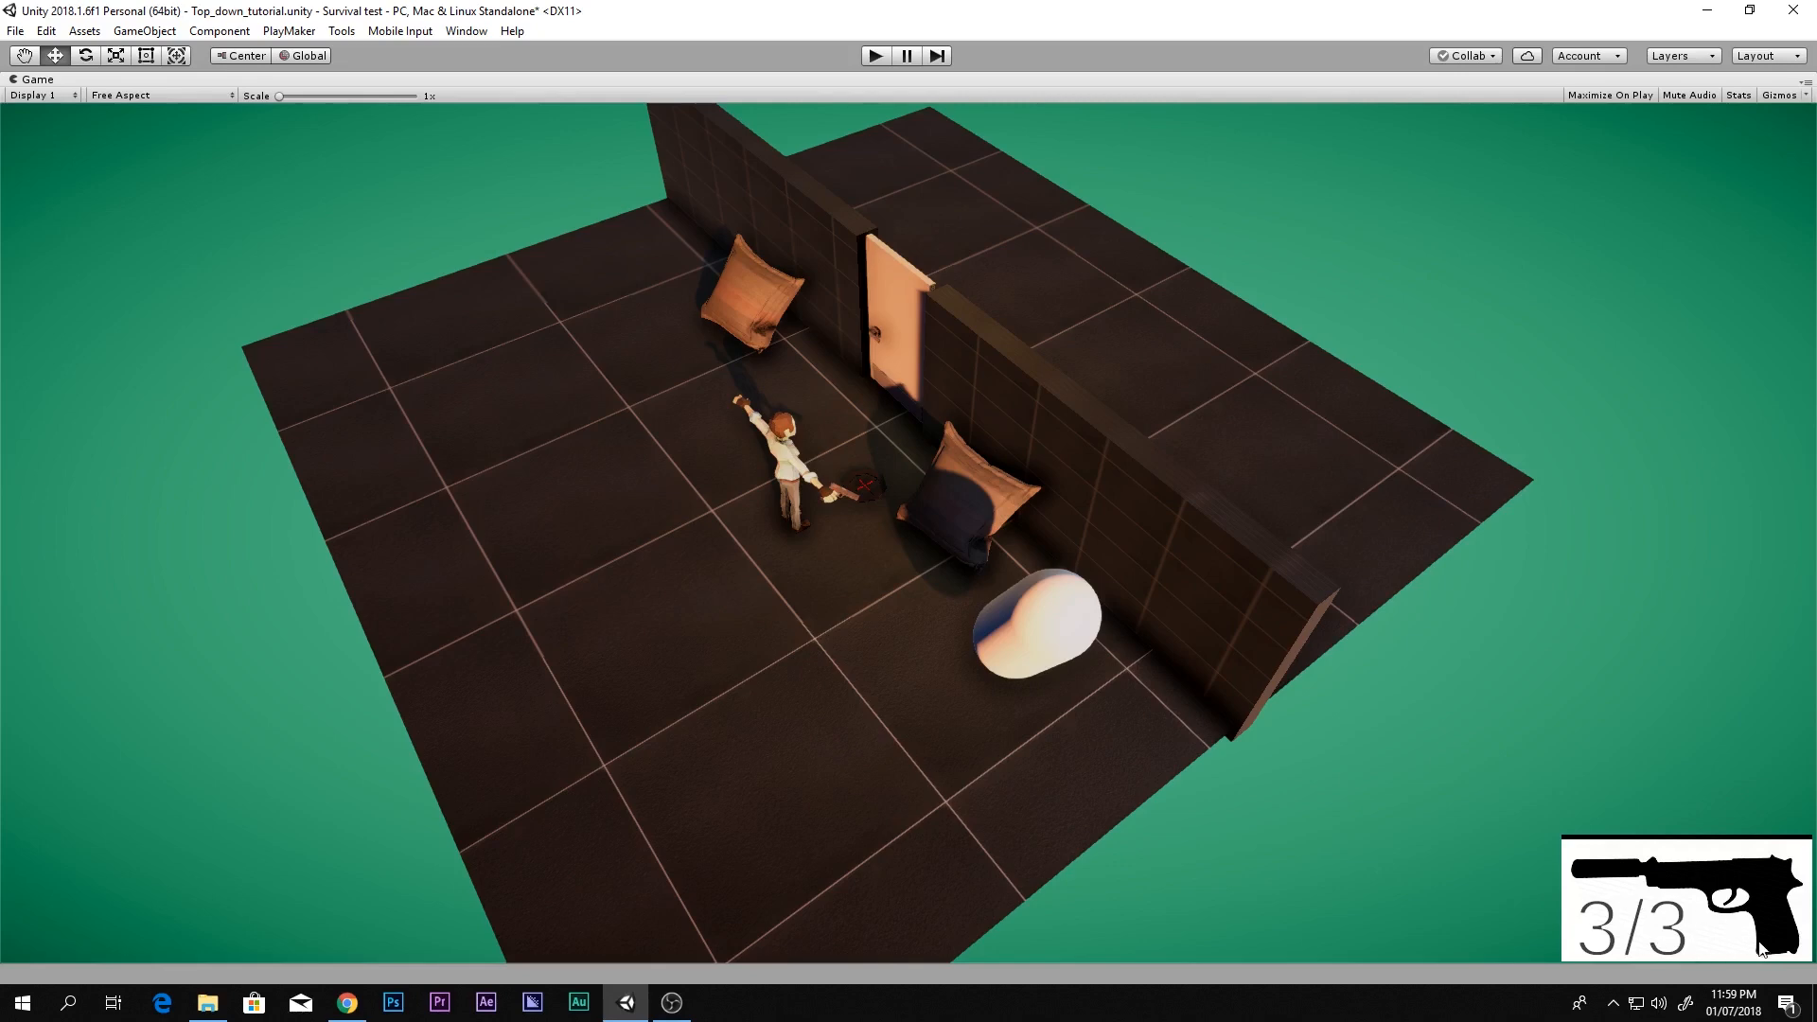
pyautogui.hotkey('ctrl', 'p')
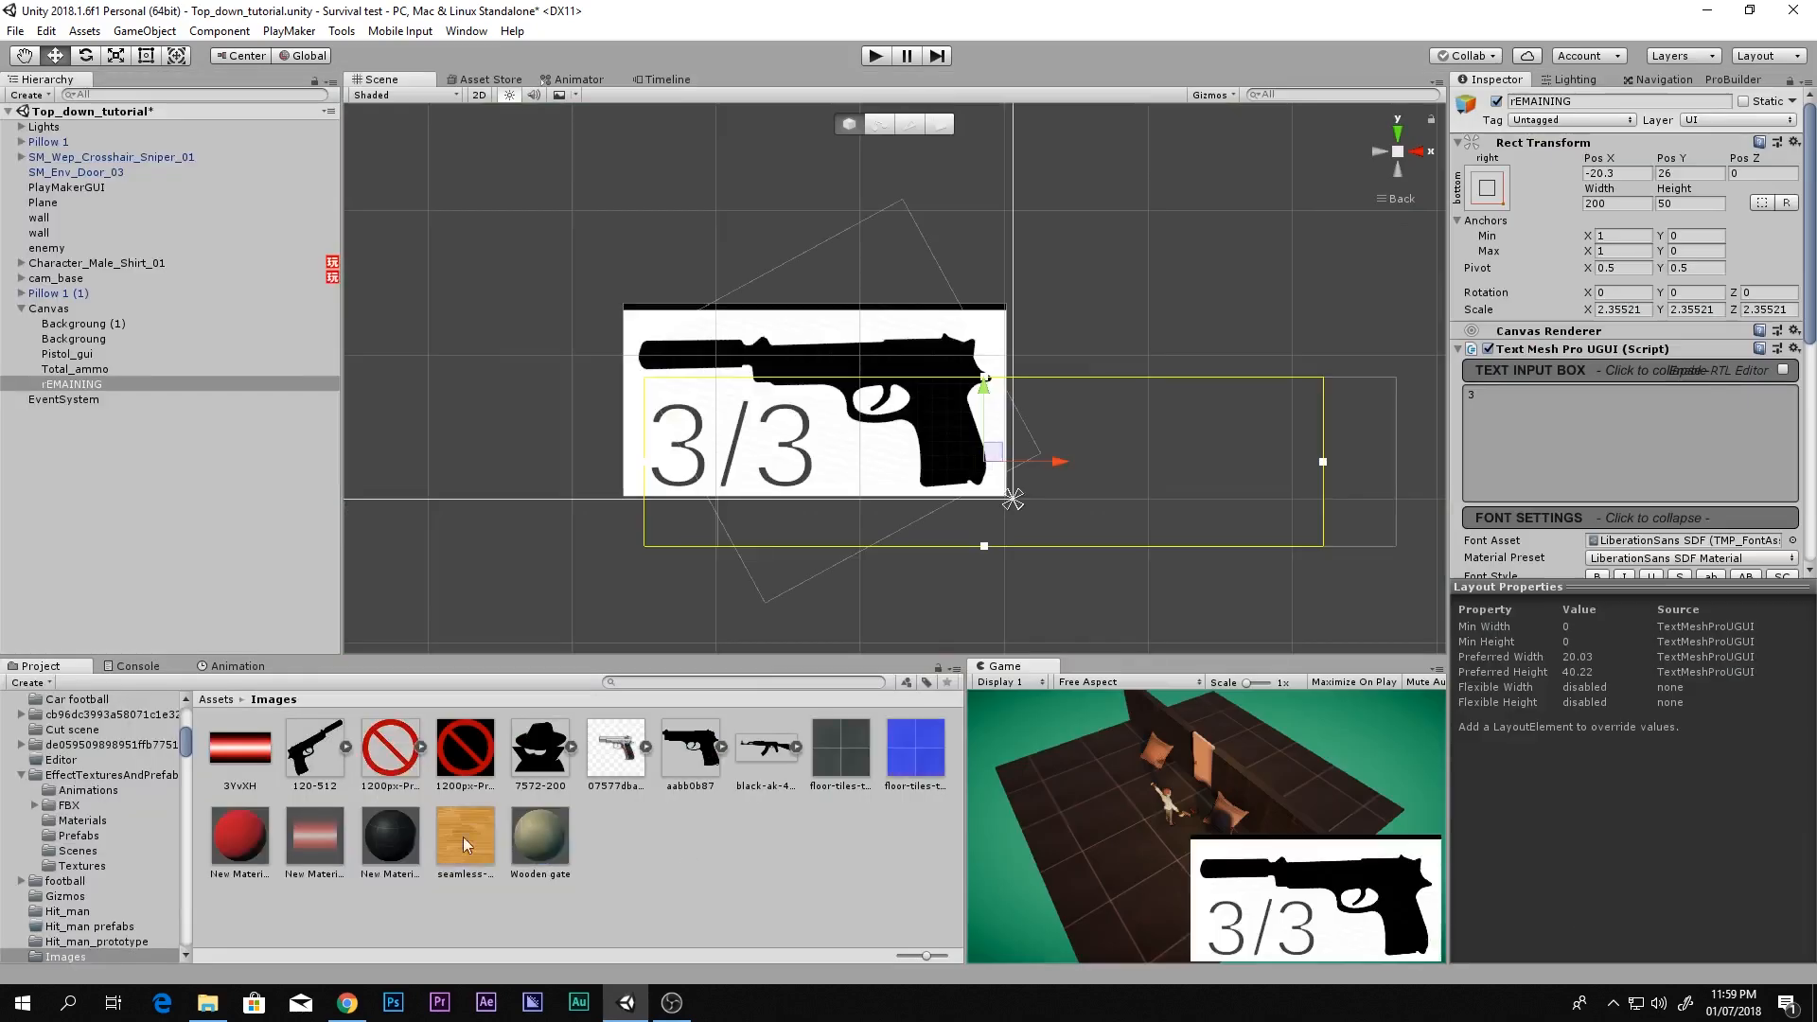
# Locate the LANENAR_ font file in the root Assets folder and inspect its import settings
pyautogui.scroll(-10, 252, 793)
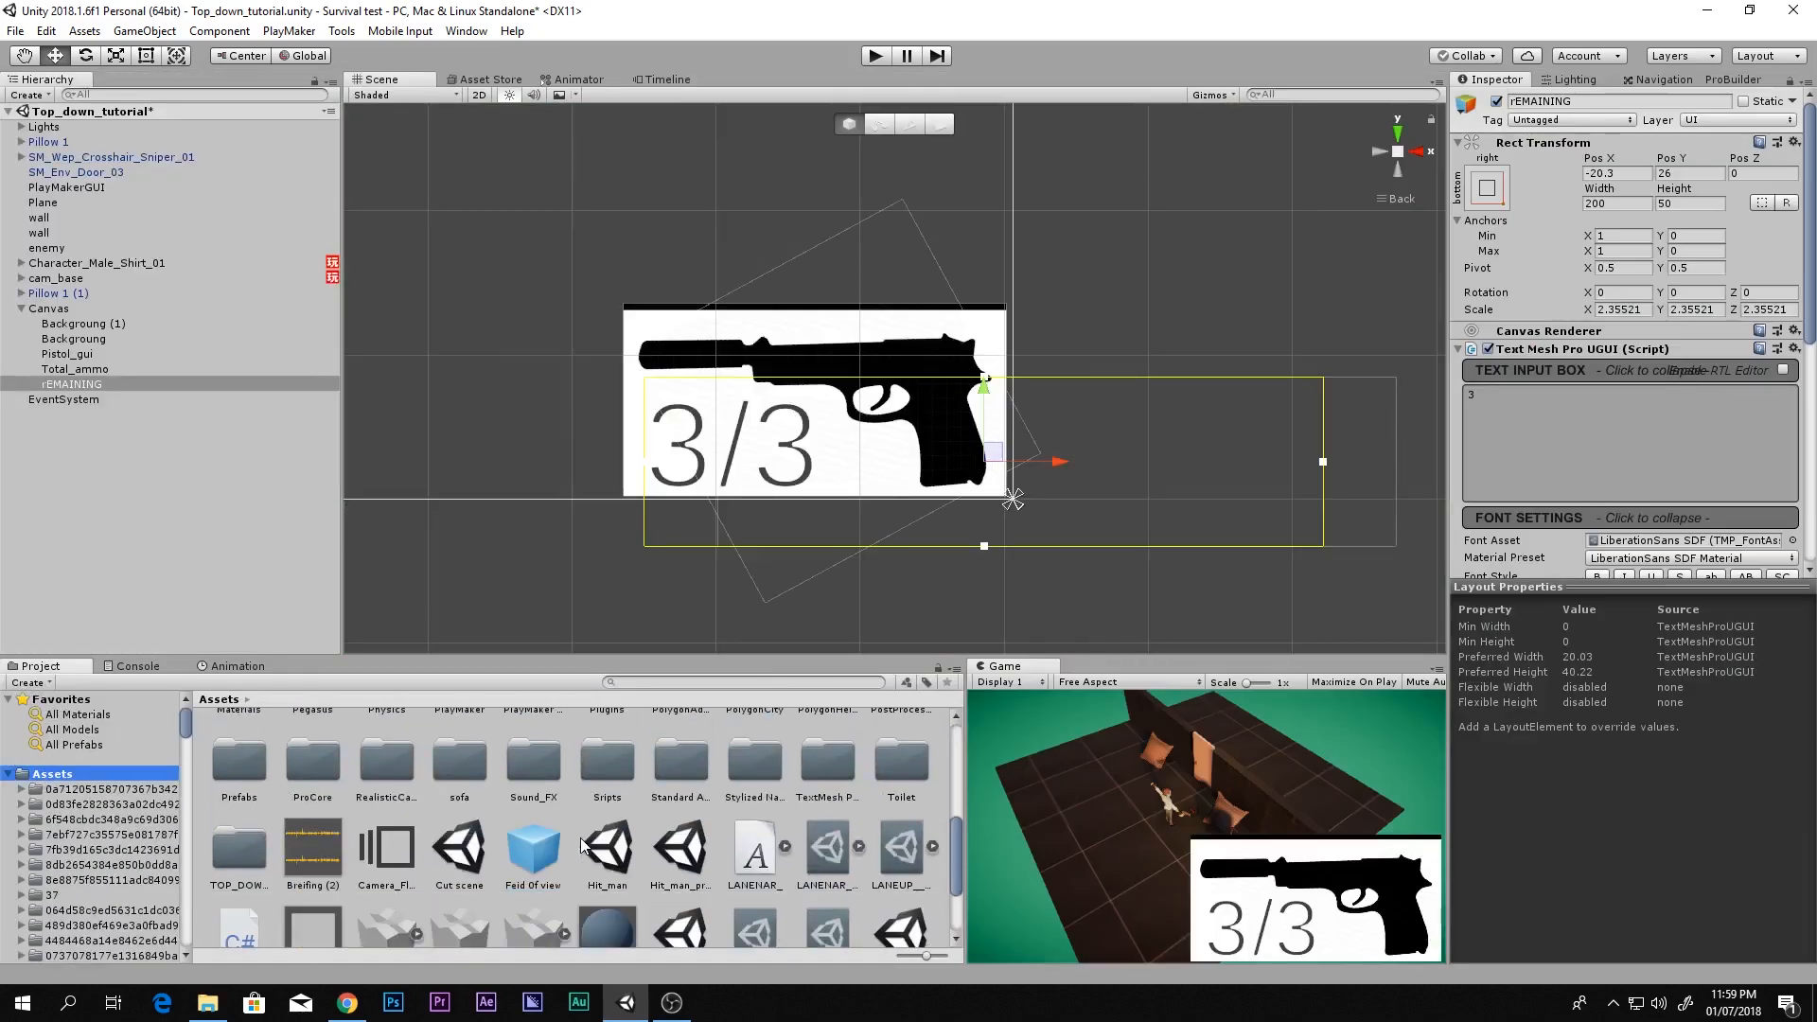
pyautogui.click(756, 743)
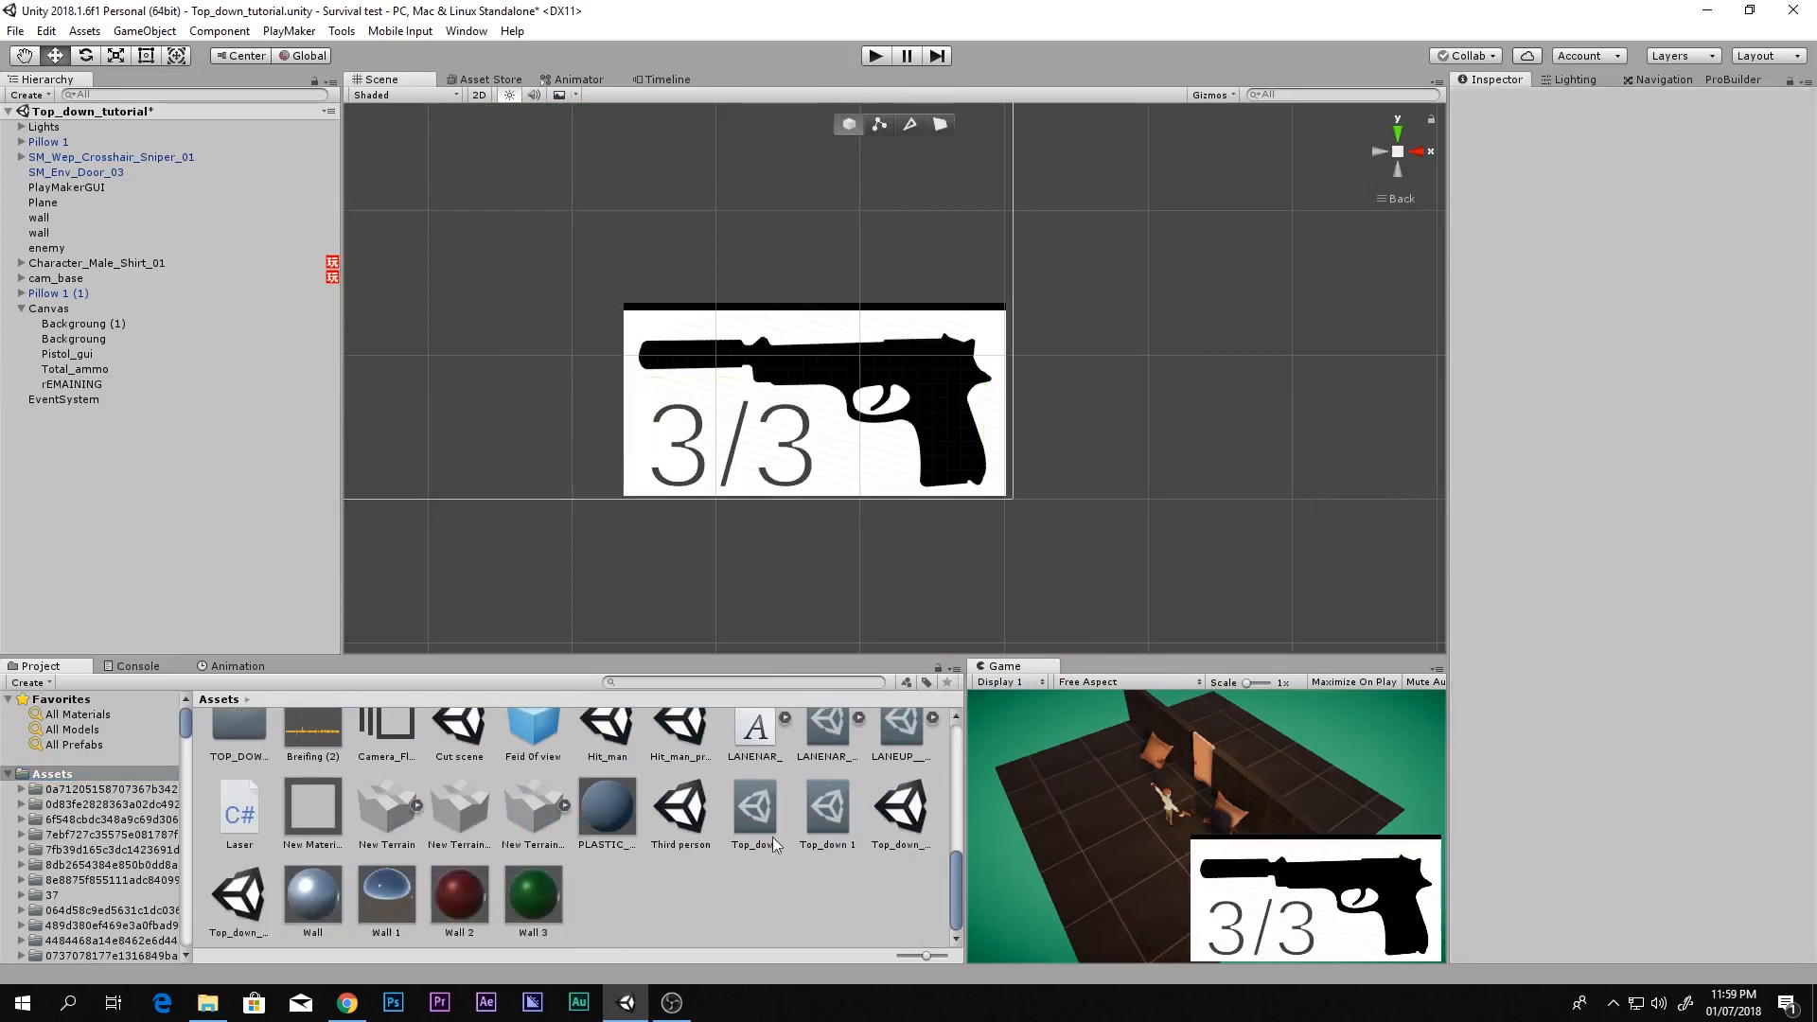
pyautogui.scroll(1, 753, 785)
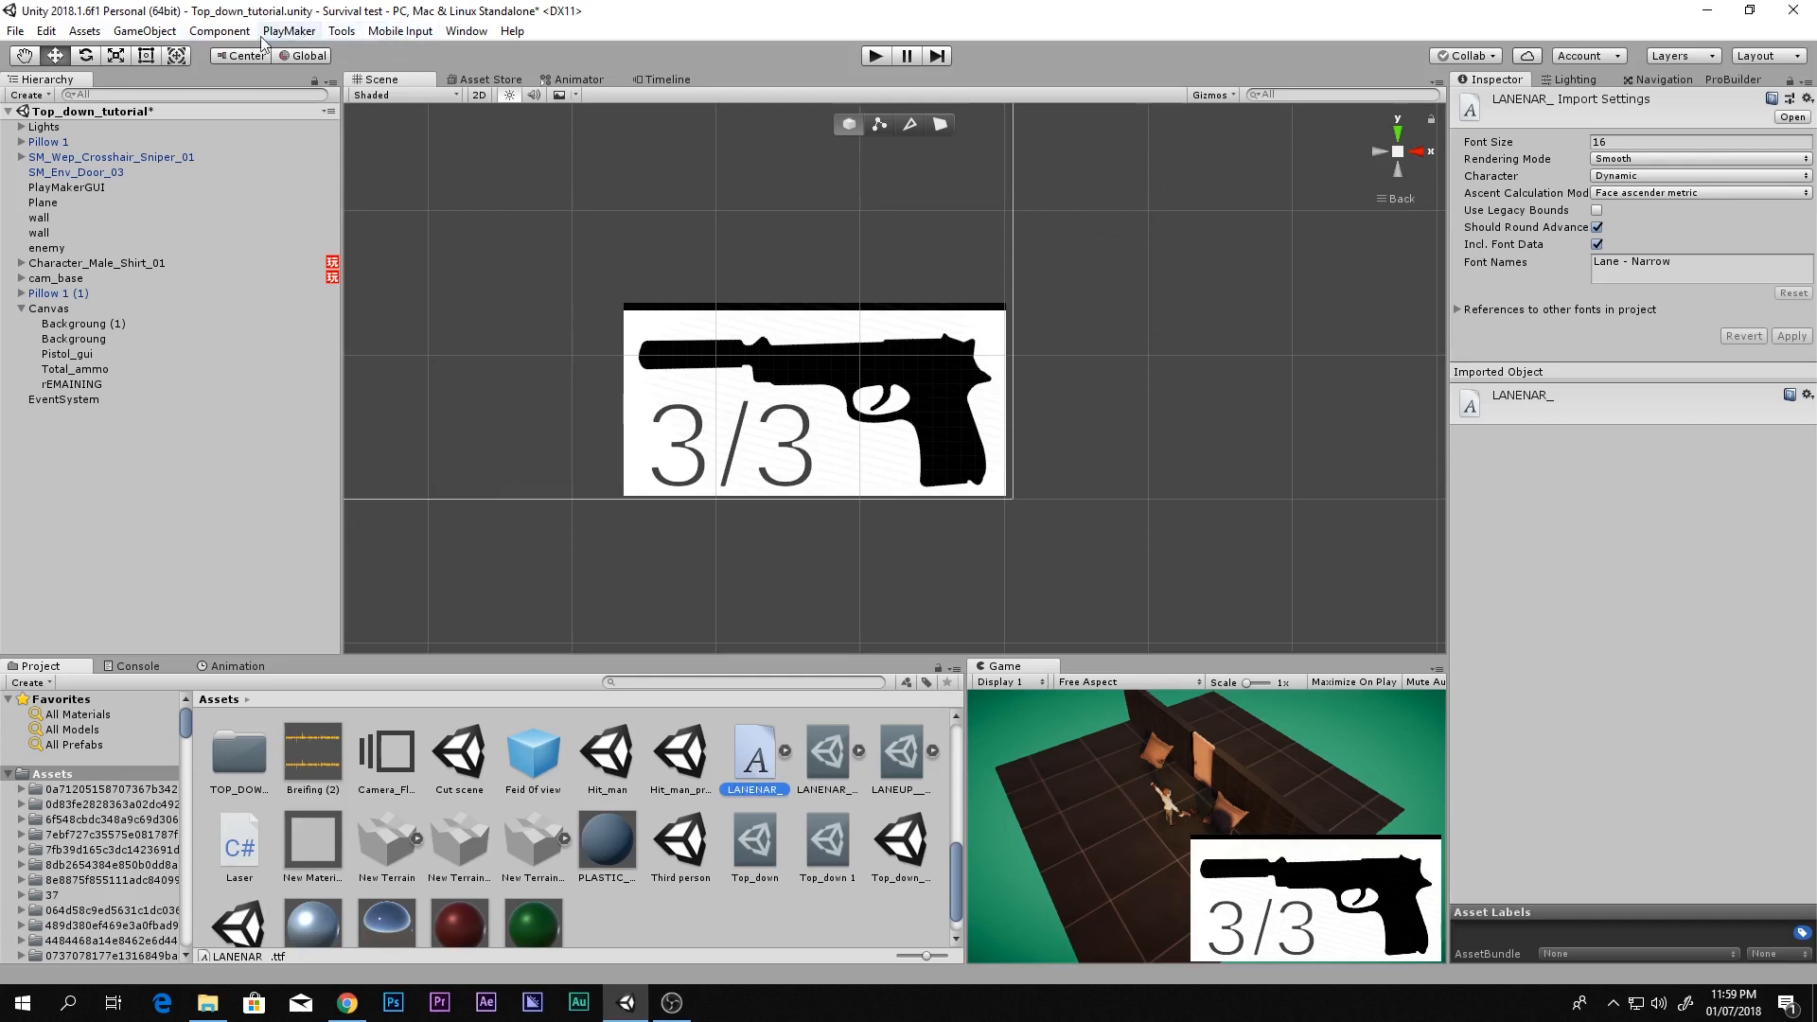
# Open the TextMeshPro Font Asset Creator, load LANENAR_ as the font source, and close it without generating an atlas
pyautogui.click(342, 32)
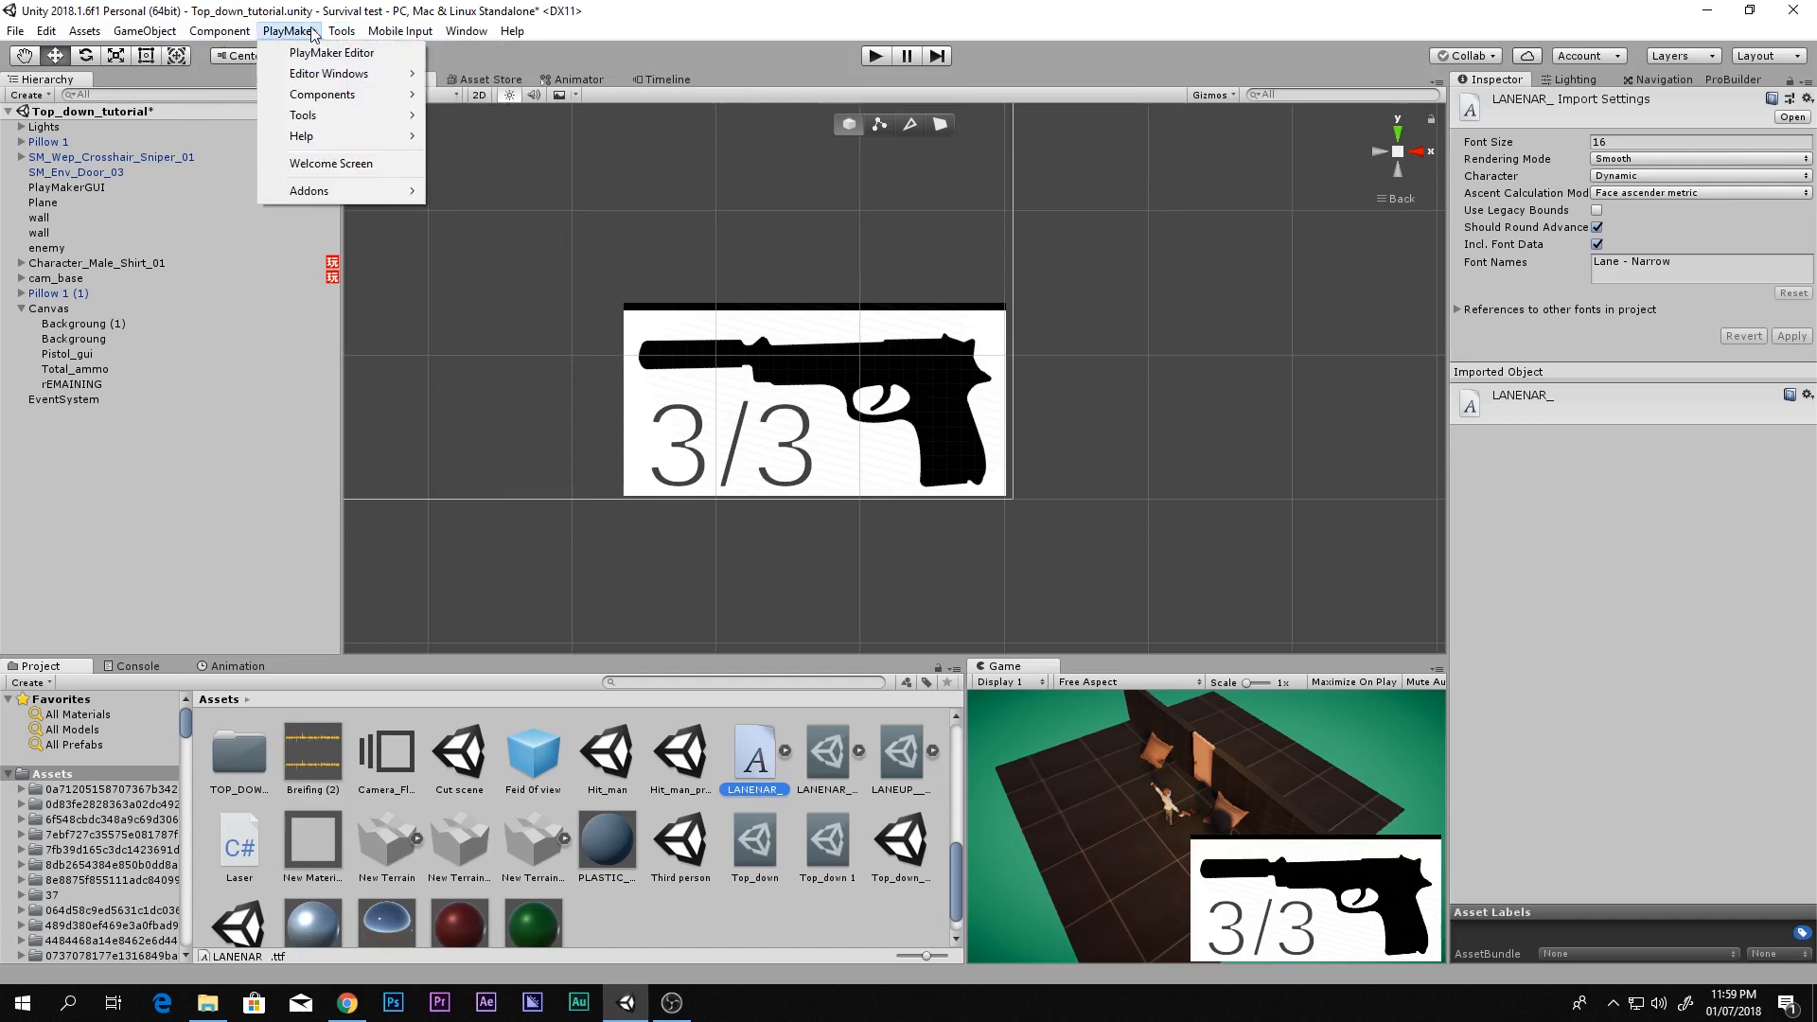
pyautogui.moveTo(450, 38)
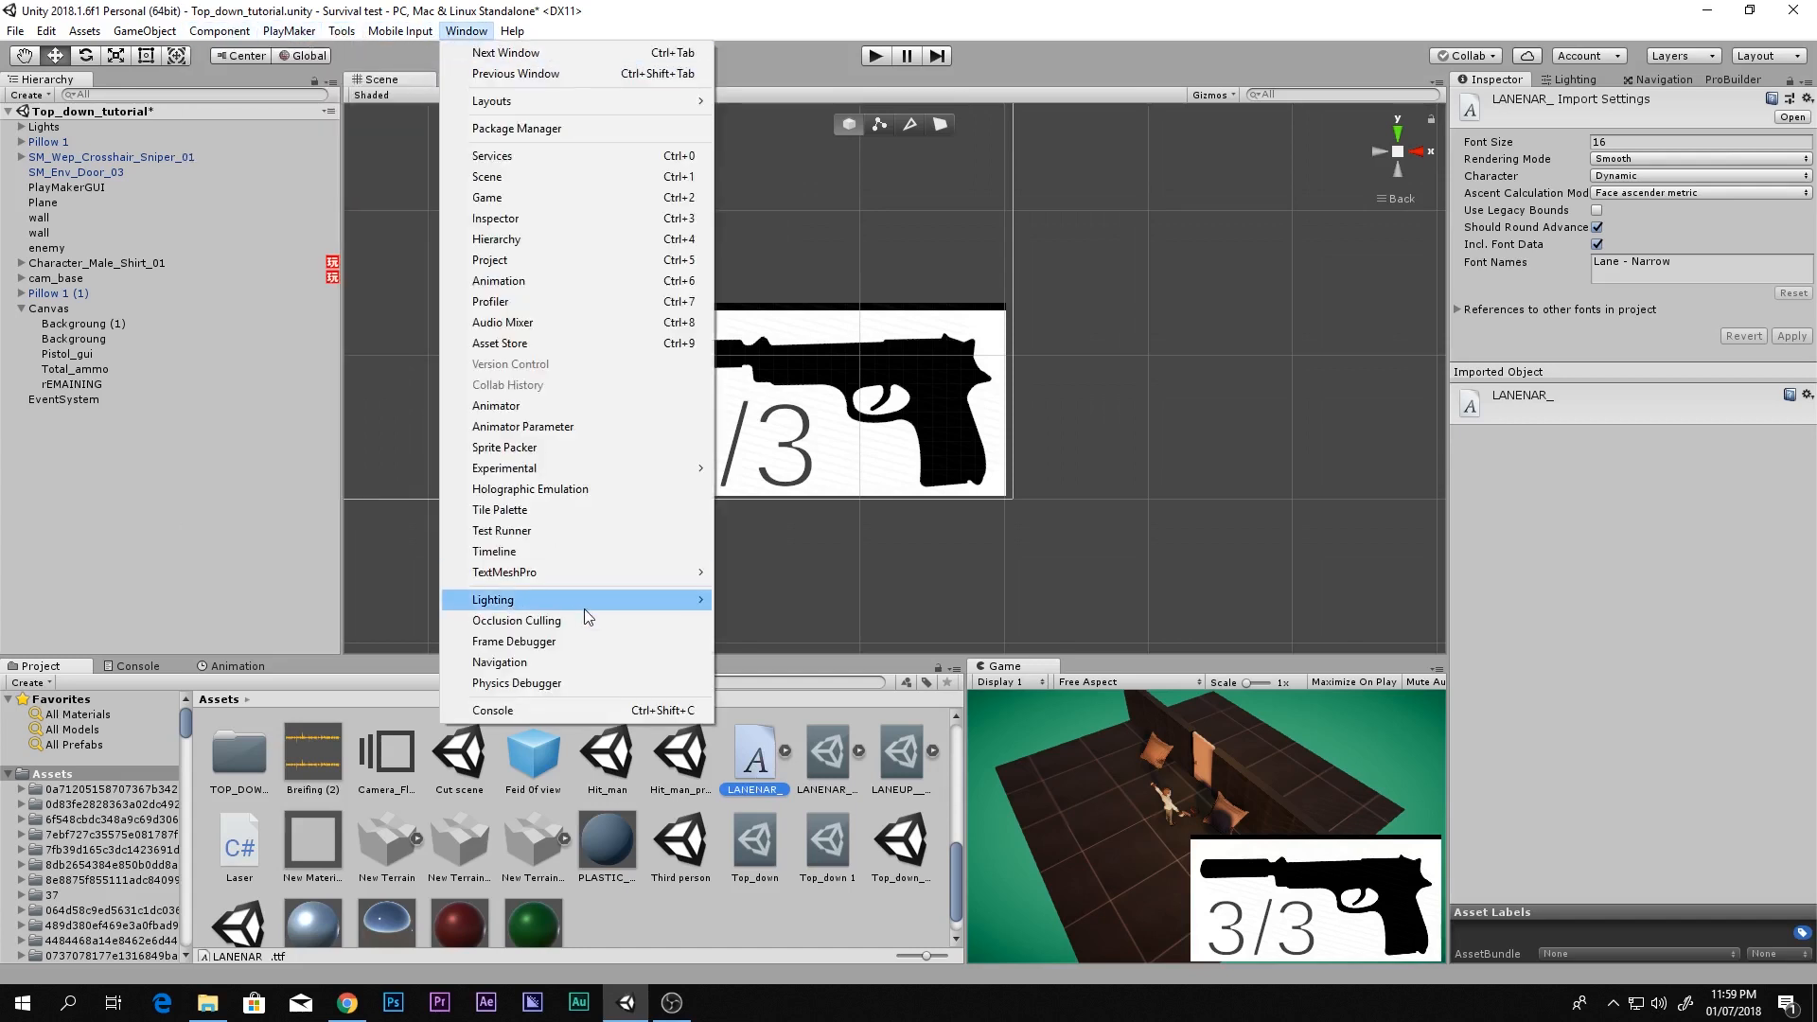
pyautogui.moveTo(621, 572)
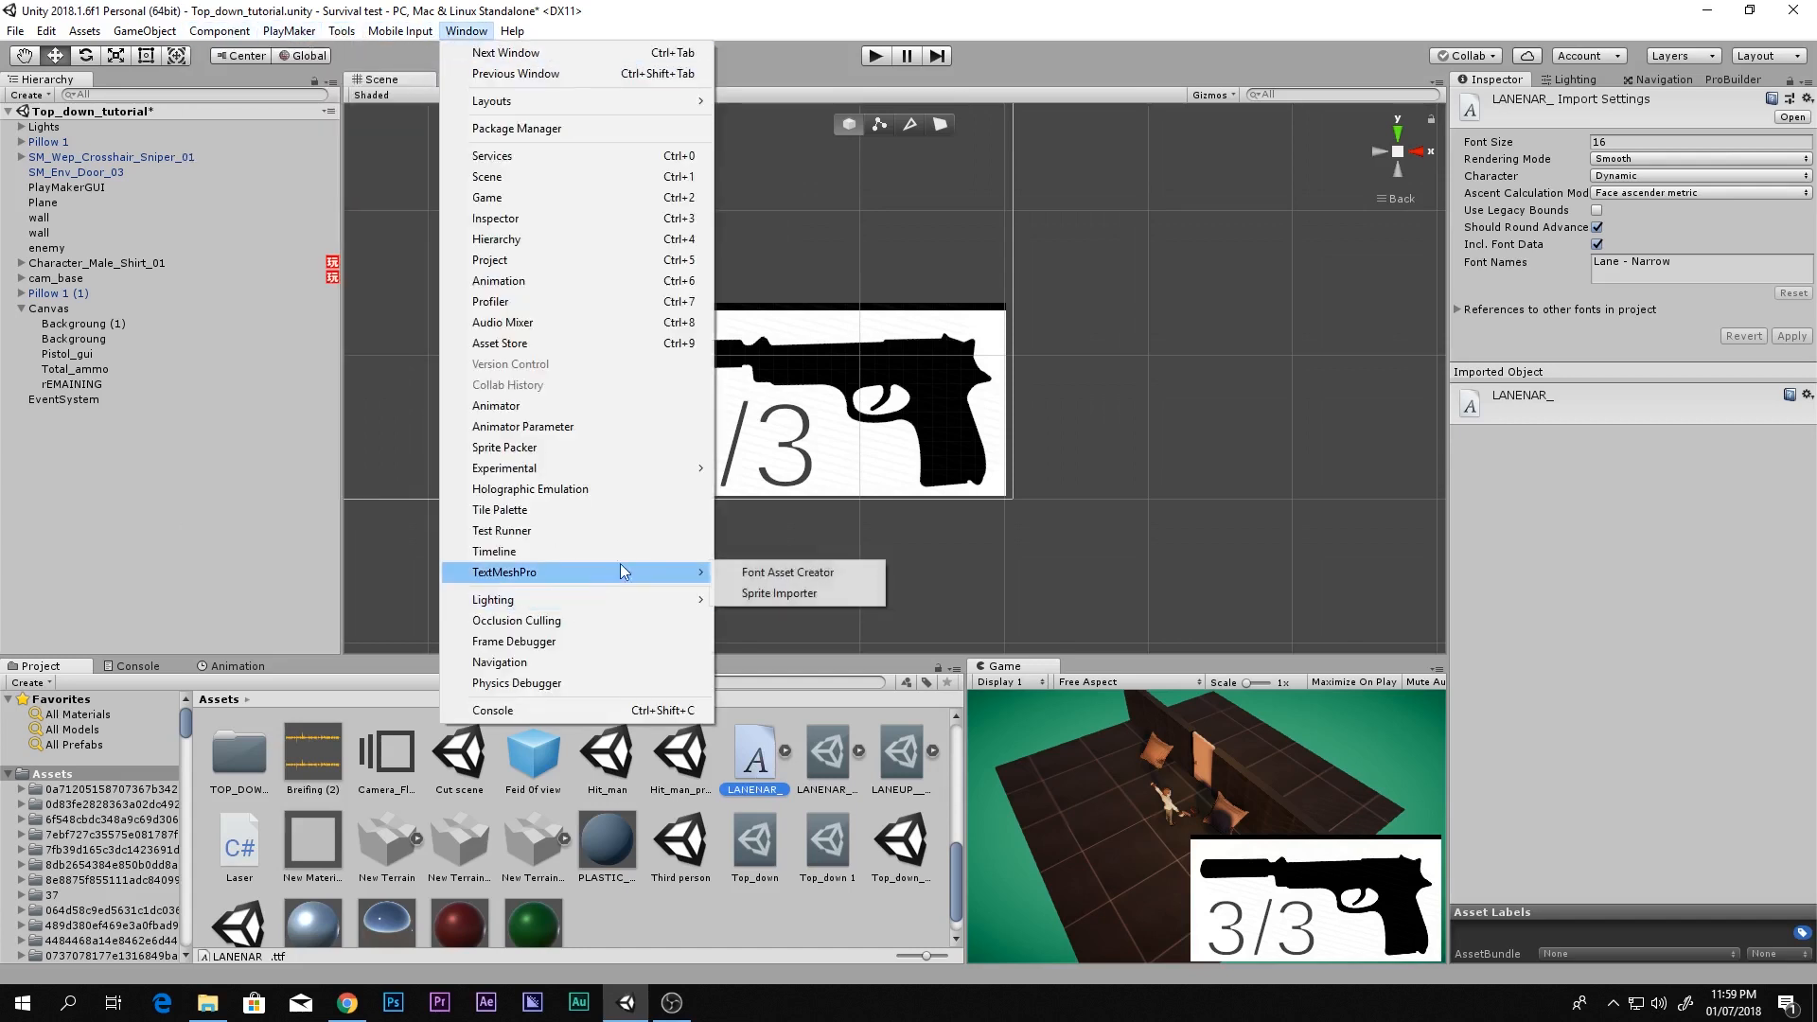
pyautogui.click(811, 576)
pyautogui.moveTo(801, 129); pyautogui.dragTo(1211, 149)
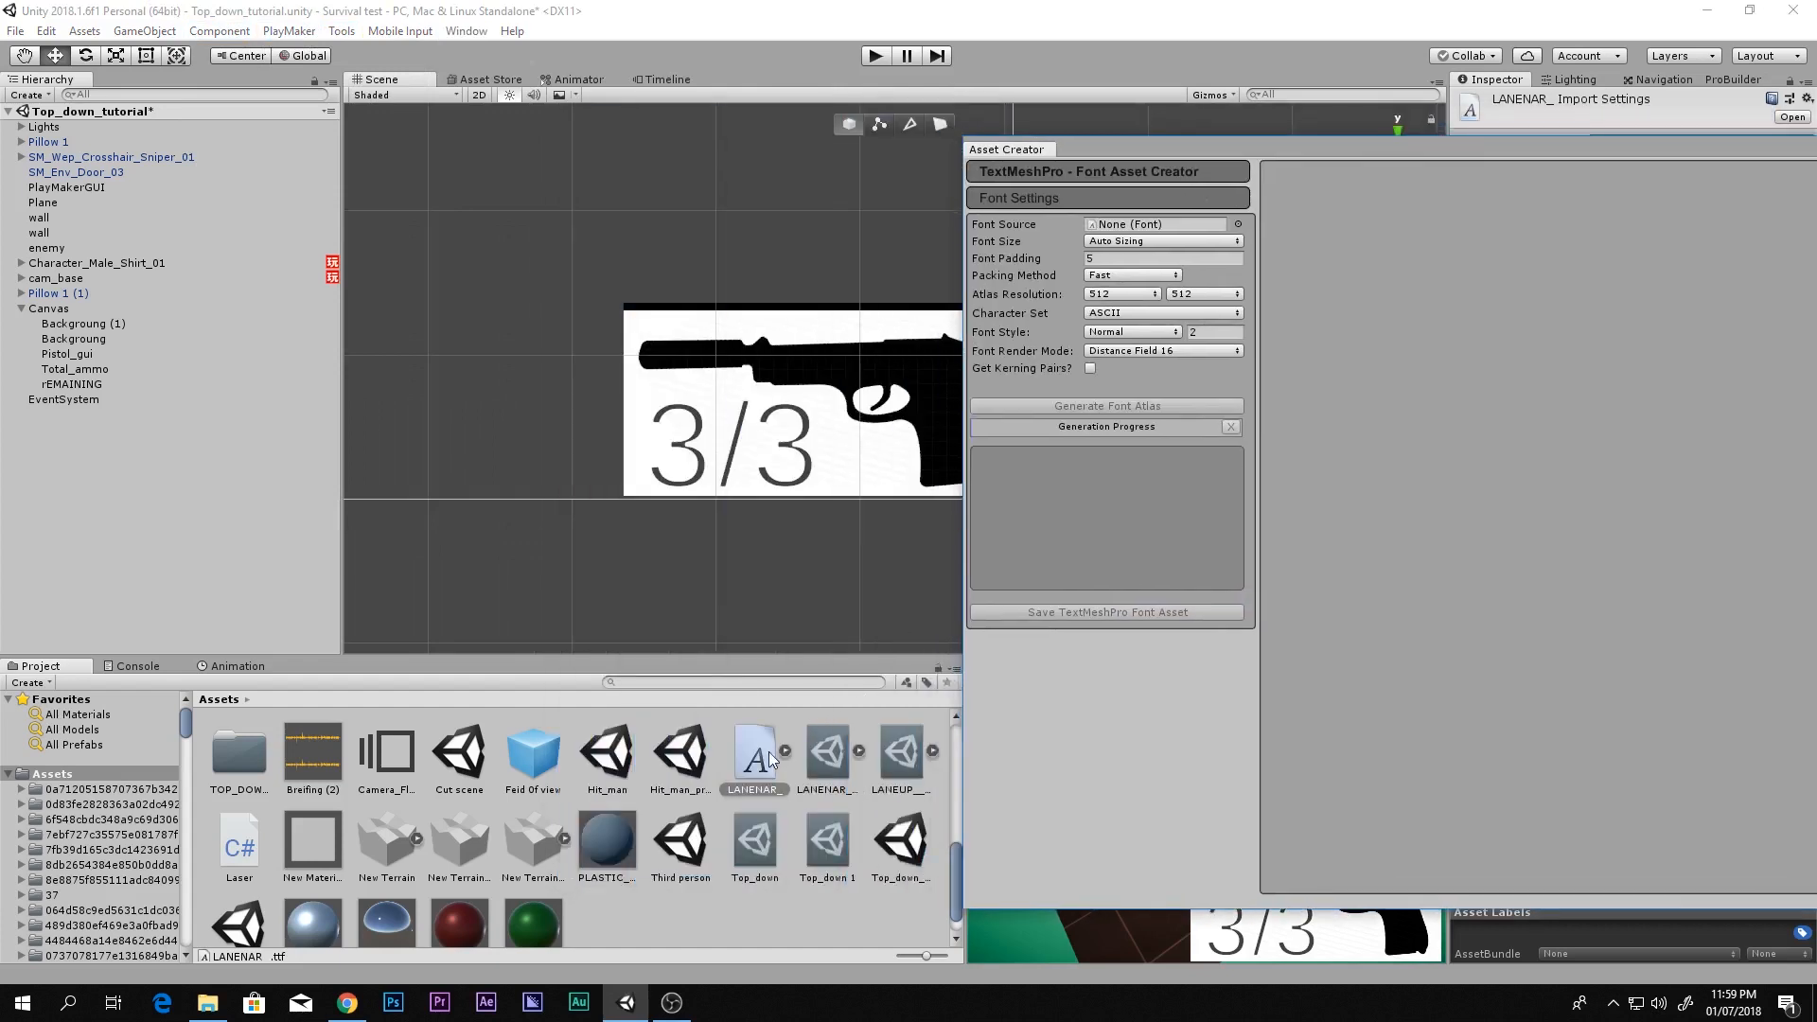
pyautogui.moveTo(768, 752); pyautogui.dragTo(1150, 229)
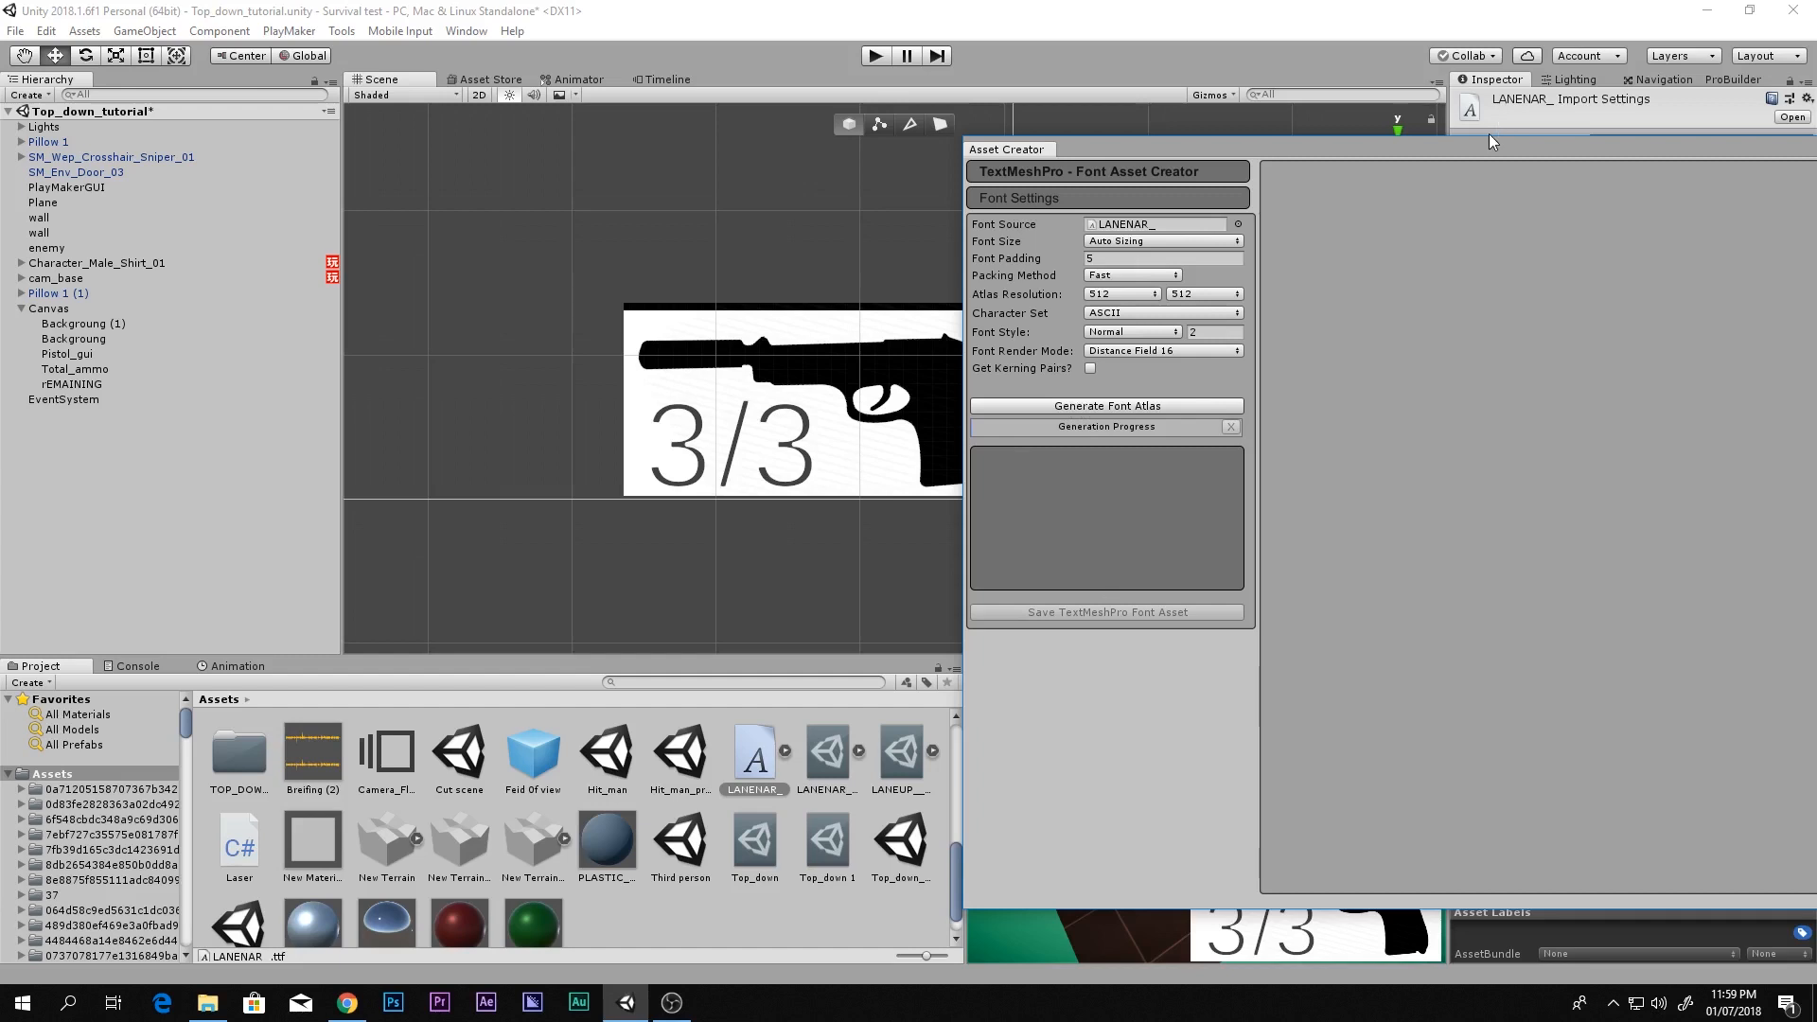
pyautogui.moveTo(1490, 140); pyautogui.dragTo(1128, 185)
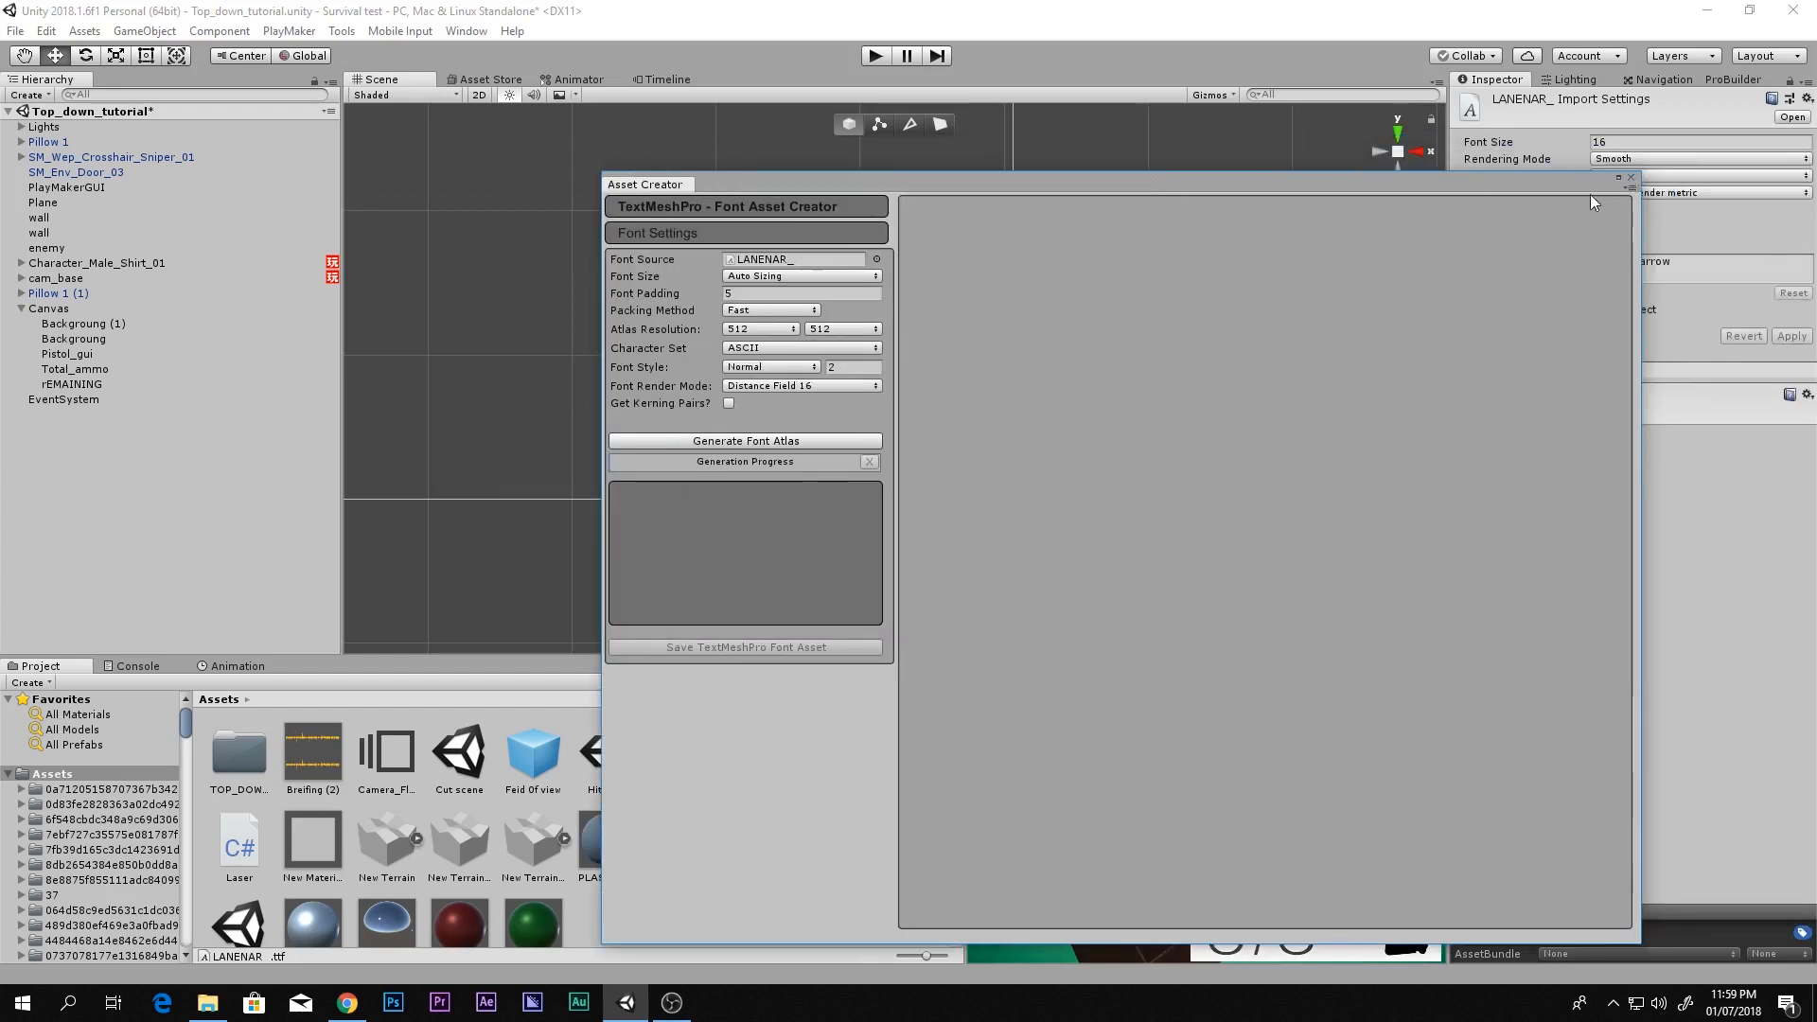
pyautogui.click(1630, 177)
# Assign the LANENAR_ SDF font asset to both Total_ammo and rEMAINING, and check the panel in the enlarged Game view
pyautogui.click(823, 770)
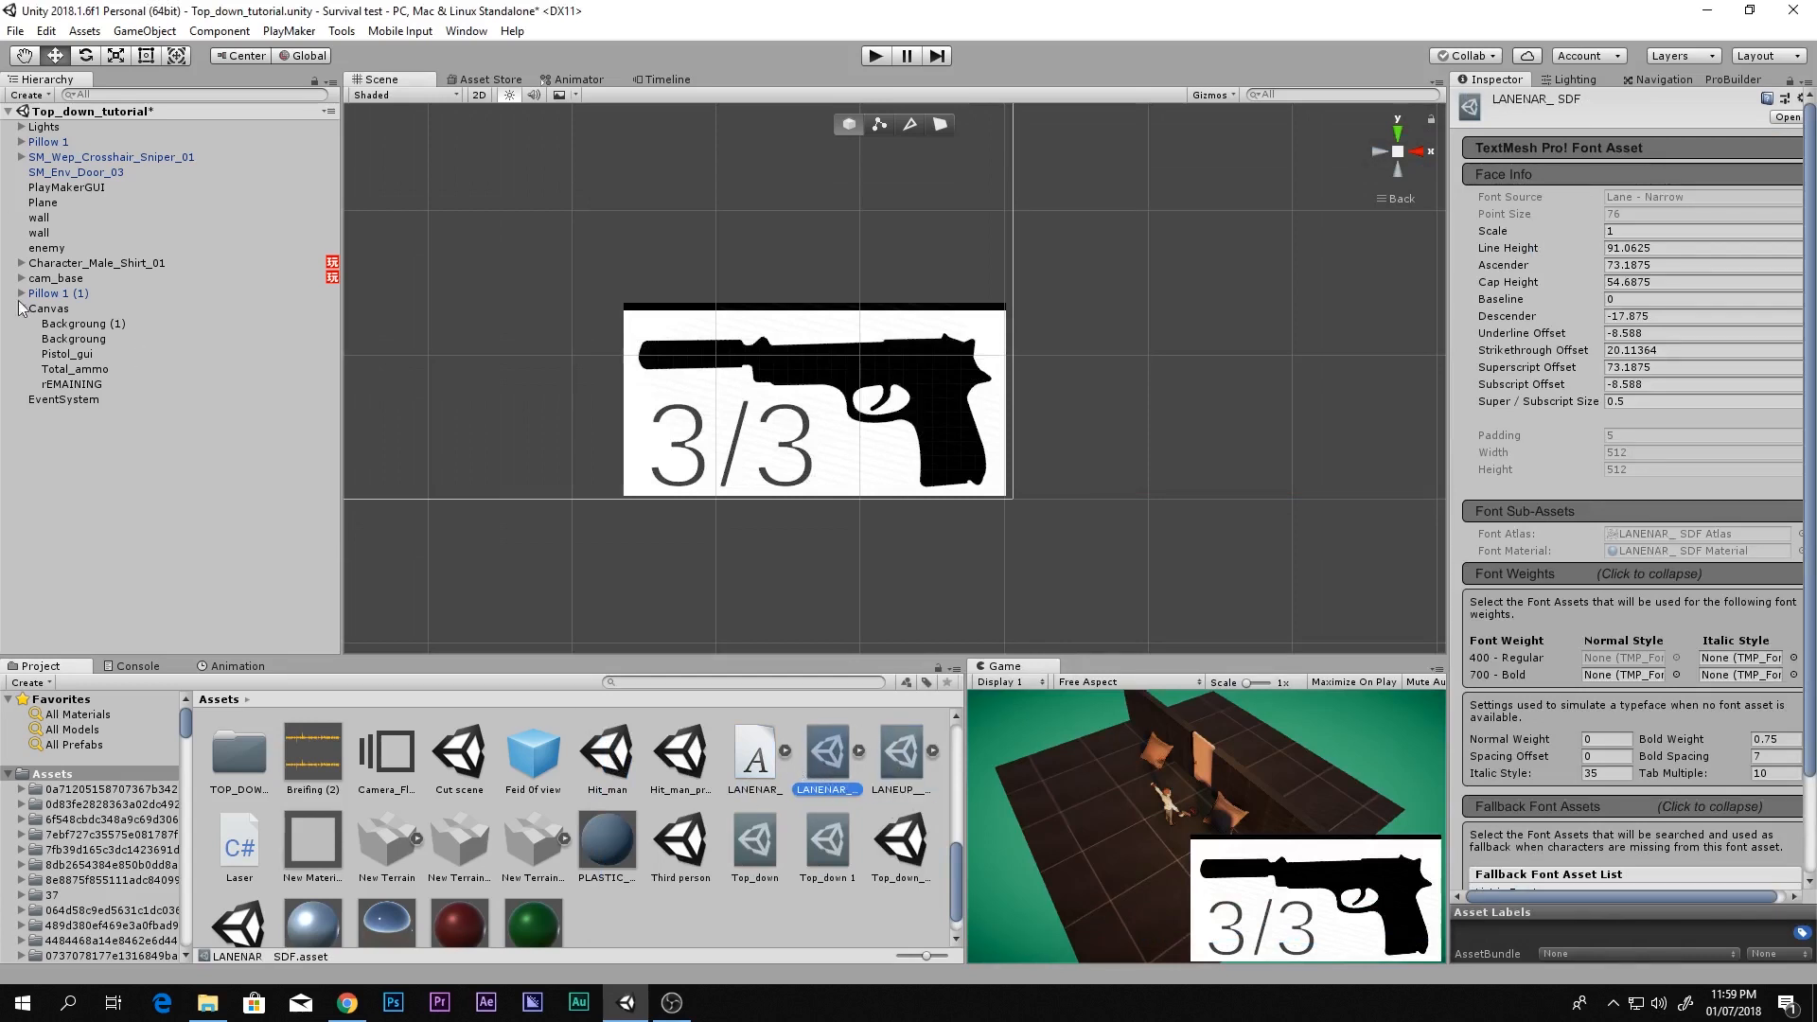
pyautogui.click(74, 338)
pyautogui.click(75, 369)
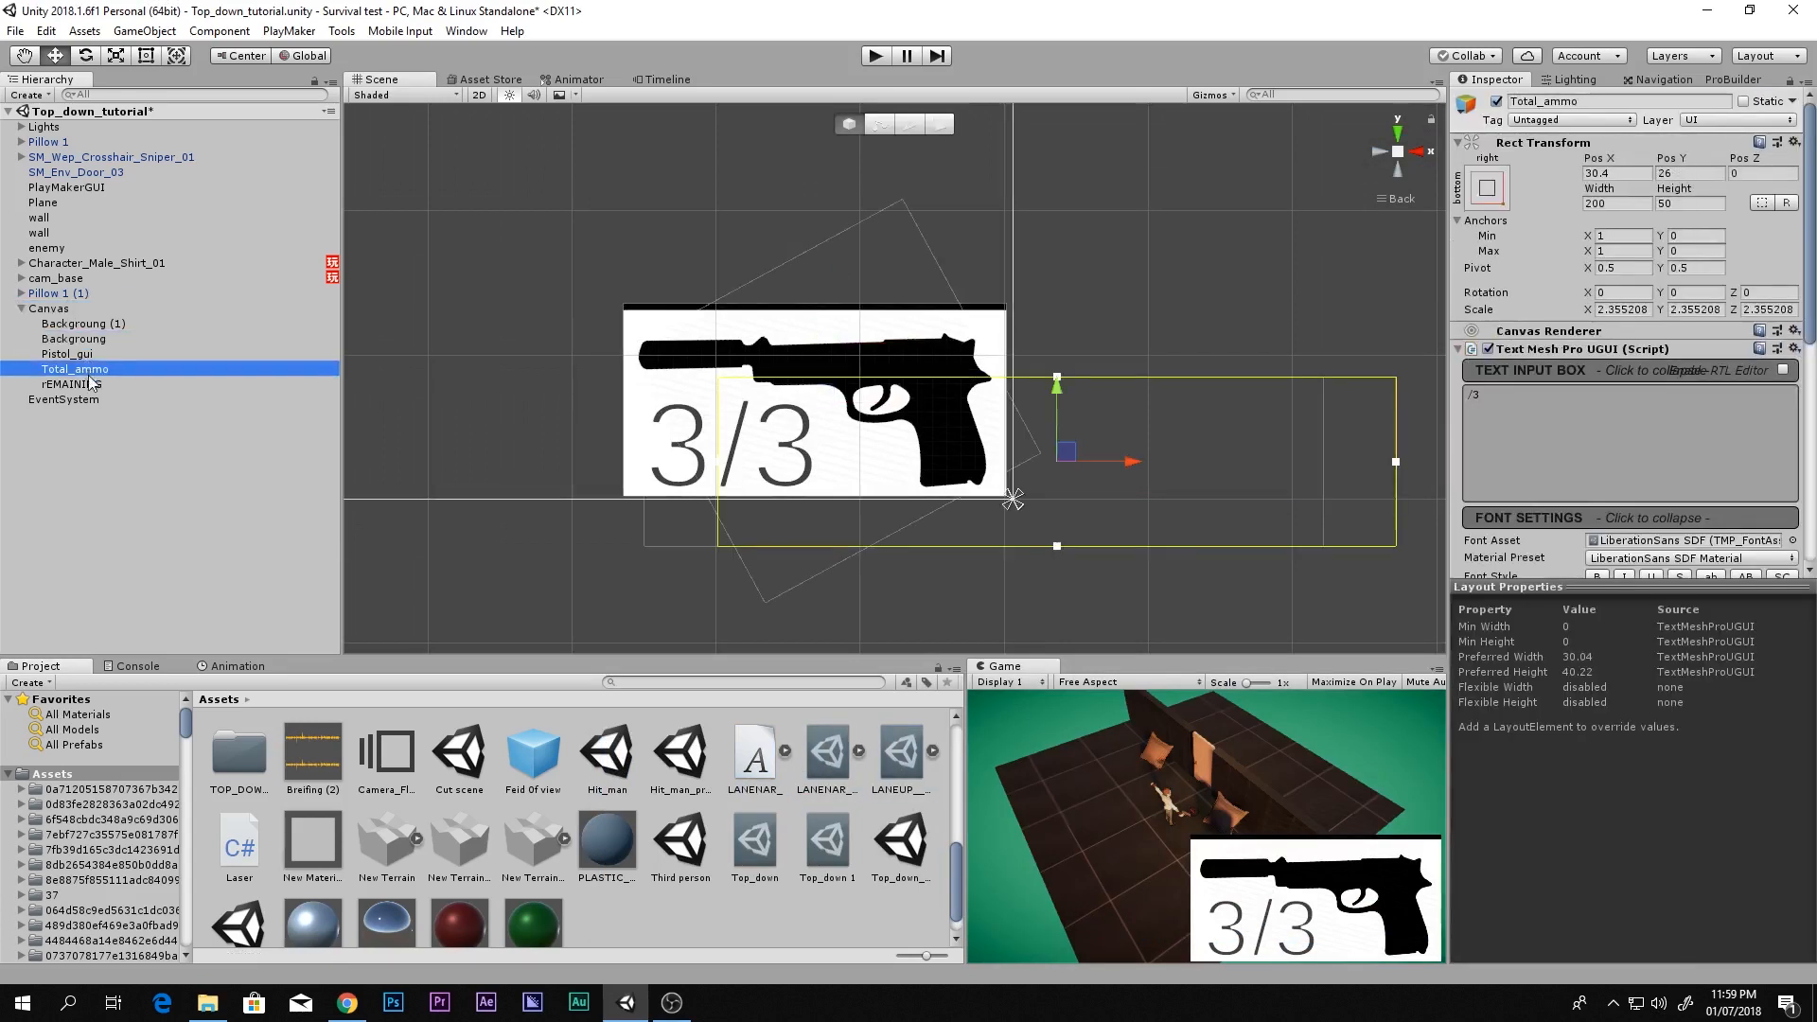
pyautogui.click(102, 384)
pyautogui.keyDown('ctrl'); pyautogui.click(120, 369); pyautogui.keyUp('ctrl')
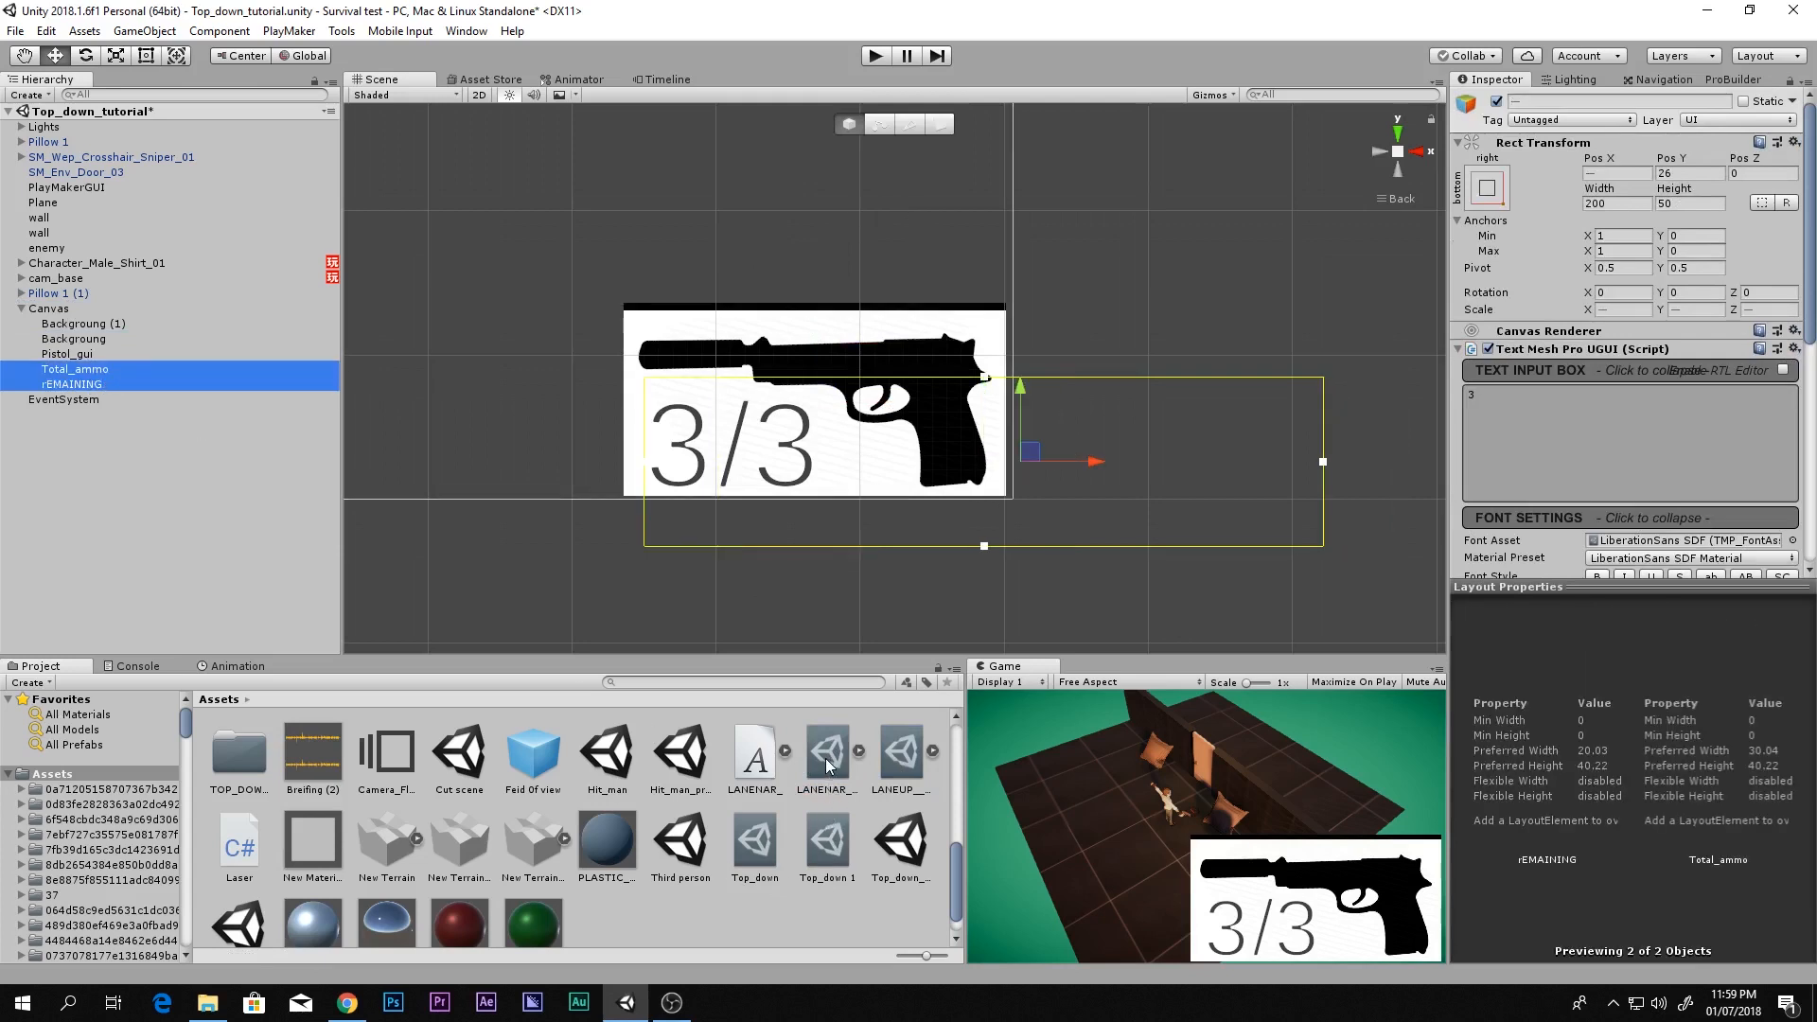
pyautogui.moveTo(826, 765); pyautogui.dragTo(1645, 547)
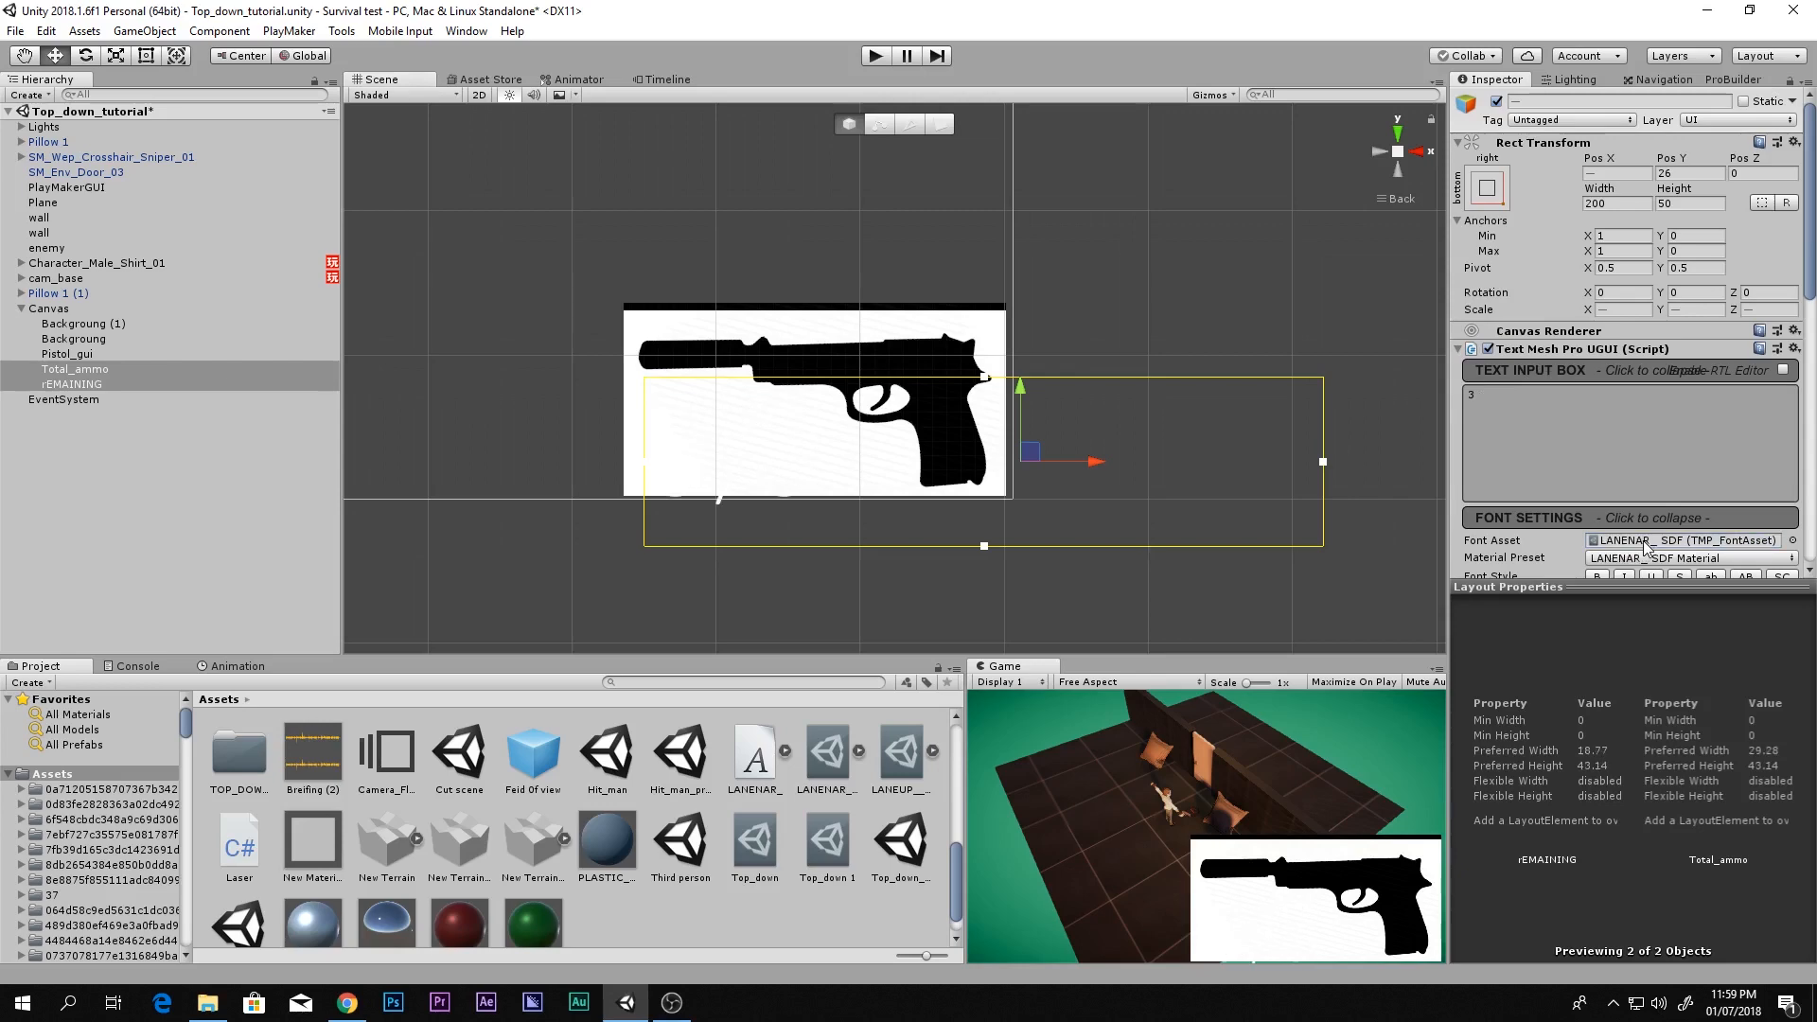
pyautogui.hotkey('shift', 'space')
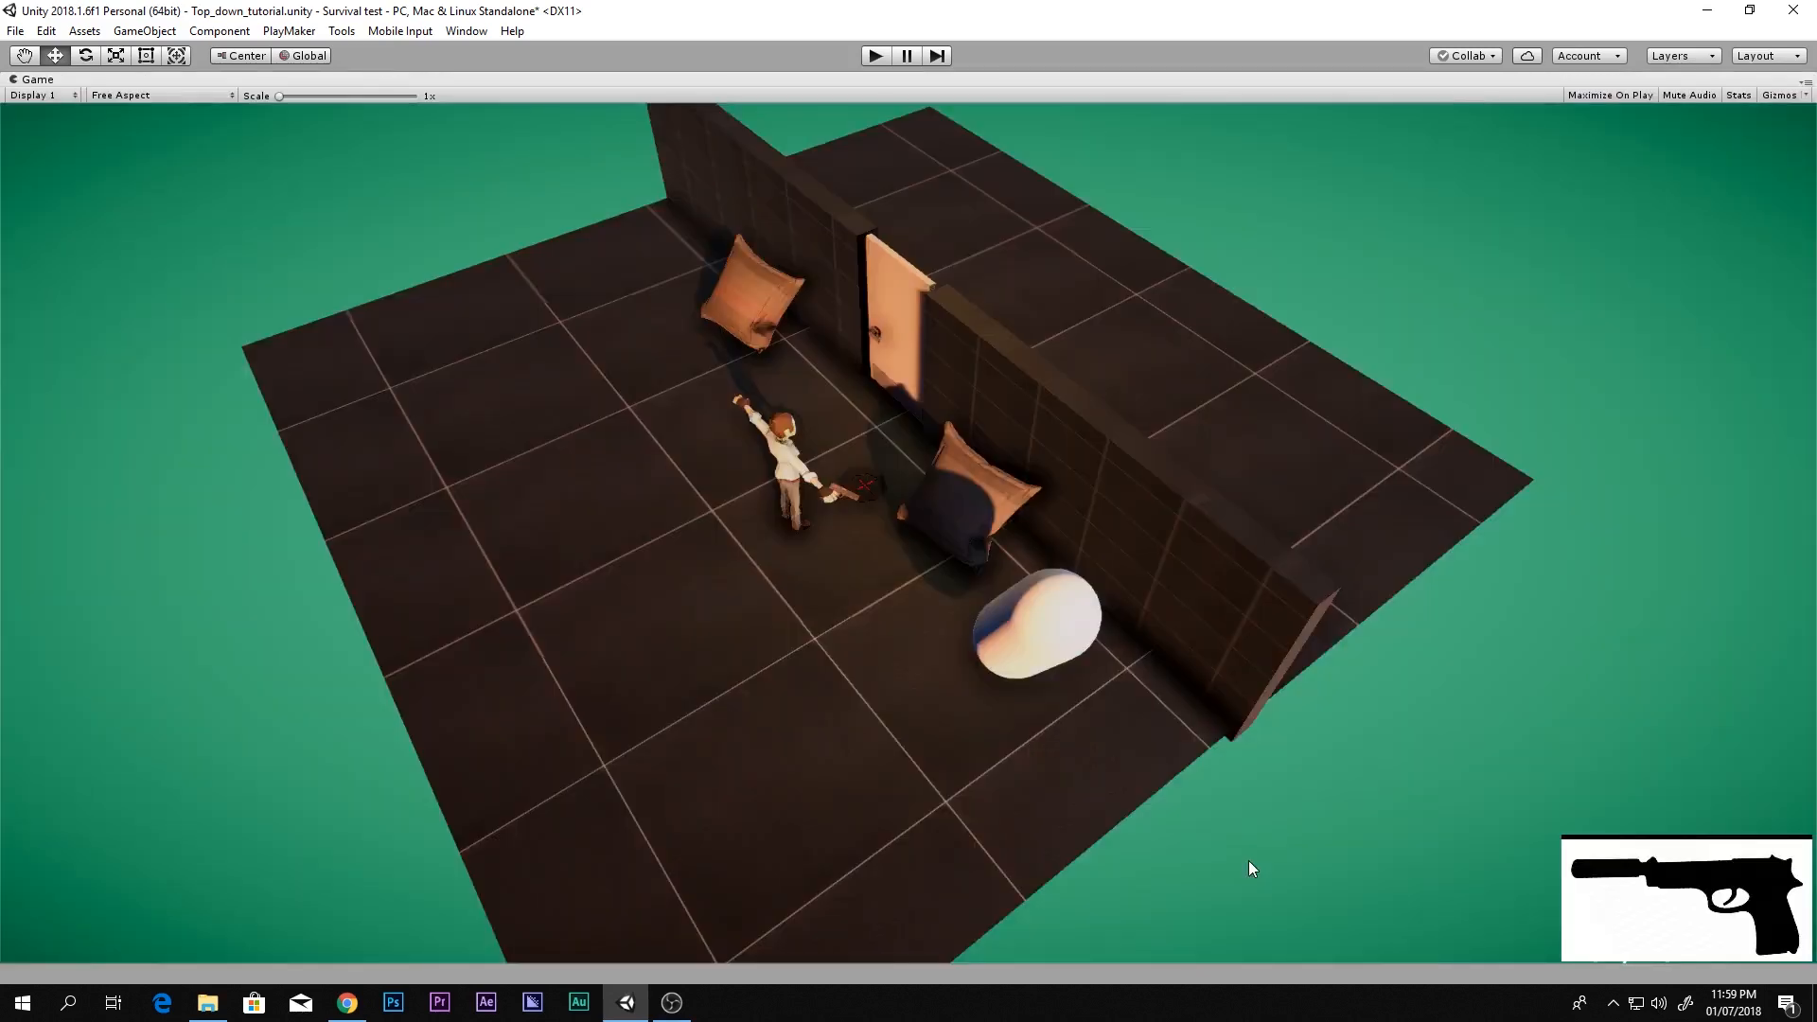
pyautogui.hotkey('shift', 'space')
# Set the vertex color of both ammo texts to gray 686868
pyautogui.scroll(-3, 1088, 530)
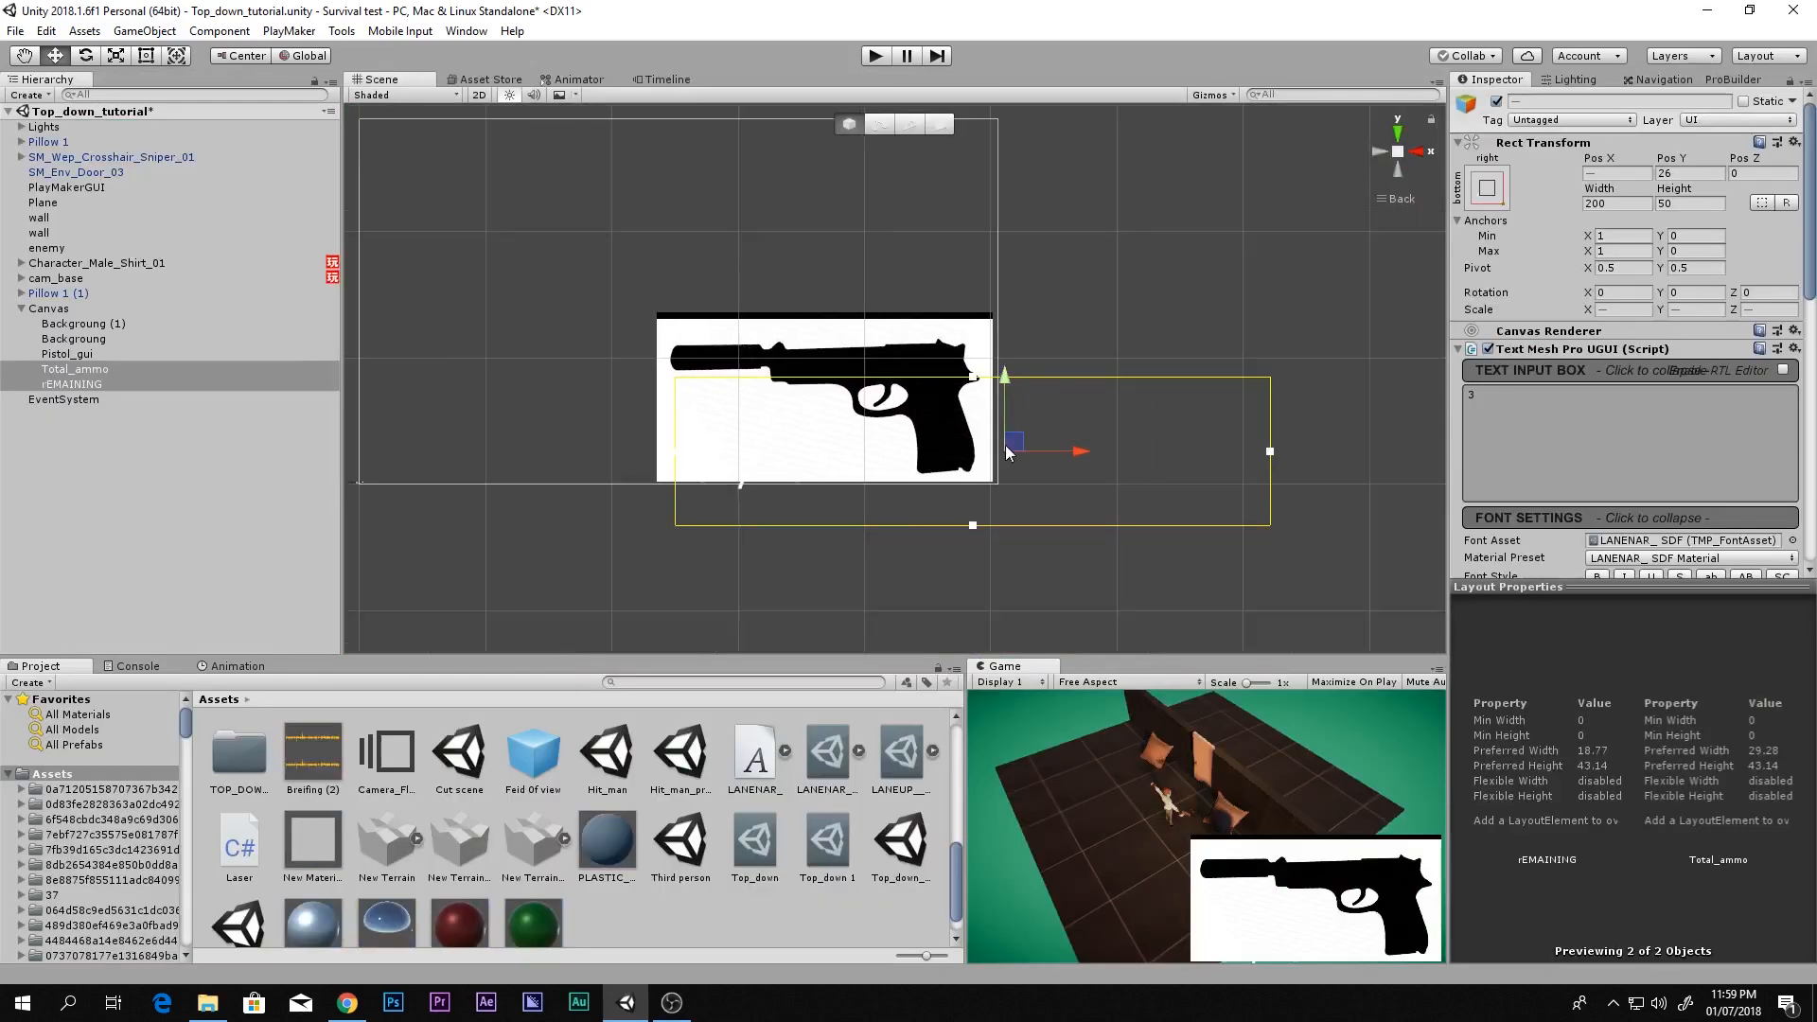
pyautogui.moveTo(1008, 445); pyautogui.dragTo(1009, 433, button='middle')
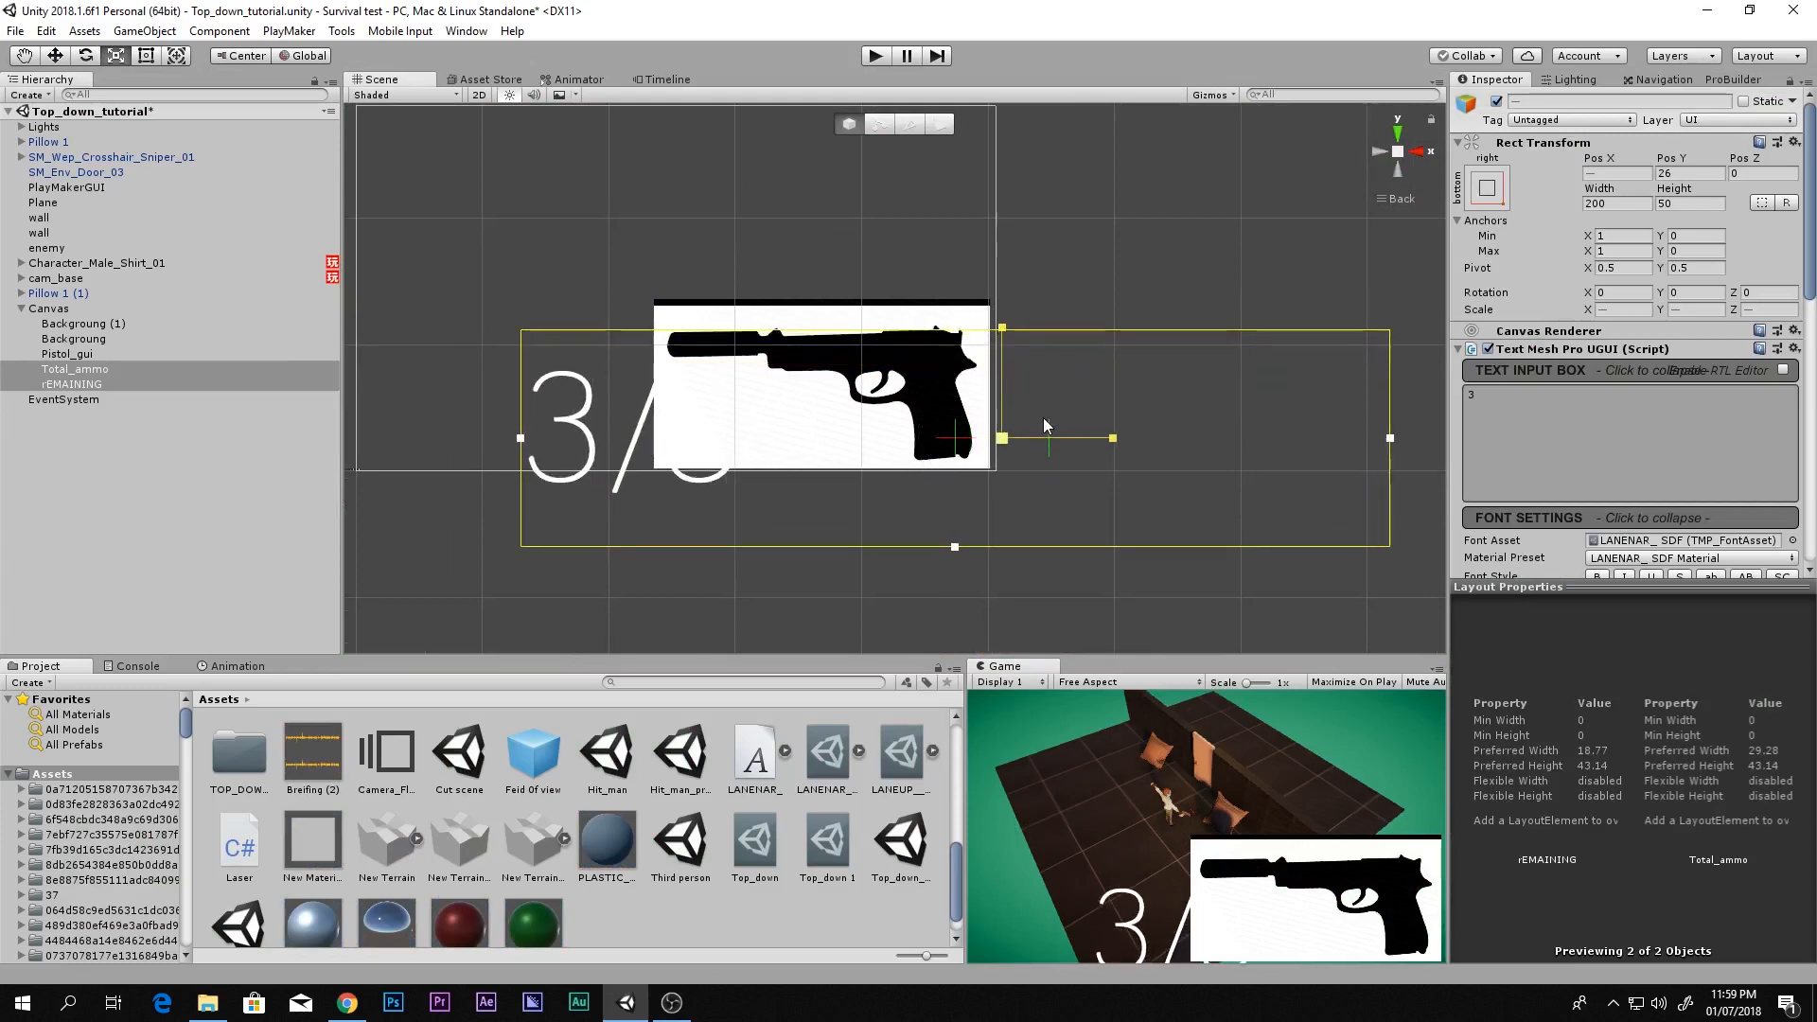
pyautogui.scroll(-3, 1618, 455)
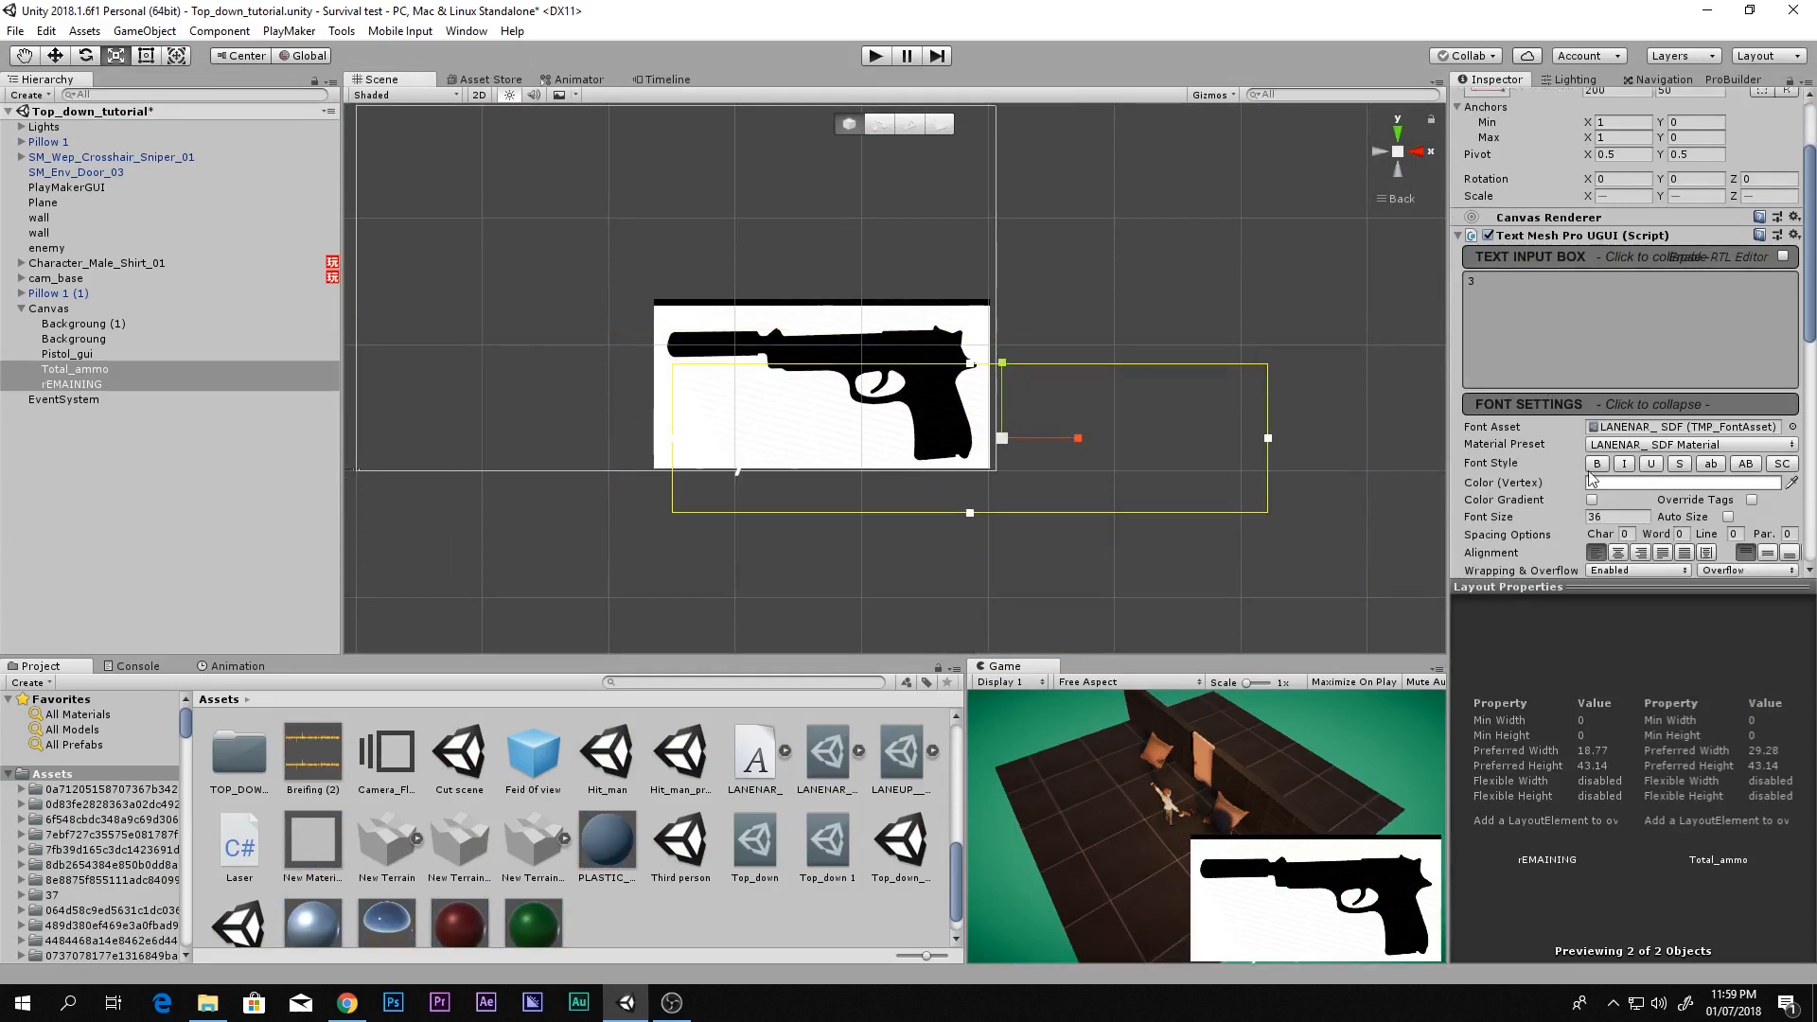
pyautogui.click(1616, 483)
pyautogui.moveTo(104, 203)
pyautogui.mouseDown()
pyautogui.moveTo(71, 216)
pyautogui.moveTo(54, 188)
pyautogui.mouseUp()
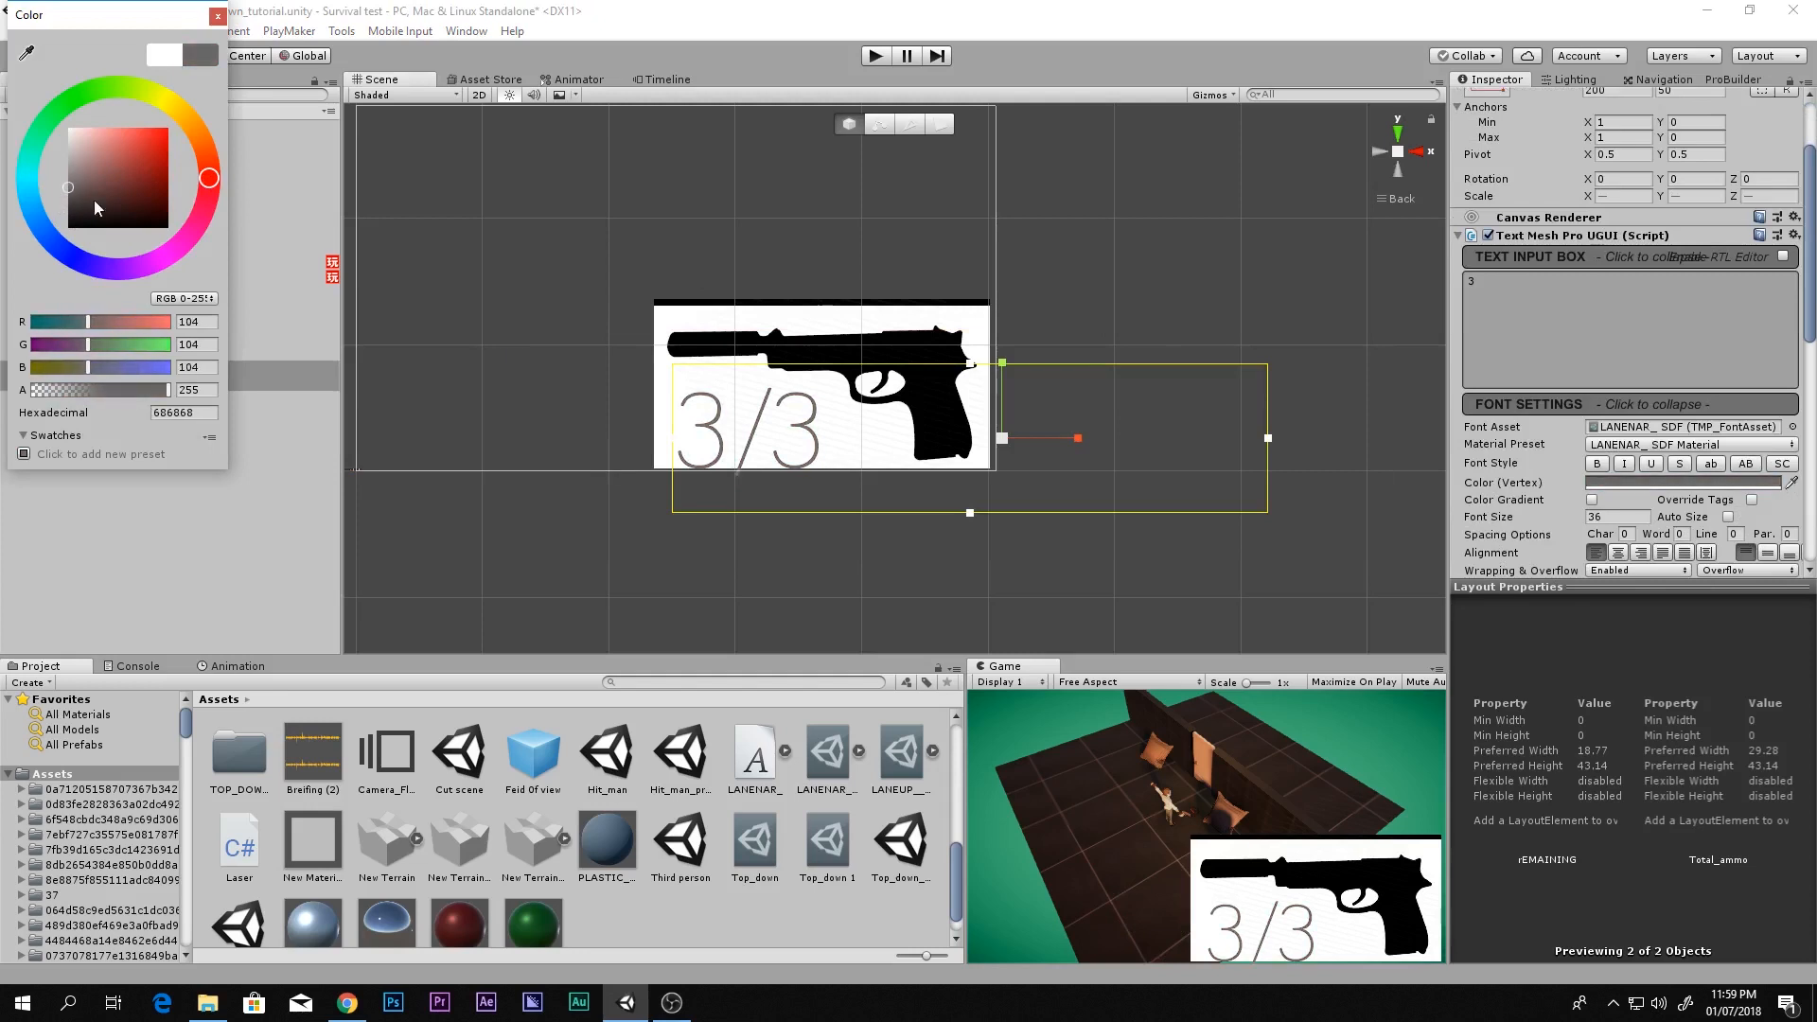
pyautogui.click(217, 16)
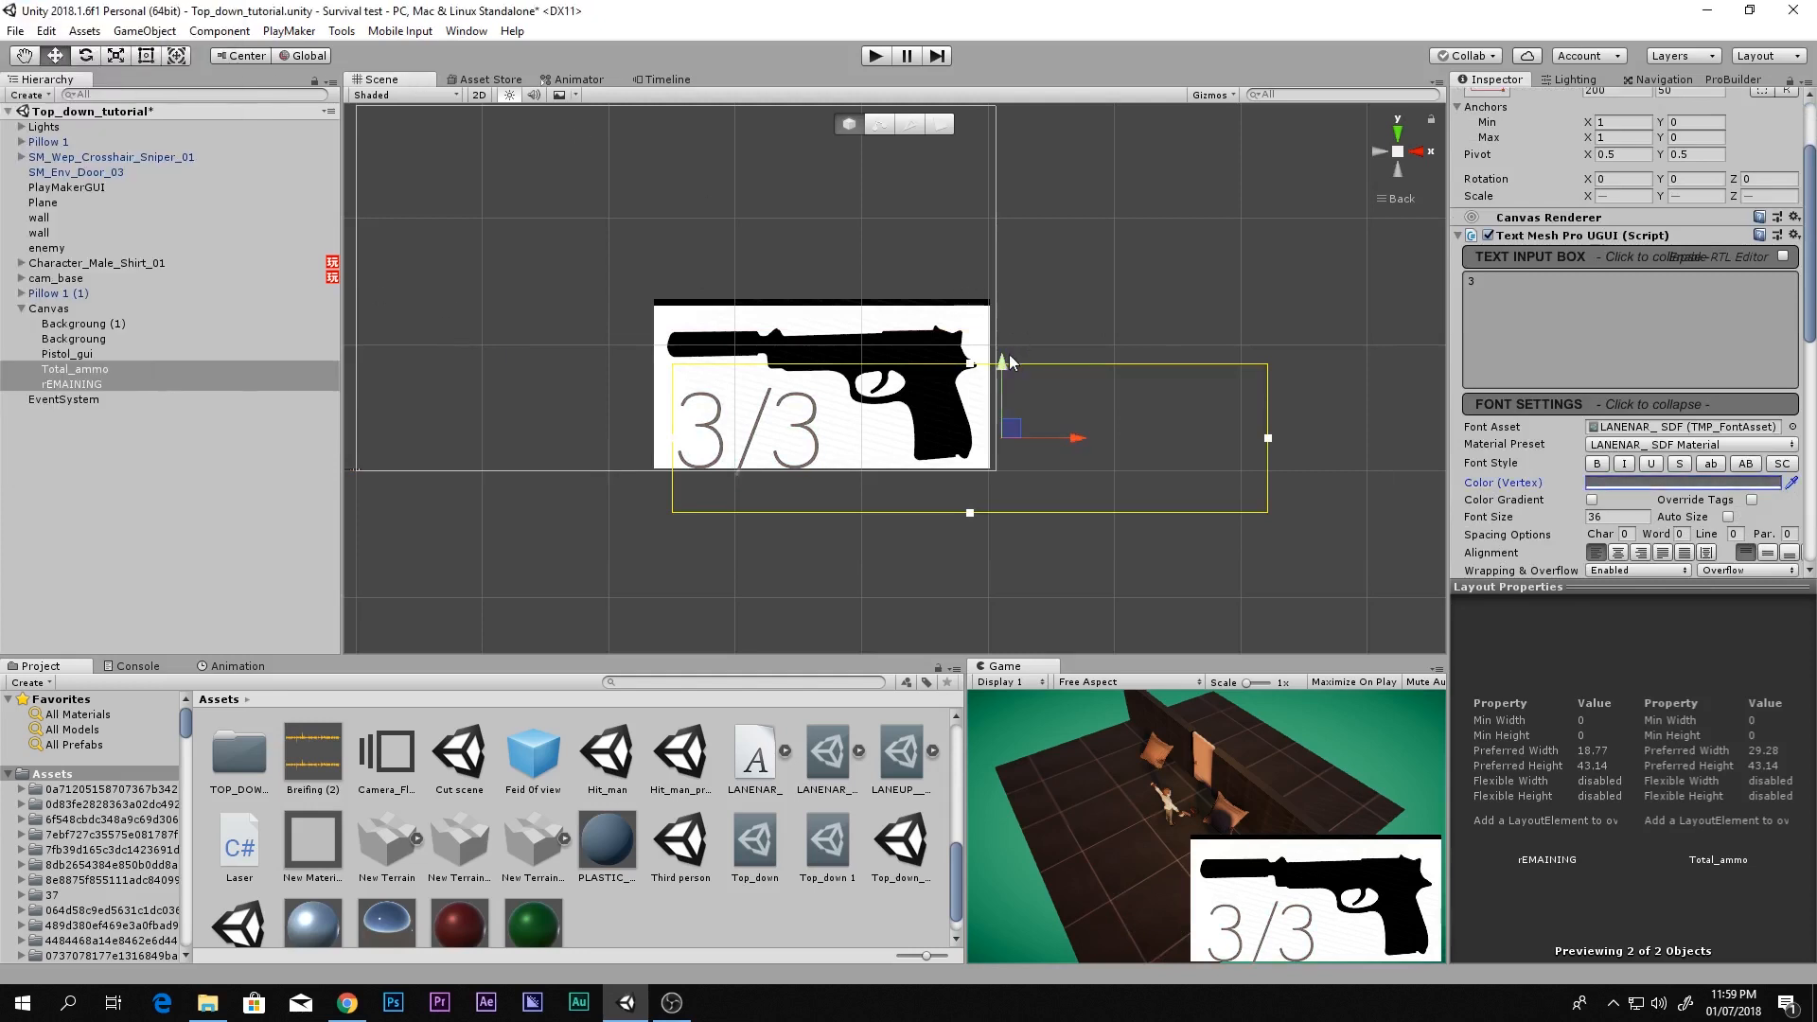
# Raise both ammo texts to about Y 33.5 and check them in the enlarged Game view
pyautogui.moveTo(1005, 365); pyautogui.dragTo(1003, 361)
pyautogui.hotkey('shift', 'space')
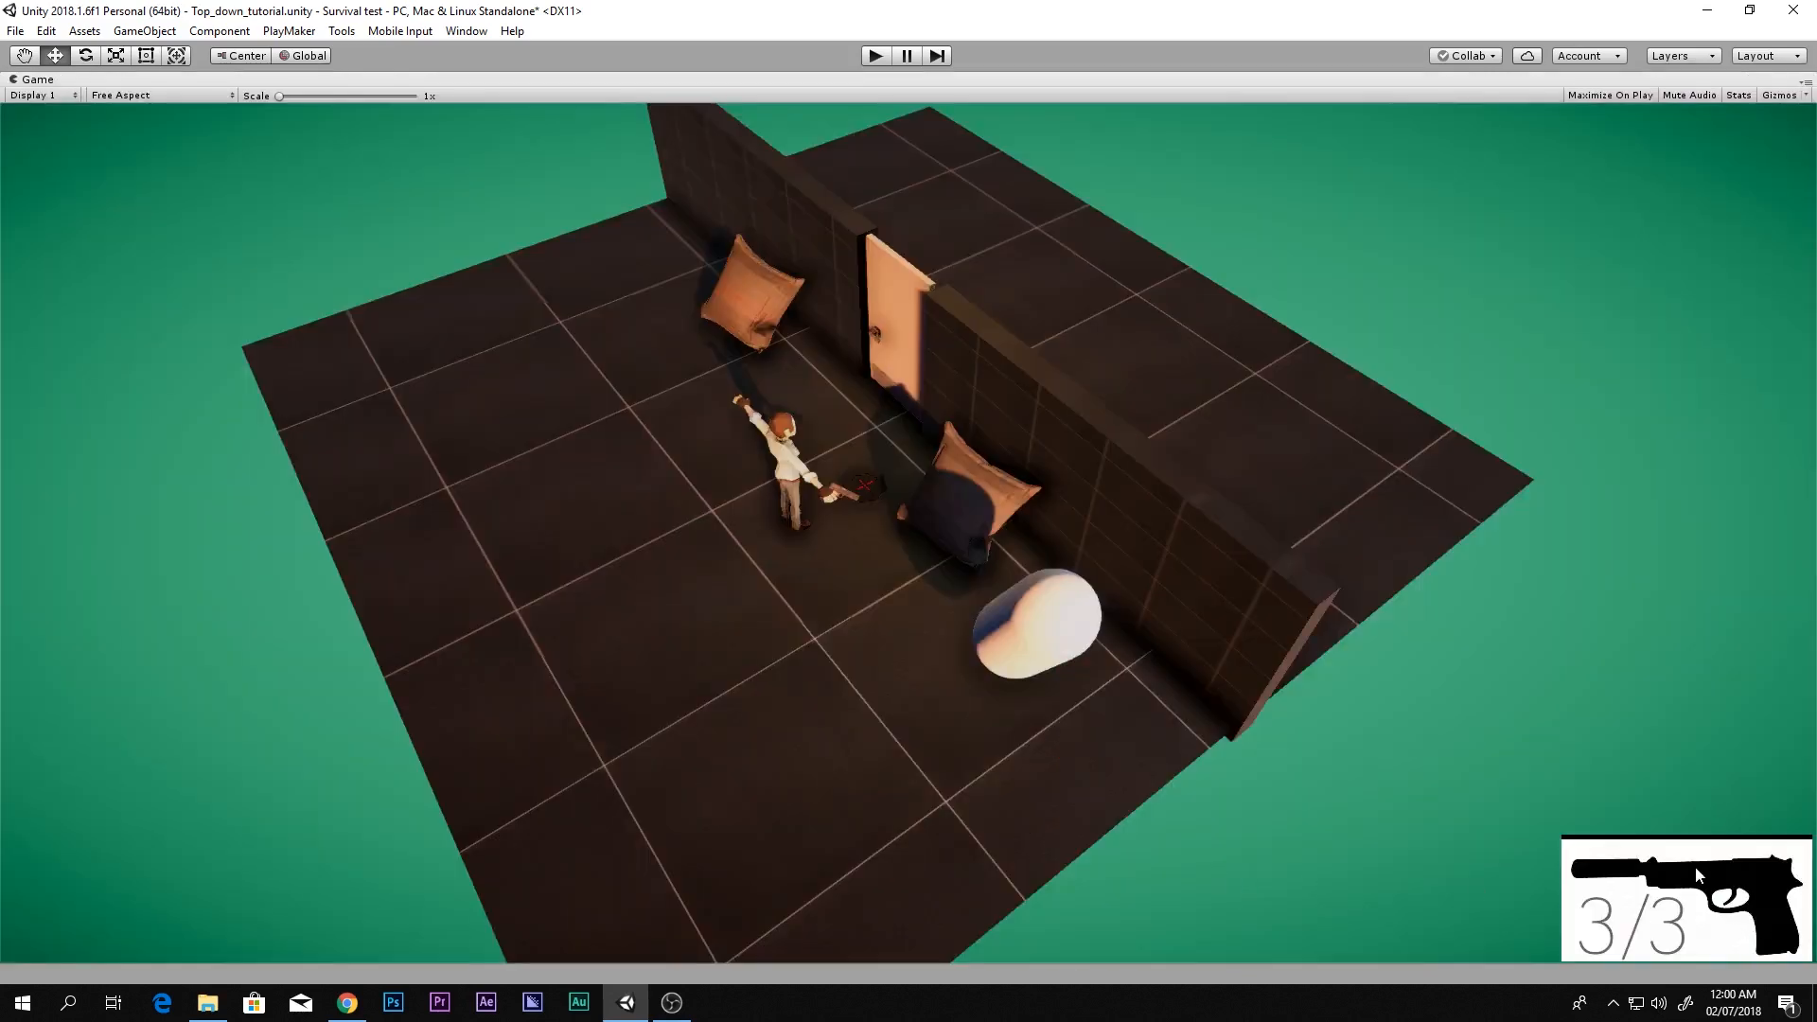
pyautogui.hotkey('shift', 'space')
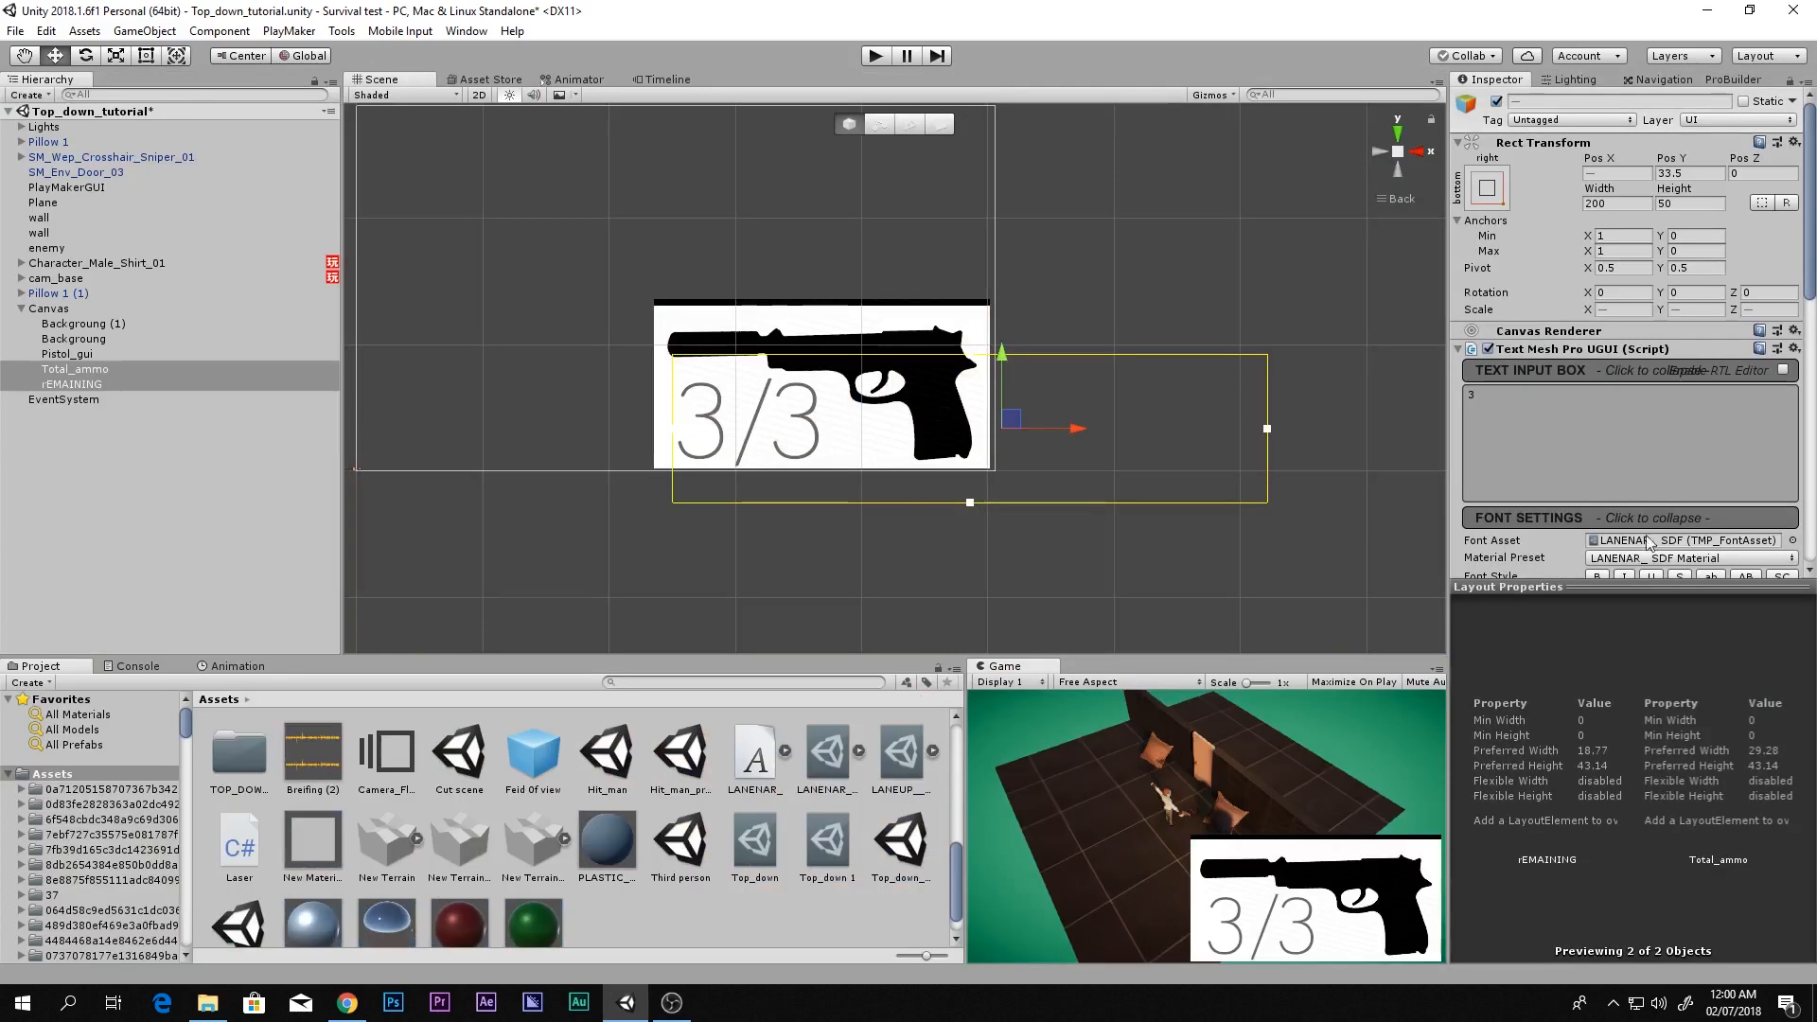
# Set the Pistol_gui image color to gray A4A4A4 and check the panel in the enlarged Game view
pyautogui.click(99, 324)
pyautogui.click(121, 369)
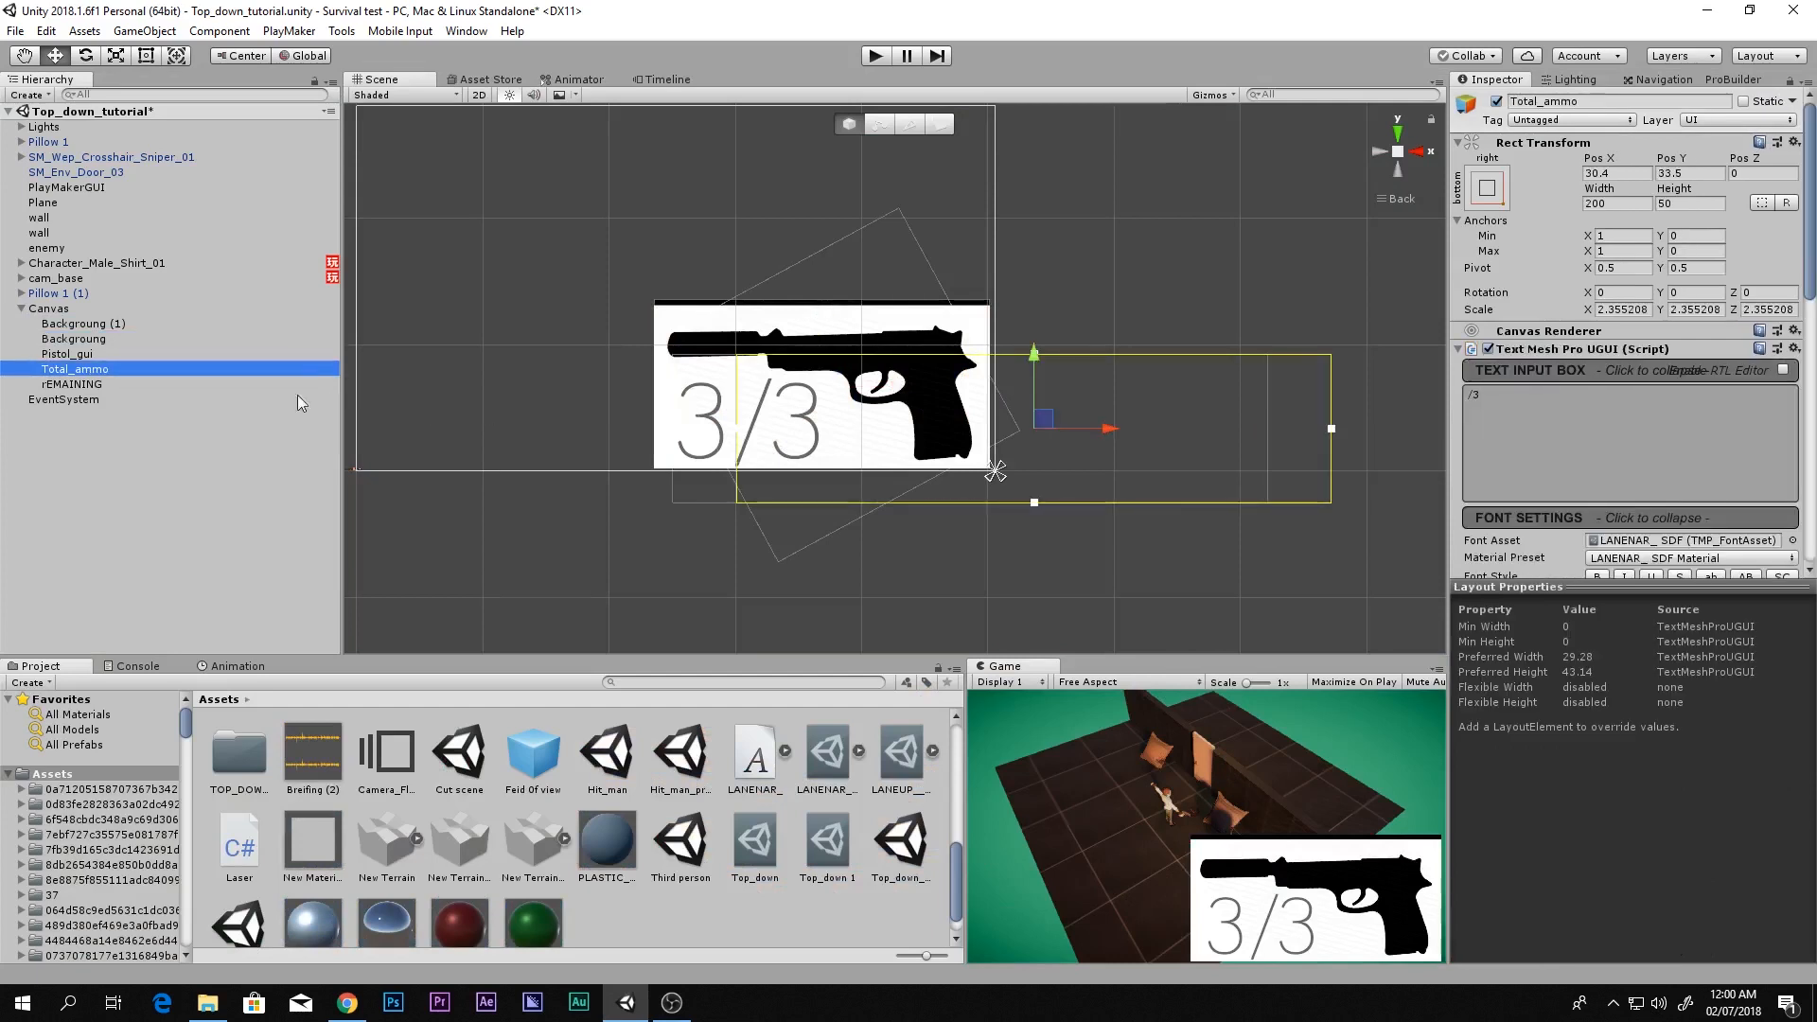
pyautogui.click(95, 338)
pyautogui.click(99, 325)
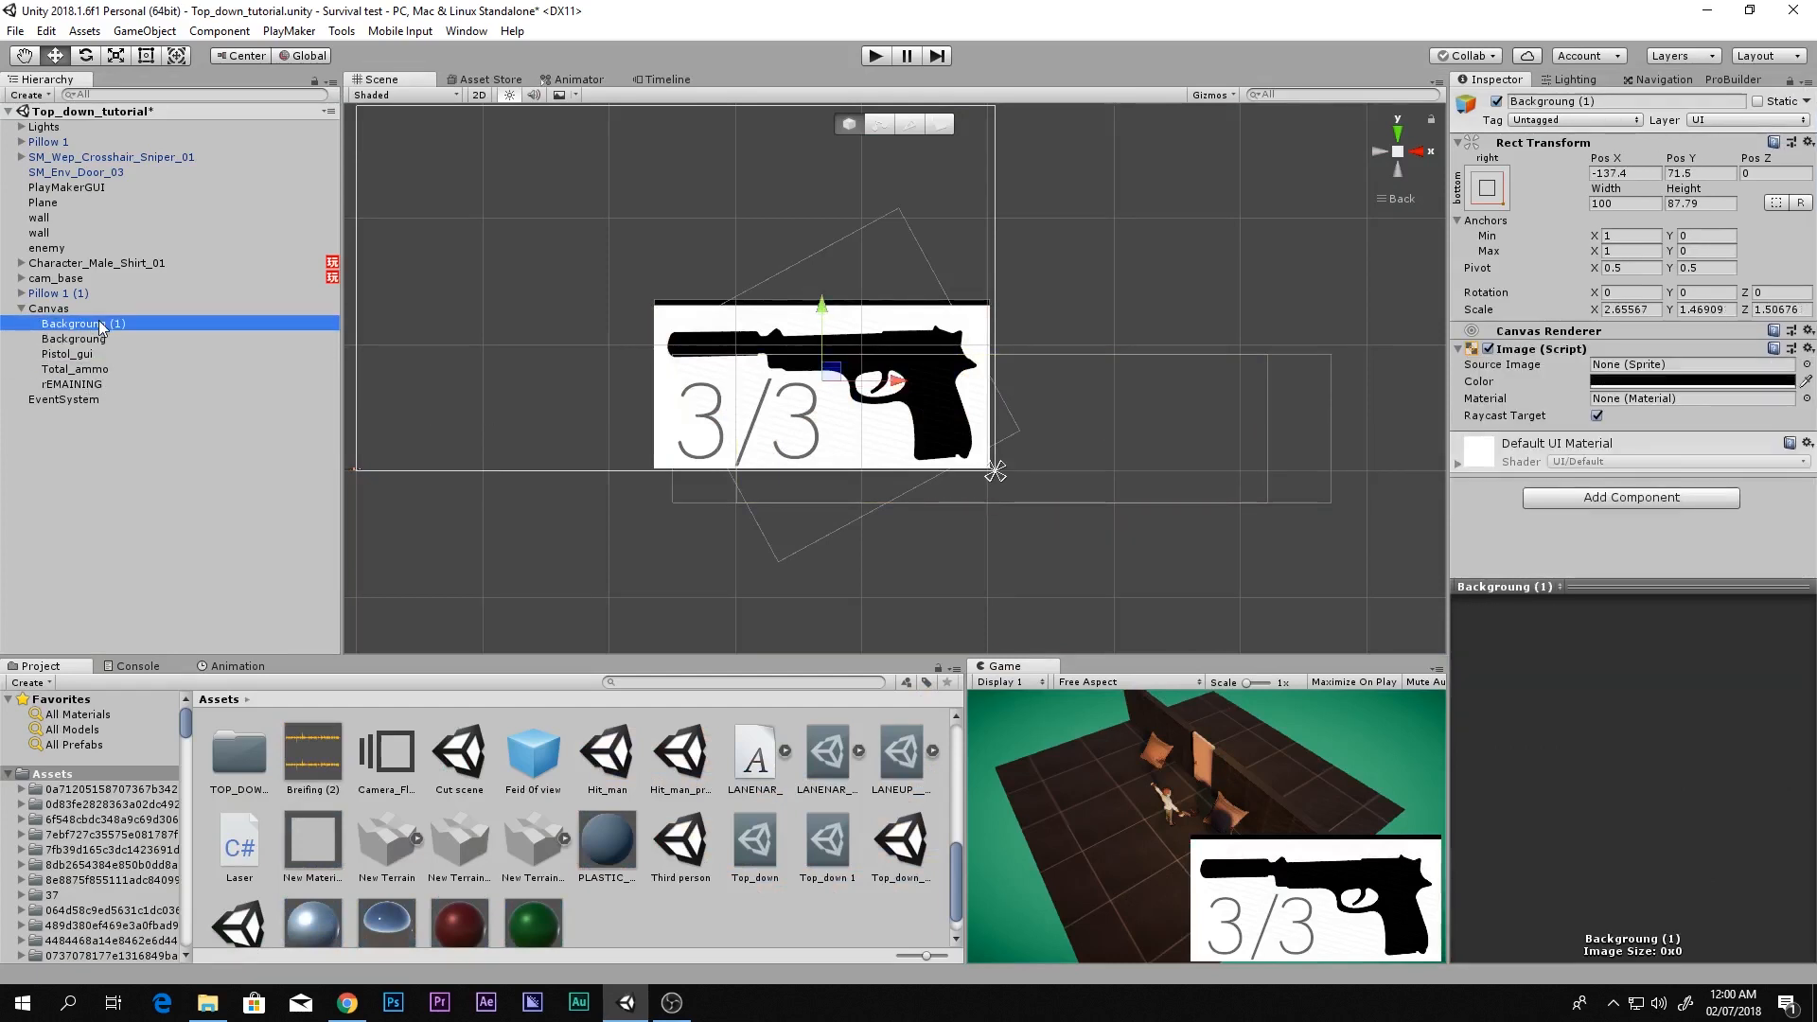
pyautogui.click(102, 355)
pyautogui.click(1688, 383)
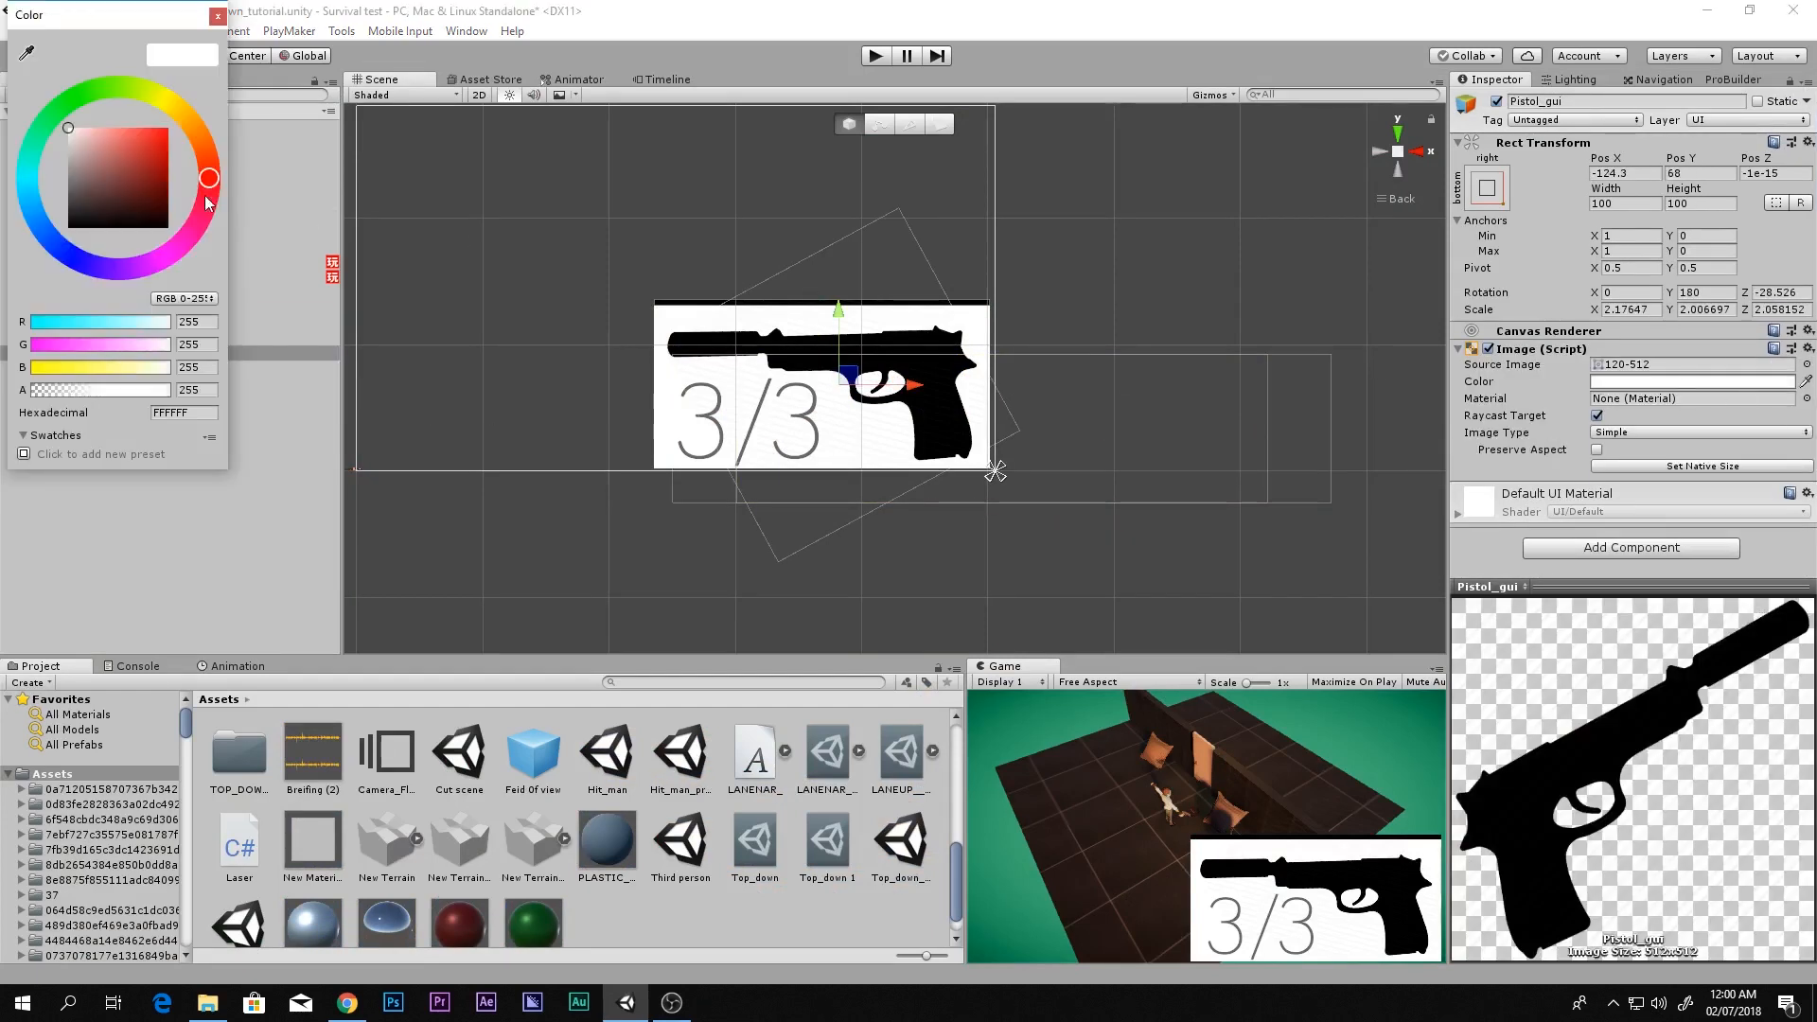
pyautogui.moveTo(104, 151); pyautogui.dragTo(66, 146)
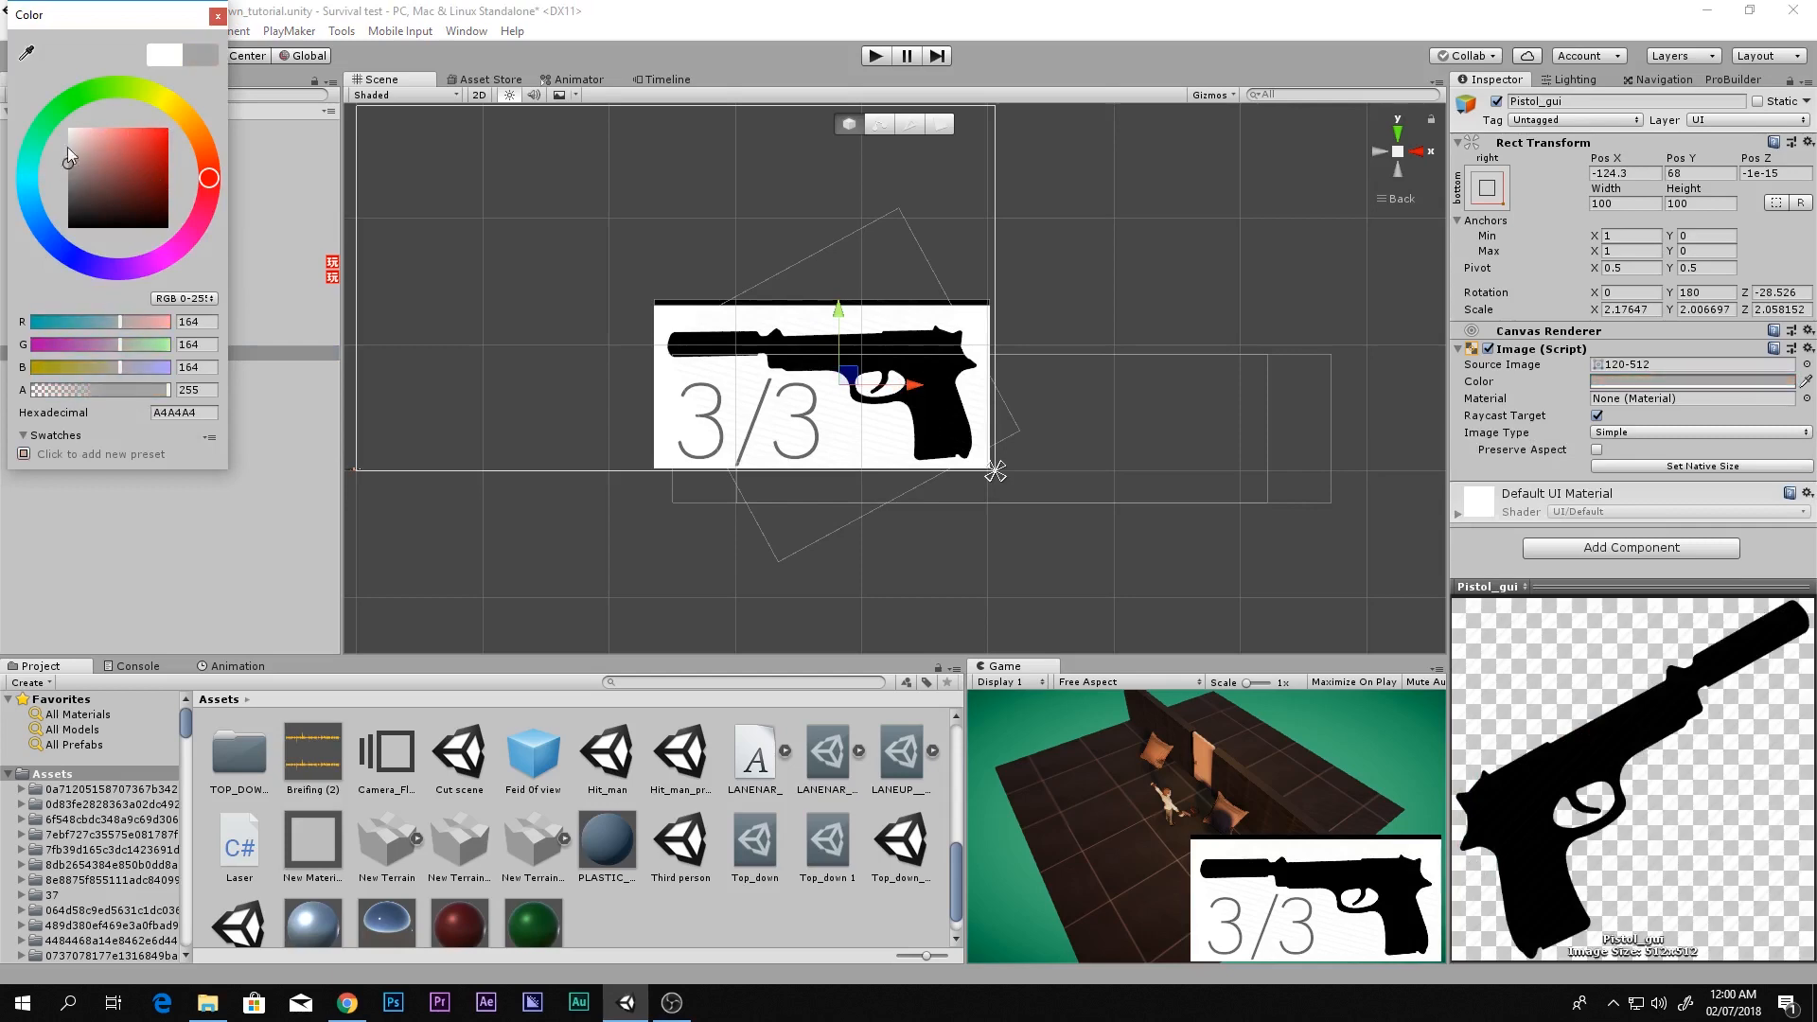
pyautogui.click(219, 17)
pyautogui.hotkey('shift', 'space')
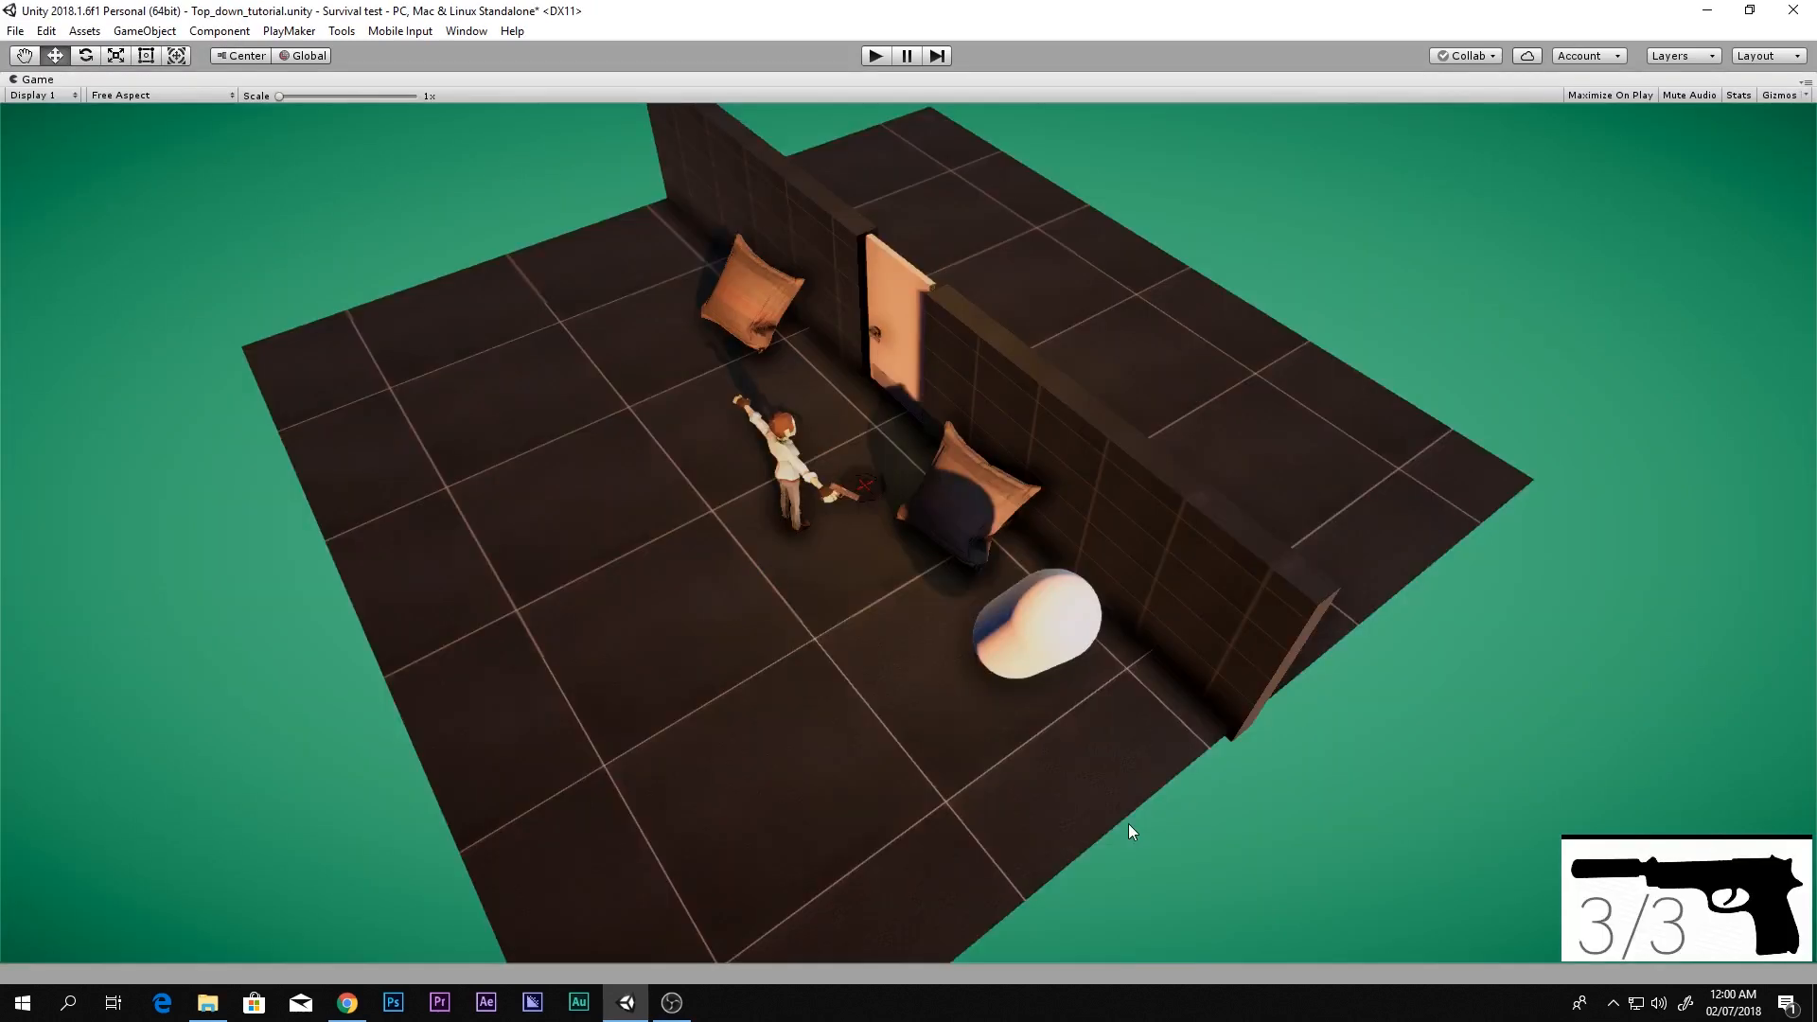
pyautogui.hotkey('shift', 'space')
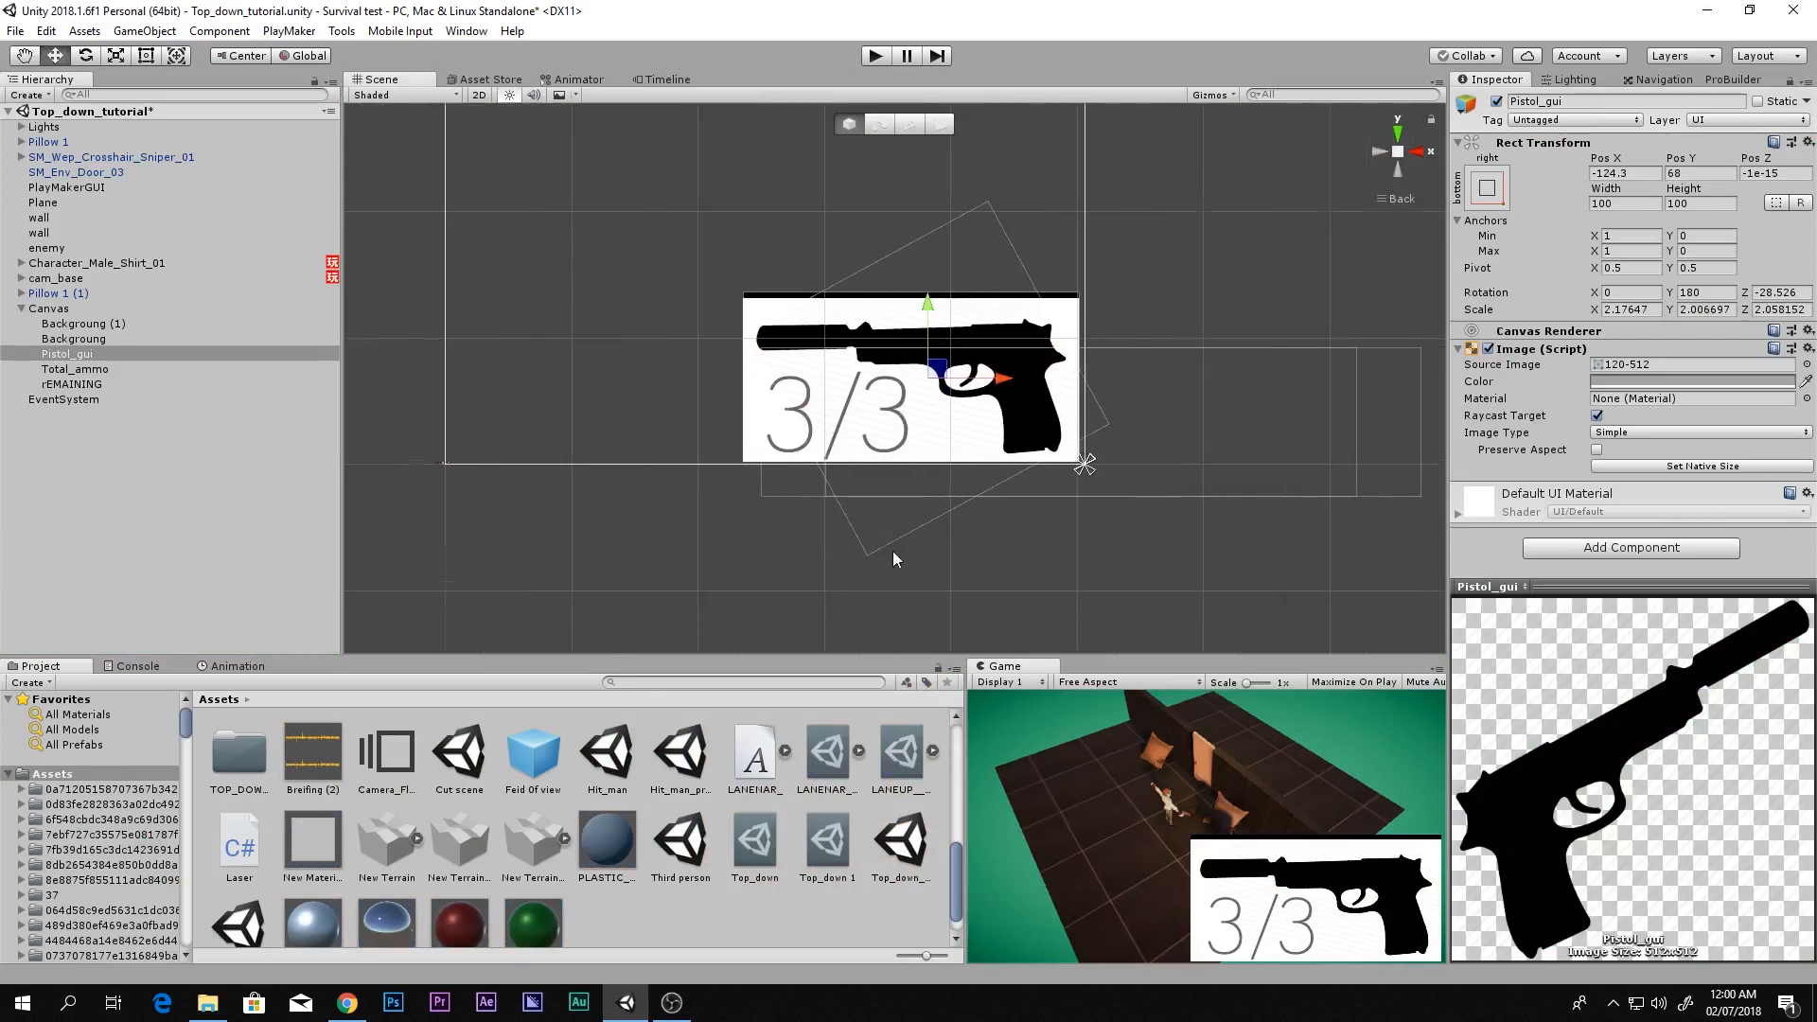
# Scale up all five panel elements under the Canvas together, from Backgroung (1) to rEMAINING
pyautogui.click(99, 322)
pyautogui.keyDown('shift'); pyautogui.click(85, 384); pyautogui.keyUp('shift')
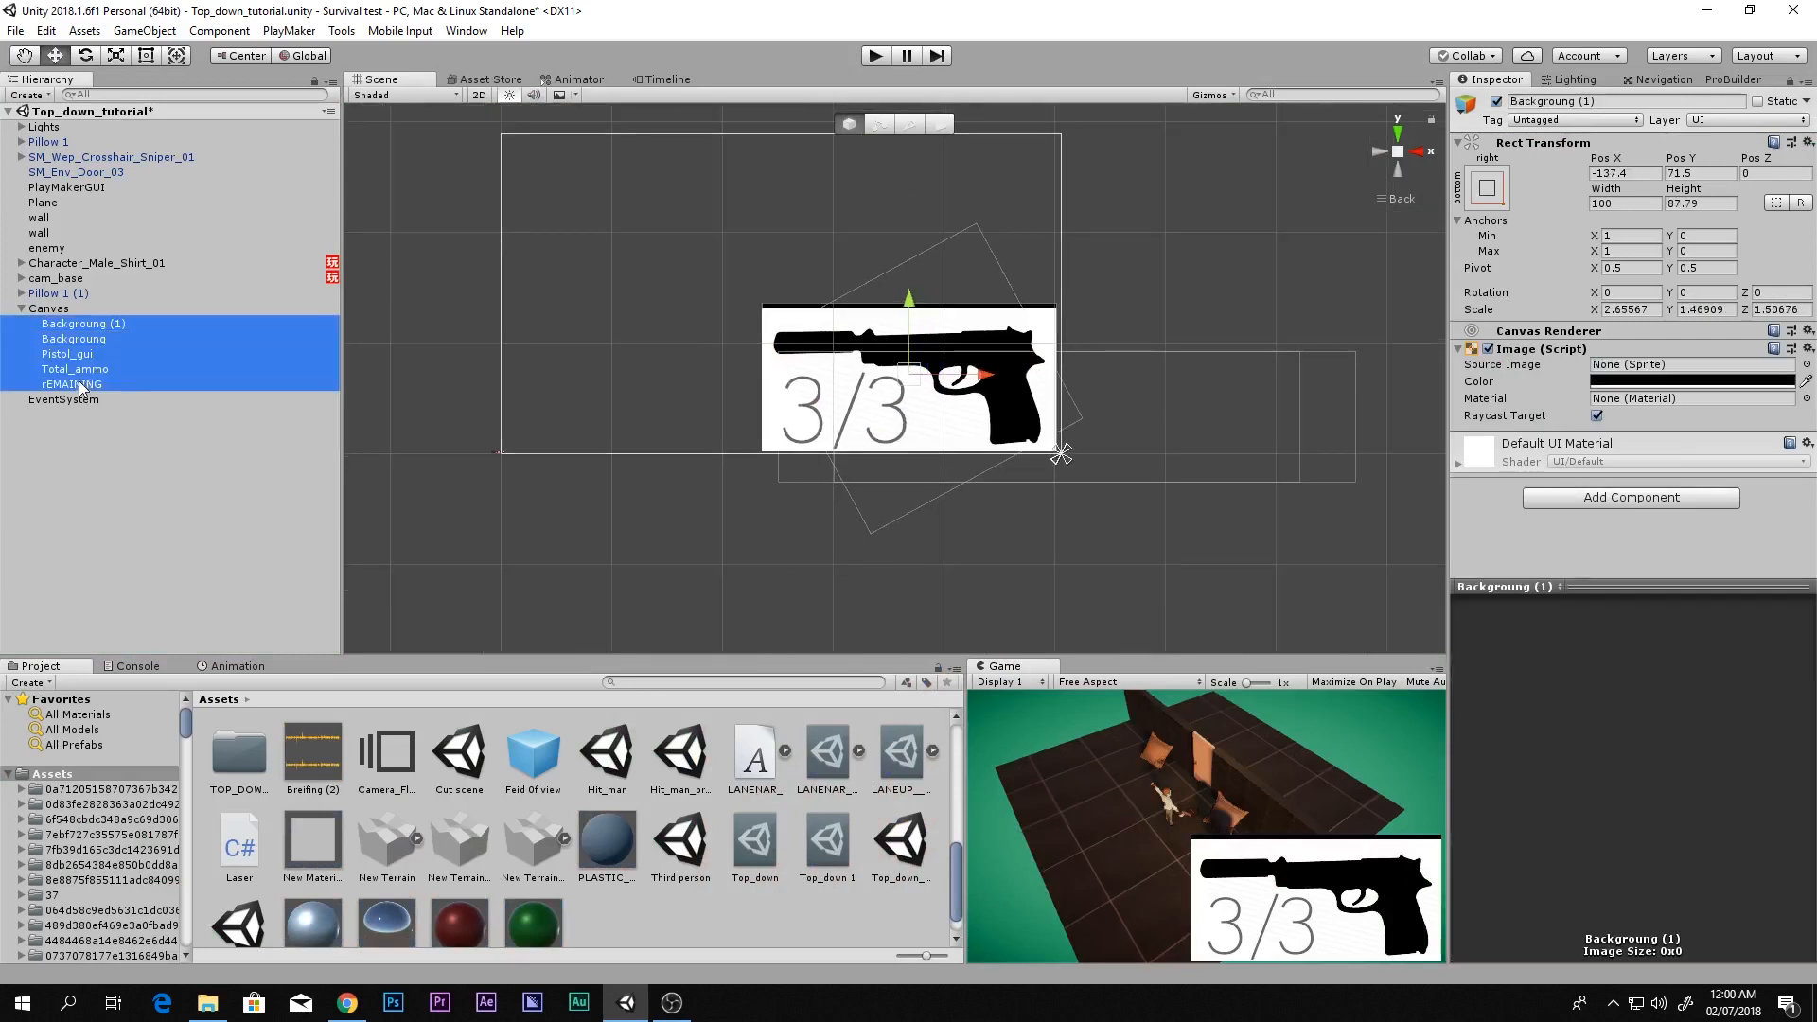
pyautogui.press('r')
pyautogui.moveTo(1056, 383); pyautogui.dragTo(1074, 298)
pyautogui.press('w')
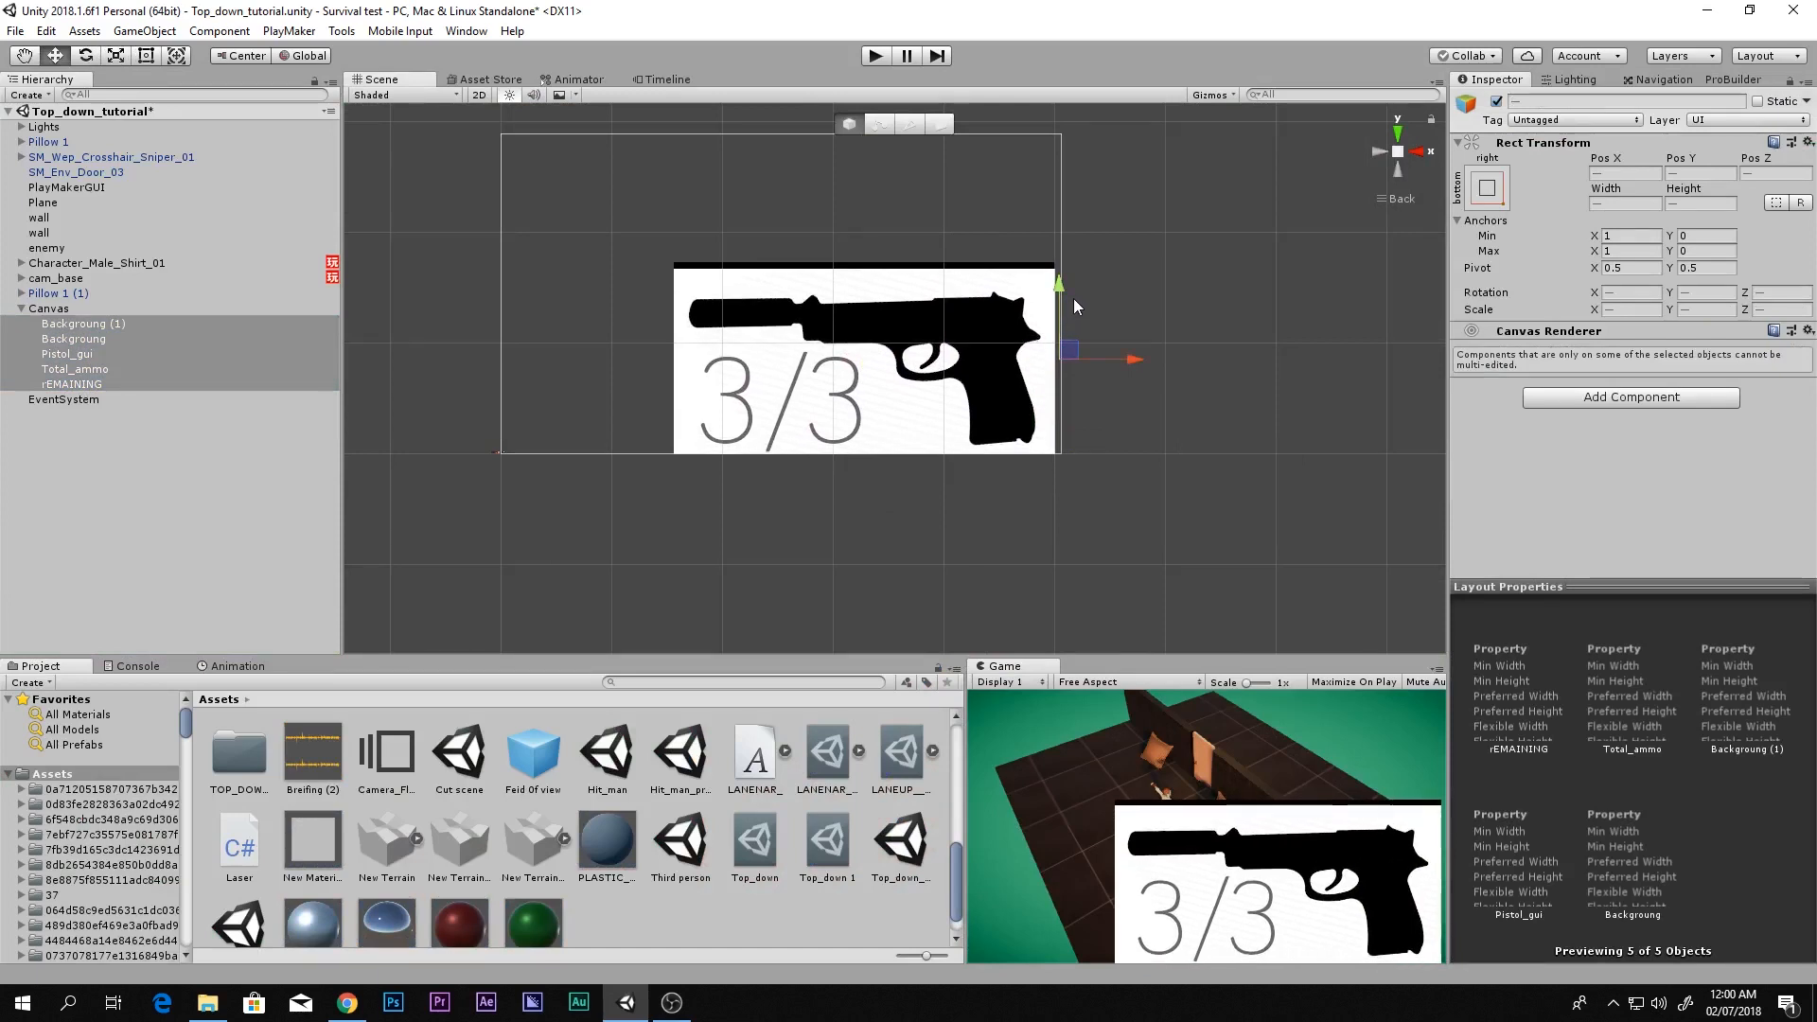
# Move the enlarged panel flush against the canvas's right edge, check it in the enlarged Game view, and save the scene
pyautogui.moveTo(1138, 358); pyautogui.dragTo(1146, 359)
pyautogui.hotkey('shift', 'space')
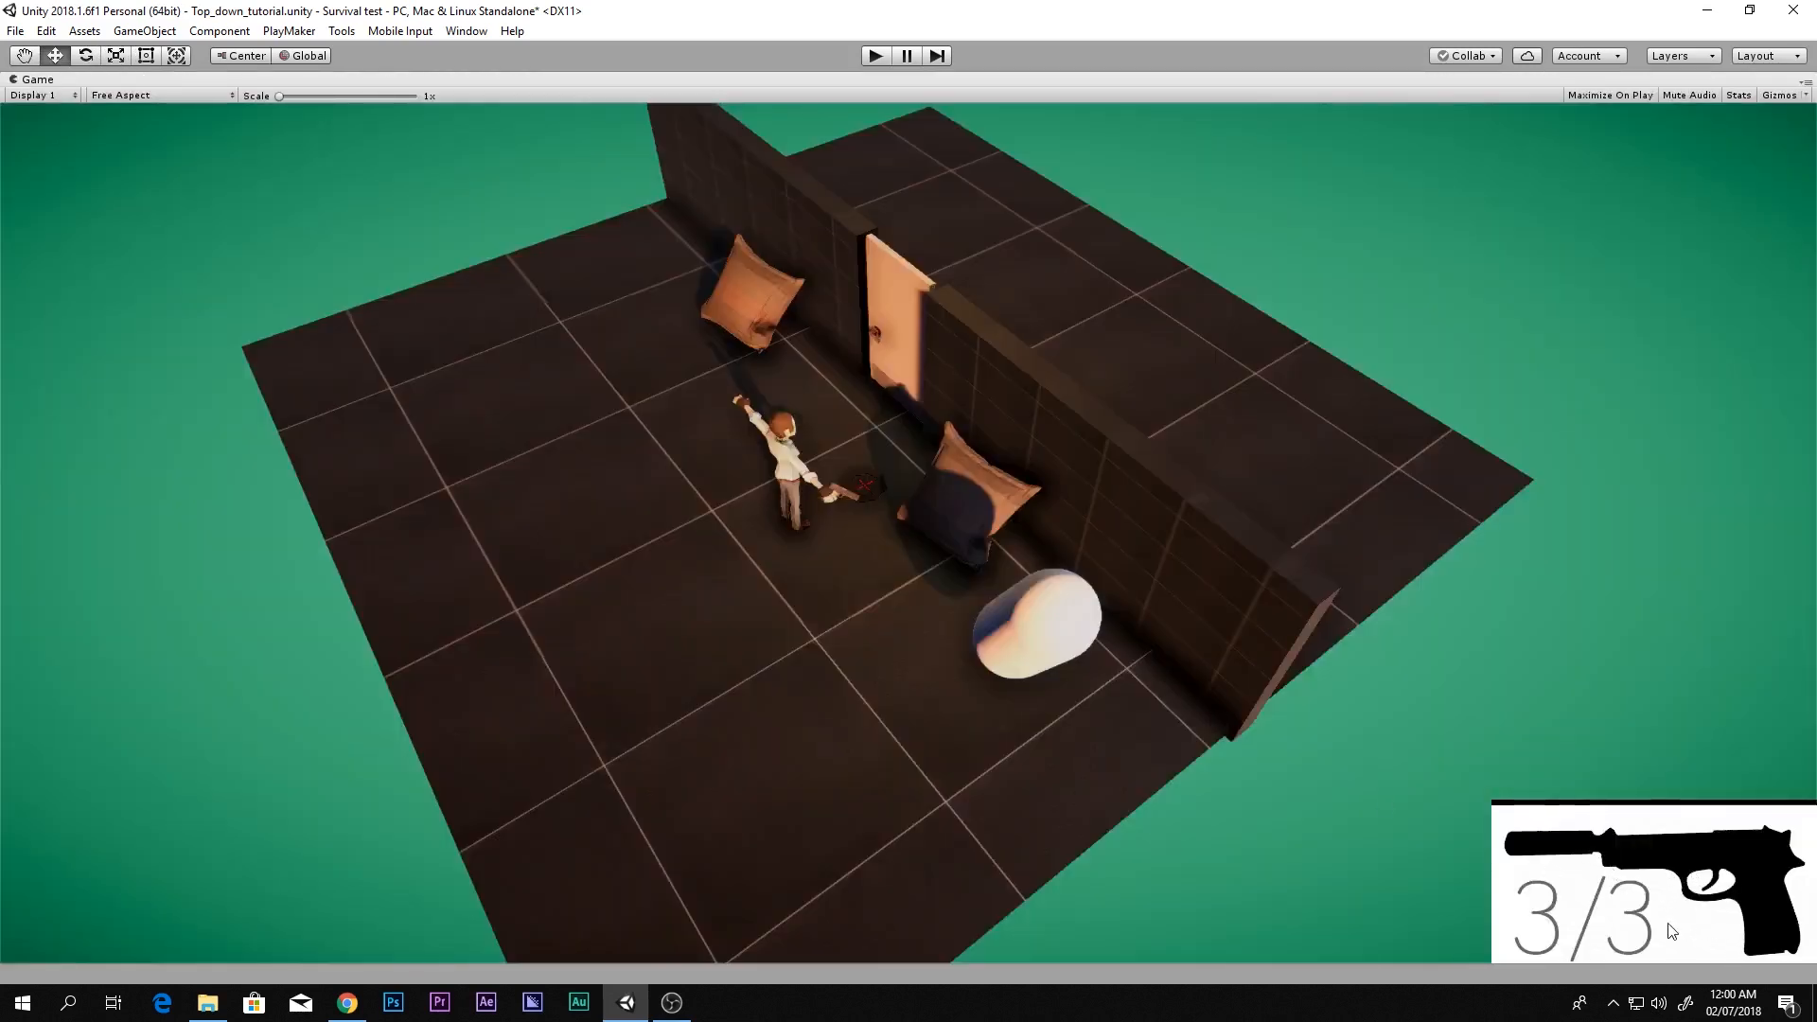
pyautogui.hotkey('shift', 'space')
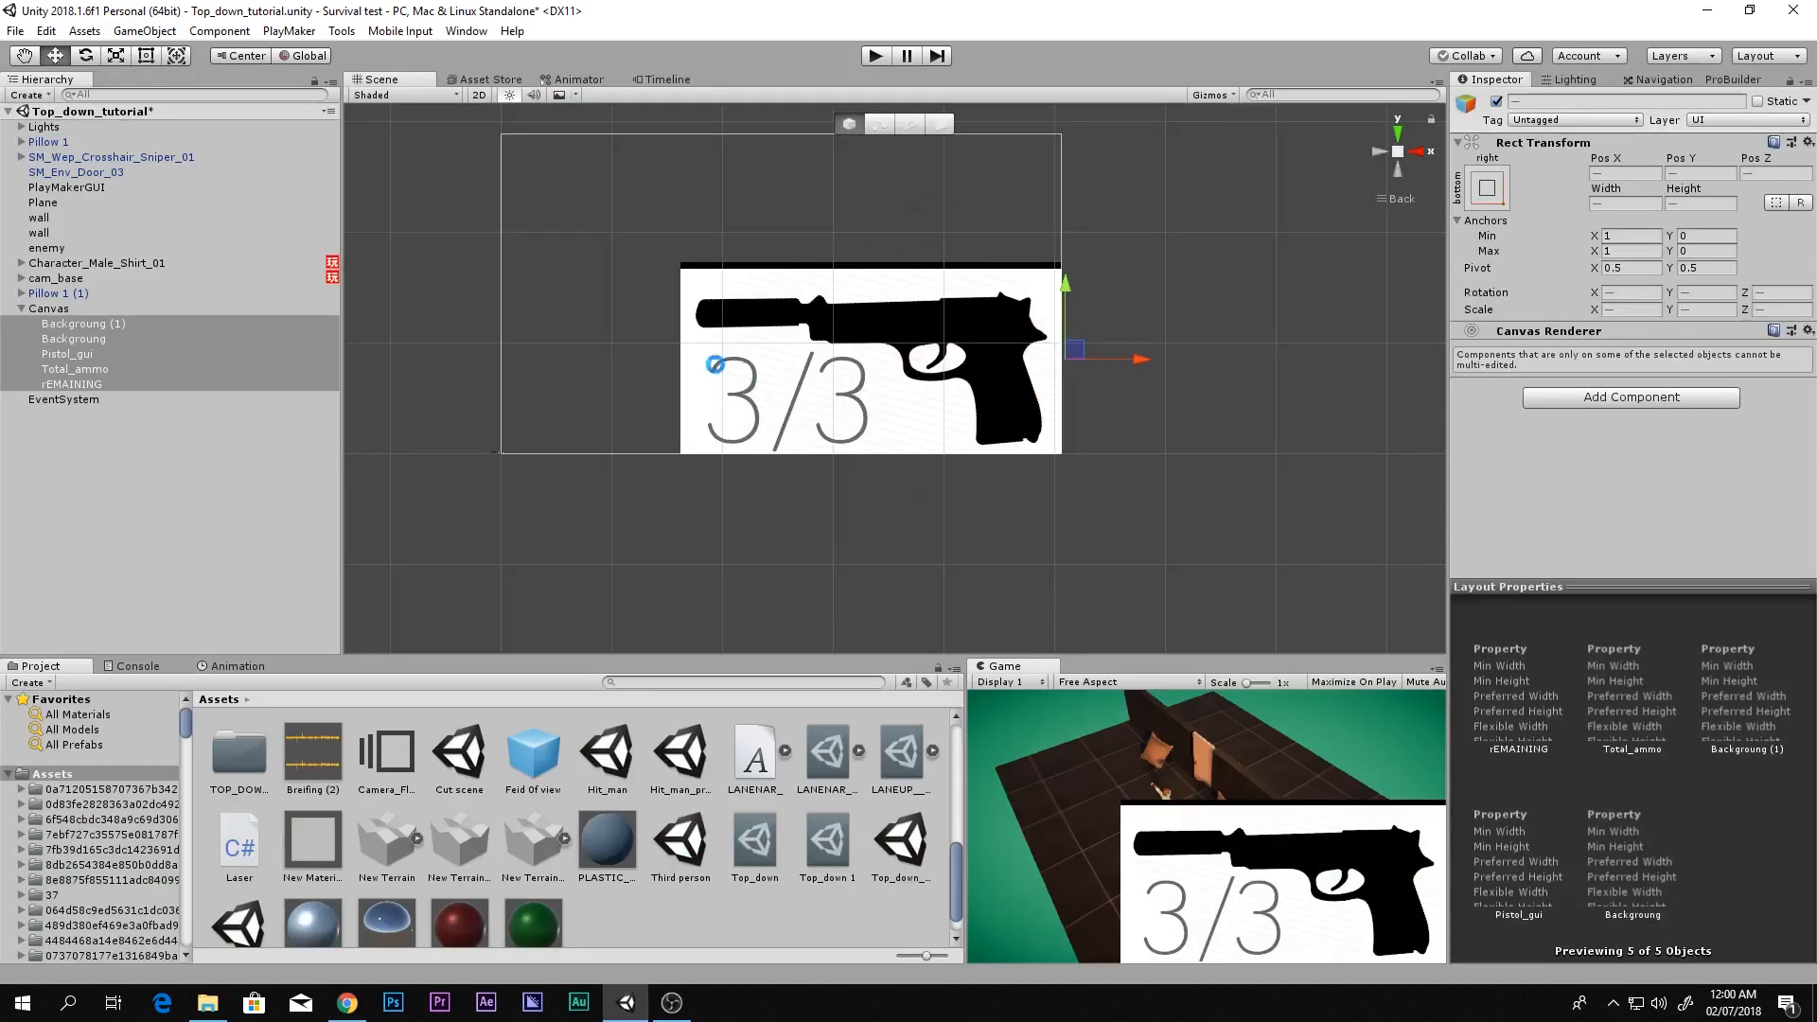
pyautogui.hotkey('ctrl', 's')
# Open the controller FSM of Character_Male_Shirt_01 in the PlayMaker editor and frame its reload and fire states
pyautogui.click(59, 263)
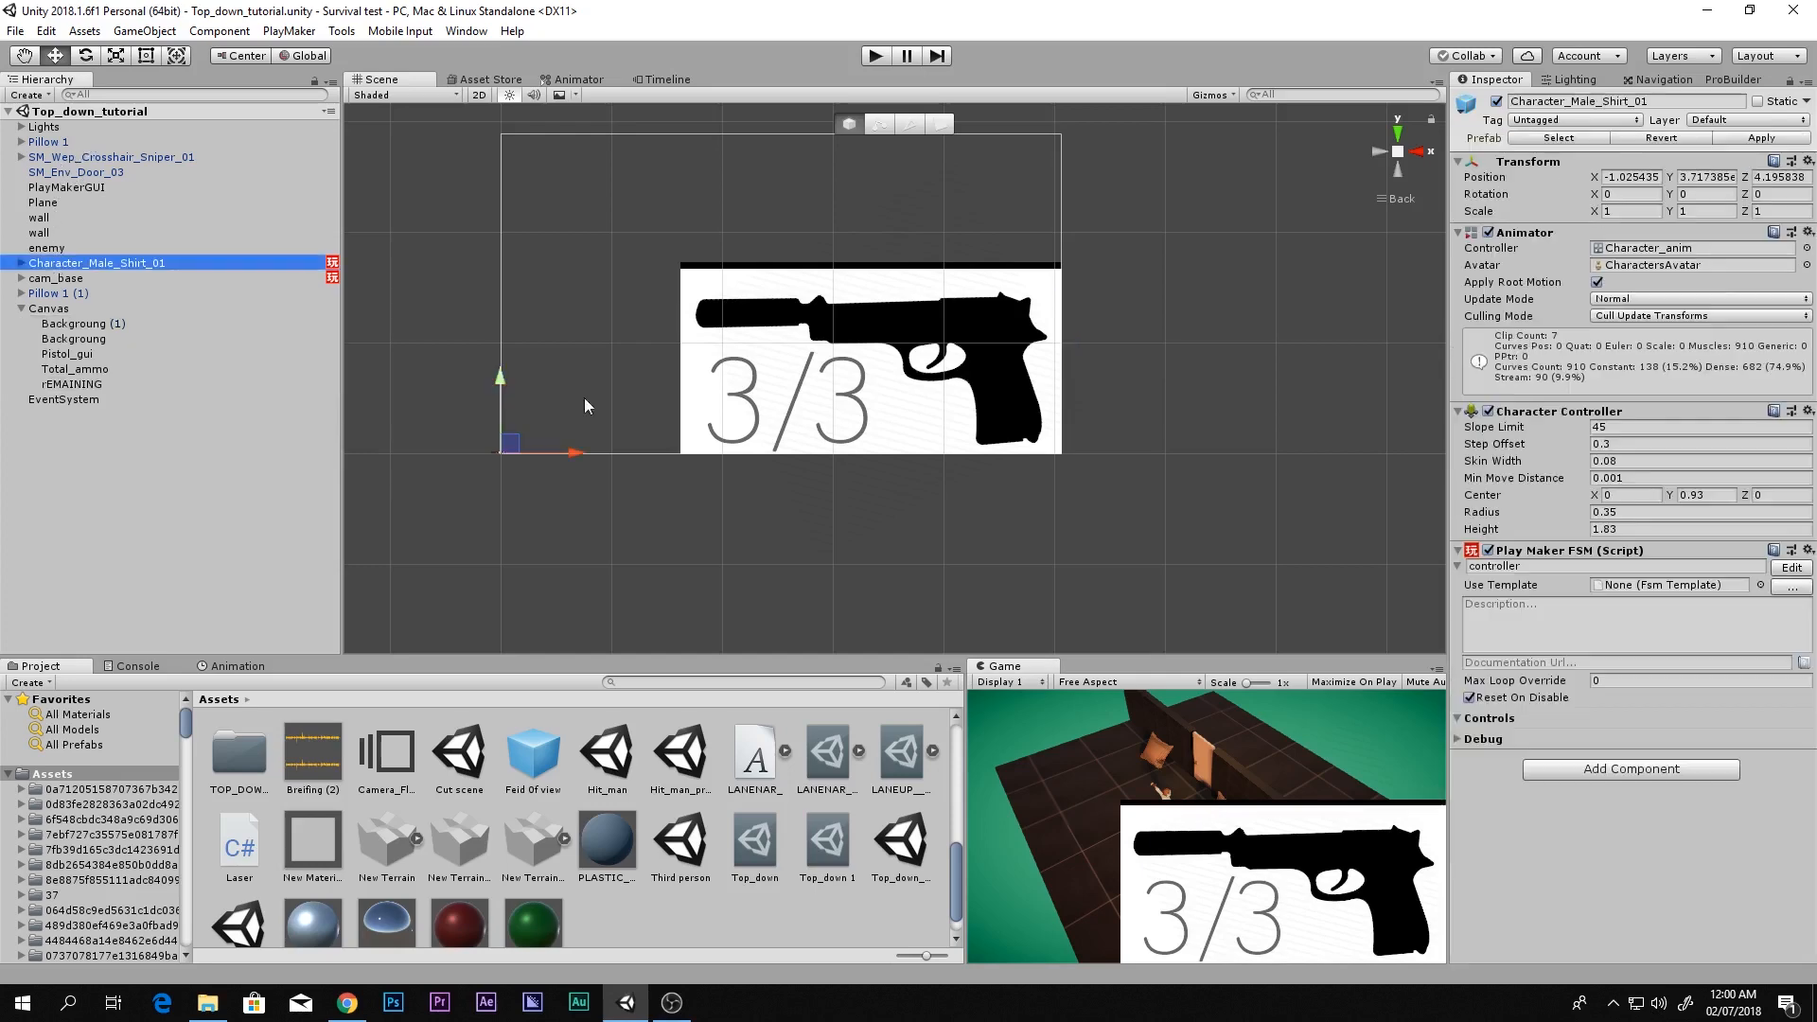
pyautogui.click(1792, 568)
pyautogui.scroll(-5, 617, 530)
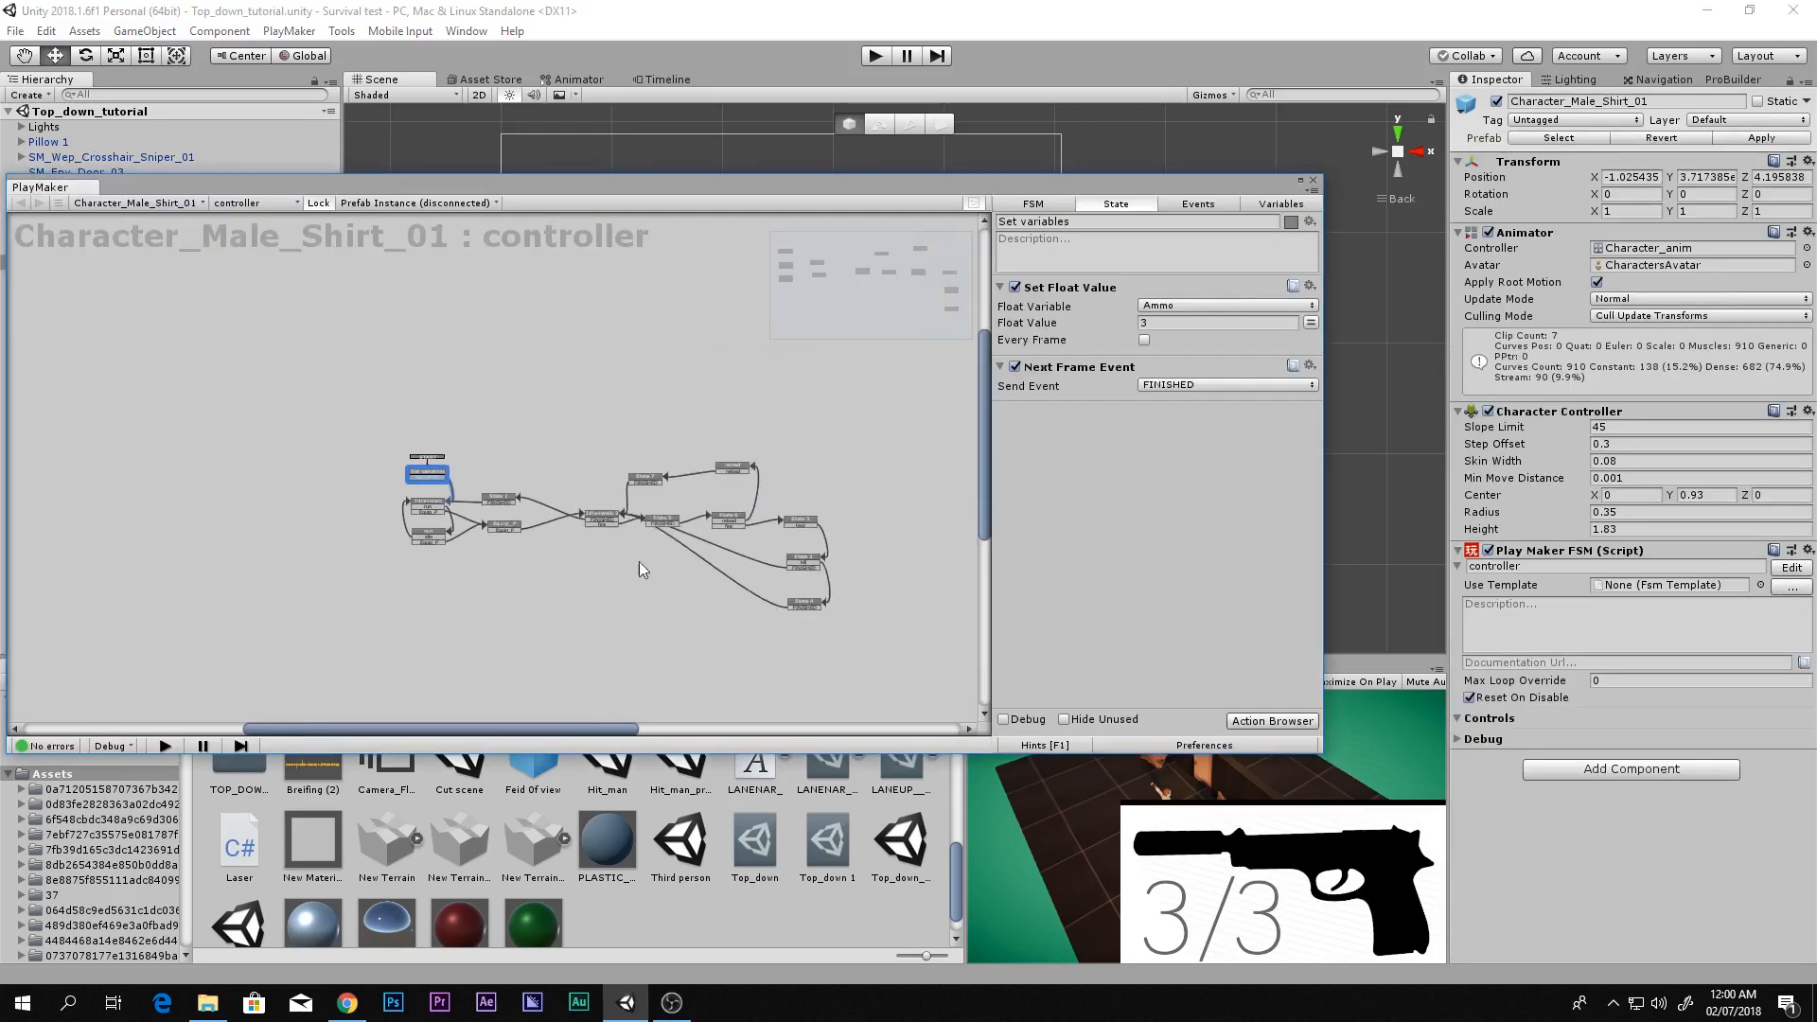
pyautogui.scroll(4, 640, 564)
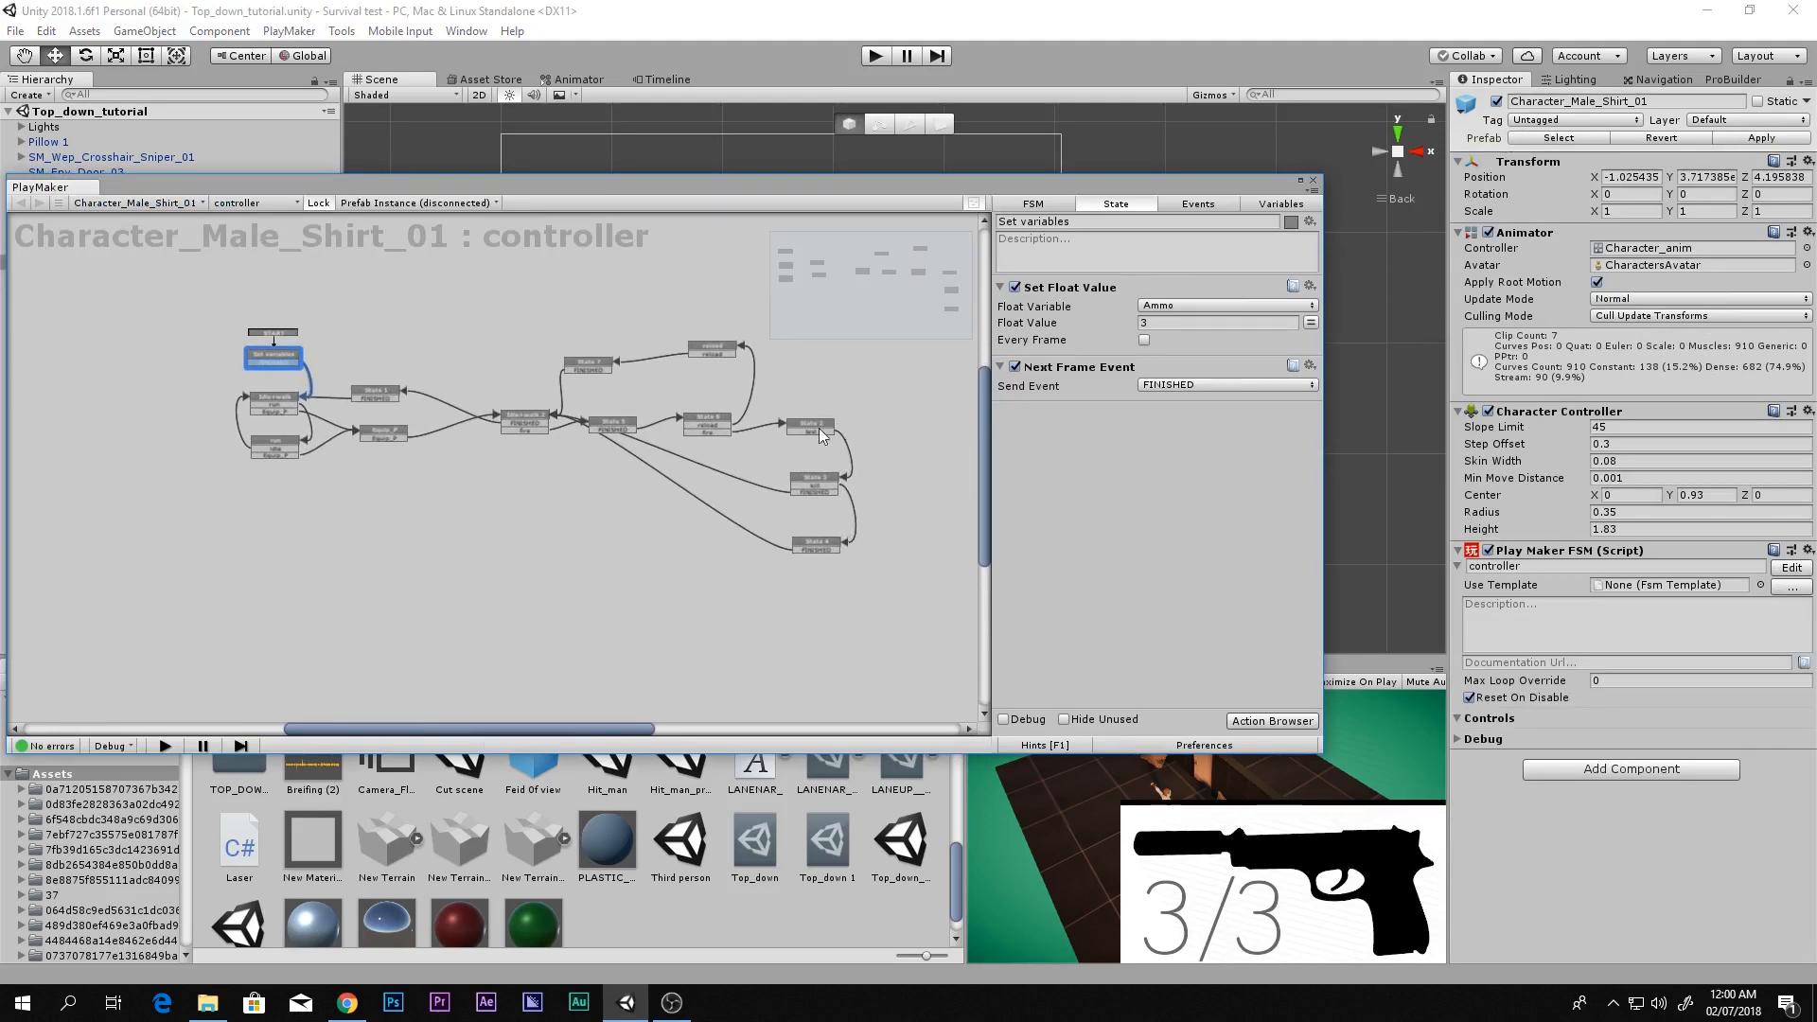
pyautogui.scroll(5, 595, 451)
pyautogui.moveTo(581, 497); pyautogui.dragTo(532, 475, button='middle')
pyautogui.scroll(1, 527, 475)
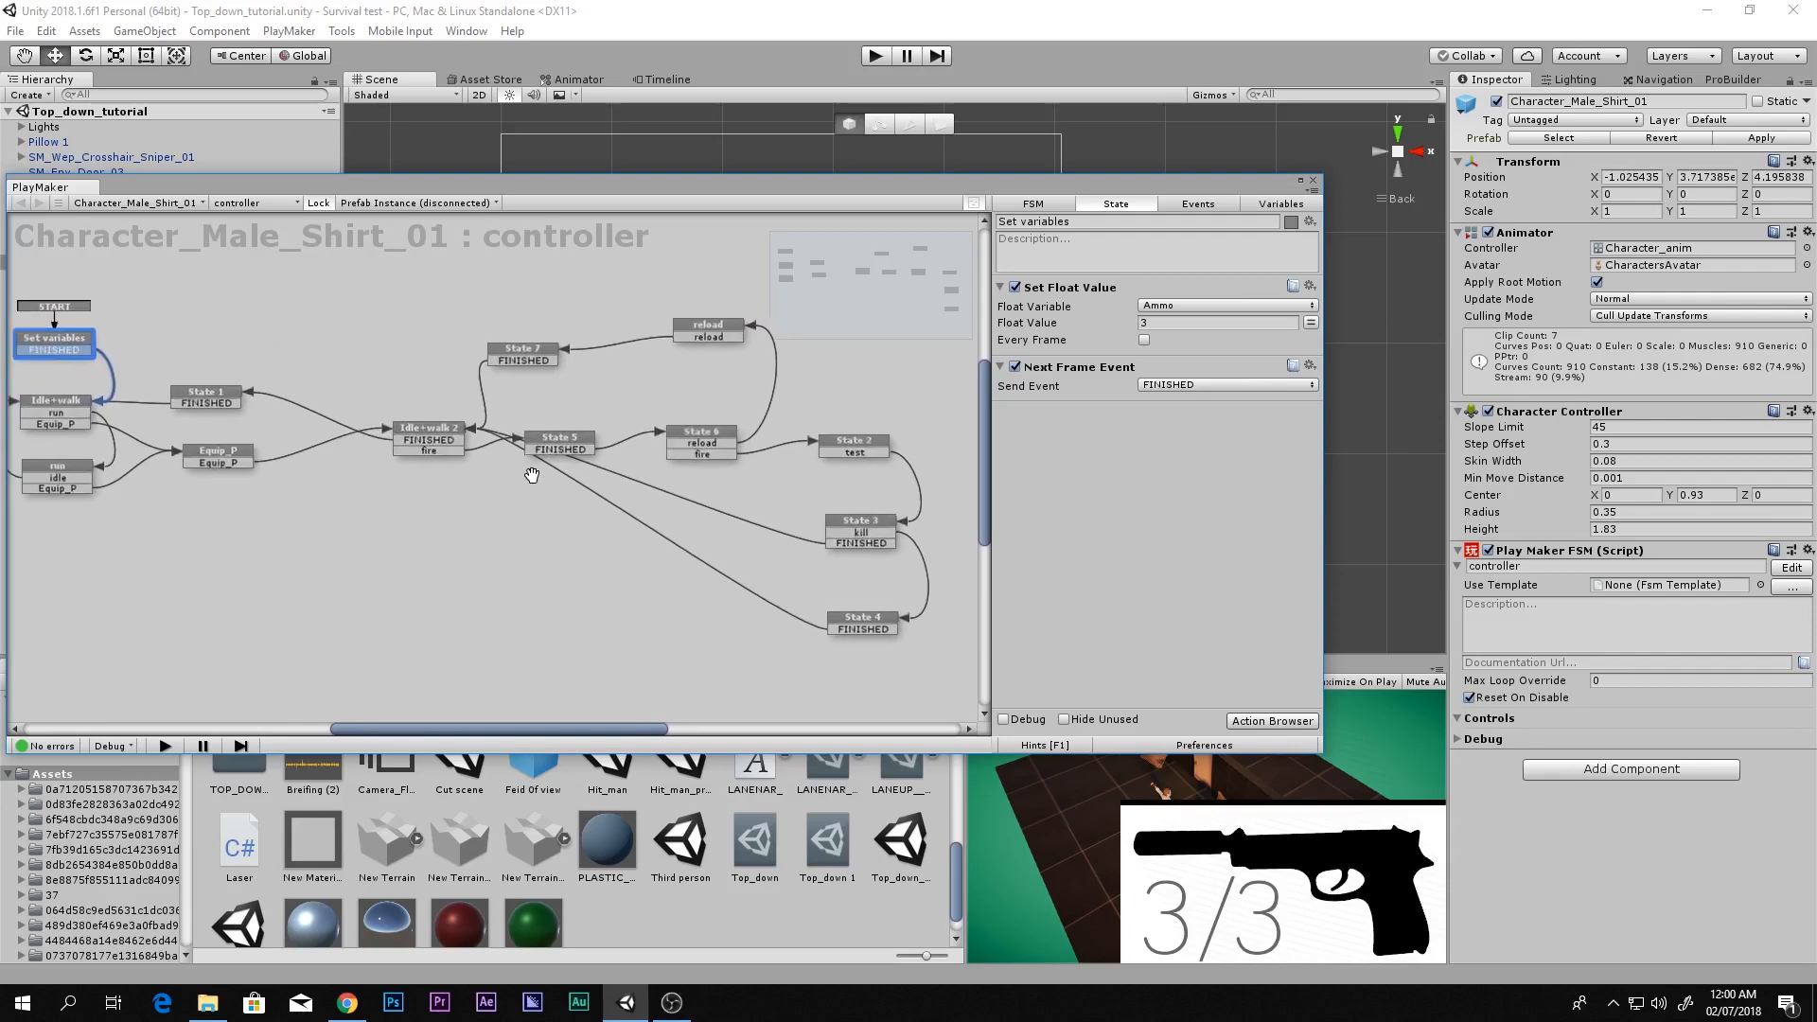
# Create an empty object under the Canvas and parent all five panel elements, from Backgroung (1) to rEMAINING, to it
pyautogui.moveTo(715, 202); pyautogui.dragTo(1165, 233)
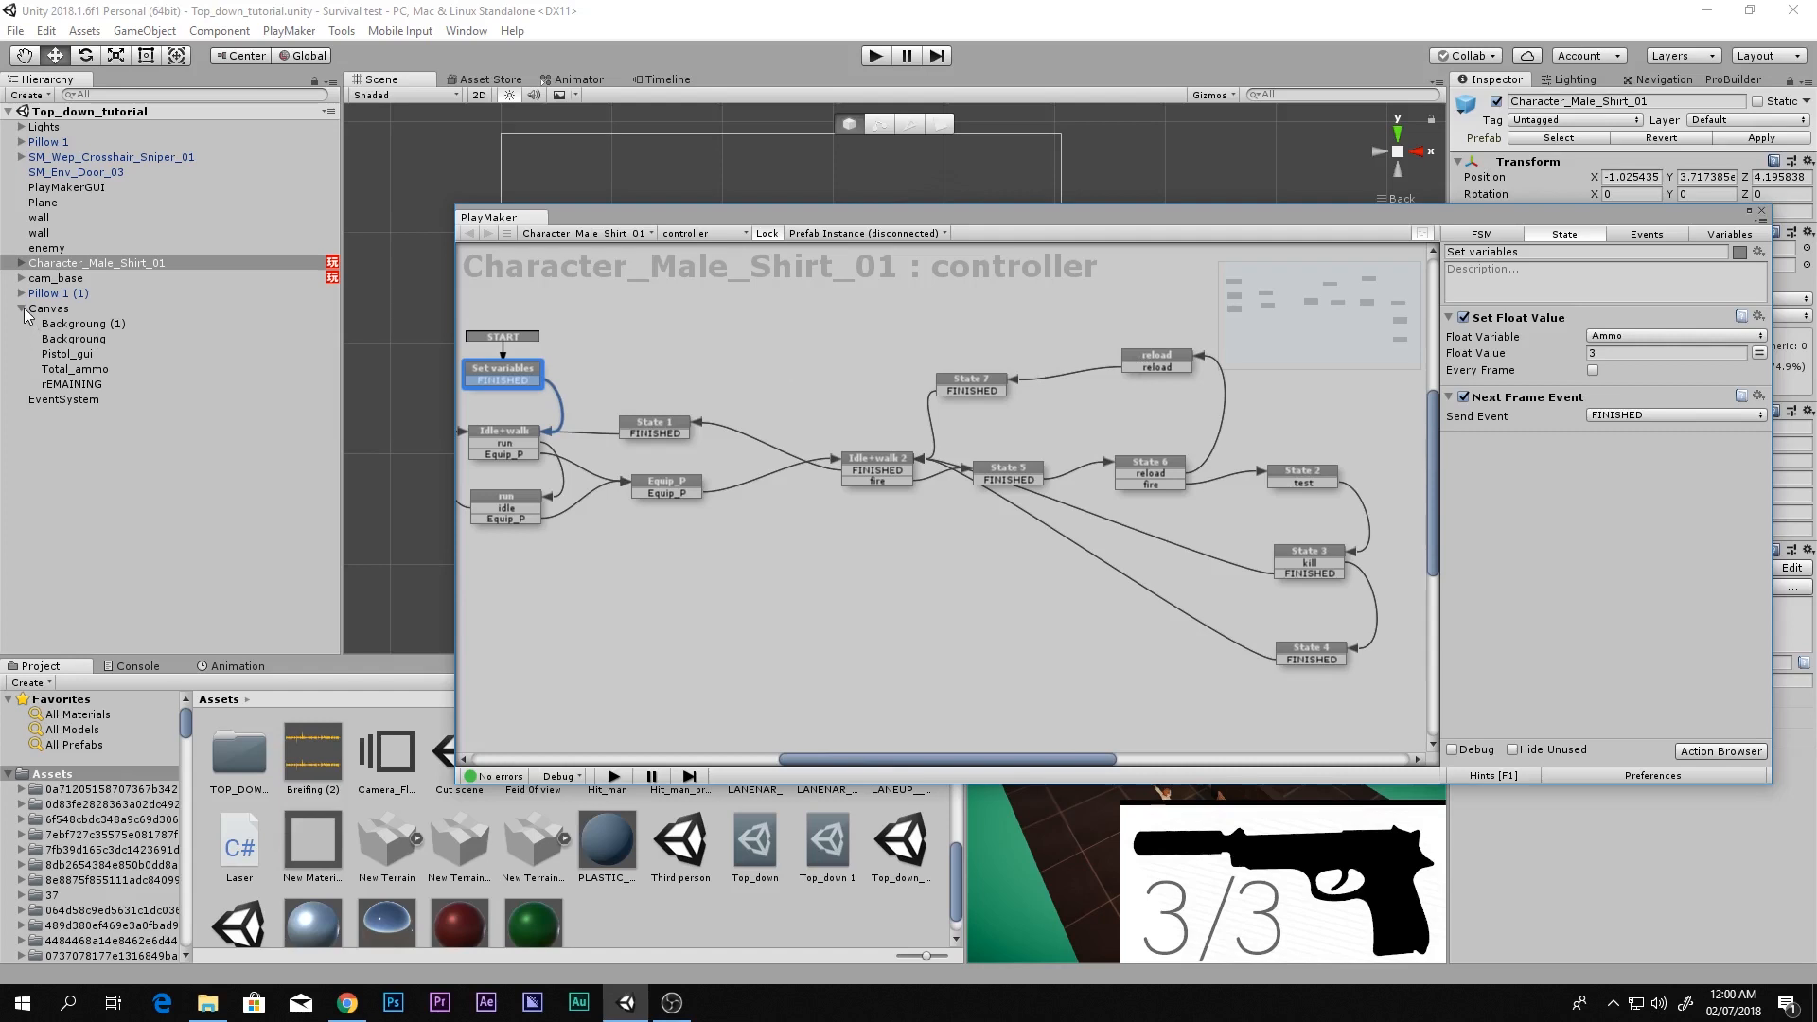
pyautogui.rightClick(74, 313)
pyautogui.click(159, 470)
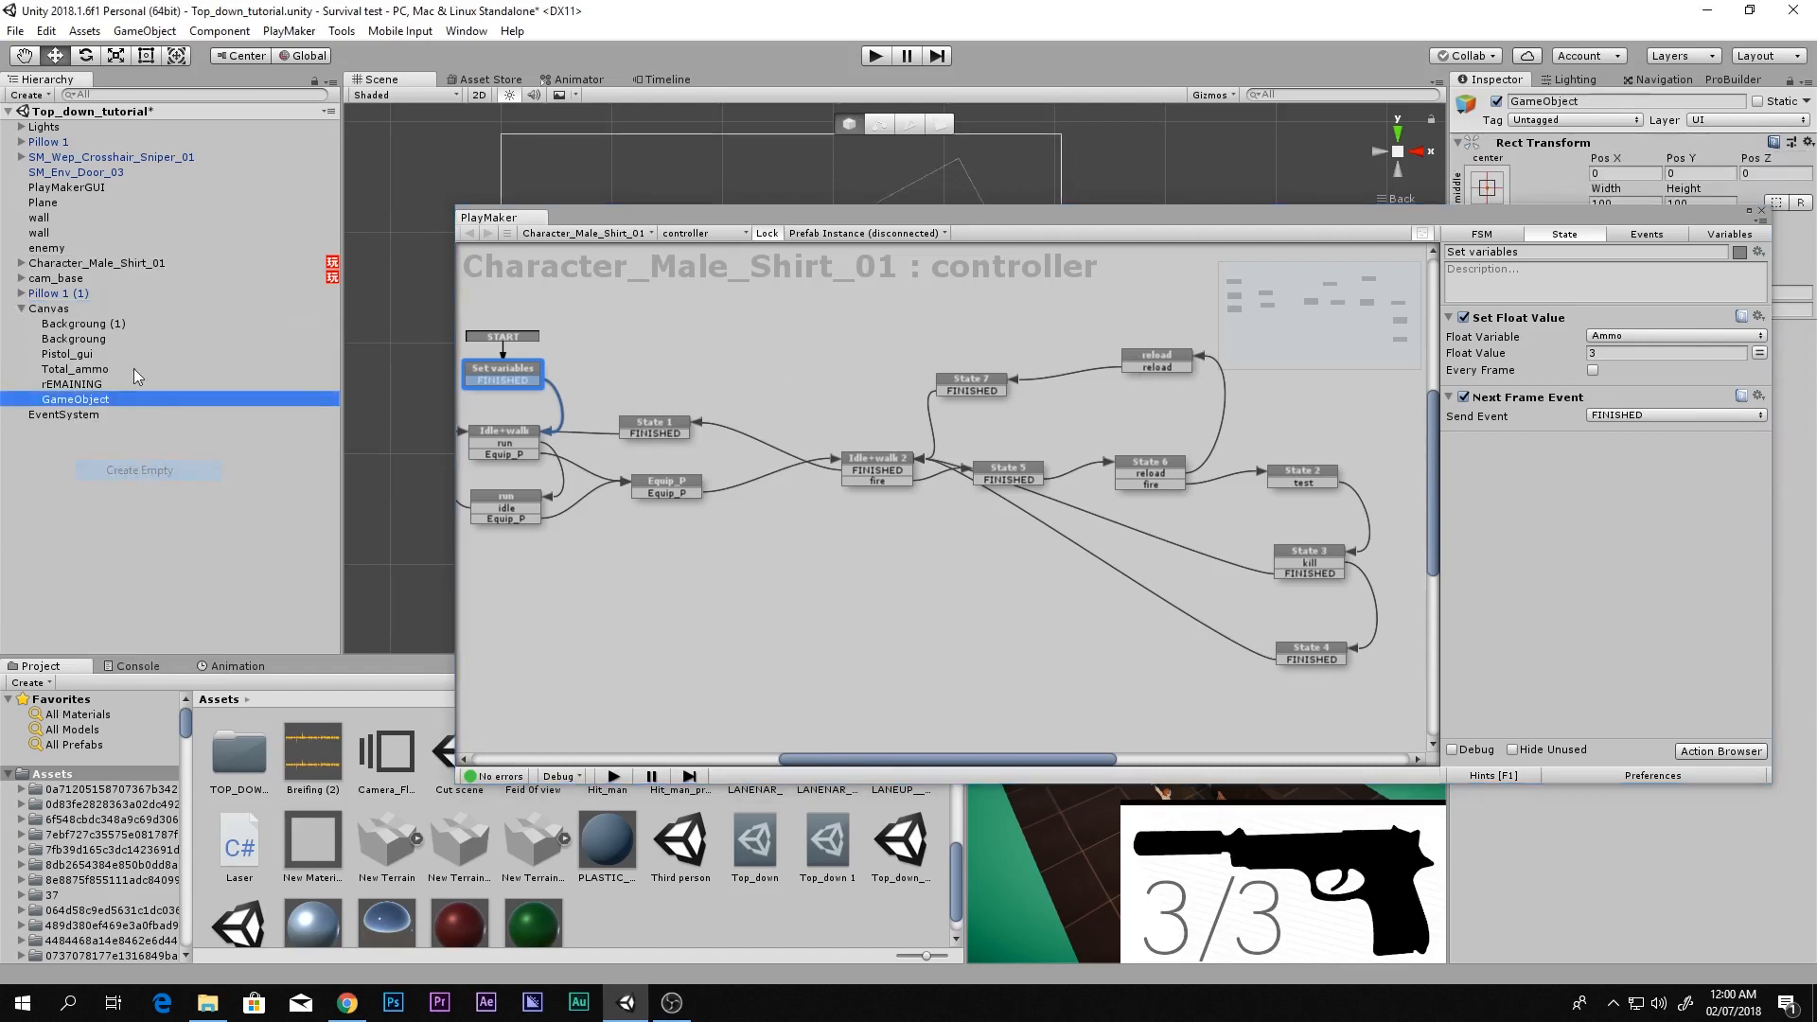
pyautogui.click(92, 323)
pyautogui.keyDown('shift'); pyautogui.click(81, 385); pyautogui.keyUp('shift')
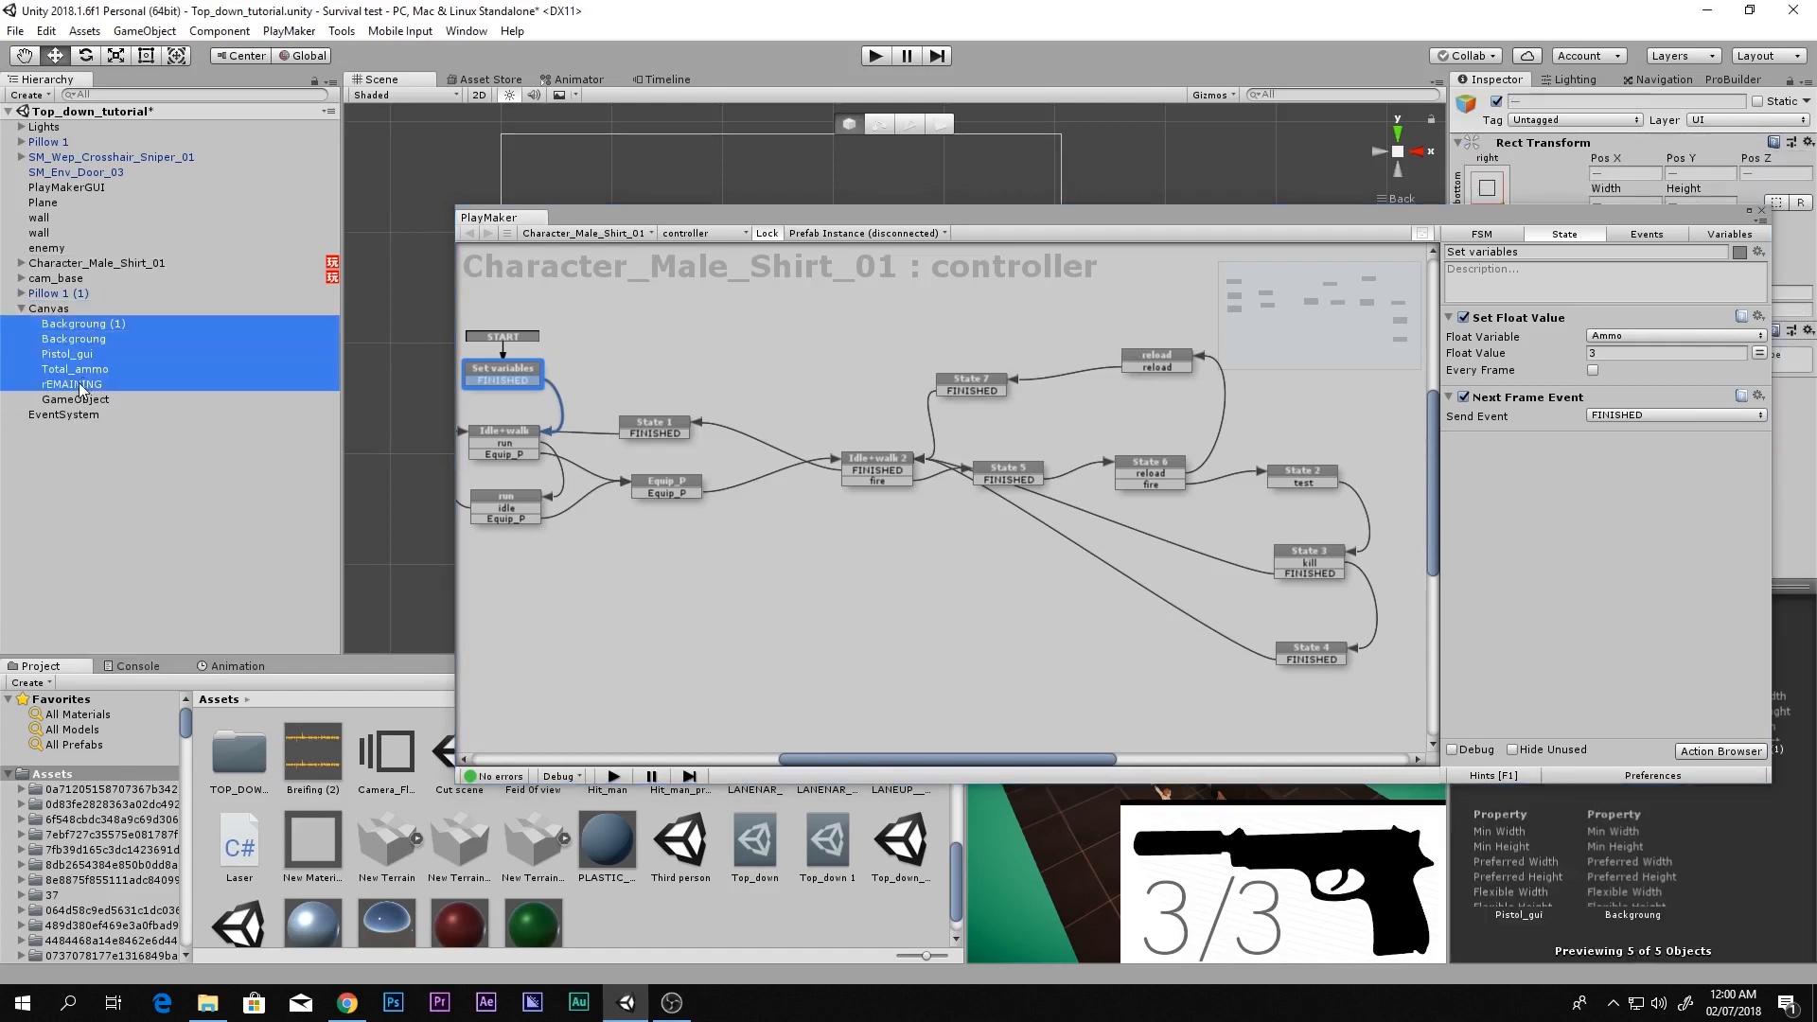
pyautogui.moveTo(80, 385); pyautogui.dragTo(76, 399)
# Rename the new panel parent object under the Canvas to Pistol_gui
pyautogui.moveTo(814, 225); pyautogui.dragTo(371, 814)
pyautogui.click(35, 324)
pyautogui.click(59, 324)
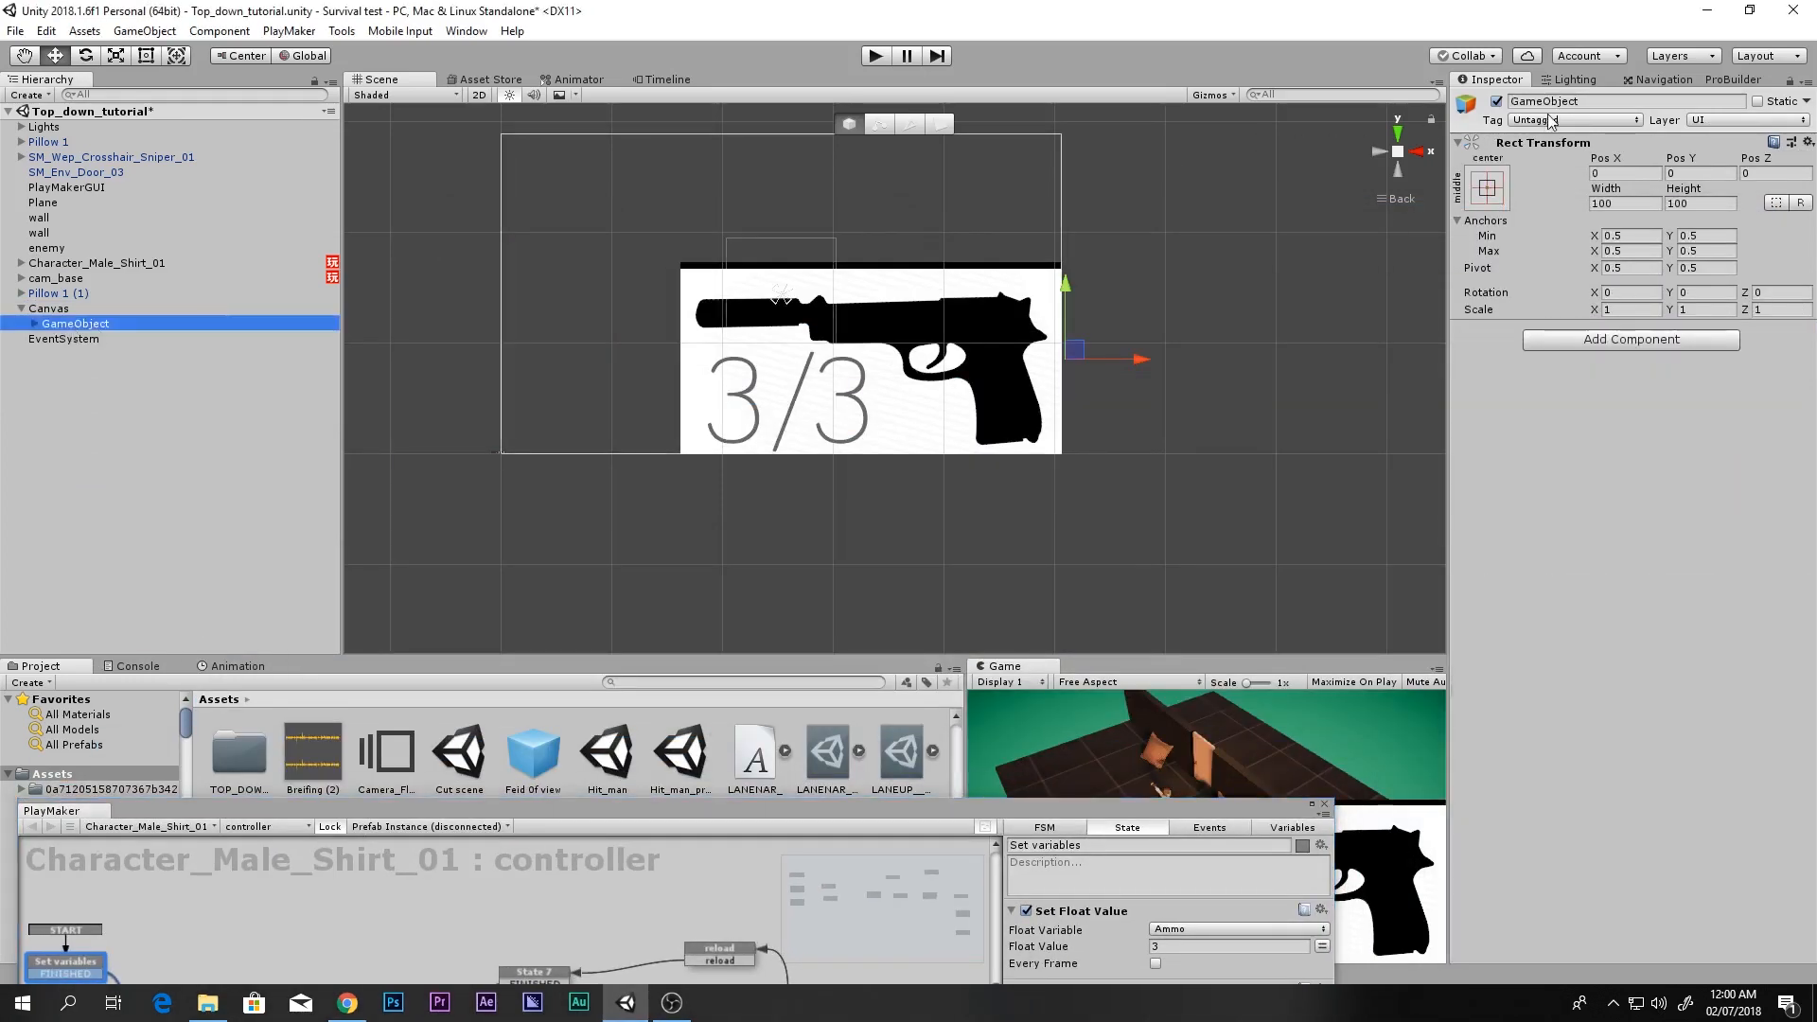
pyautogui.click(1588, 102)
pyautogui.write('Pist')
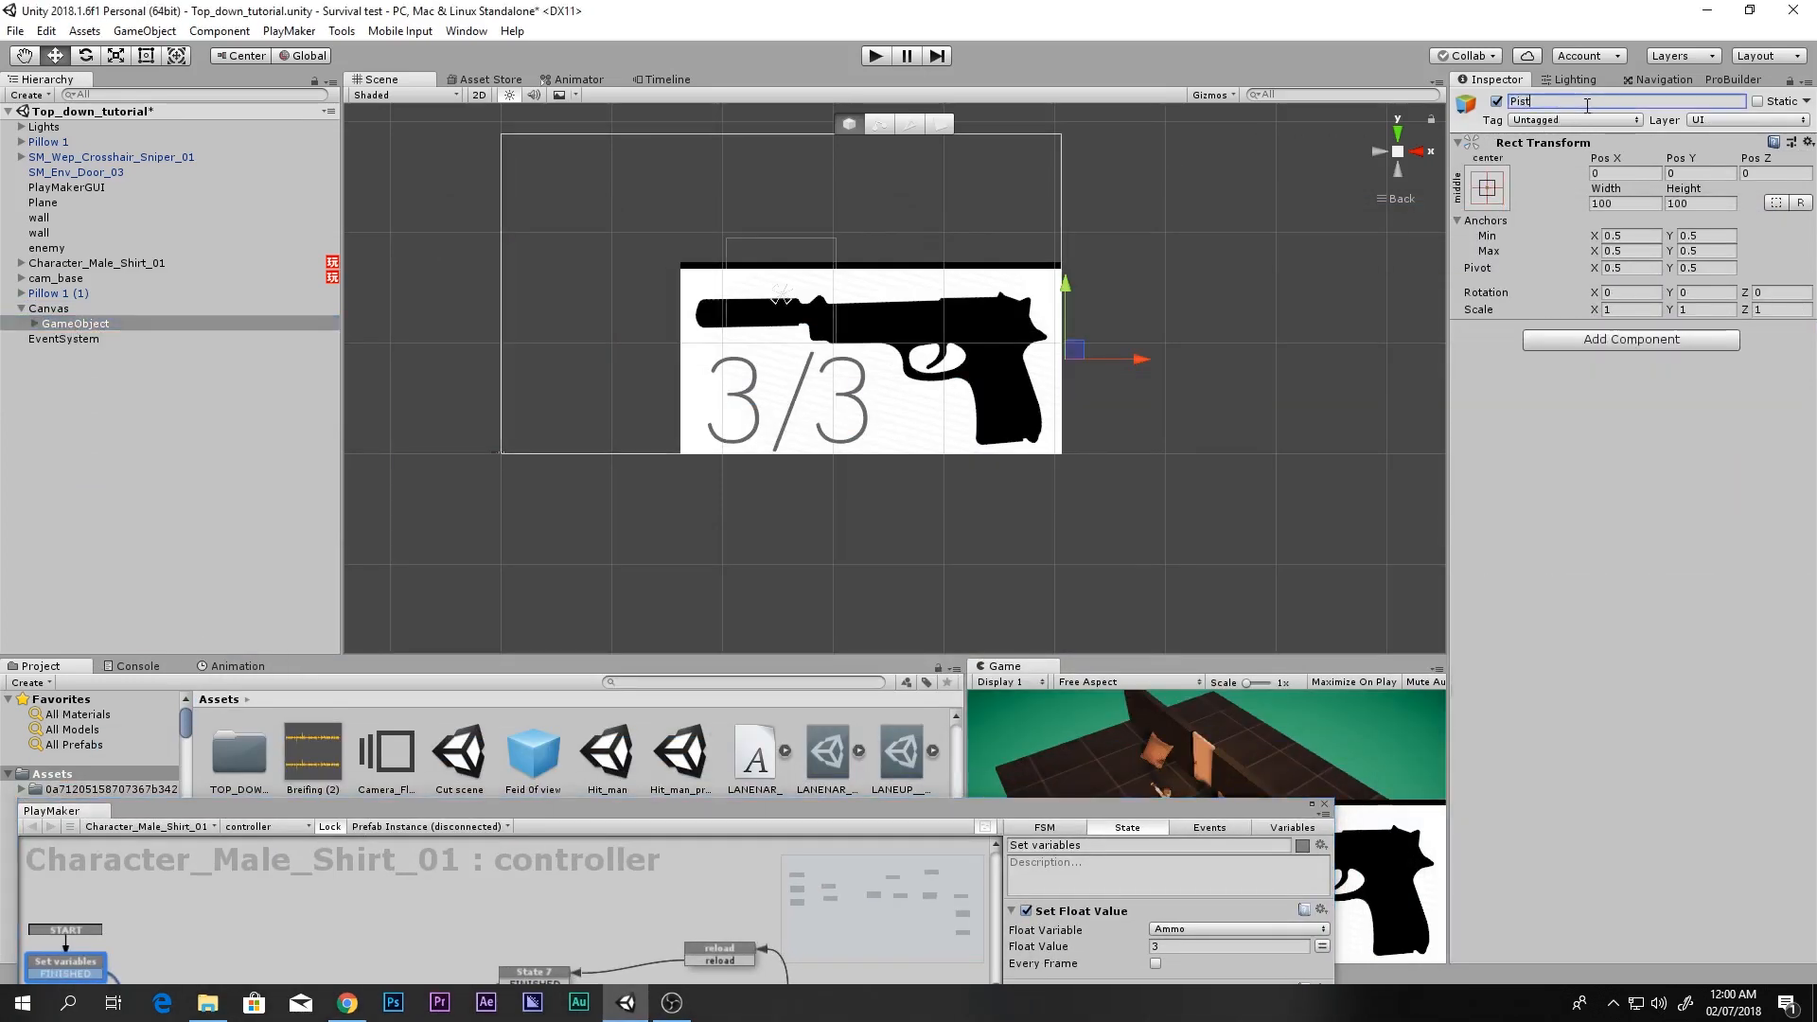
pyautogui.write('ol_gui')
pyautogui.press('Return')
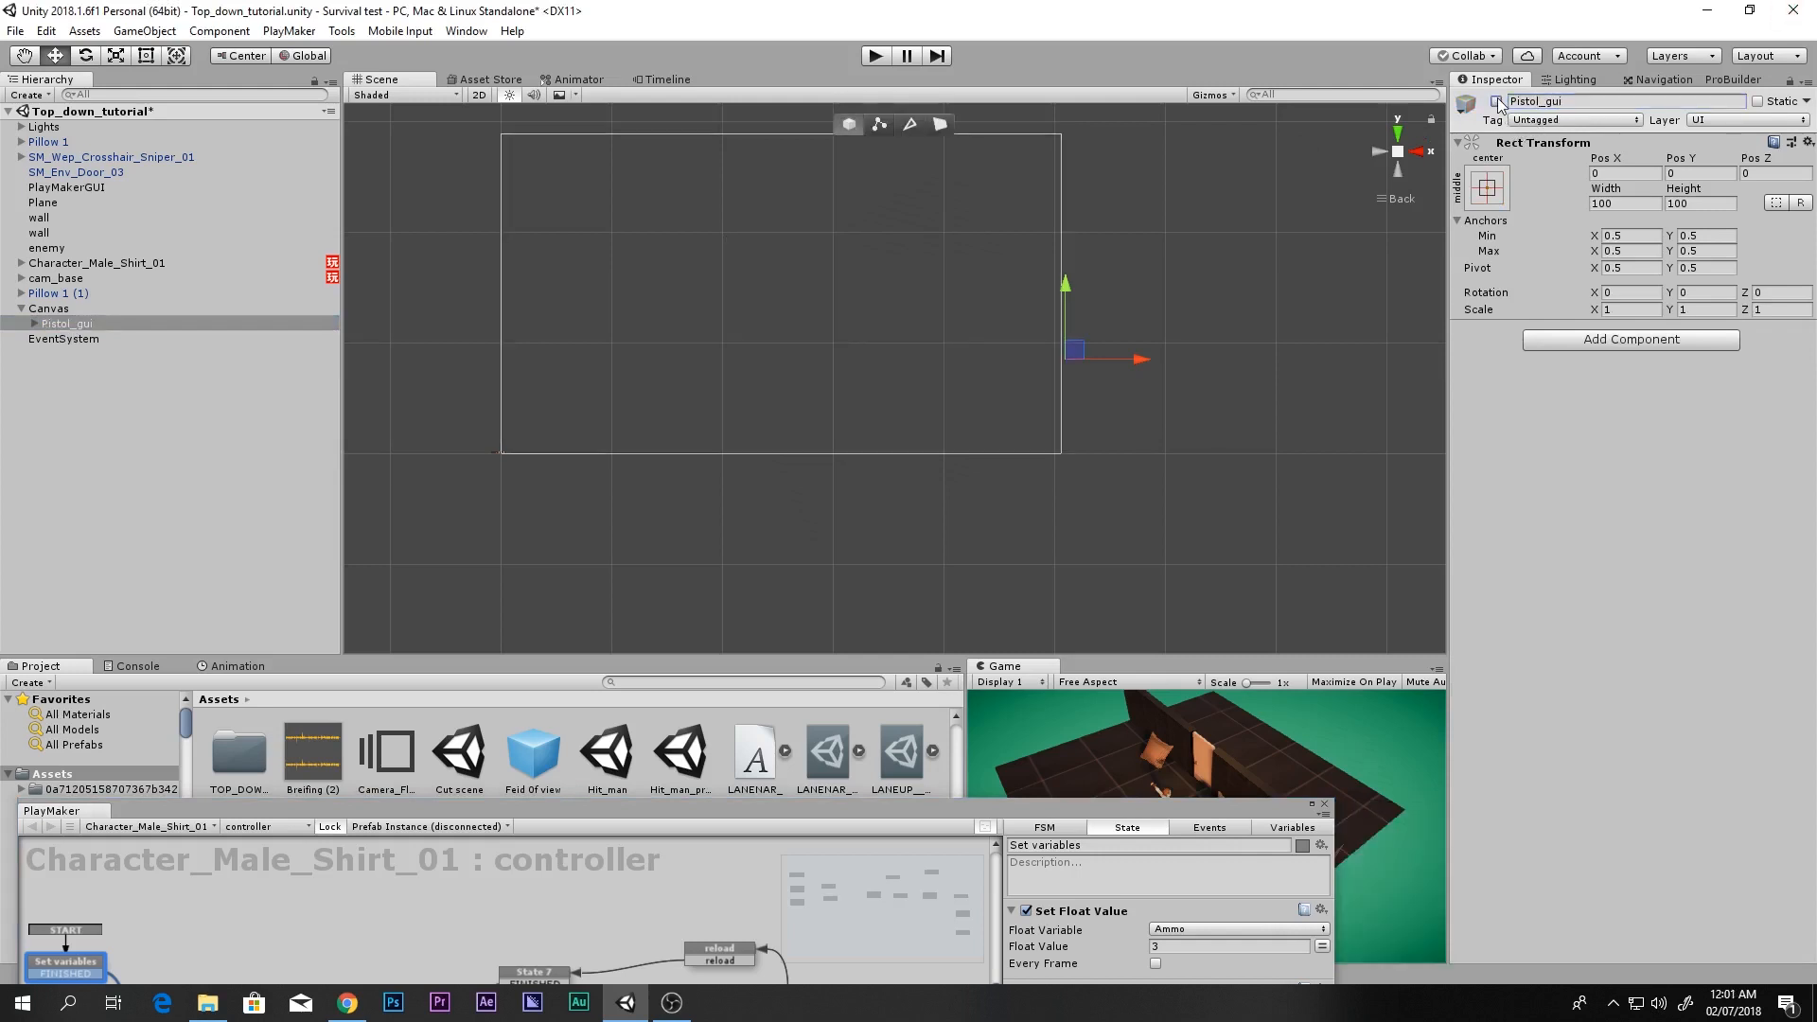
# Add an Activate Game Object action to the Set variables state and make it the state's first action
pyautogui.moveTo(969, 808); pyautogui.dragTo(1316, 102)
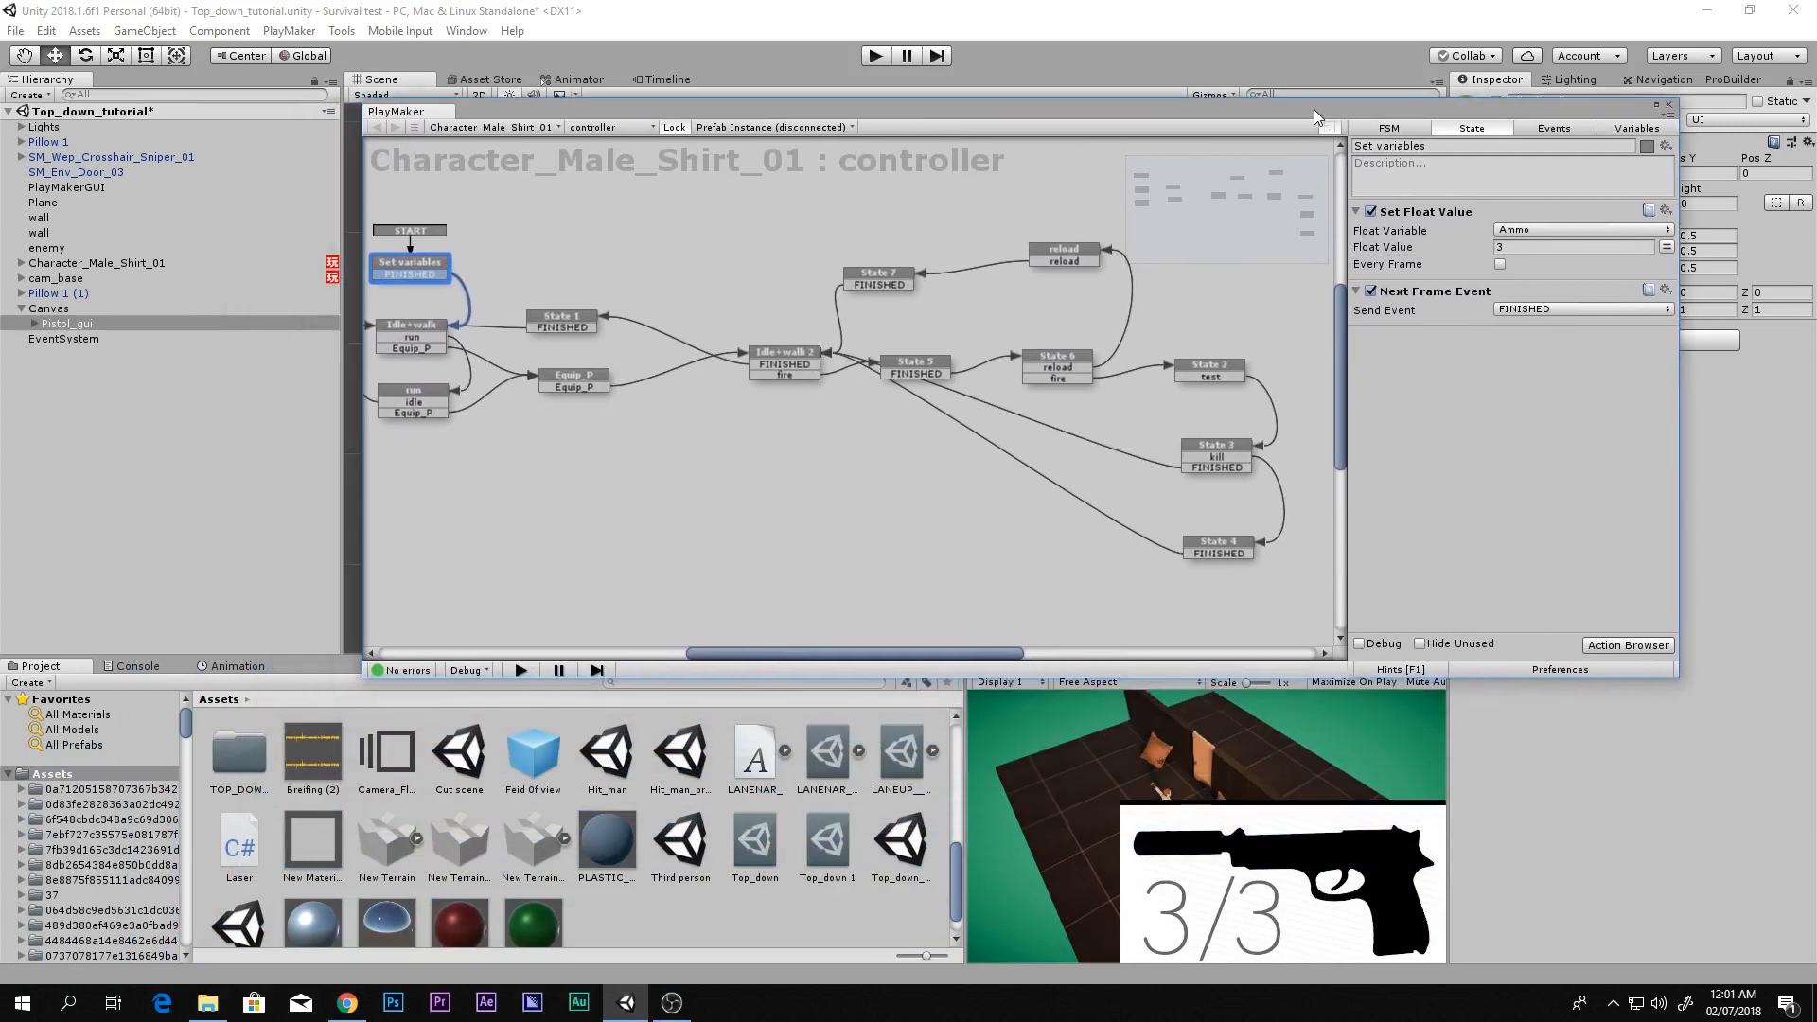
pyautogui.doubleClick(1473, 413)
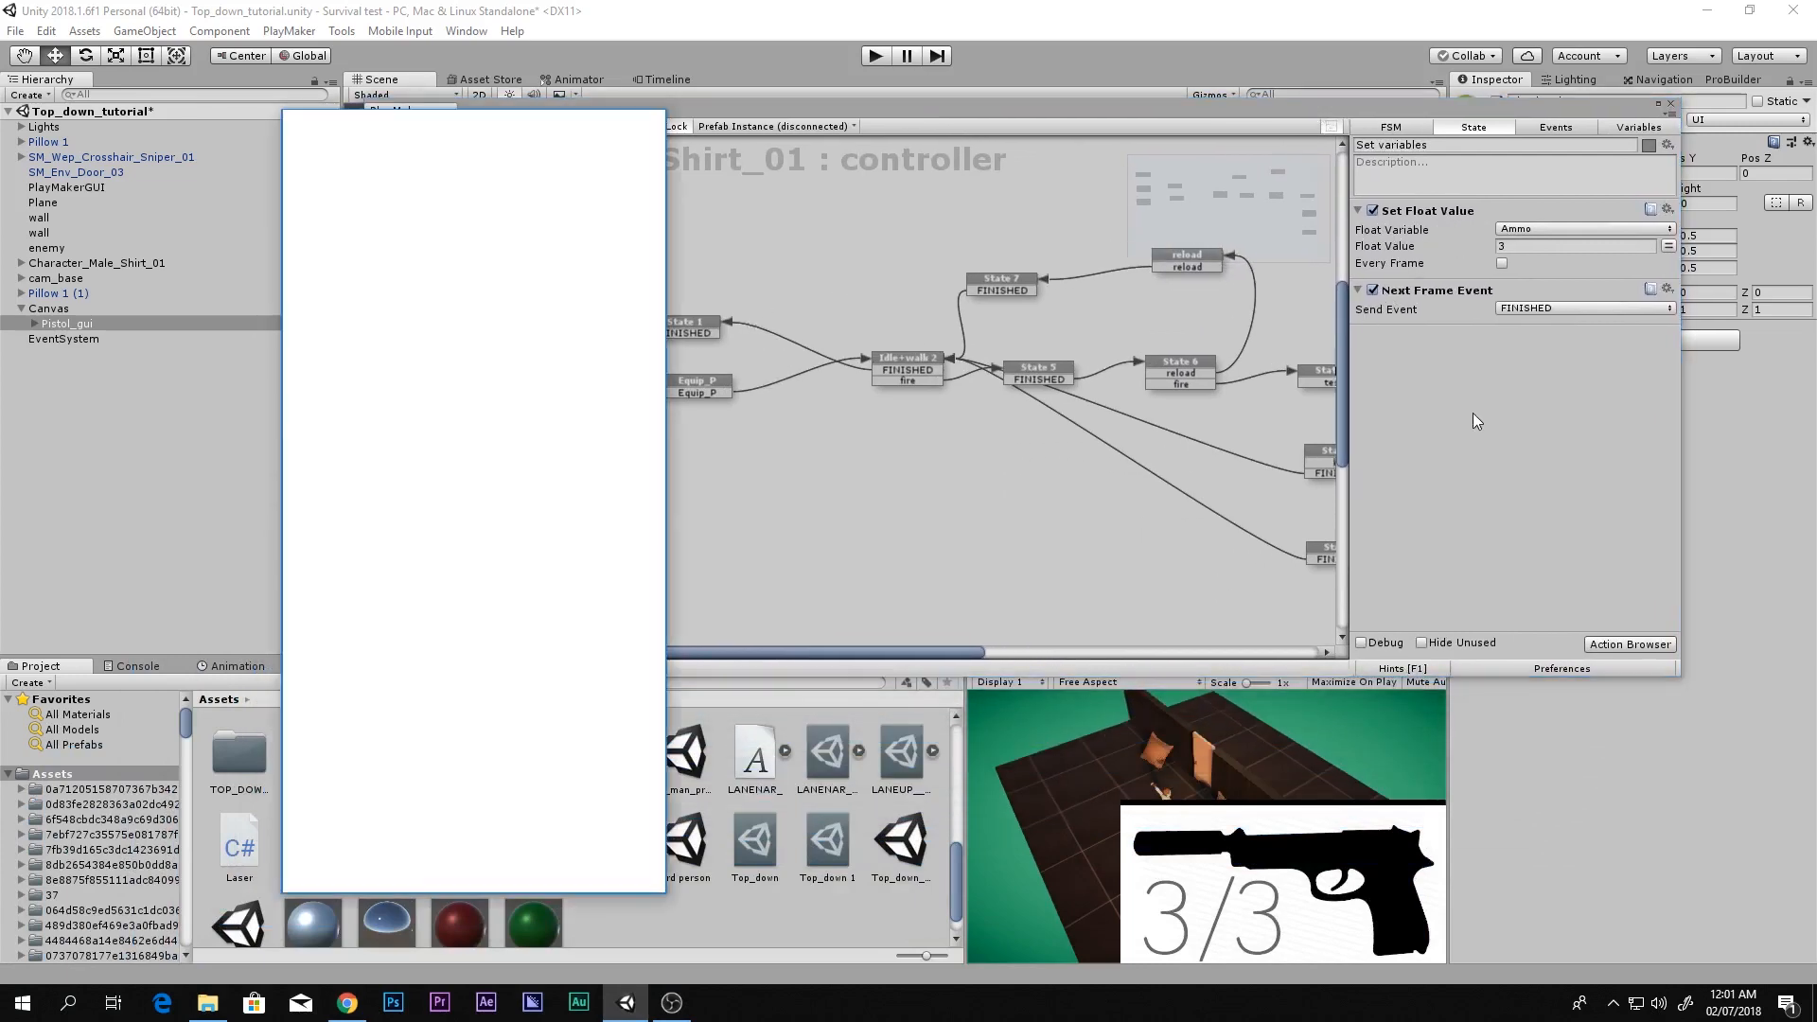
pyautogui.write('activate')
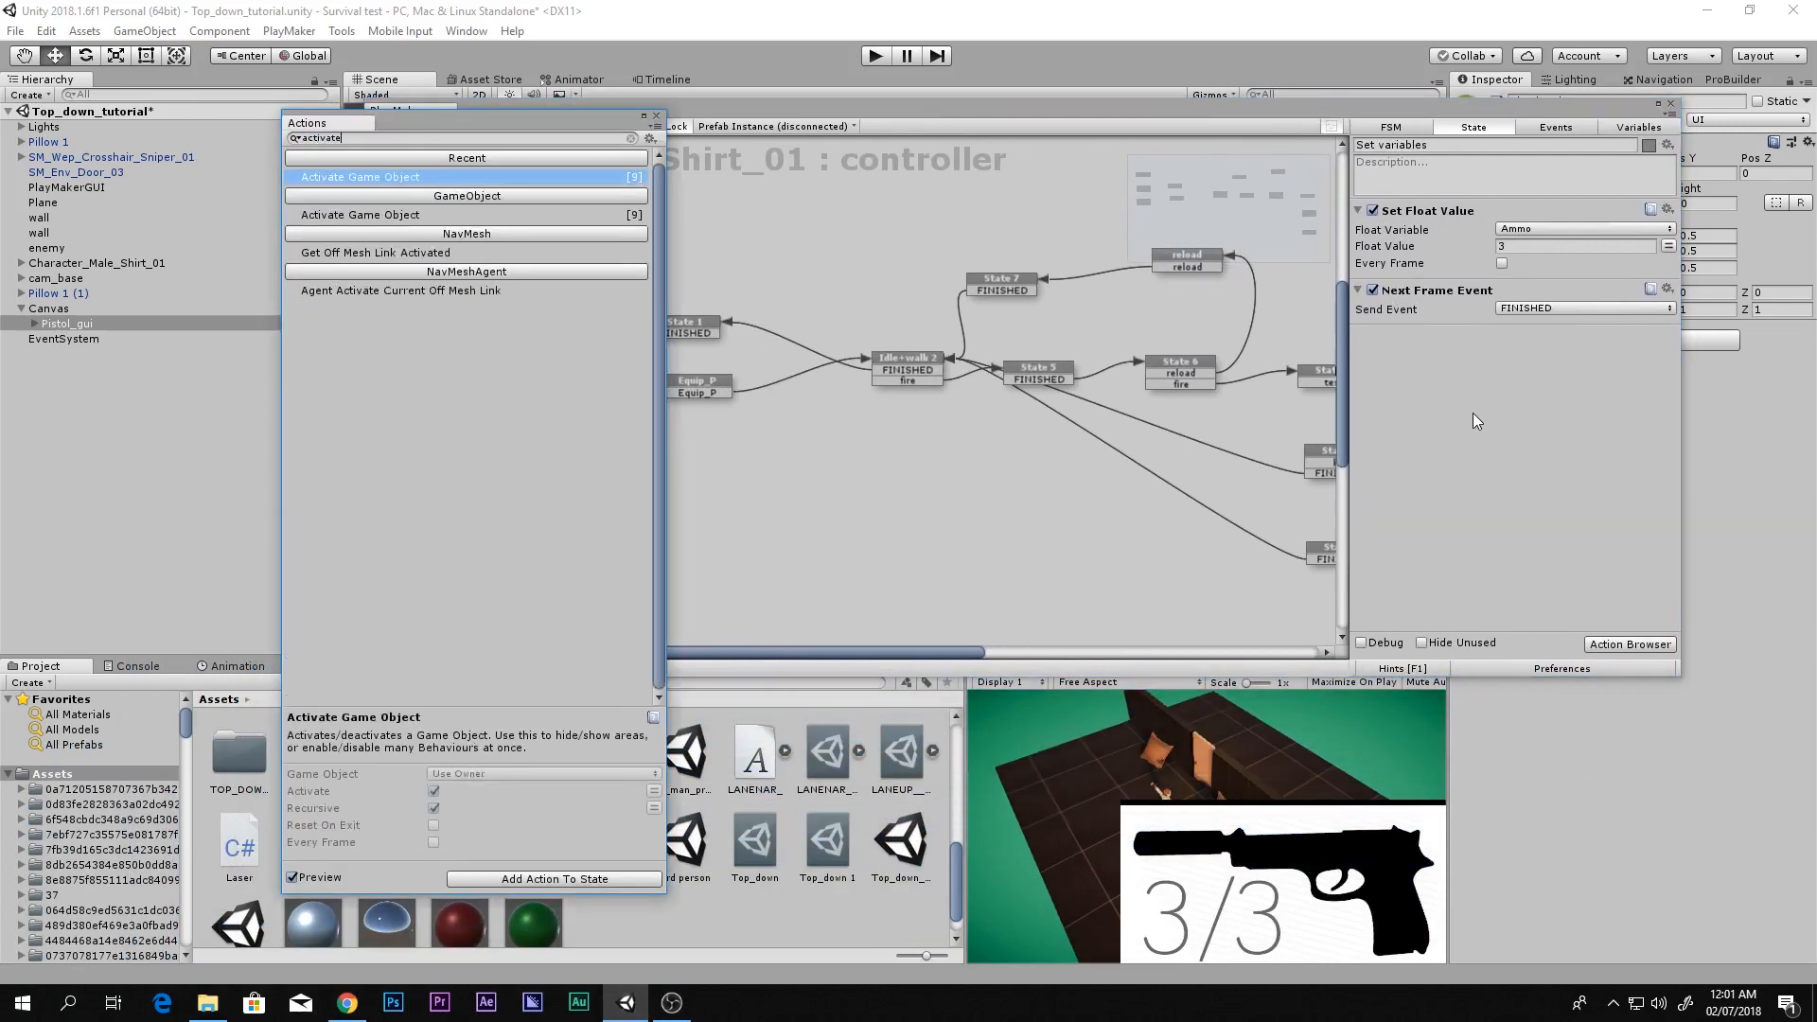
pyautogui.press('Return')
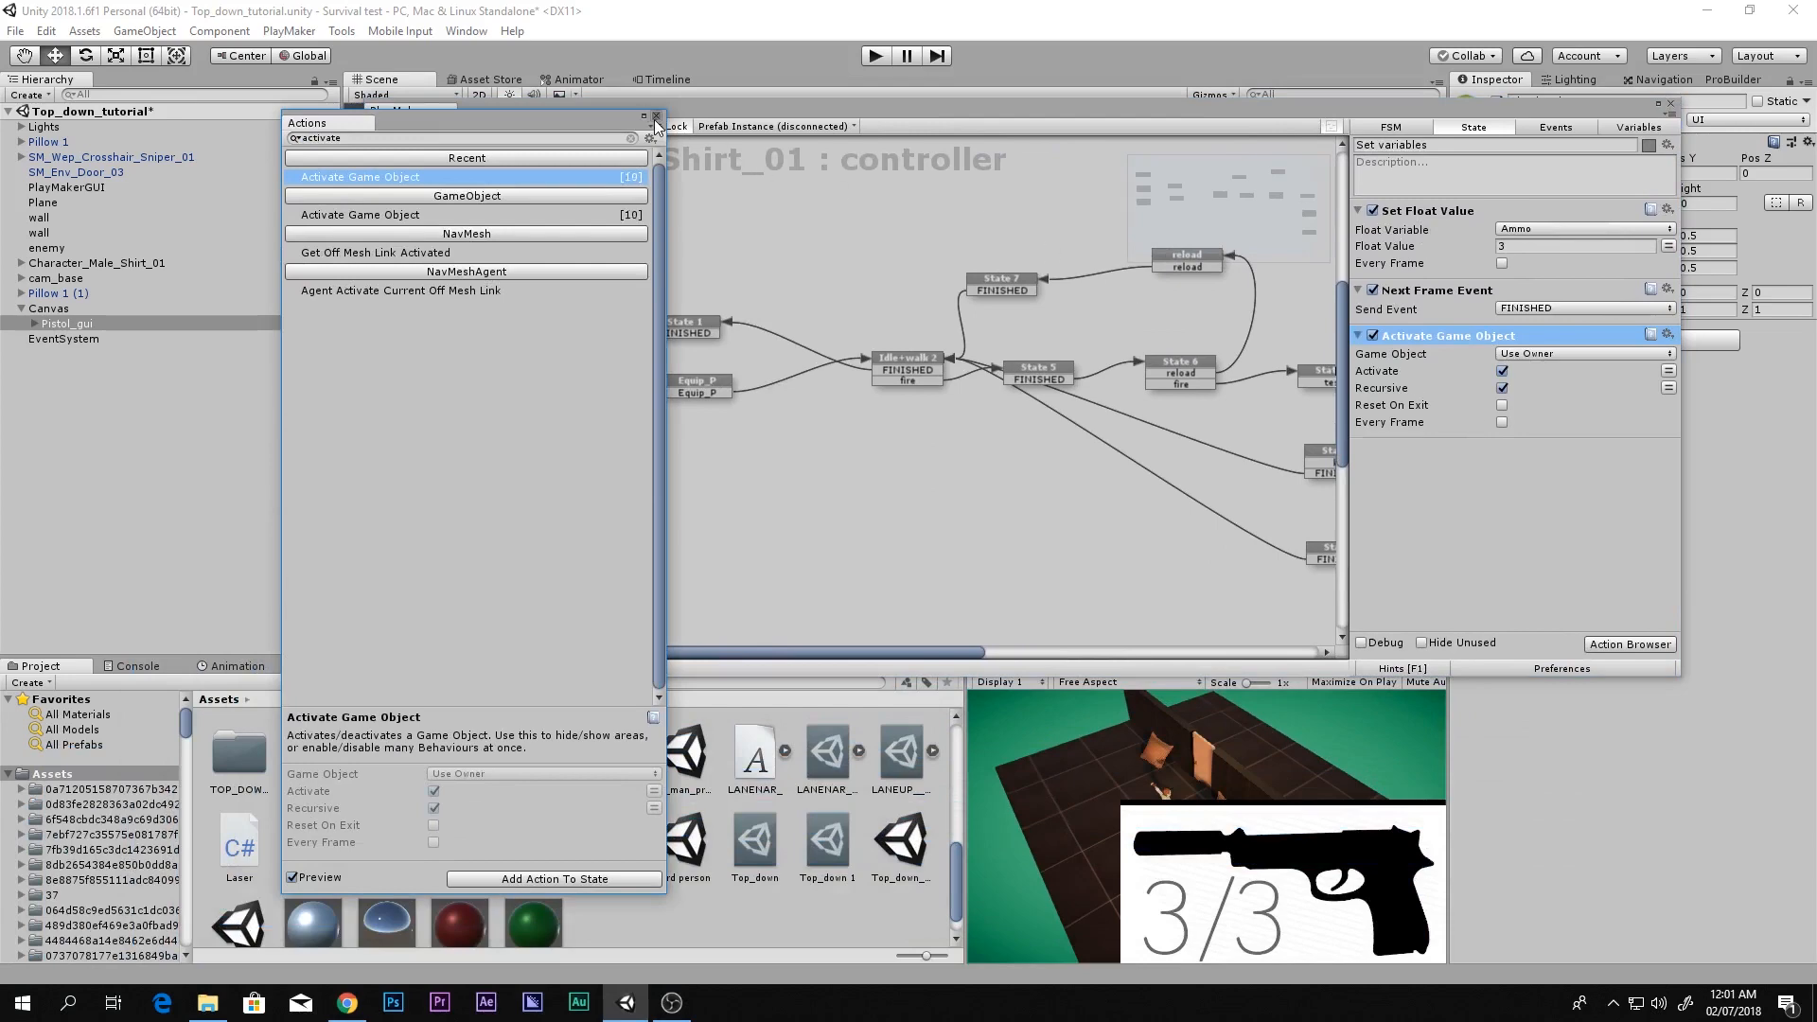
pyautogui.click(655, 116)
pyautogui.rightClick(1440, 339)
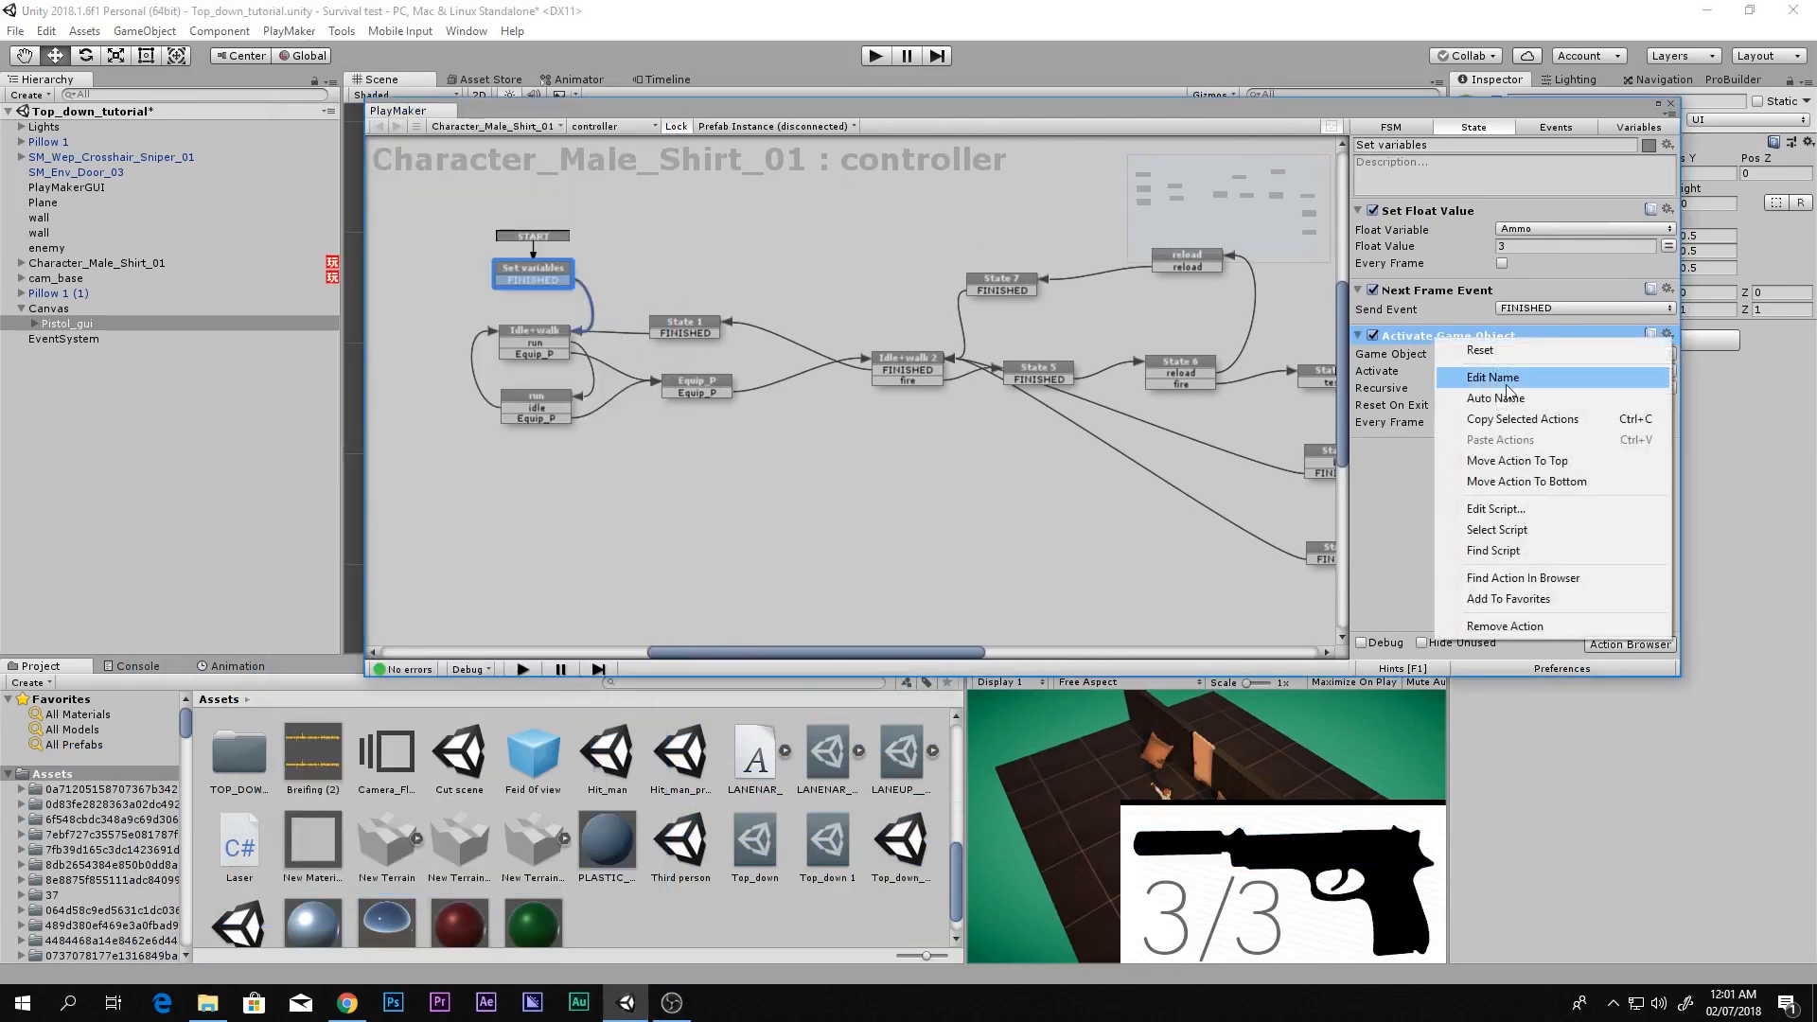
pyautogui.click(1552, 461)
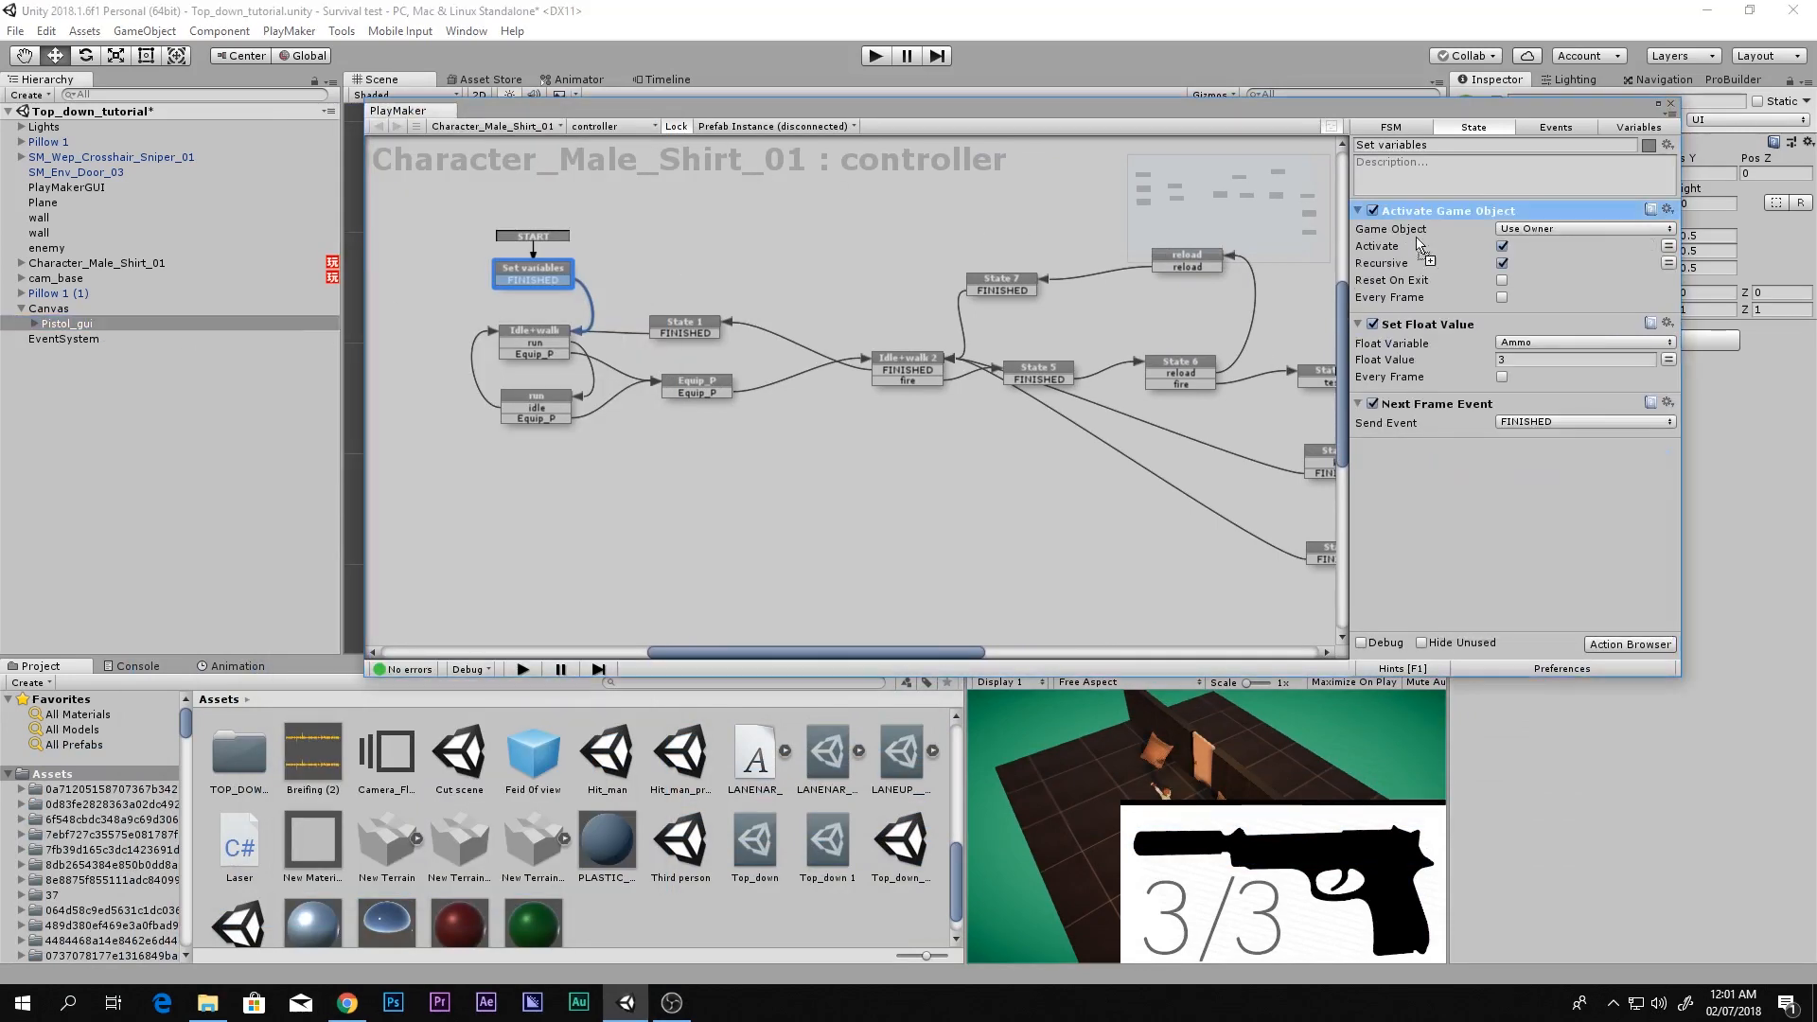
# Set the new Activate Game Object action to the specified object Pistol_gui with Activate turned off
pyautogui.click(1507, 230)
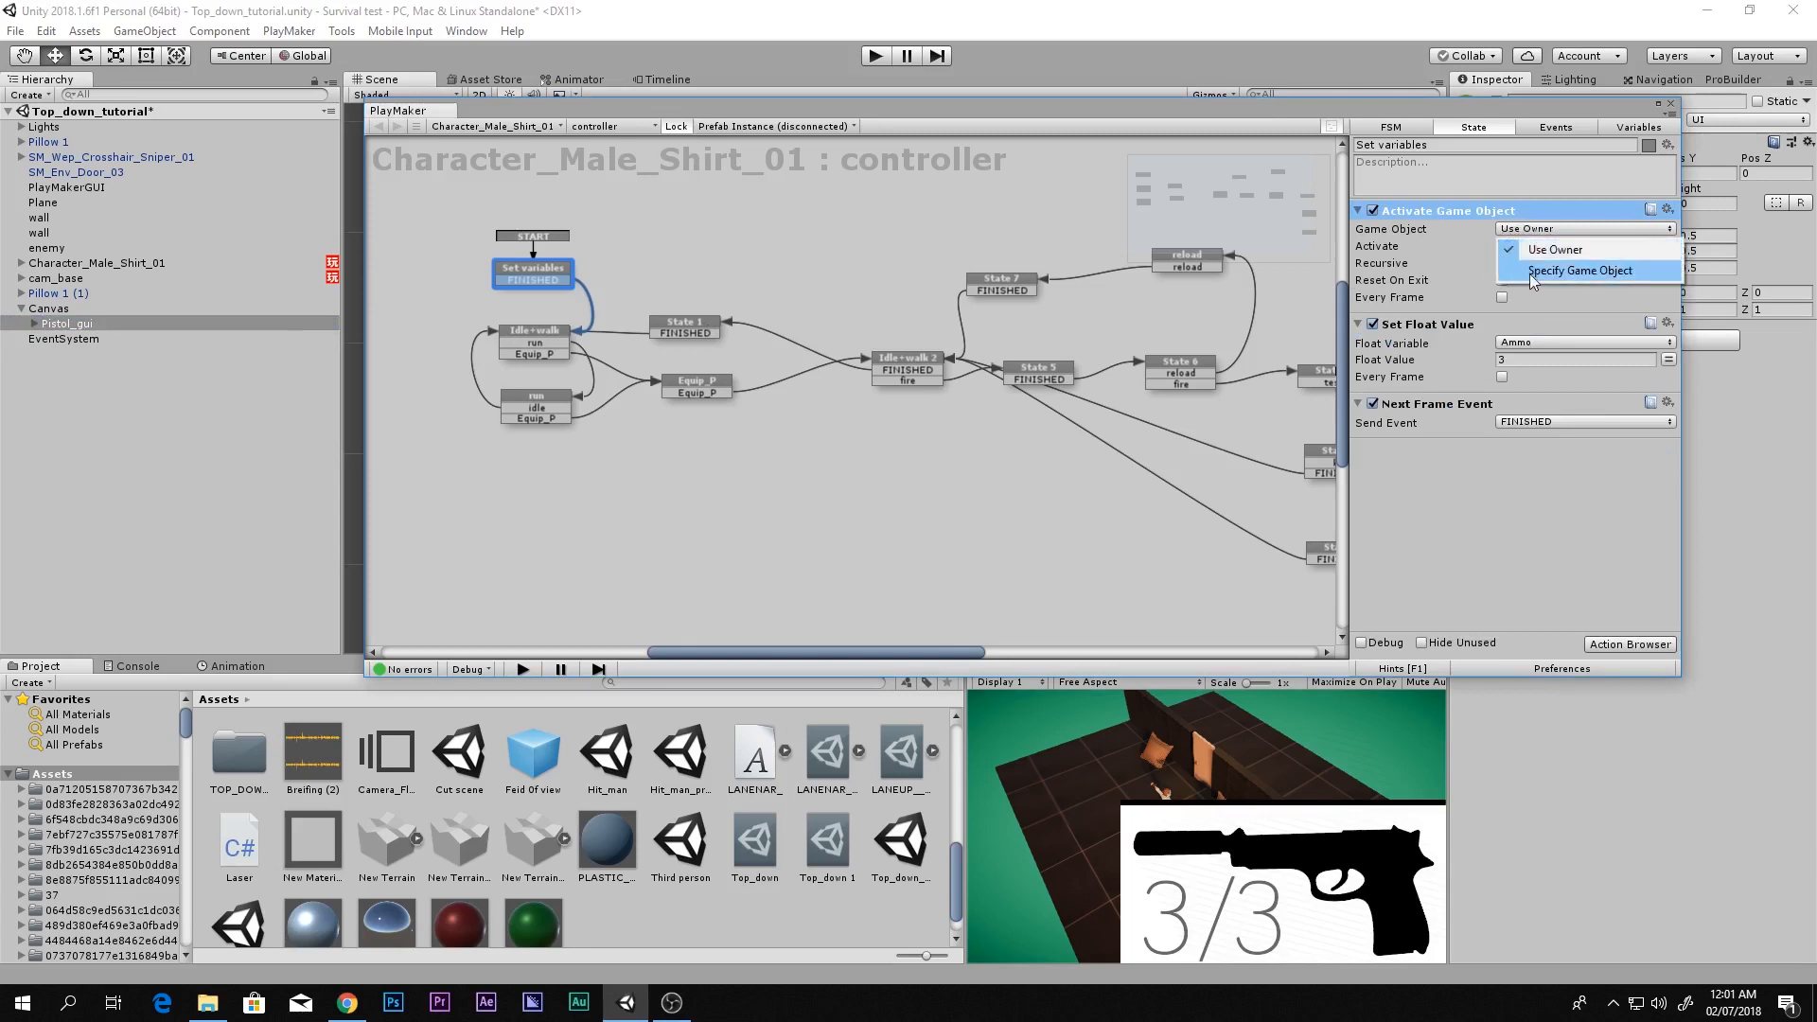
pyautogui.click(1580, 269)
pyautogui.moveTo(1571, 232); pyautogui.dragTo(1567, 246)
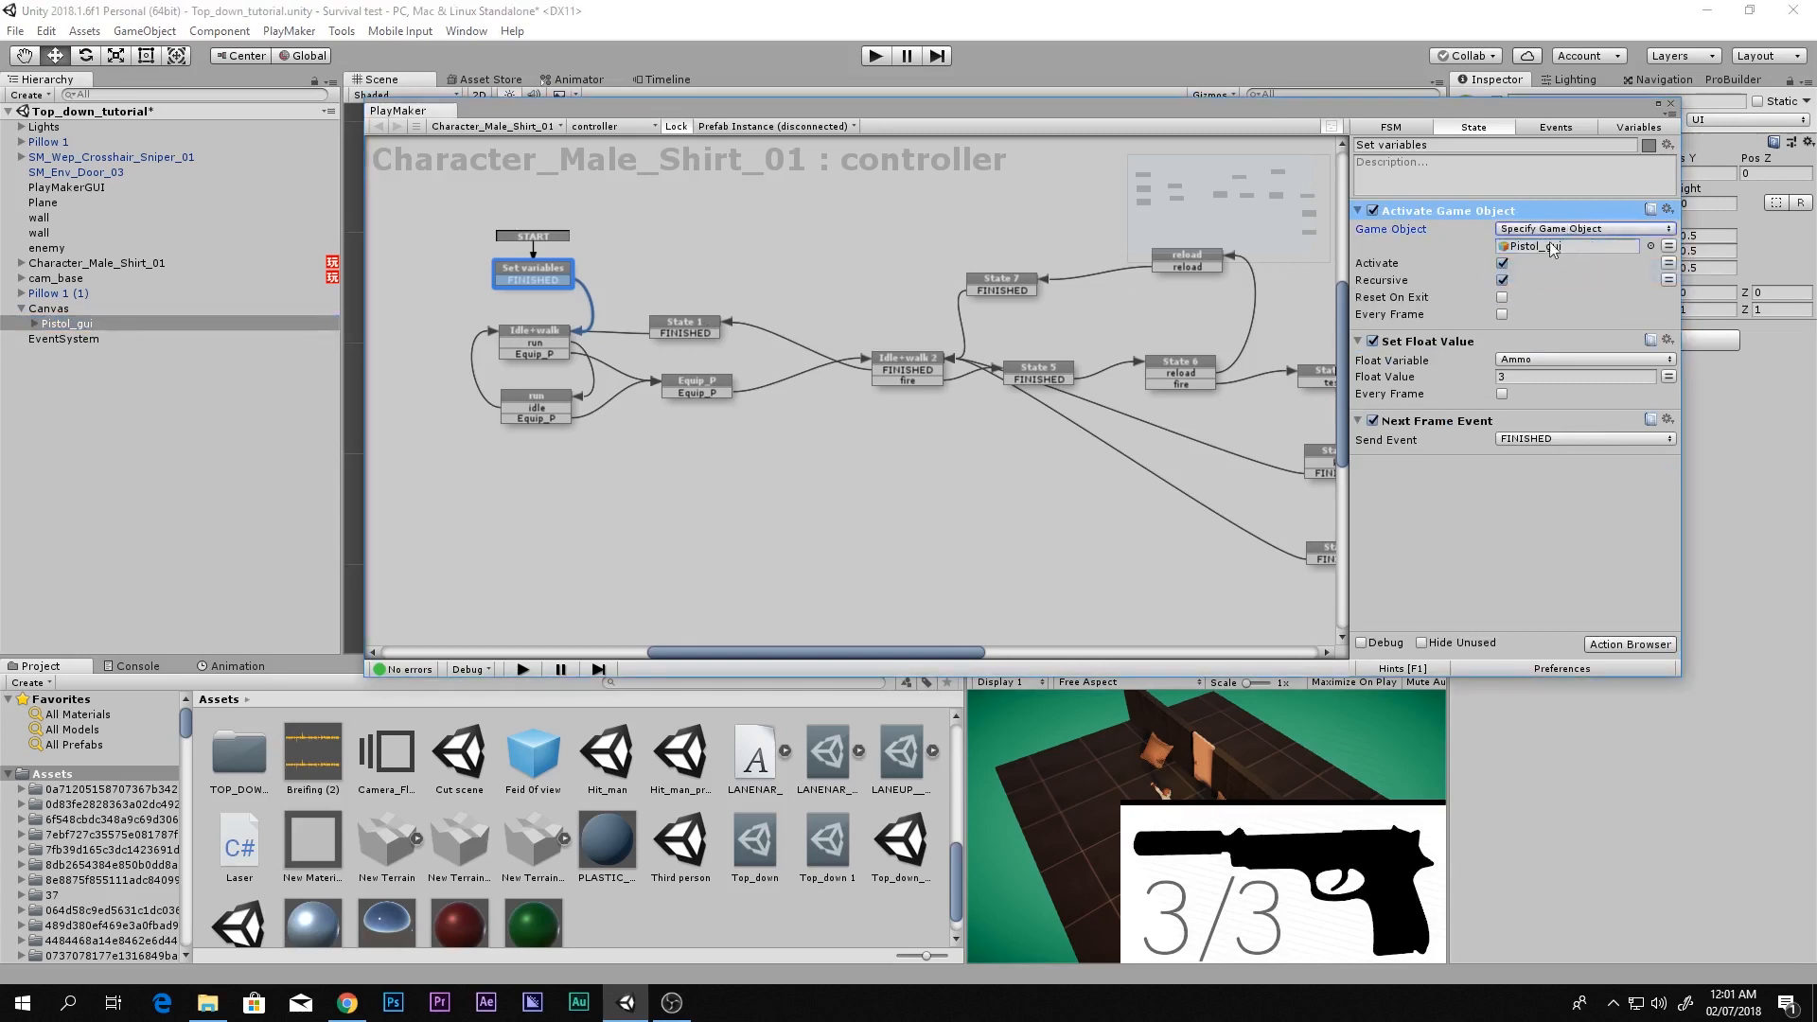
pyautogui.click(1502, 263)
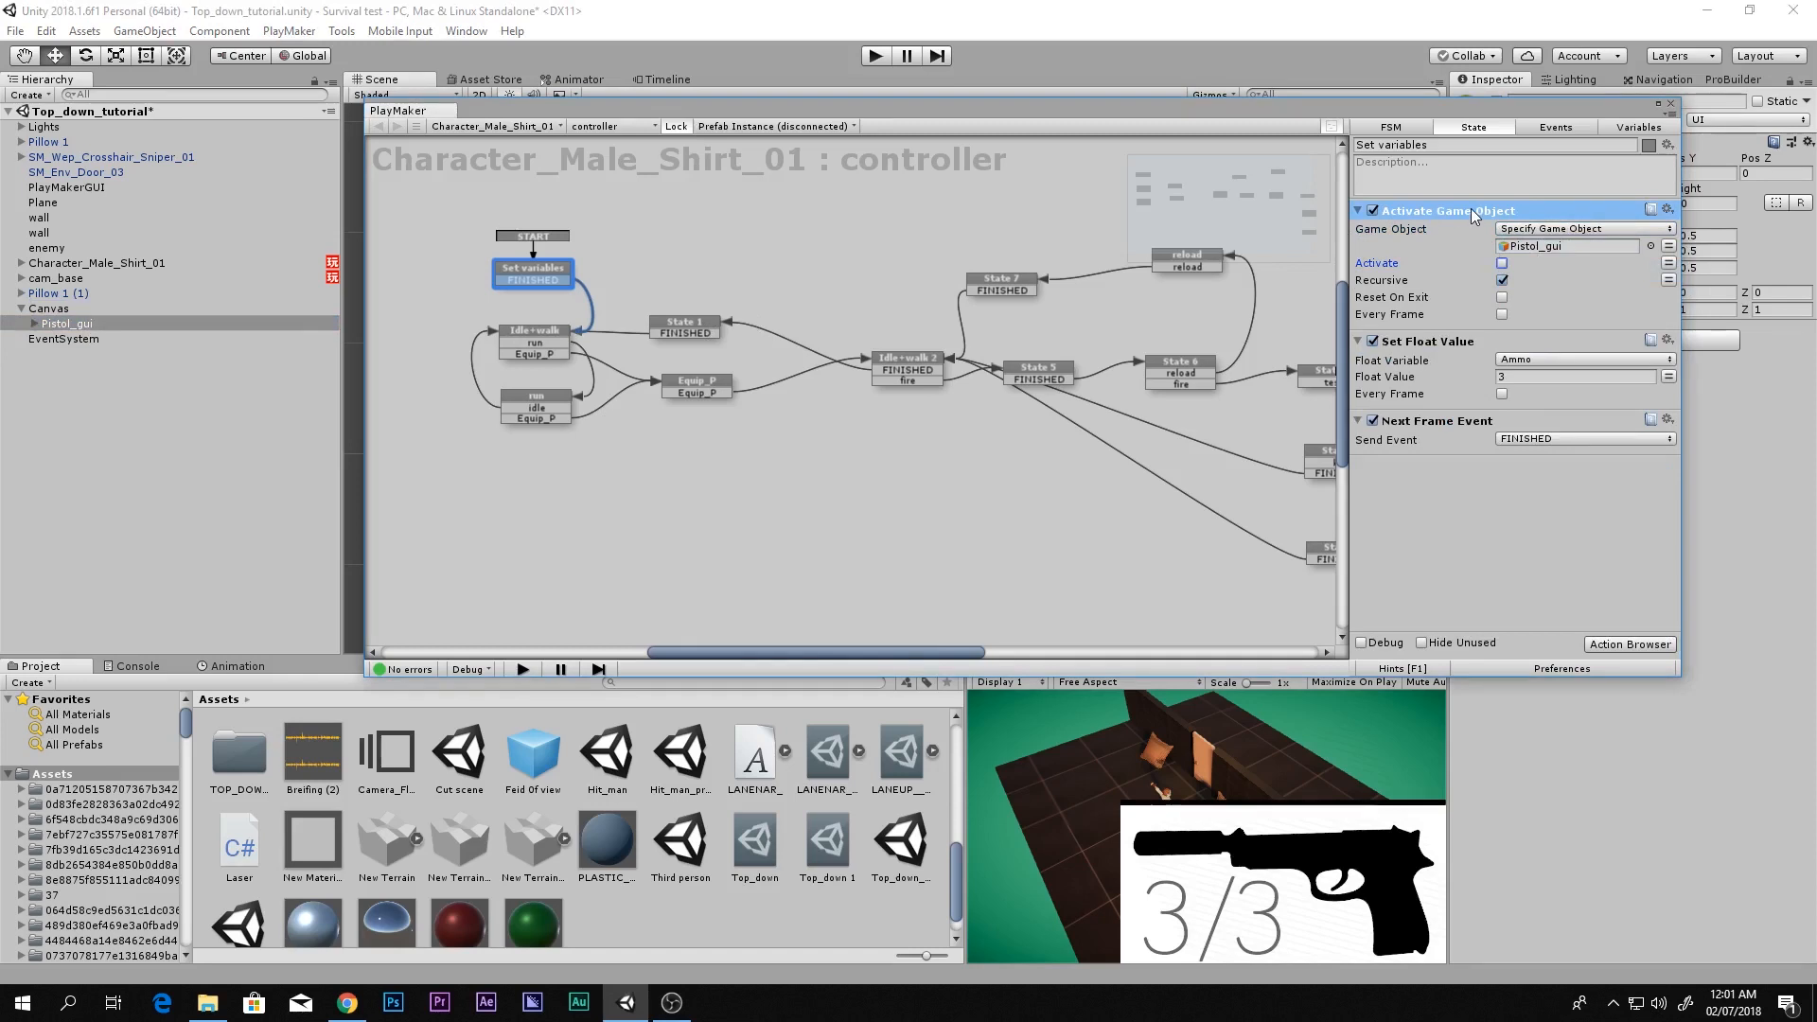
pyautogui.click(1453, 341)
# Copy the Pistol_gui activation action from Set variables into Equip_P after Animator Cross Fade and turn its Activate option on
pyautogui.moveTo(880, 354); pyautogui.dragTo(633, 356, button='middle')
pyautogui.click(651, 371)
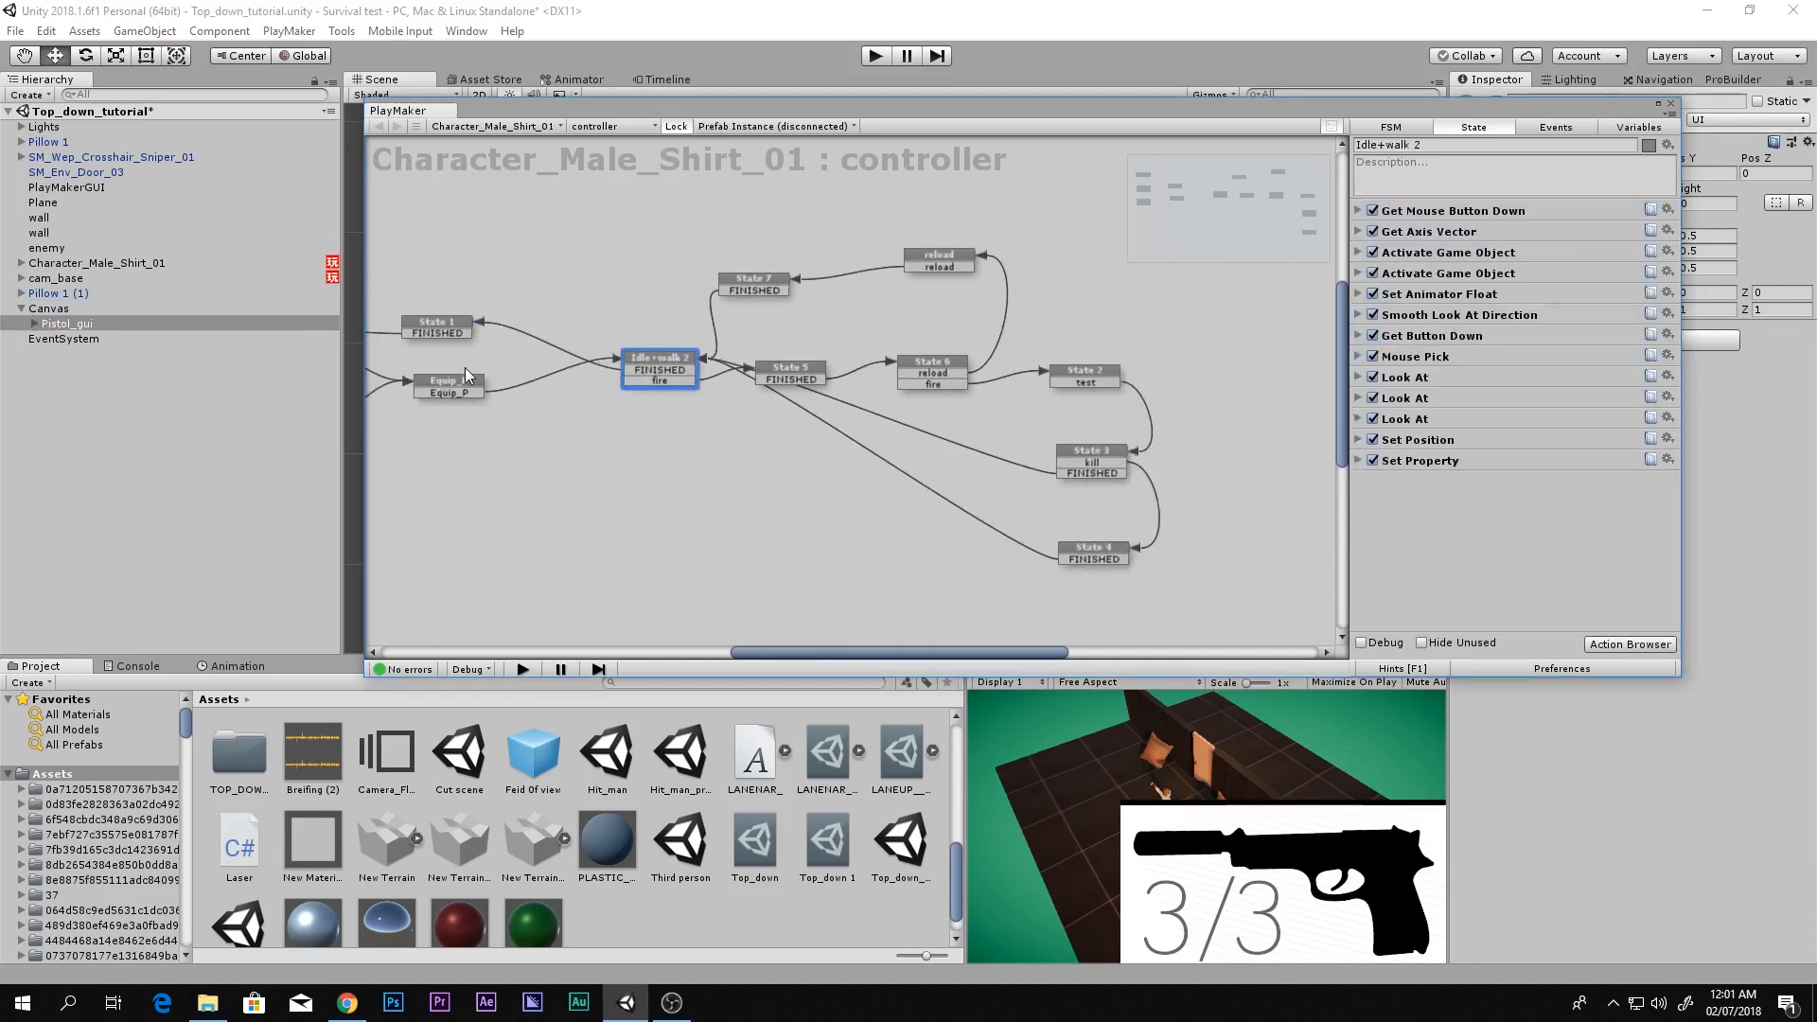
pyautogui.click(447, 387)
pyautogui.click(1466, 212)
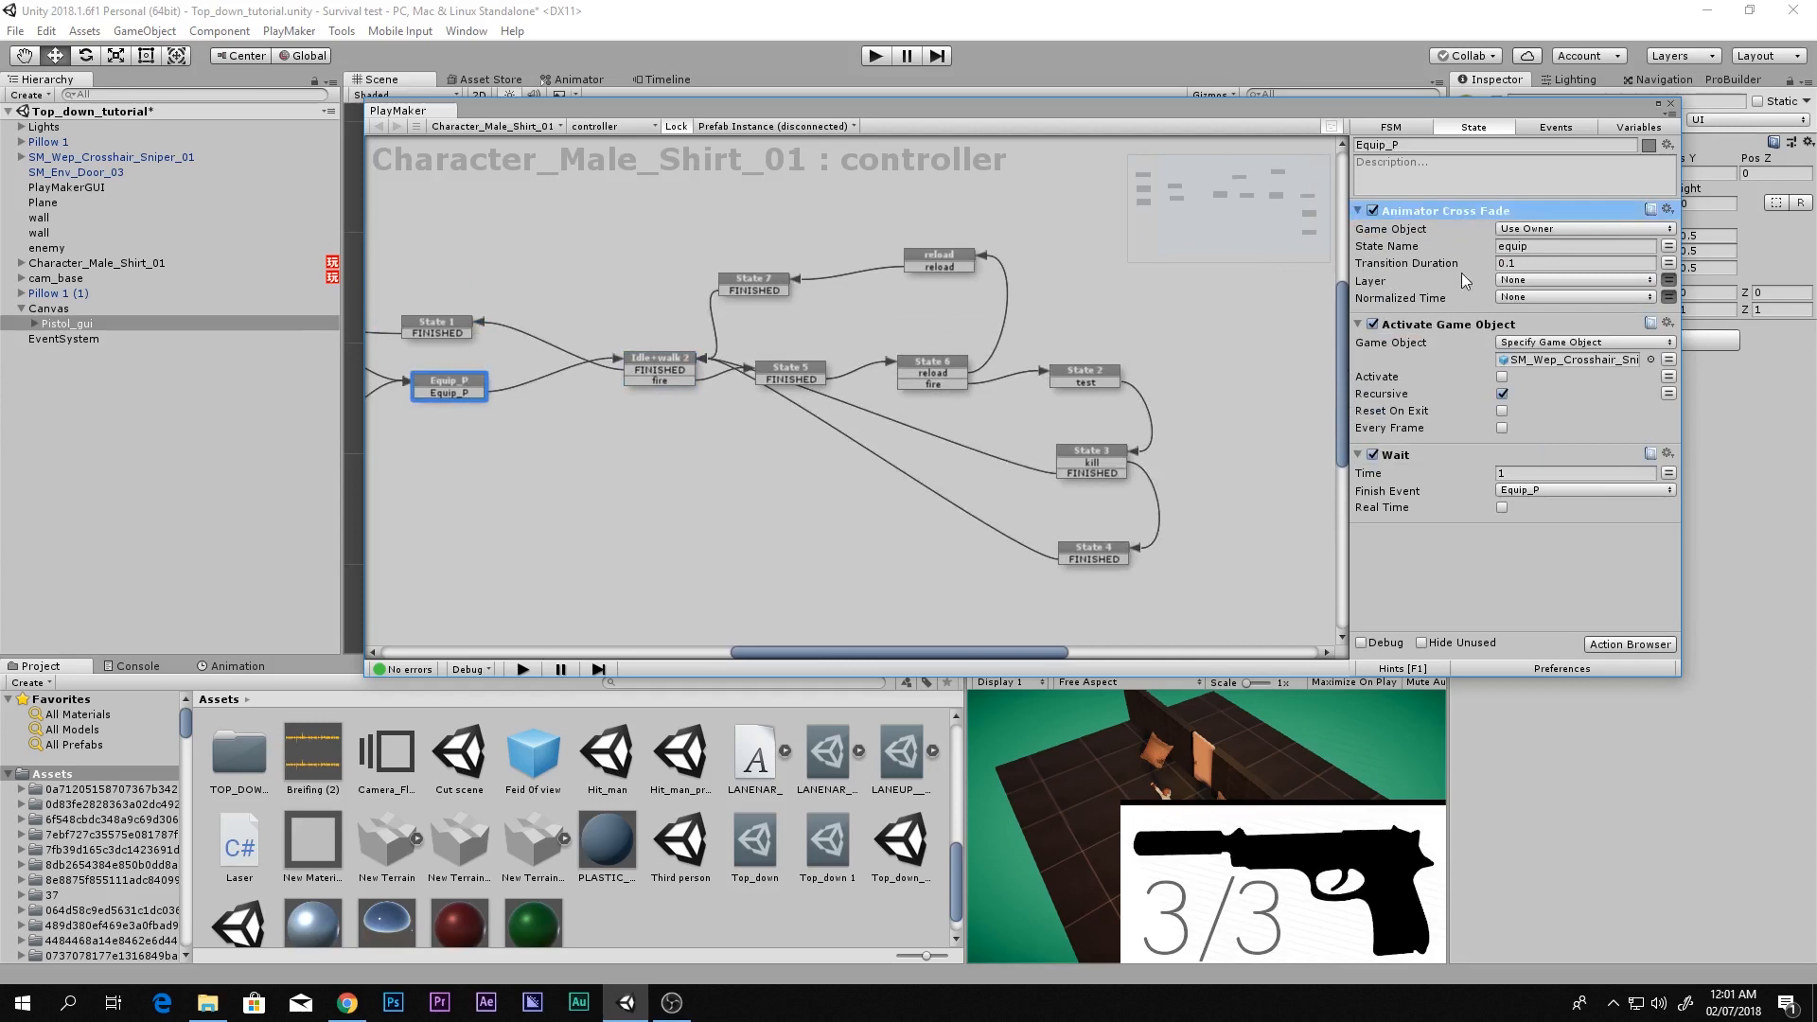
pyautogui.moveTo(494, 286); pyautogui.dragTo(571, 295, button='middle')
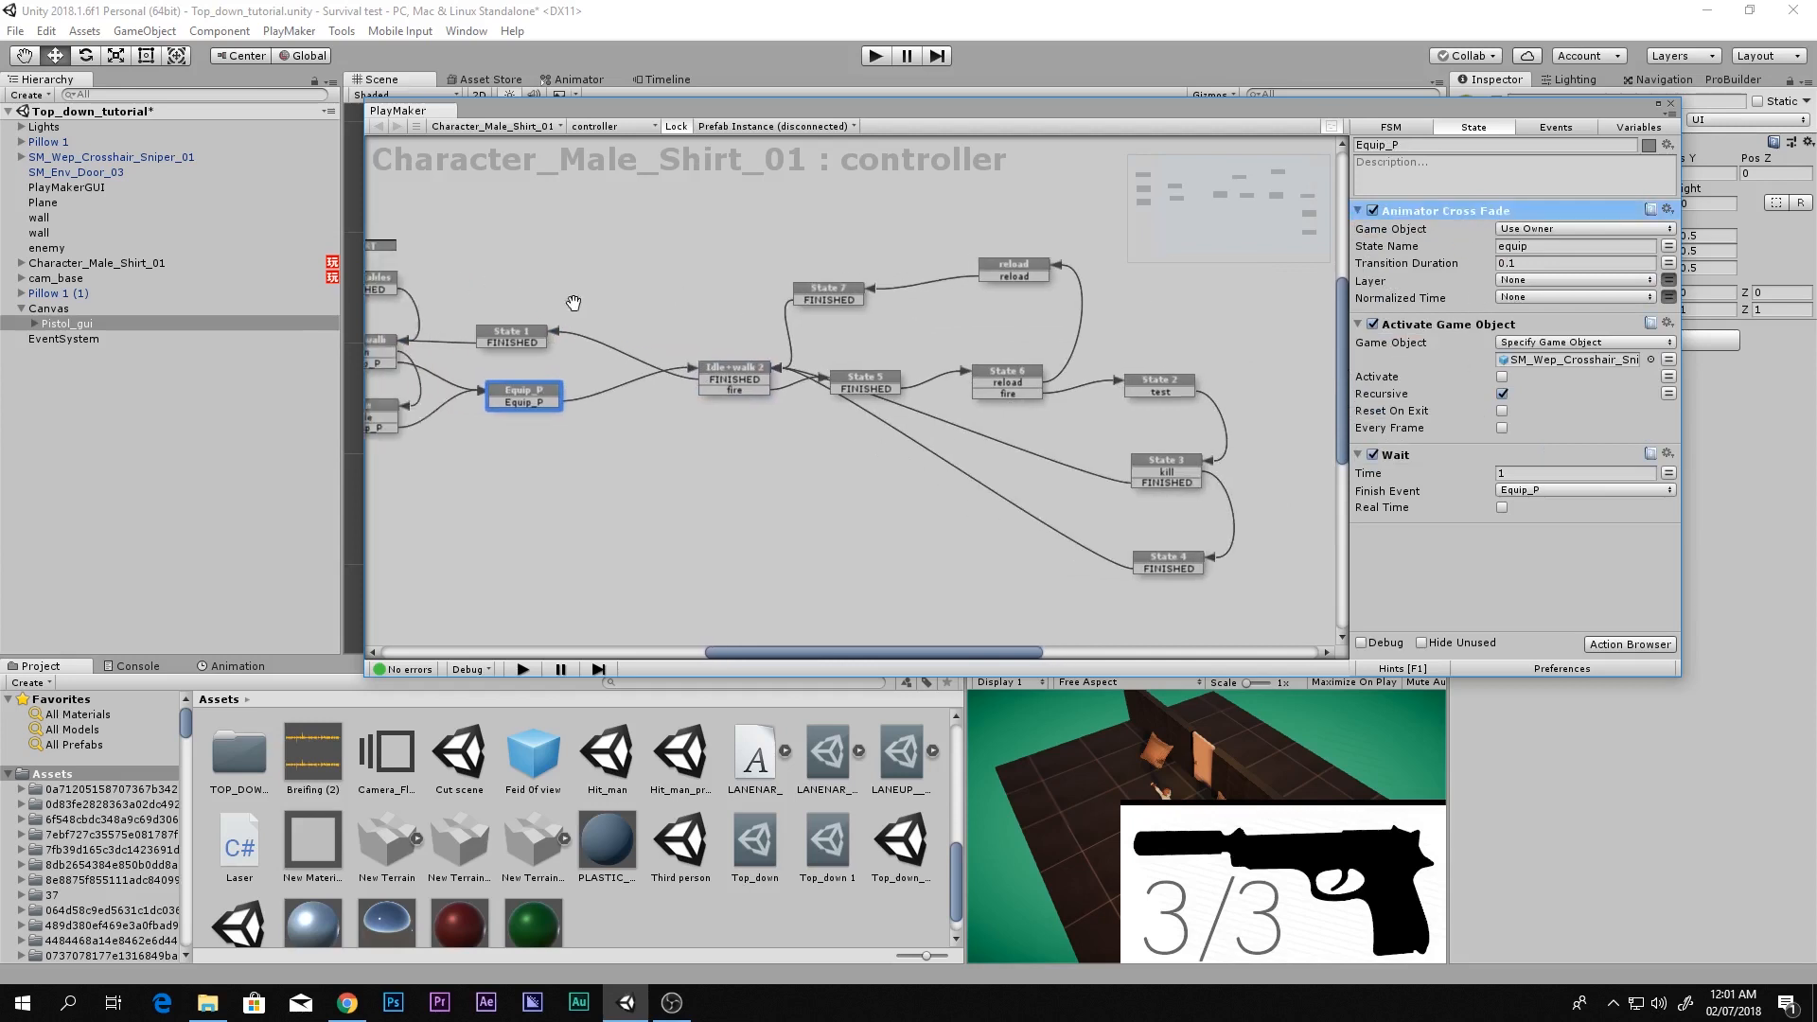
pyautogui.click(386, 285)
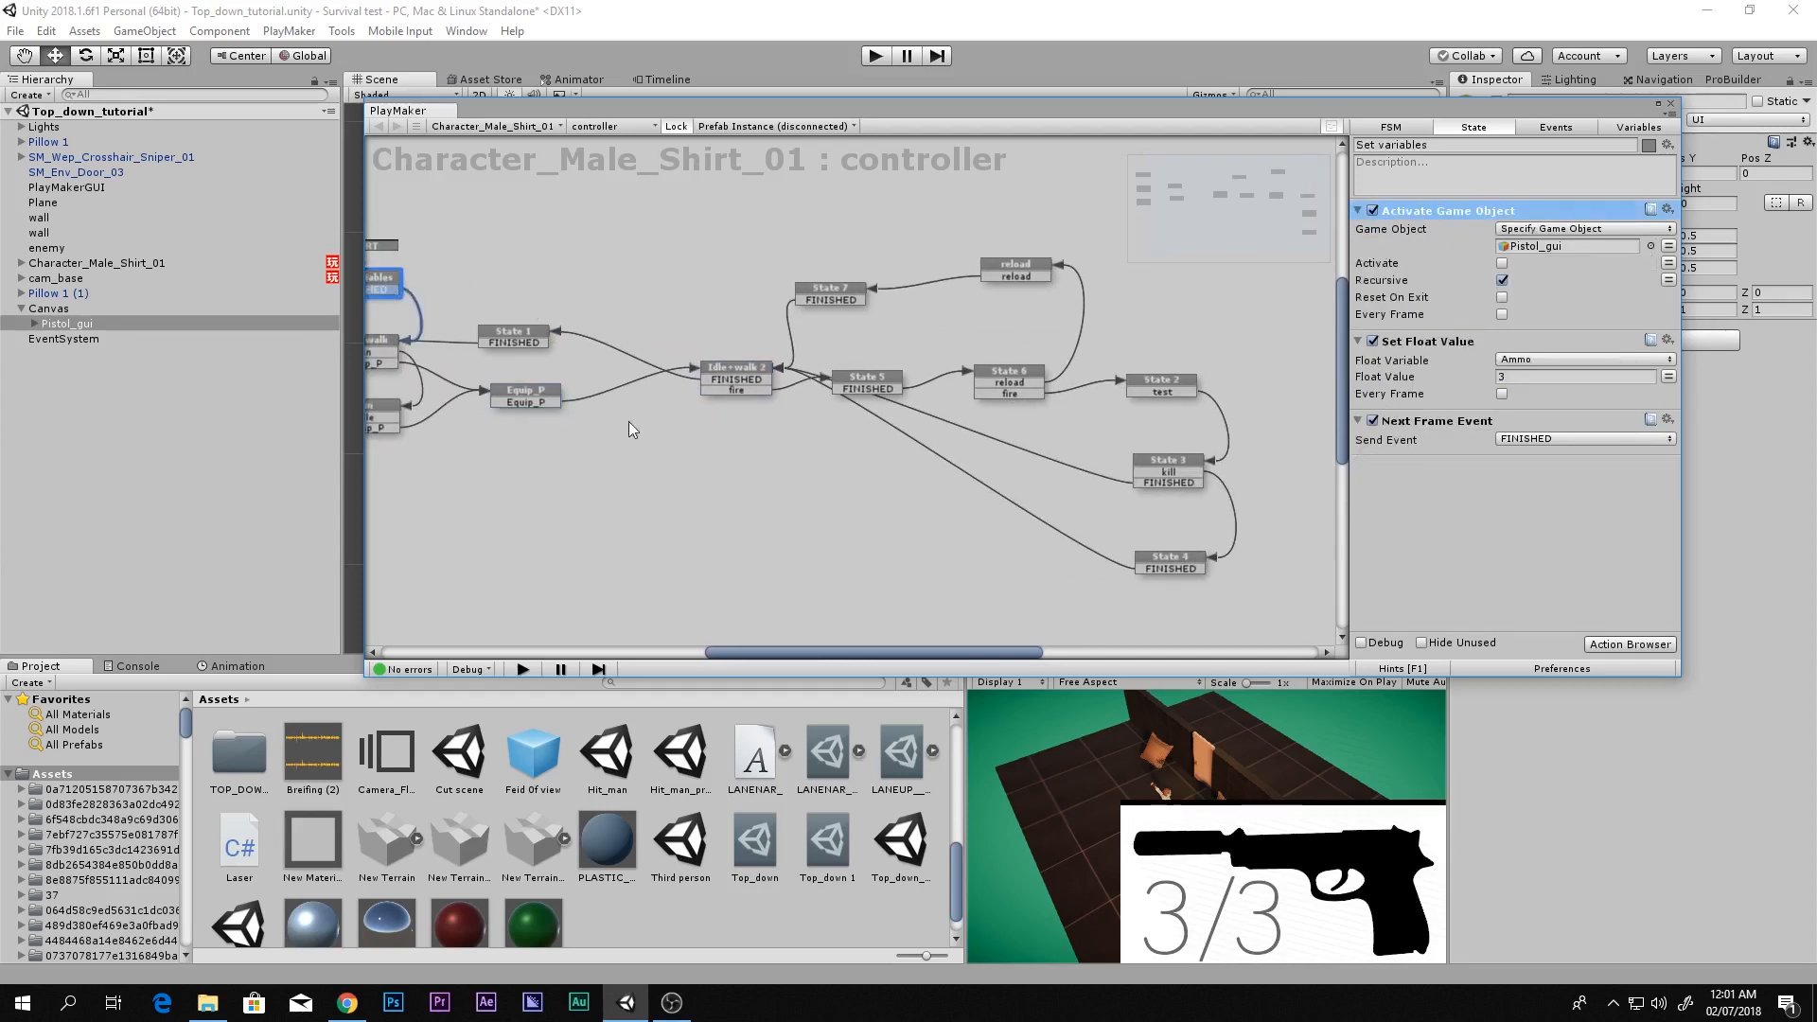
pyautogui.click(532, 395)
pyautogui.click(1433, 216)
pyautogui.hotkey('ctrl', 'v')
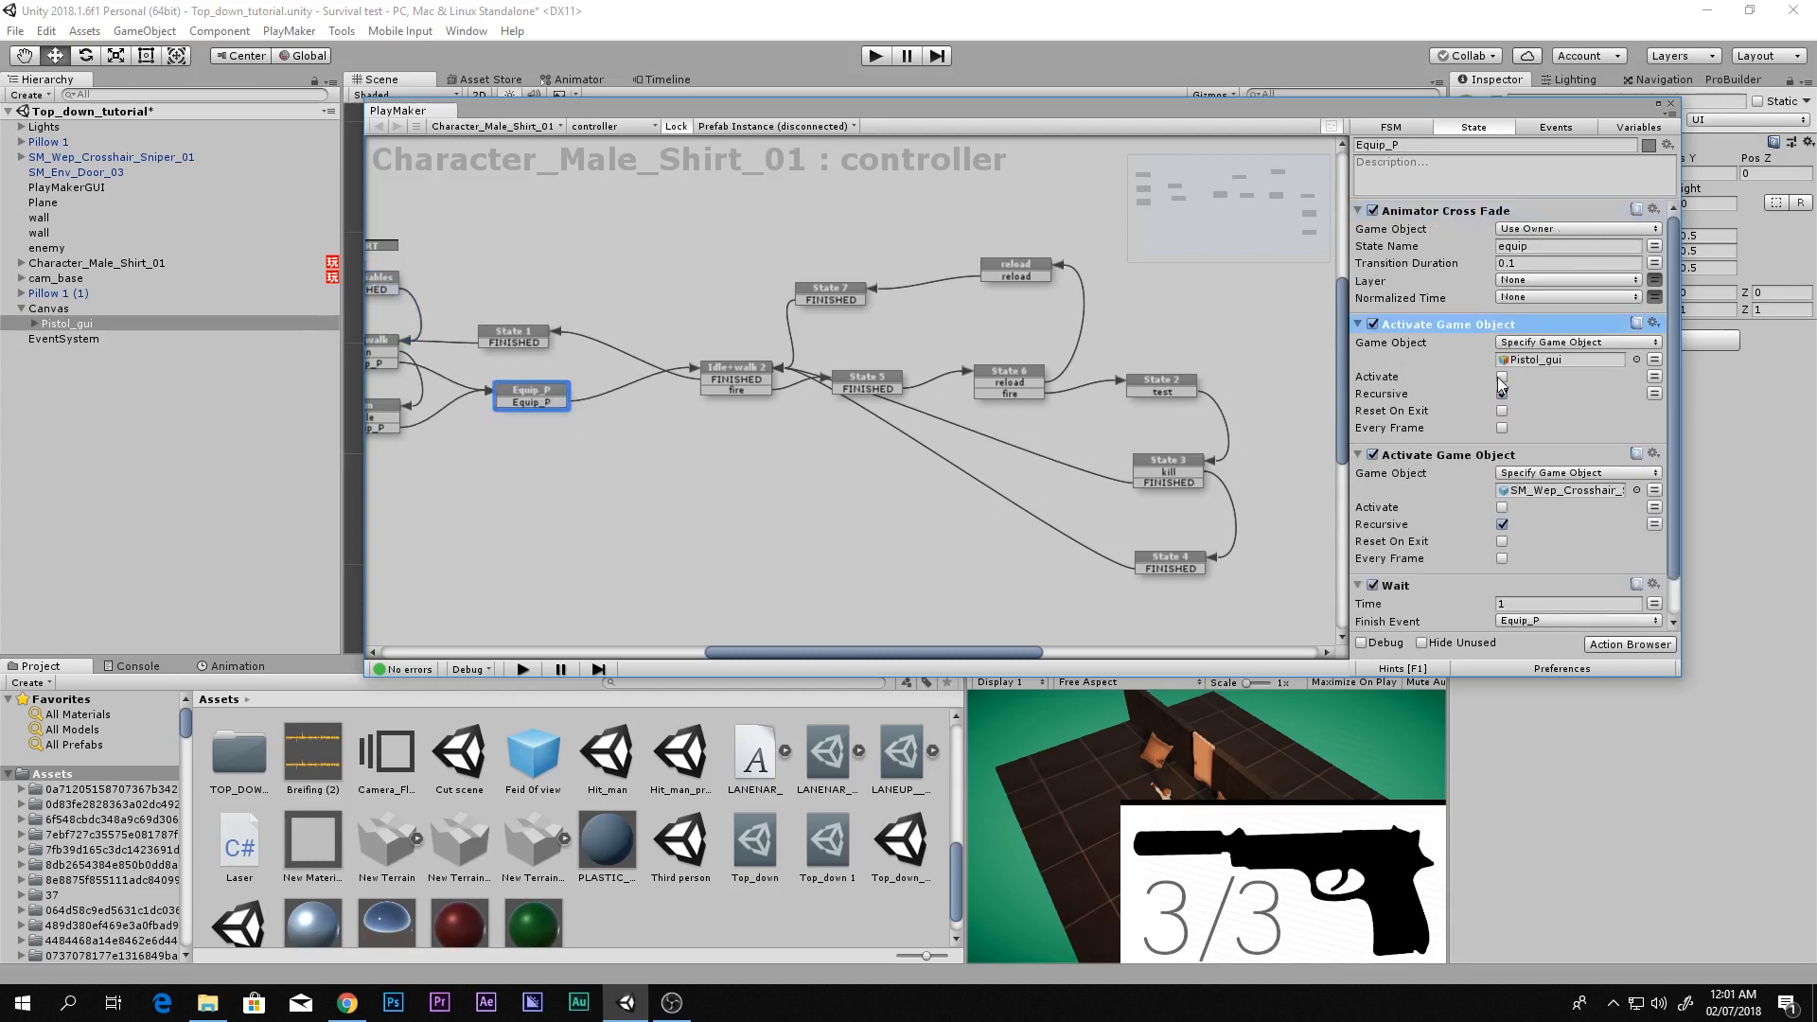
pyautogui.click(1502, 378)
# Paste the deactivating Pistol_gui action into State 1 after its Animator Cross Fade action
pyautogui.moveTo(651, 275); pyautogui.dragTo(760, 296, button='middle')
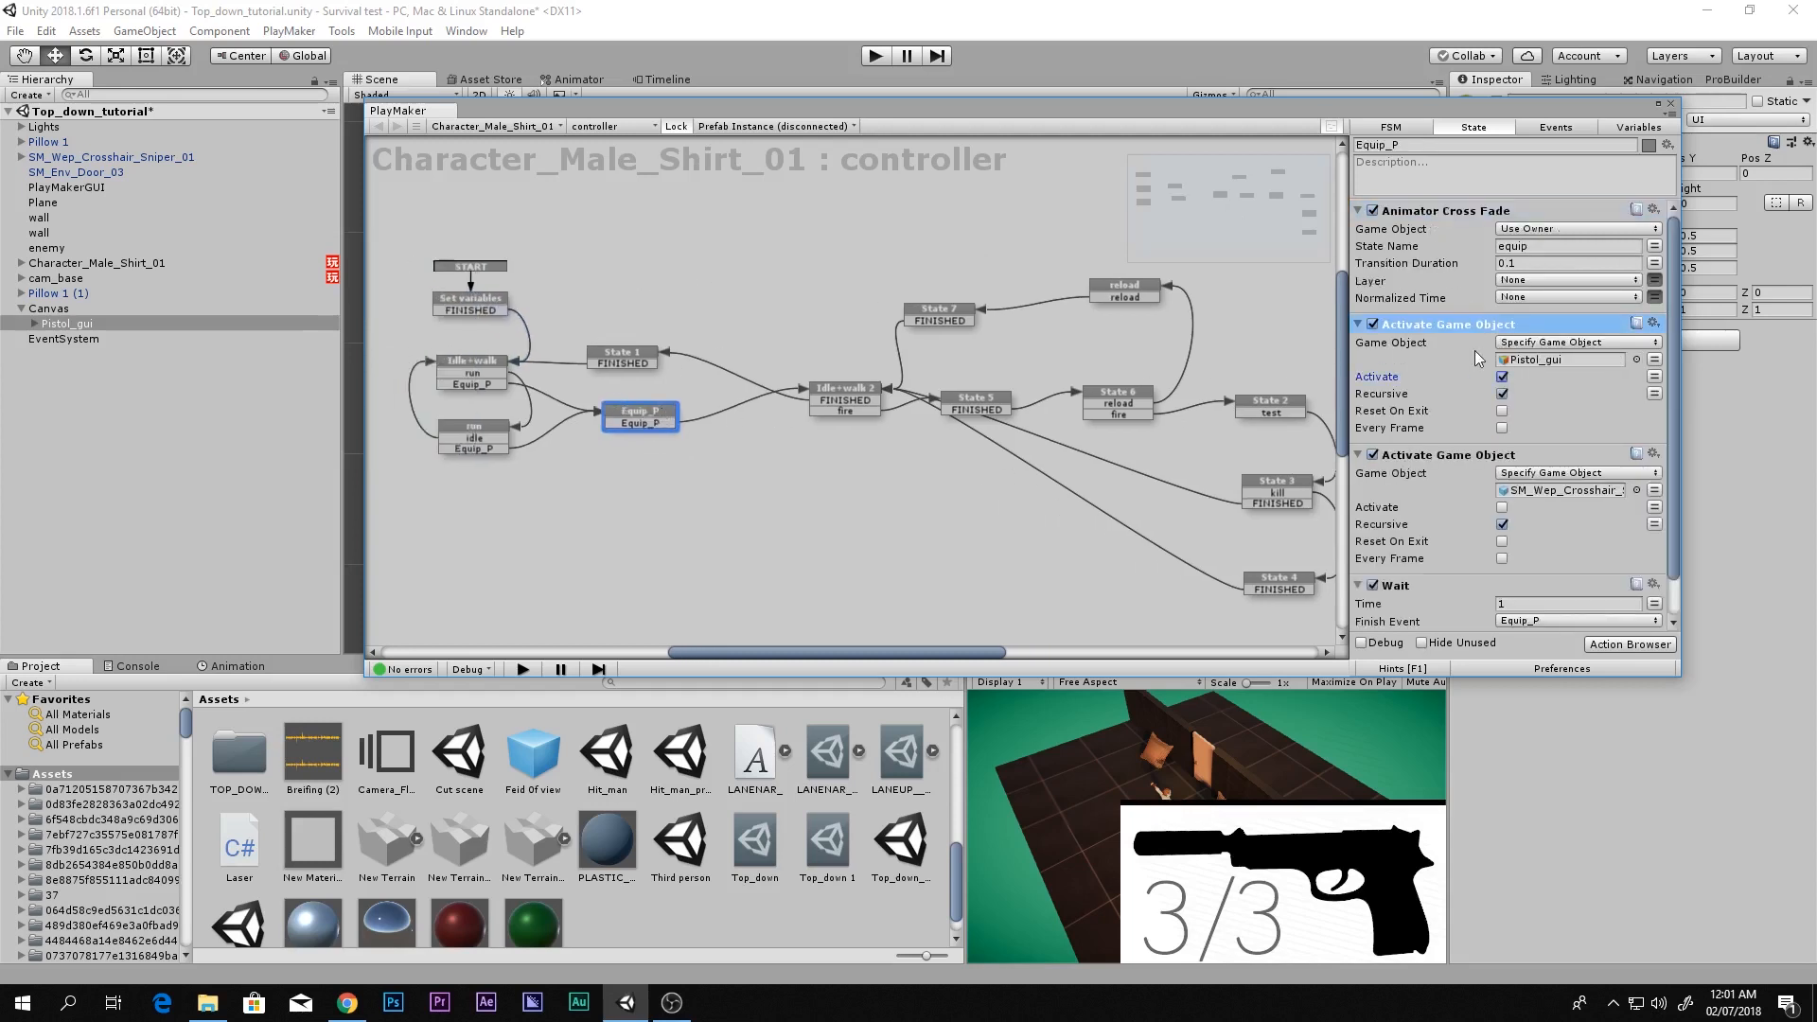
pyautogui.click(850, 388)
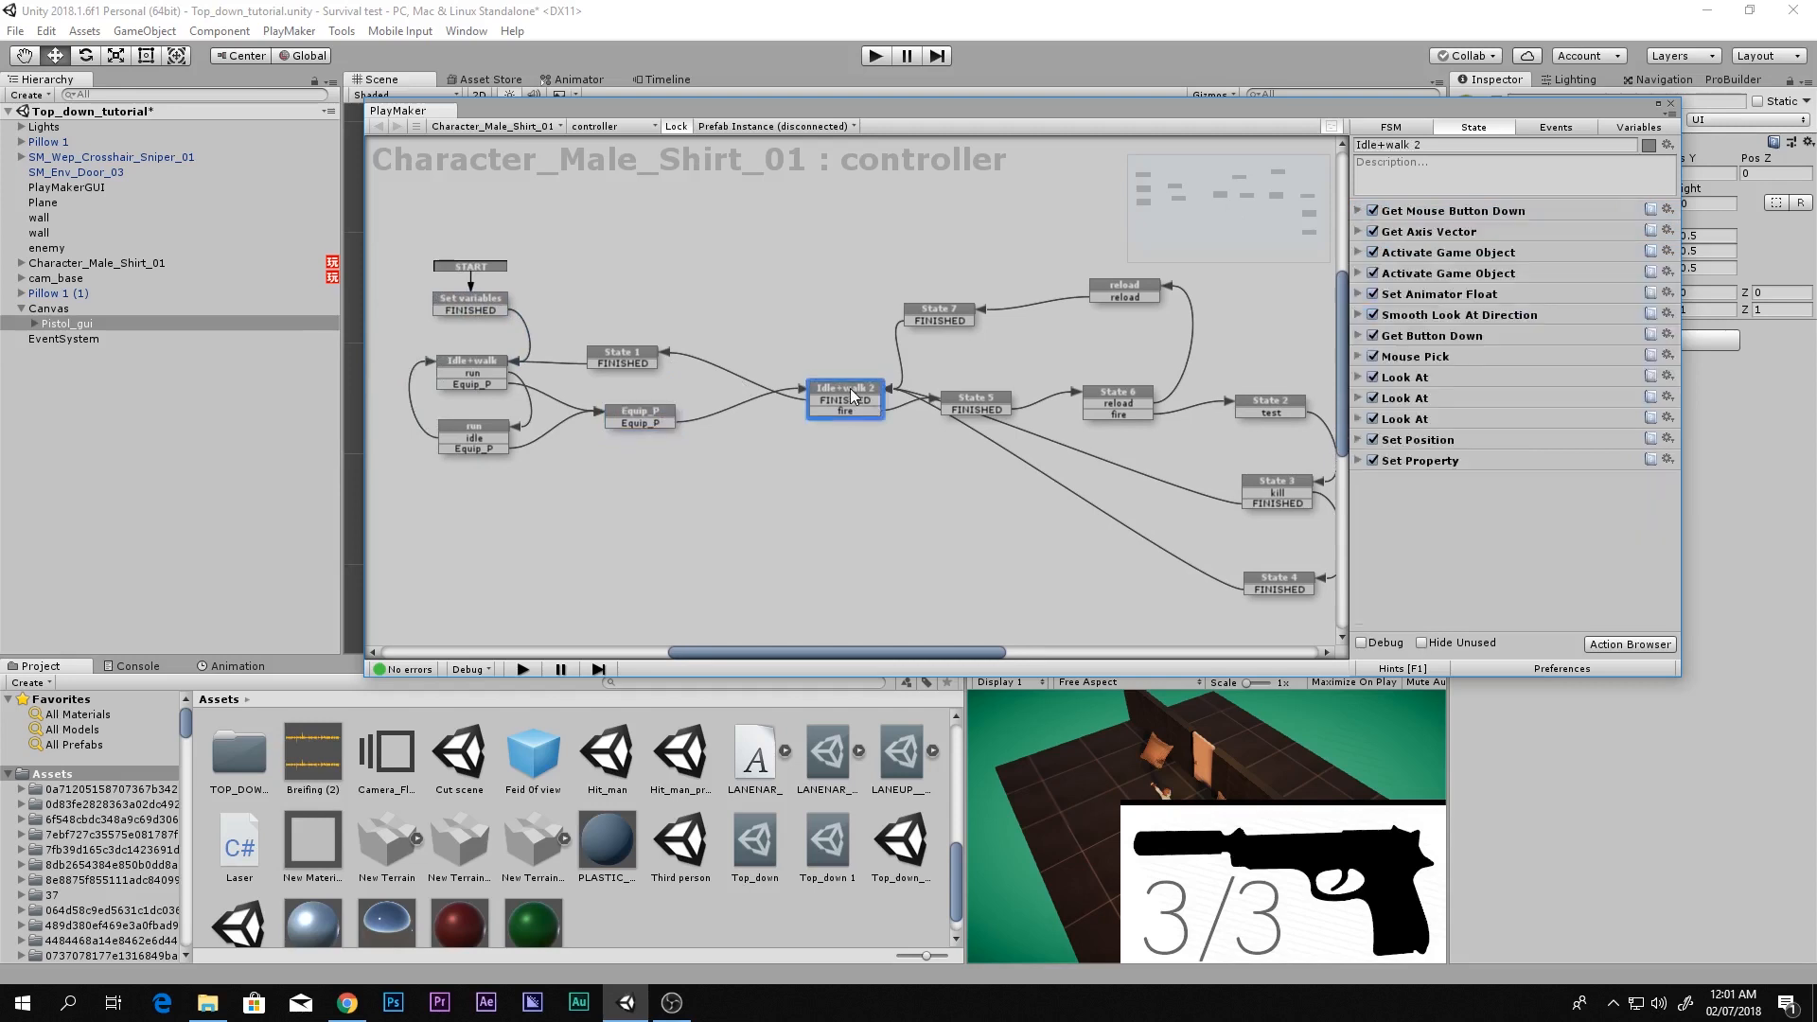
pyautogui.scroll(3, 852, 388)
pyautogui.click(530, 362)
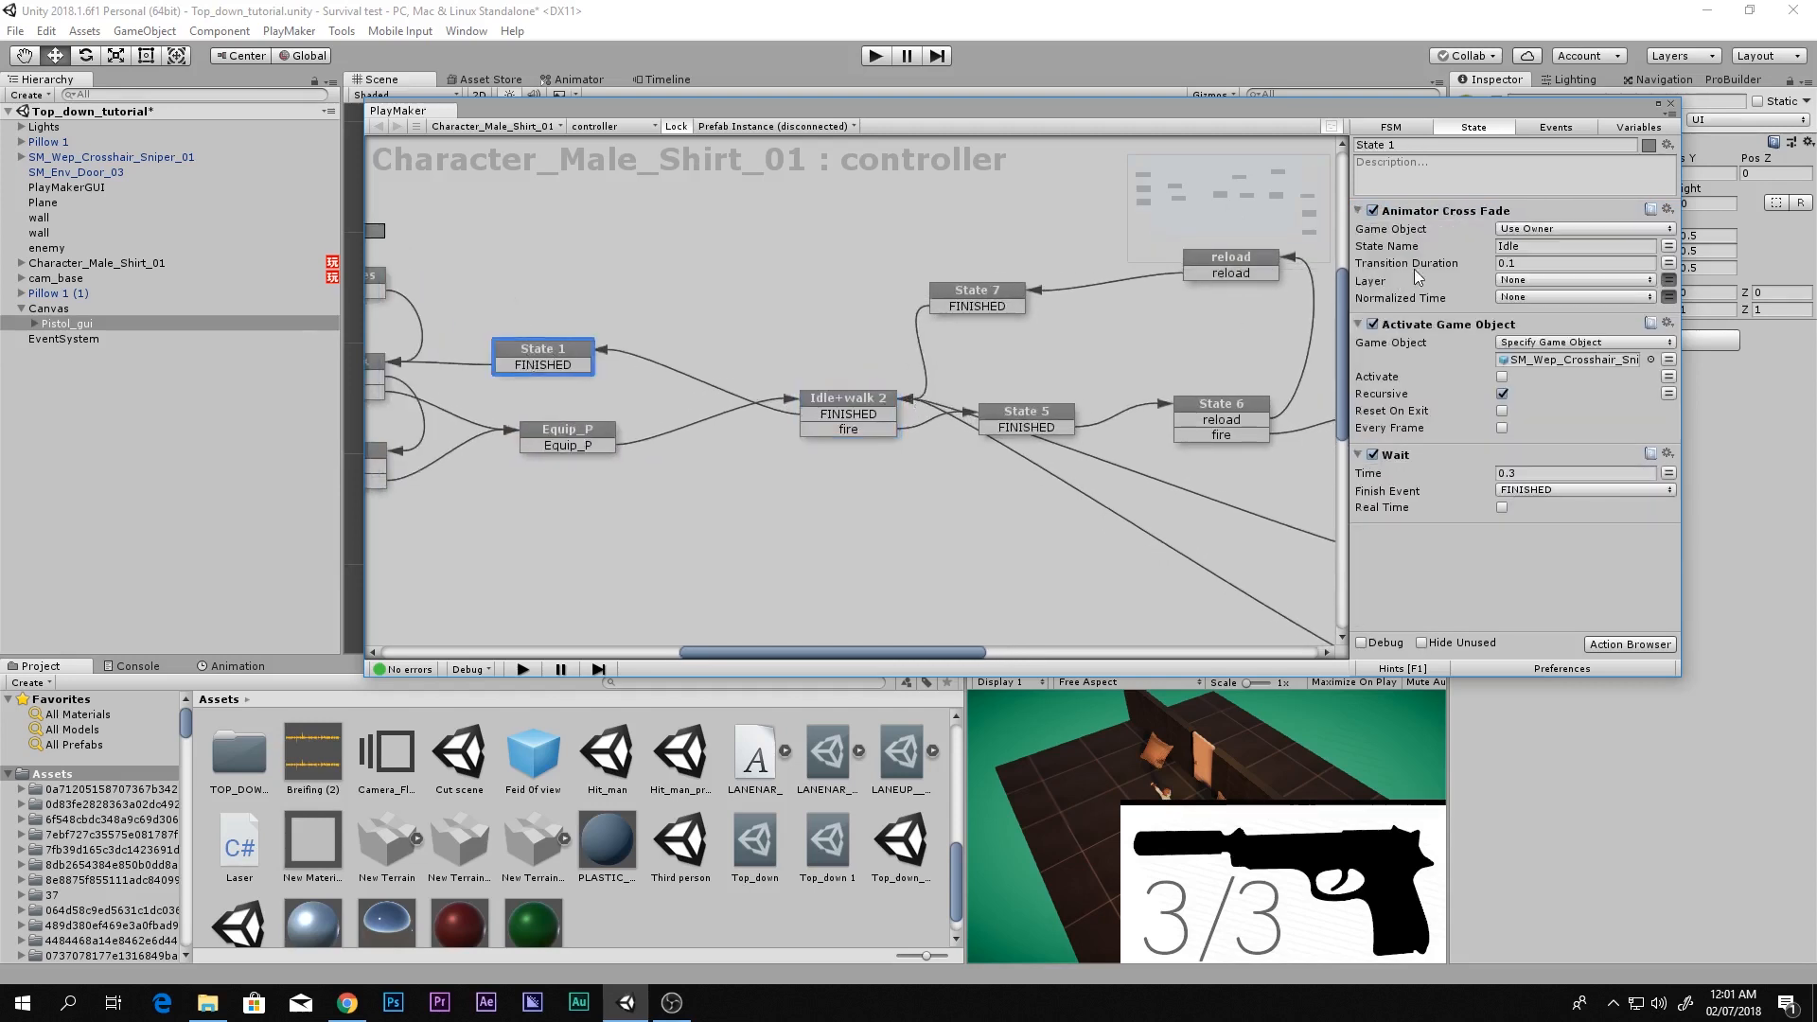
pyautogui.click(1446, 212)
pyautogui.hotkey('ctrl', 'v')
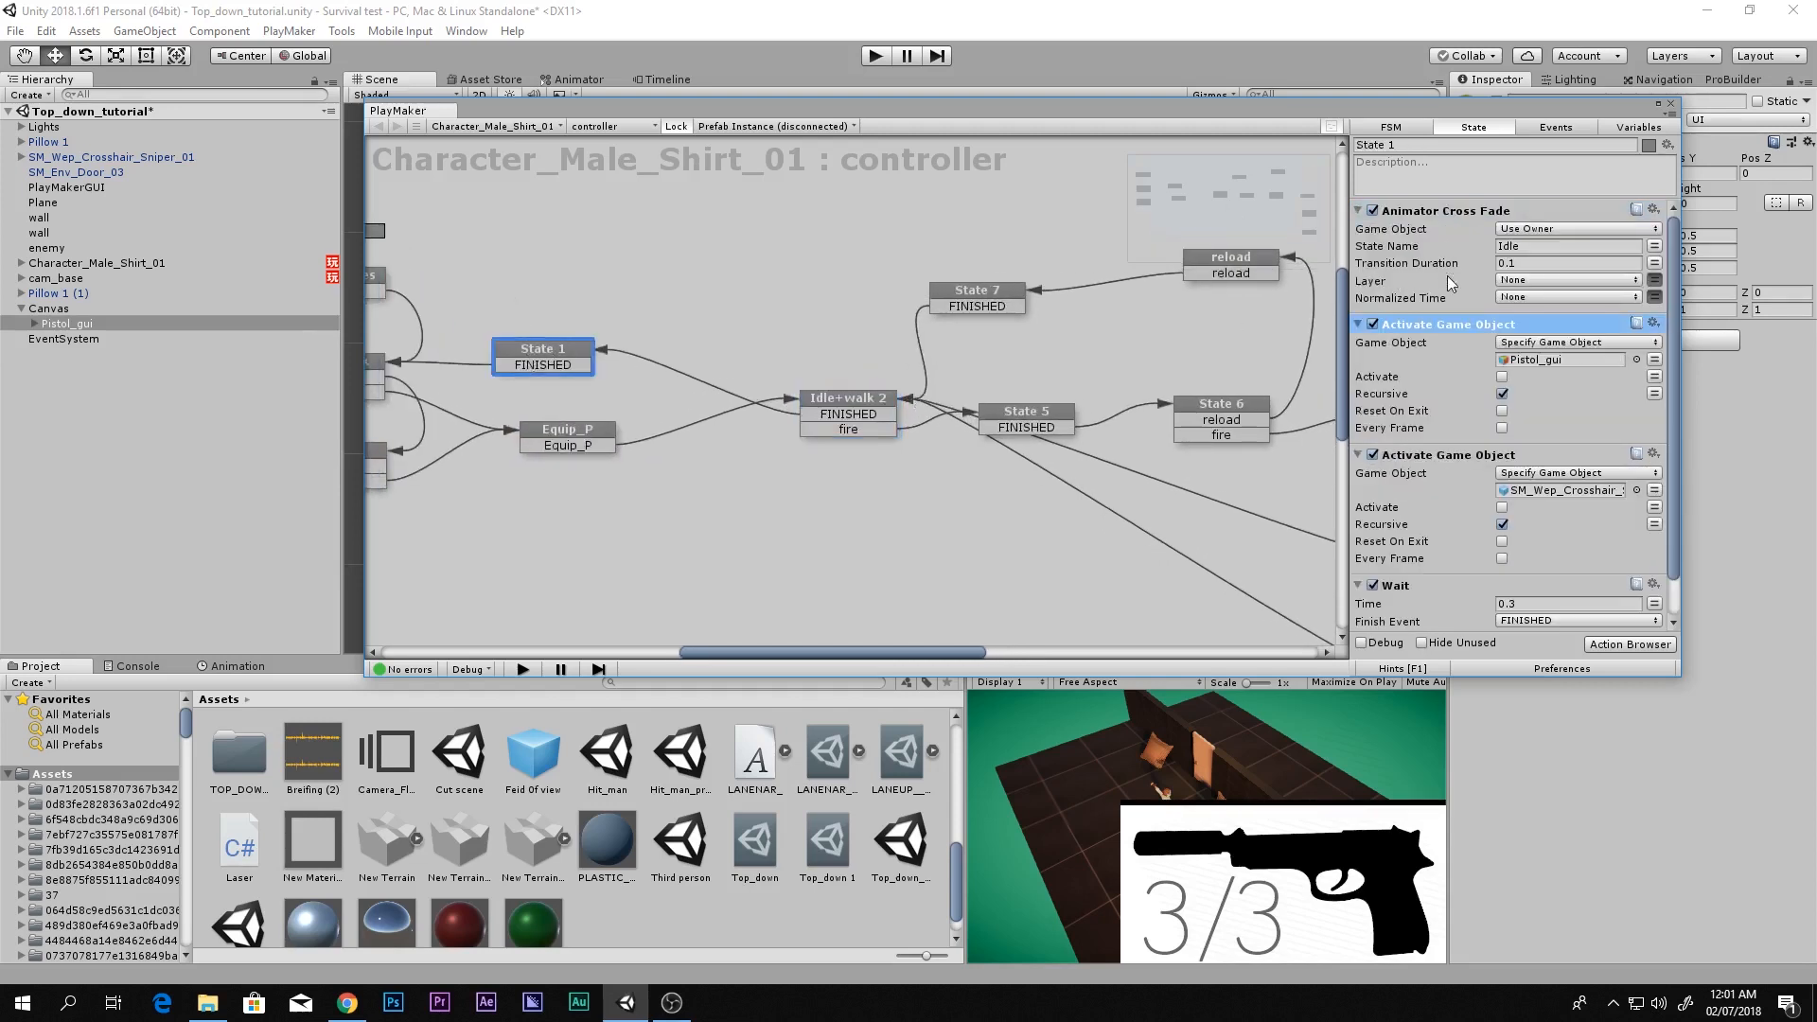
# Rename State 1 to Un_equip
pyautogui.scroll(-1, 611, 347)
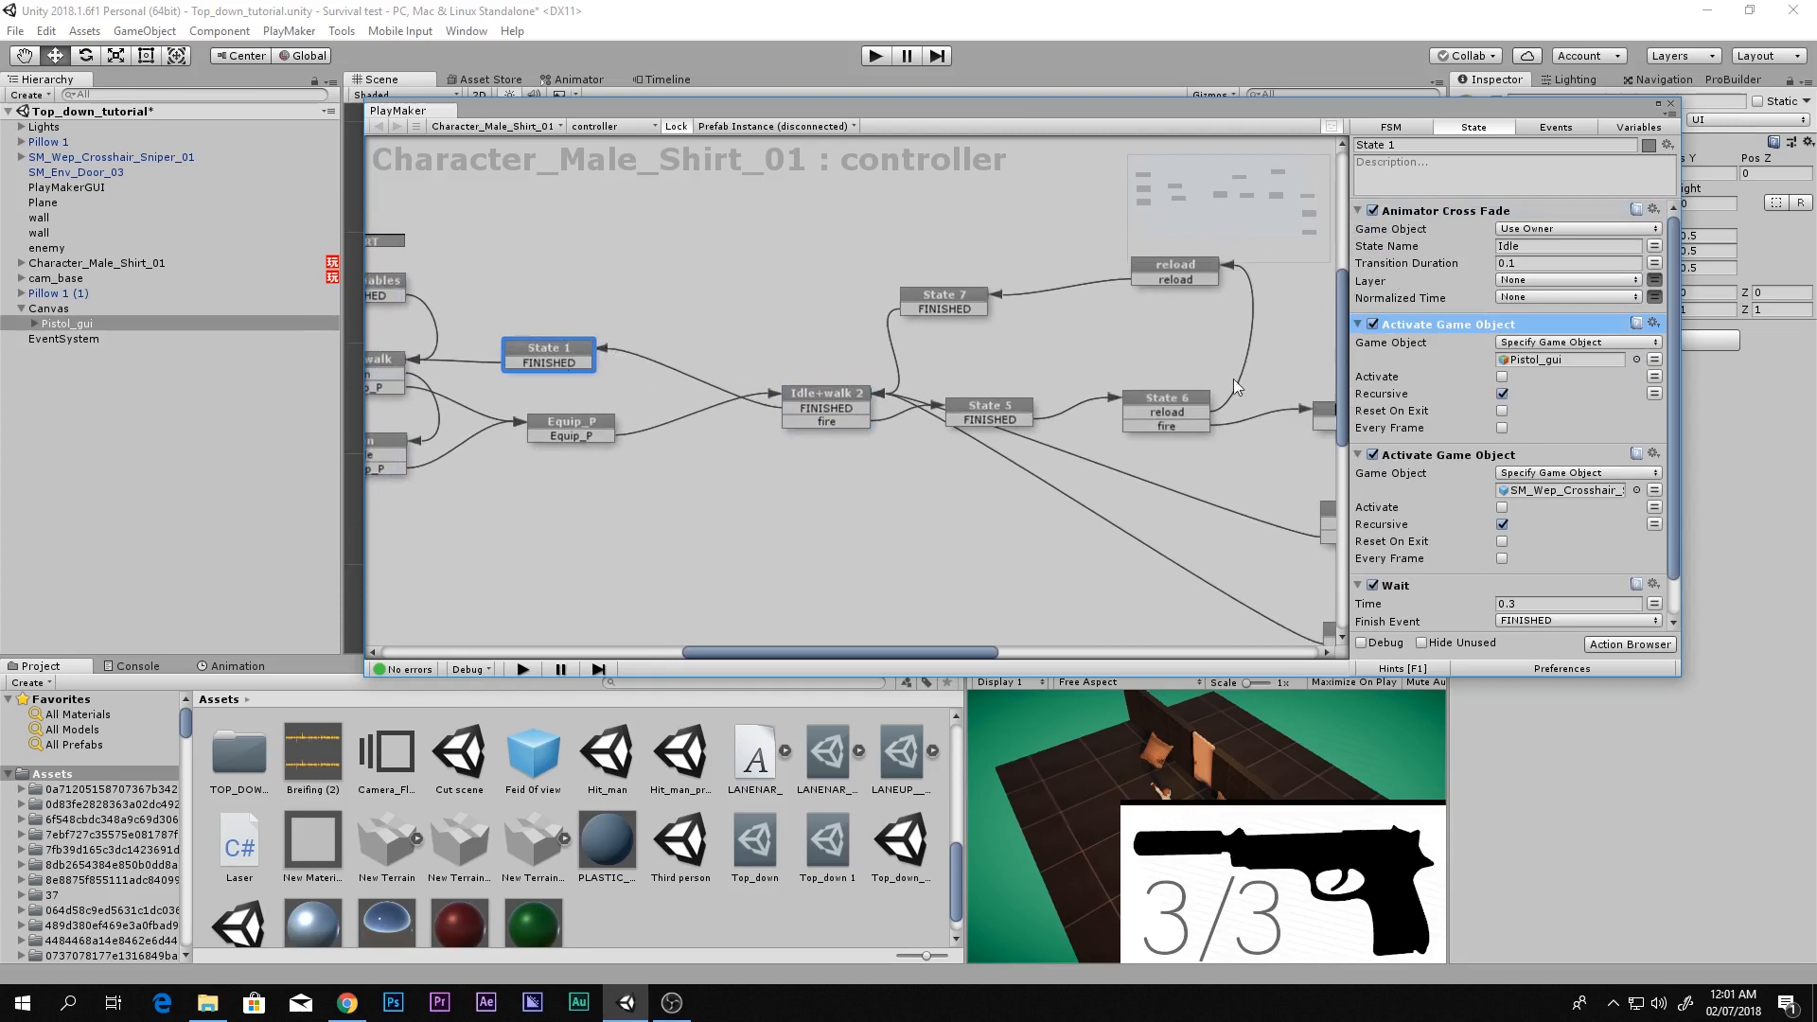
pyautogui.click(572, 363)
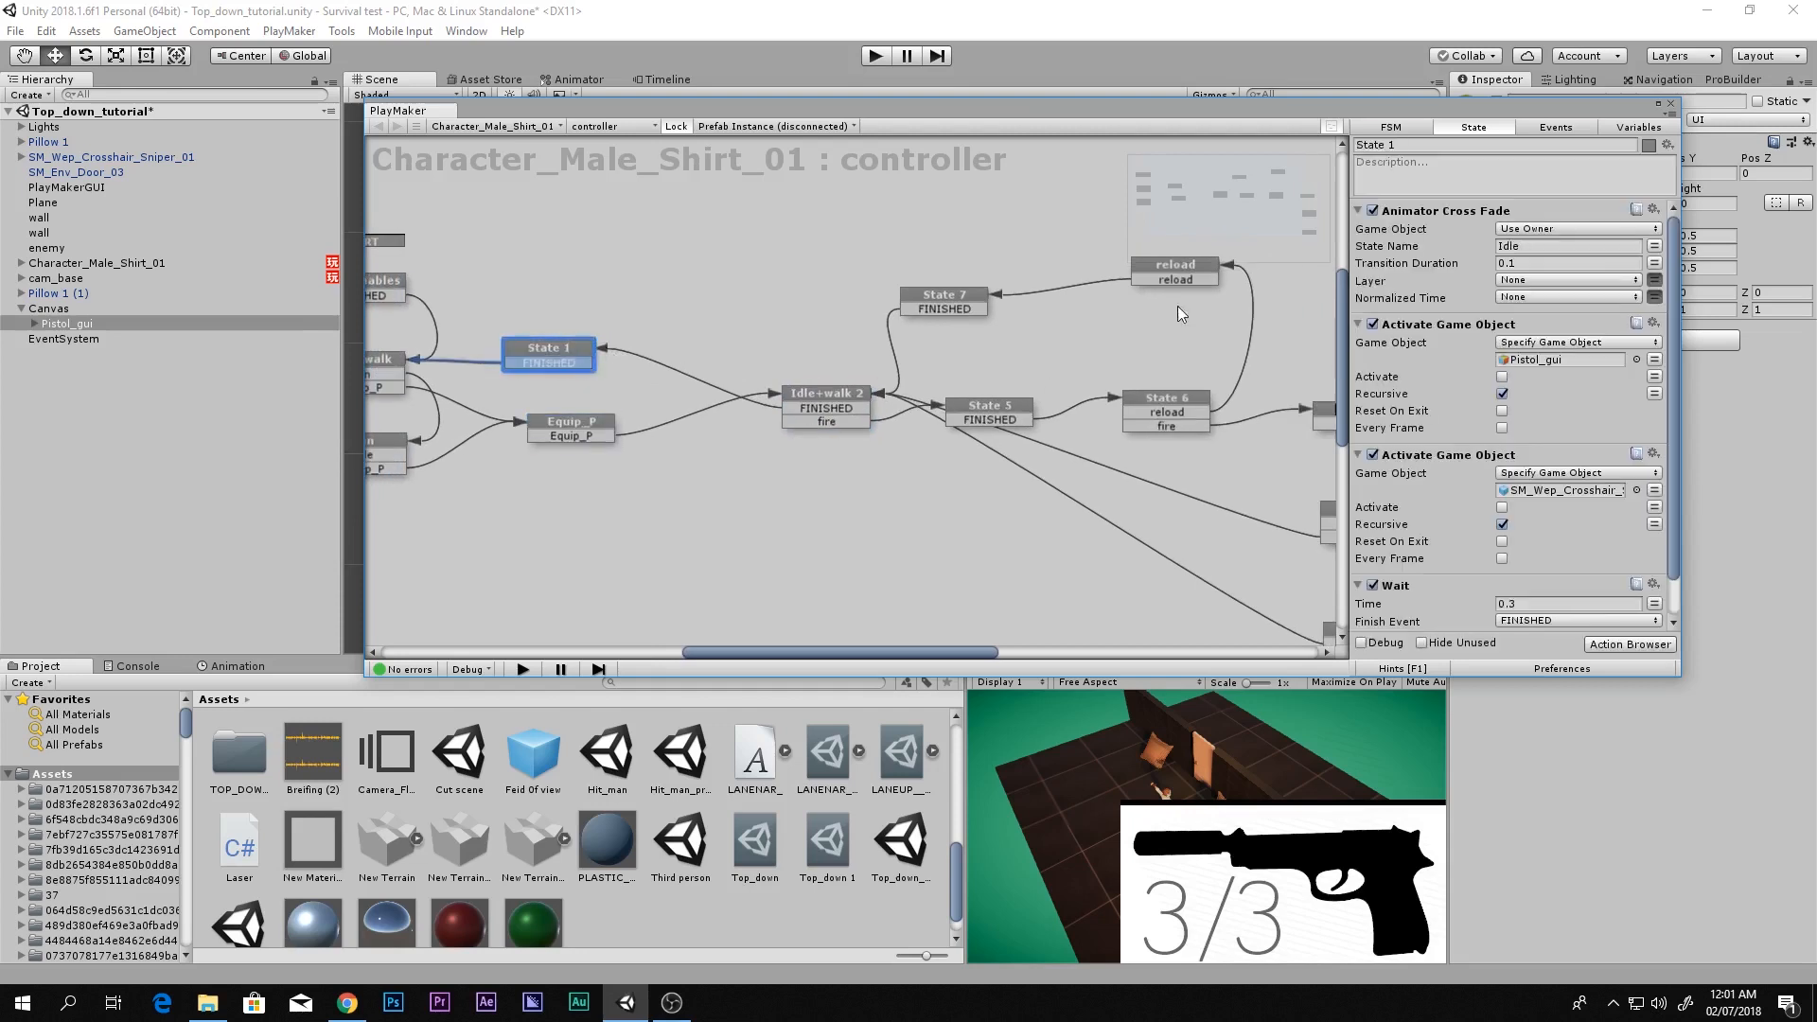
pyautogui.click(1424, 147)
pyautogui.write('Un_equip')
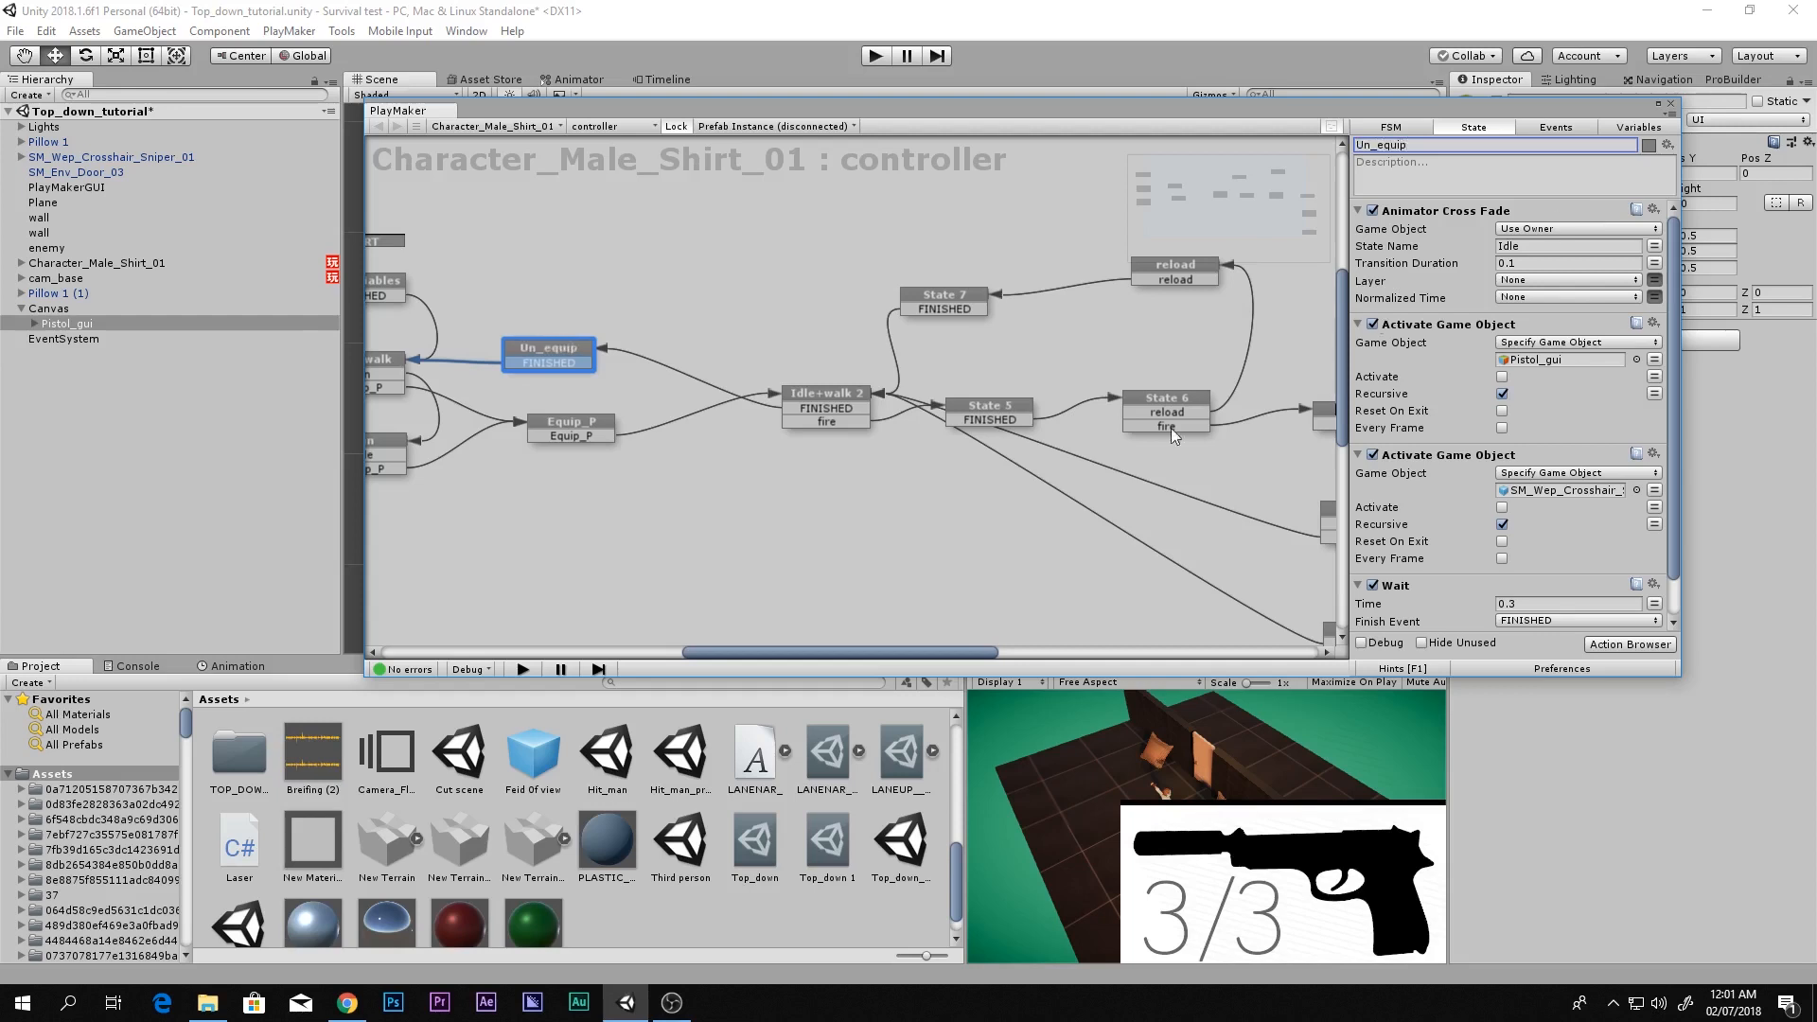
# Reposition the State 7 and reload states closer together above State 5 and State 6 in the graph
pyautogui.scroll(2, 1022, 436)
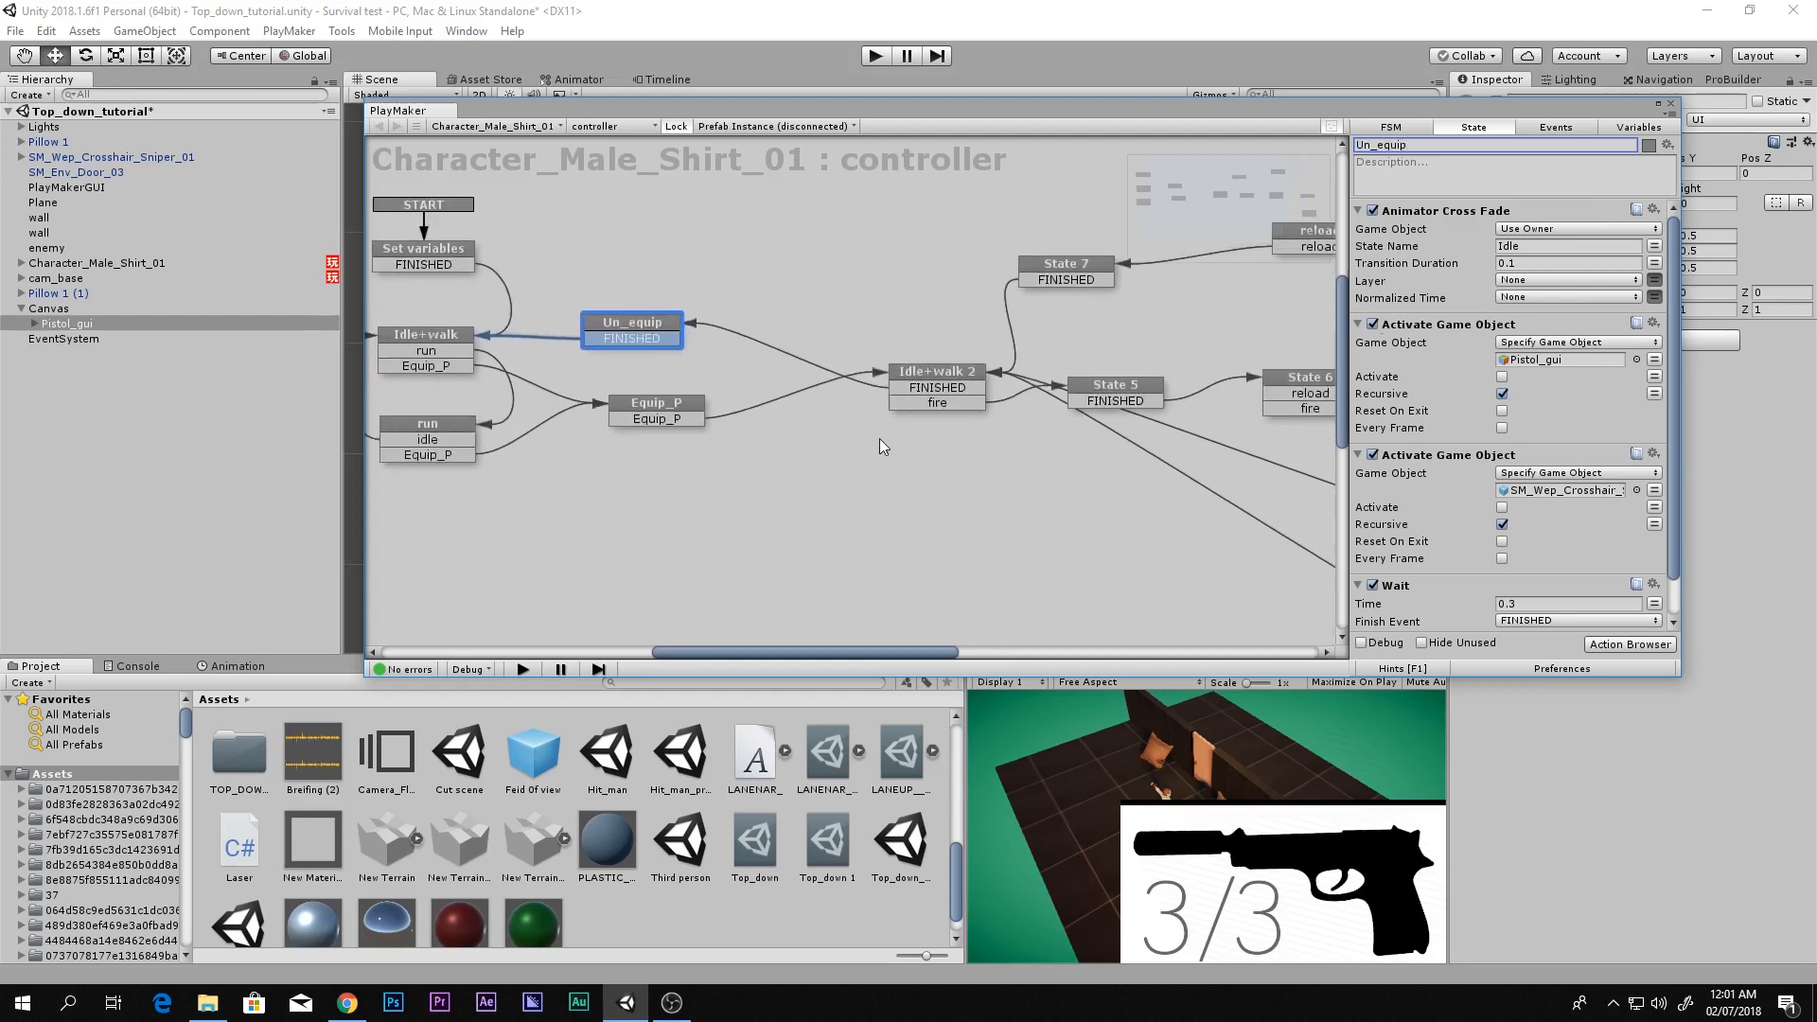
pyautogui.click(937, 378)
pyautogui.moveTo(1142, 377); pyautogui.dragTo(964, 403, button='middle')
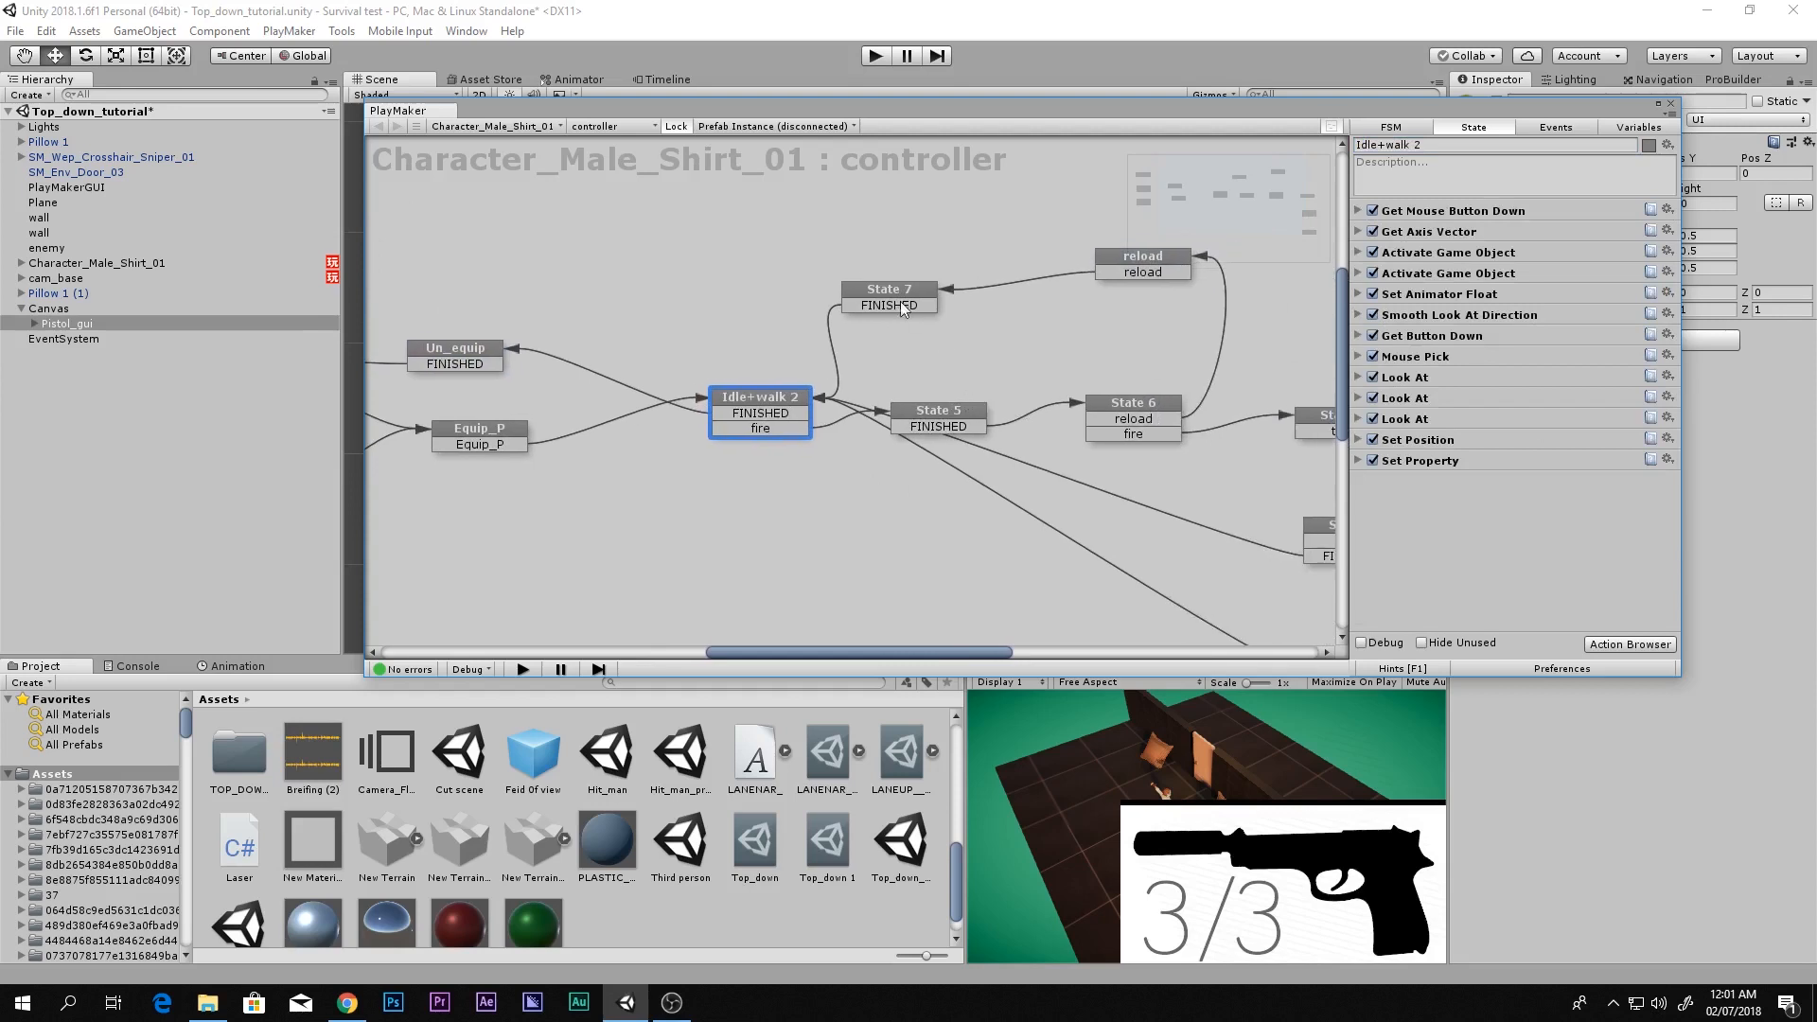
pyautogui.moveTo(899, 297); pyautogui.dragTo(936, 295)
pyautogui.click(1139, 262)
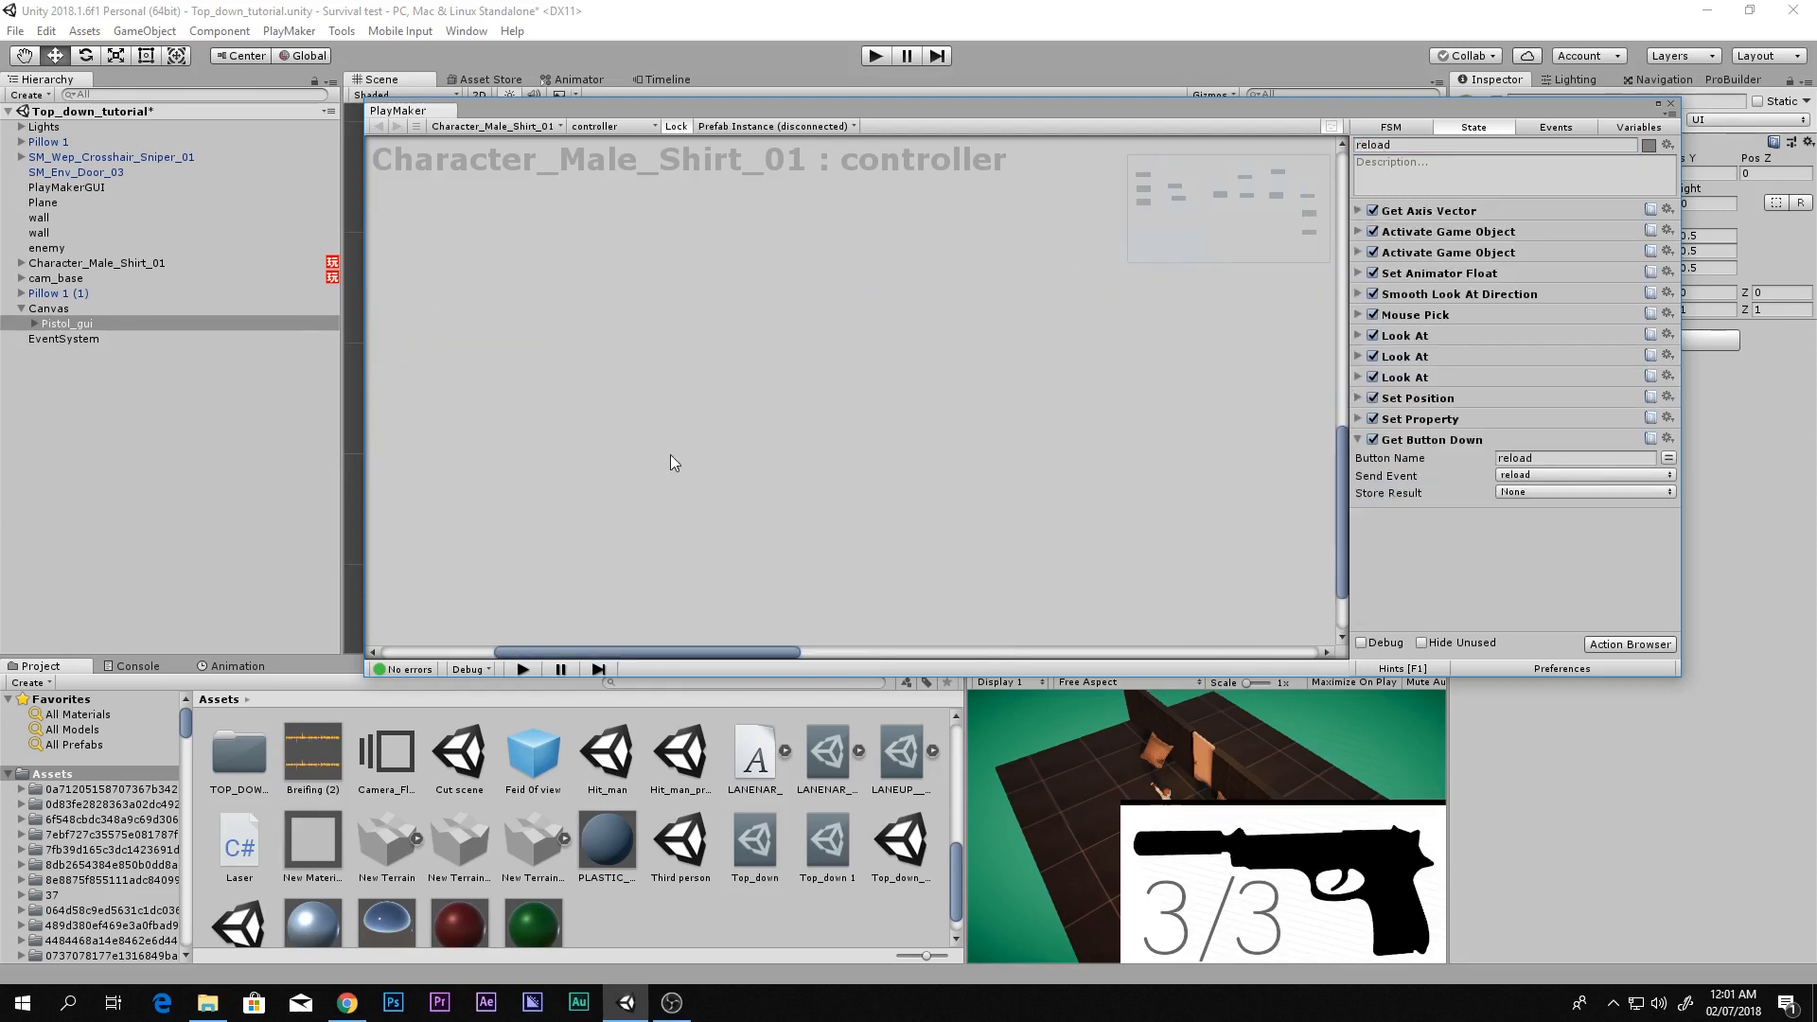
pyautogui.scroll(-1, 670, 454)
pyautogui.moveTo(670, 454); pyautogui.dragTo(865, 507, button='middle')
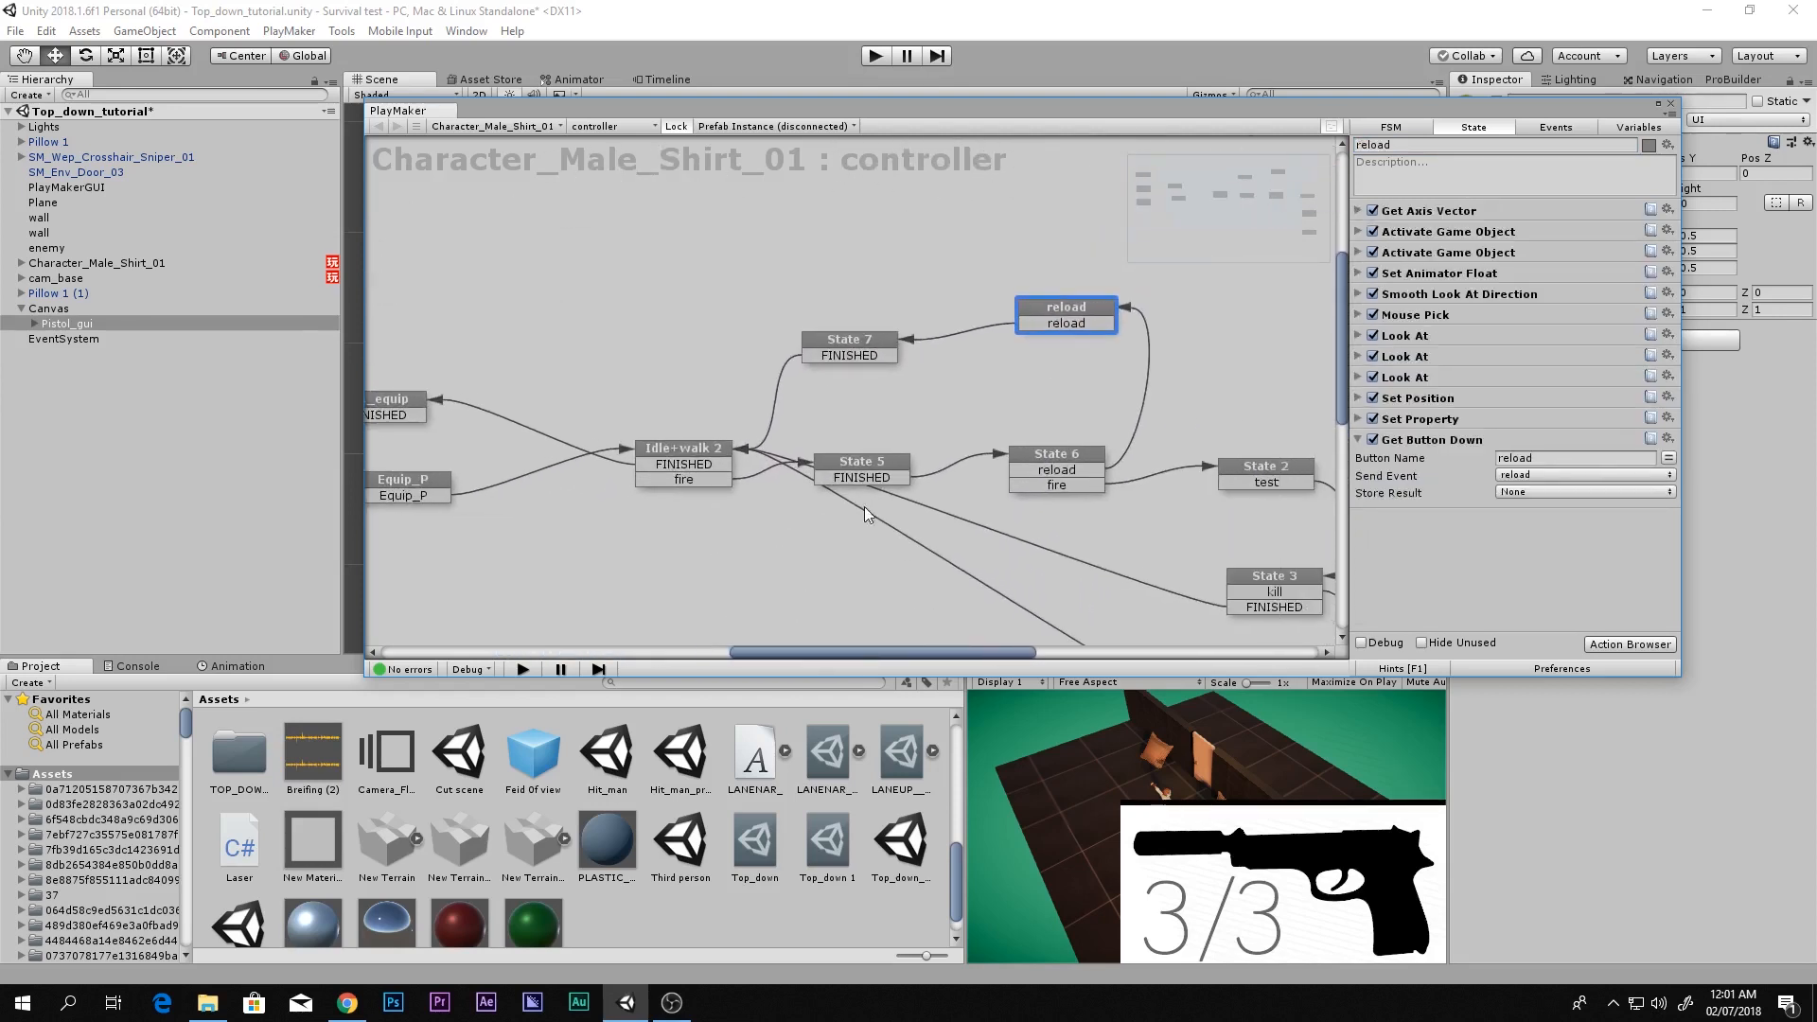
pyautogui.moveTo(1085, 322); pyautogui.dragTo(1056, 339)
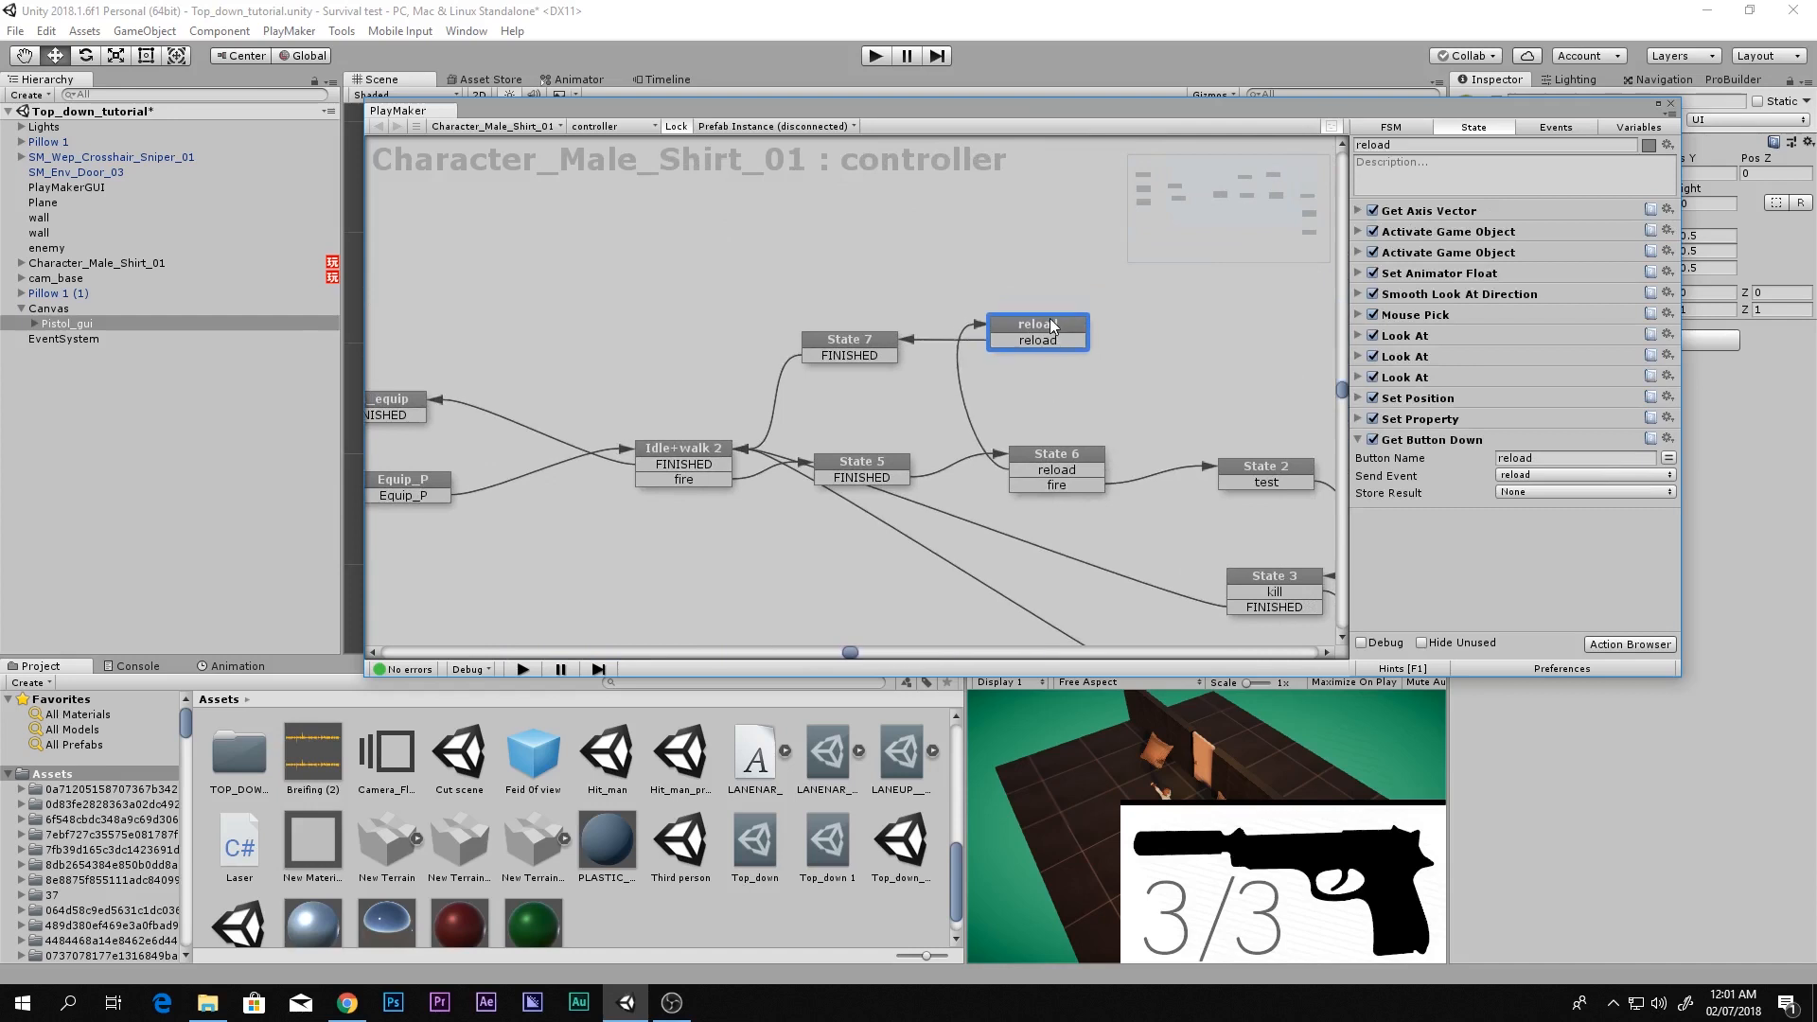
# Examine the actions of the Idle+walk 2, State 7, State 5, State 6 and reload states, and close the PlayMaker editor
pyautogui.click(689, 464)
pyautogui.click(844, 349)
pyautogui.click(861, 468)
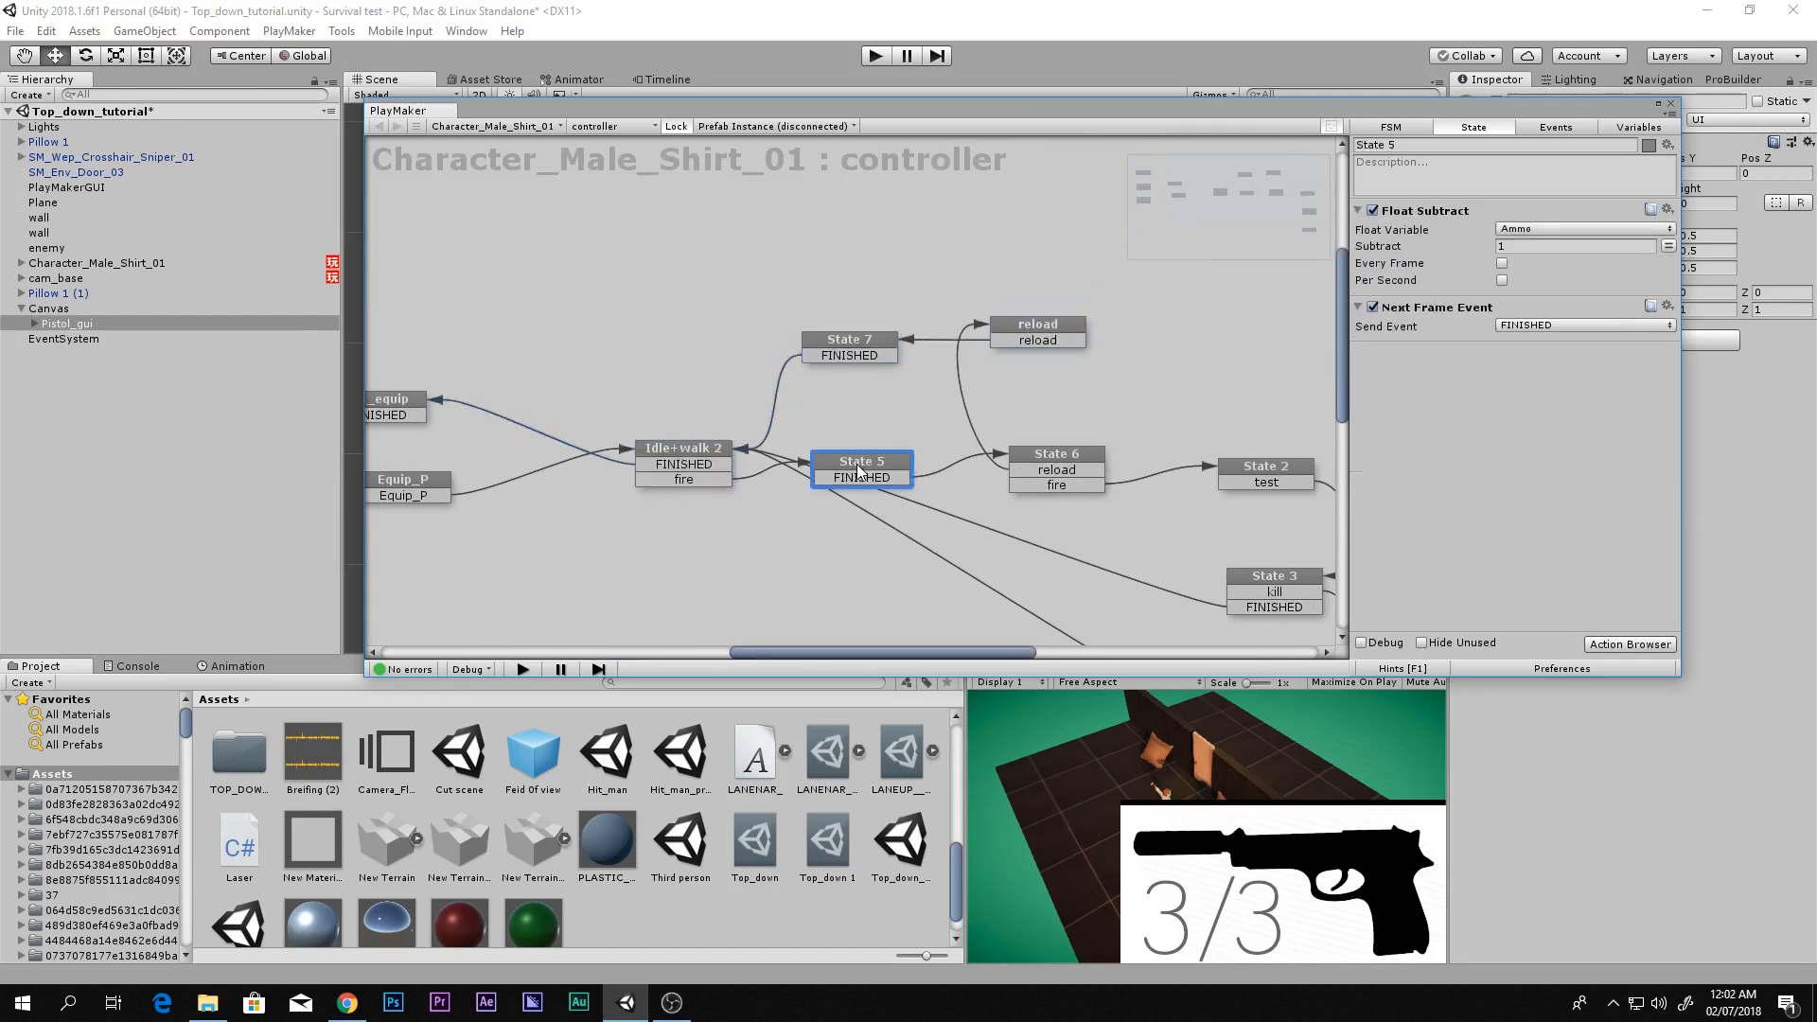
pyautogui.click(1018, 464)
pyautogui.click(1049, 327)
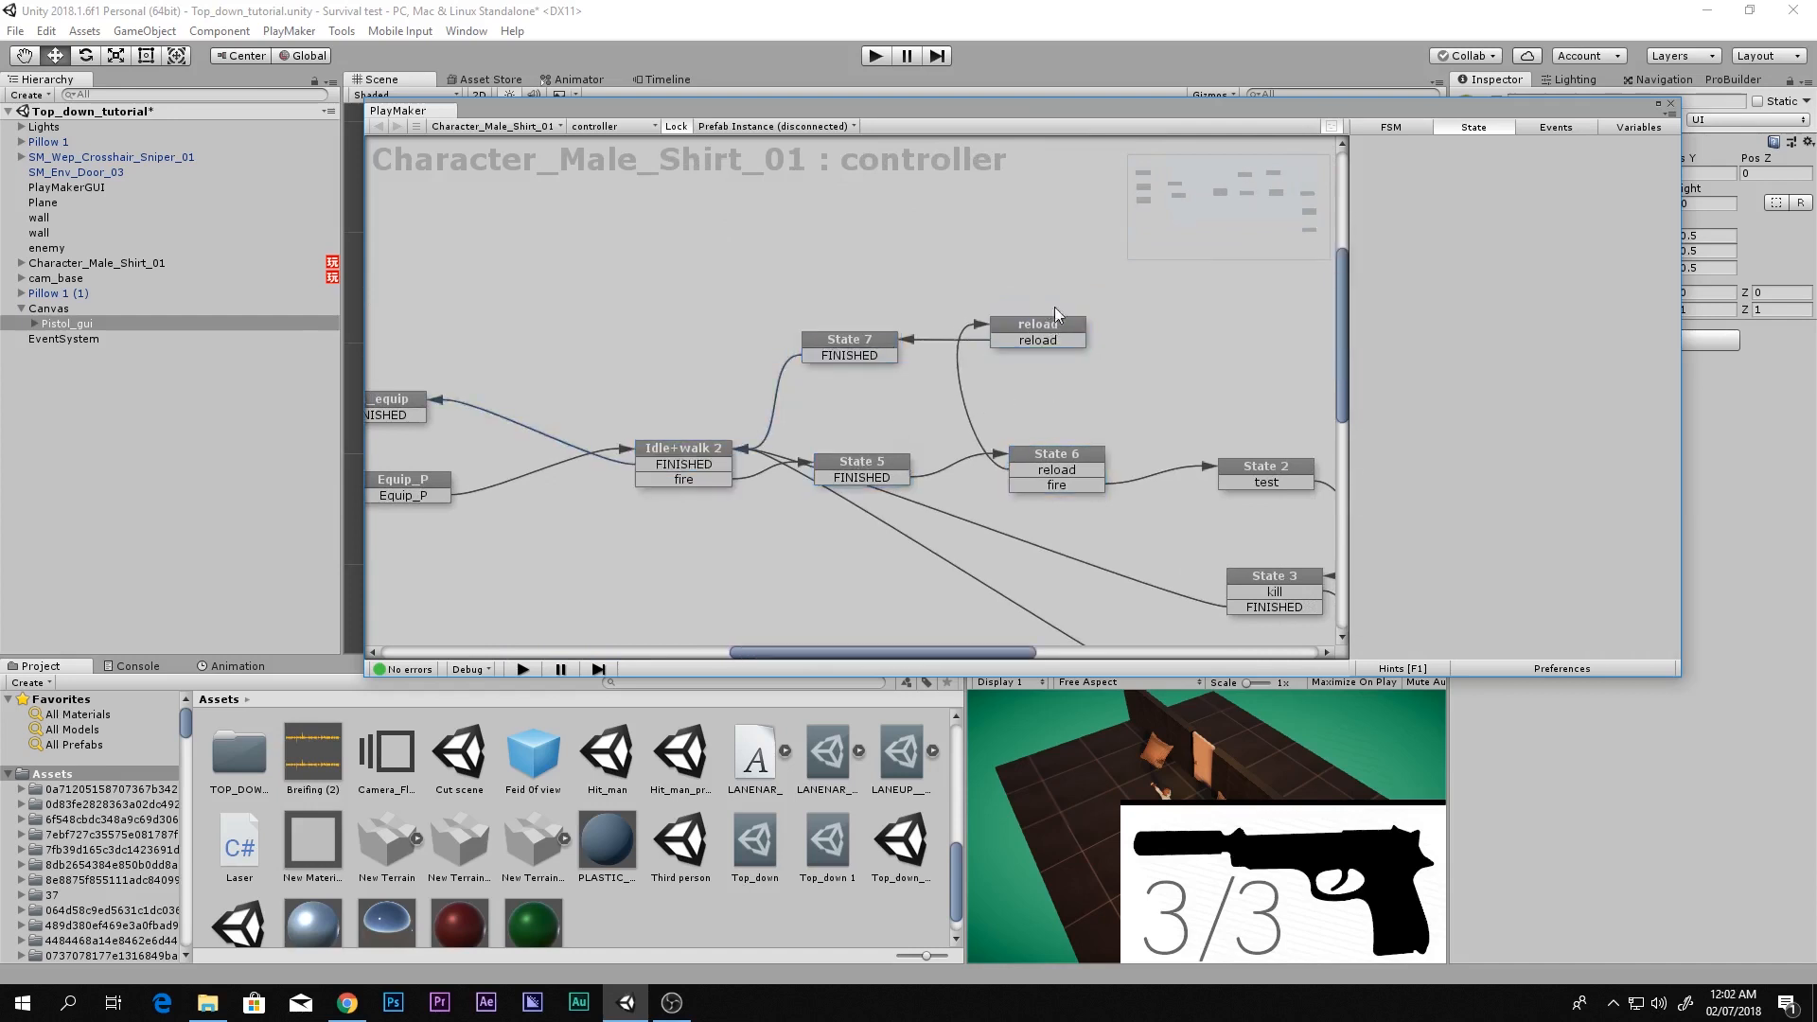
pyautogui.click(1671, 106)
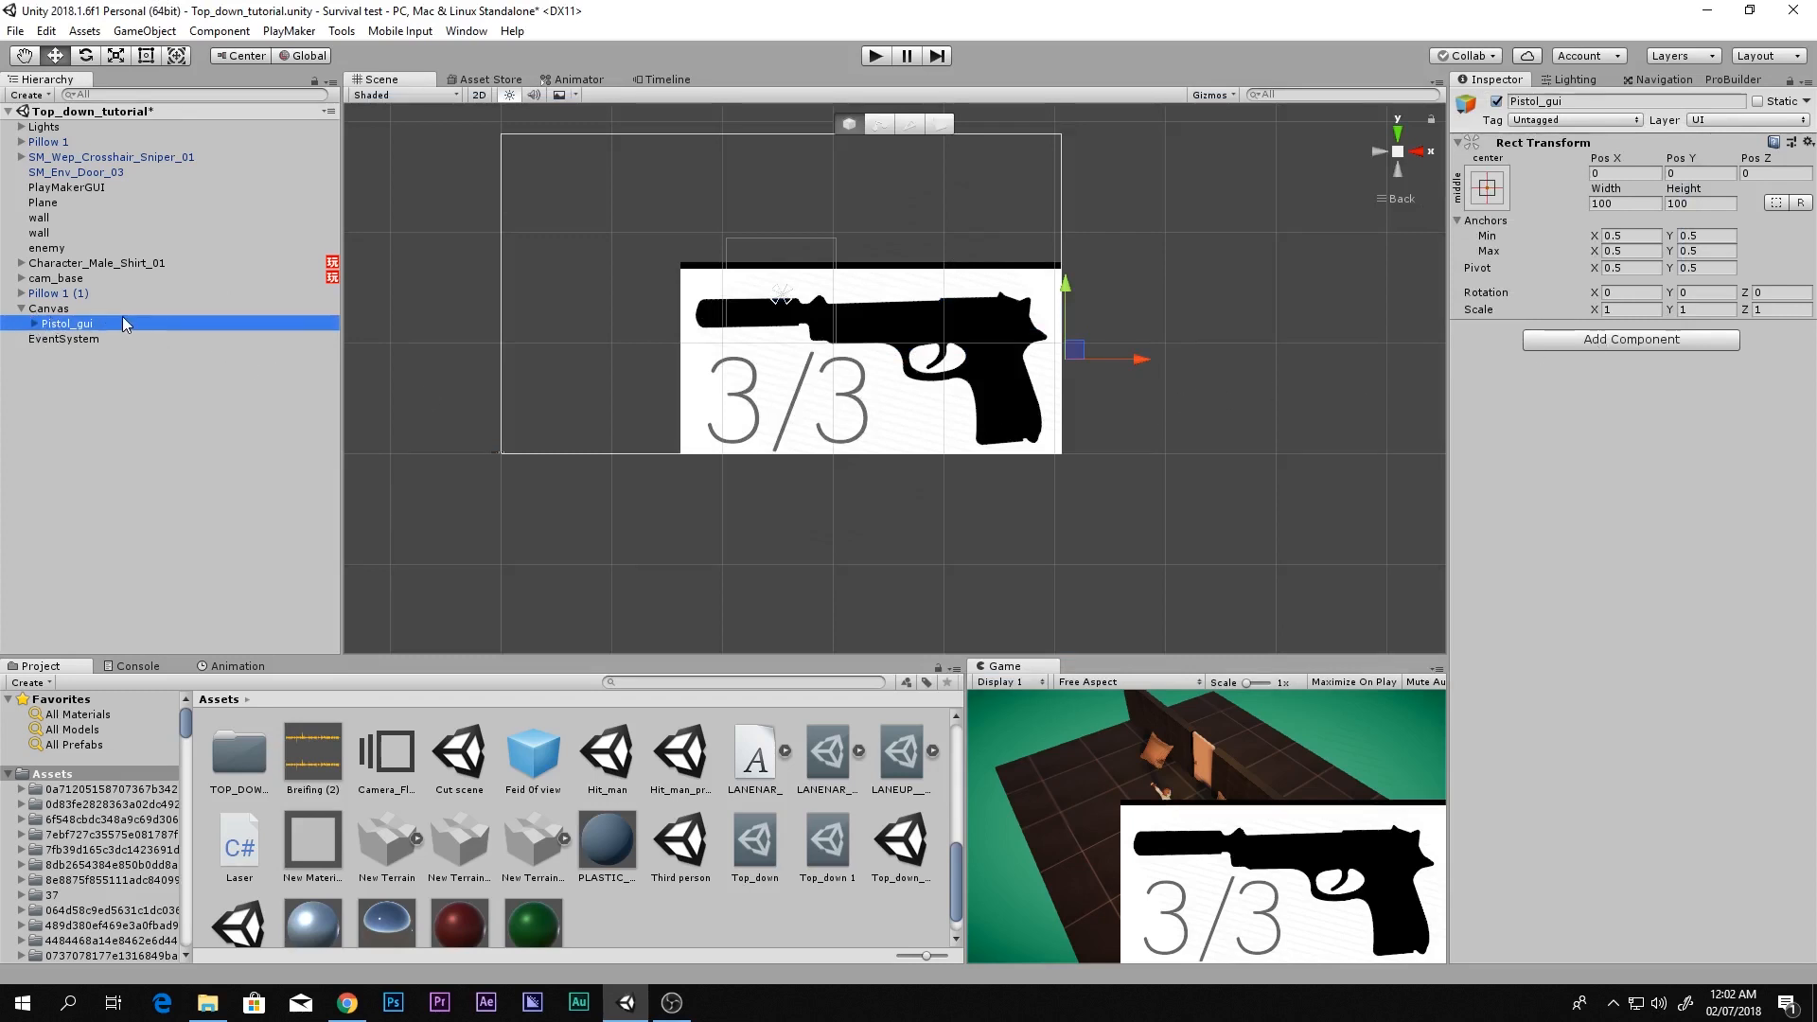
# Add a PlayMakerFSM component to the Pistol_gui object under Canvas and open its FSM for editing
pyautogui.click(94, 310)
pyautogui.click(83, 325)
pyautogui.click(104, 311)
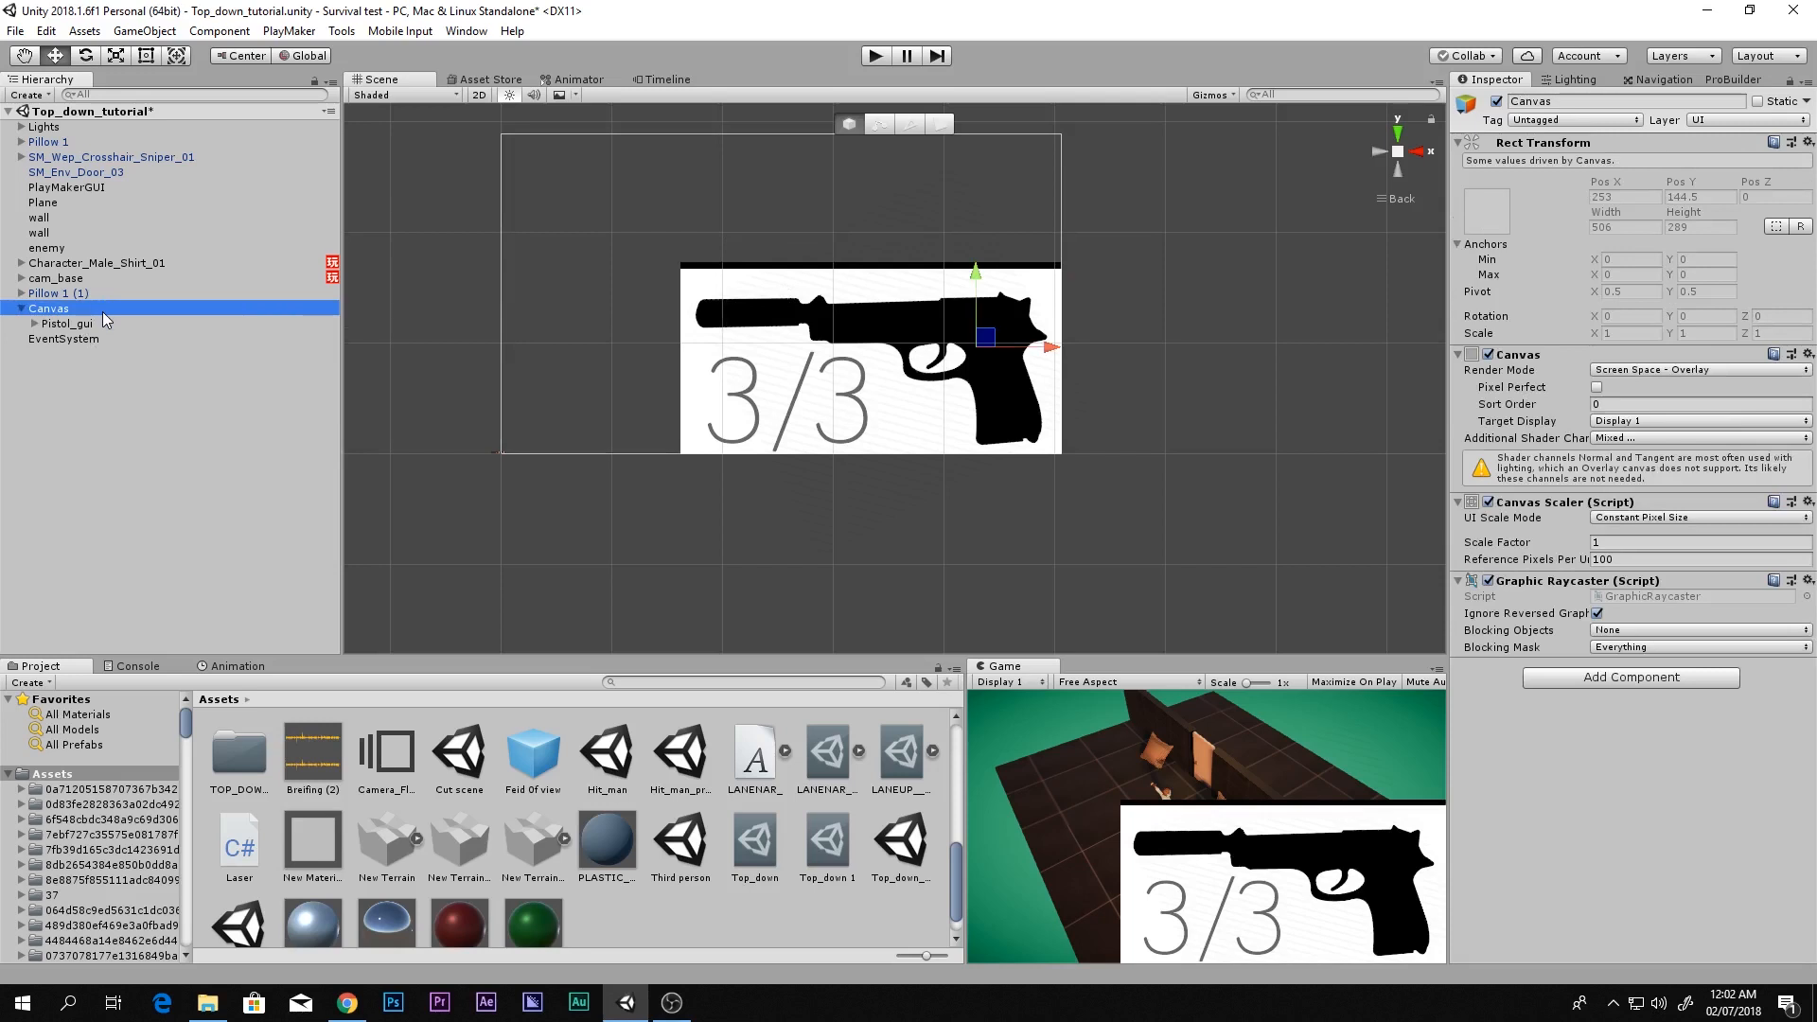
pyautogui.click(92, 323)
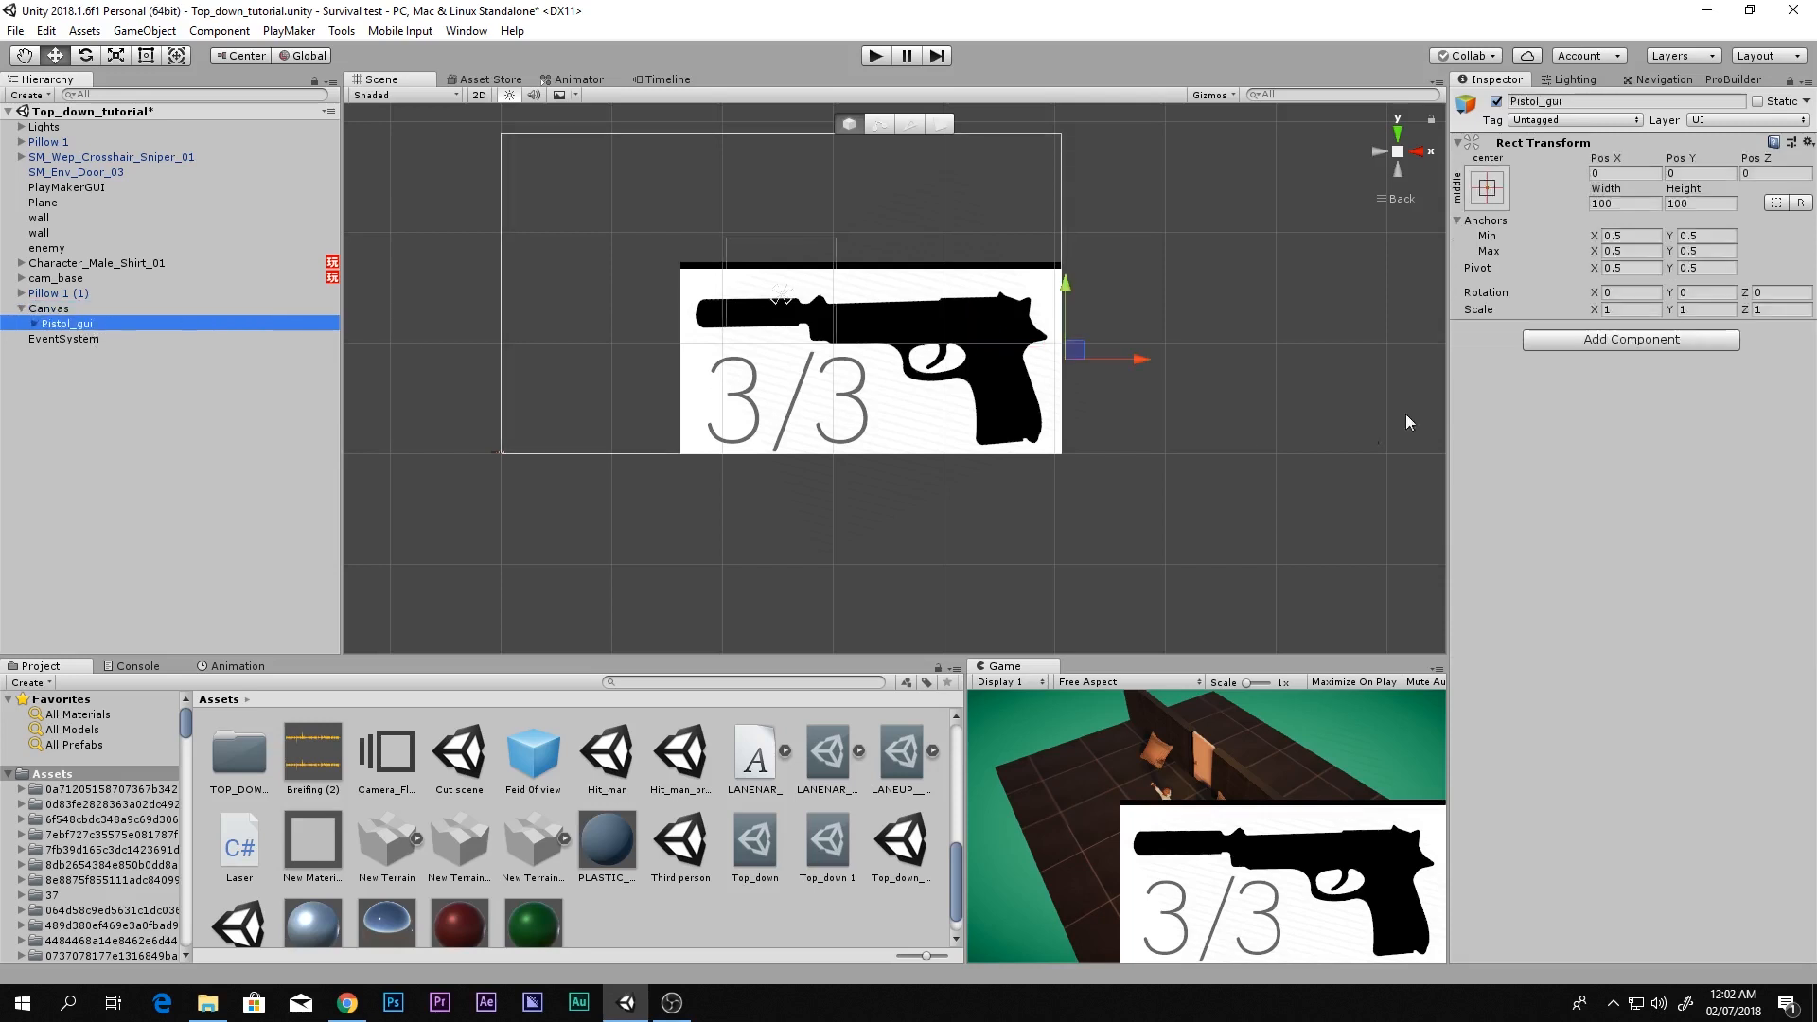
pyautogui.click(1604, 348)
pyautogui.write('fs')
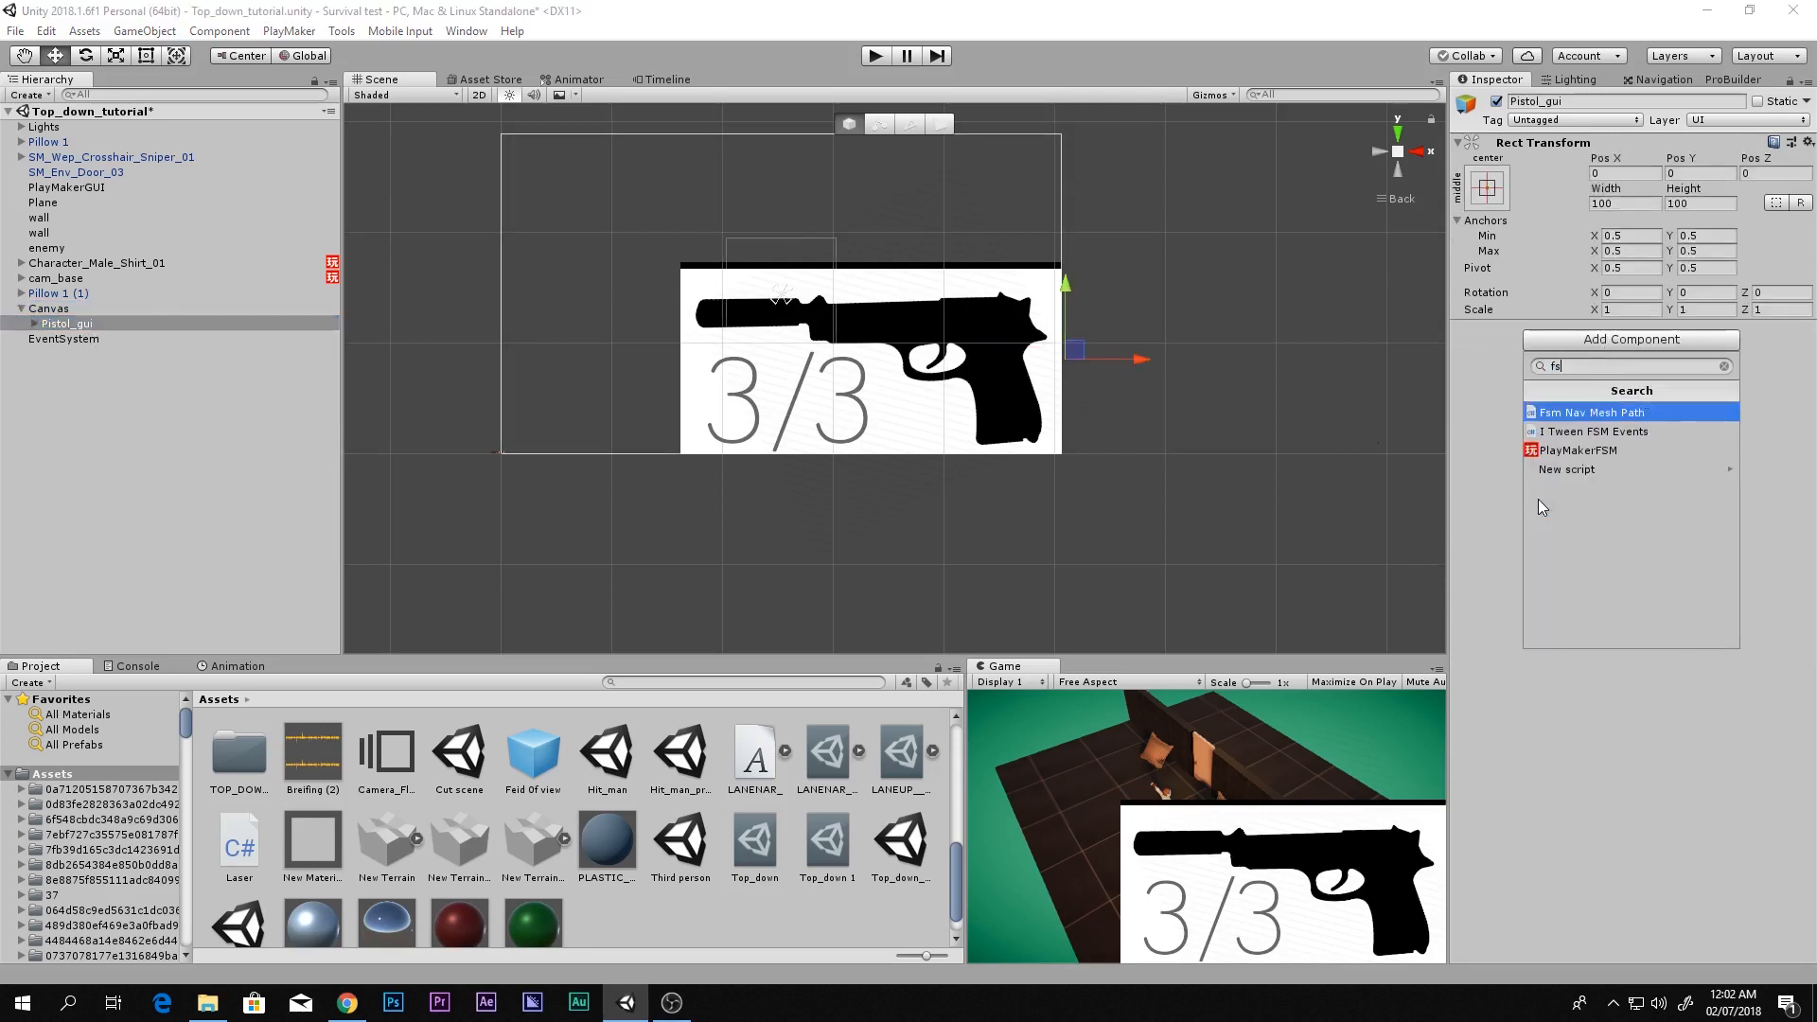
pyautogui.click(1573, 452)
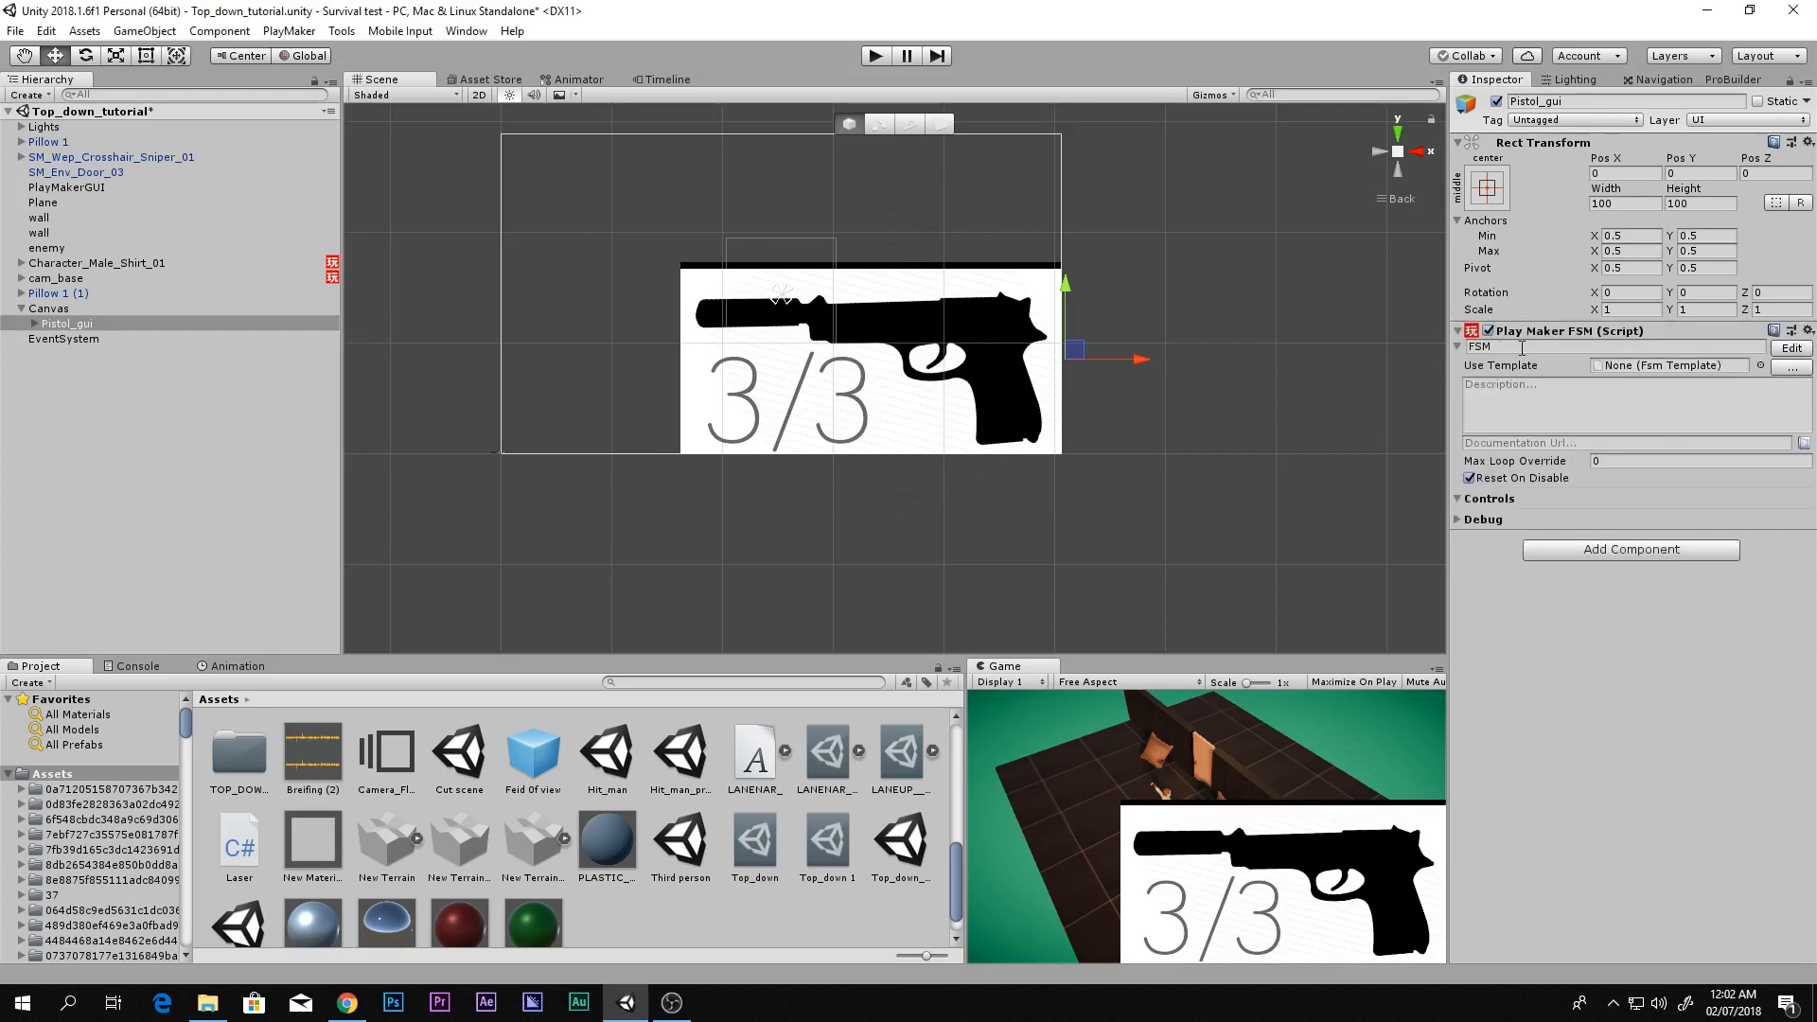
pyautogui.click(1799, 348)
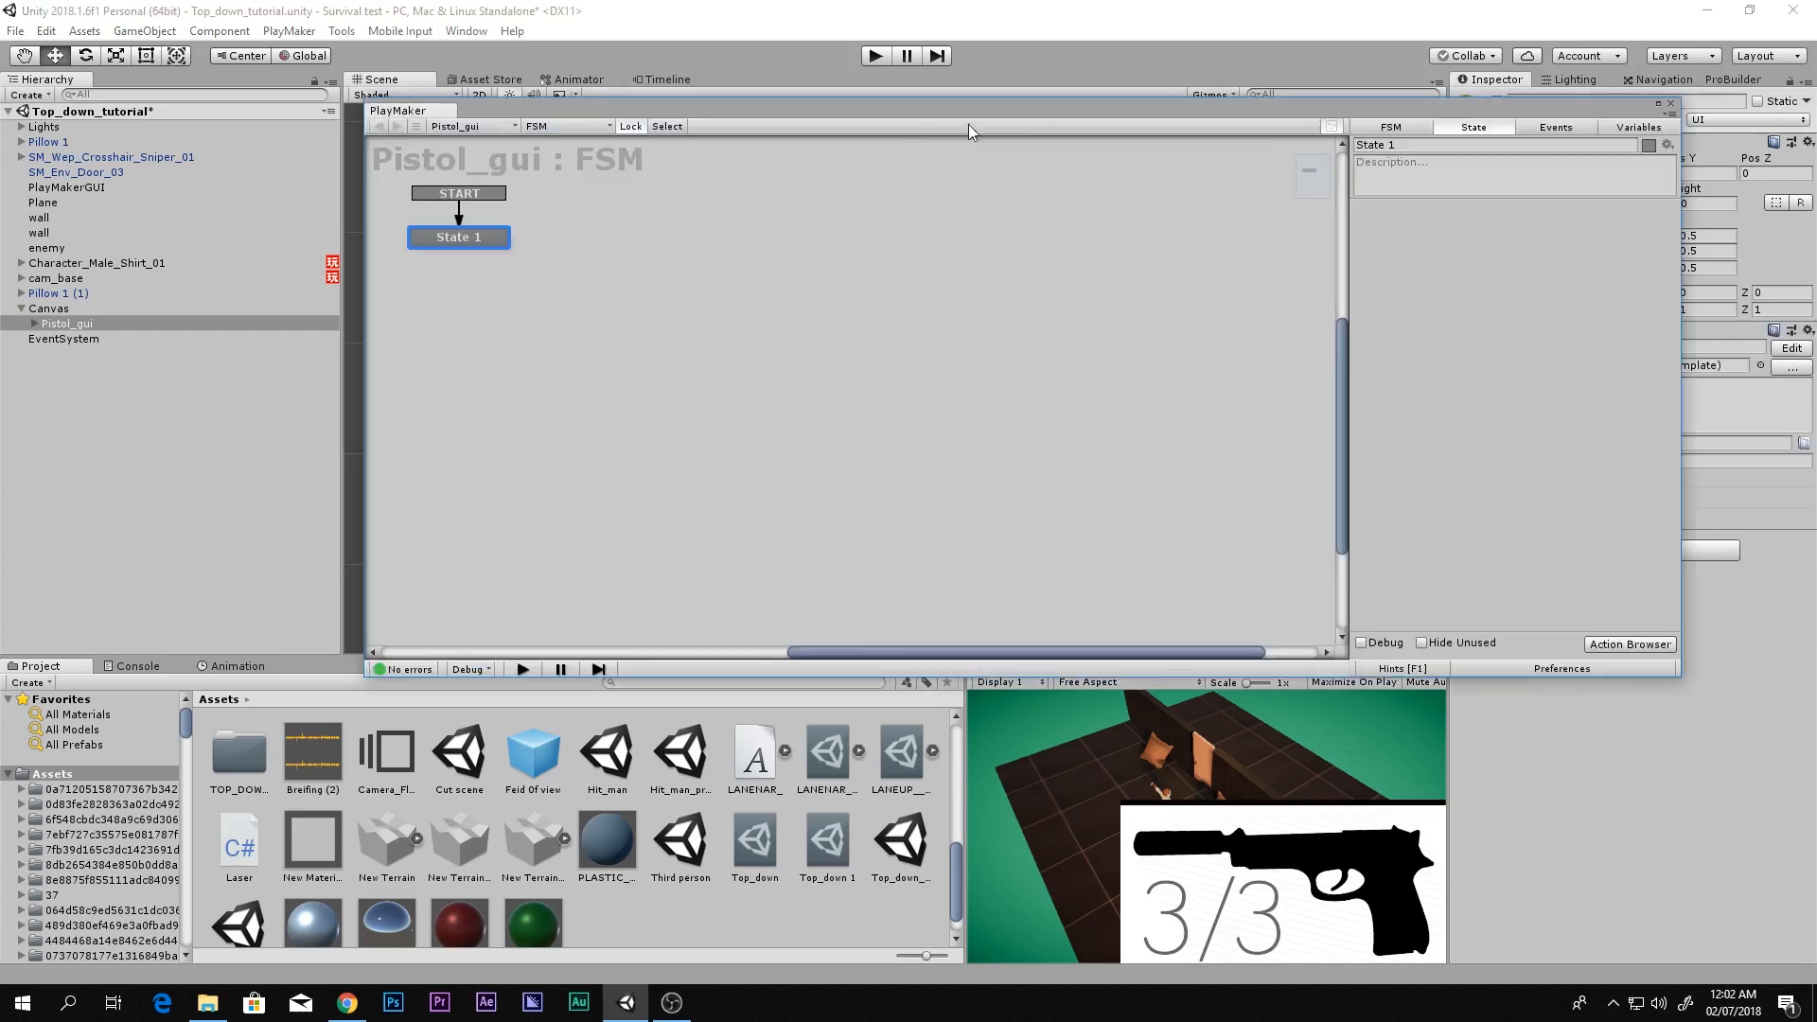
pyautogui.moveTo(1018, 139); pyautogui.dragTo(808, 393)
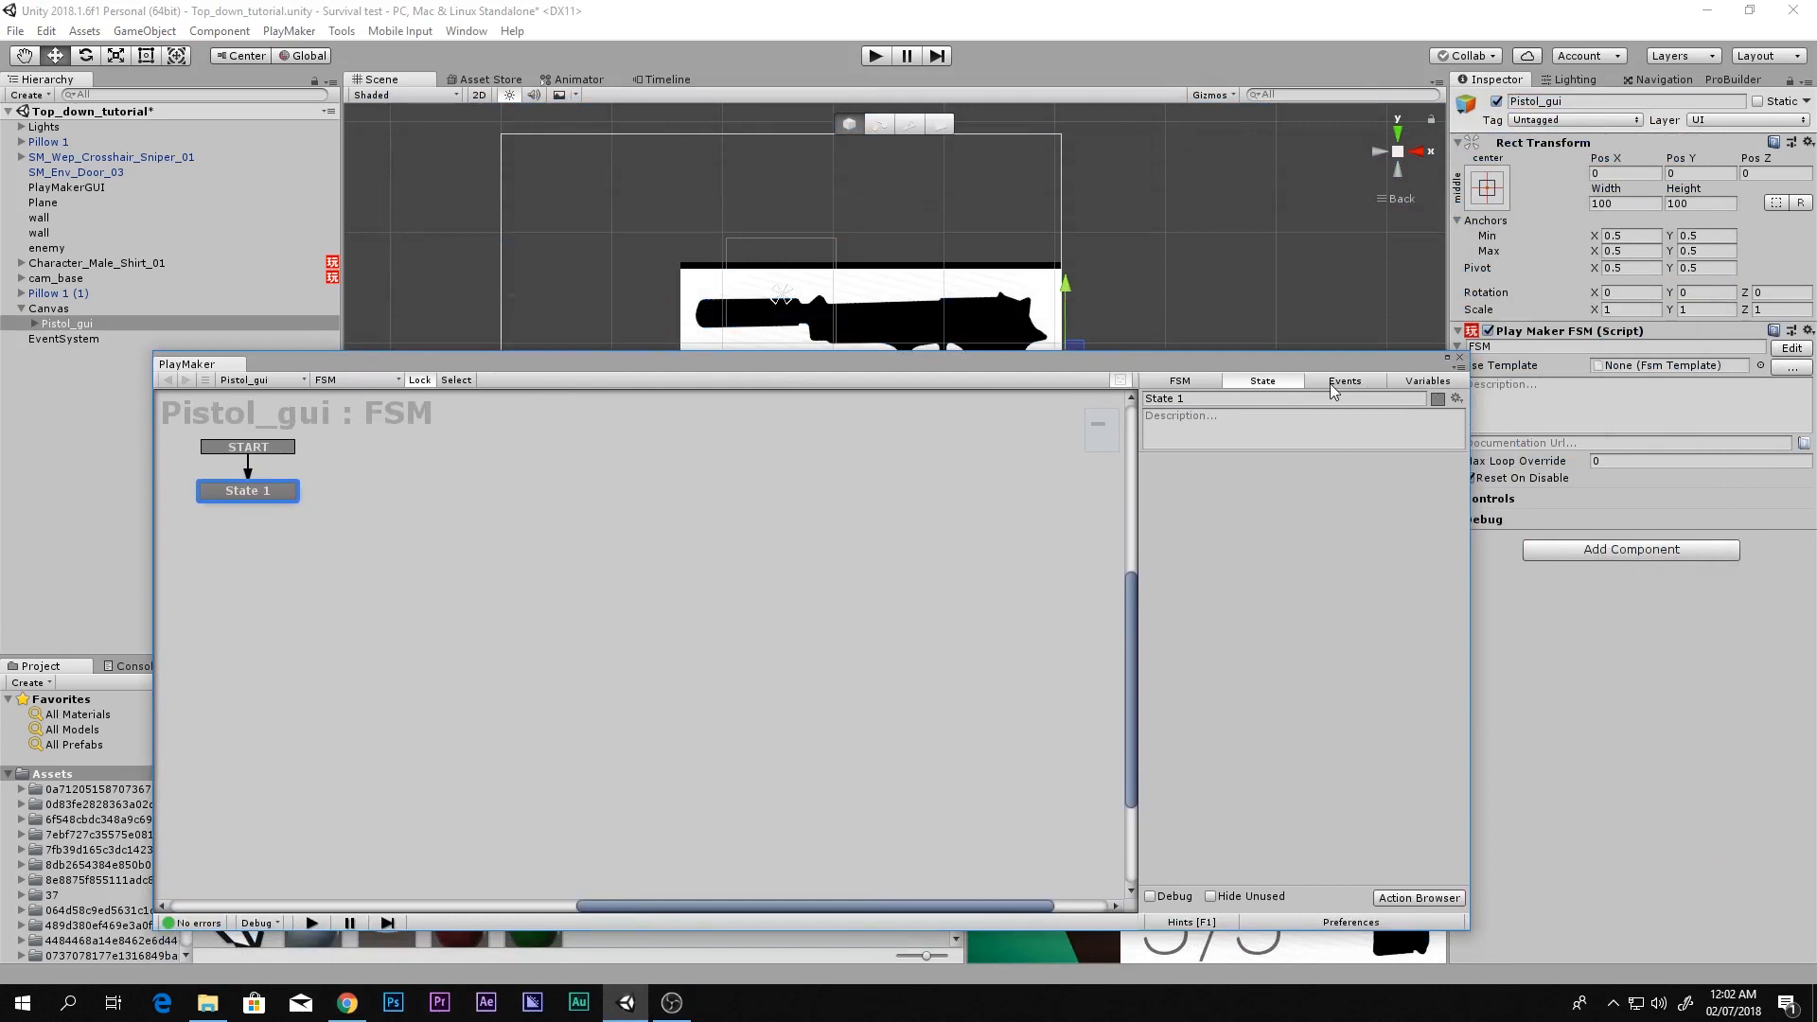
pyautogui.moveTo(1331, 383); pyautogui.dragTo(1293, 315)
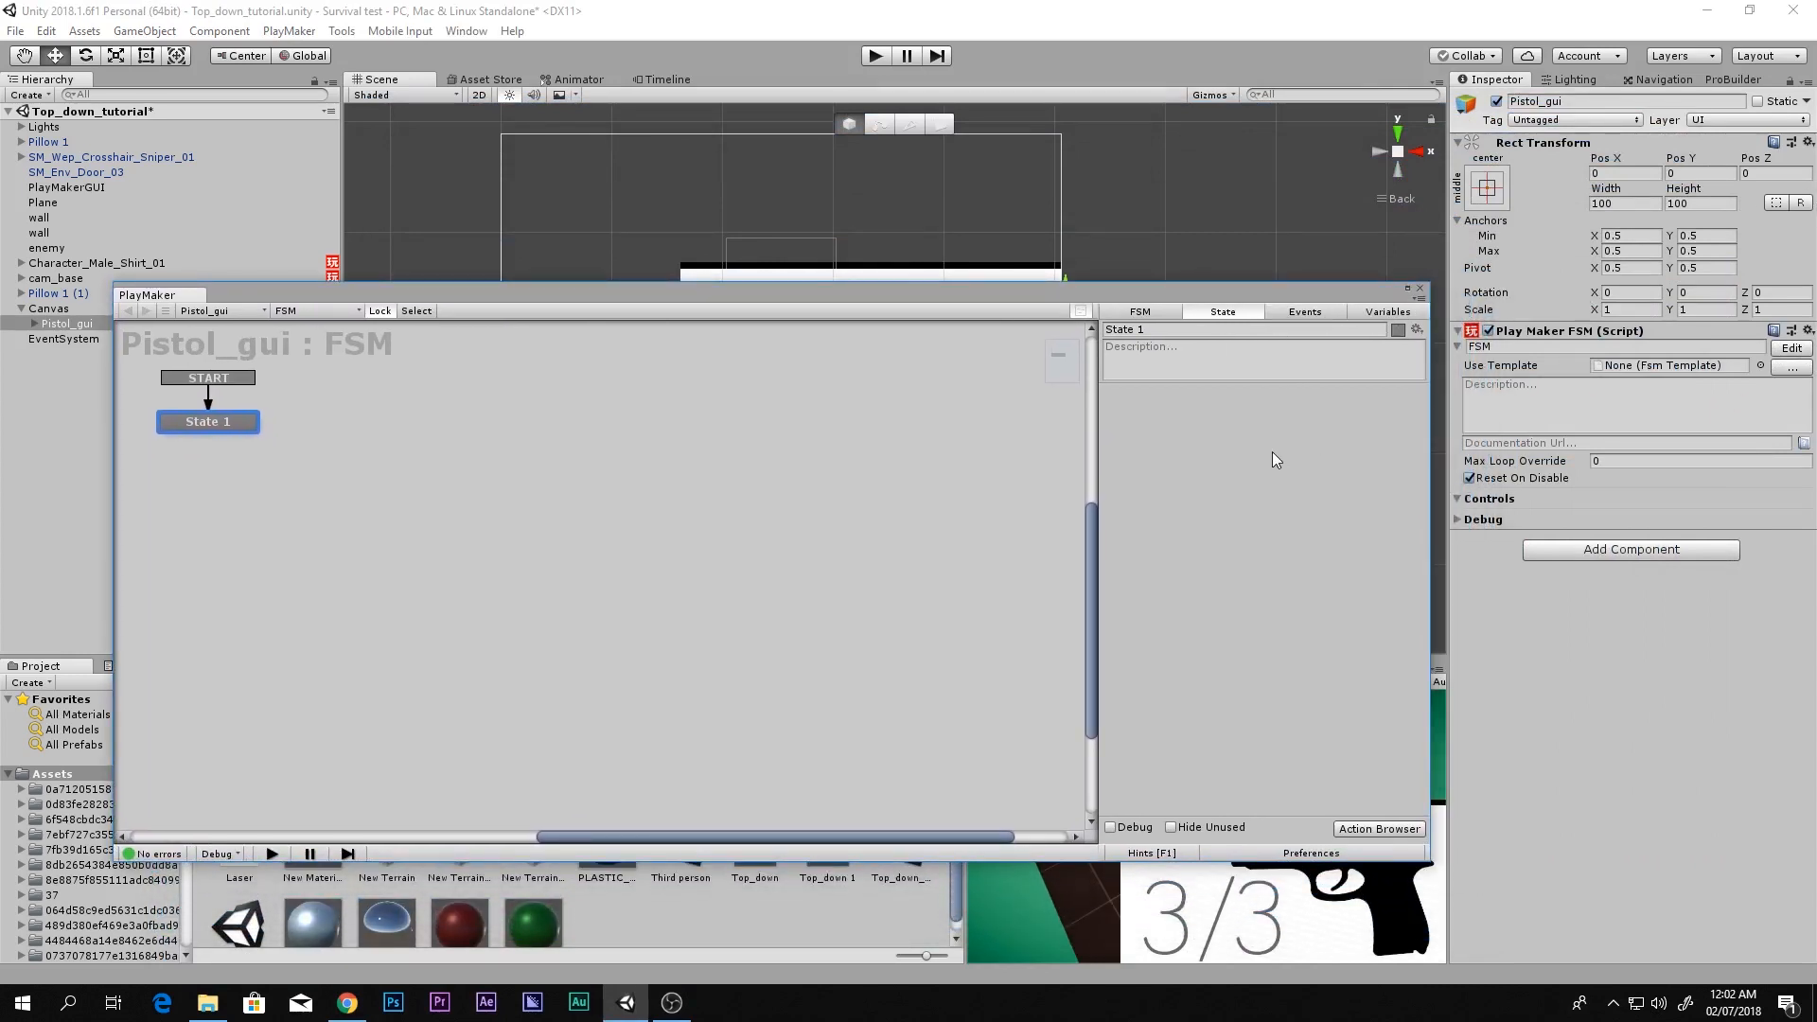
# Create a Float variable named flaot in the Pistol_gui FSM
pyautogui.click(1382, 315)
pyautogui.click(1221, 785)
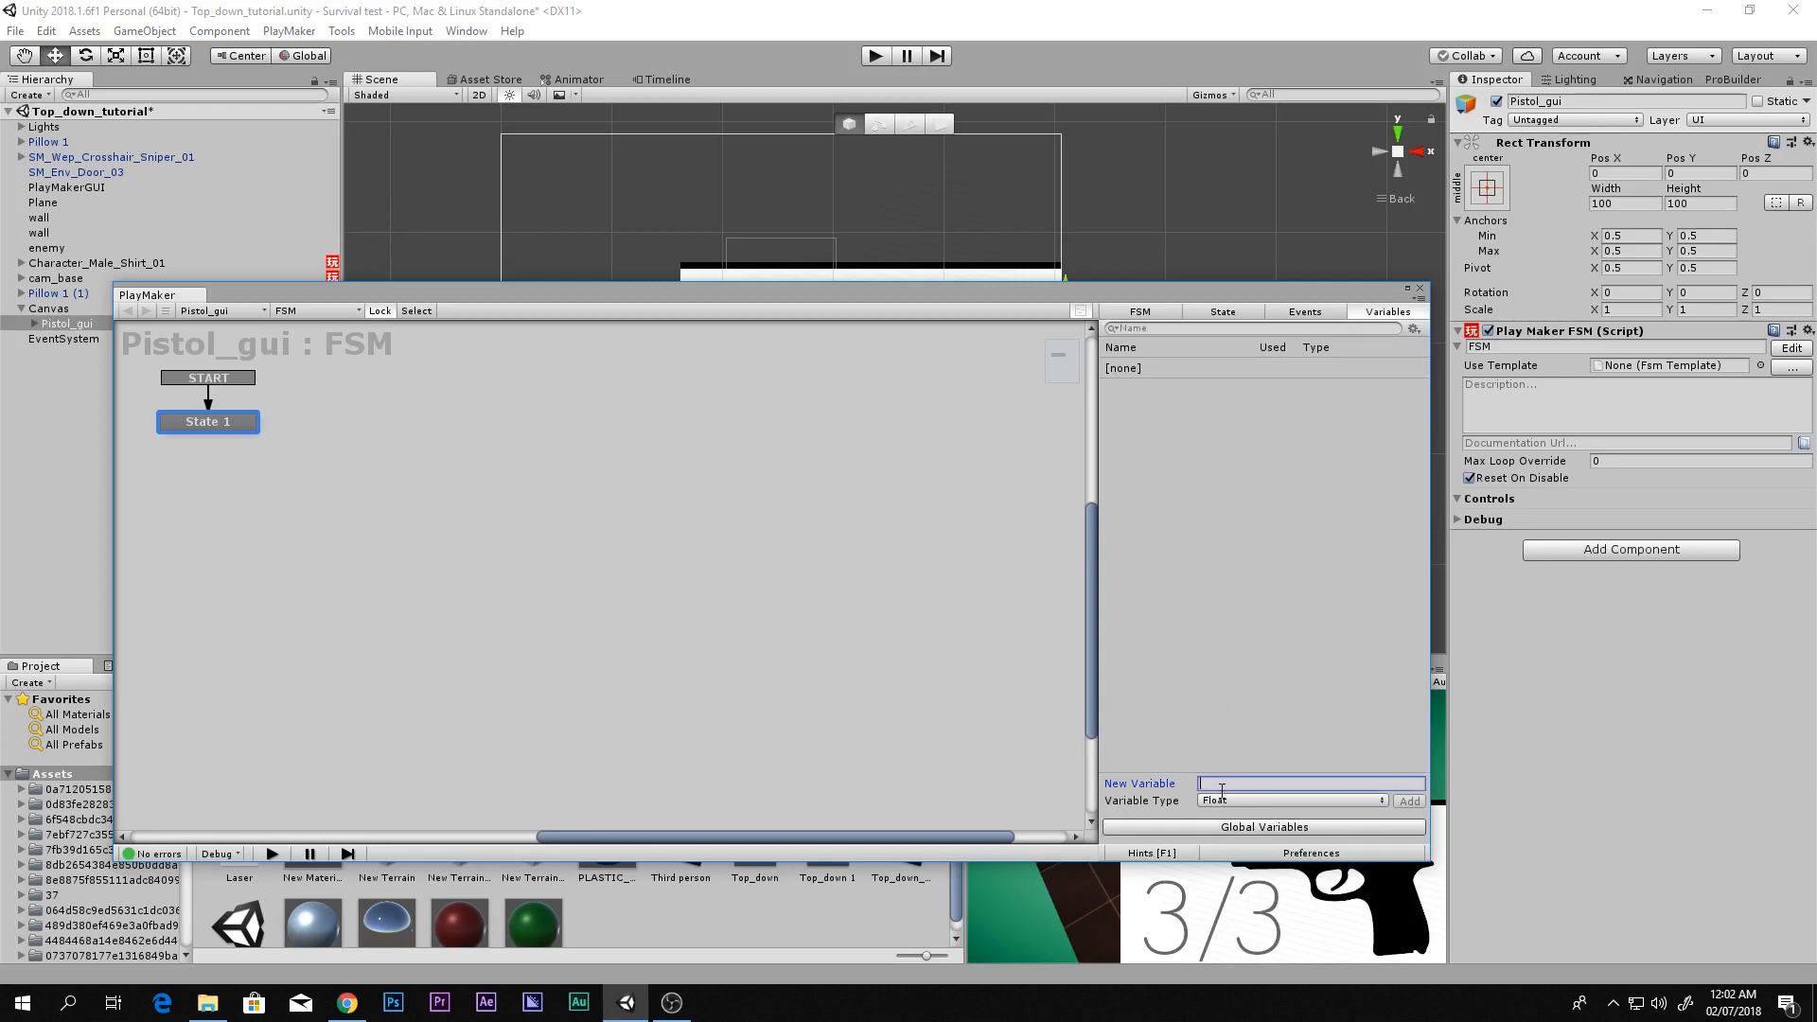
pyautogui.write('flaot')
pyautogui.press('Return')
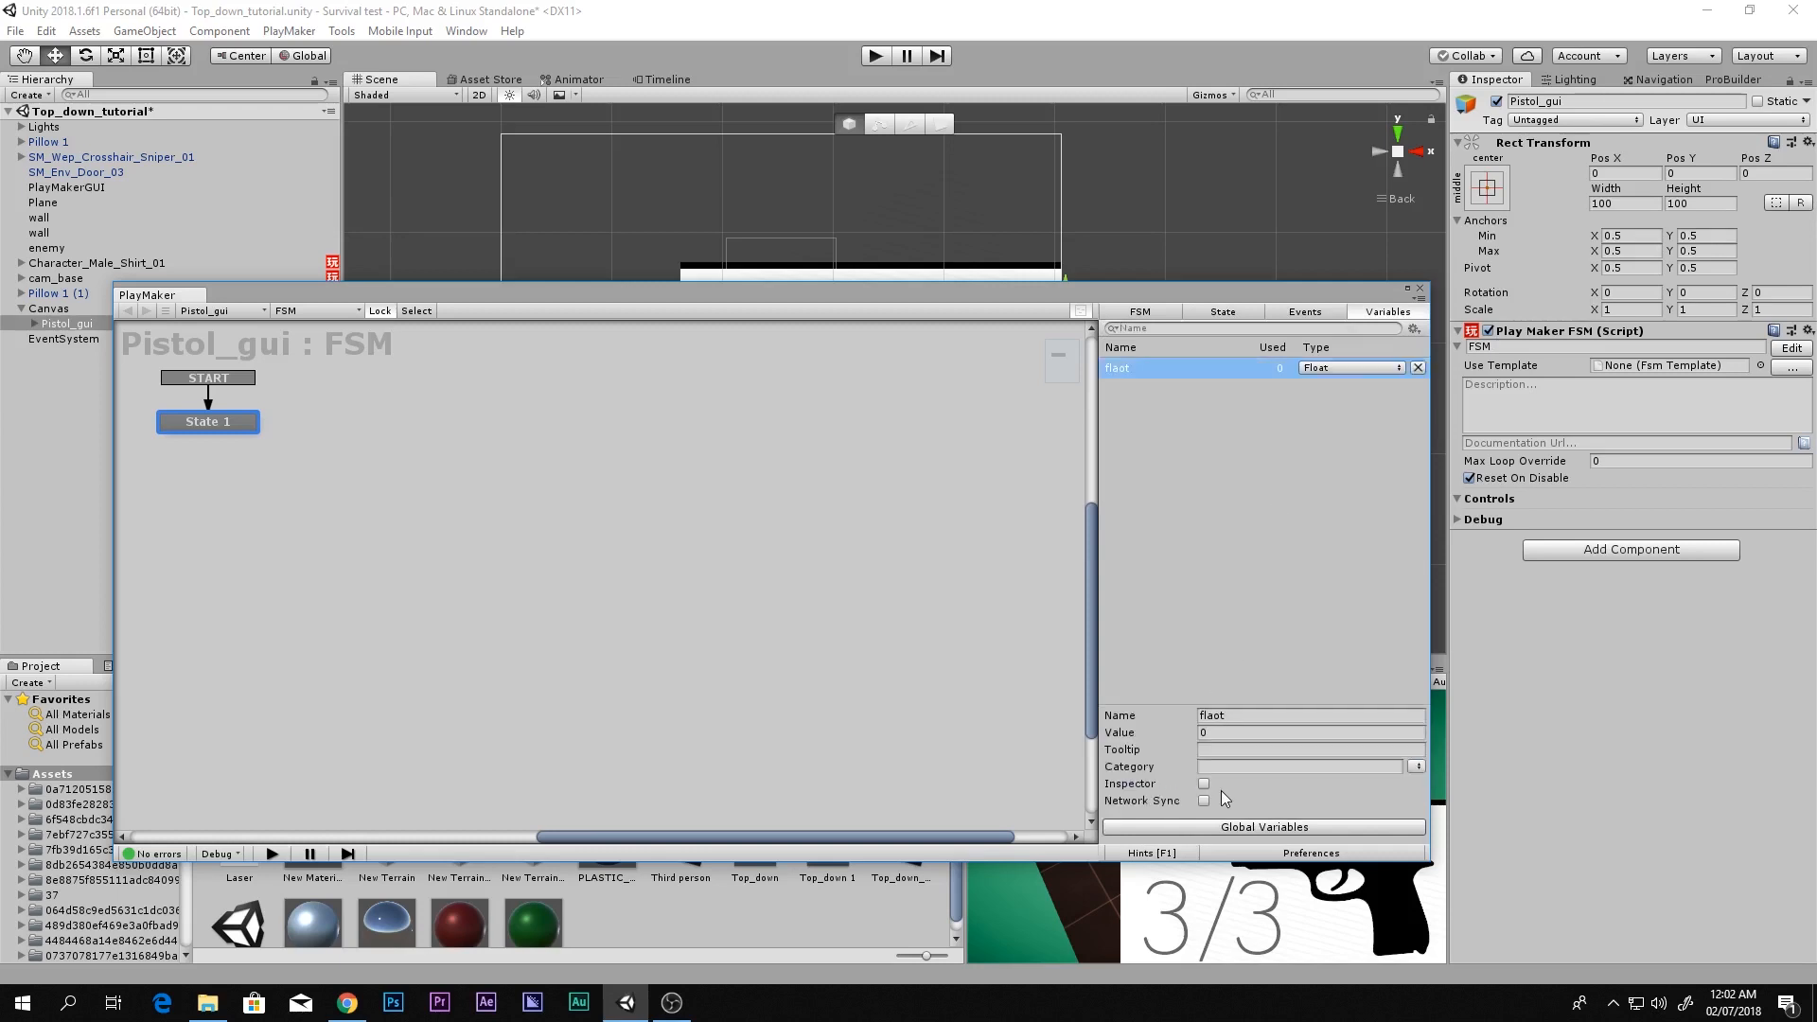
pyautogui.click(1227, 681)
# Create an Int variable named Int in the Pistol_gui FSM
pyautogui.click(1226, 800)
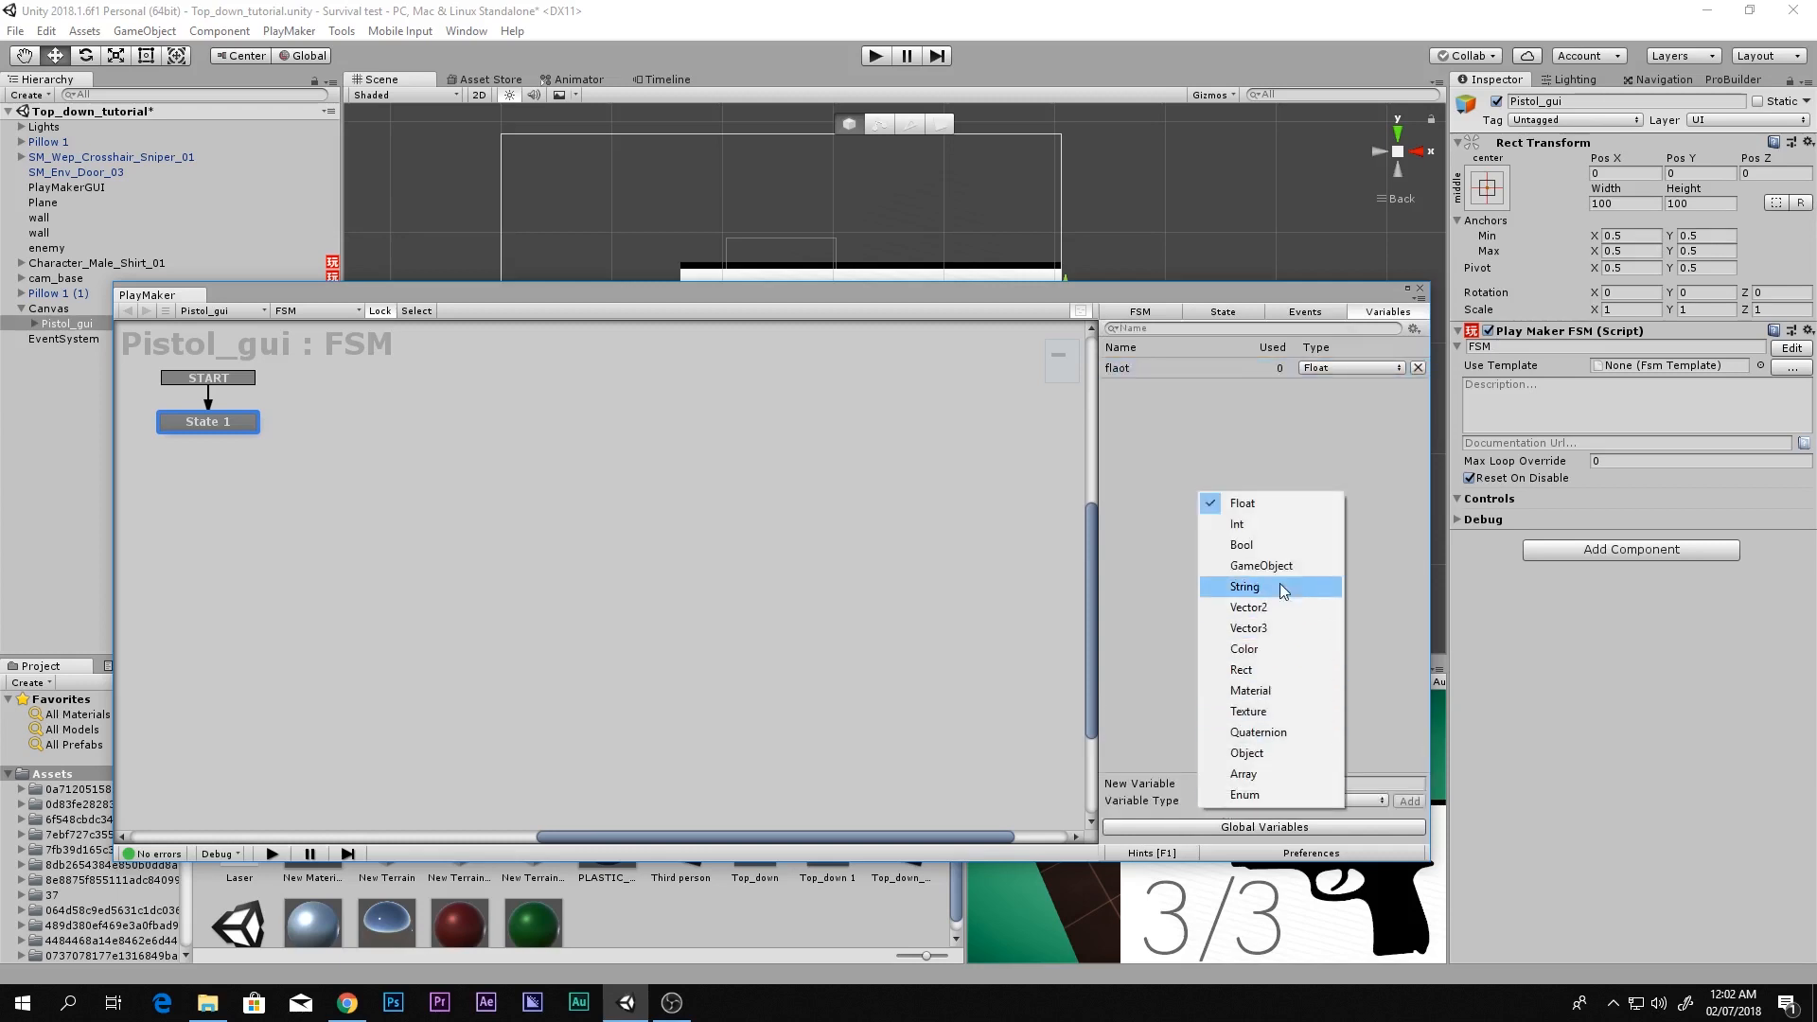
pyautogui.click(1261, 529)
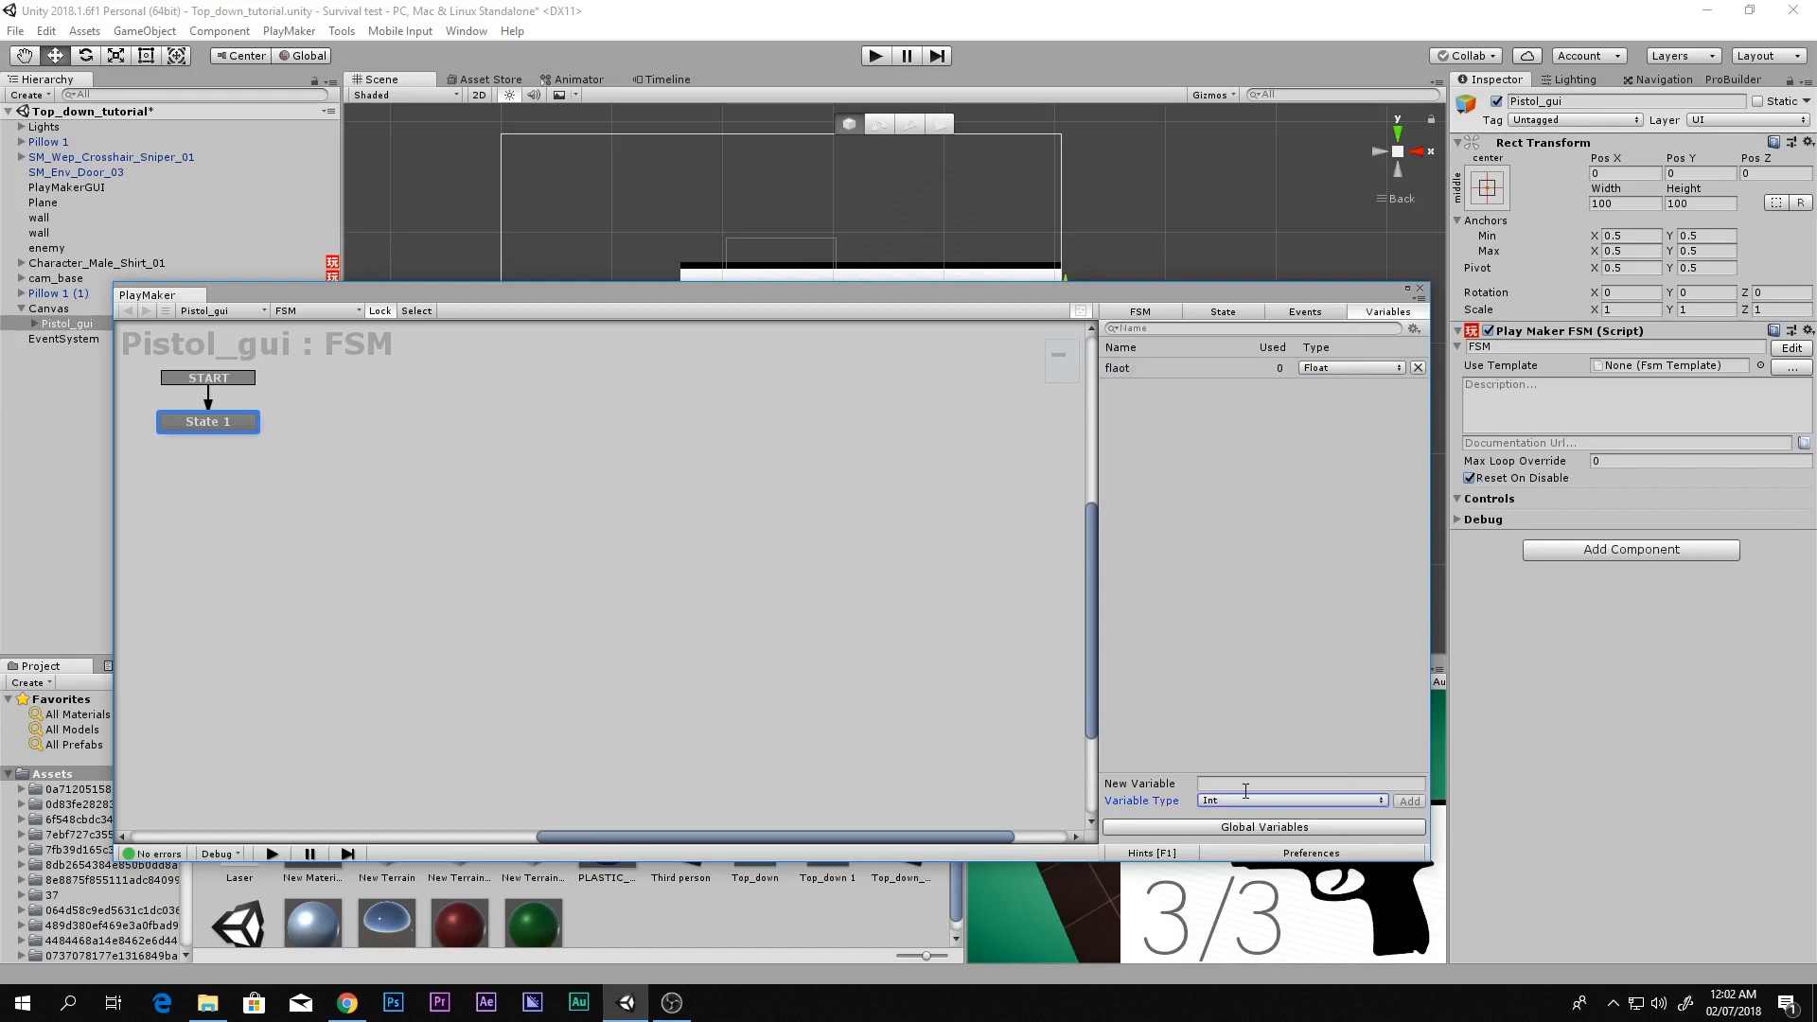
pyautogui.click(1246, 800)
pyautogui.click(1250, 793)
pyautogui.click(1242, 800)
pyautogui.click(1238, 502)
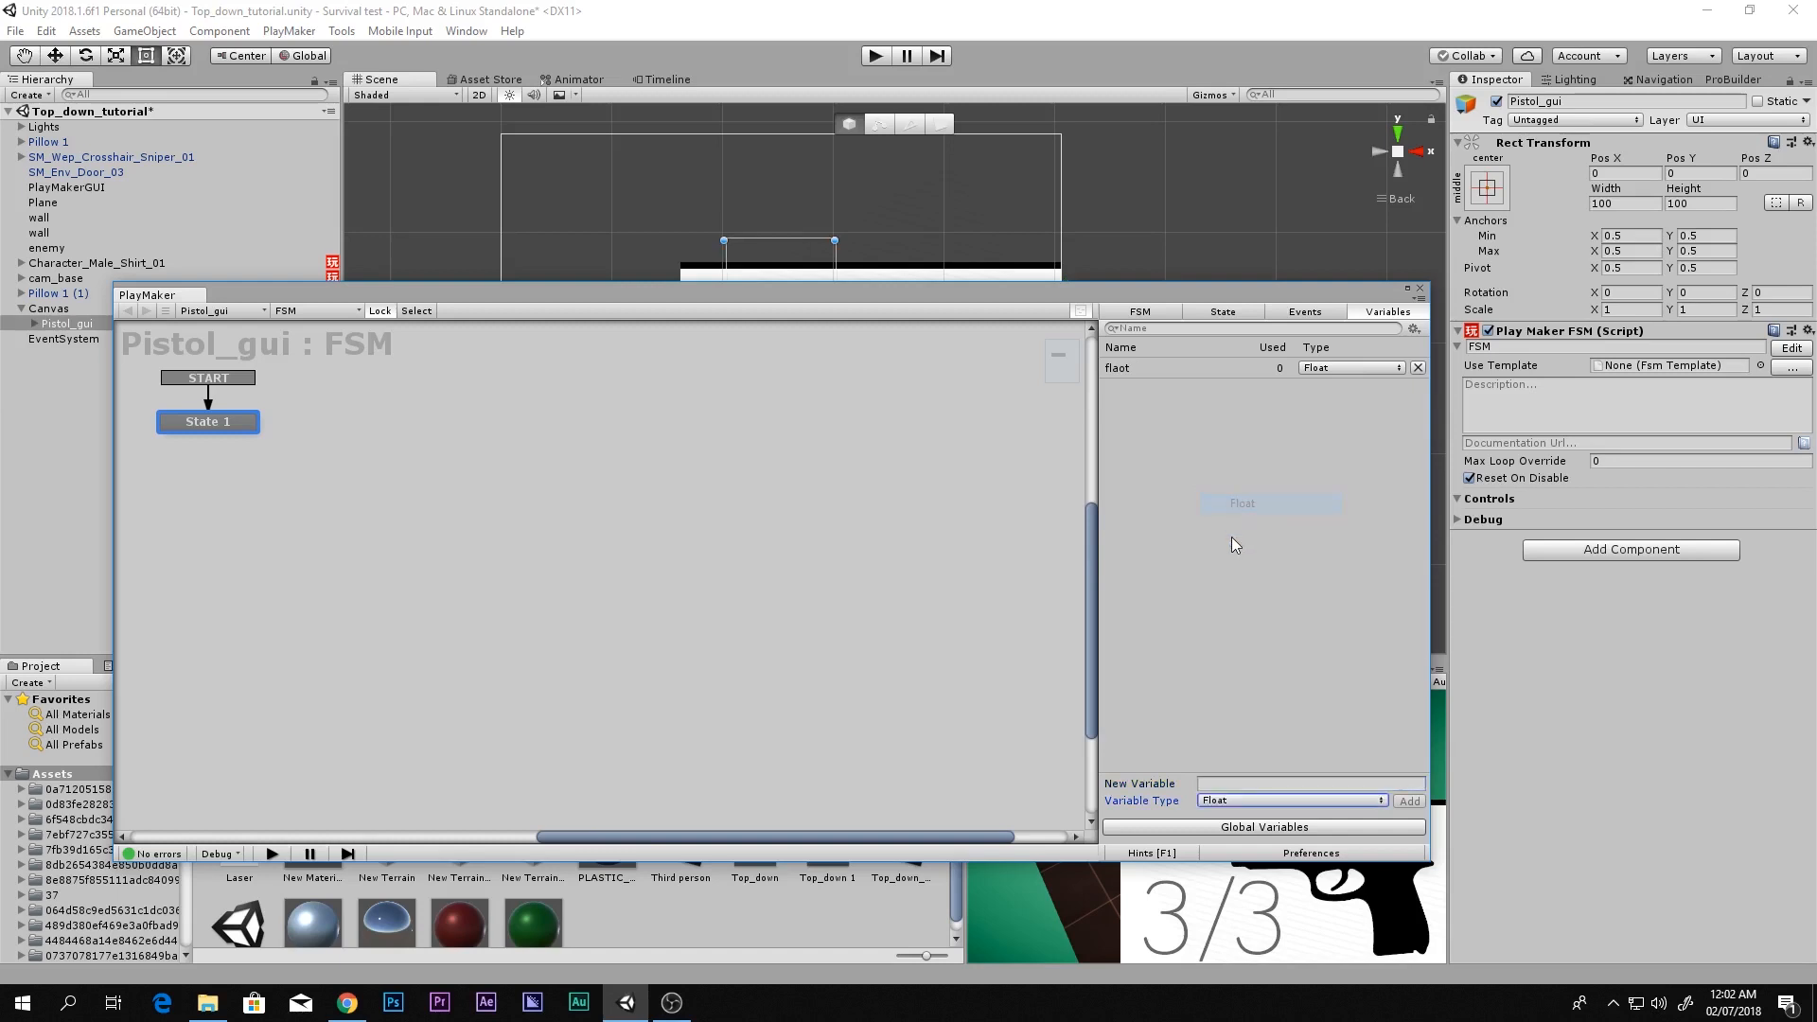
pyautogui.click(1251, 801)
pyautogui.click(1240, 526)
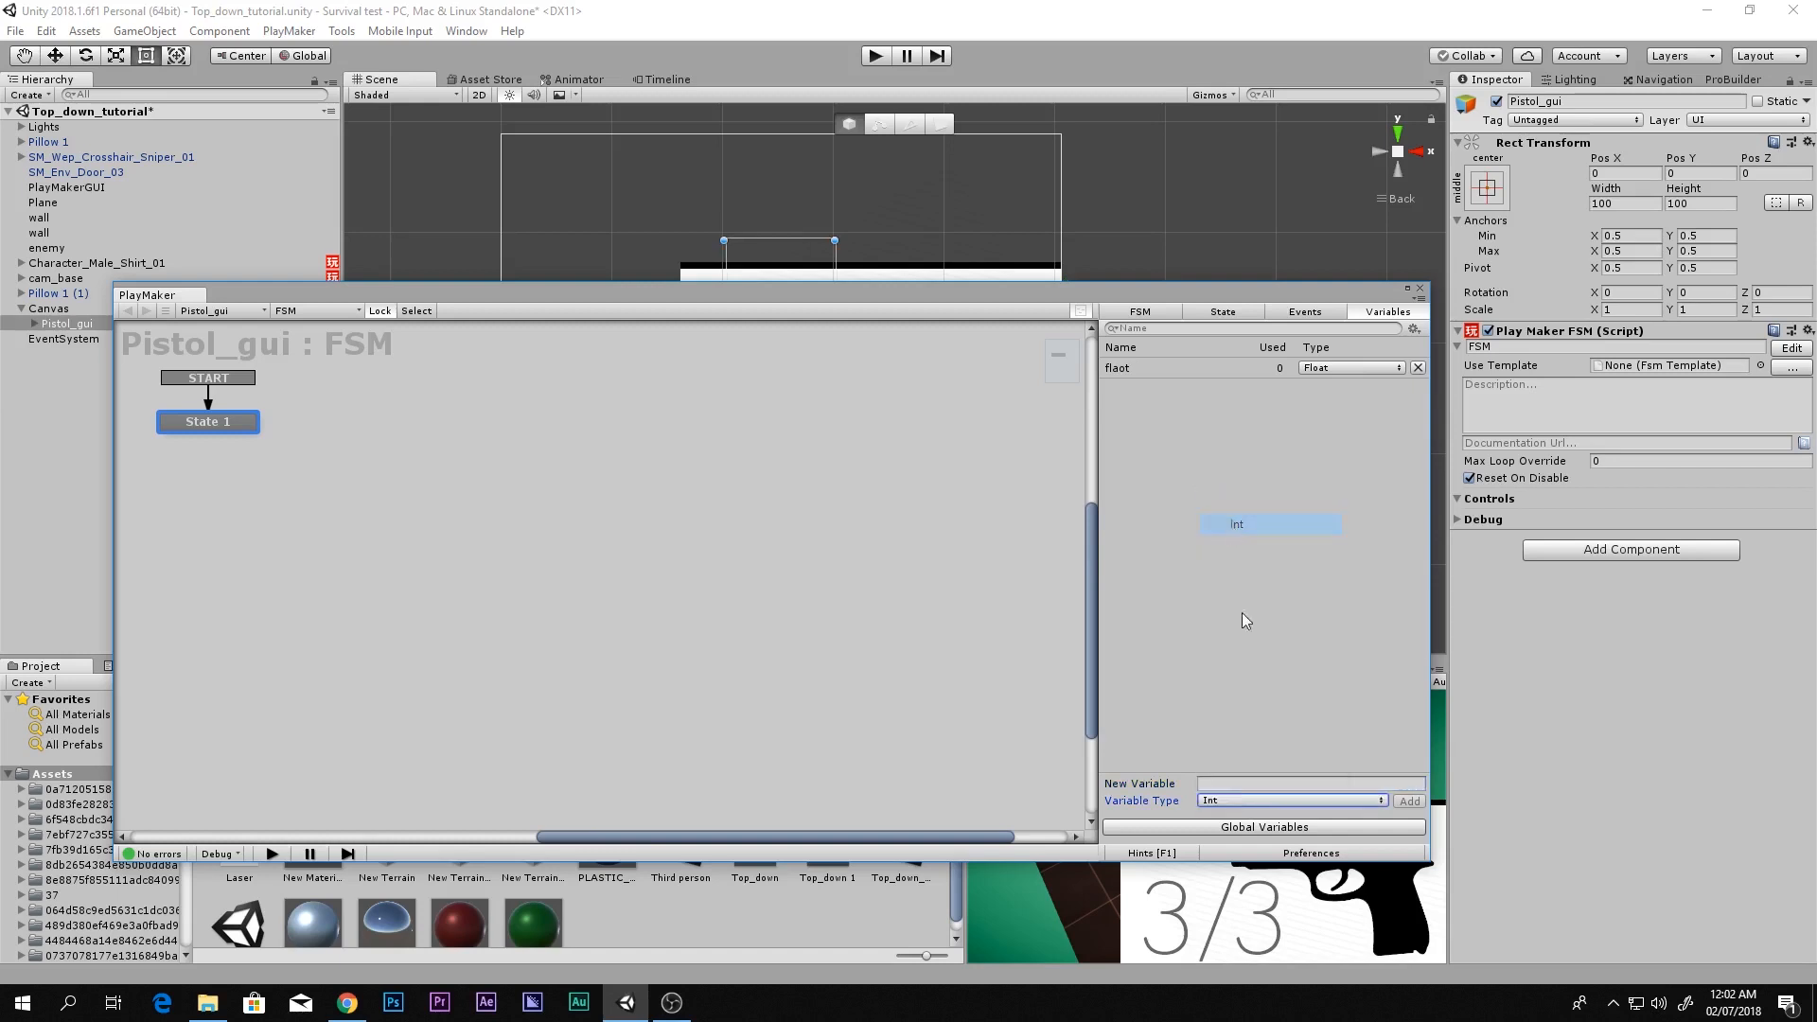
pyautogui.click(1225, 785)
pyautogui.write('Int')
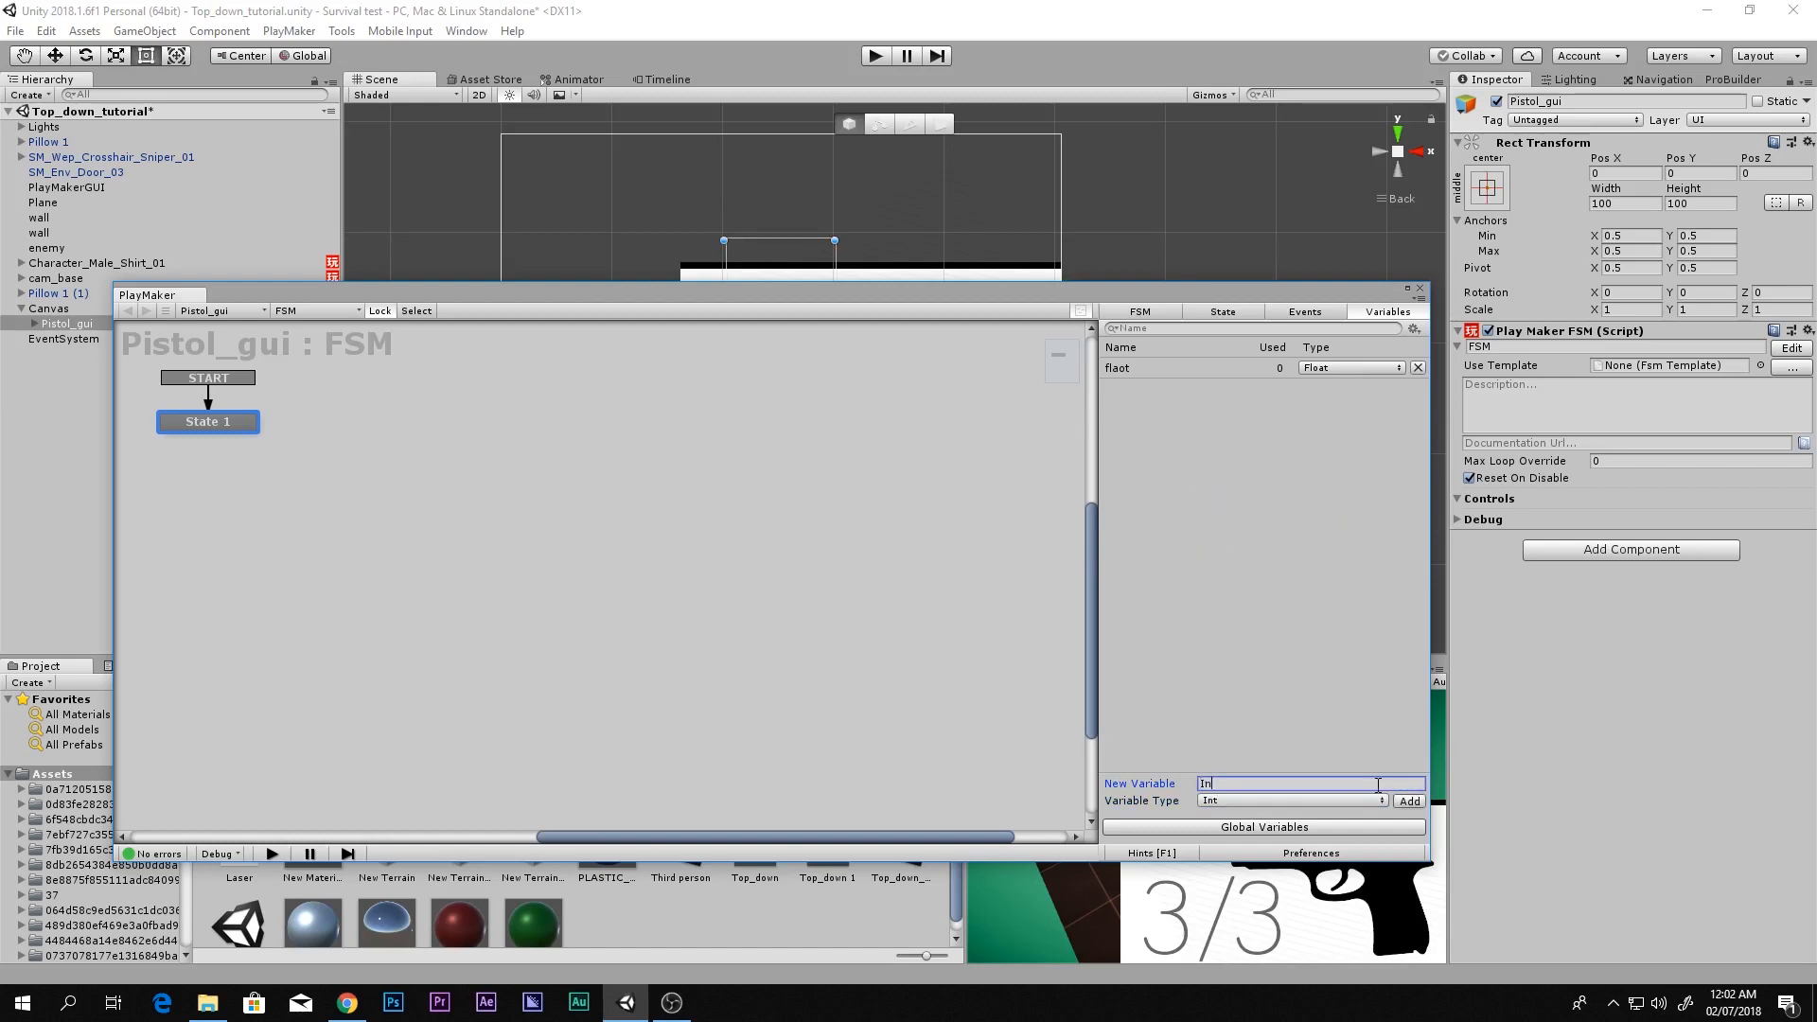
pyautogui.press('Return')
pyautogui.click(1297, 648)
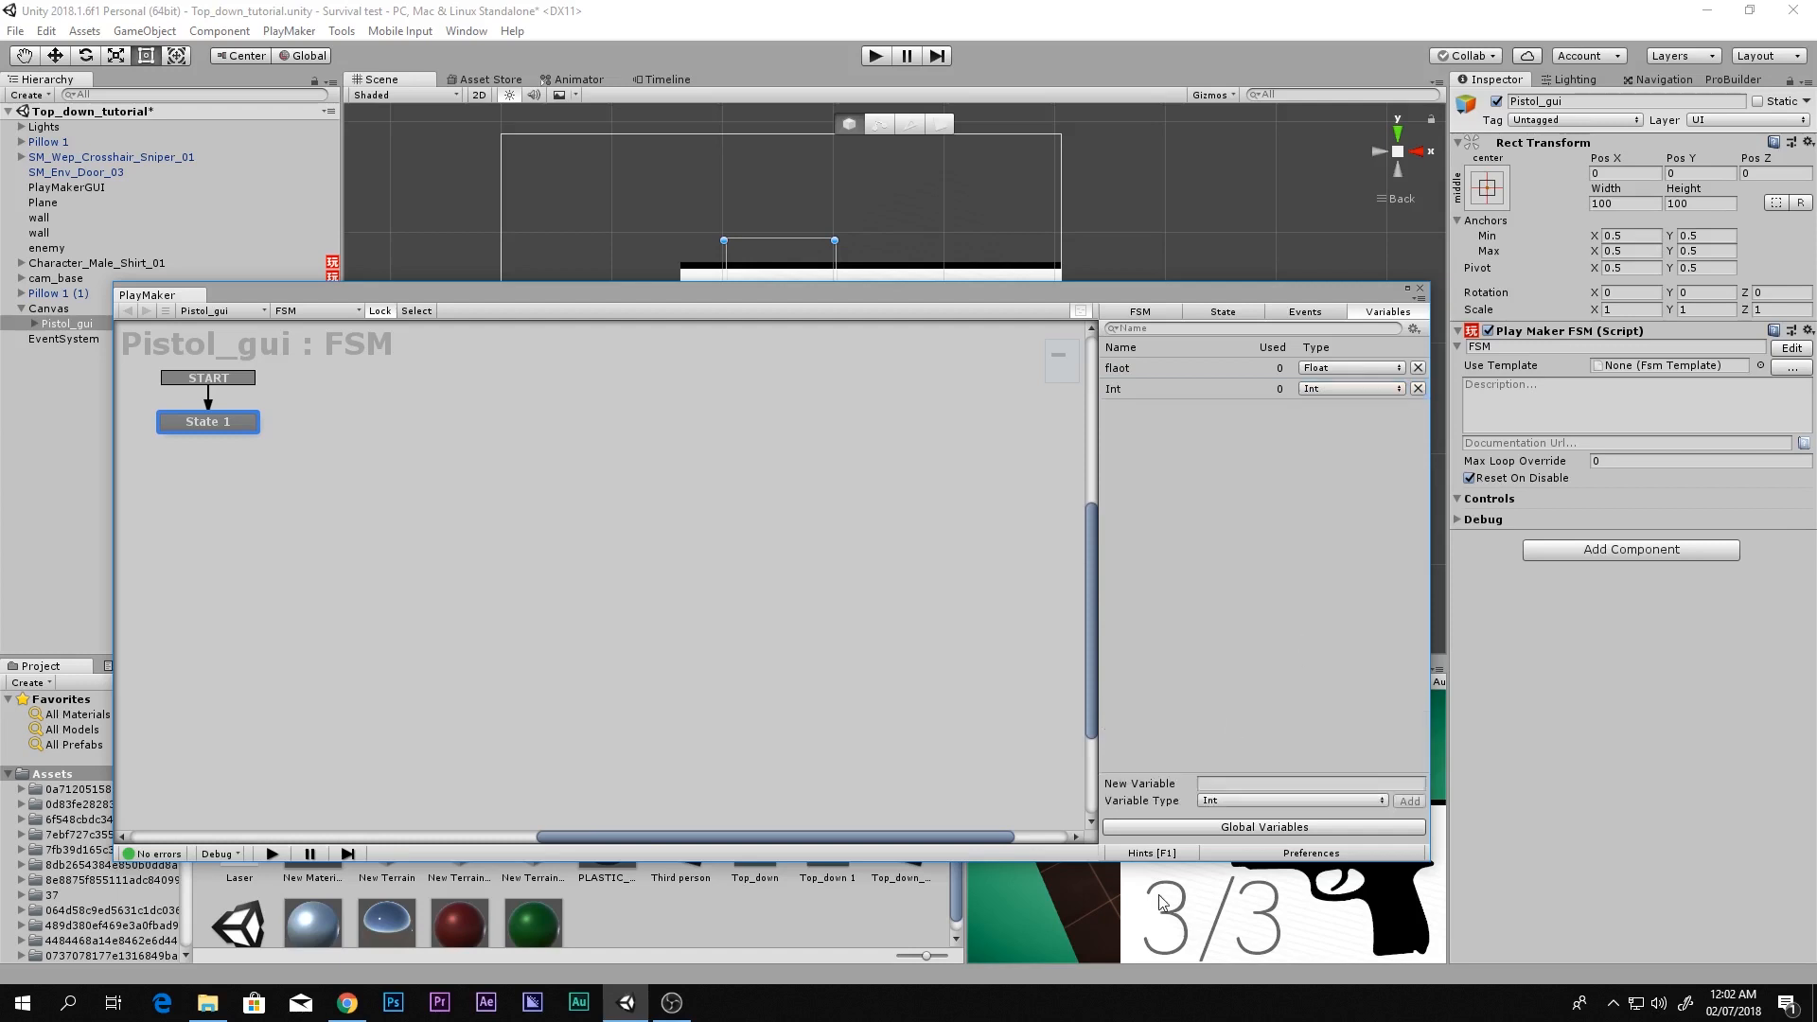
# Create a String variable named String in the Pistol_gui FSM
pyautogui.click(1240, 801)
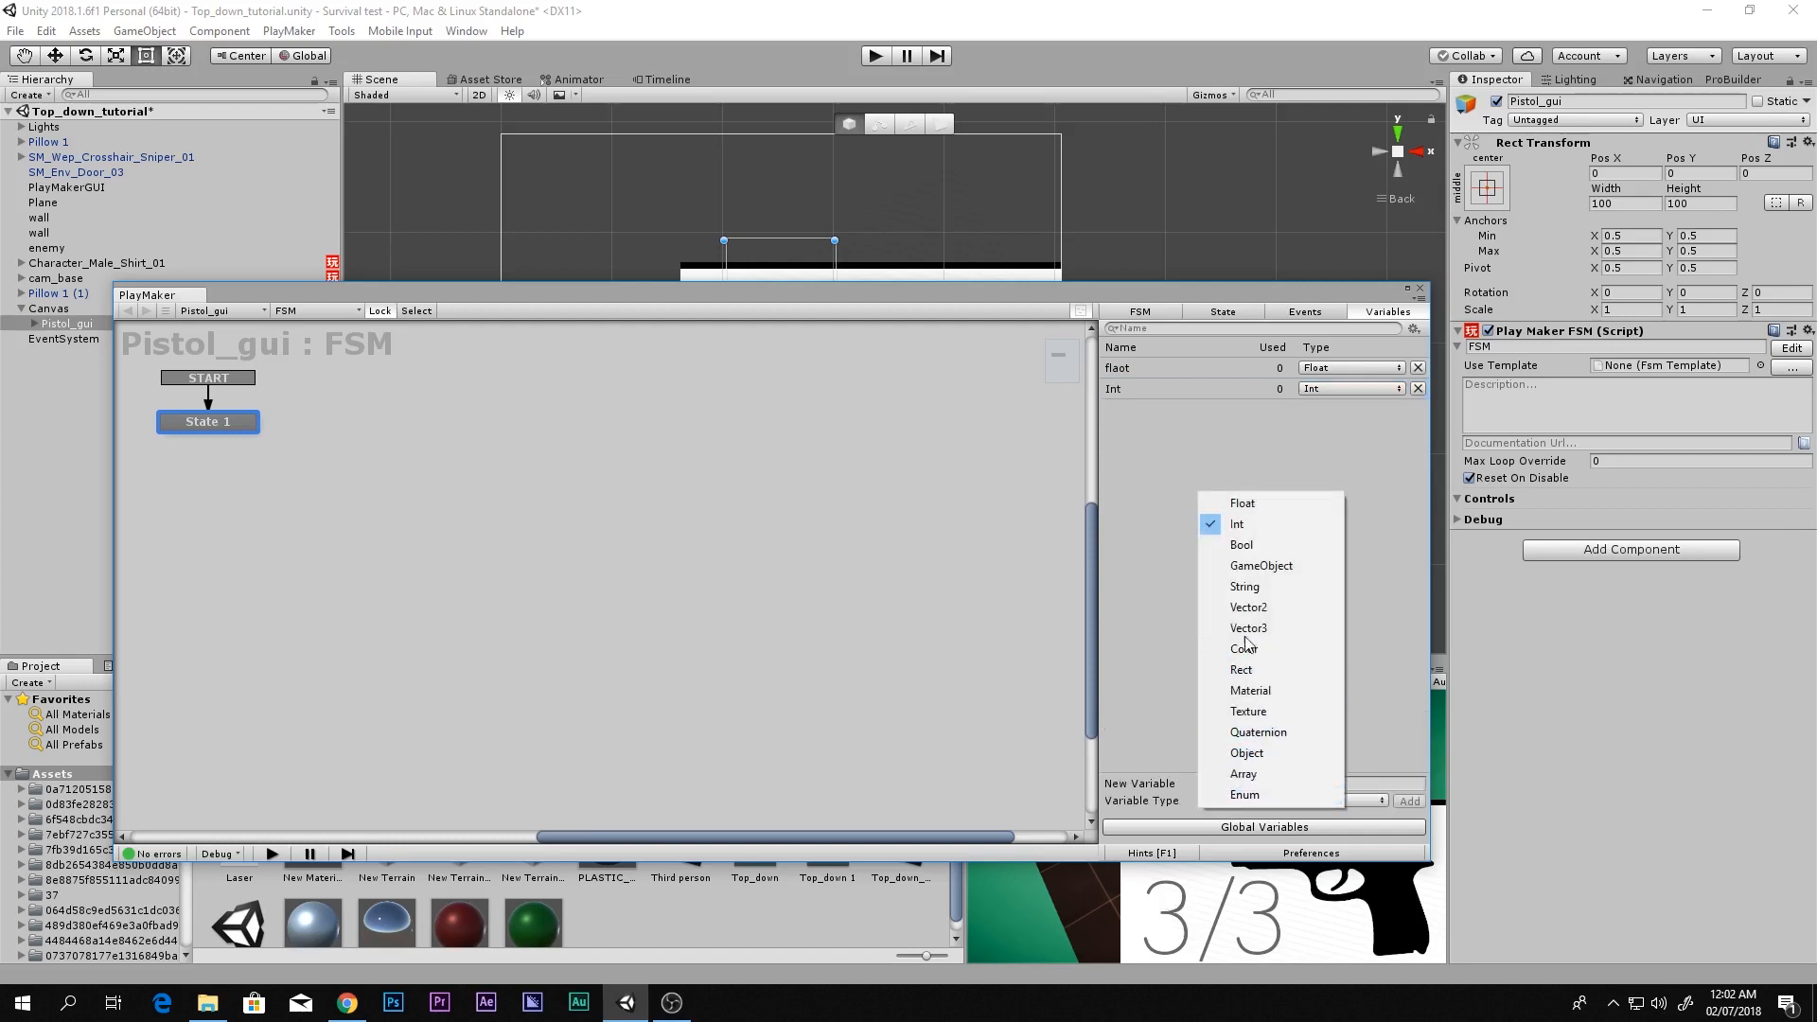
pyautogui.click(1249, 606)
pyautogui.click(1256, 803)
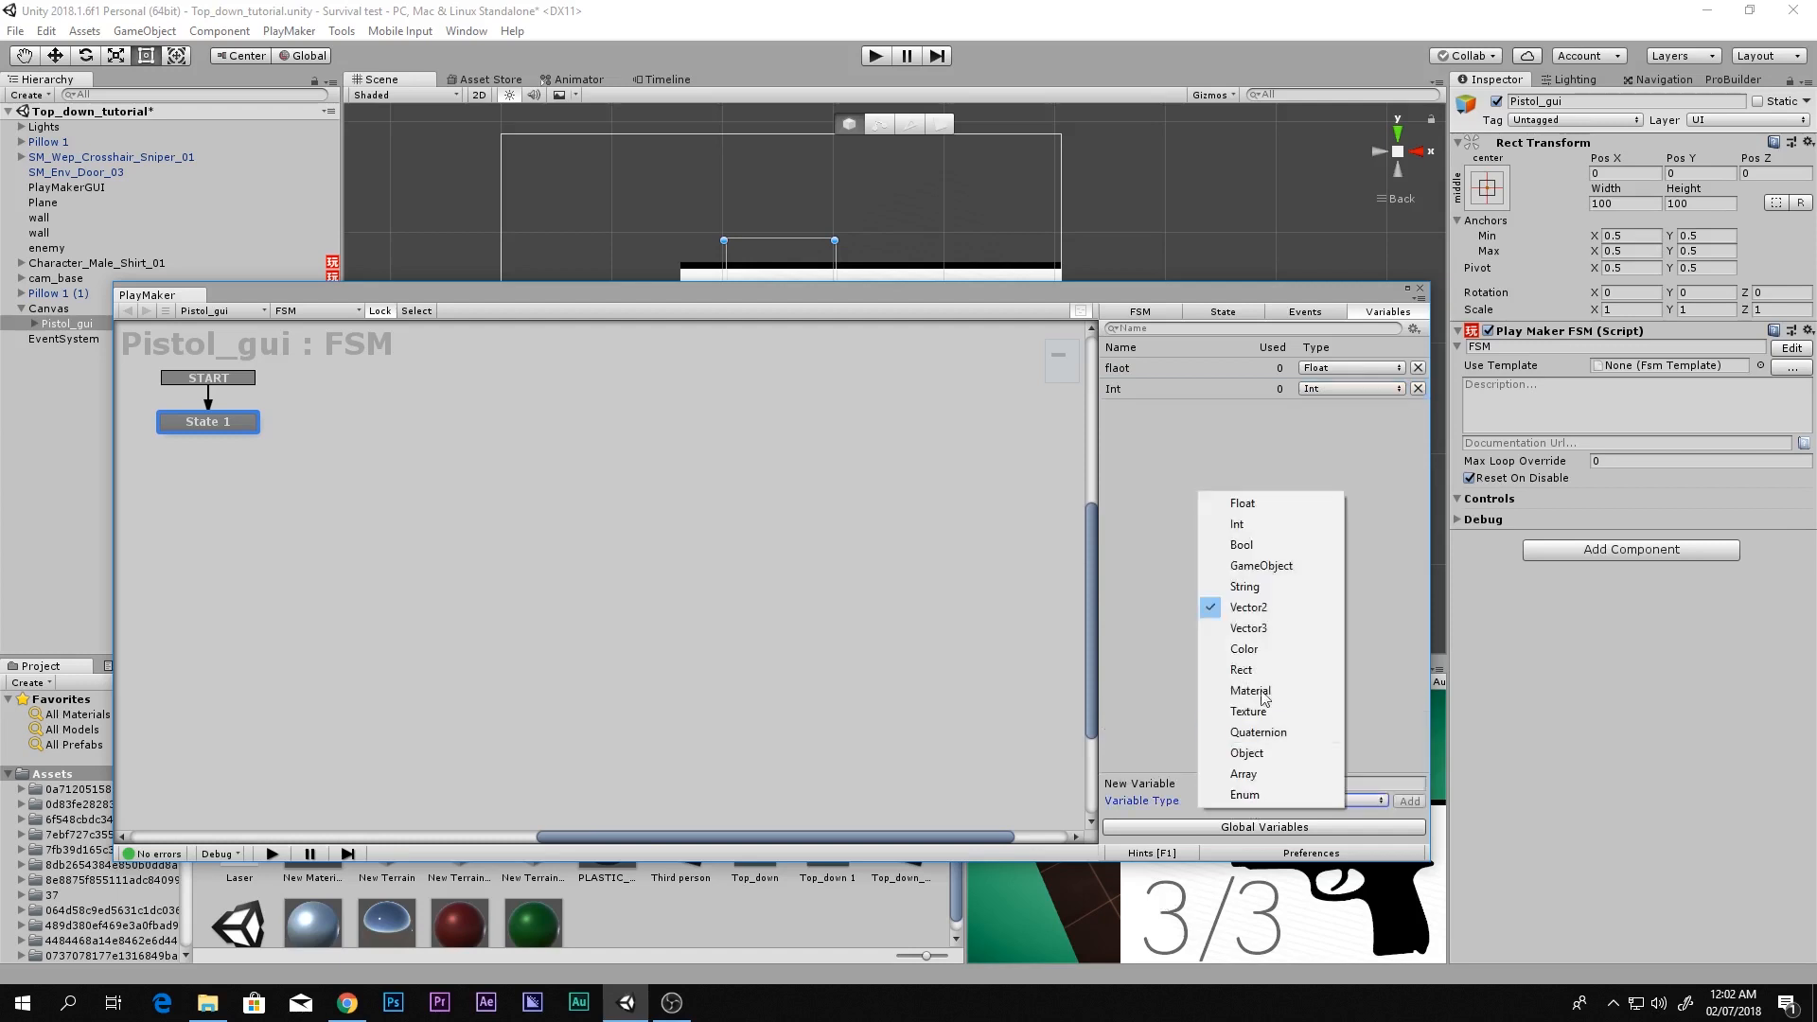
pyautogui.click(1245, 587)
pyautogui.click(1222, 783)
pyautogui.write('St')
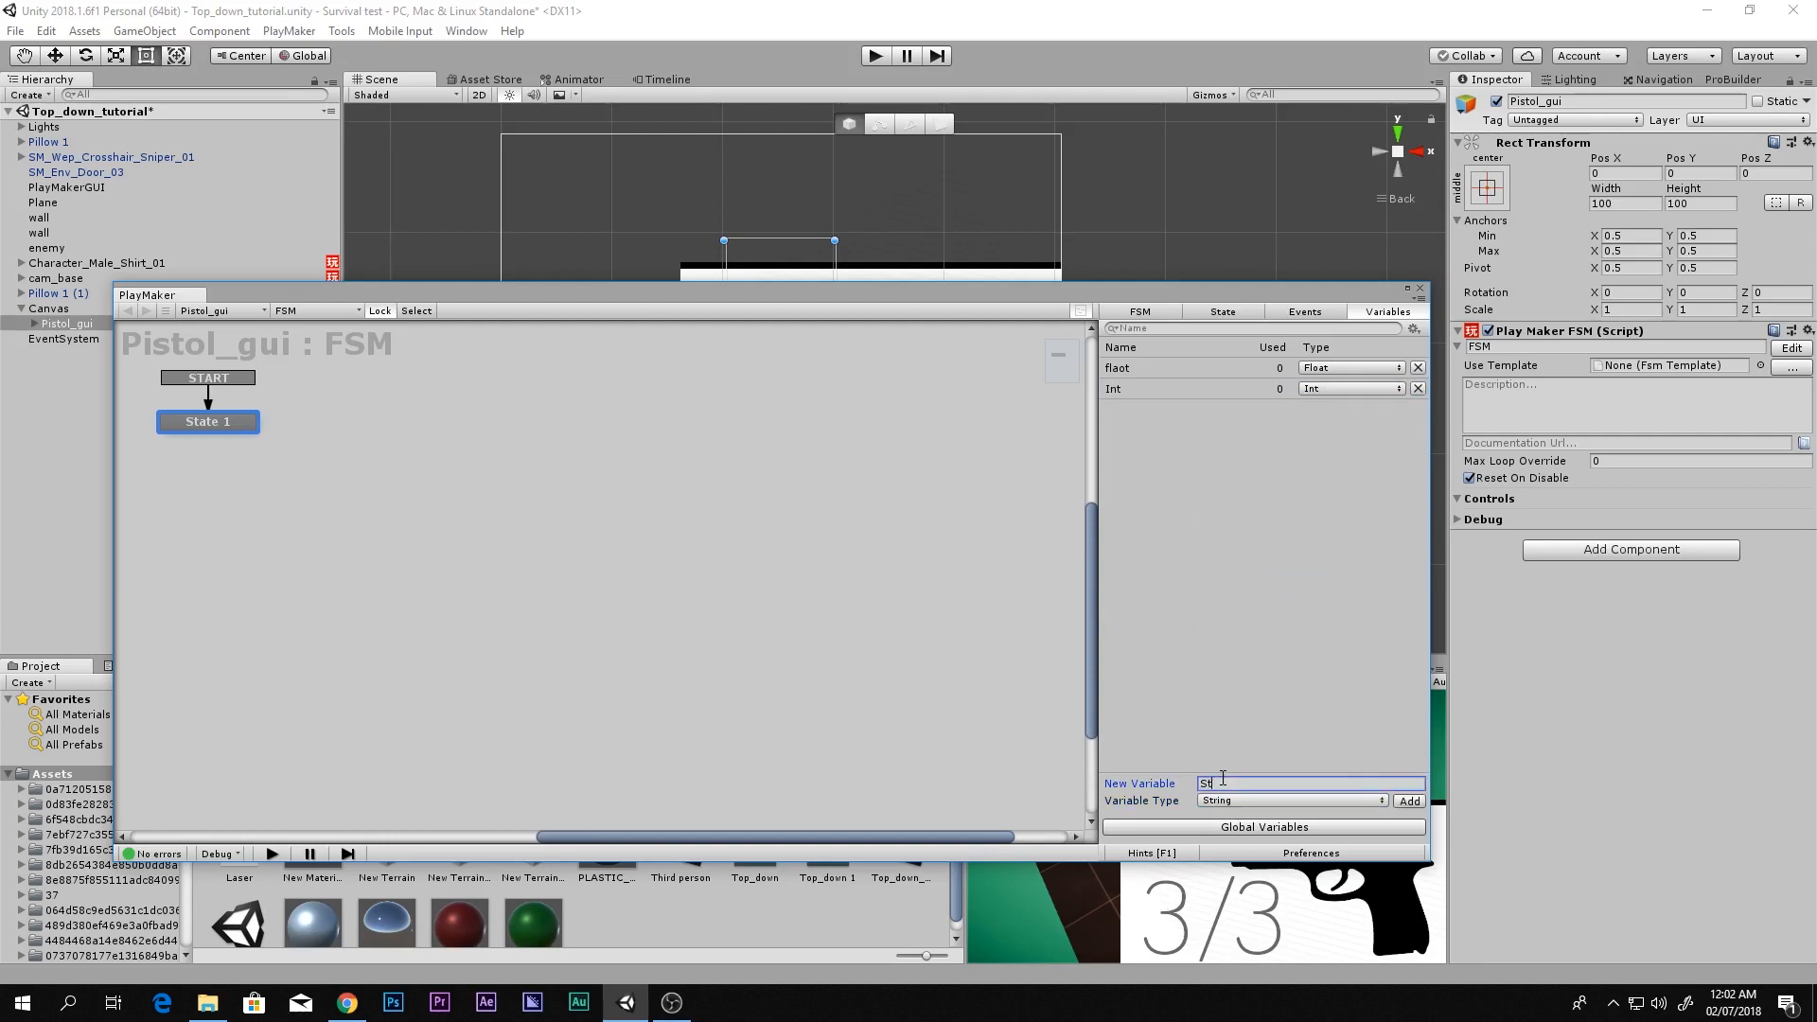
pyautogui.write('ring')
pyautogui.press('Return')
pyautogui.click(1276, 469)
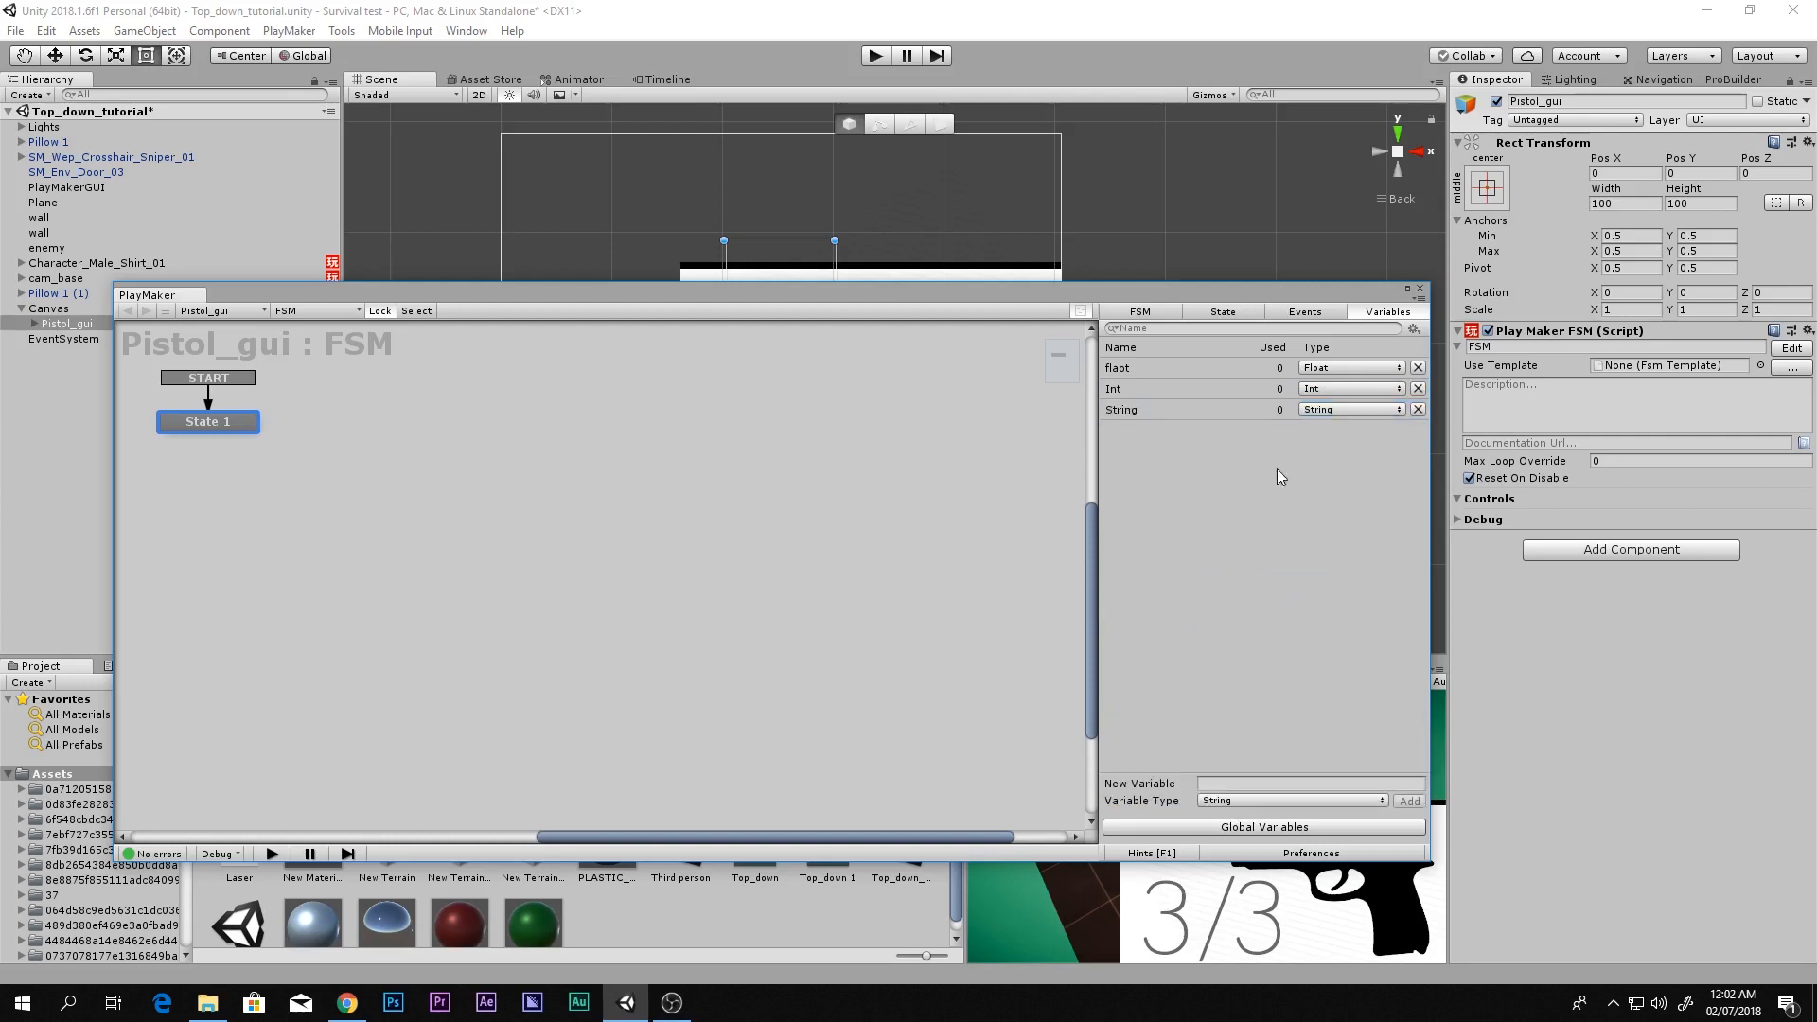
# Add a Get Fsm Float action to State 1 of the Pistol_gui FSM and close the action browser
pyautogui.click(1207, 313)
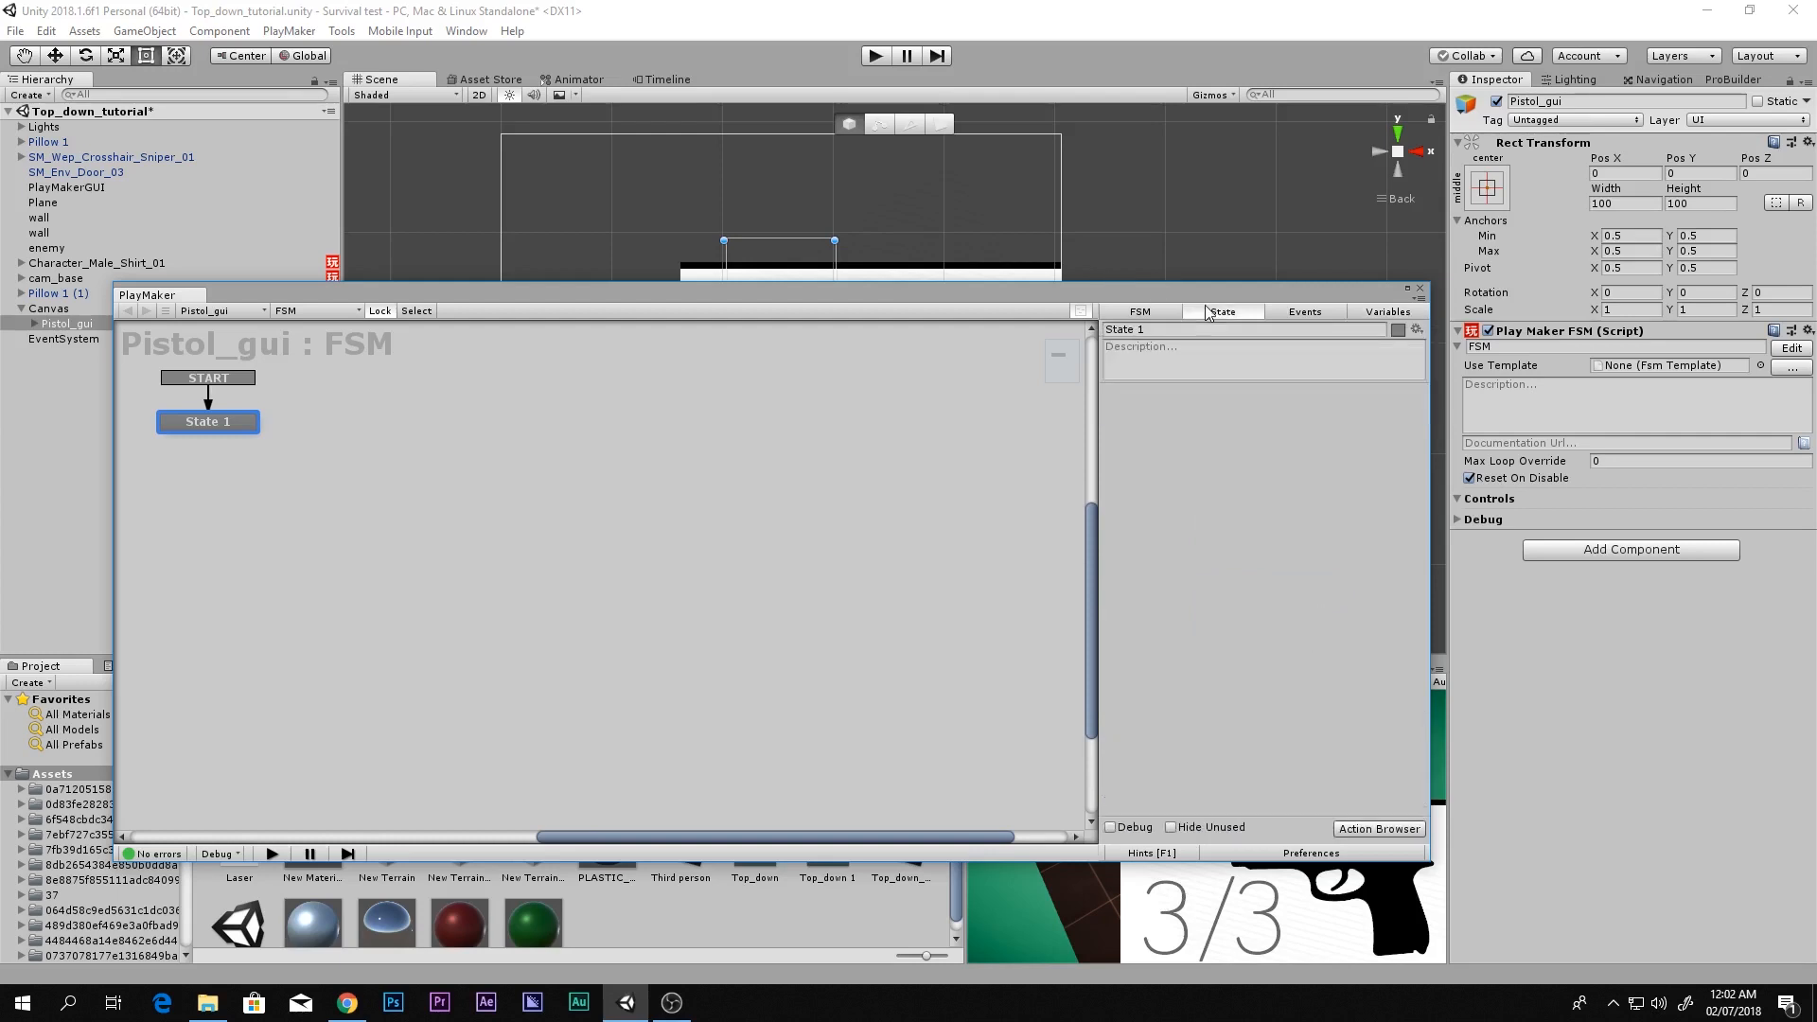
pyautogui.rightClick(1200, 449)
pyautogui.moveTo(596, 116); pyautogui.dragTo(922, 155)
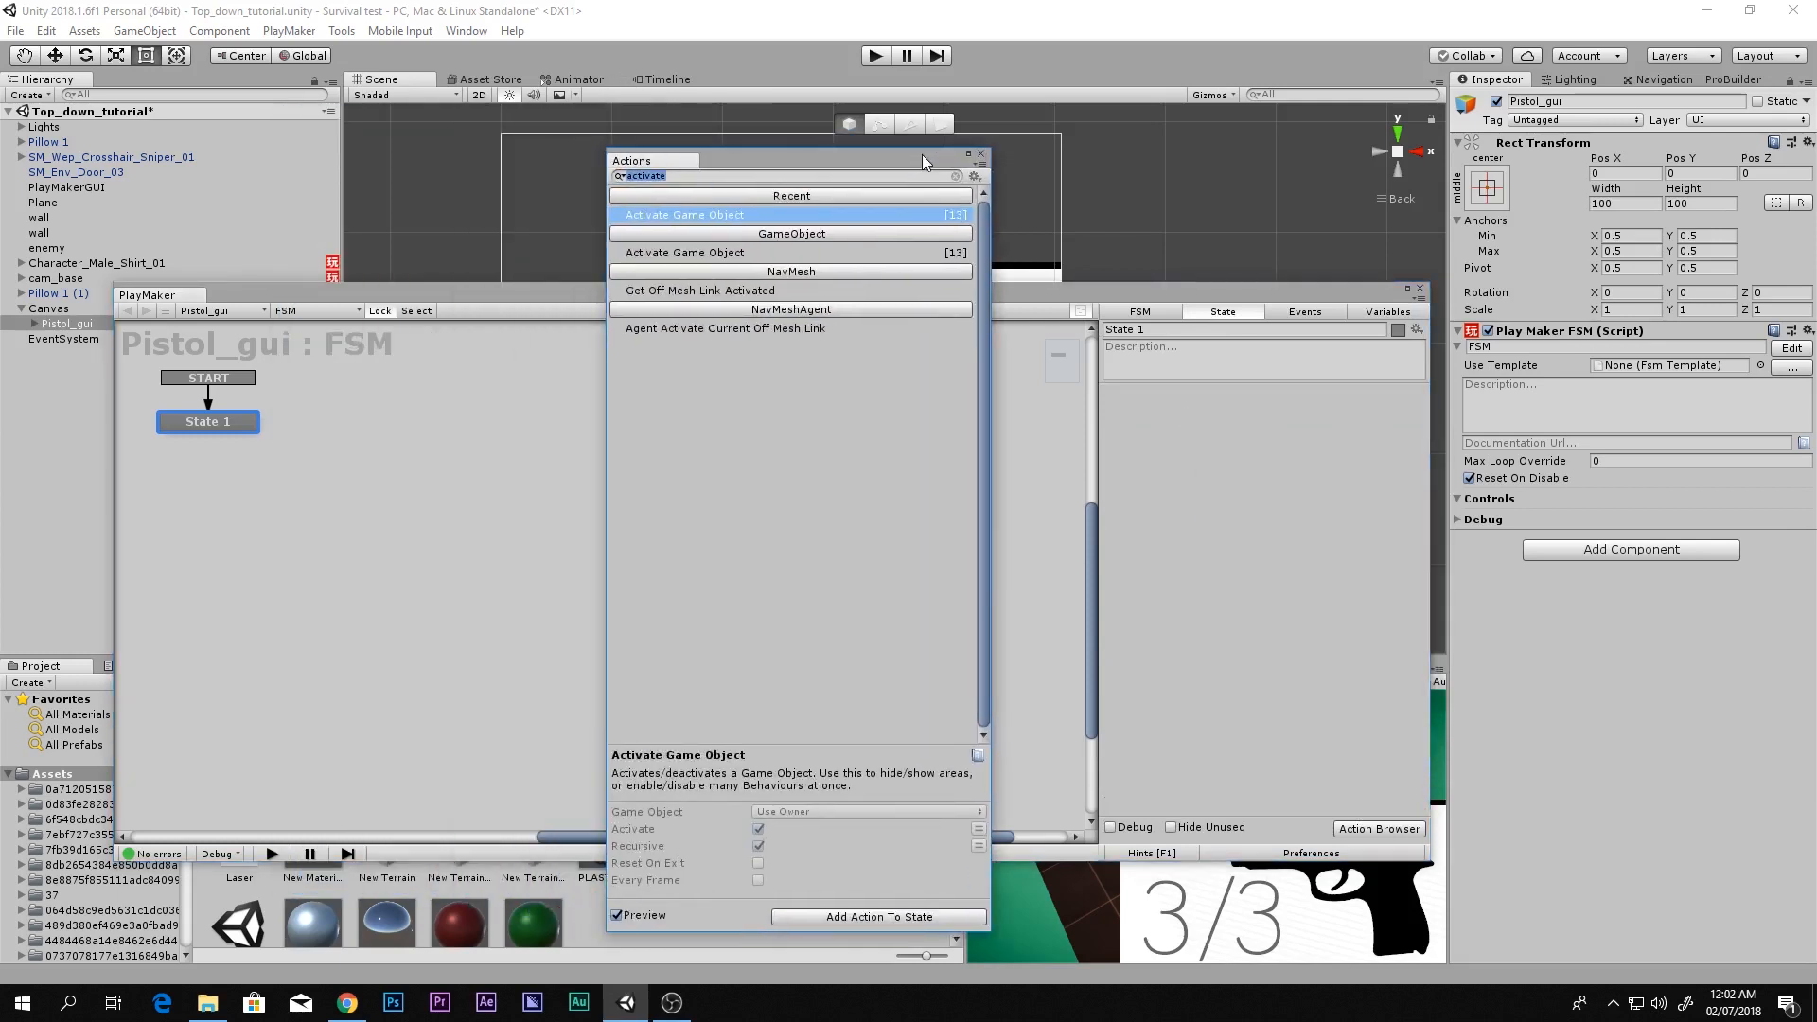
pyautogui.write('get fsm')
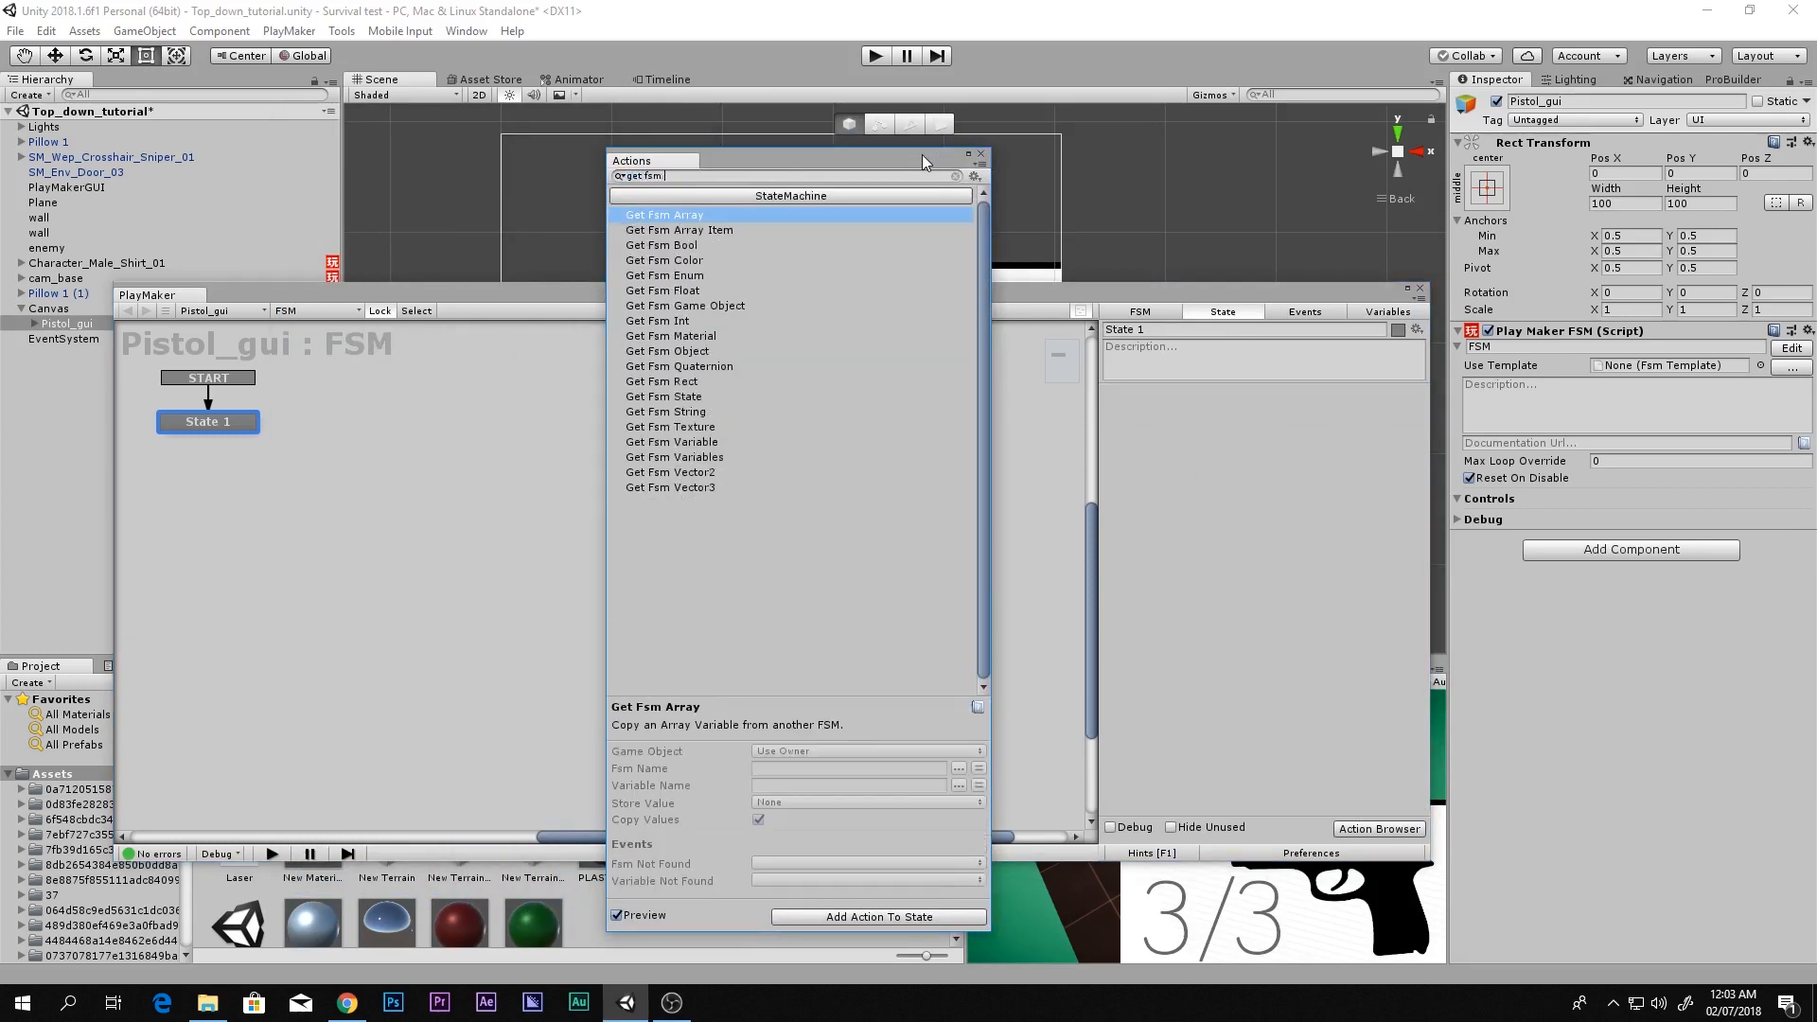
pyautogui.write(' fl')
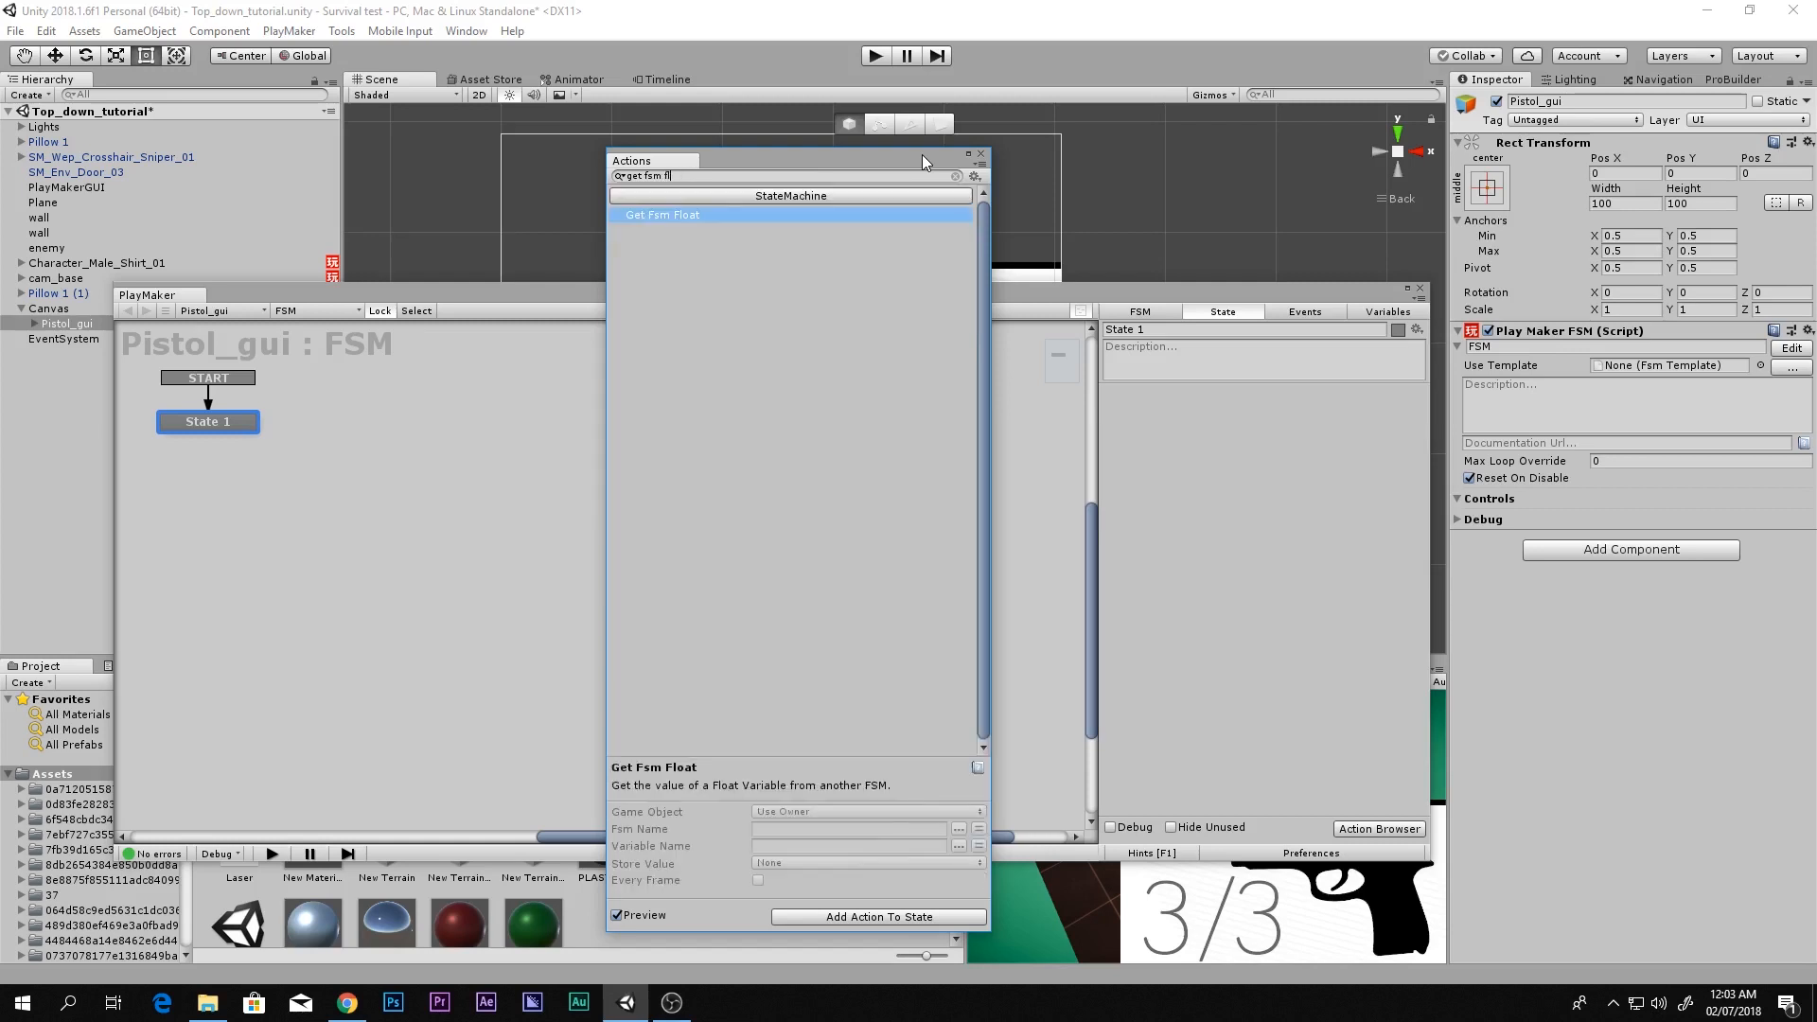
pyautogui.write('oat')
pyautogui.press('Return')
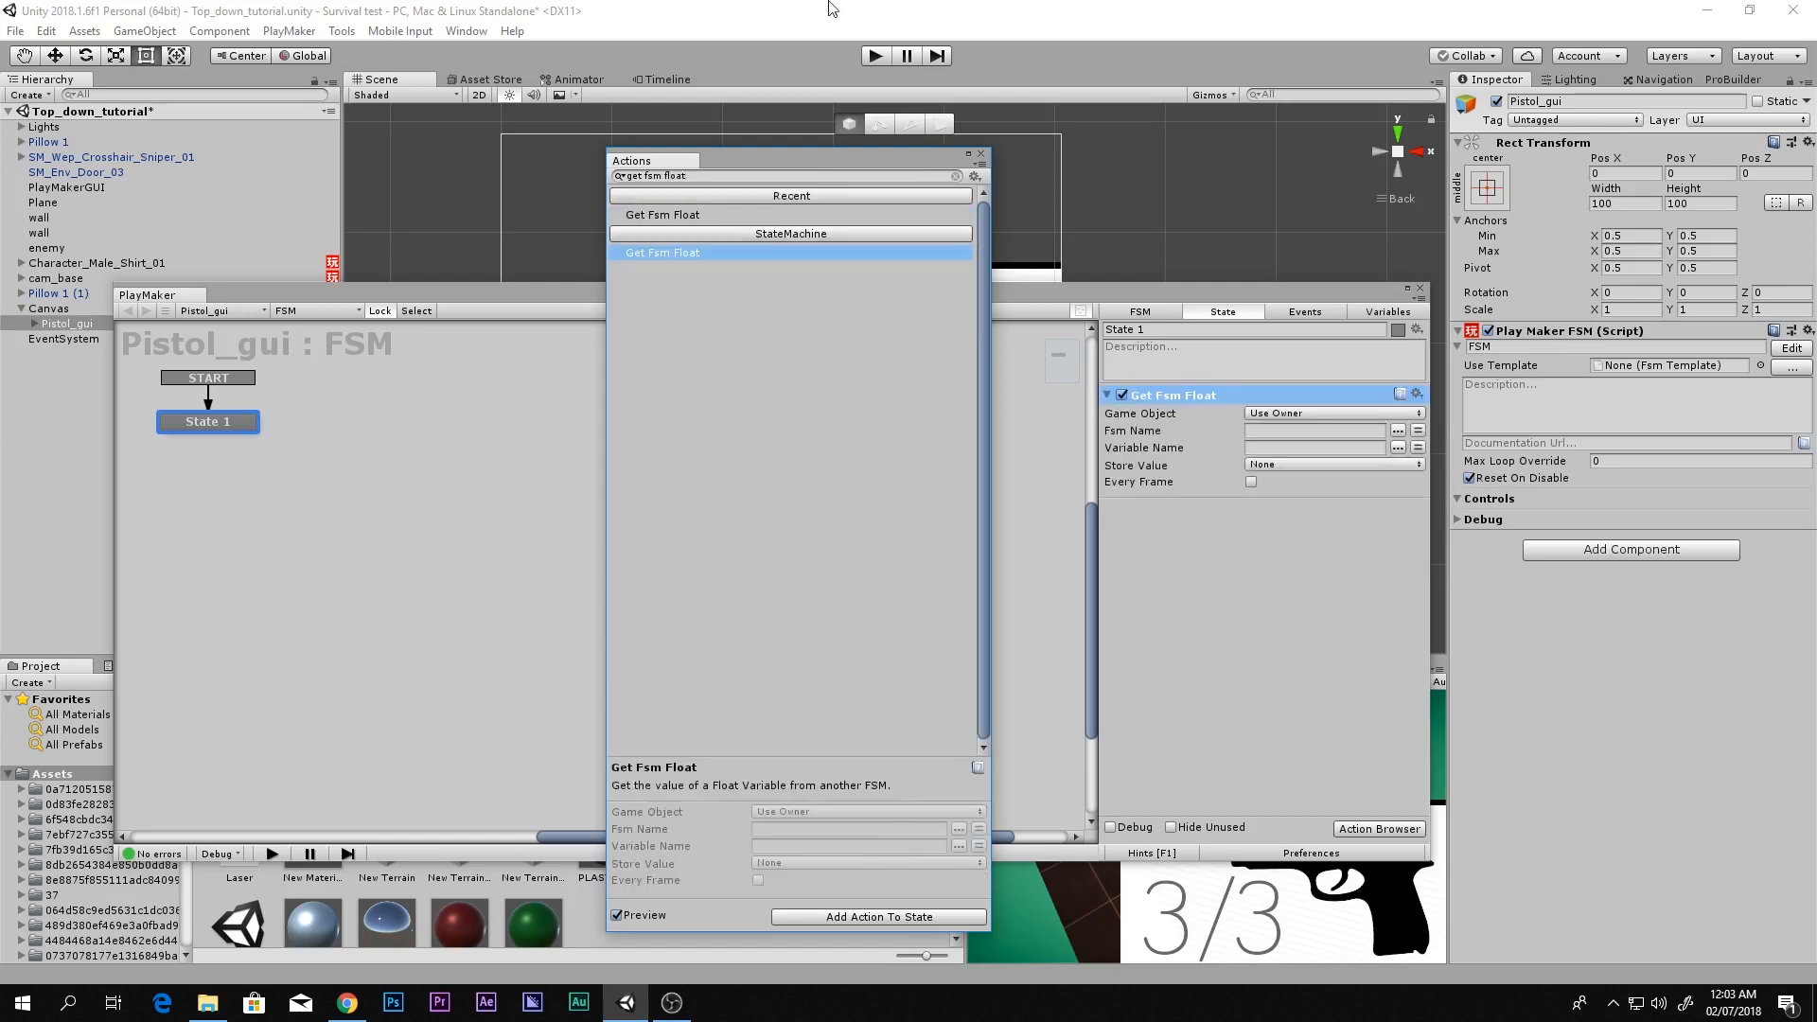
pyautogui.click(984, 154)
# Make the Get Fsm Float action read from the controller FSM on the specified game object Character_Male_Shirt_01
pyautogui.click(1325, 413)
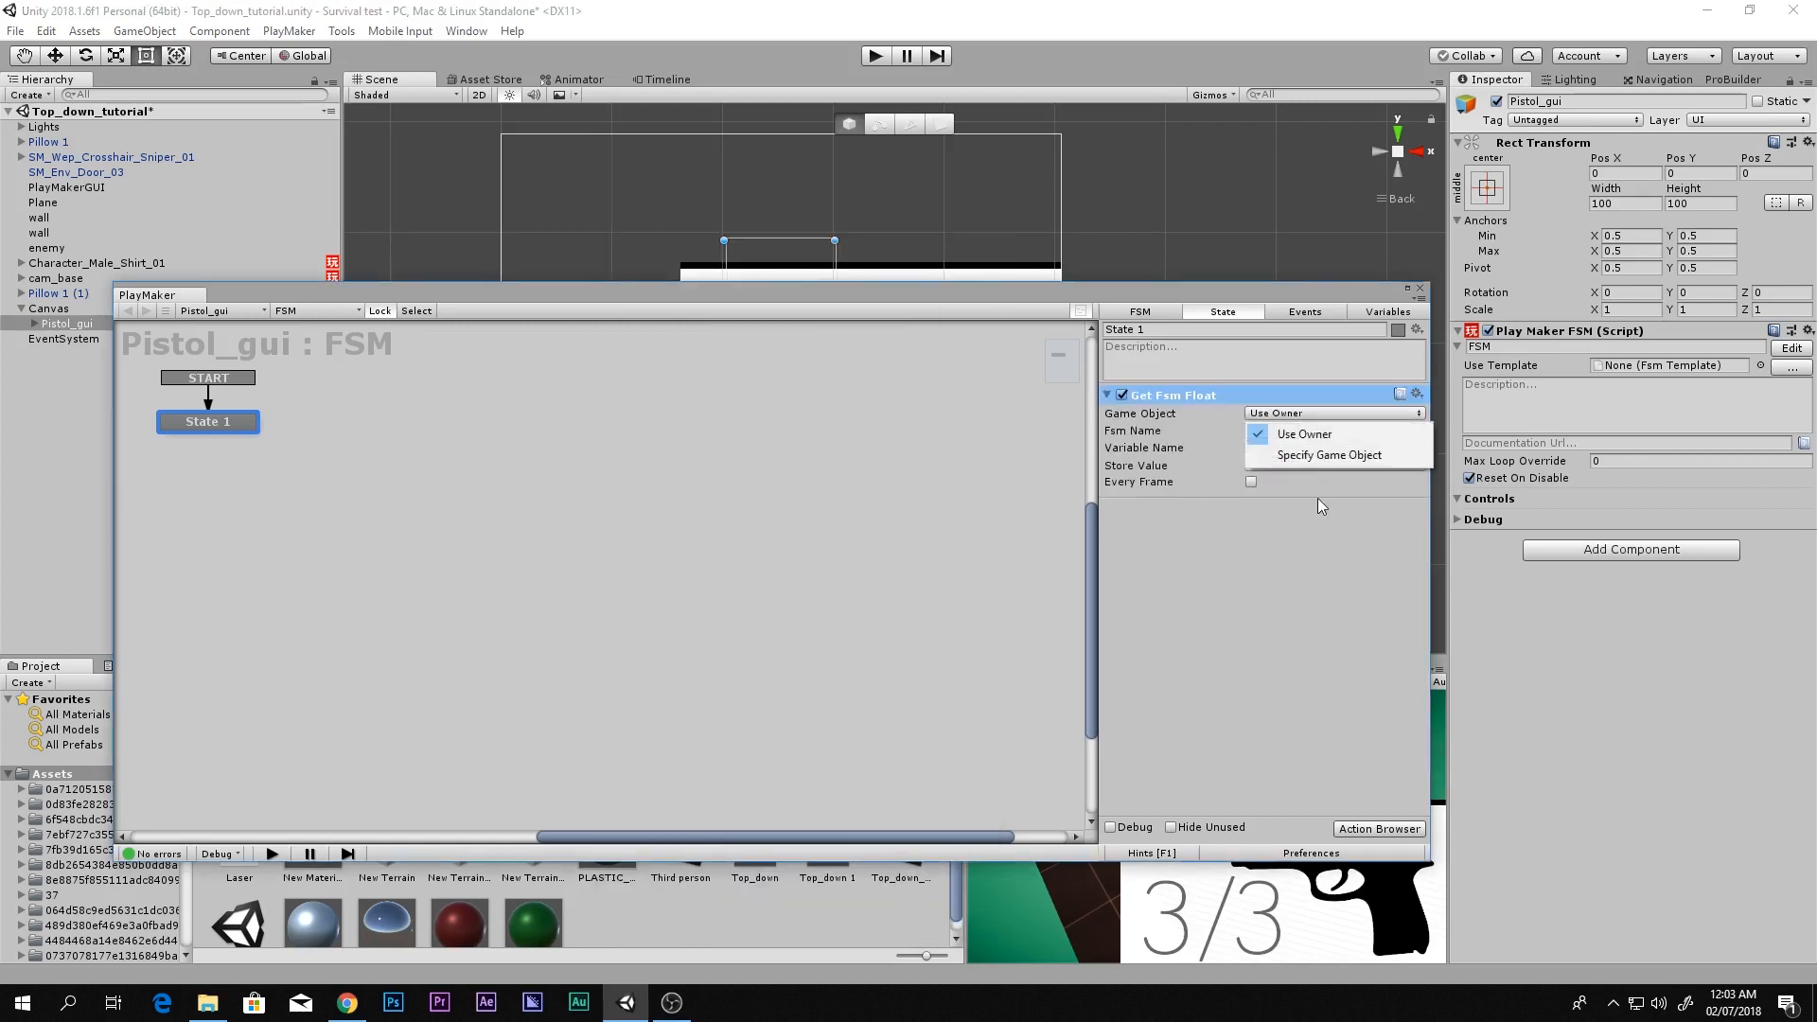
pyautogui.click(1316, 452)
pyautogui.moveTo(704, 295); pyautogui.dragTo(868, 239)
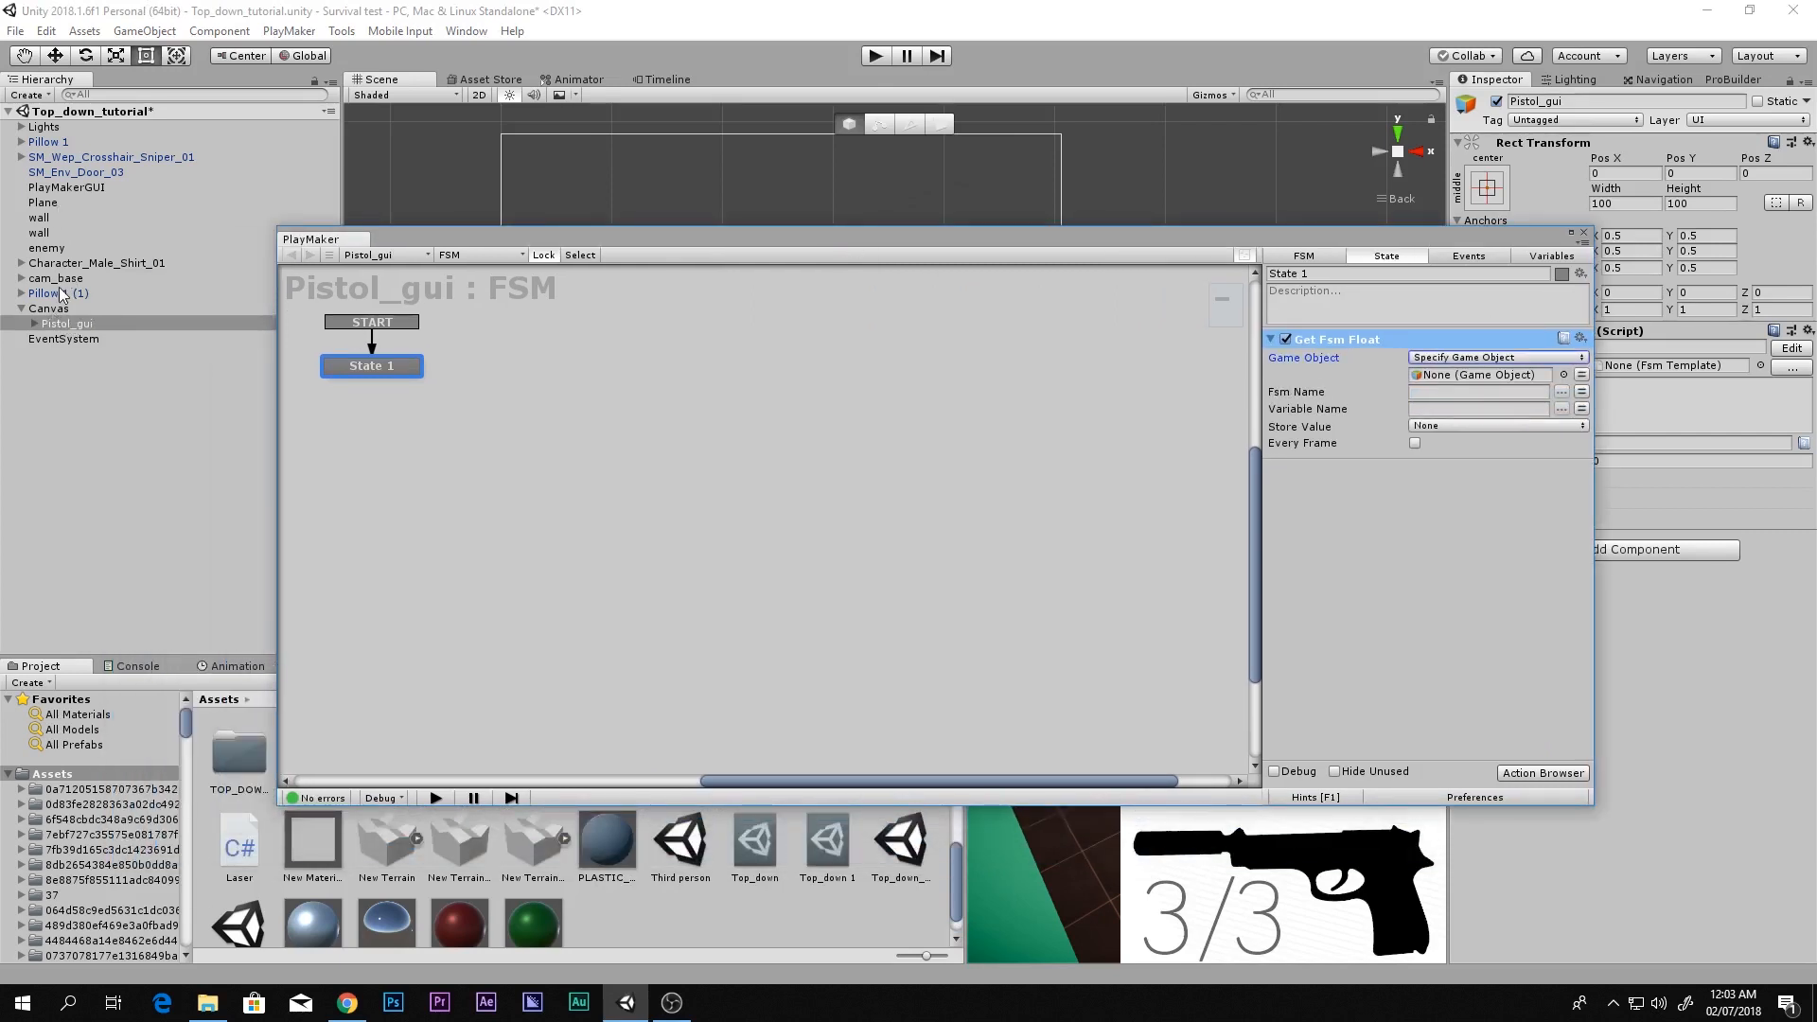
pyautogui.moveTo(66, 265); pyautogui.dragTo(1434, 379)
pyautogui.click(1562, 392)
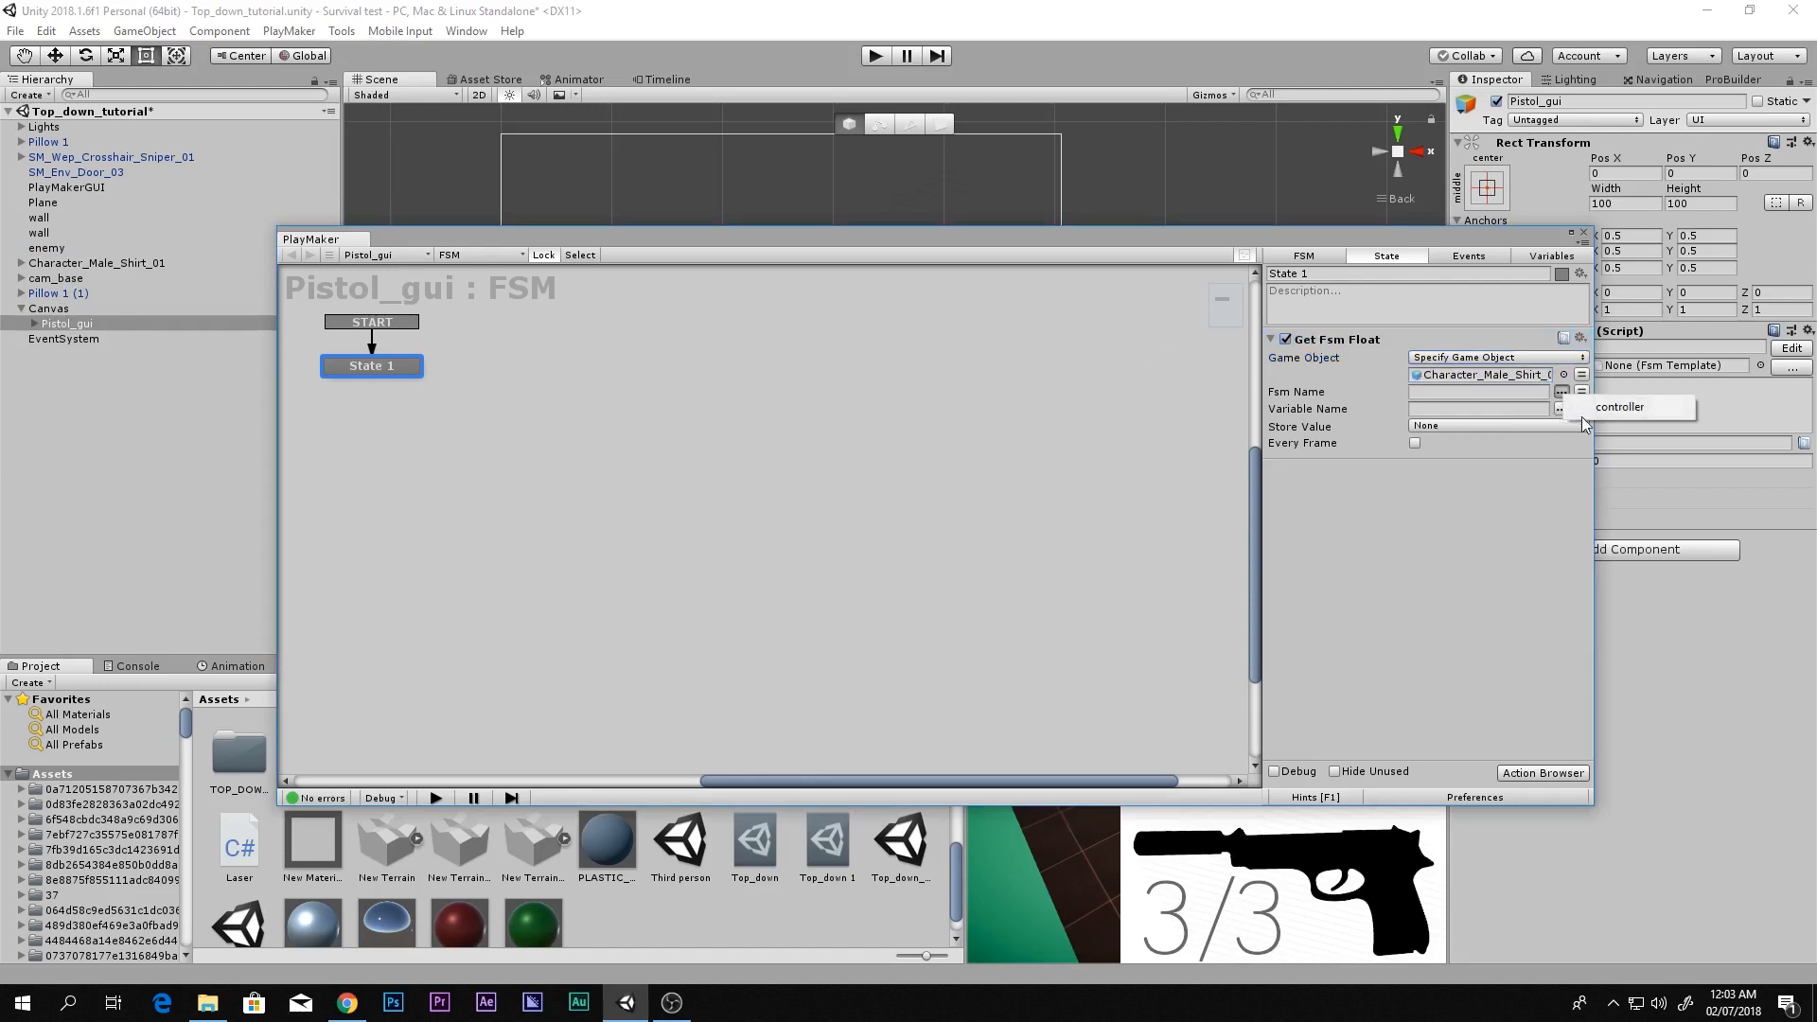
pyautogui.click(1579, 407)
# Have Get Fsm Float store the Ammo variable in flaot on every frame
pyautogui.click(1562, 410)
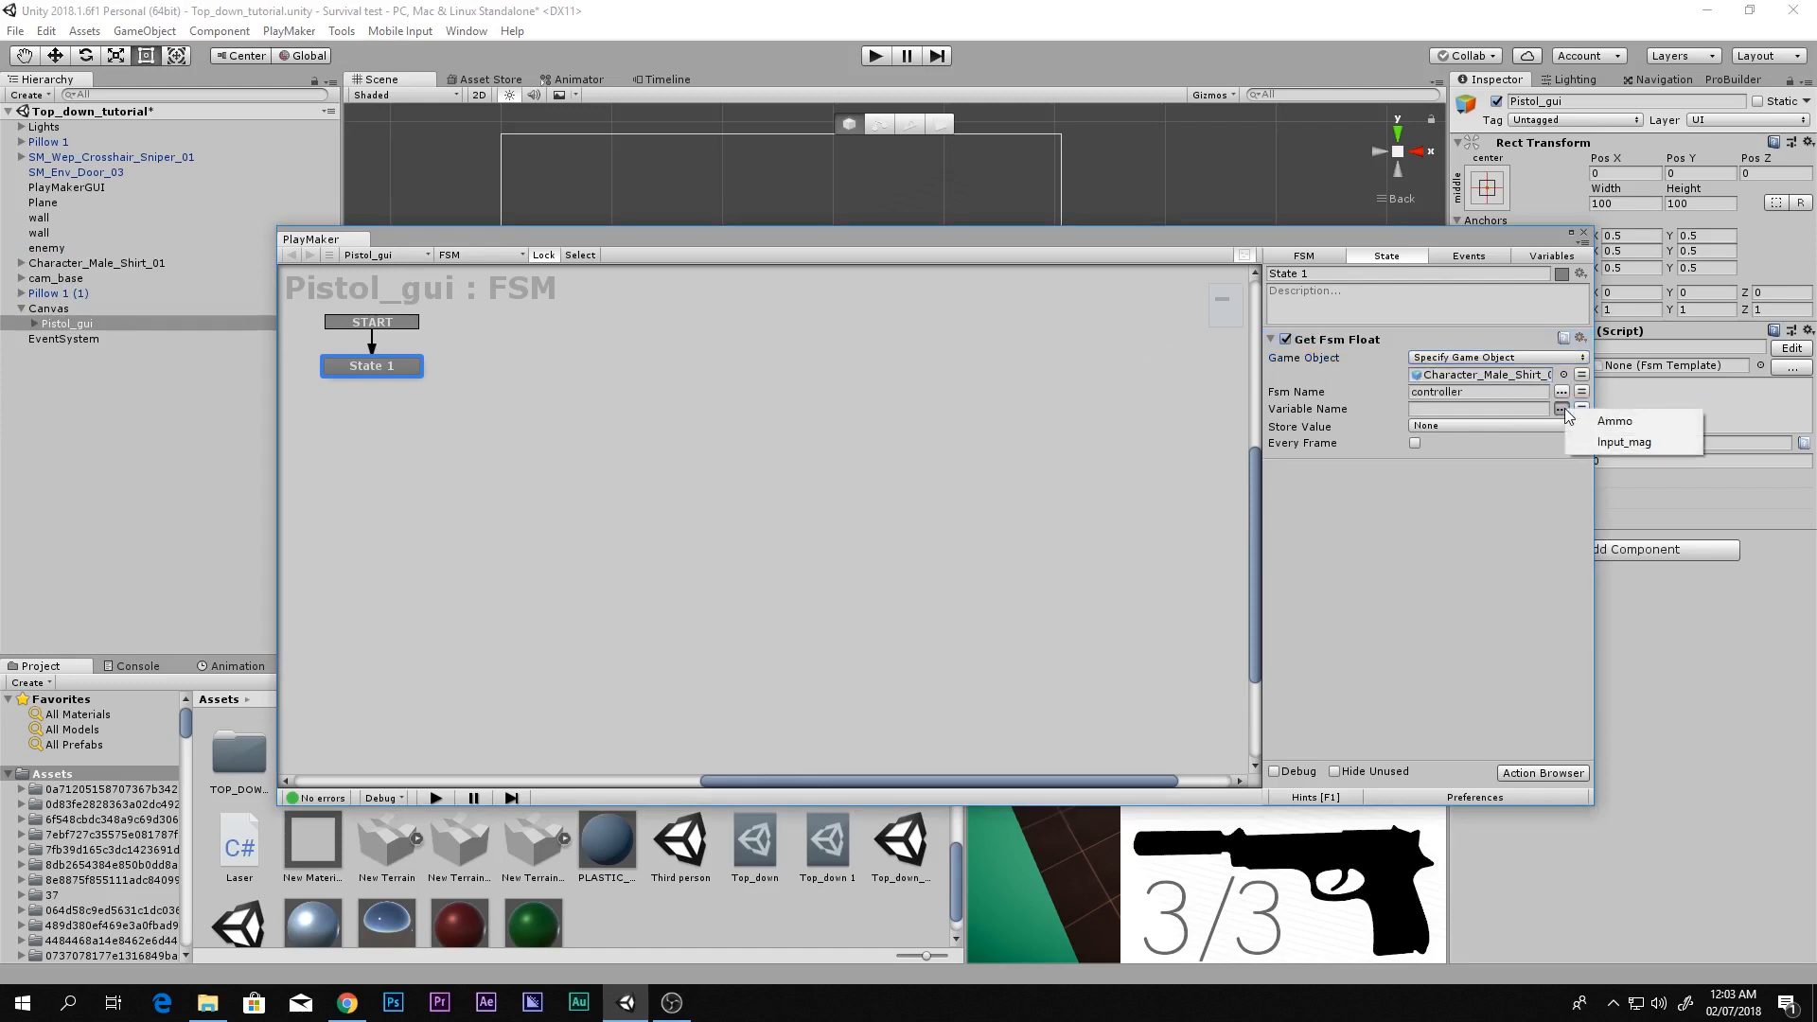
pyautogui.click(1616, 423)
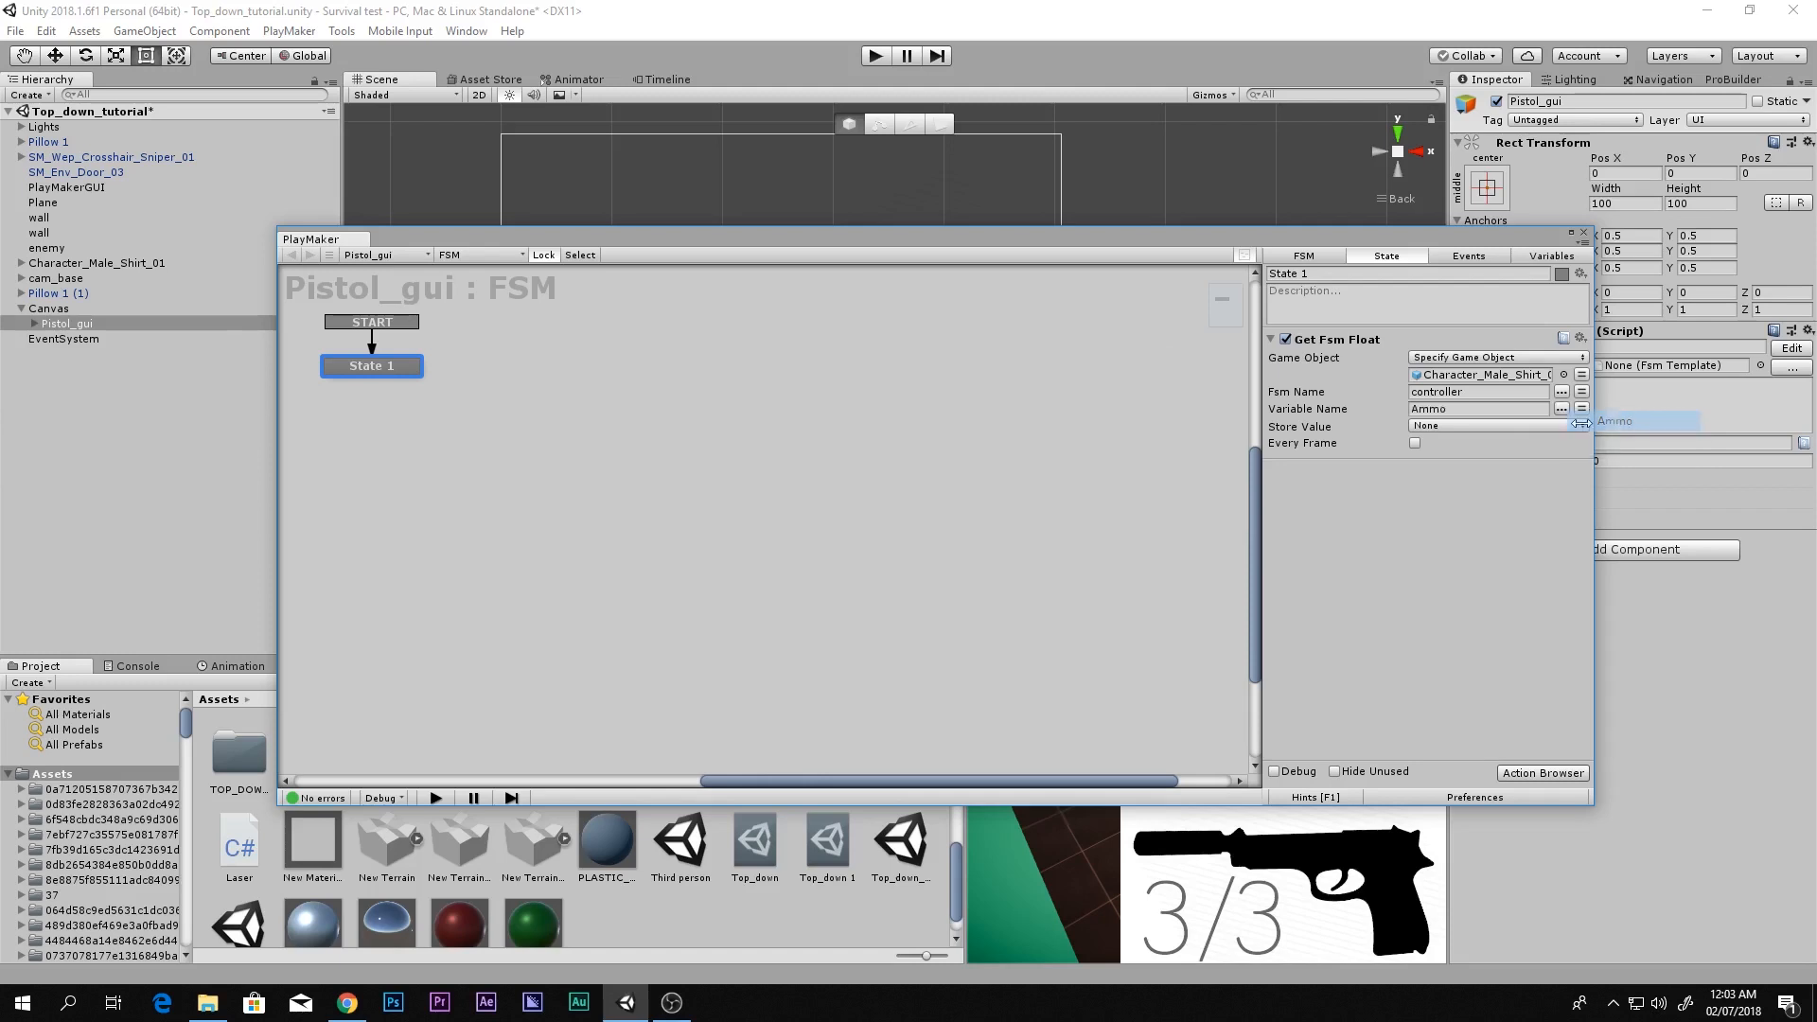
pyautogui.click(1451, 426)
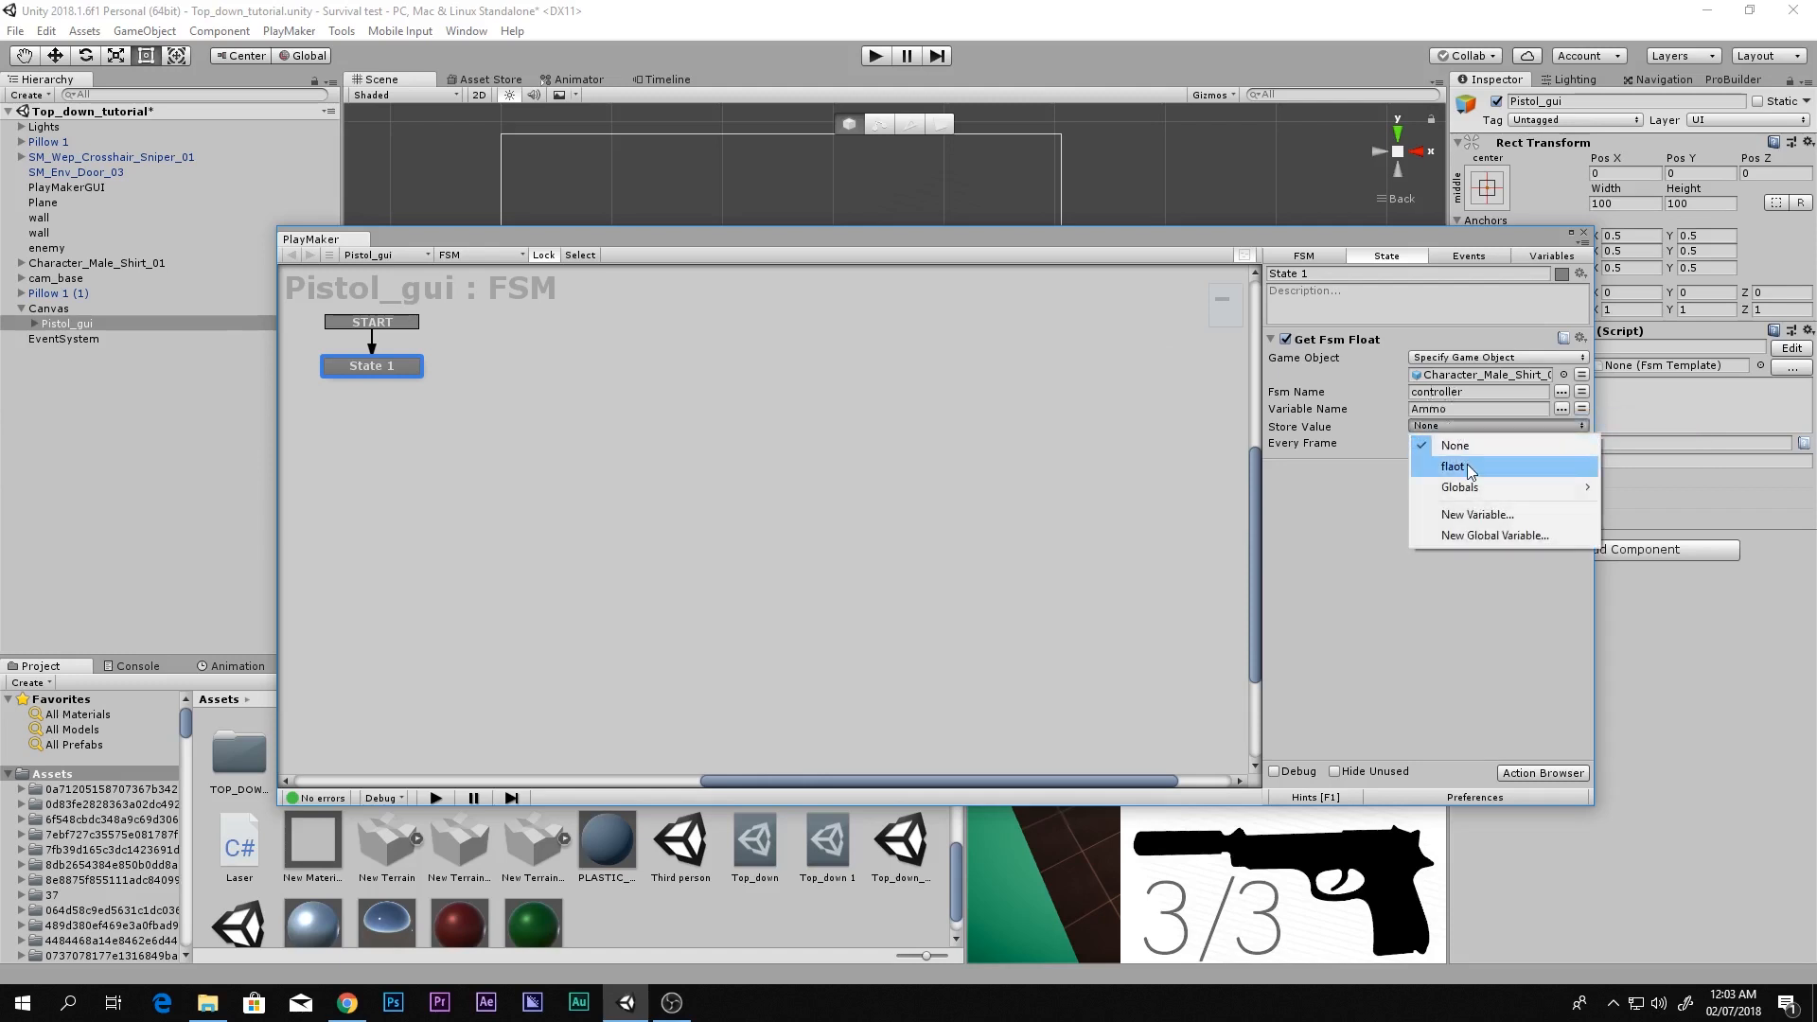
pyautogui.click(1467, 466)
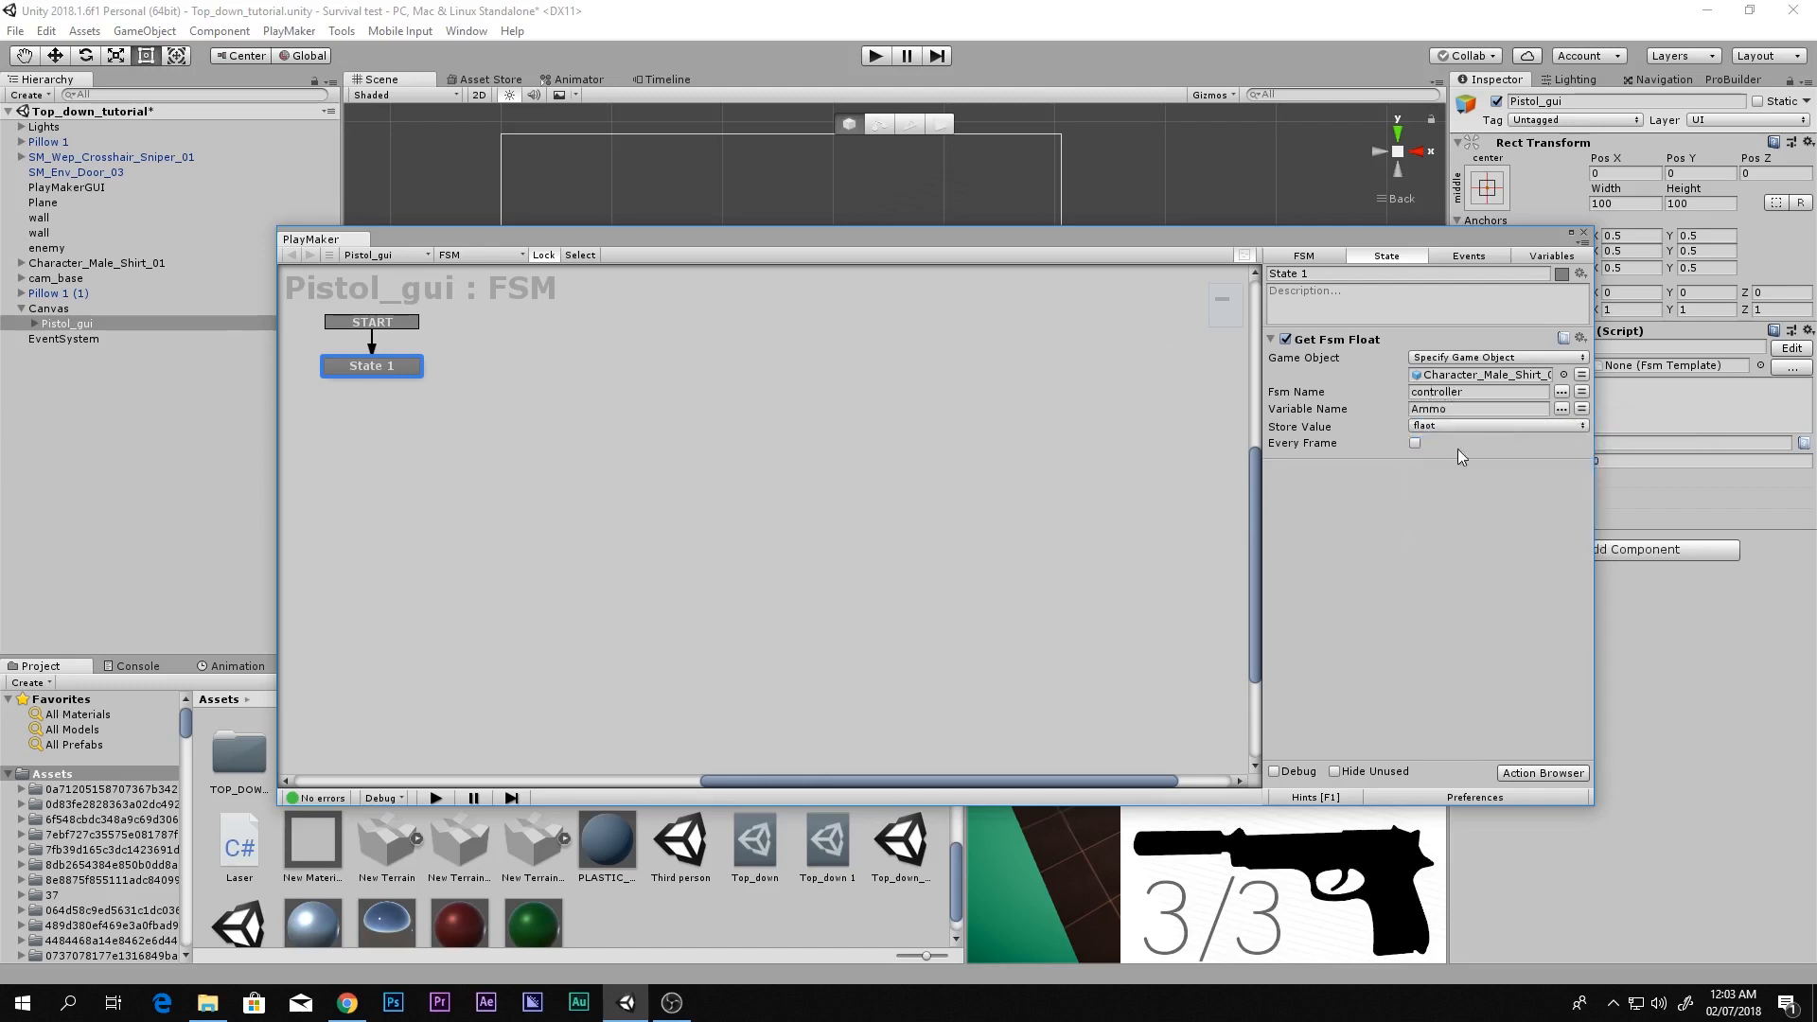
pyautogui.click(1416, 444)
# Find the Convert Float To Int action and add it to State 1 of the Pistol_gui FSM
pyautogui.press('`')
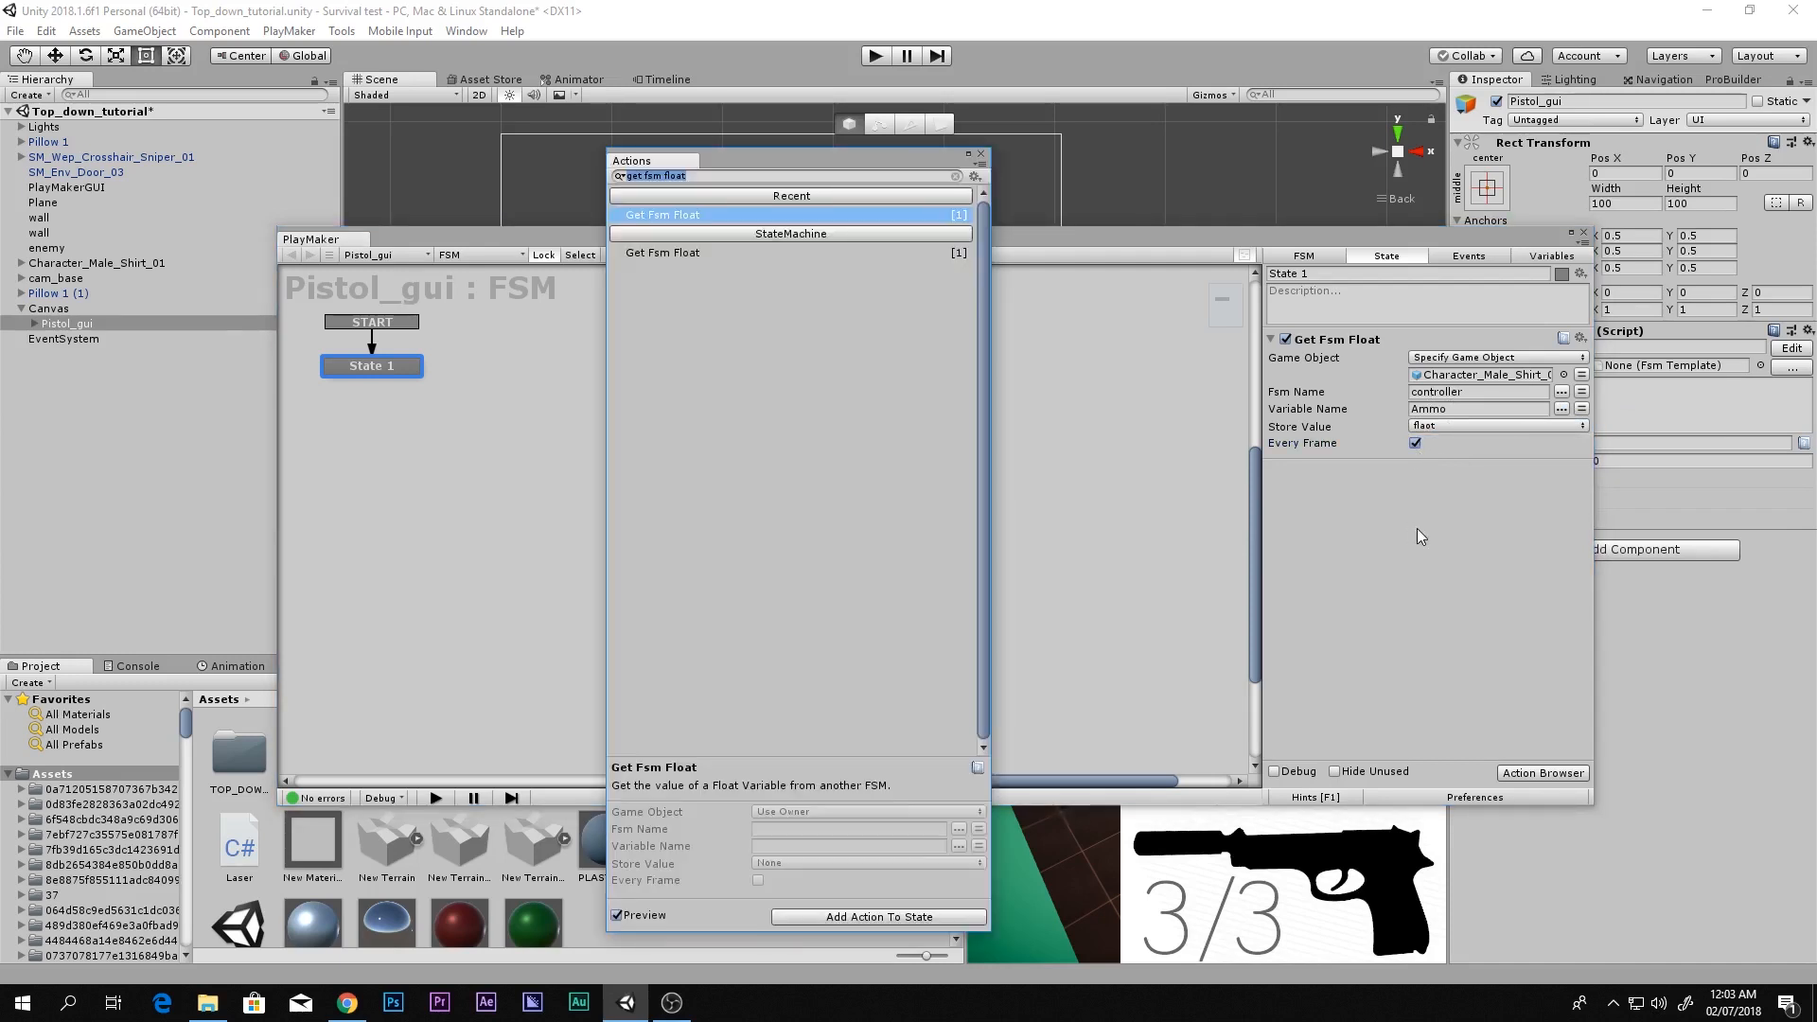
pyautogui.write('flaot to')
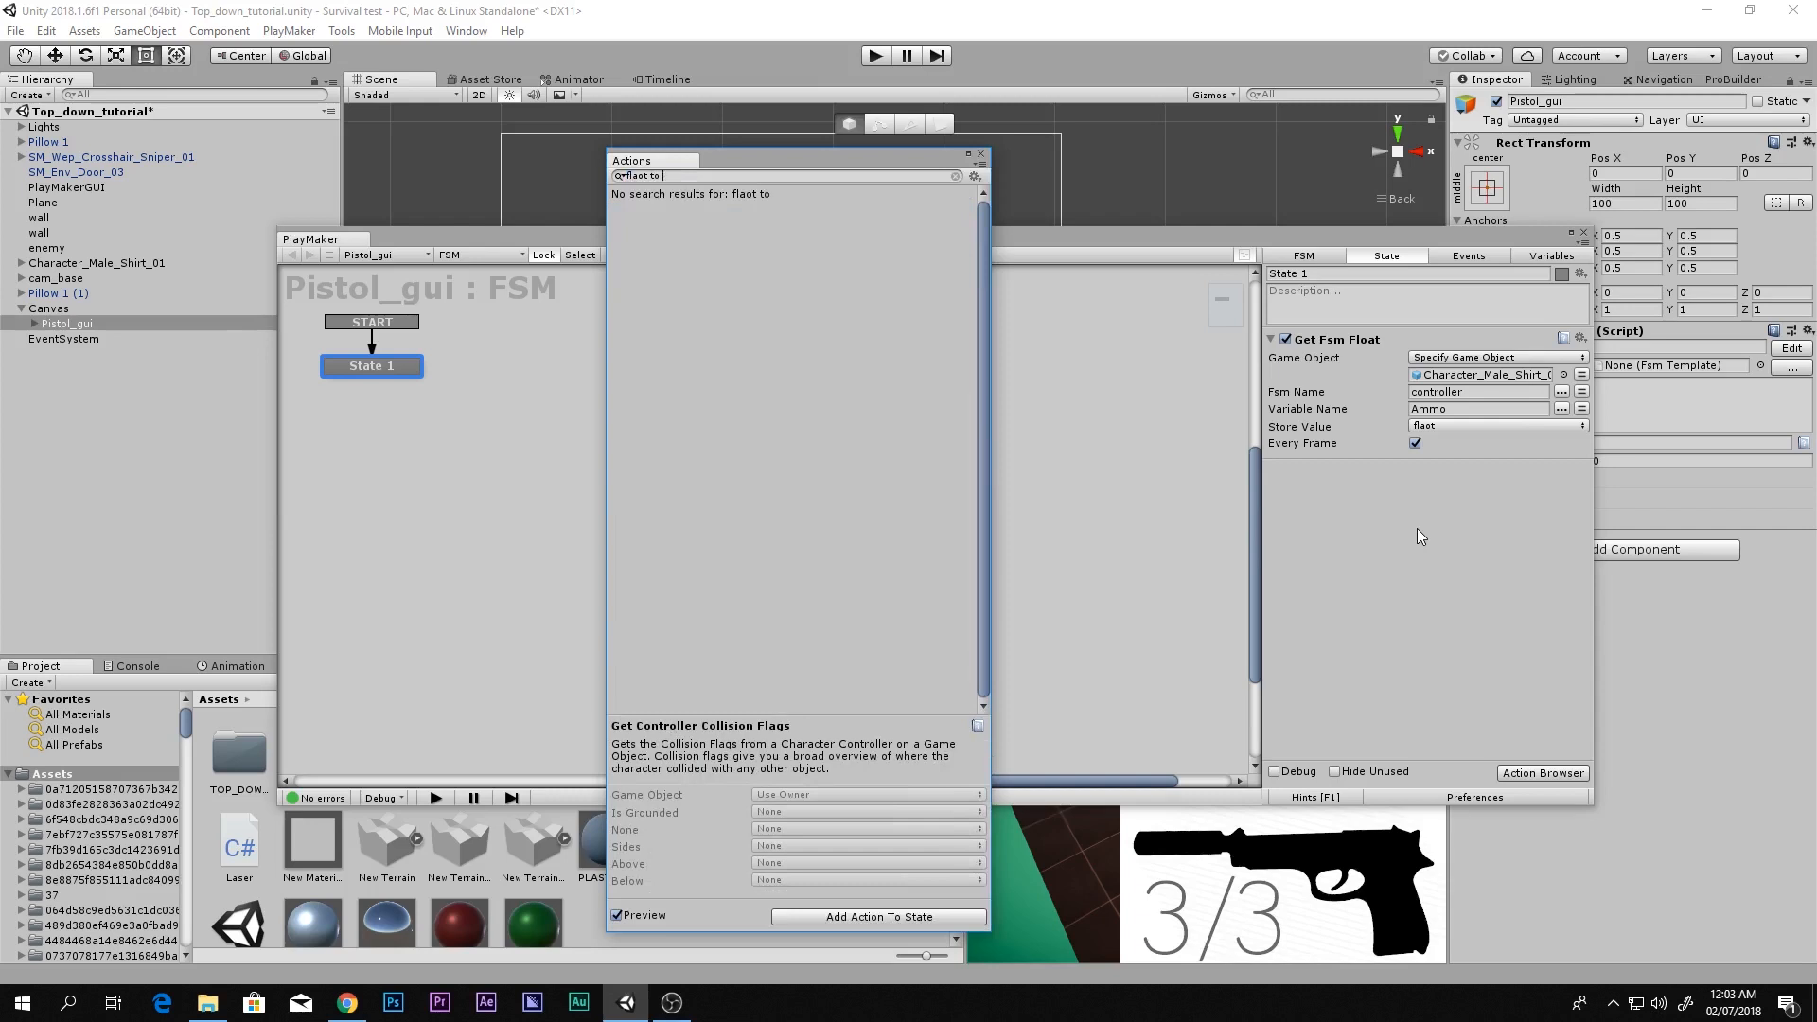
pyautogui.press('BackSpace')
pyautogui.press('BackSpace')
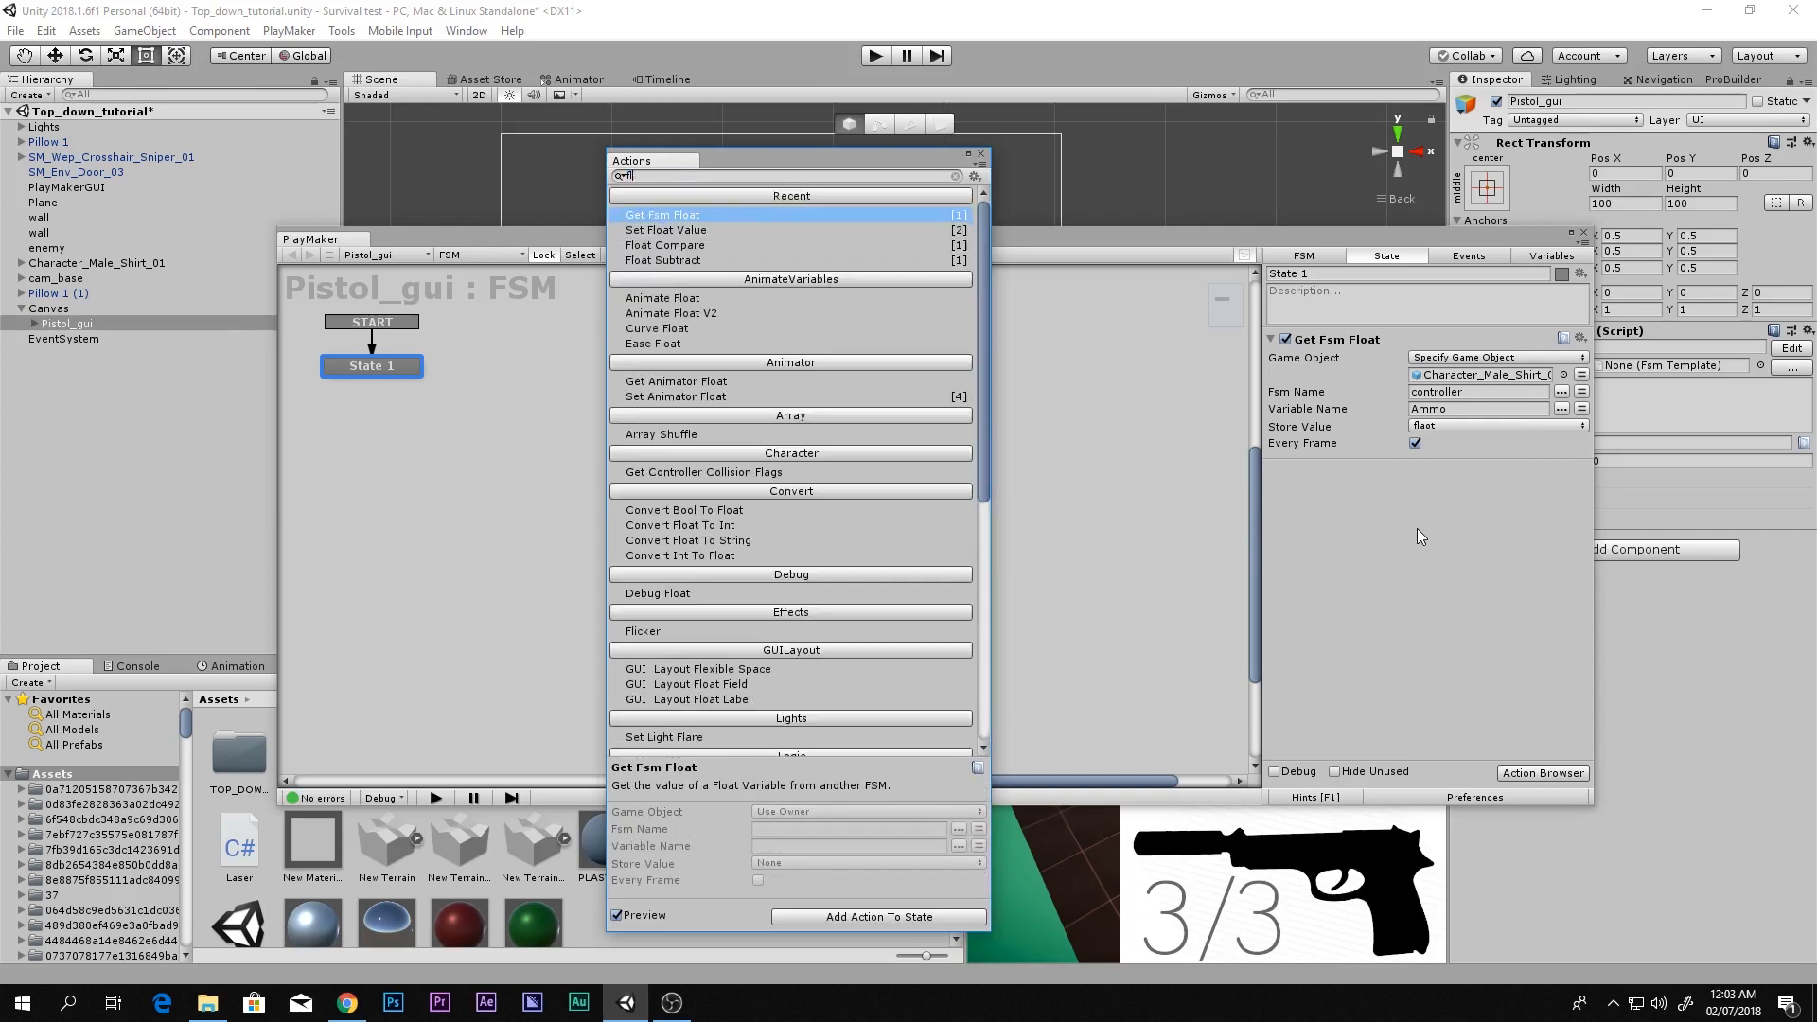
pyautogui.write('oat t')
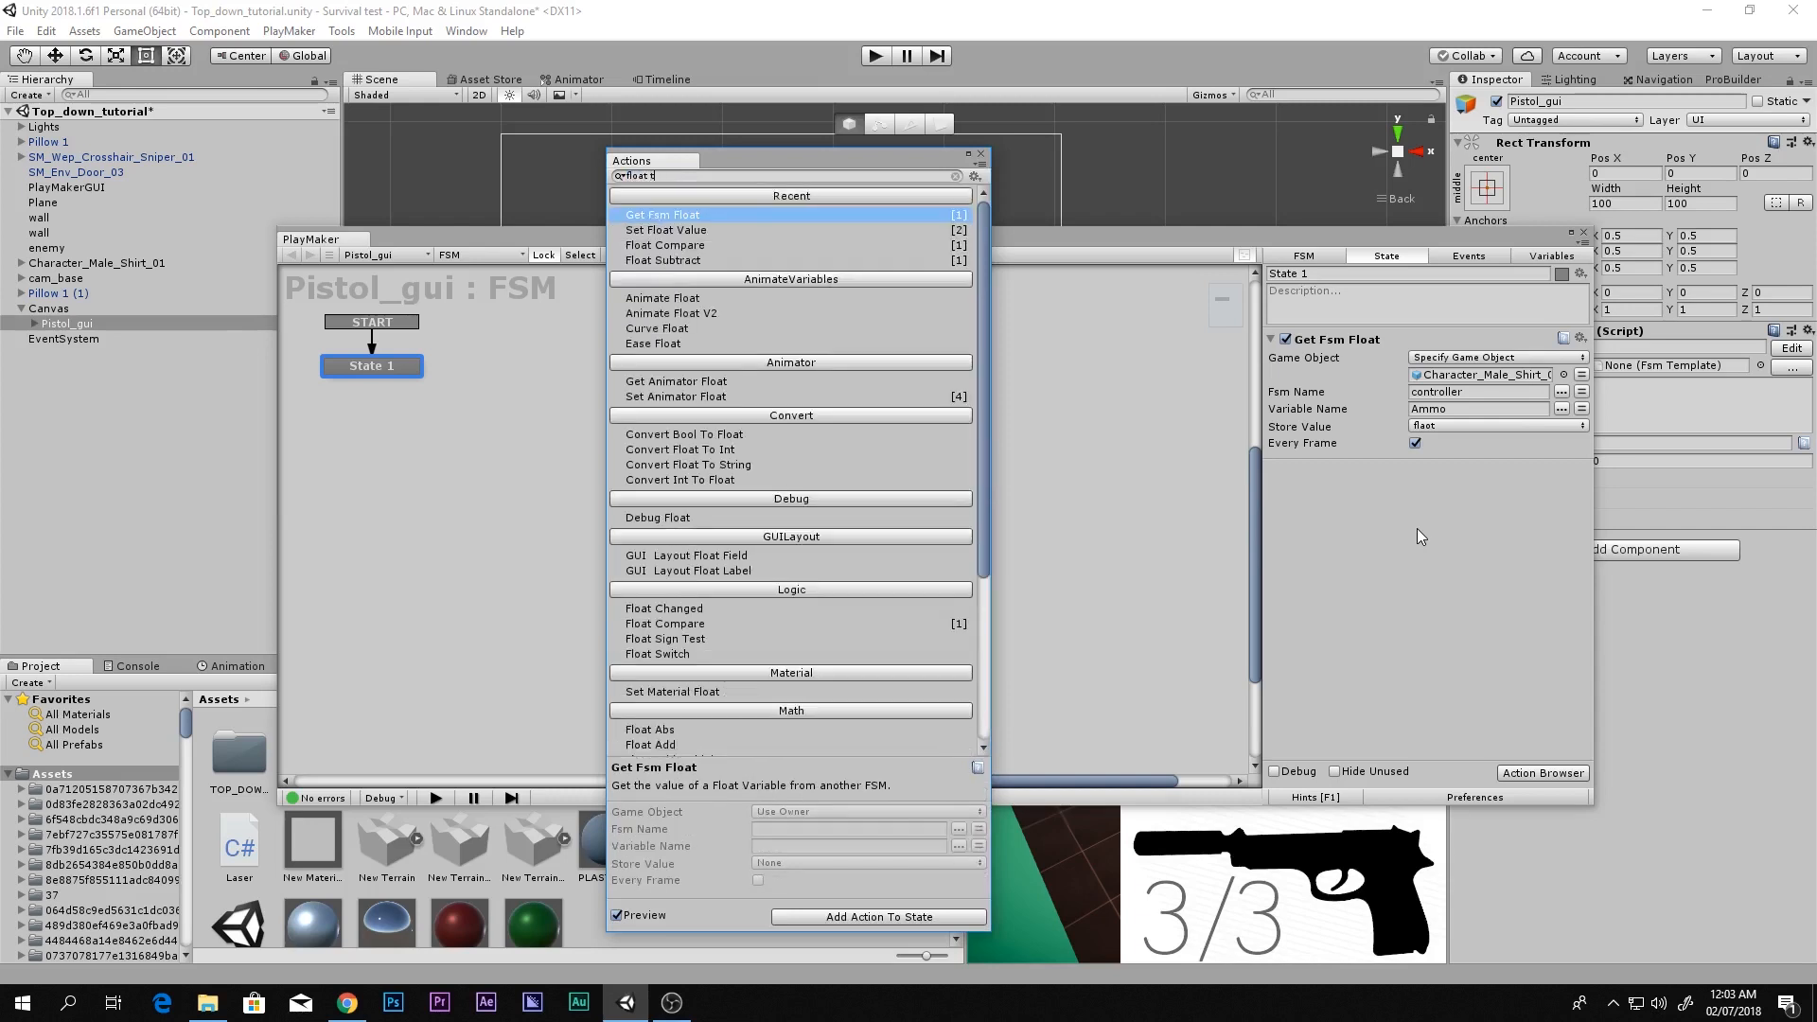
pyautogui.write('o int')
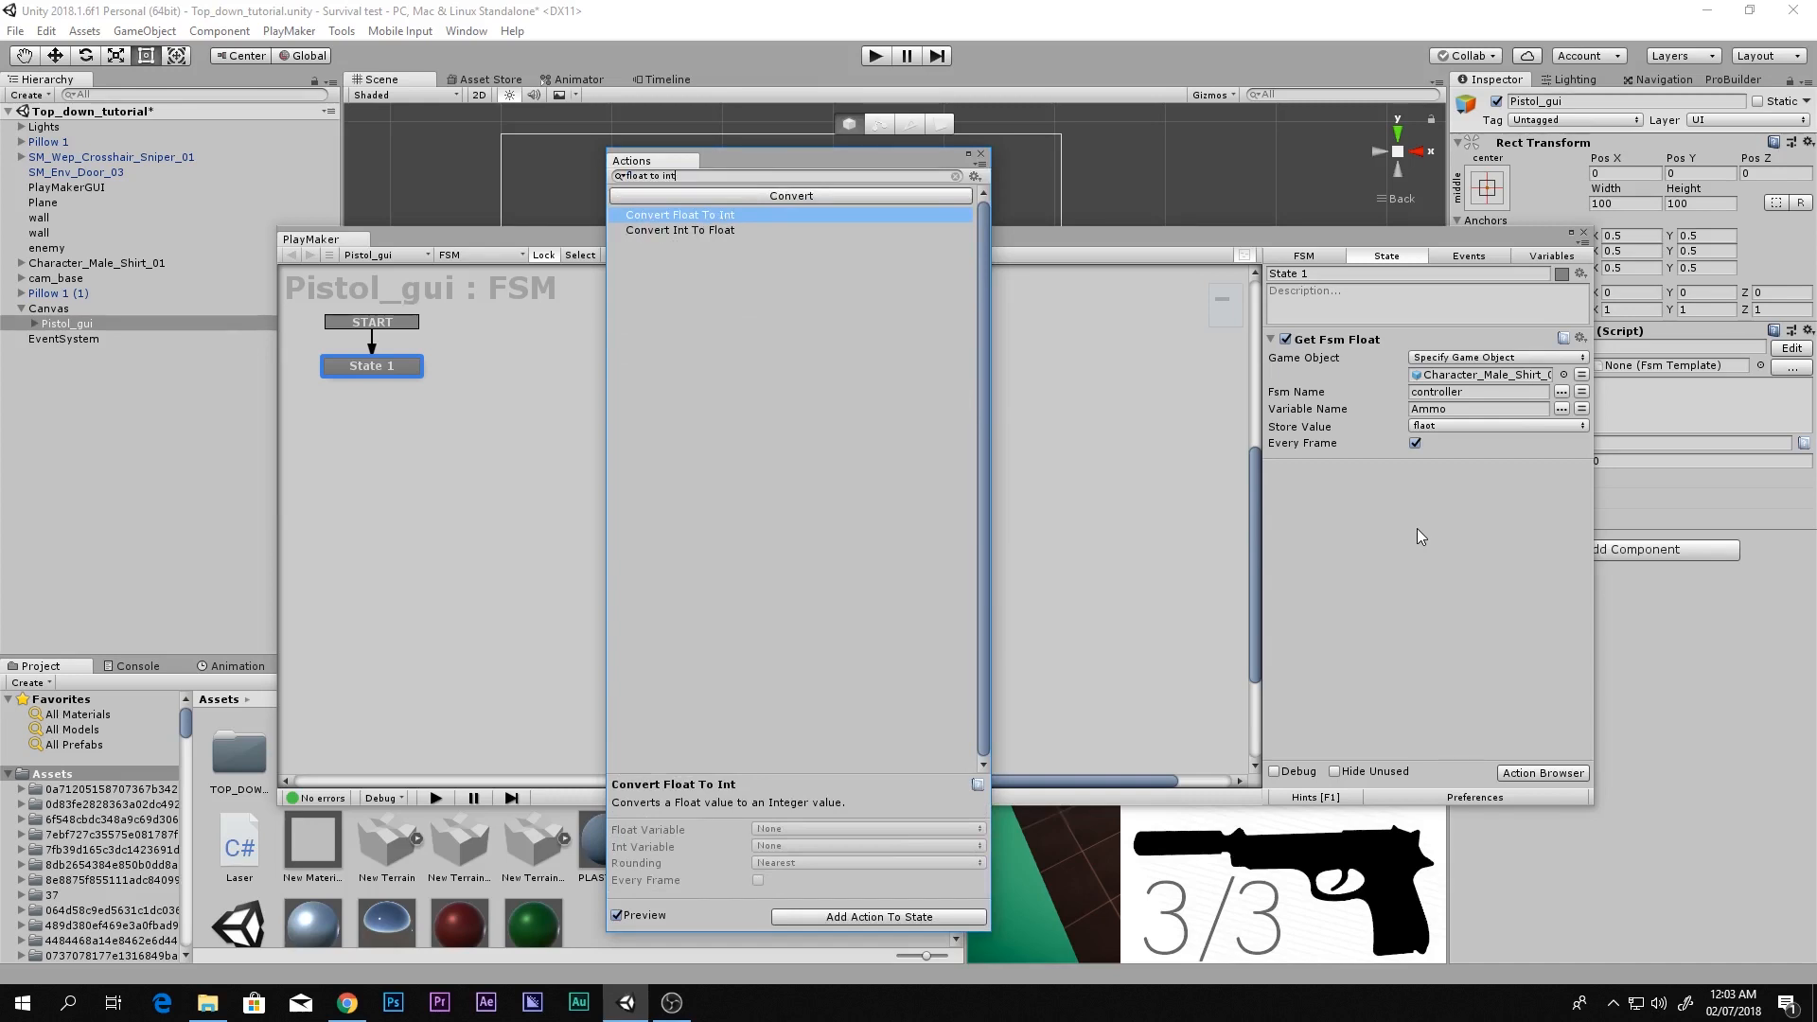
pyautogui.press('Return')
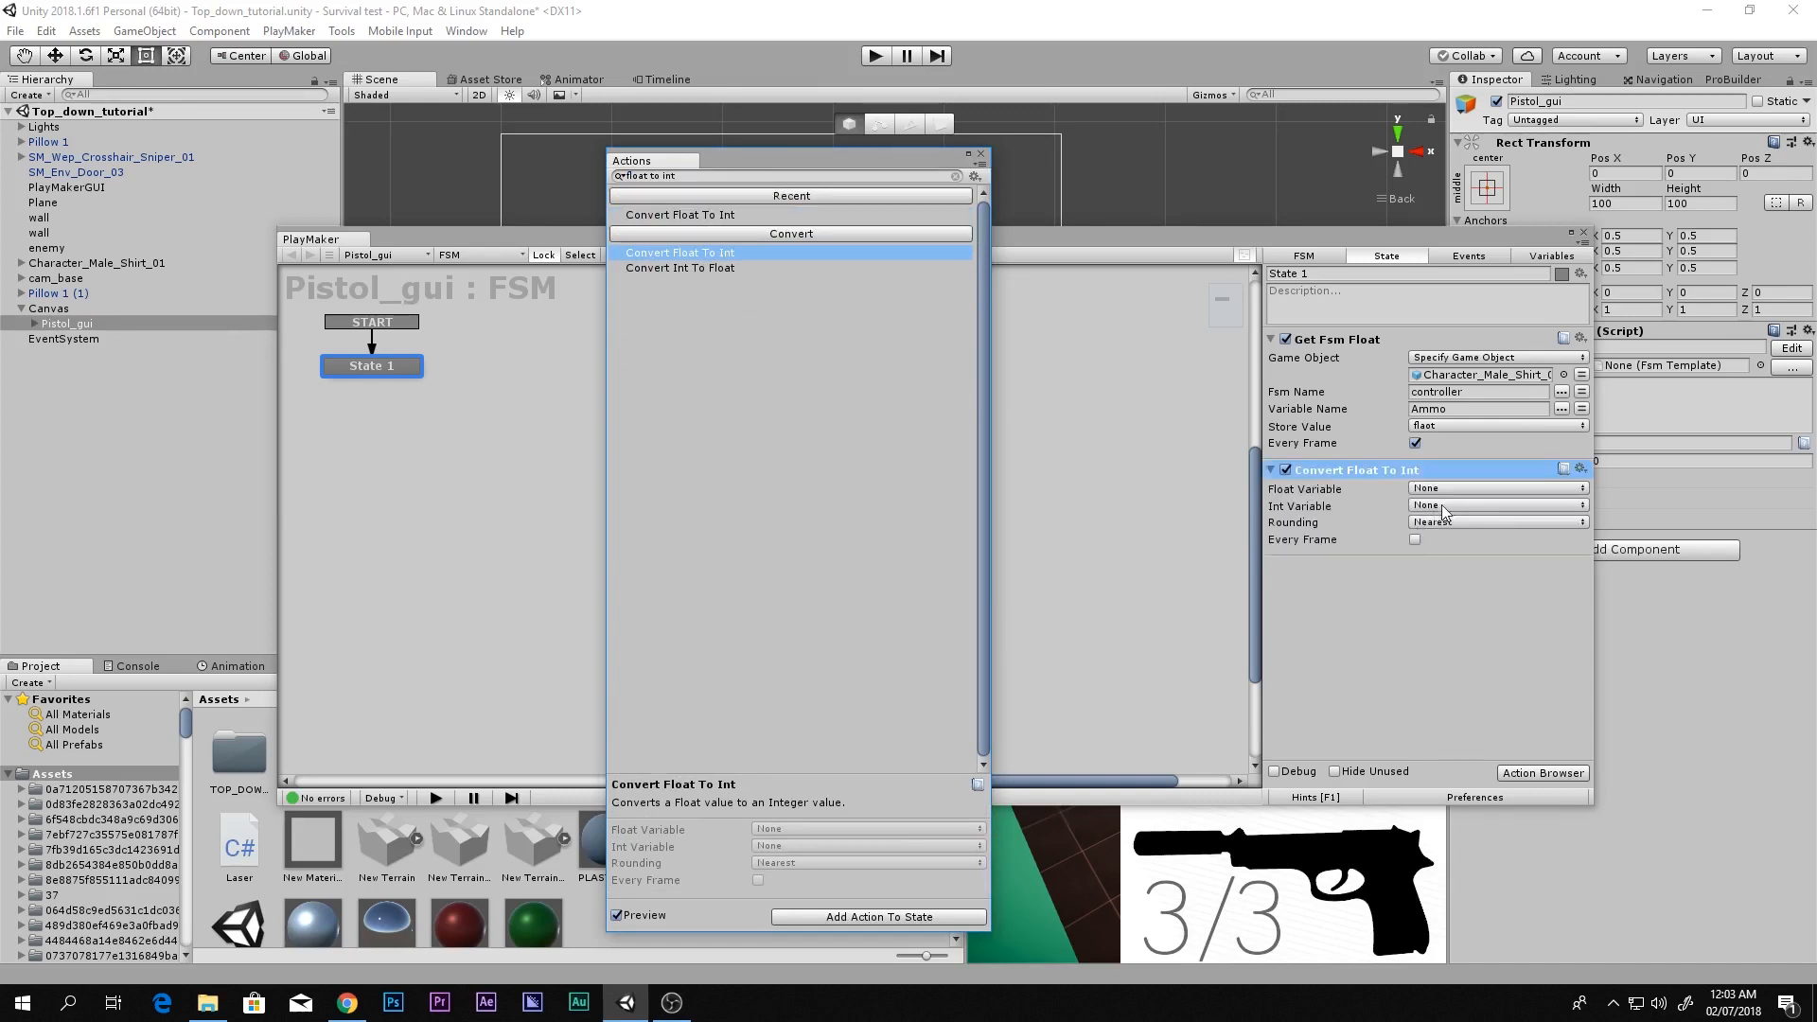
# Make Convert Float To Int convert the flaot variable into the Int variable on every frame
pyautogui.click(1461, 491)
pyautogui.click(1465, 530)
pyautogui.click(1477, 505)
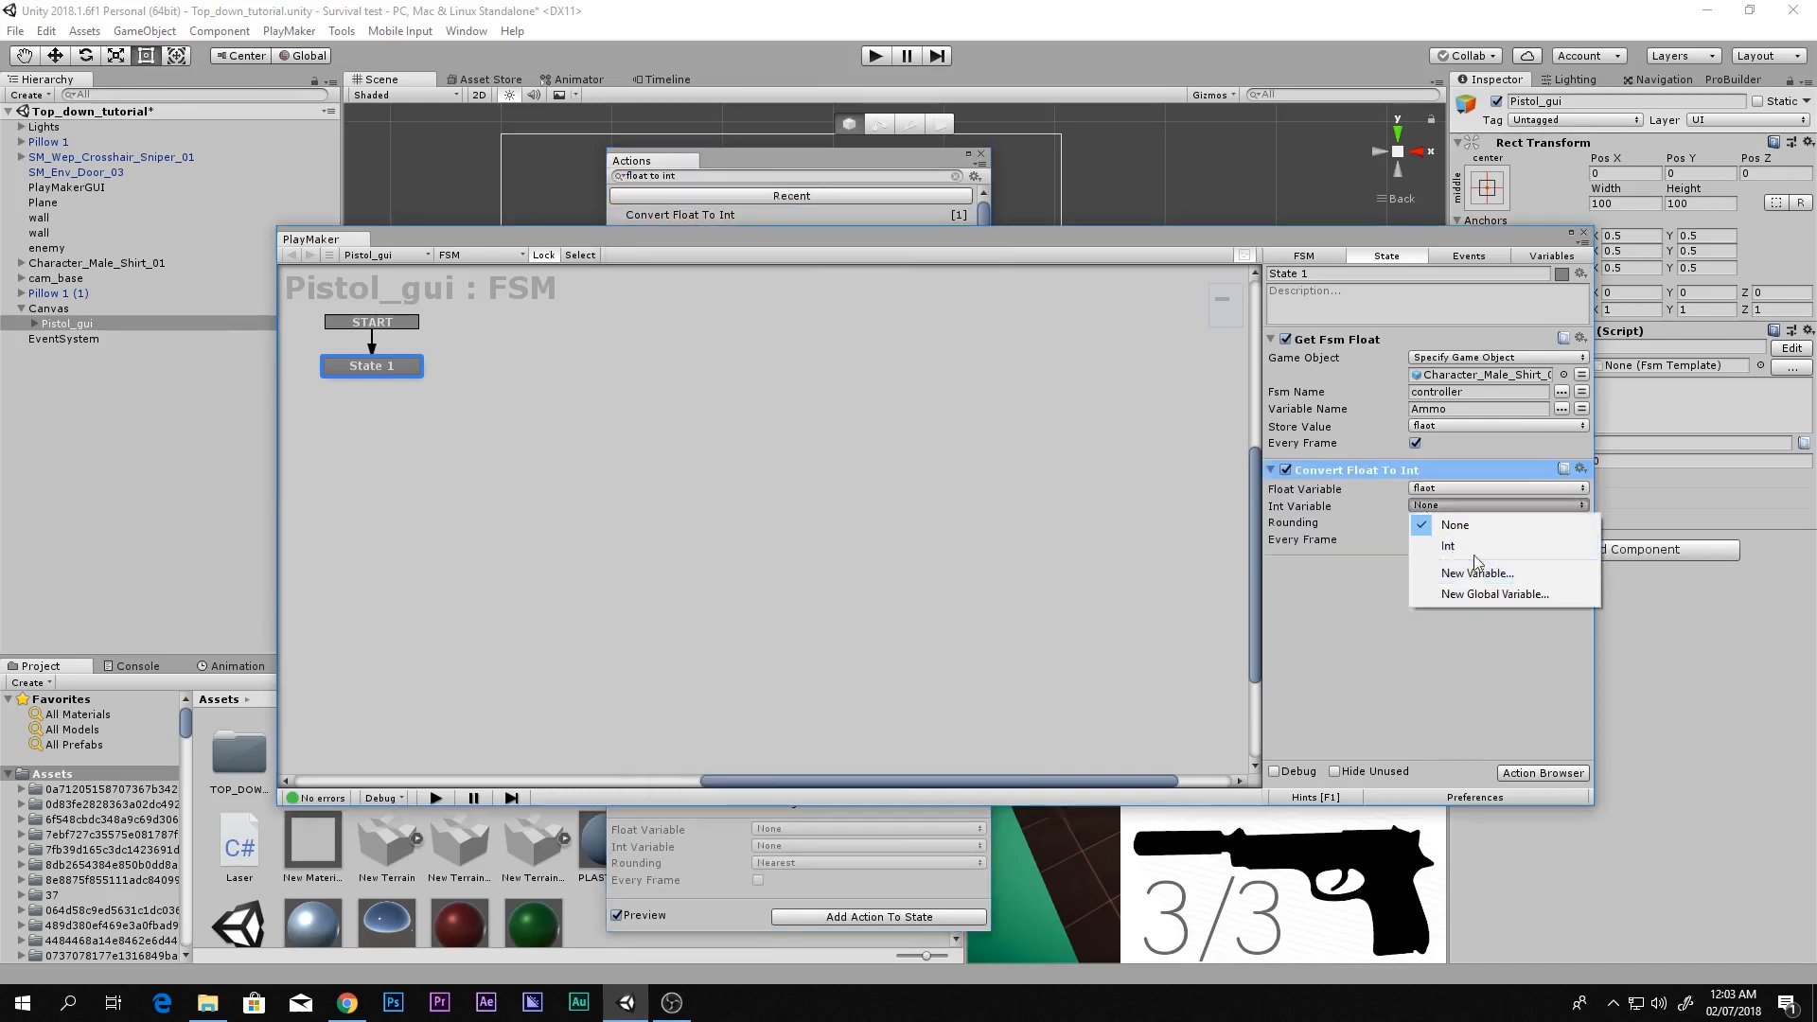
pyautogui.click(1457, 547)
pyautogui.click(1416, 538)
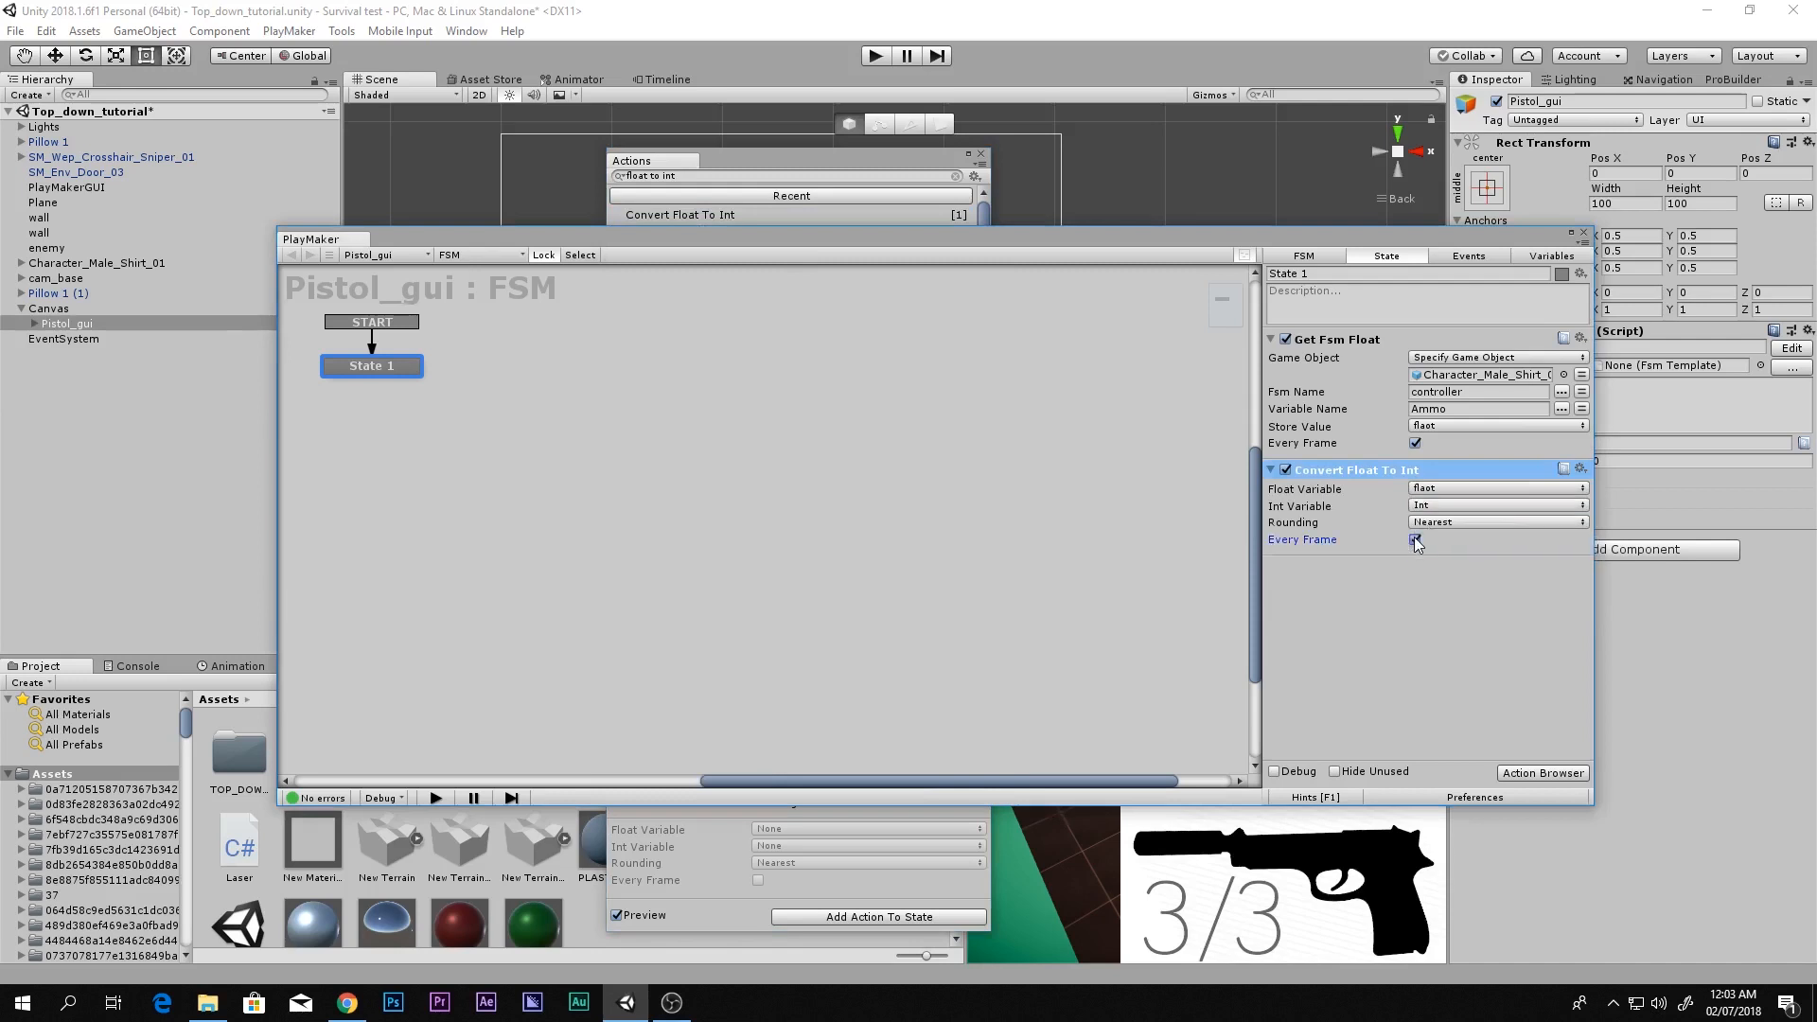
# Add a Convert Int To String action to State 1
pyautogui.click(888, 155)
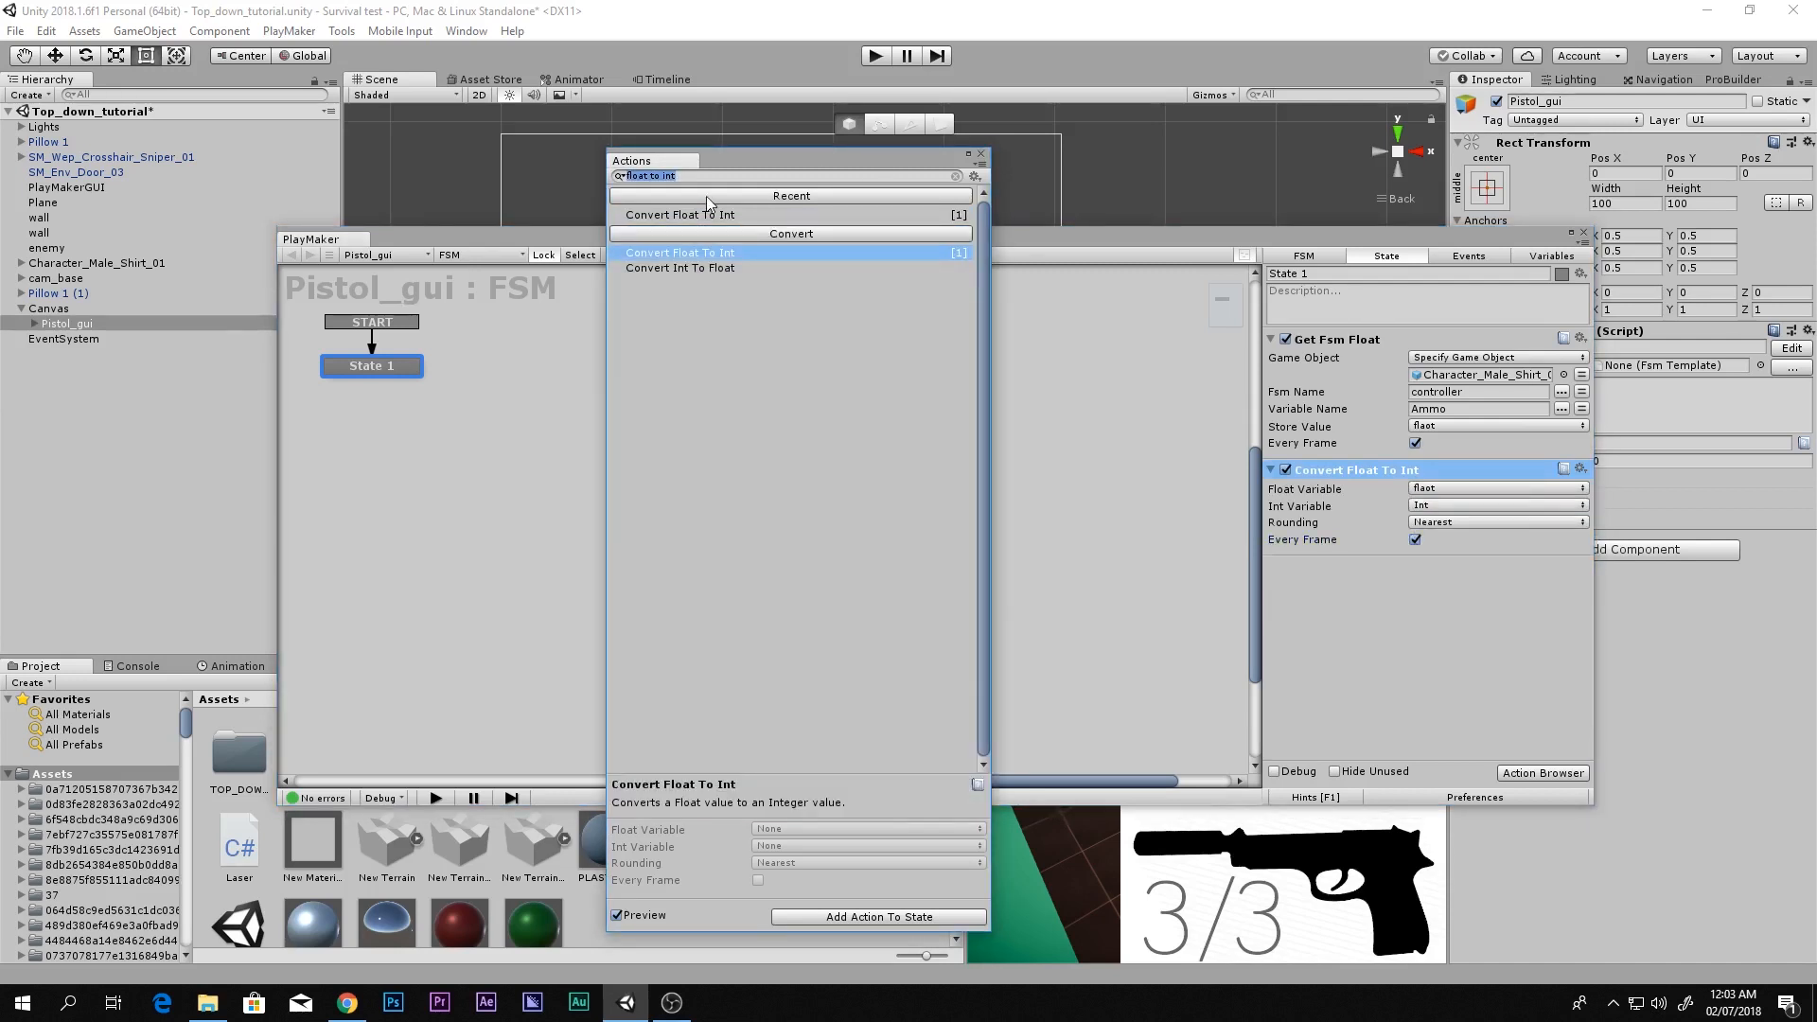
pyautogui.write('int to stri')
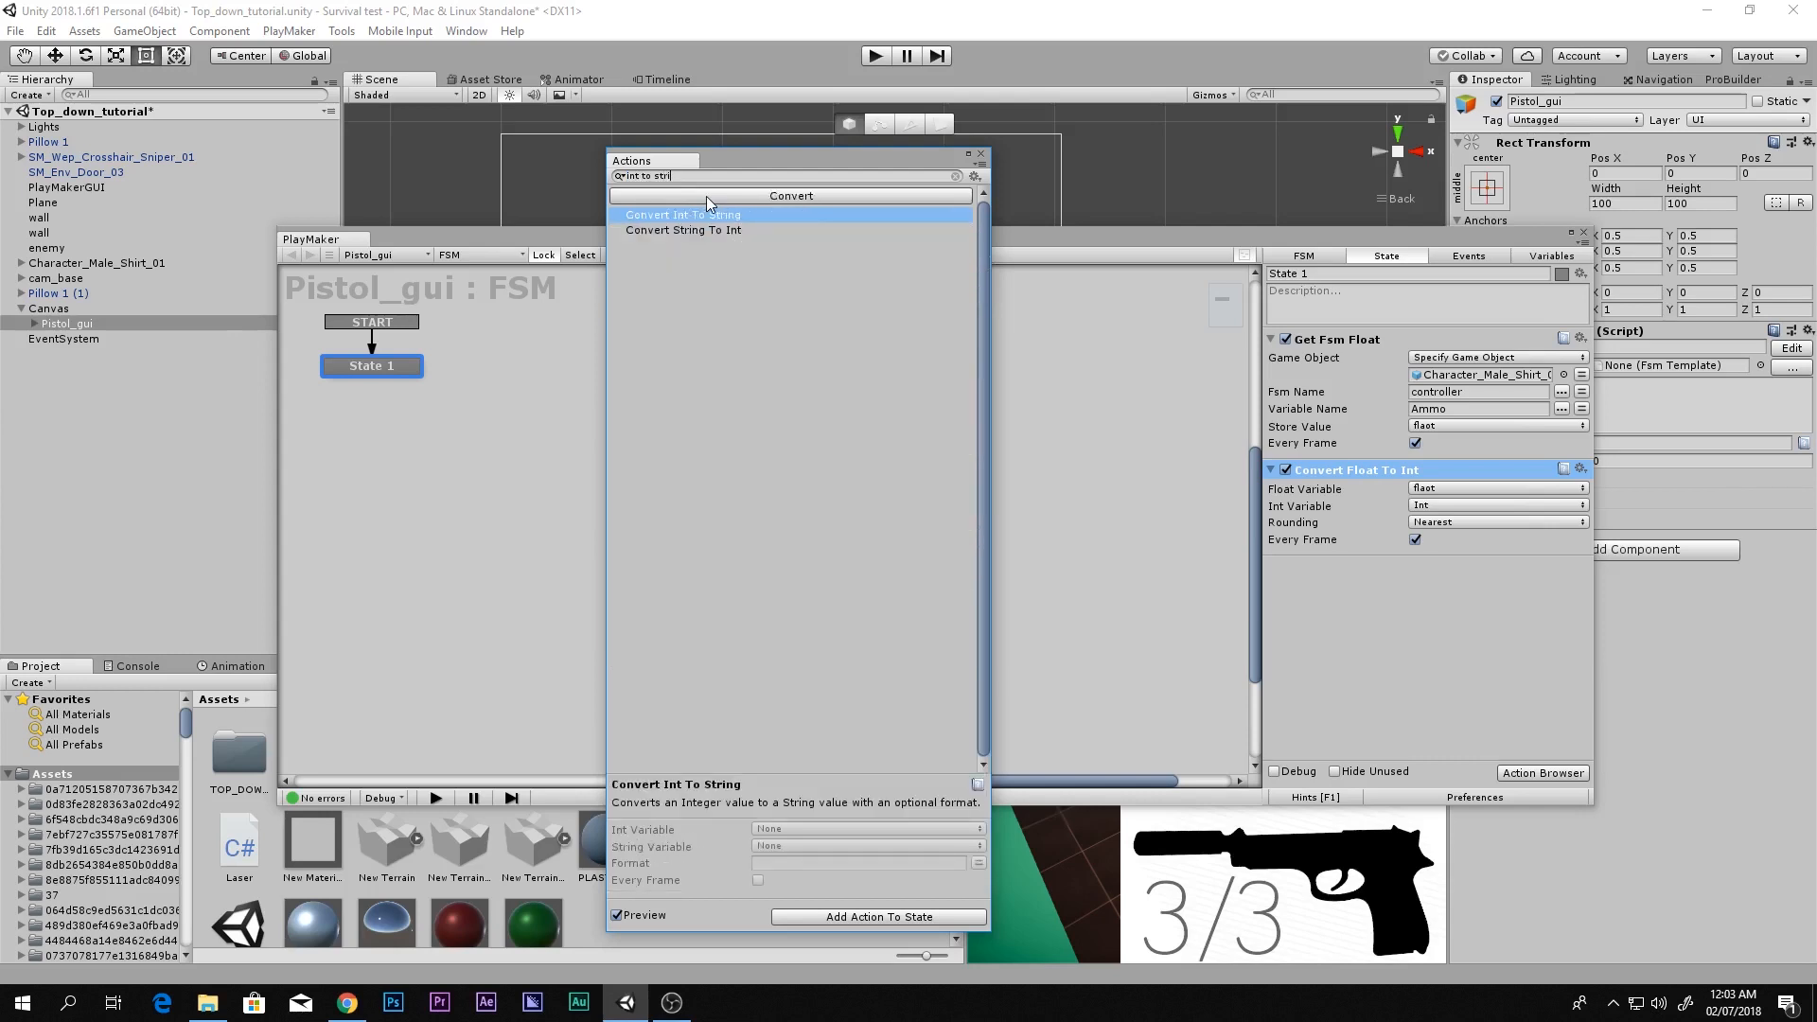
pyautogui.press('Return')
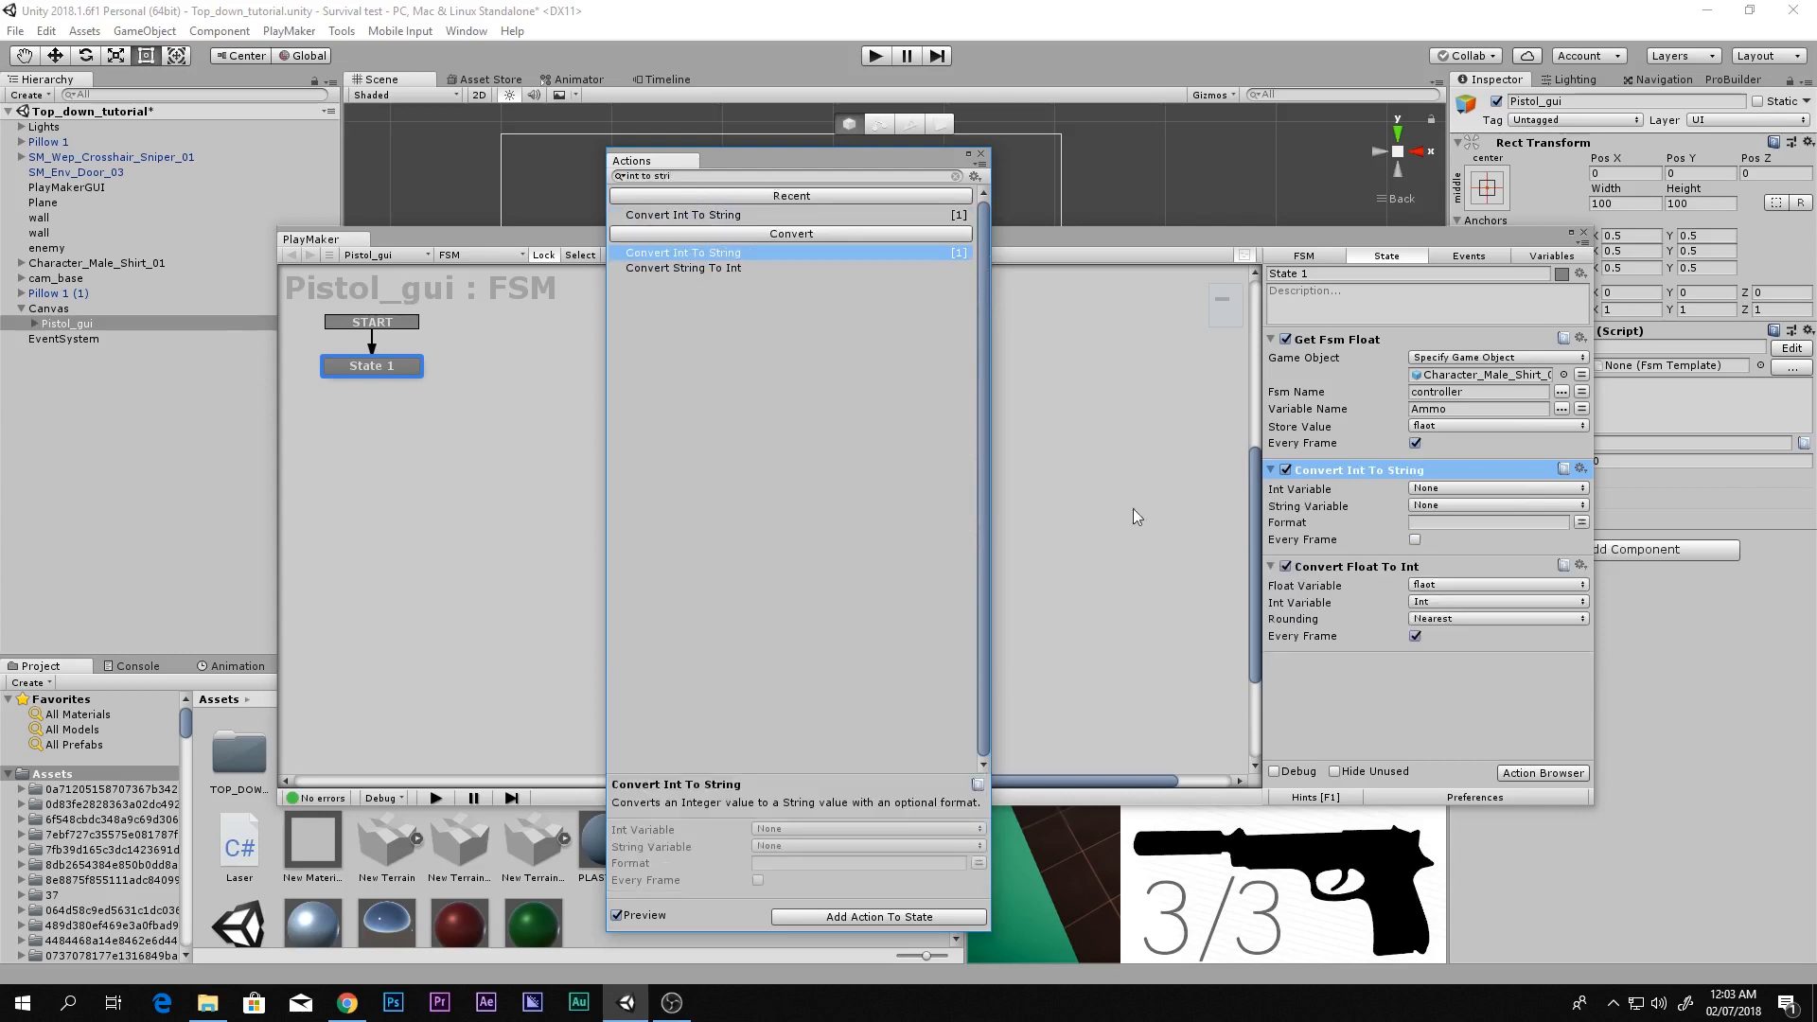
# Switch the Format of Convert Int To String to variable use, left at None, and move the action to the end of State 1
pyautogui.click(1485, 587)
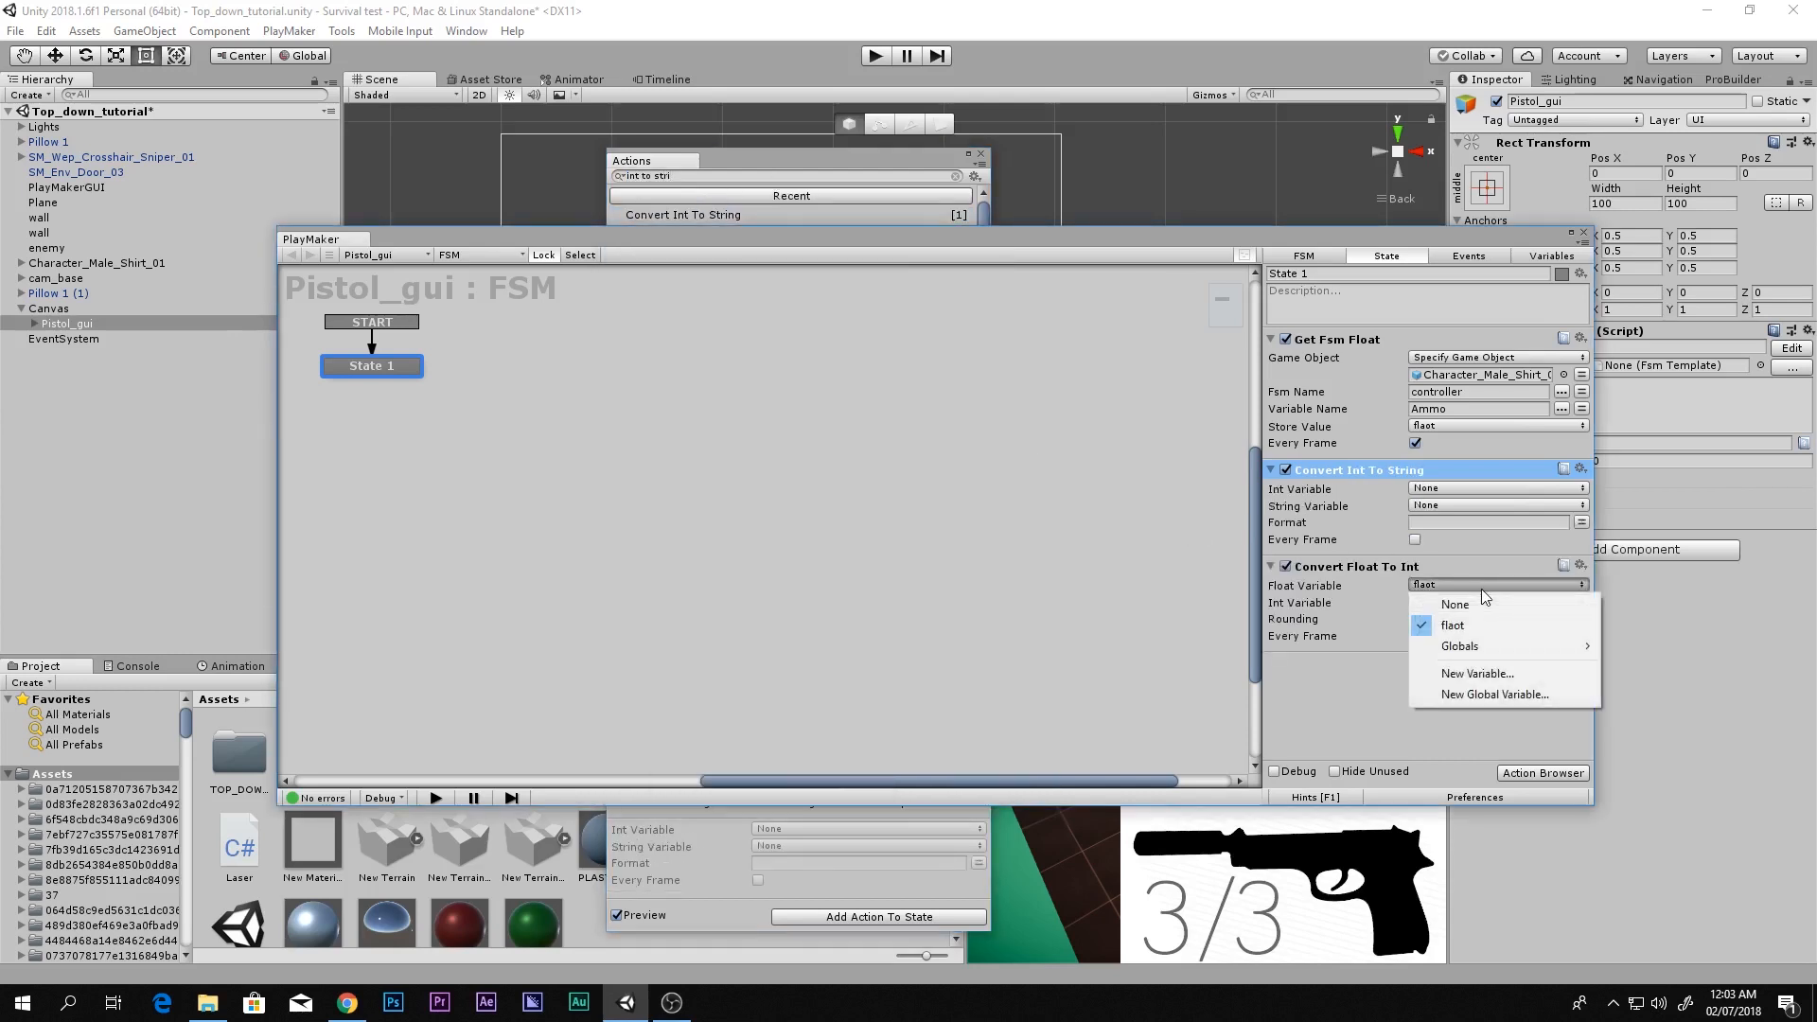
pyautogui.click(1582, 522)
pyautogui.click(1486, 523)
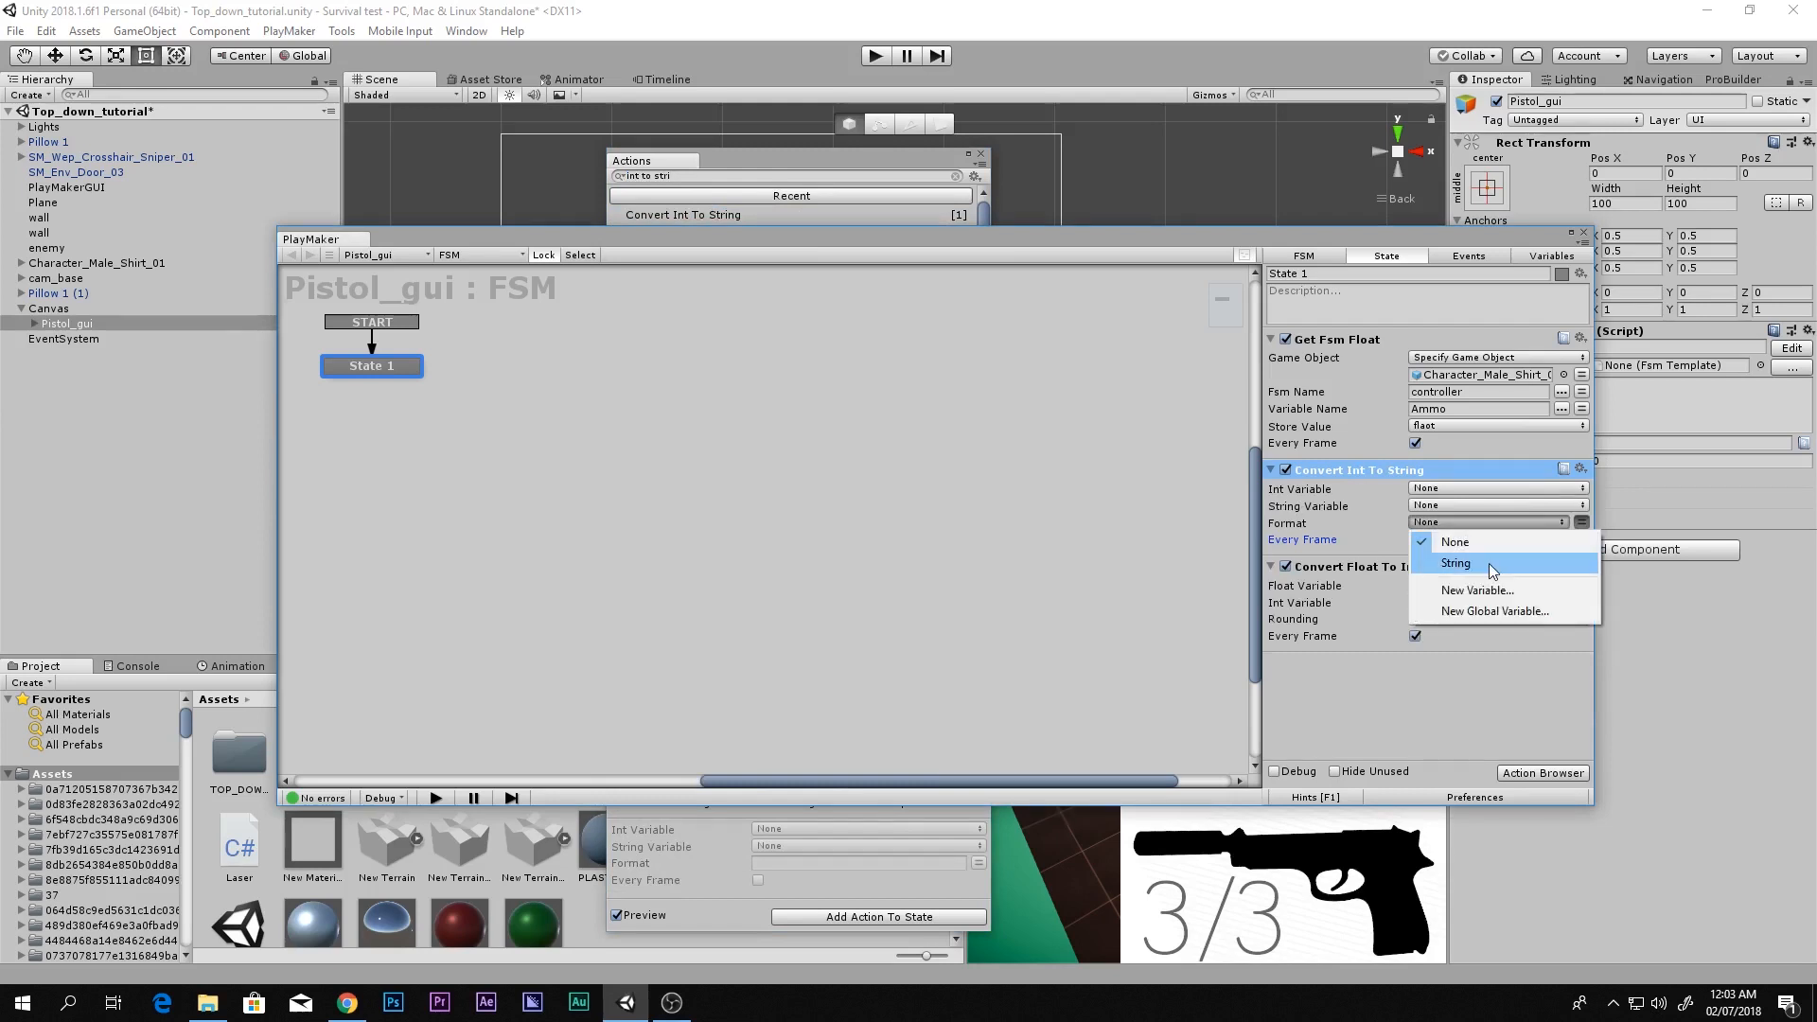
pyautogui.click(1399, 716)
pyautogui.click(1354, 469)
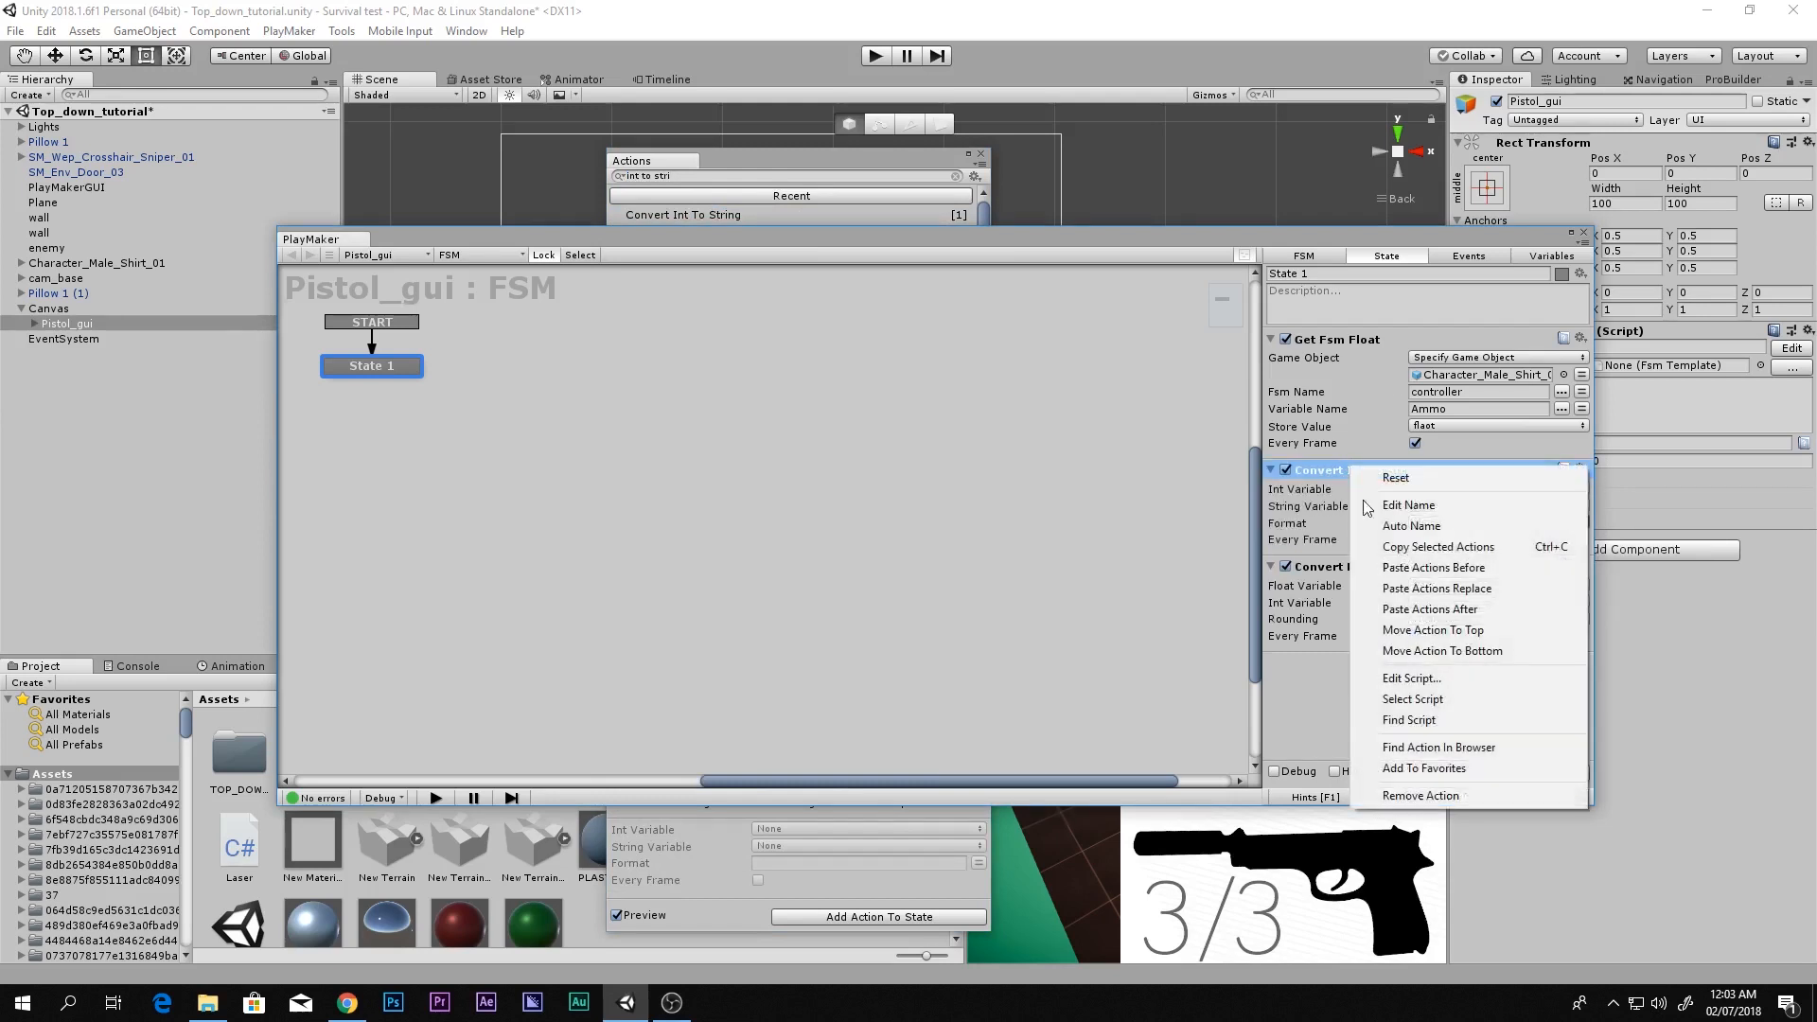
pyautogui.rightClick(1354, 470)
pyautogui.click(1445, 650)
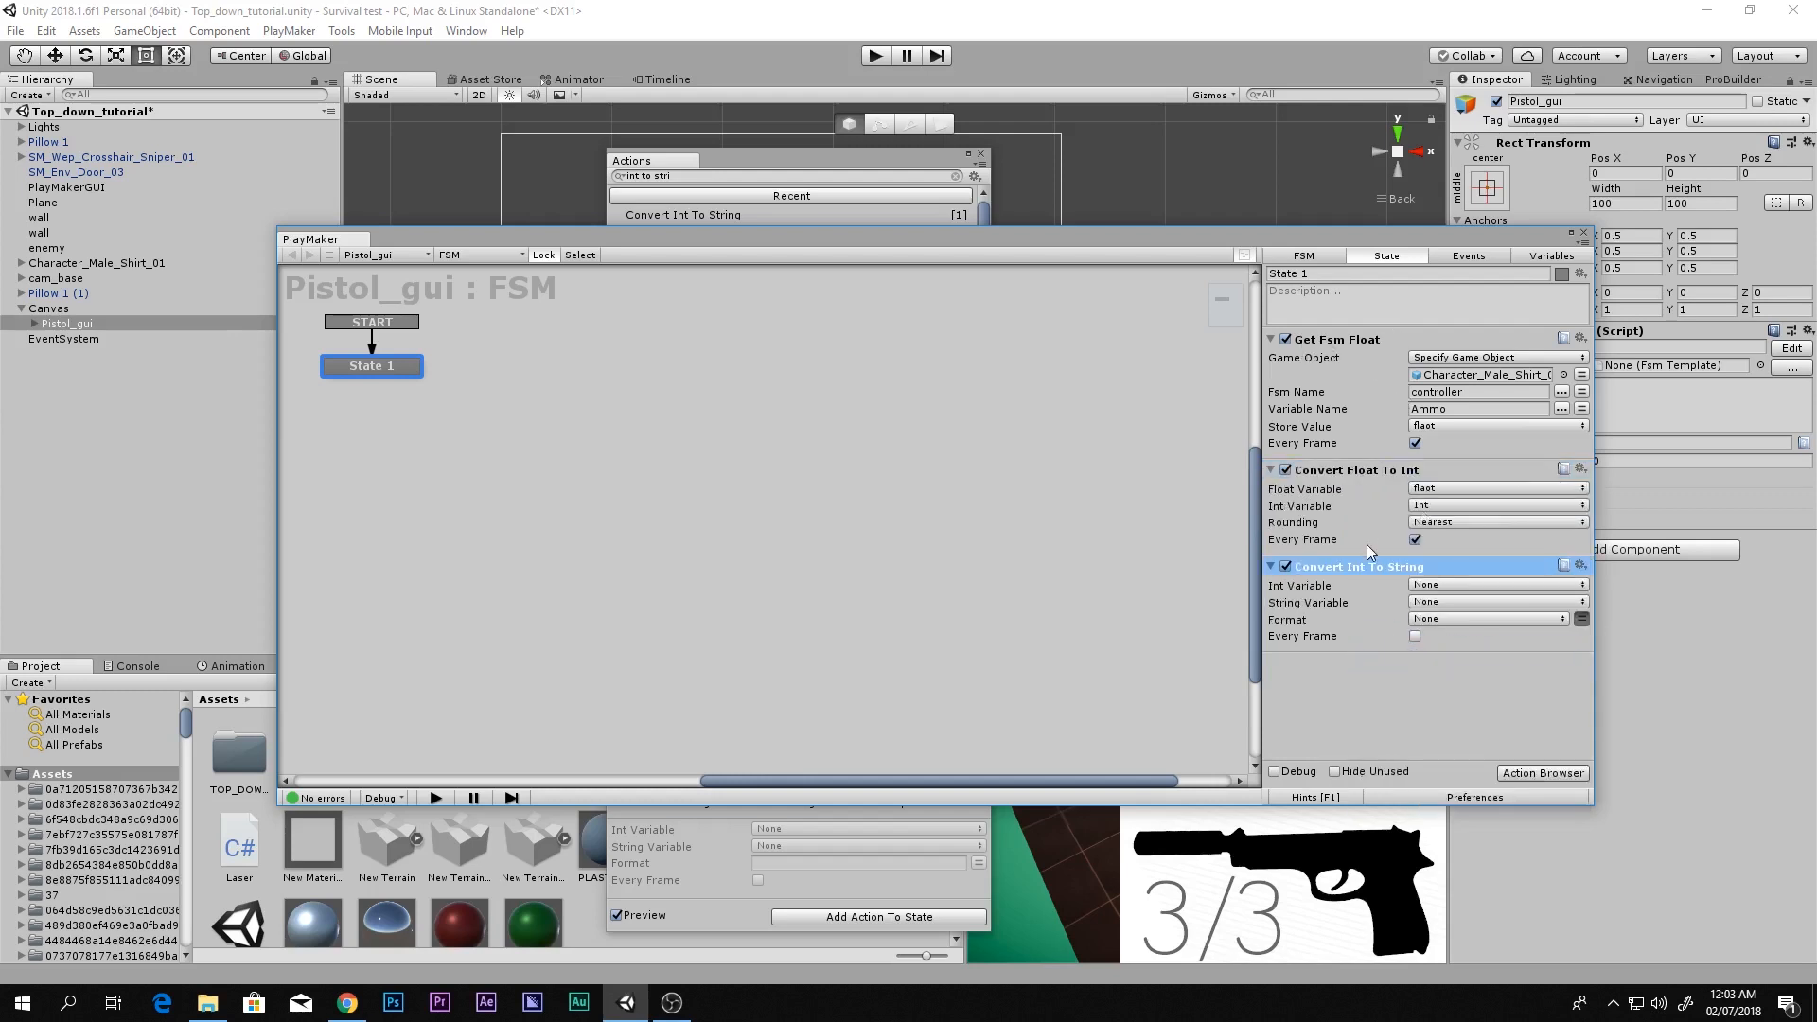
# Make Convert Int To String convert the Int variable into the String variable on every frame
pyautogui.click(1436, 585)
pyautogui.click(1457, 626)
pyautogui.click(1436, 602)
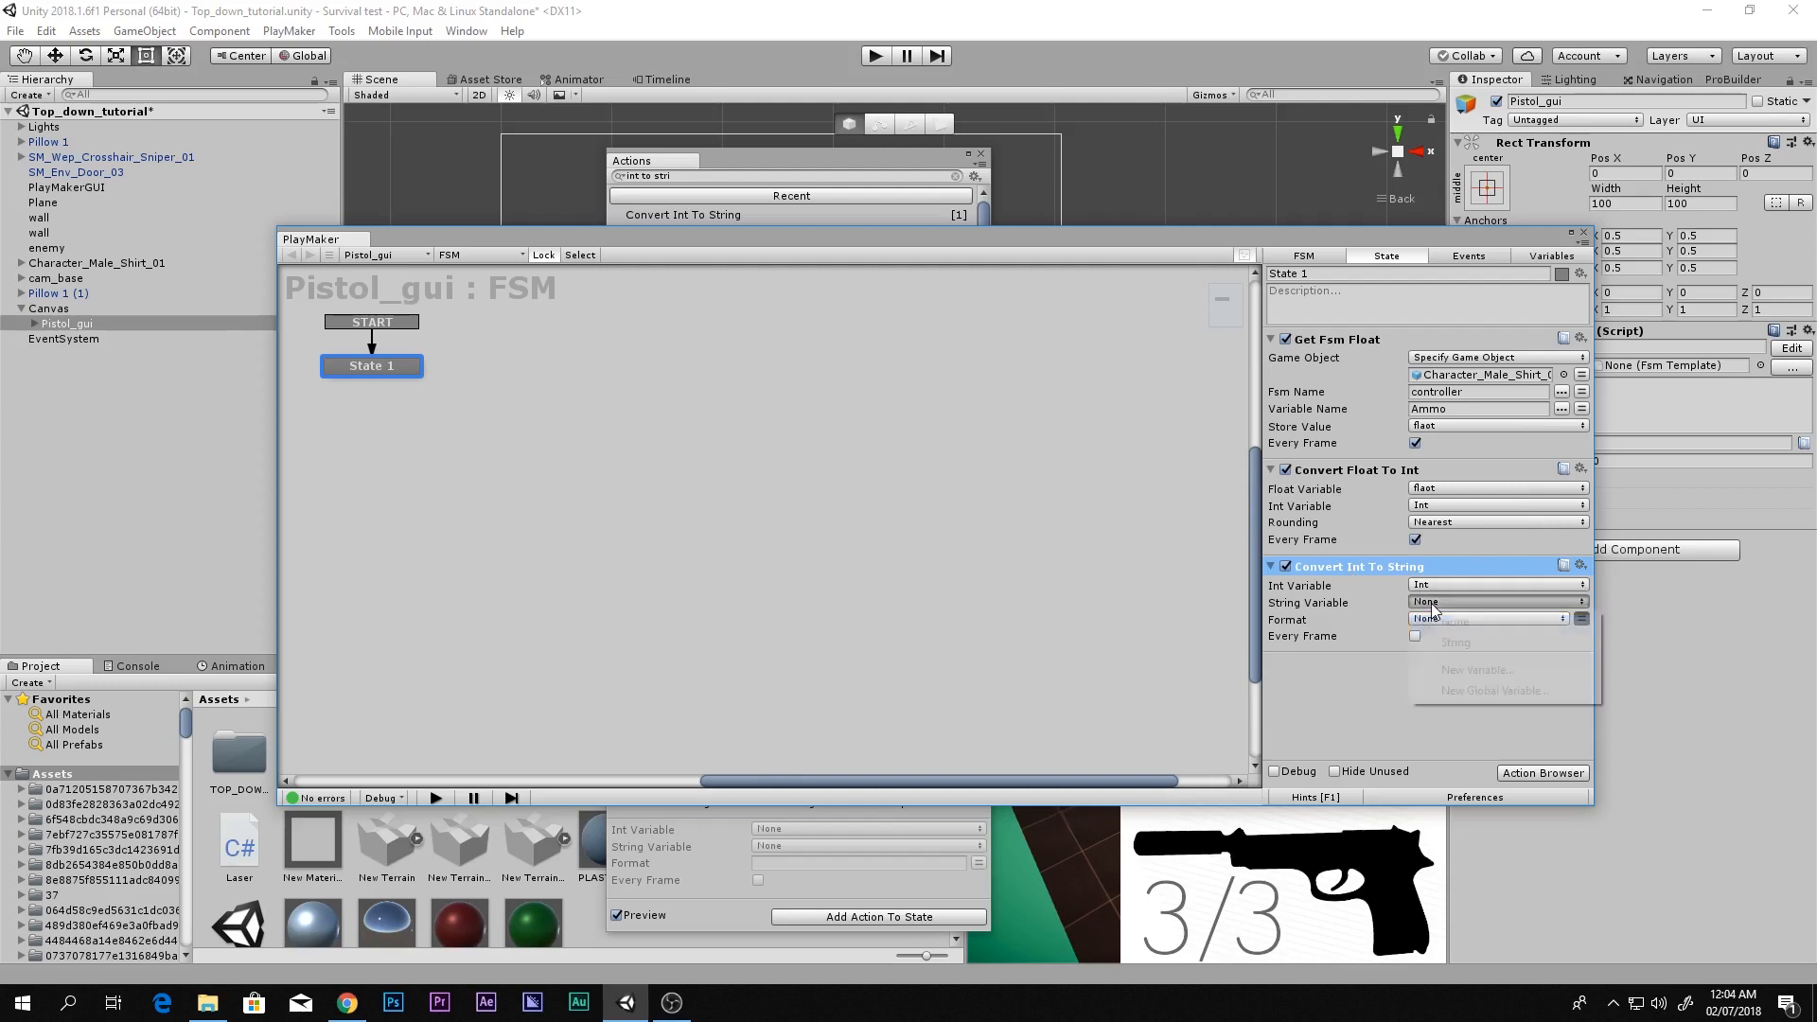
pyautogui.click(1456, 643)
pyautogui.click(1463, 619)
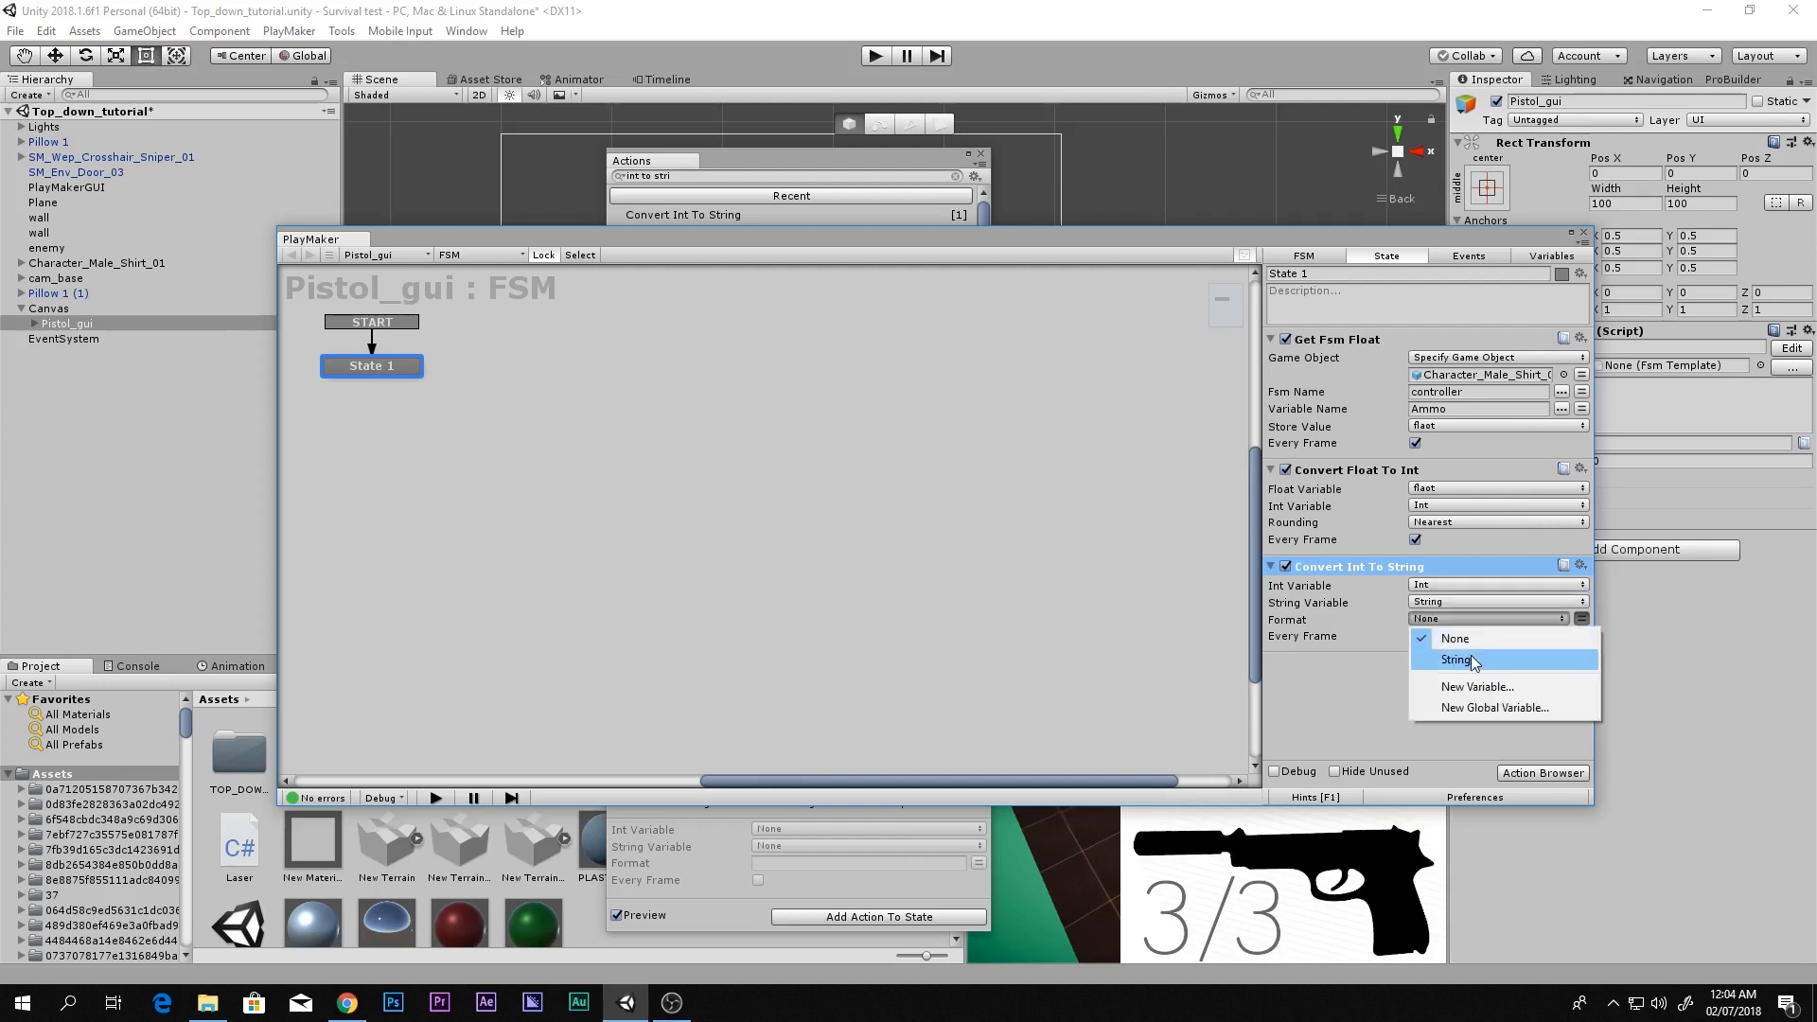
pyautogui.click(1353, 691)
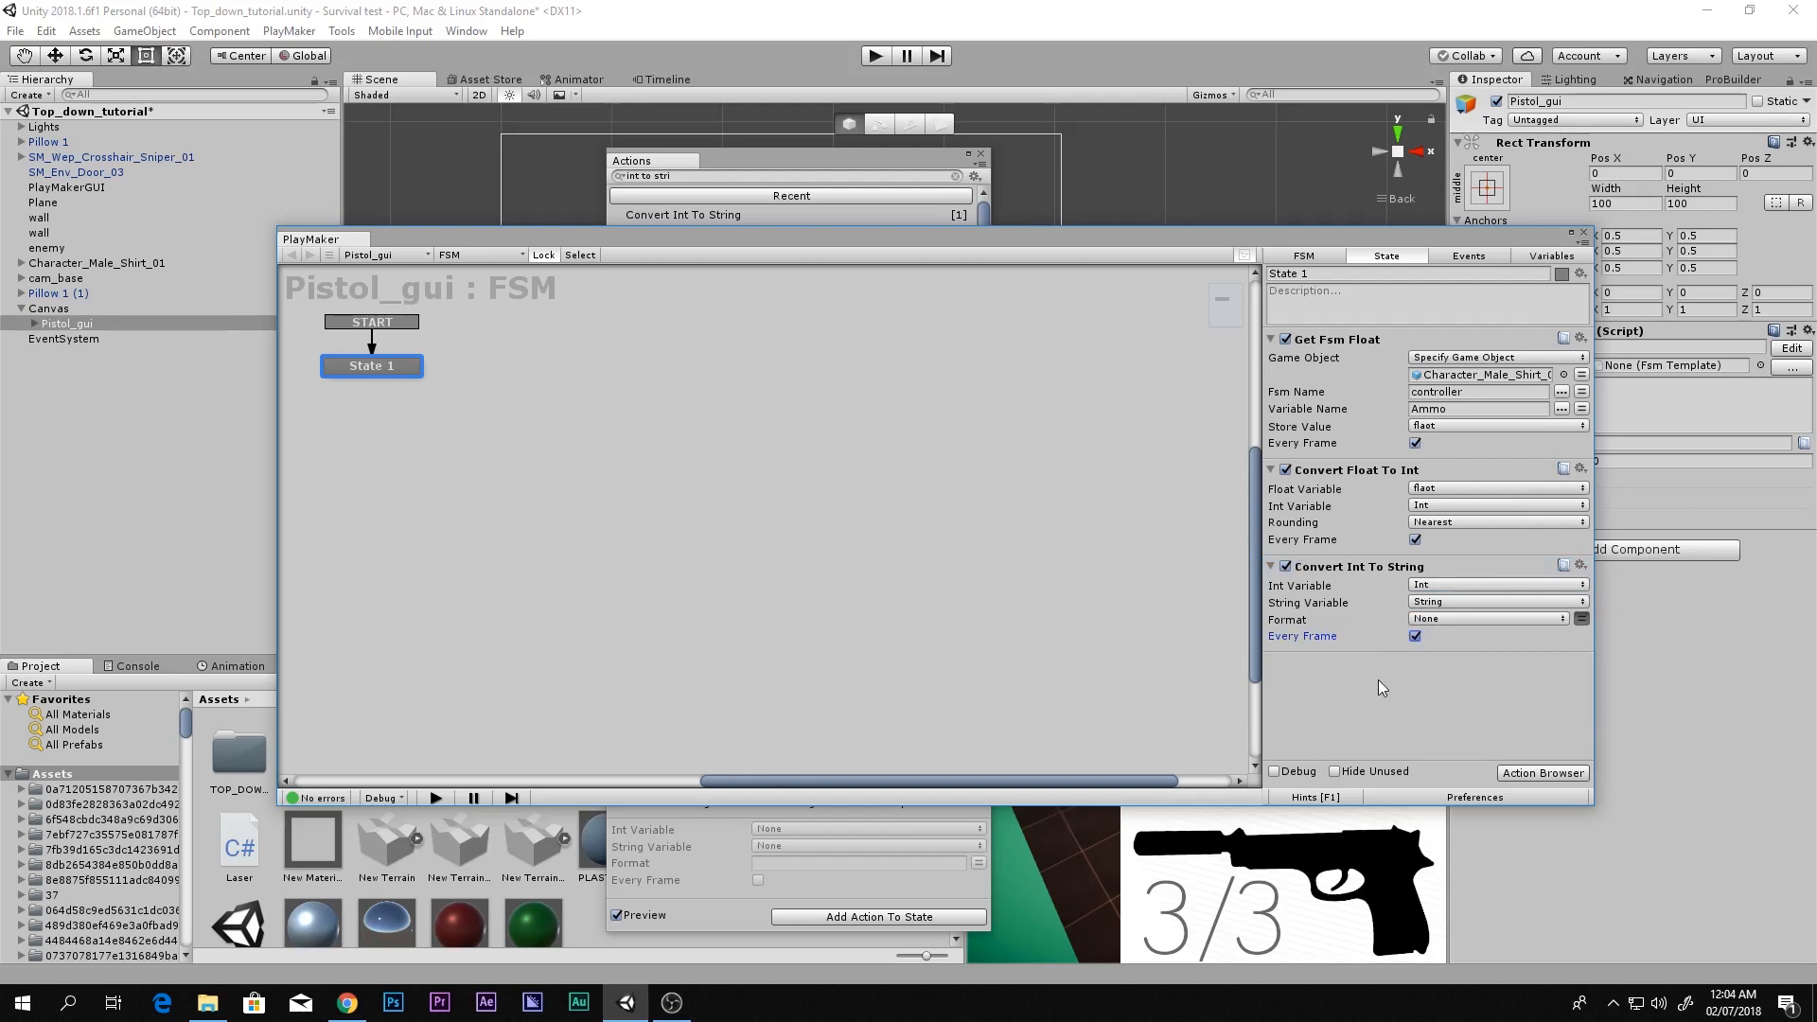
# Close the action browser and select the rEMAINING text object under Pistol_gui, moving the PlayMaker window clear of its component settings
pyautogui.click(975, 161)
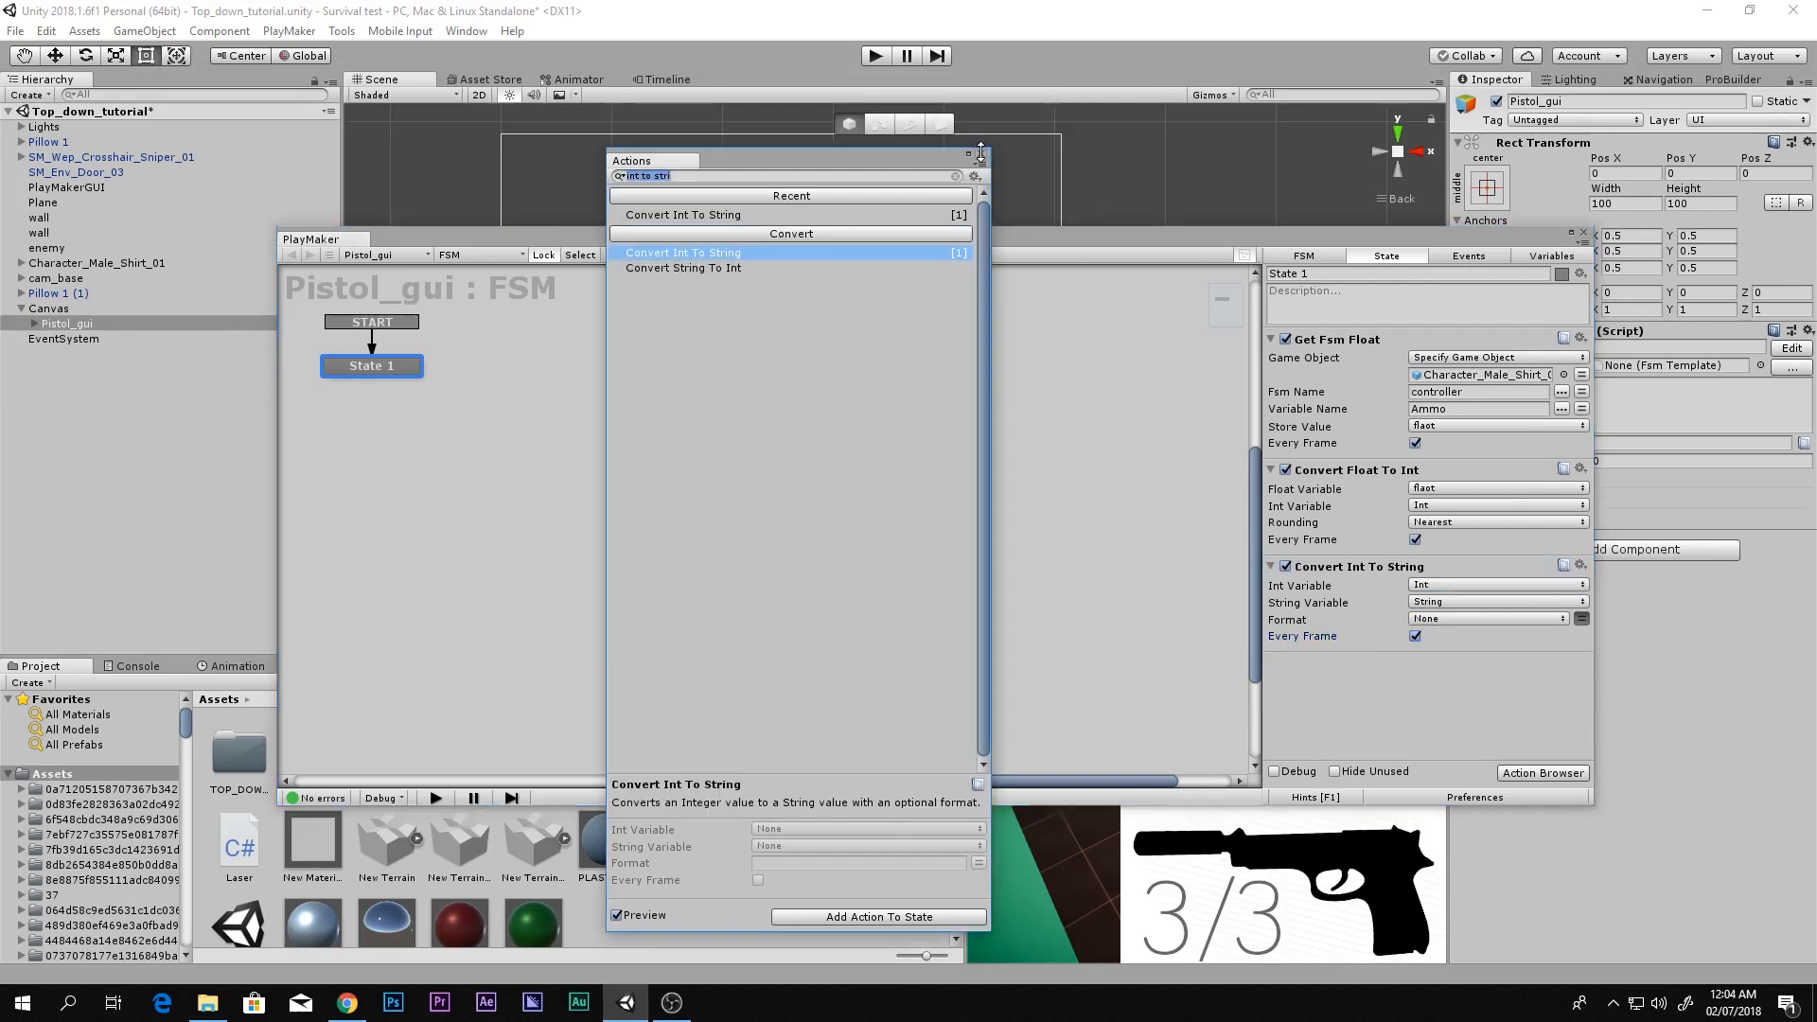
pyautogui.click(981, 153)
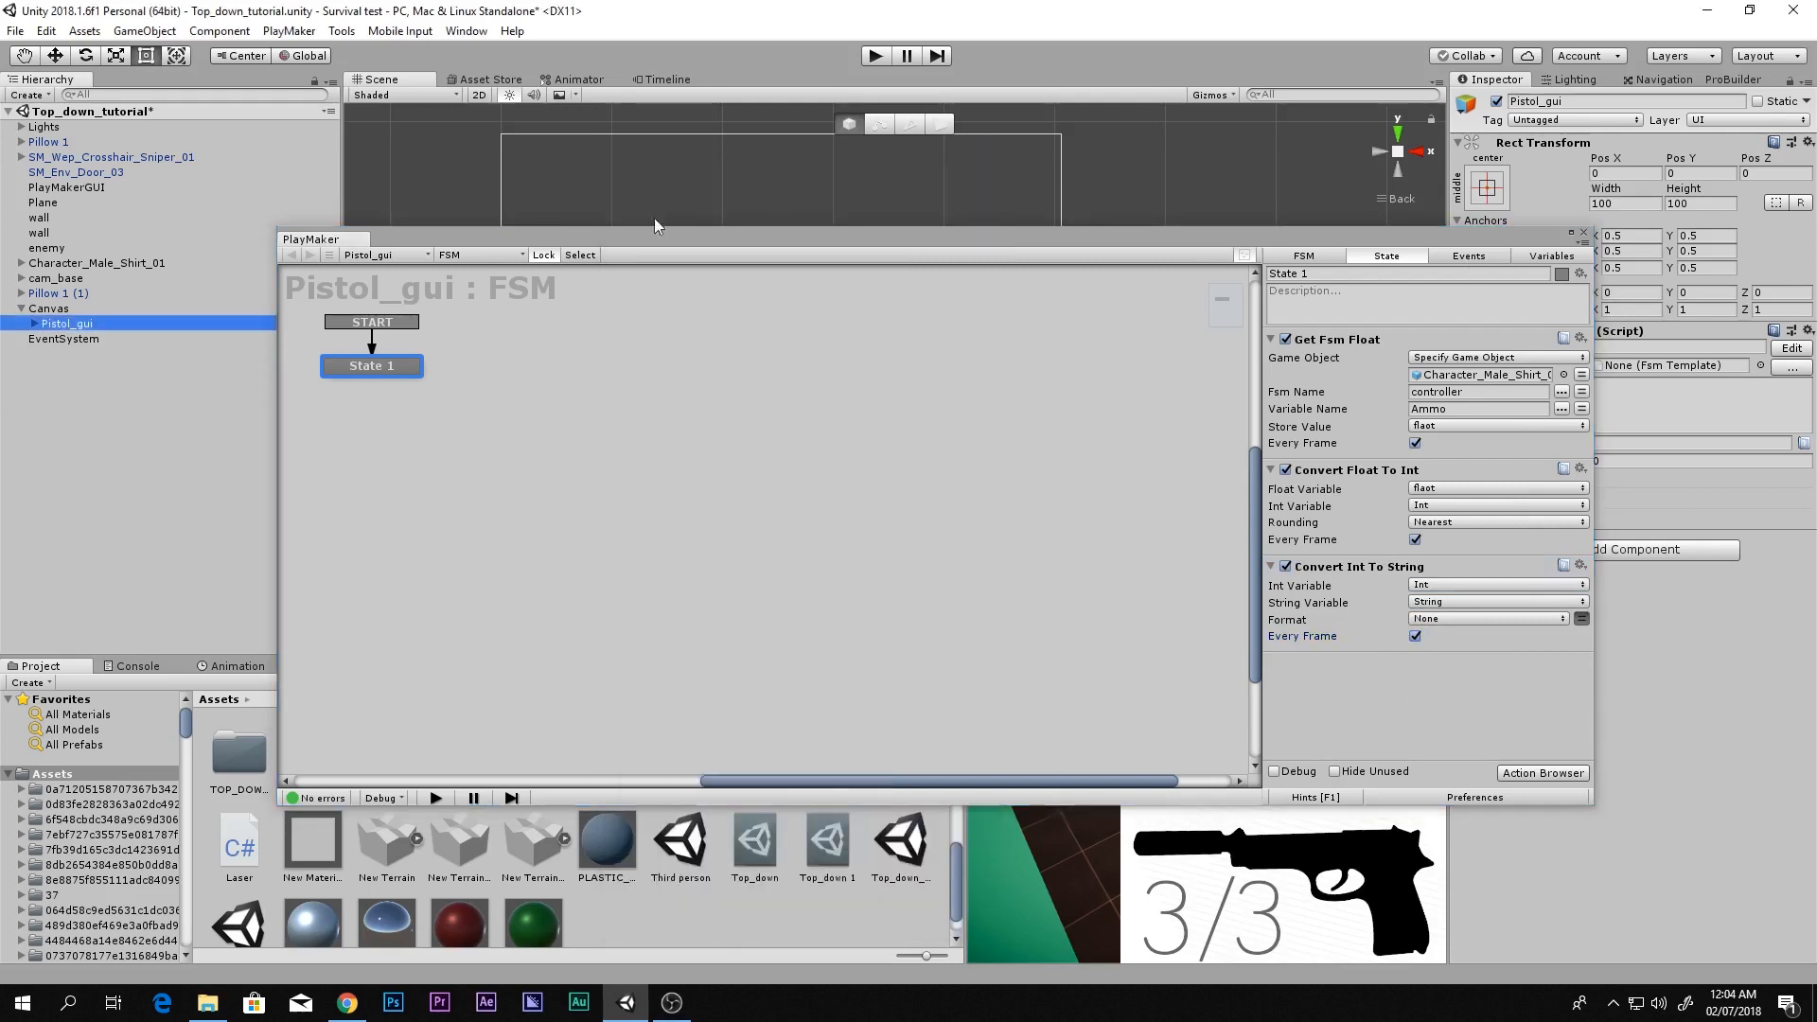
pyautogui.click(56, 309)
pyautogui.click(34, 324)
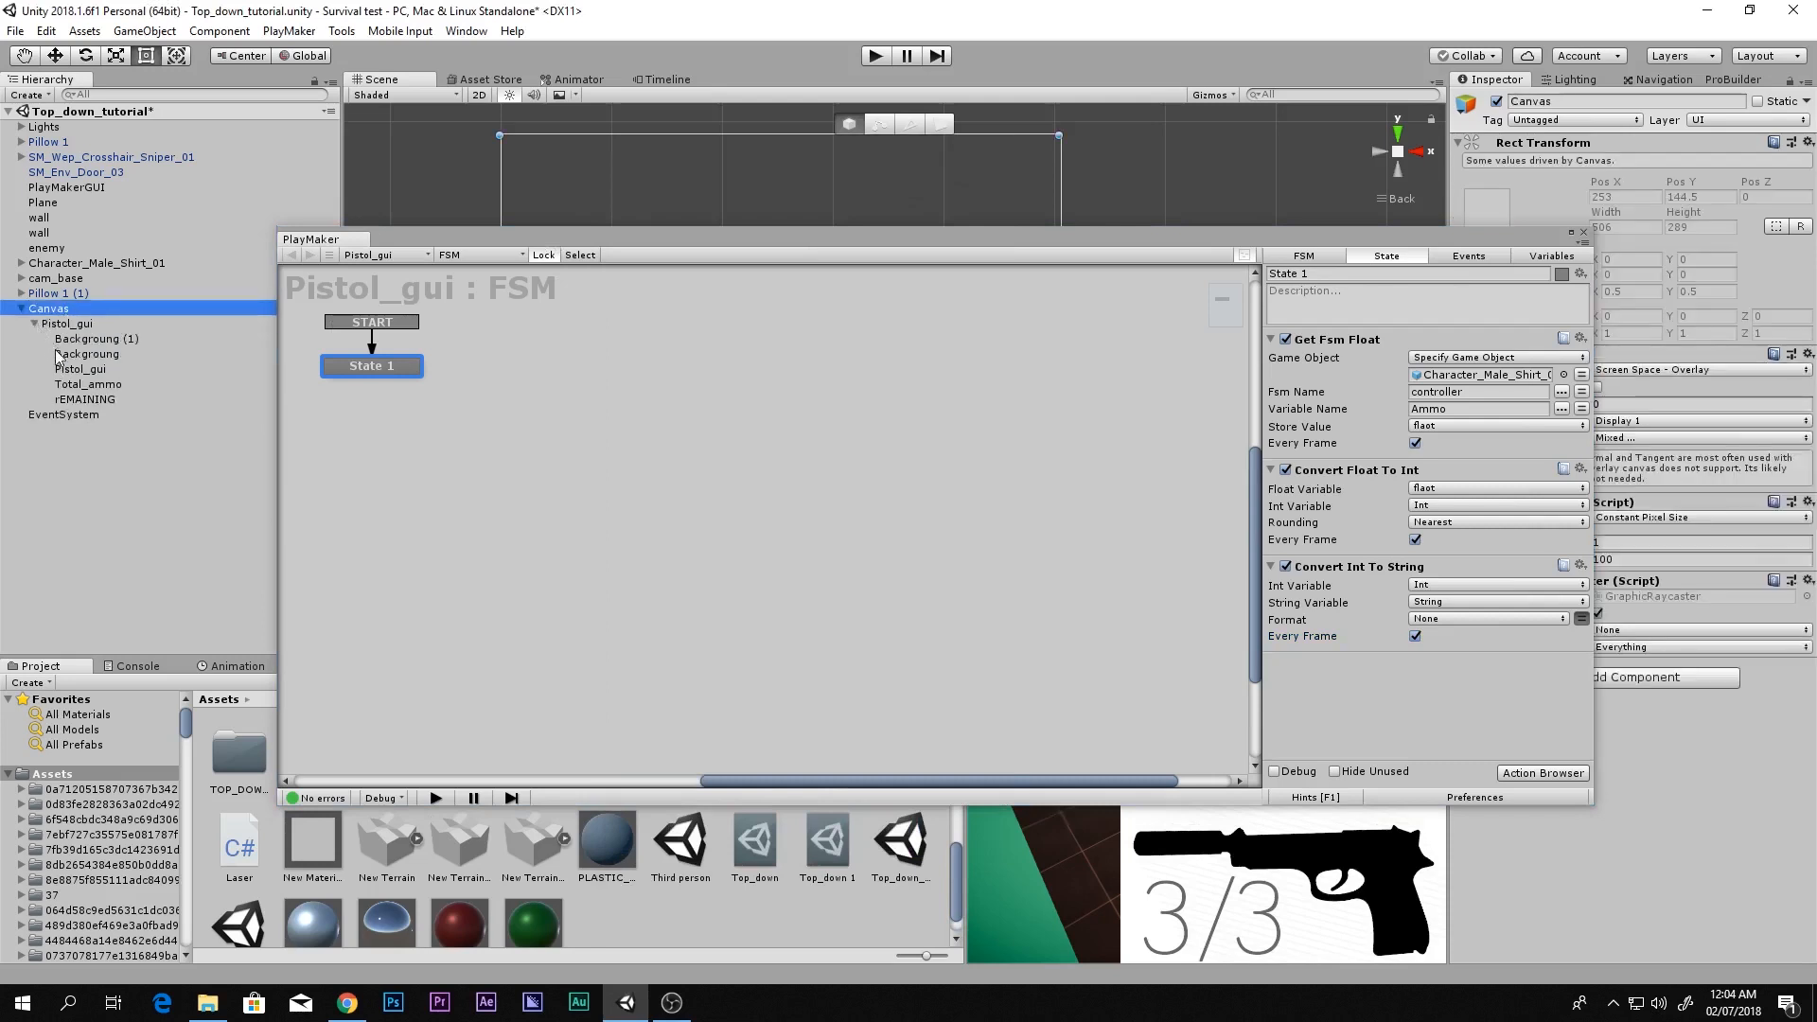
pyautogui.click(81, 383)
pyautogui.click(86, 398)
pyautogui.moveTo(1023, 237); pyautogui.dragTo(835, 209)
pyautogui.scroll(-1, 1602, 314)
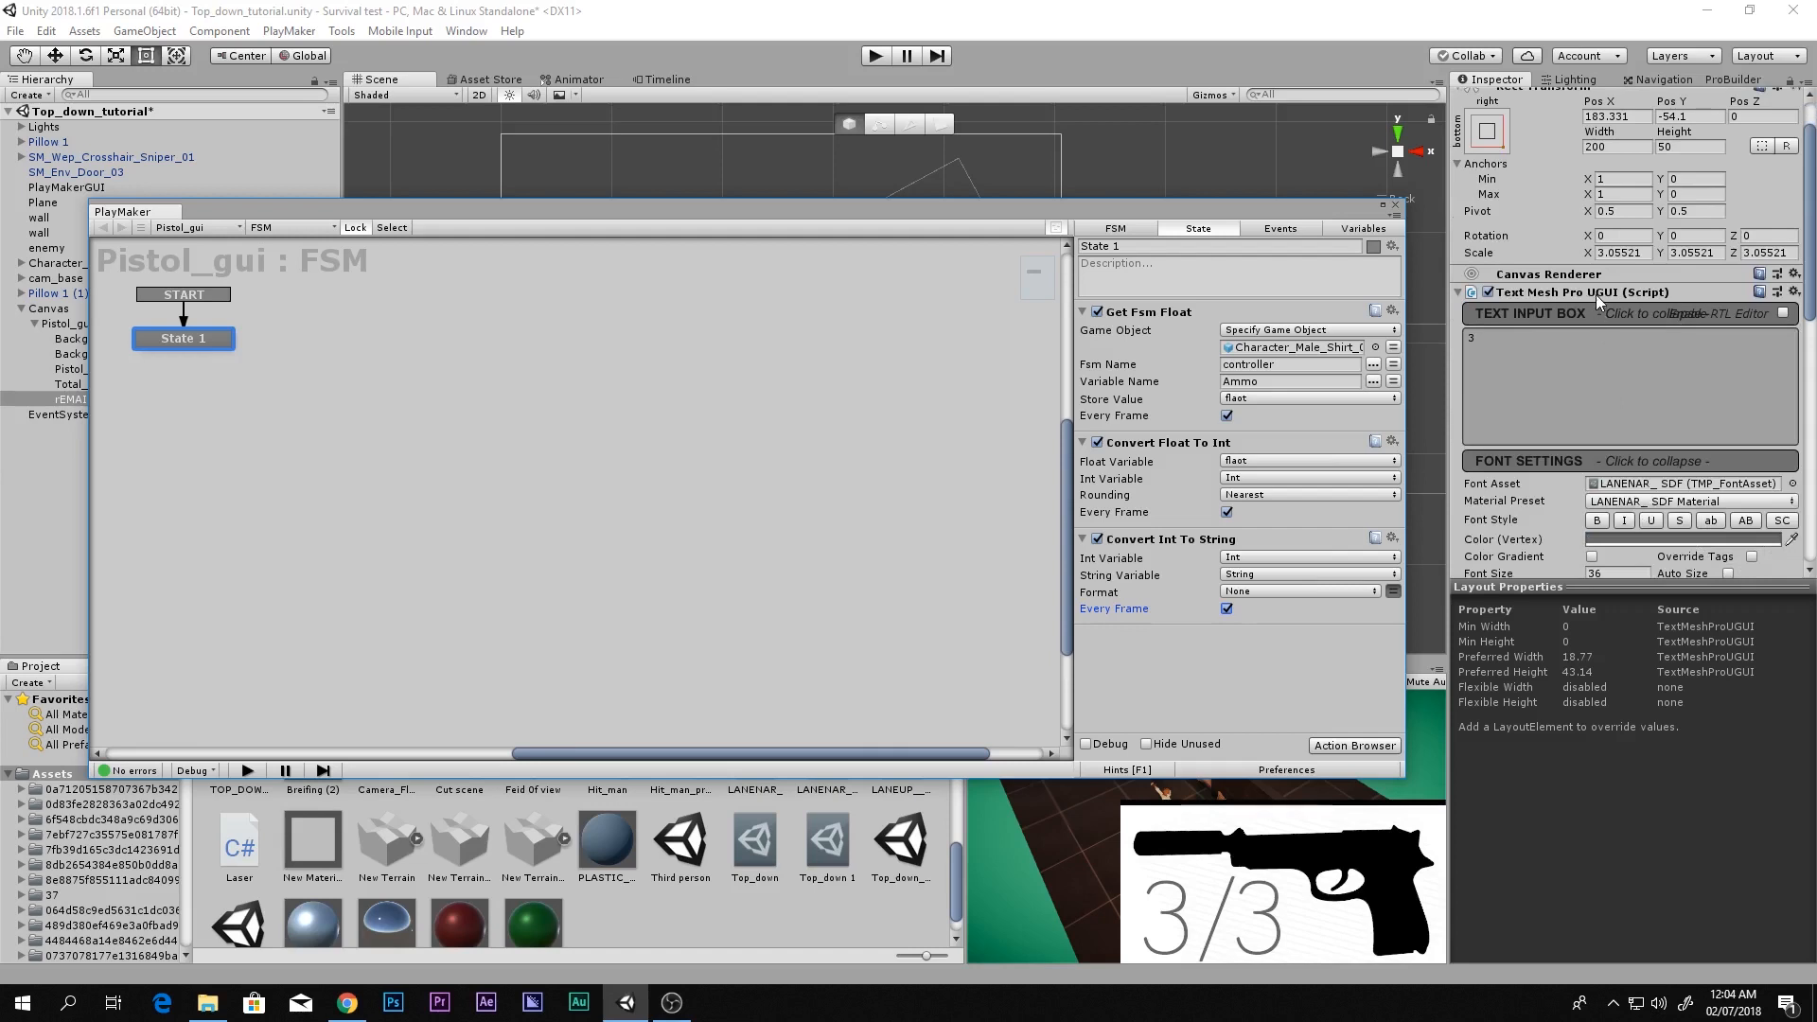
# Try to create a Set Property action in State 1 from rEMAINING's Text Mesh Pro UGUI component
pyautogui.moveTo(1596, 293); pyautogui.dragTo(1242, 667)
pyautogui.click(1281, 726)
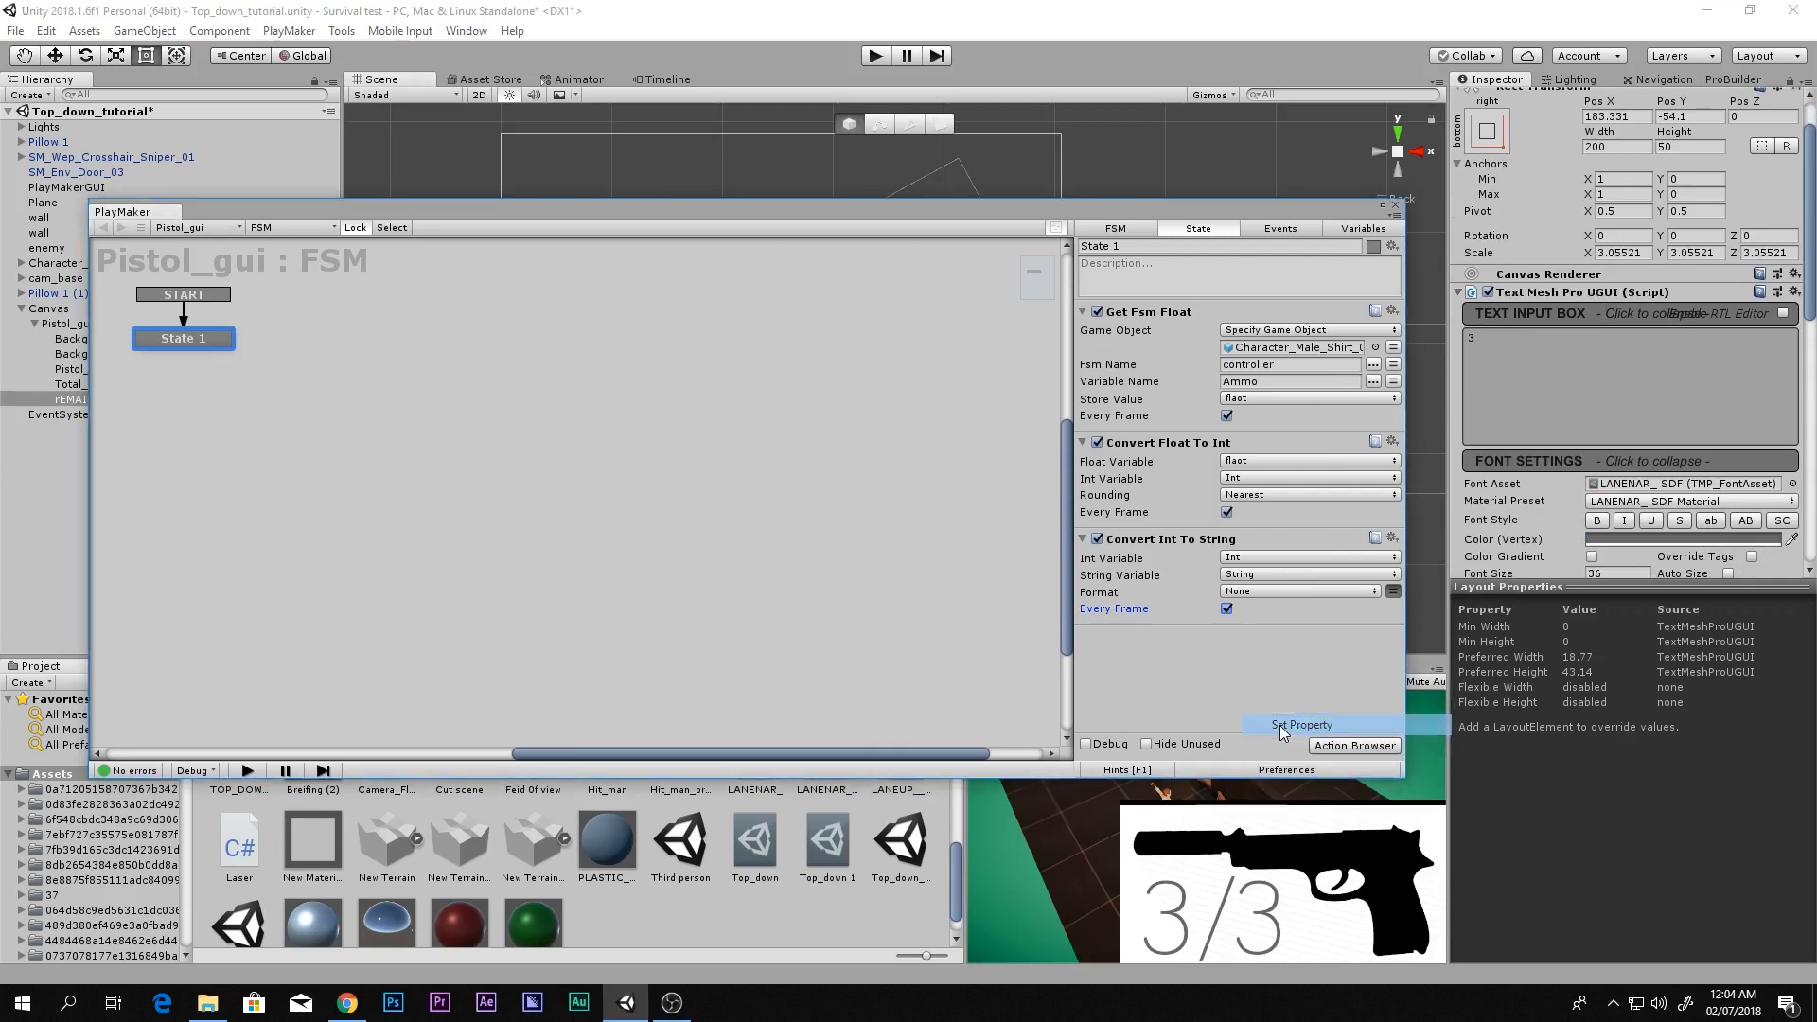
pyautogui.rightClick(1229, 690)
# Add a Set Property action to State 1 and close the action browser
pyautogui.doubleClick(1153, 657)
pyautogui.write('s')
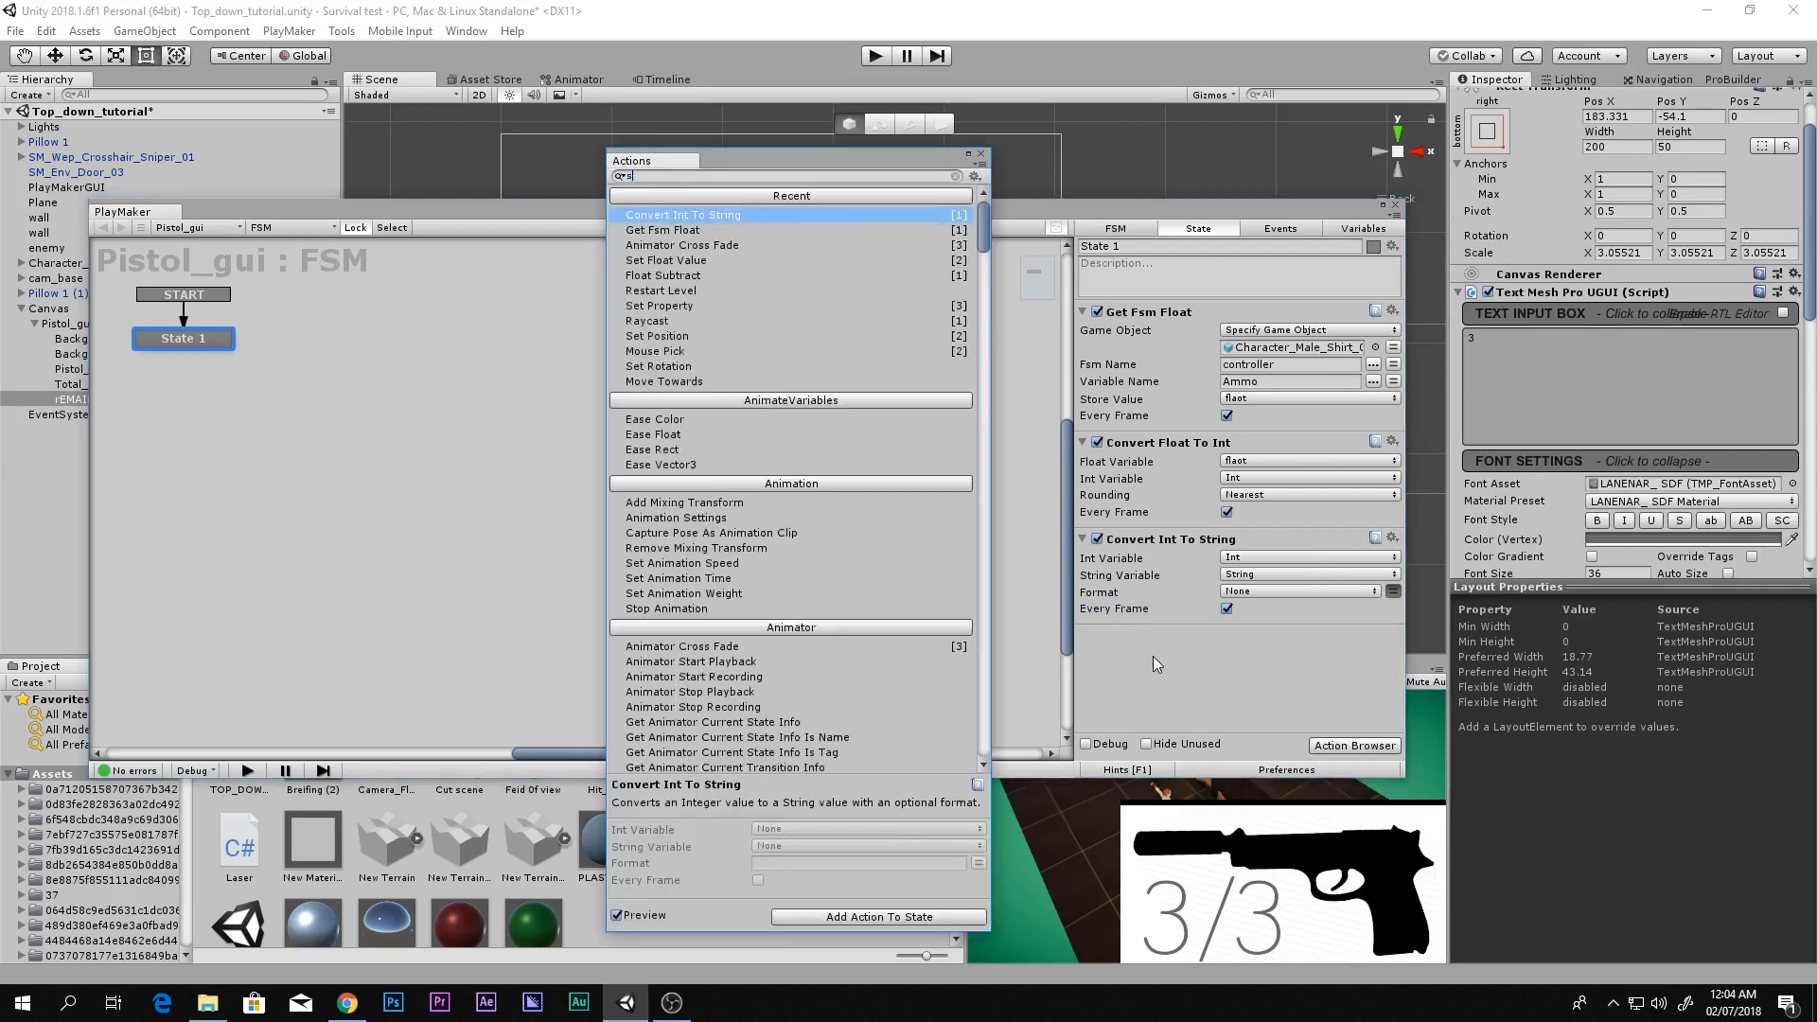
pyautogui.write('et proper')
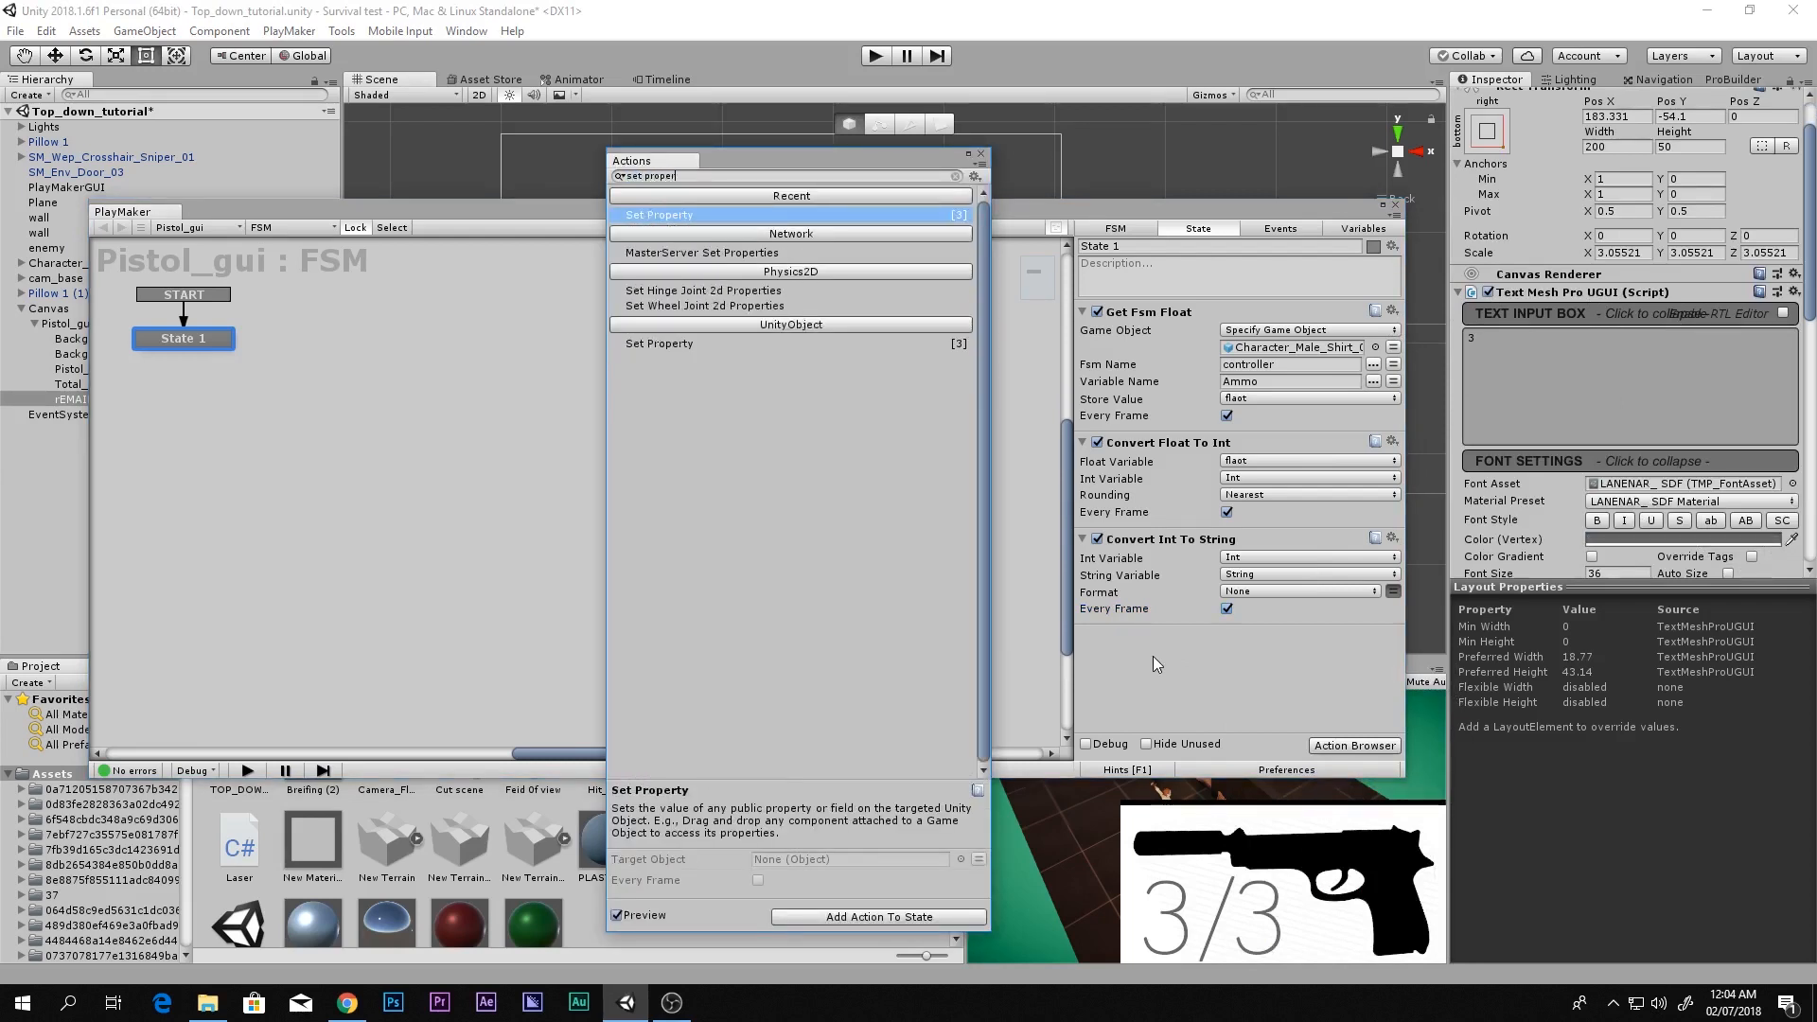
pyautogui.press('Return')
pyautogui.click(981, 153)
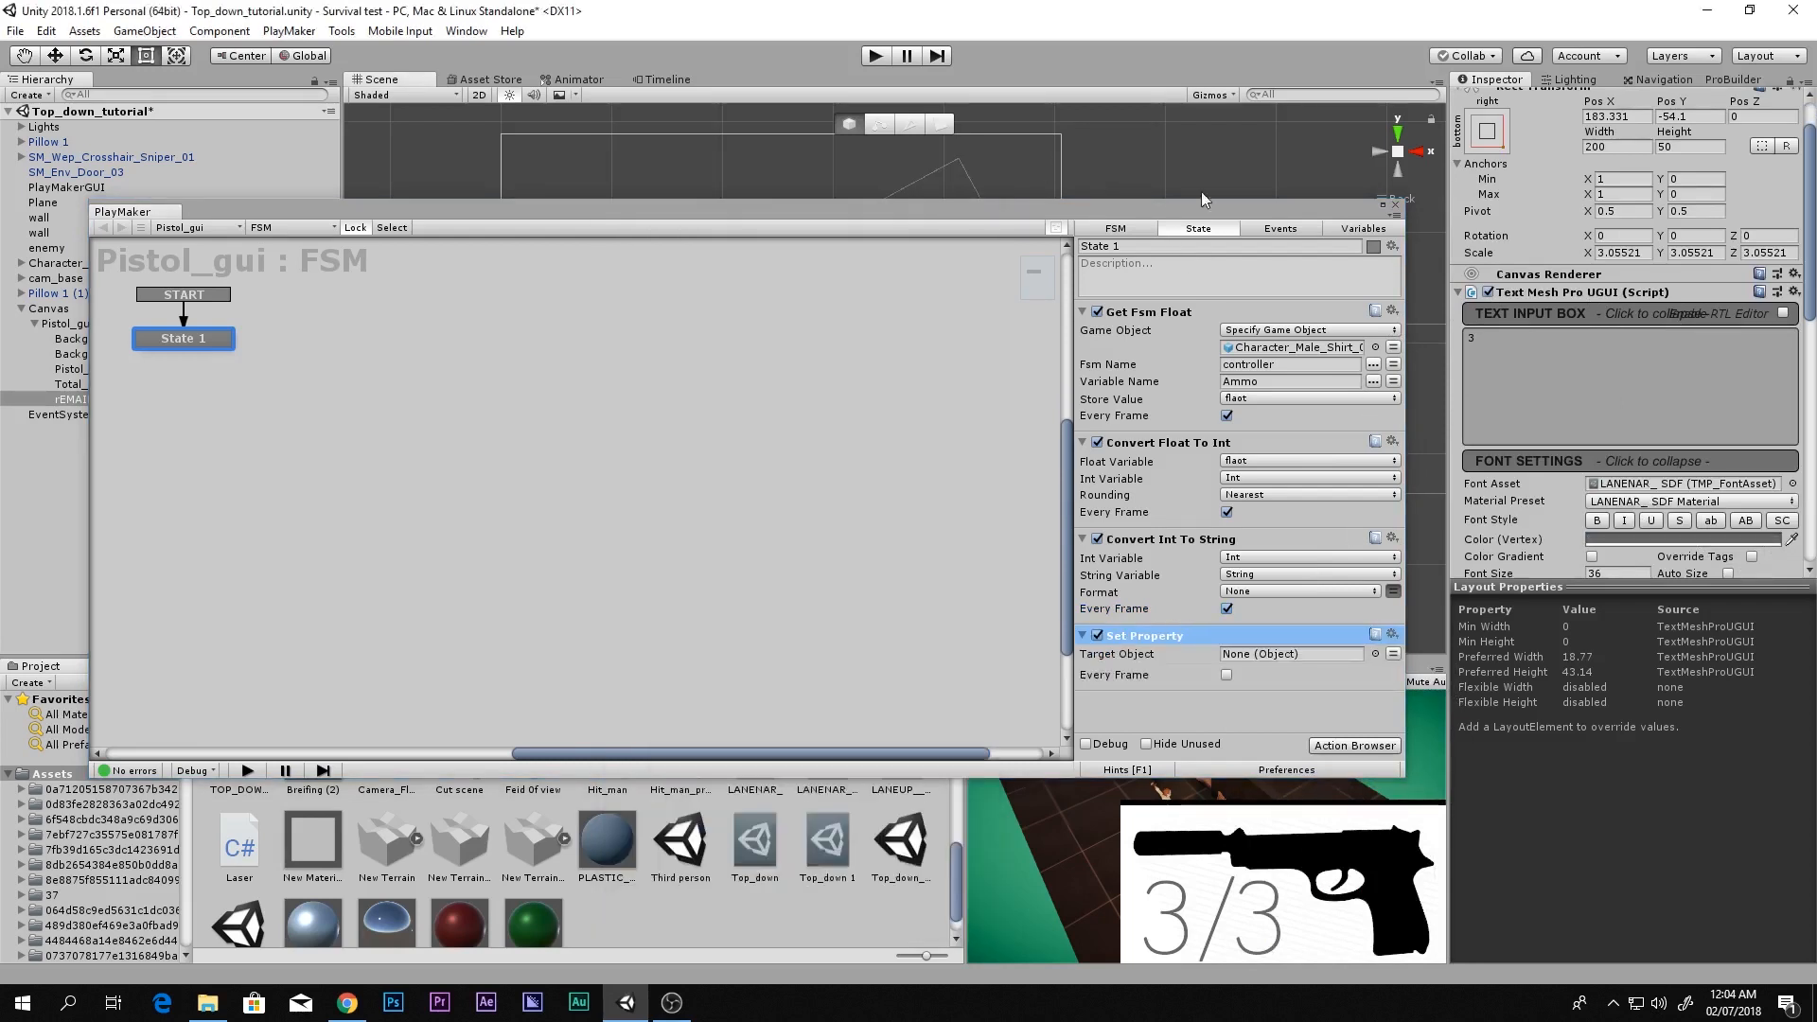
# Target rEMAINING's Text Mesh Pro UGUI component in Set Property and choose its text property
pyautogui.moveTo(1562, 289); pyautogui.dragTo(1292, 655)
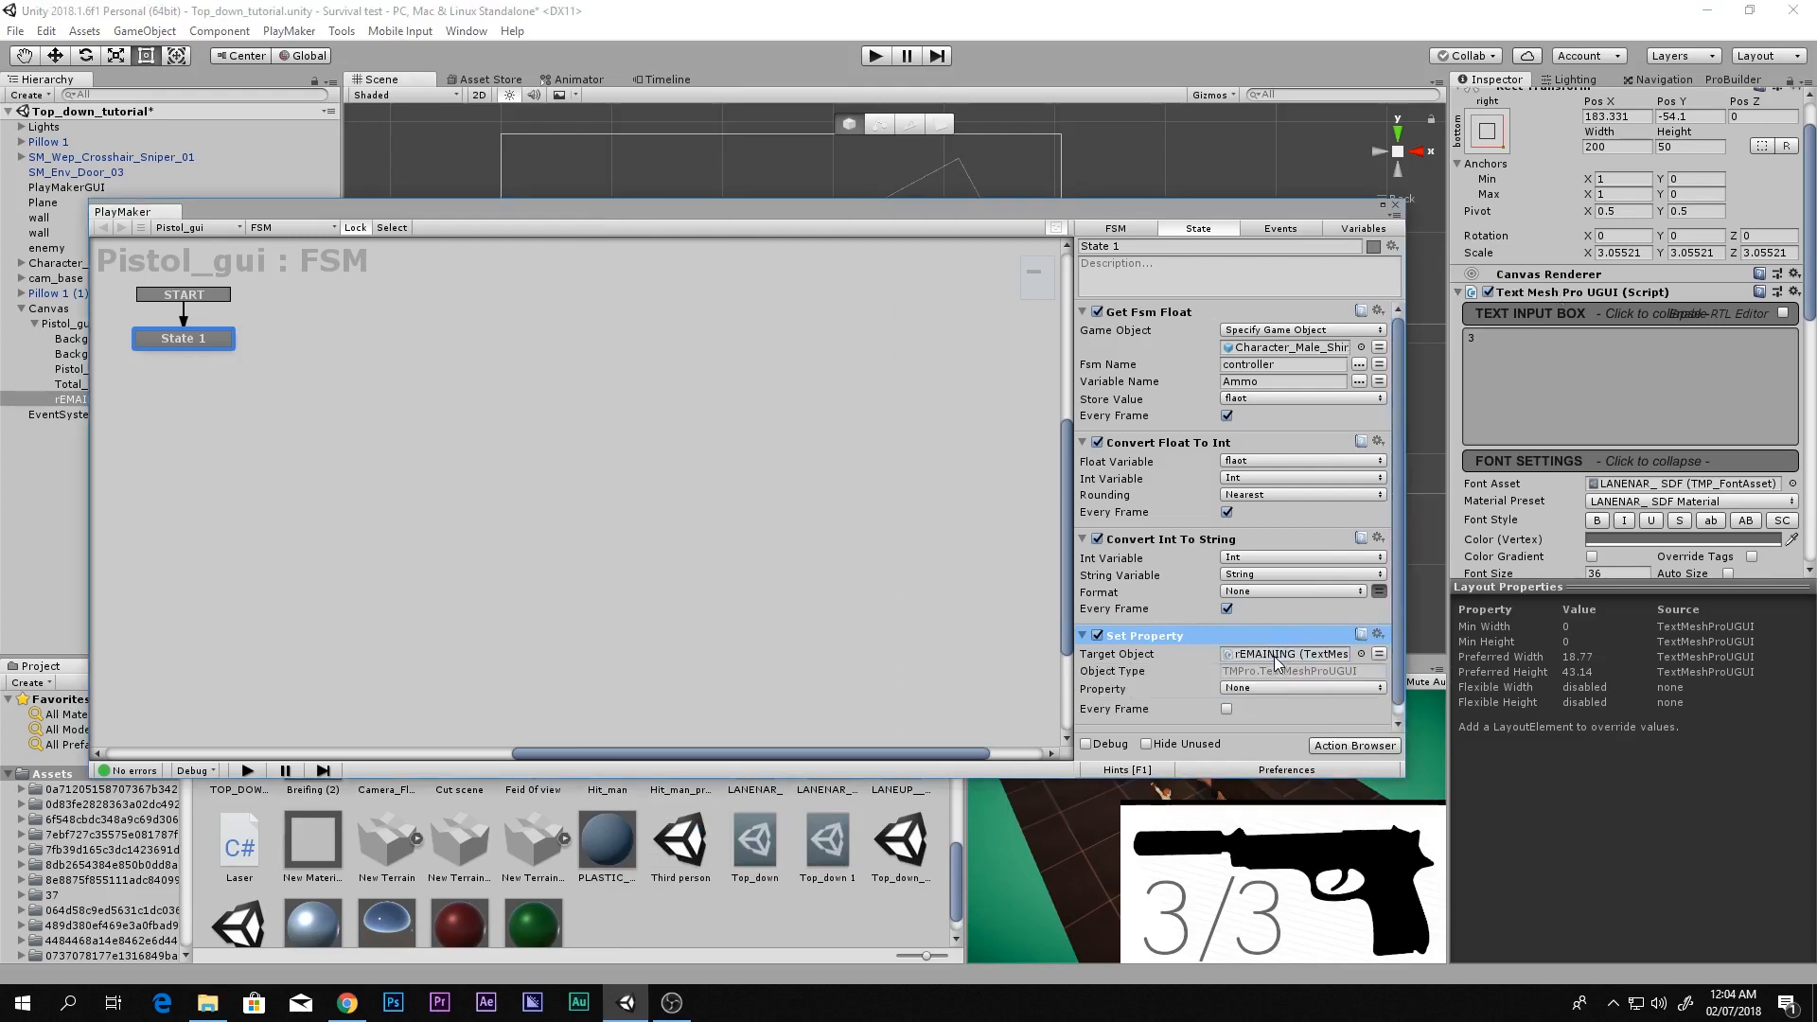
pyautogui.click(1264, 689)
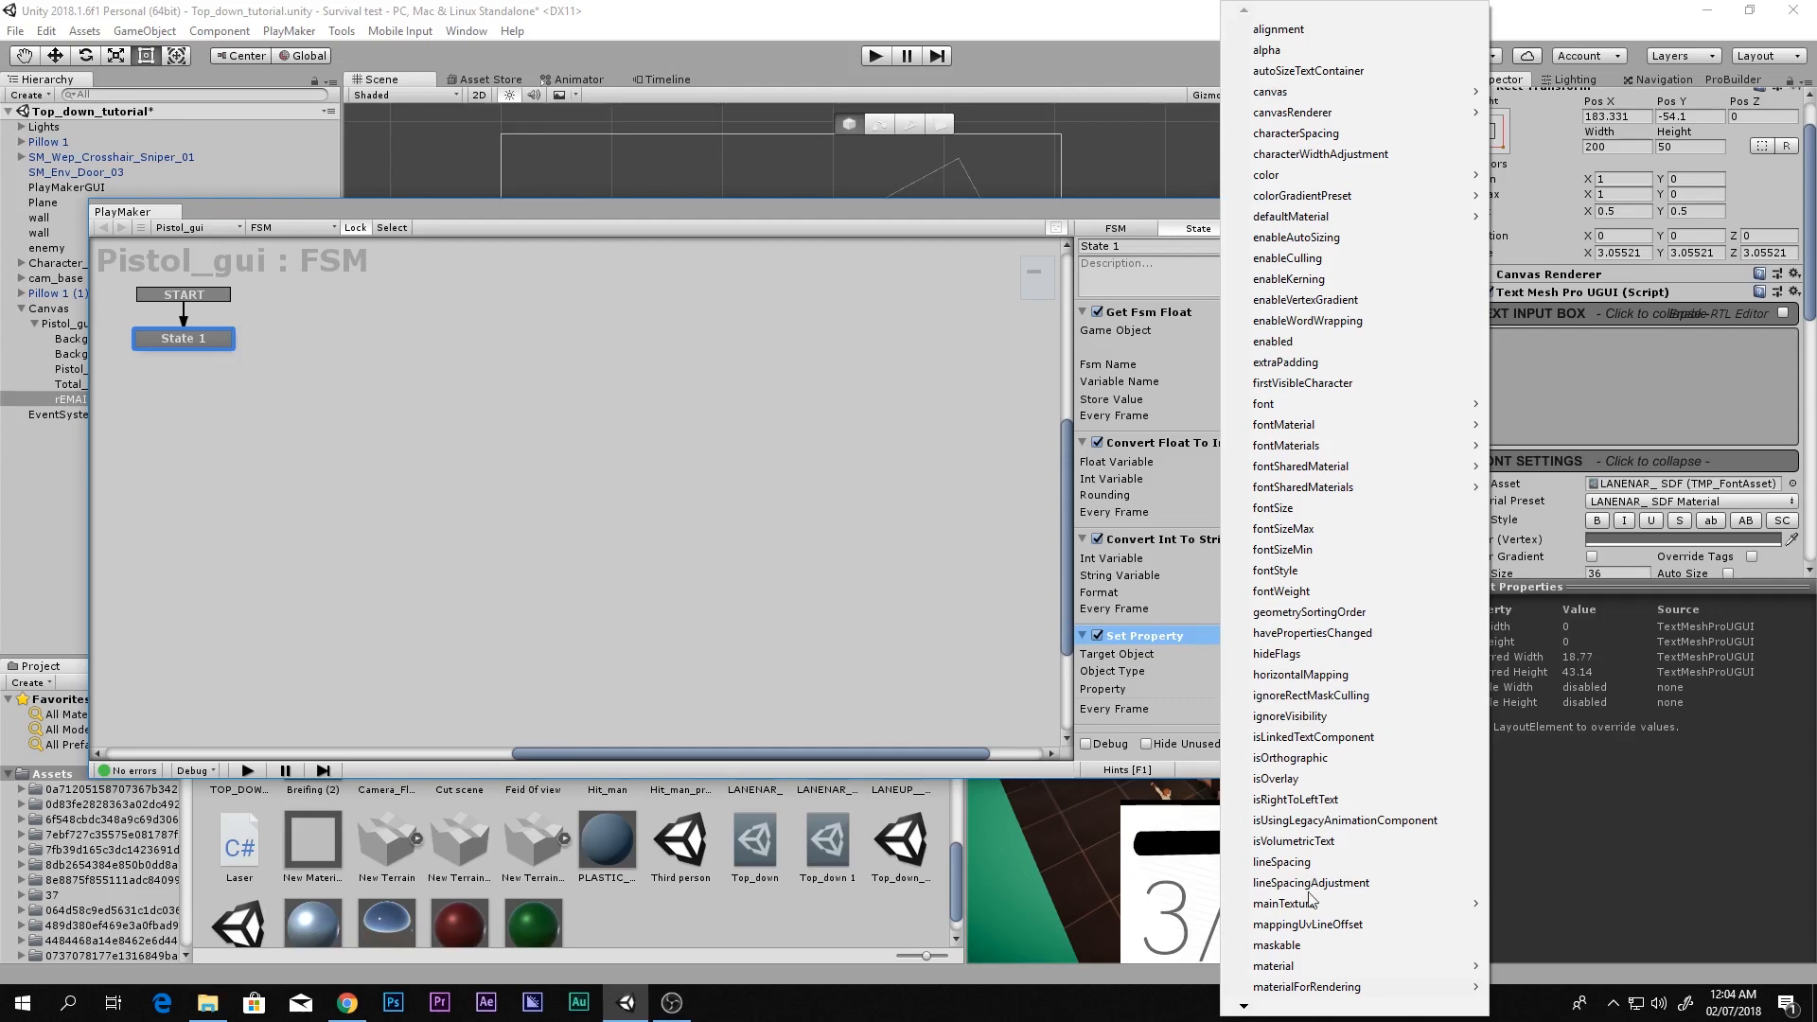
pyautogui.moveTo(1245, 1008)
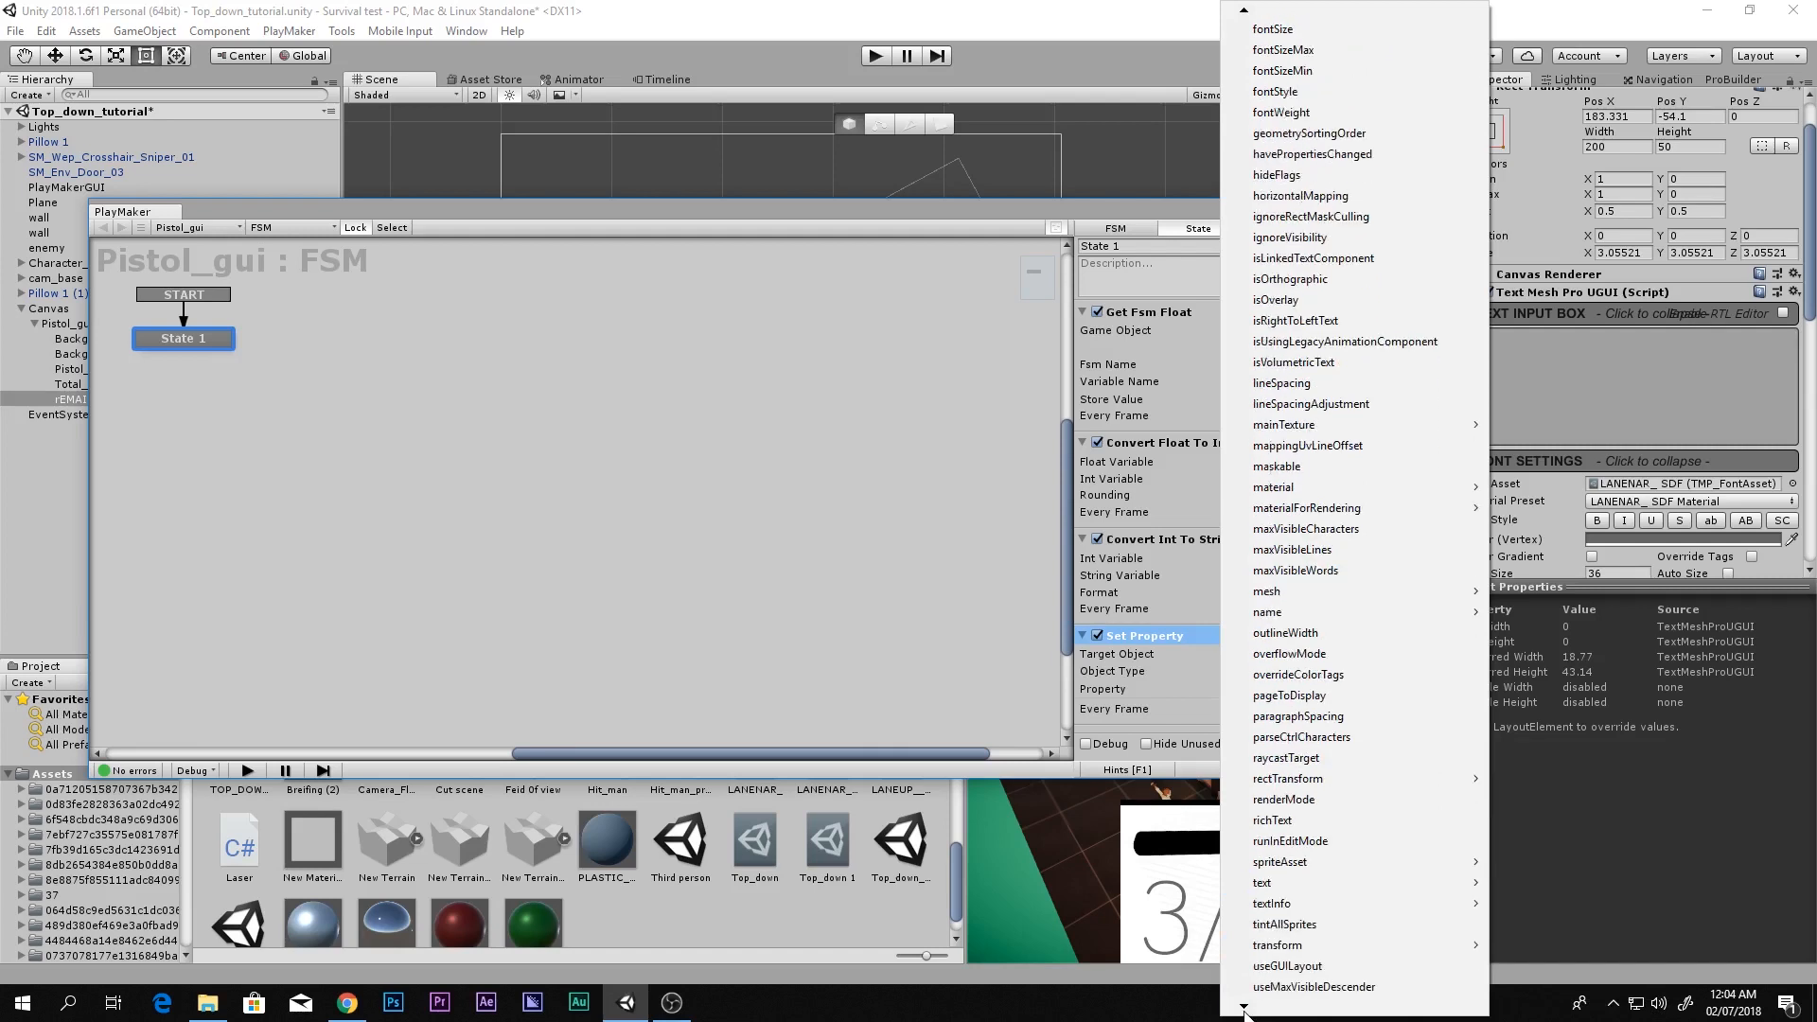
pyautogui.moveTo(1288, 888)
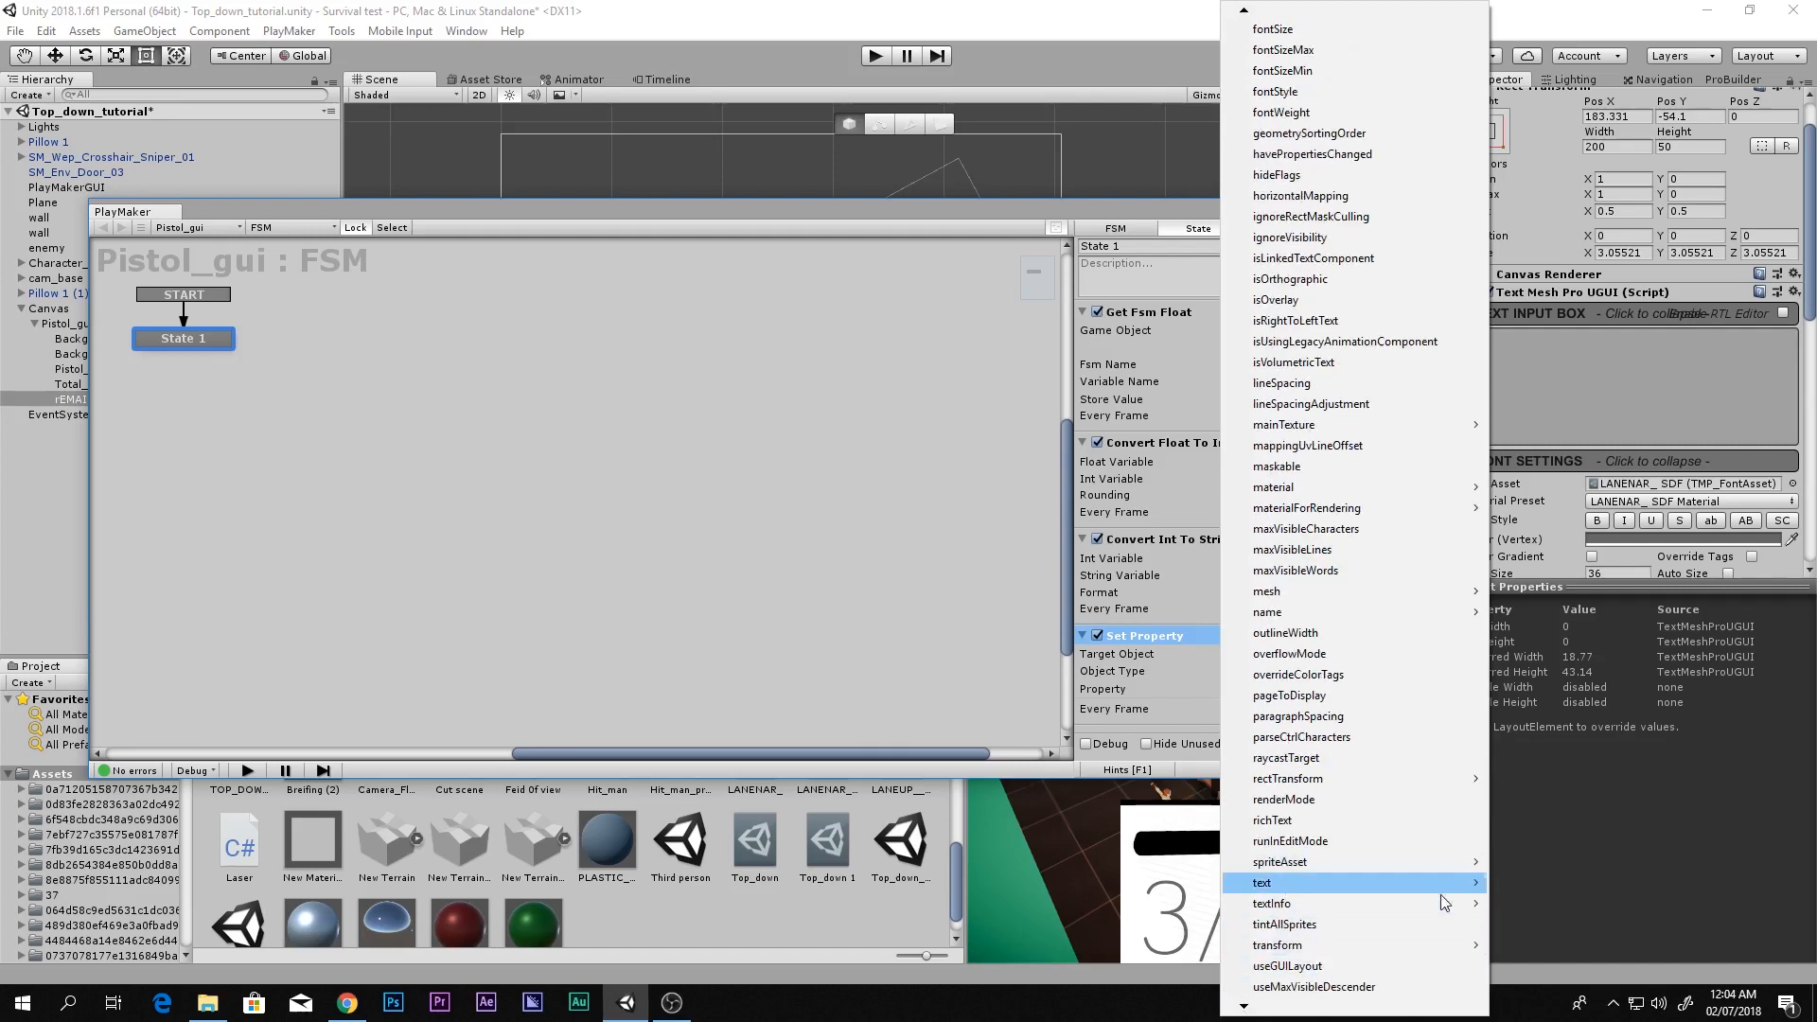
pyautogui.click(1526, 884)
# Set the Set Property action's value for the text property to the String variable
pyautogui.scroll(-1, 1213, 653)
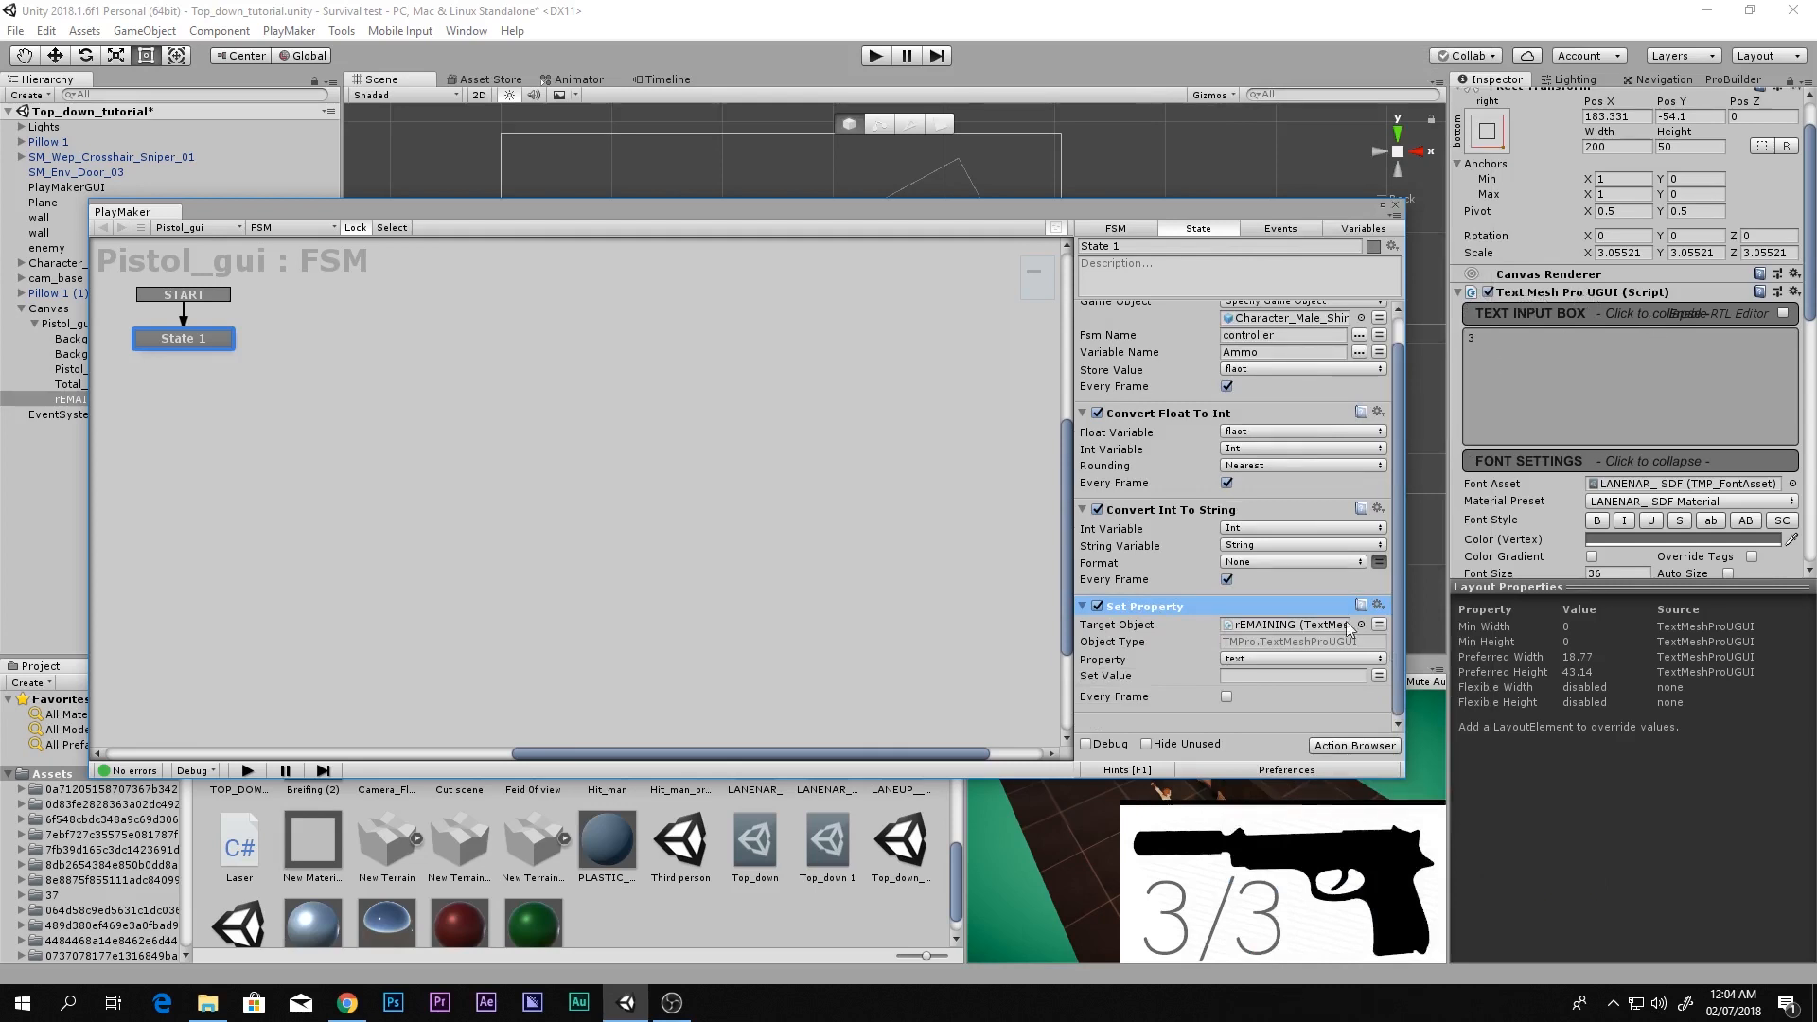
pyautogui.click(1256, 660)
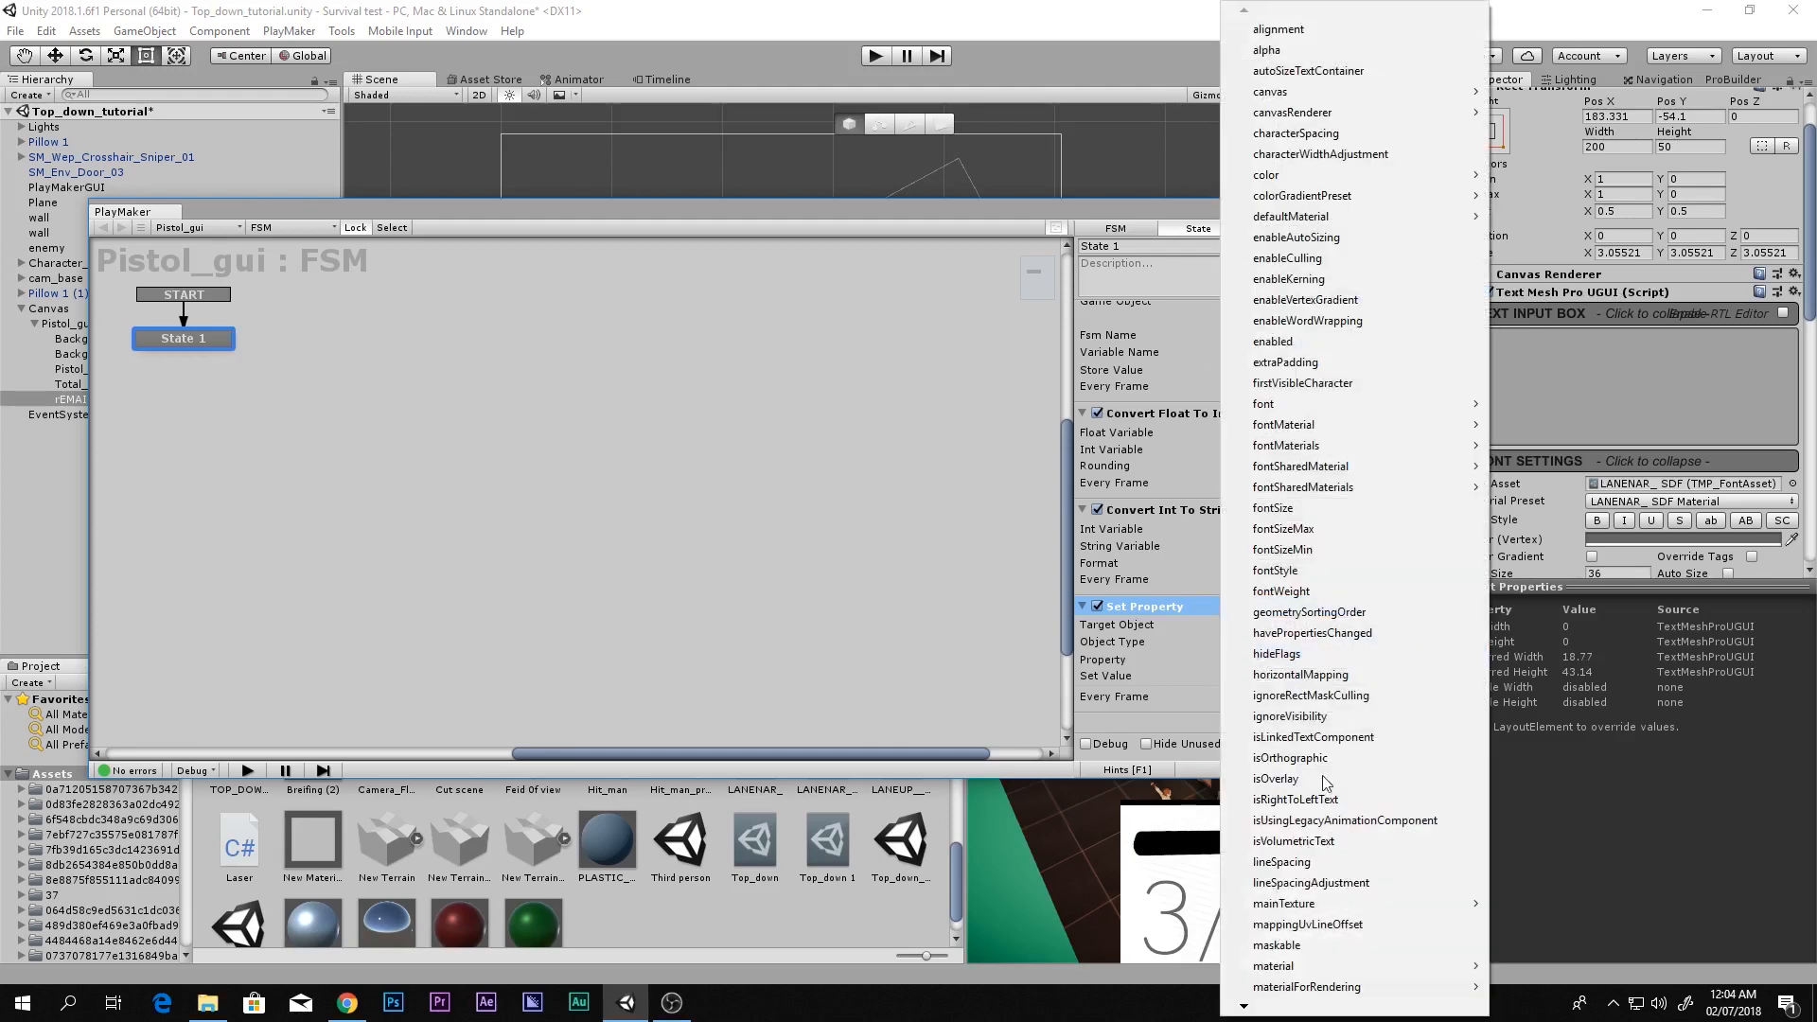
pyautogui.moveTo(1246, 1011)
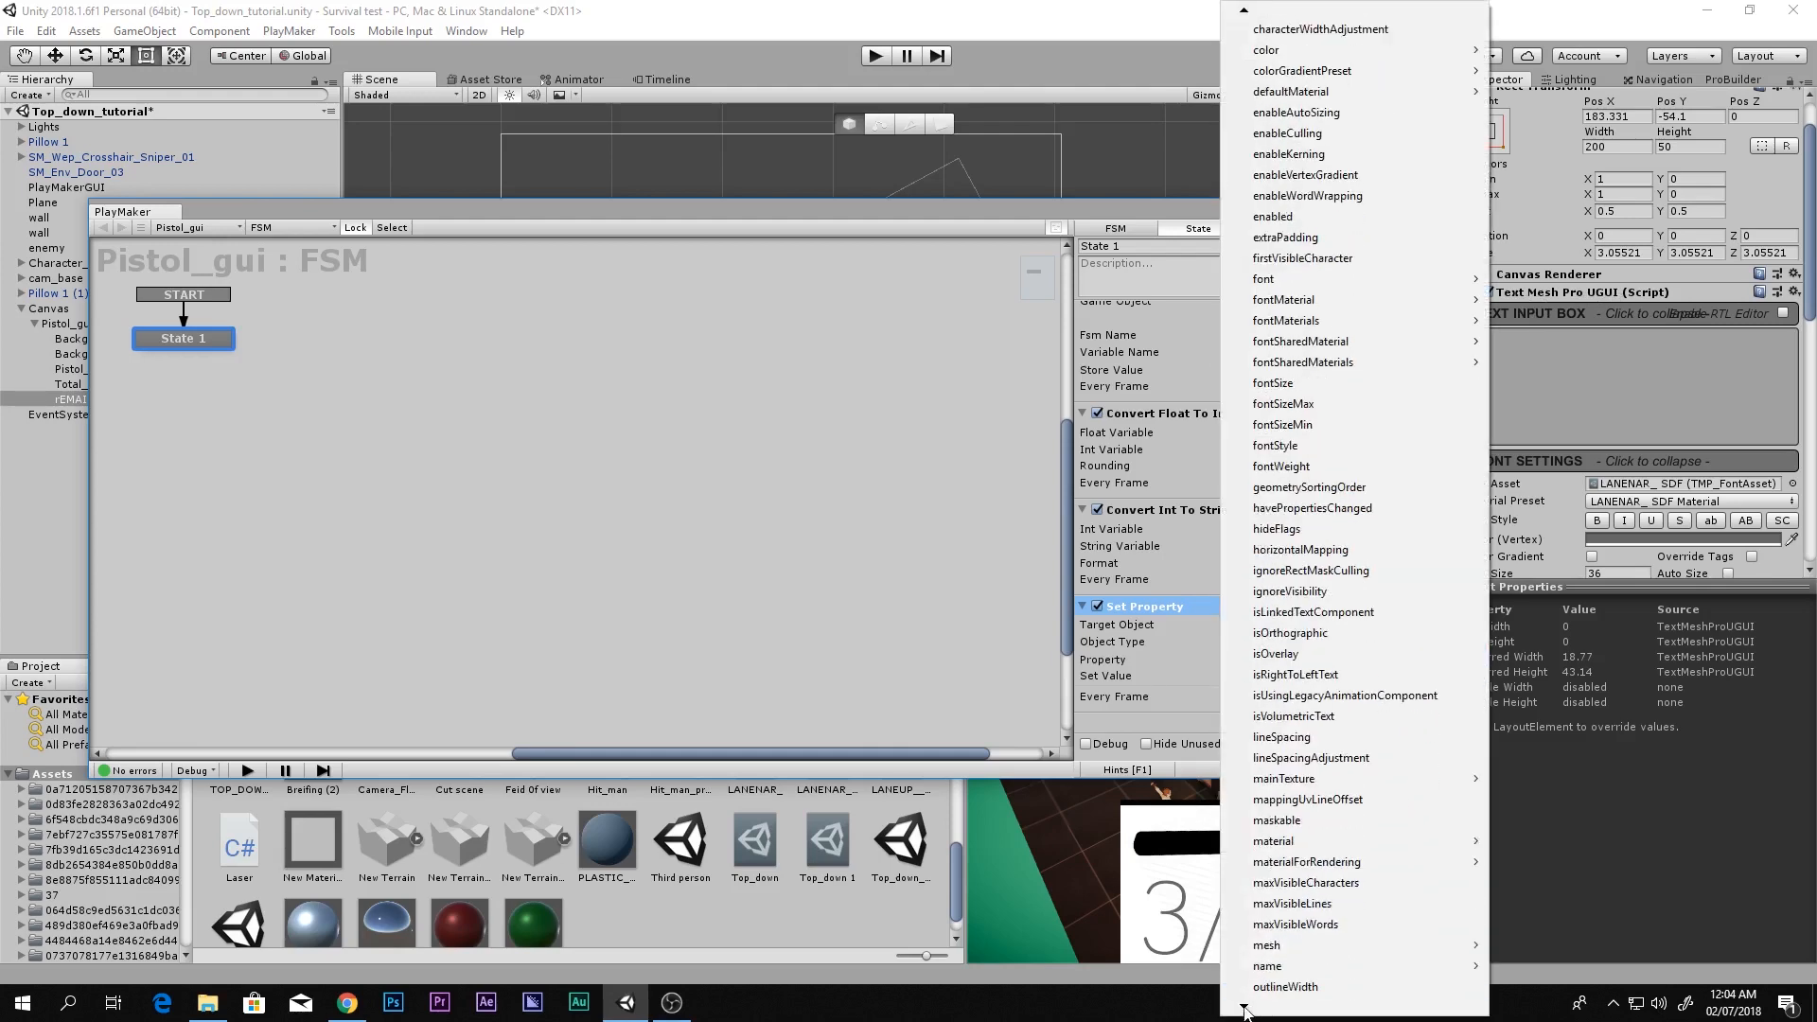
pyautogui.click(1258, 967)
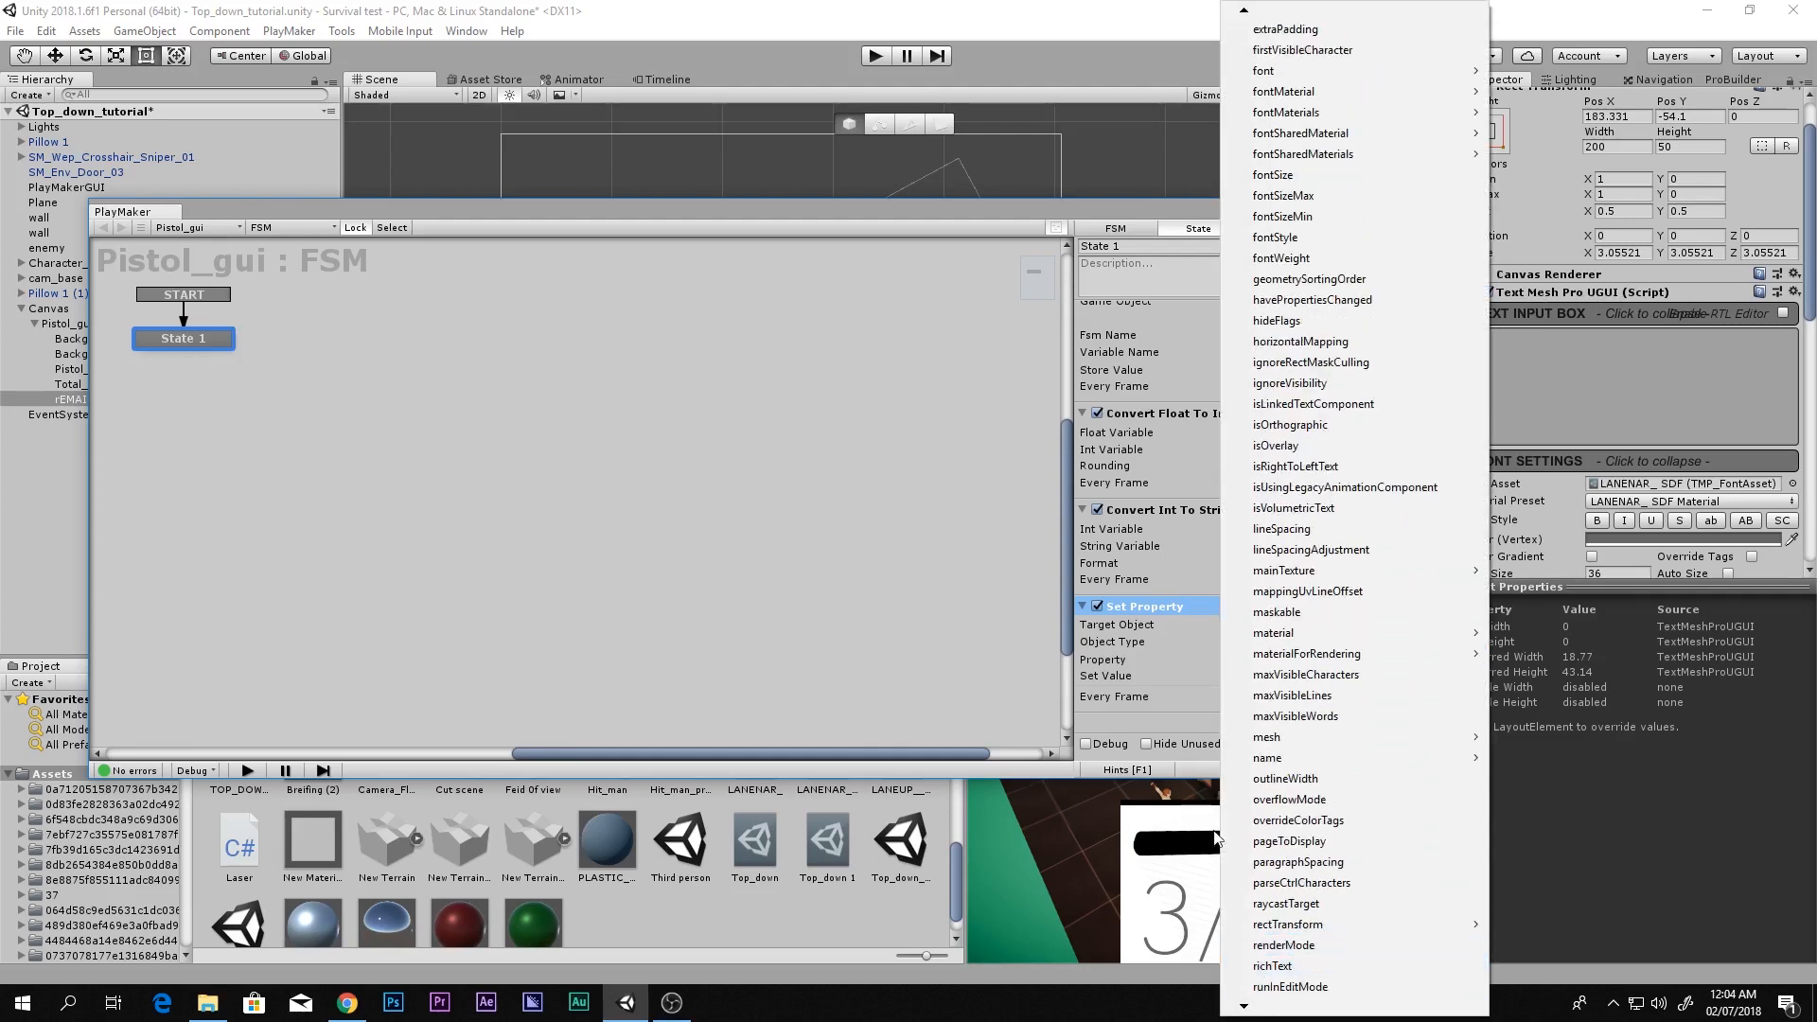
pyautogui.click(1380, 676)
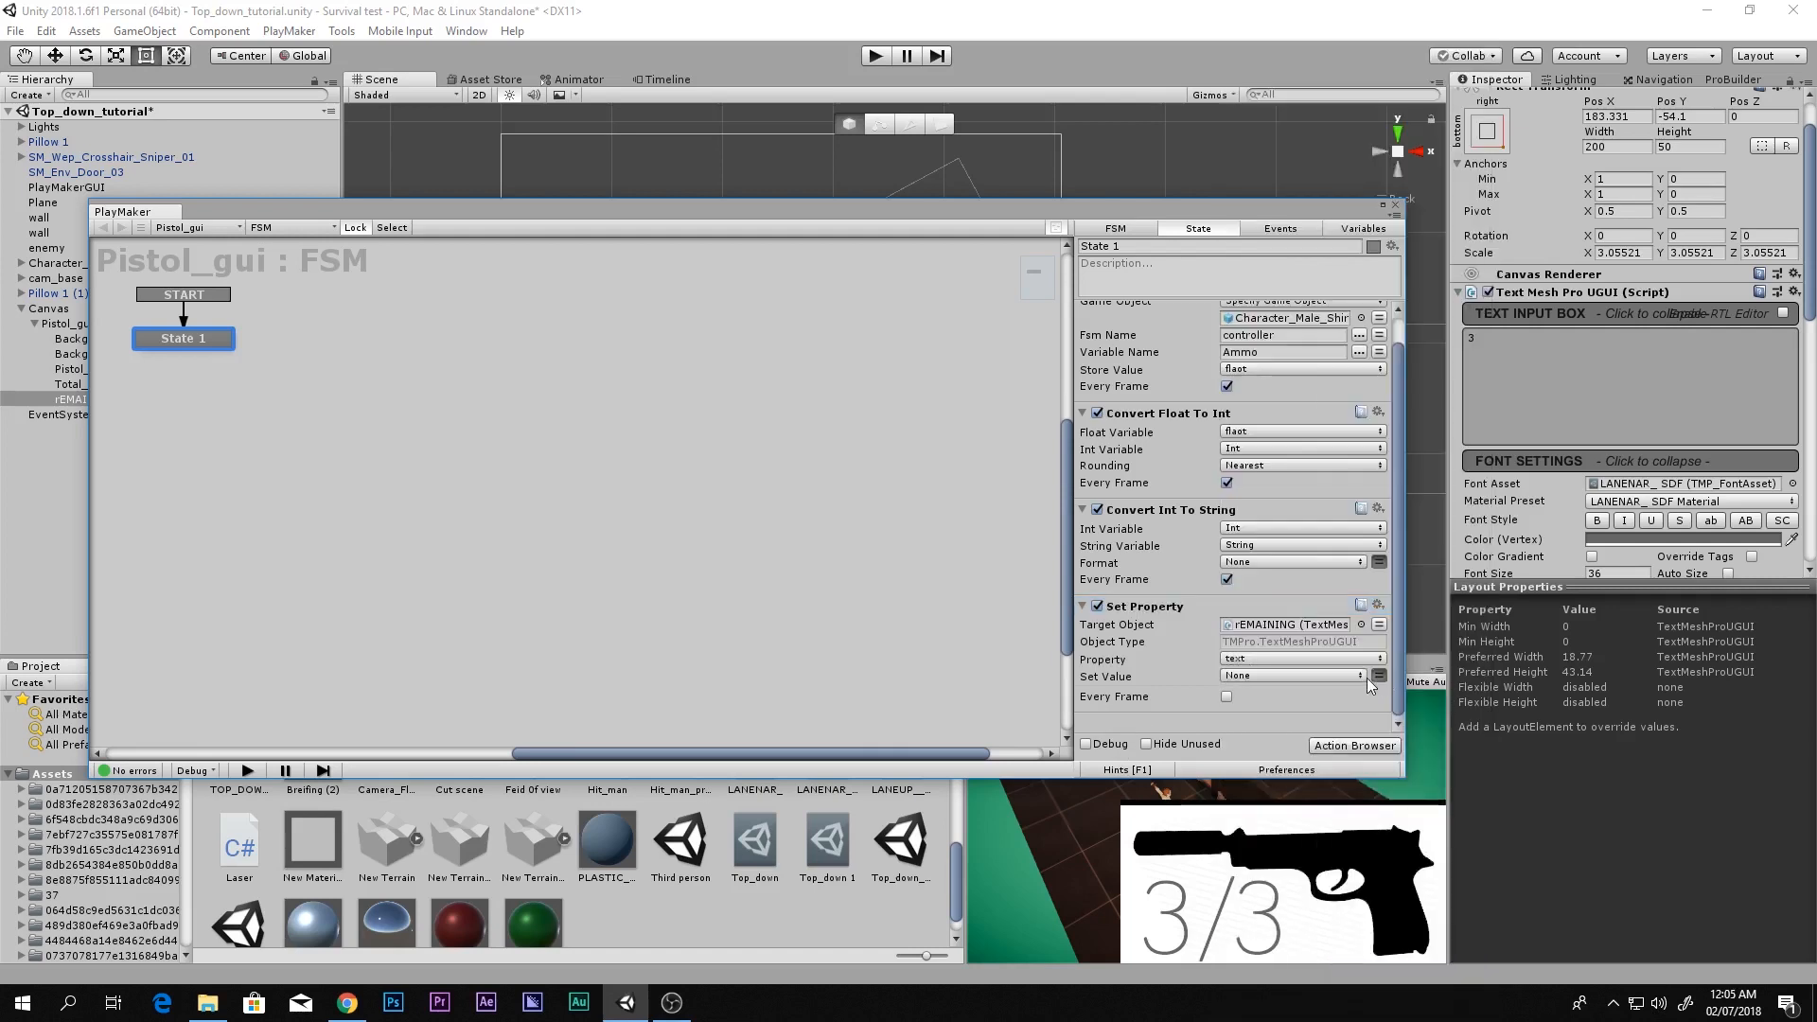
pyautogui.click(1259, 717)
pyautogui.scroll(1, 1251, 574)
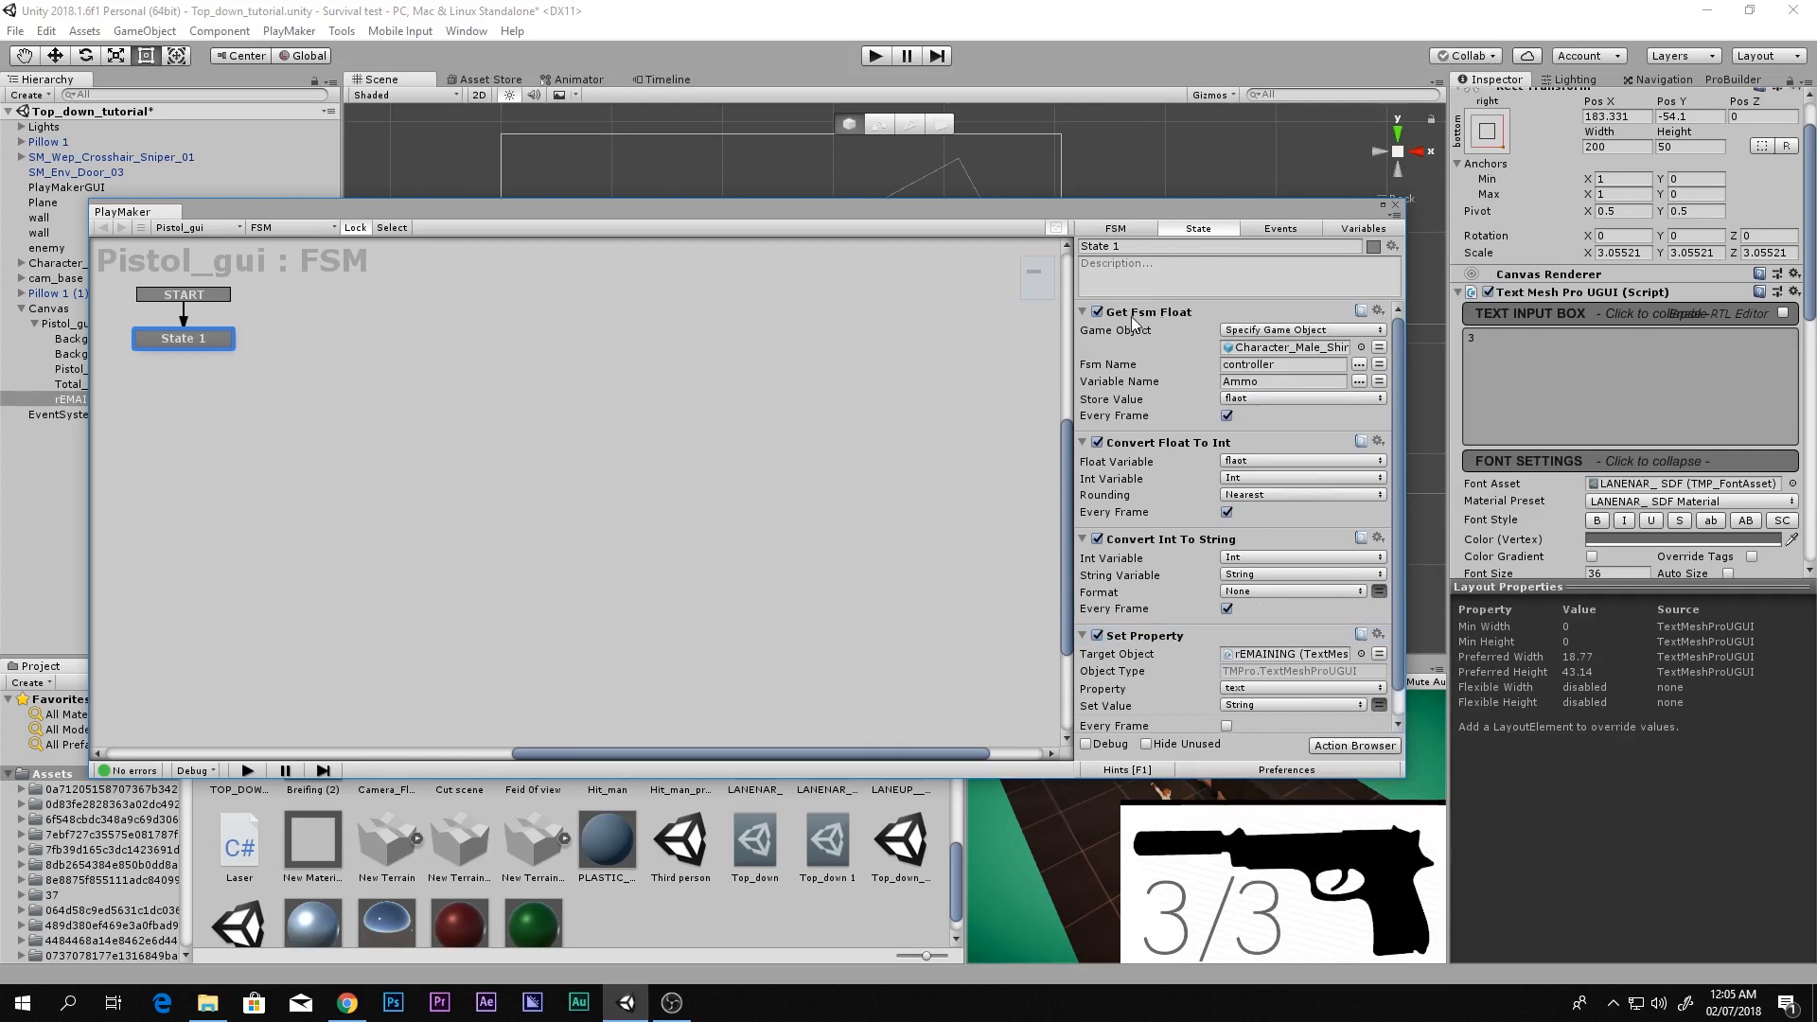
# Make the Set Property action run every frame and close the PlayMaker editor
pyautogui.click(1253, 381)
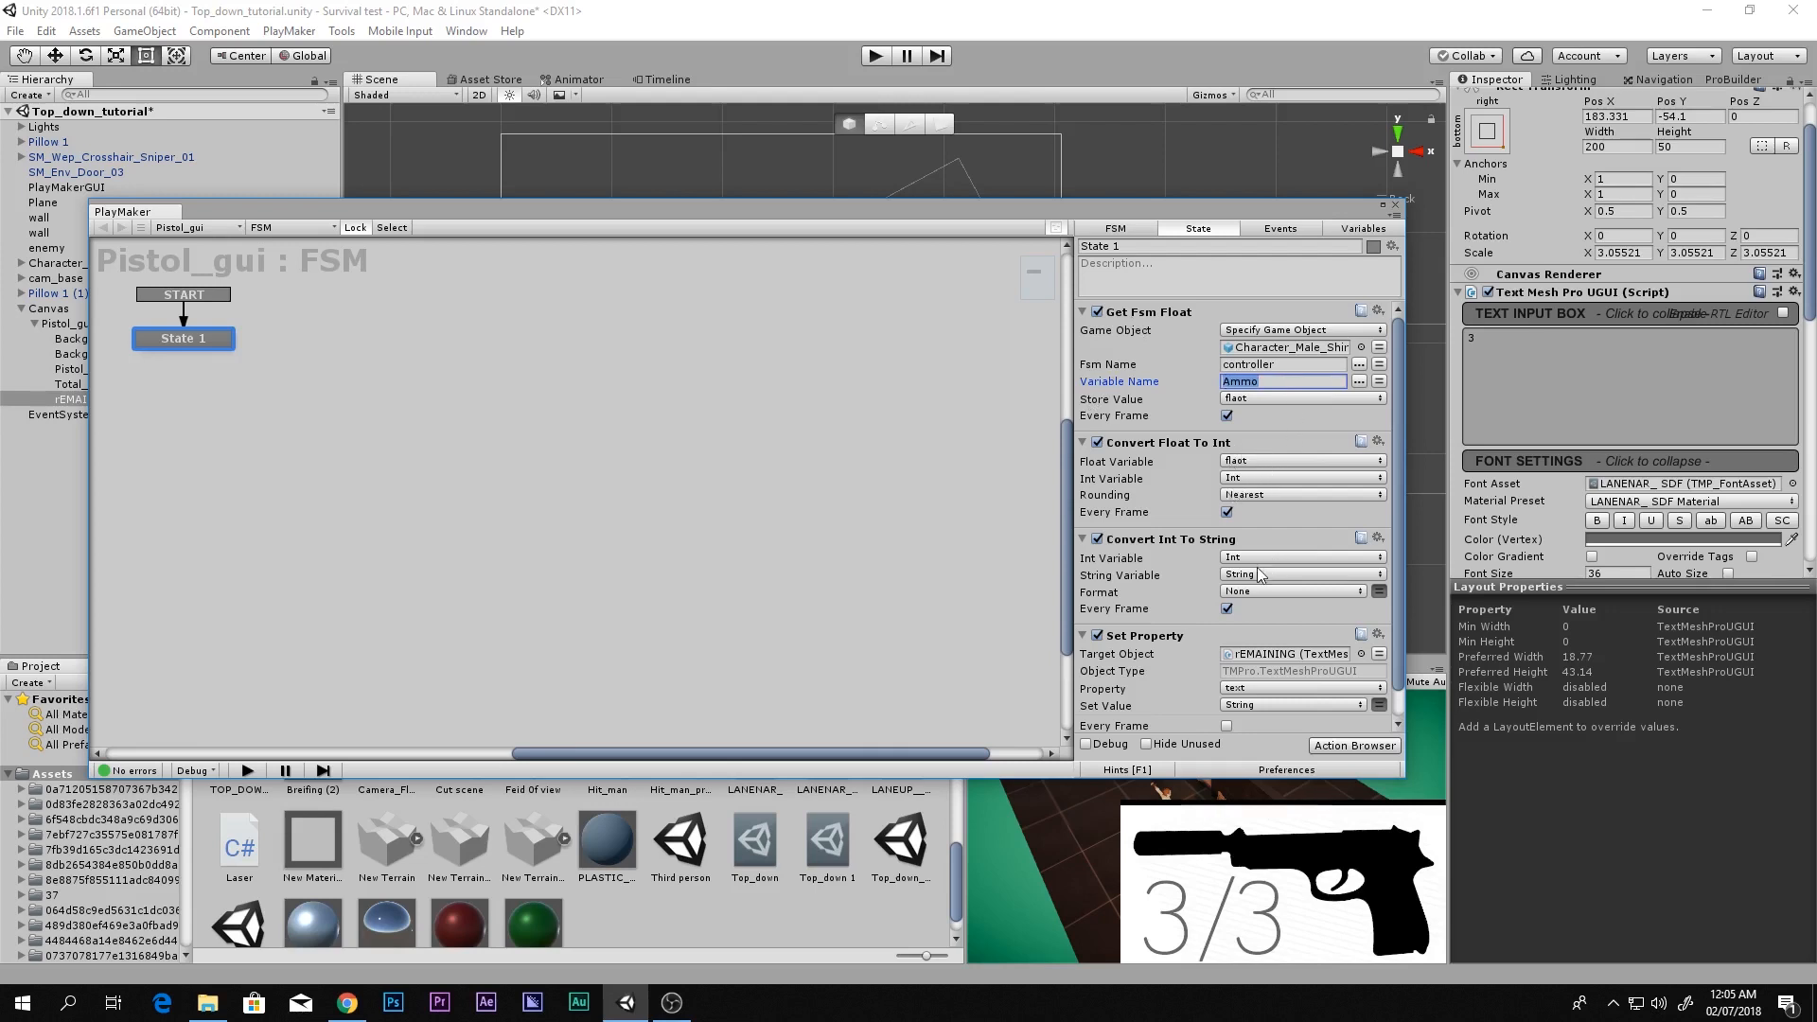
pyautogui.scroll(-1, 1264, 580)
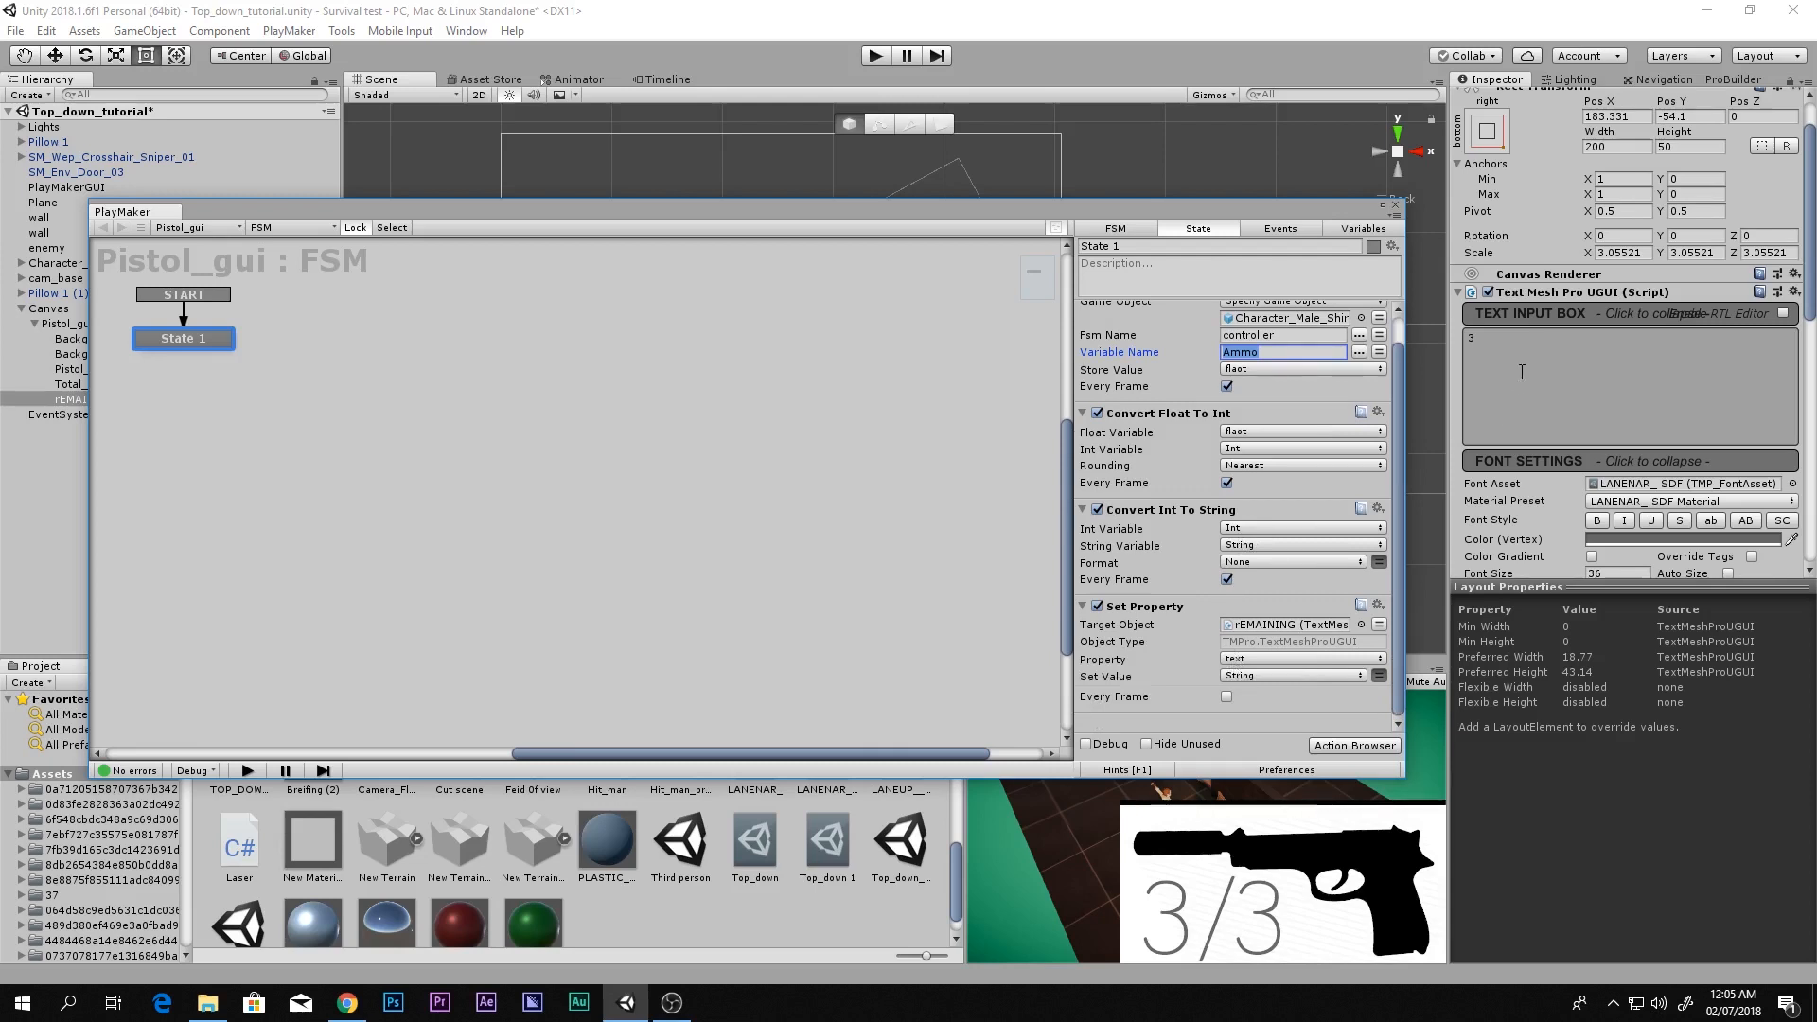
pyautogui.moveTo(1485, 335); pyautogui.dragTo(1430, 349)
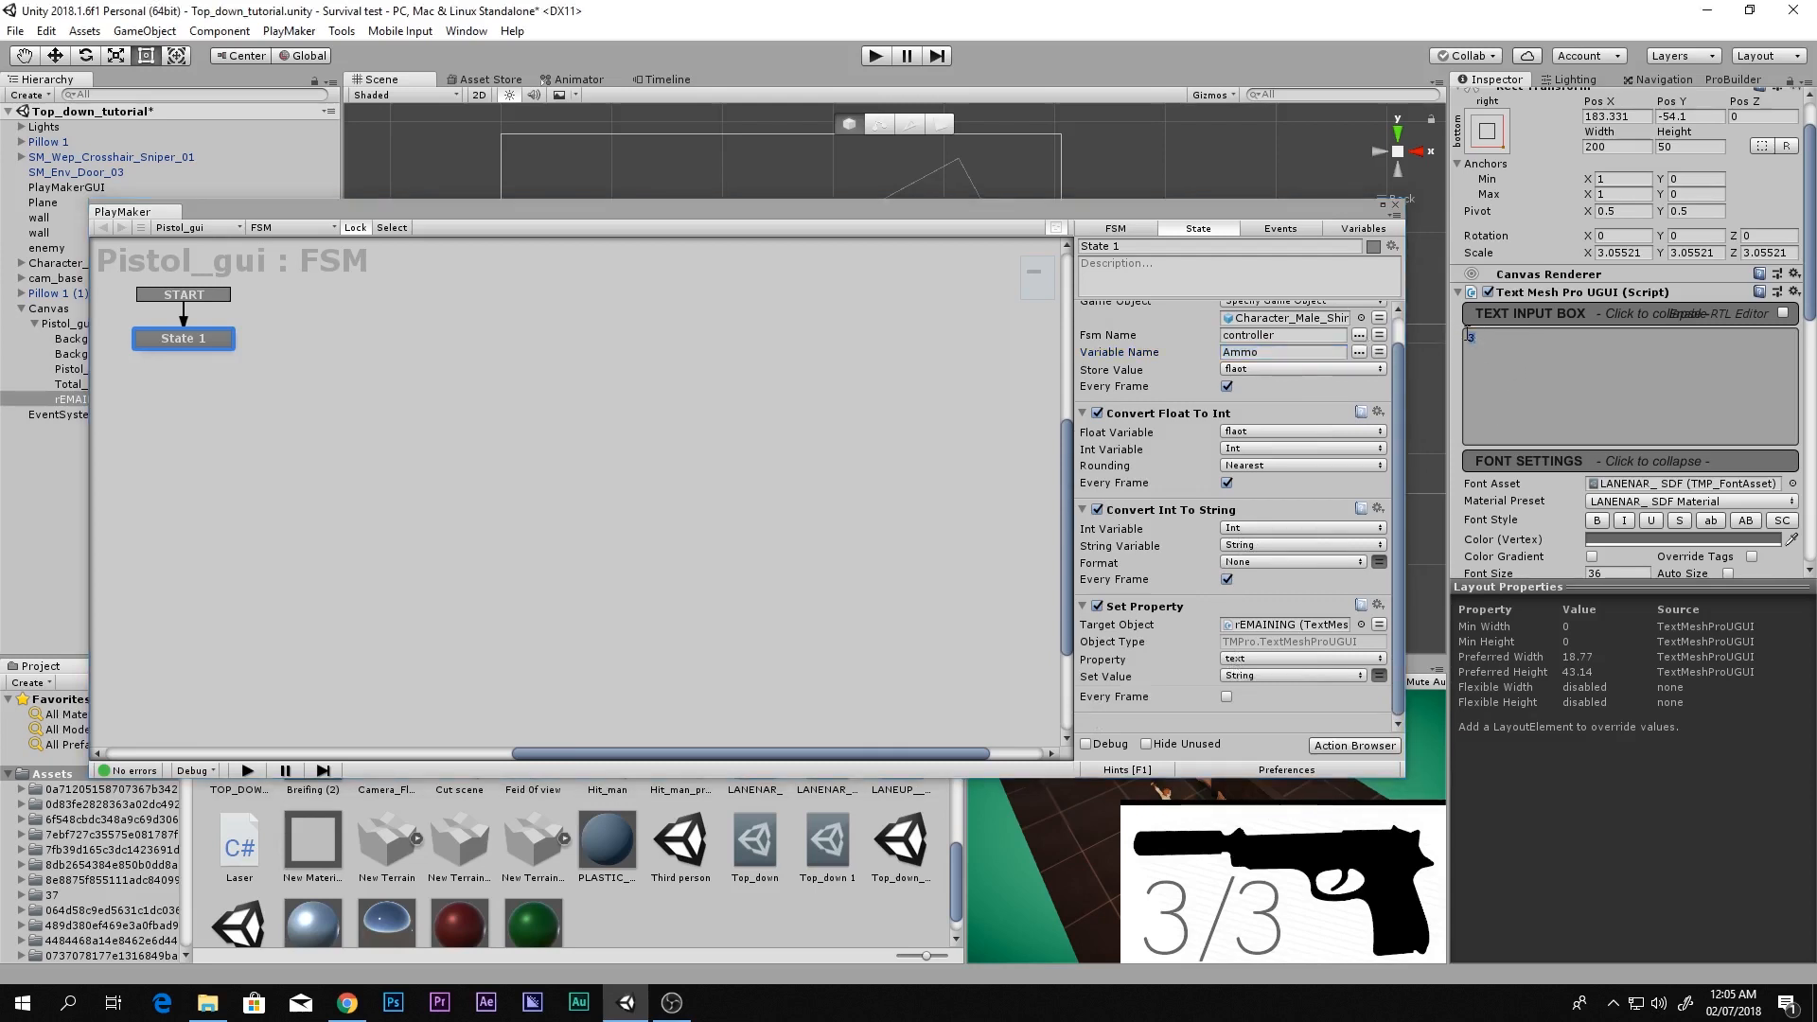
pyautogui.click(1217, 682)
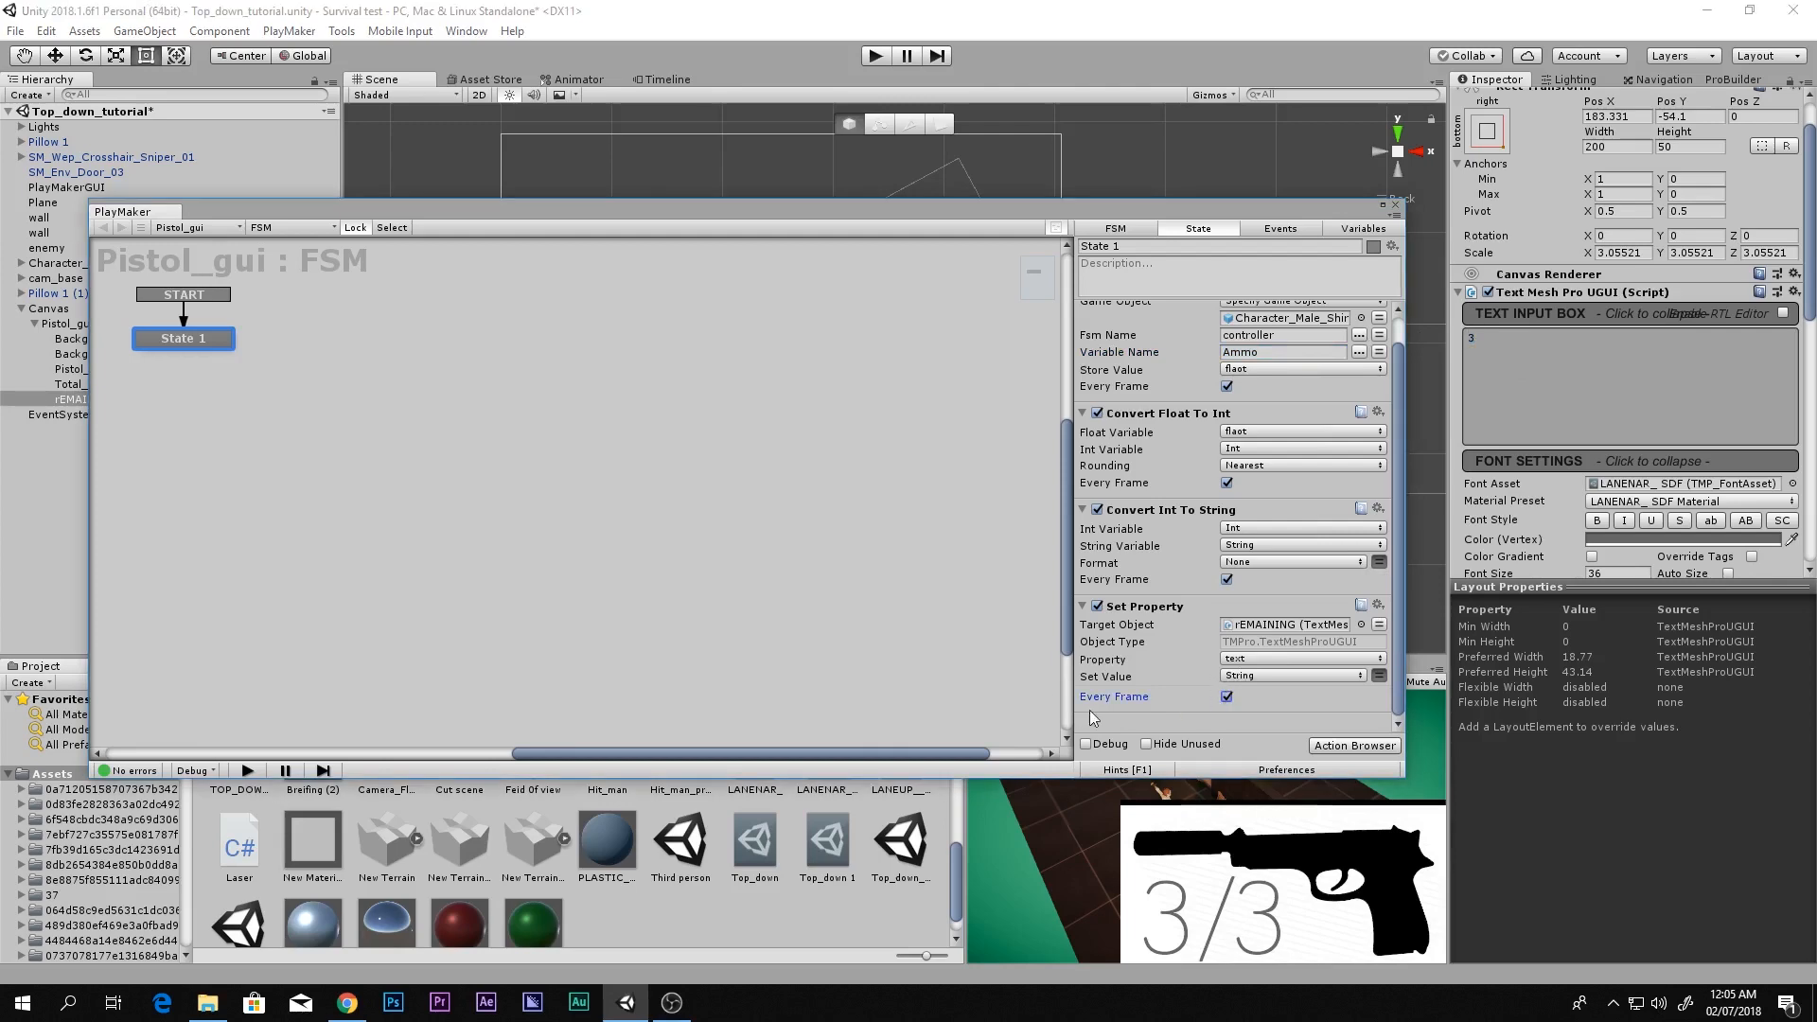
pyautogui.click(1395, 205)
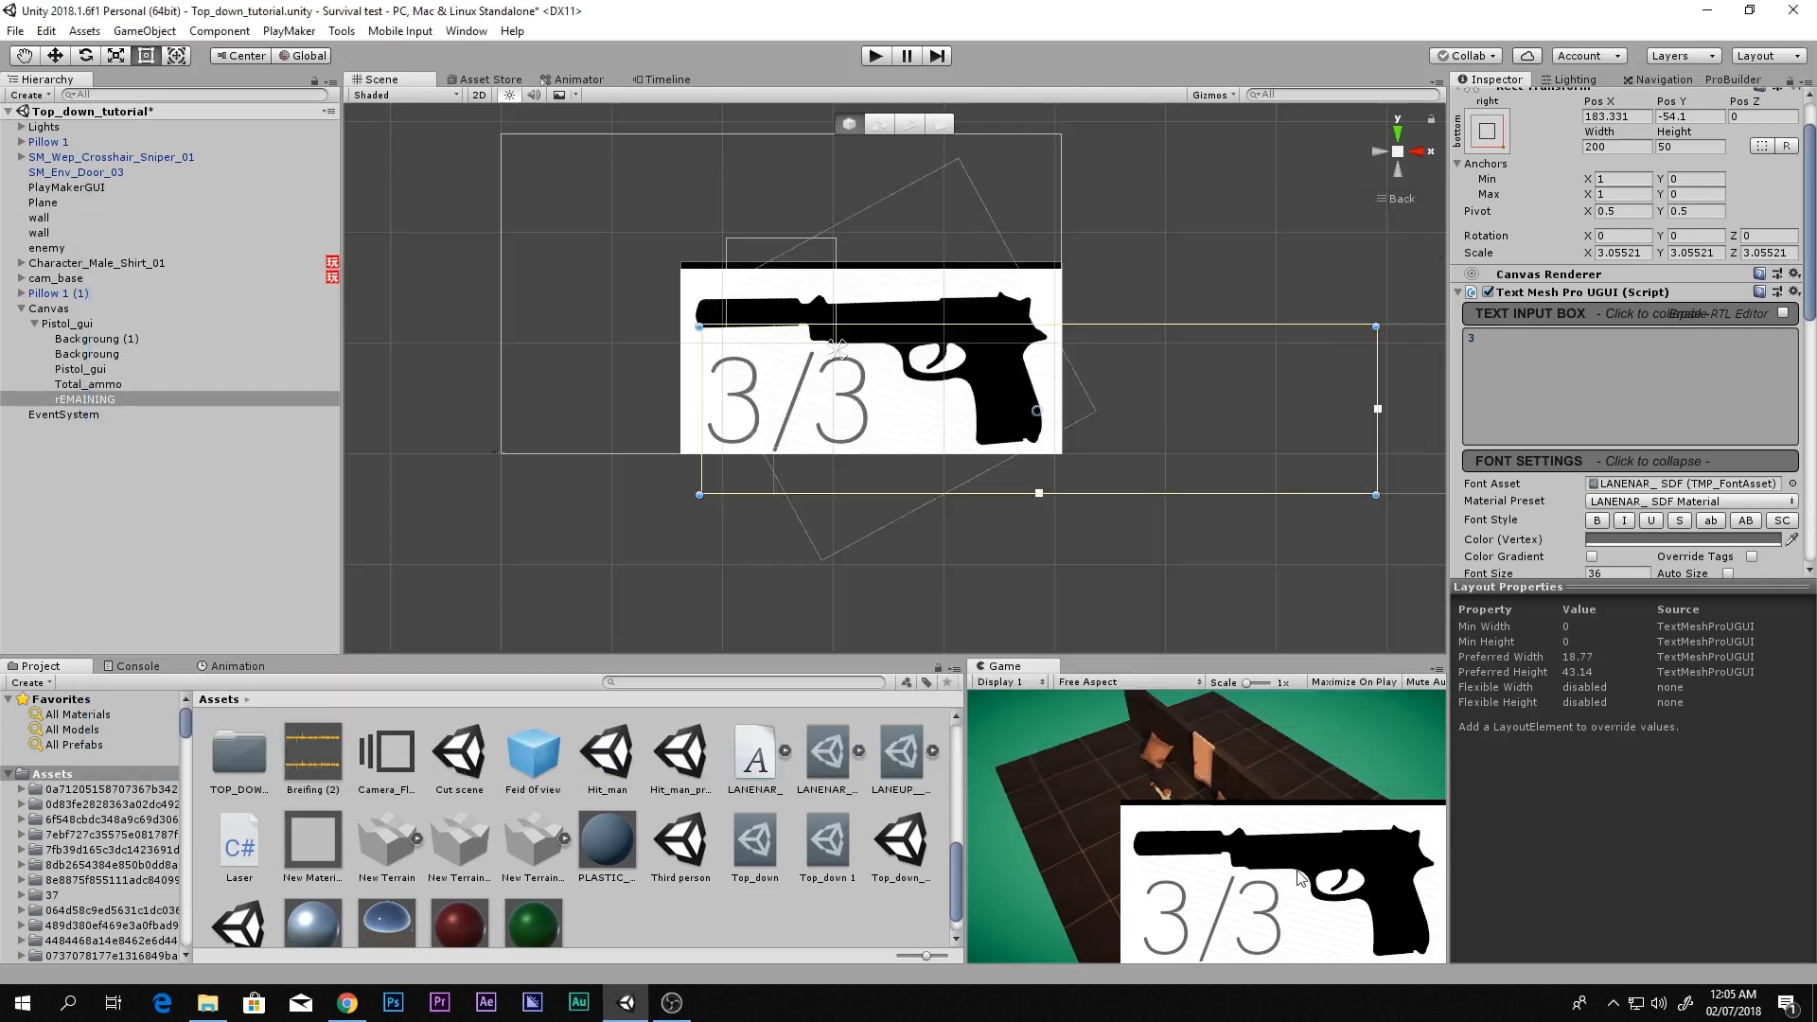
# Check the panel in the maximized game view, then select Pistol_gui under Canvas and collapse its children
pyautogui.hotkey('shift', 'space')
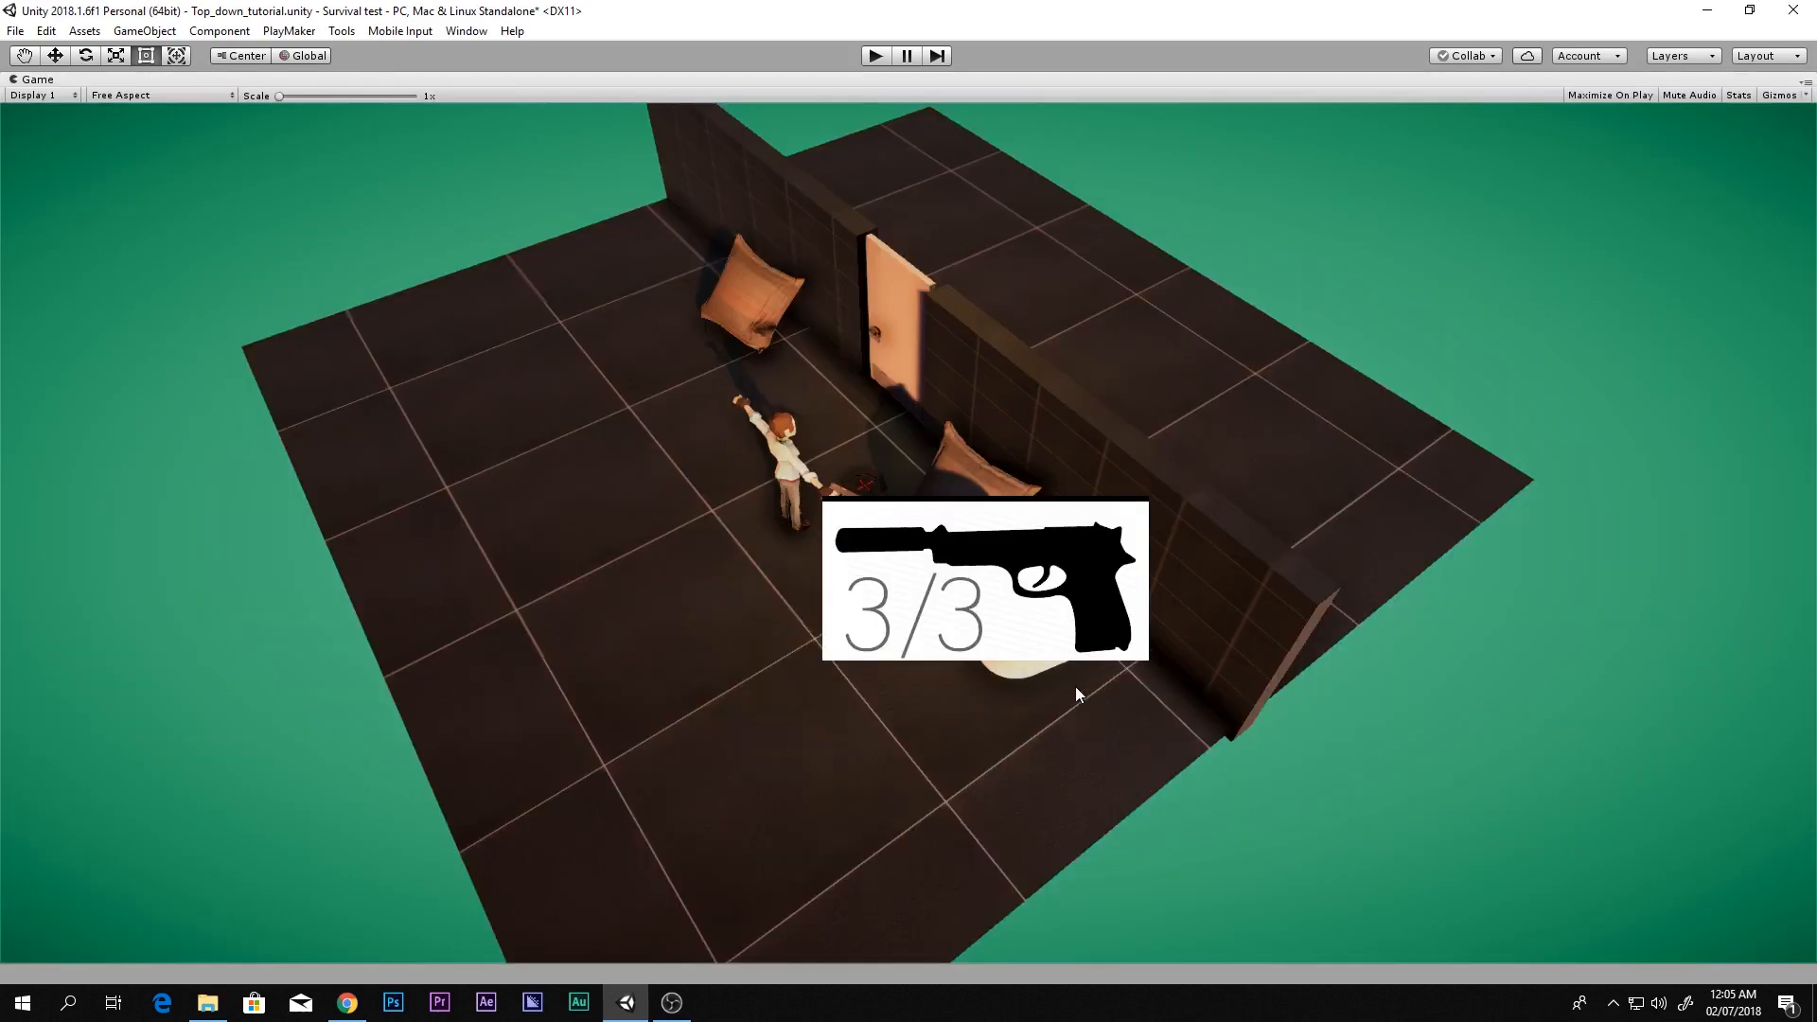
pyautogui.hotkey('shift', 'space')
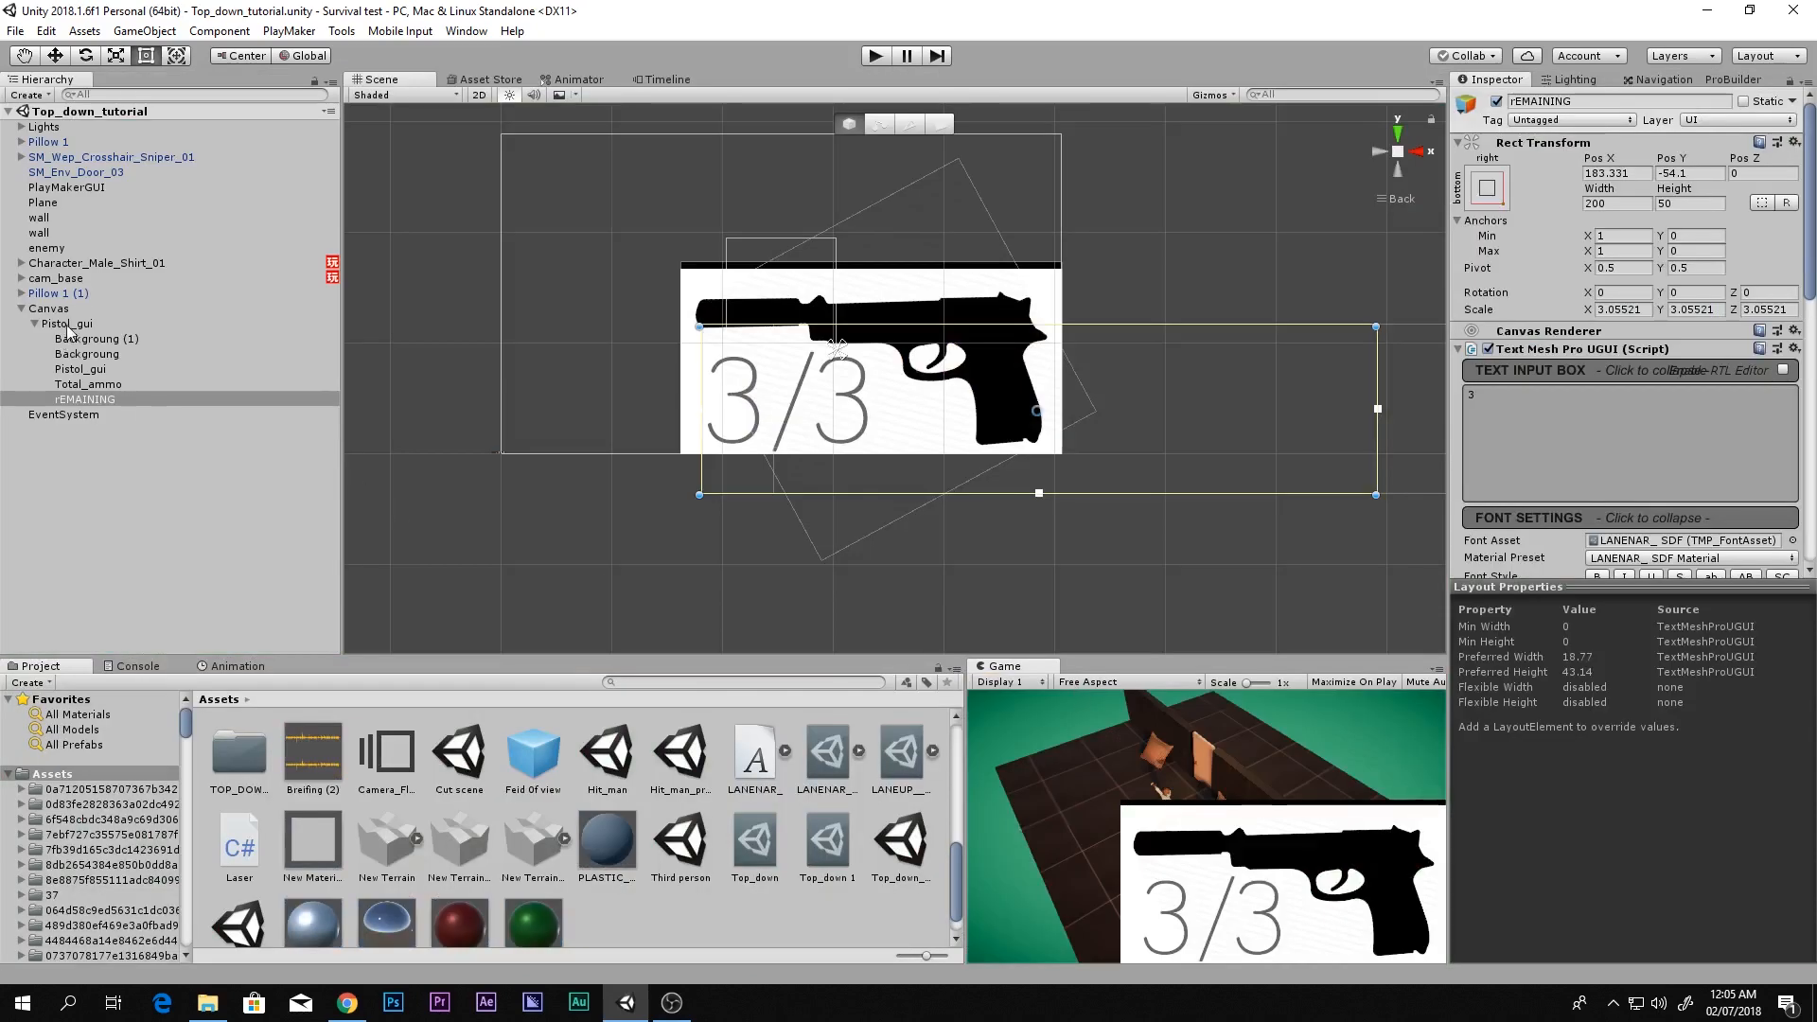
pyautogui.click(68, 310)
pyautogui.click(70, 323)
pyautogui.click(36, 324)
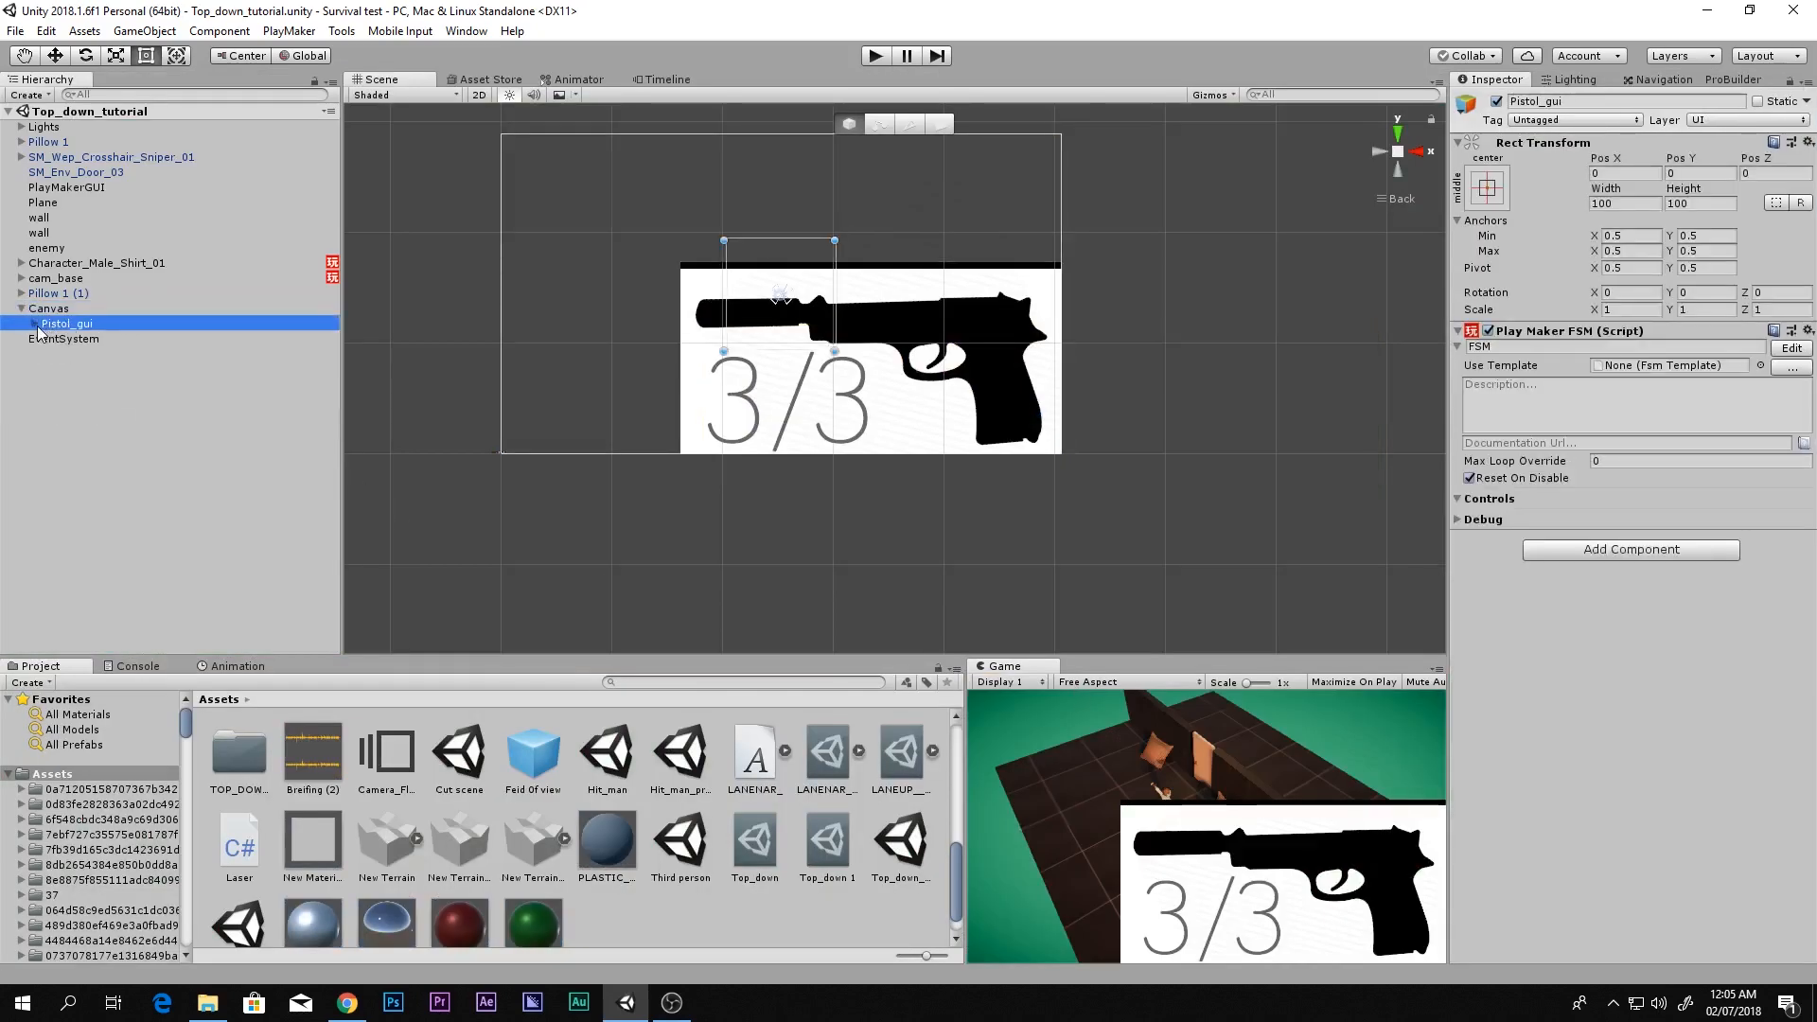
# Move Pistol_gui to the lower edge of the game view, at about Pos X 162 and Pos Y -319
pyautogui.scroll(-1, 872, 380)
pyautogui.moveTo(872, 380); pyautogui.dragTo(835, 341, button='middle')
pyautogui.press('w')
pyautogui.moveTo(1020, 244); pyautogui.dragTo(1081, 437)
pyautogui.moveTo(1088, 511); pyautogui.dragTo(1260, 511)
pyautogui.hotkey('shift', 'space')
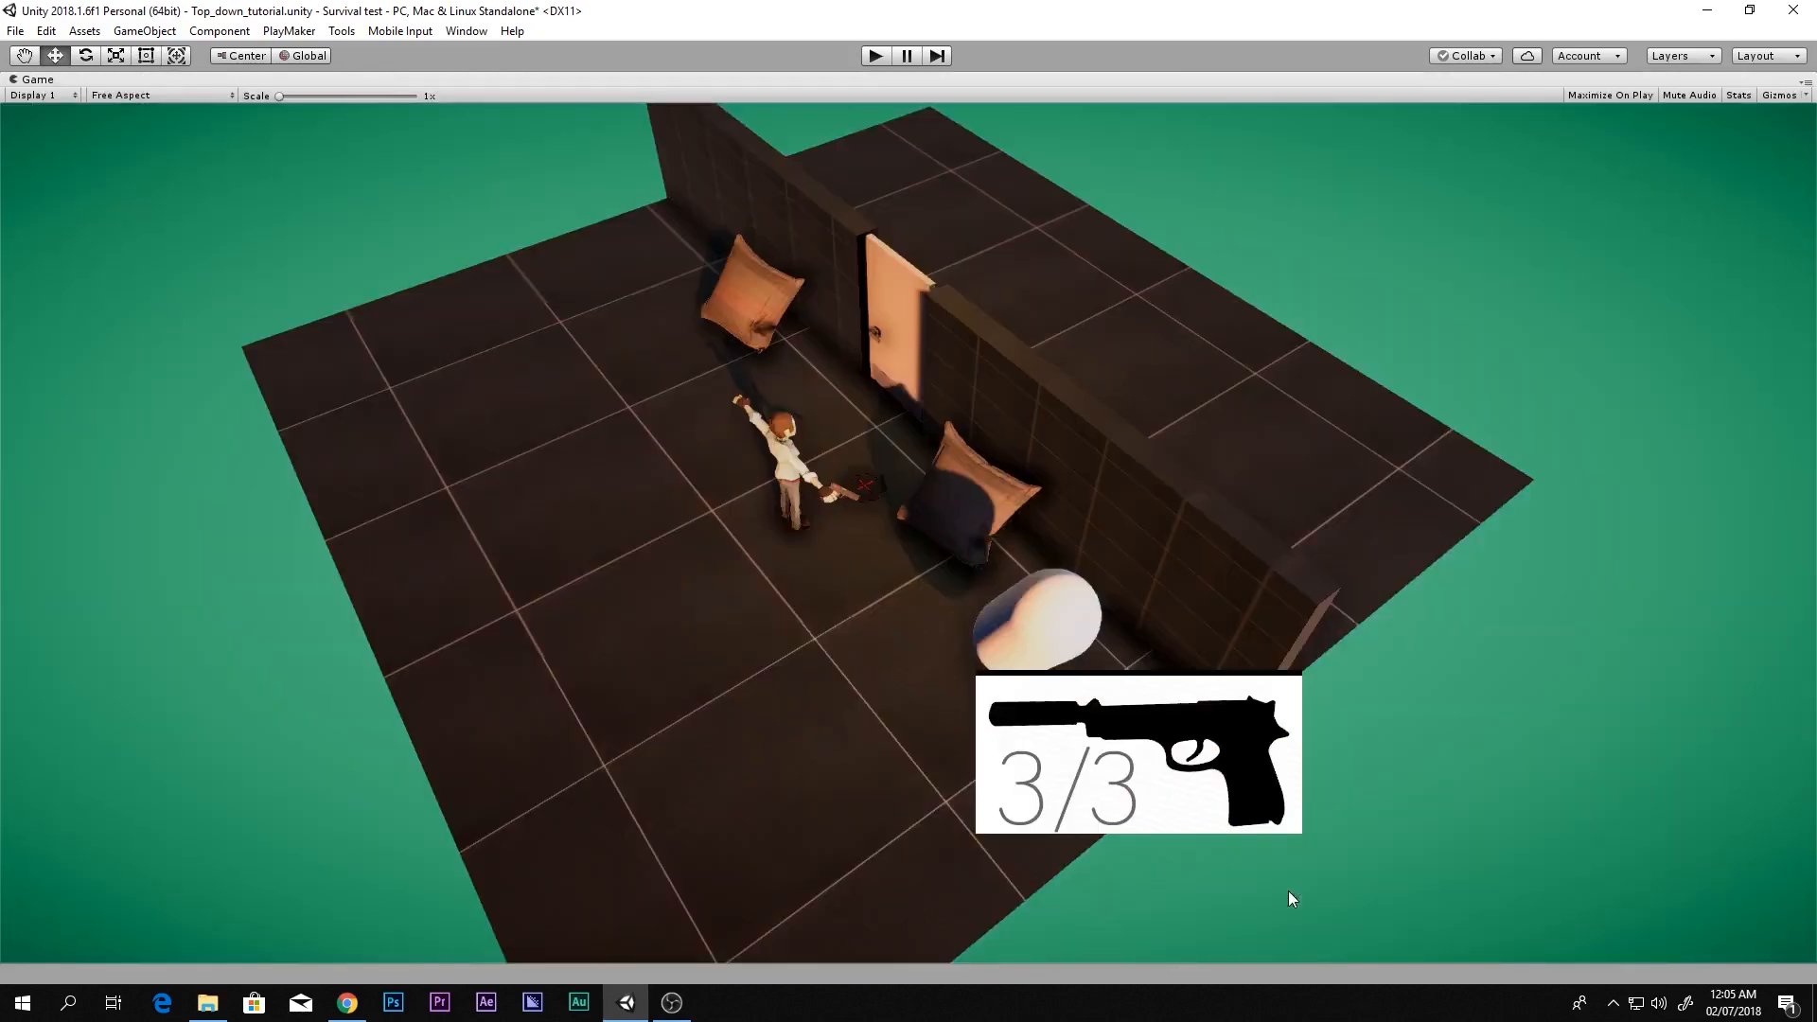
pyautogui.hotkey('shift', 'space')
pyautogui.hotkey('shift', 'space')
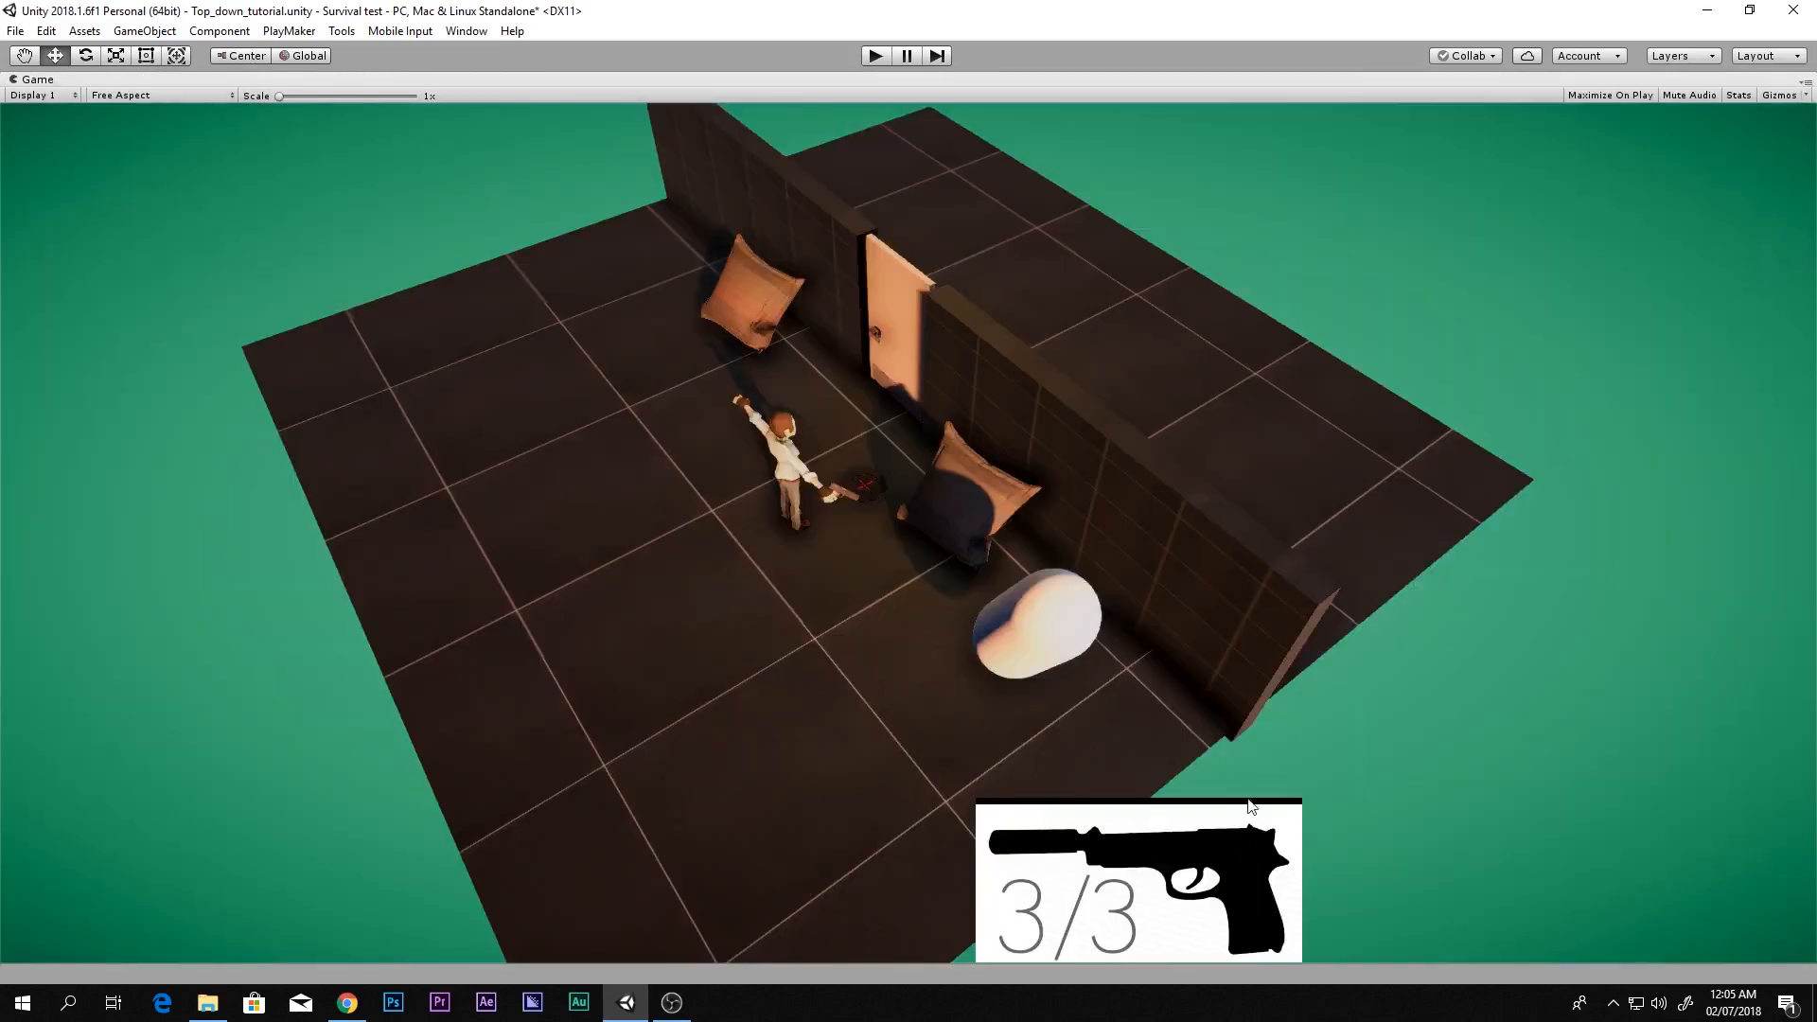
pyautogui.hotkey('shift', 'space')
# Move Pistol_gui horizontally to about Pos X 710, into the lower-right corner of the game view, and save the scene
pyautogui.scroll(-3, 1050, 475)
pyautogui.moveTo(1050, 475); pyautogui.dragTo(819, 327, button='middle')
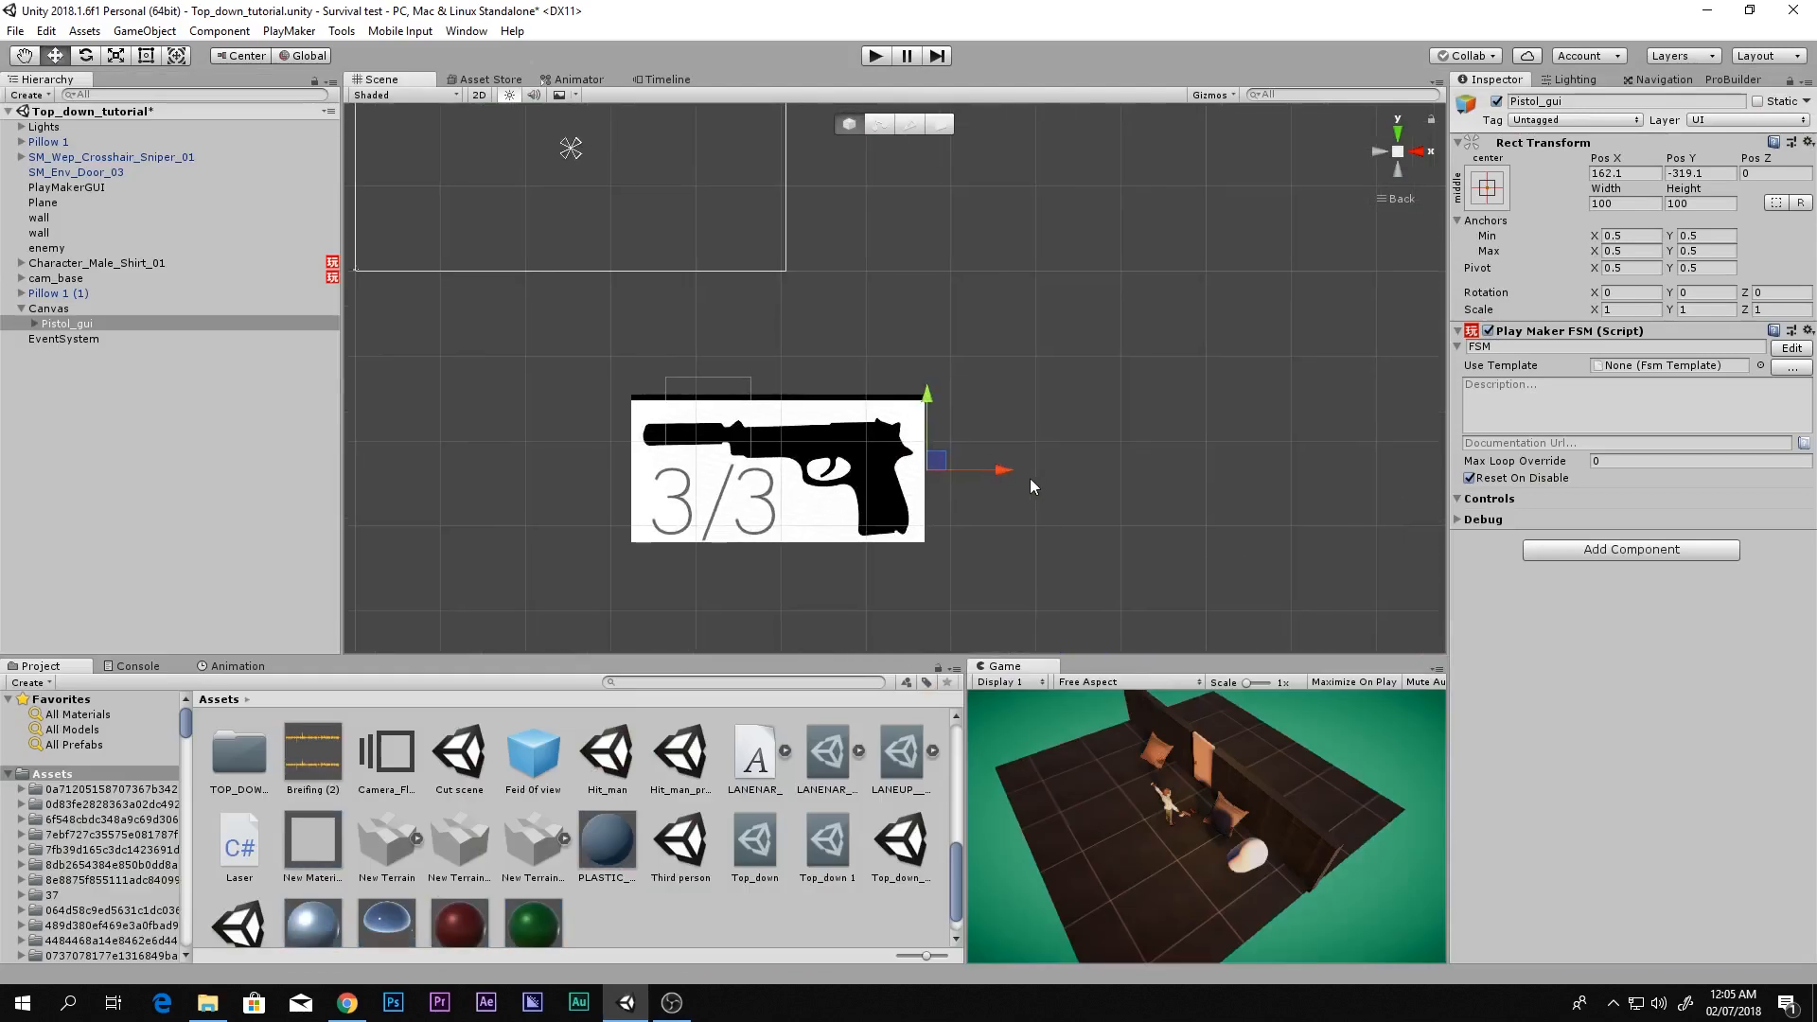
pyautogui.moveTo(996, 473); pyautogui.dragTo(1455, 468)
pyautogui.hotkey('shift', 'space')
pyautogui.hotkey('shift', 'space')
pyautogui.hotkey('shift', 'space')
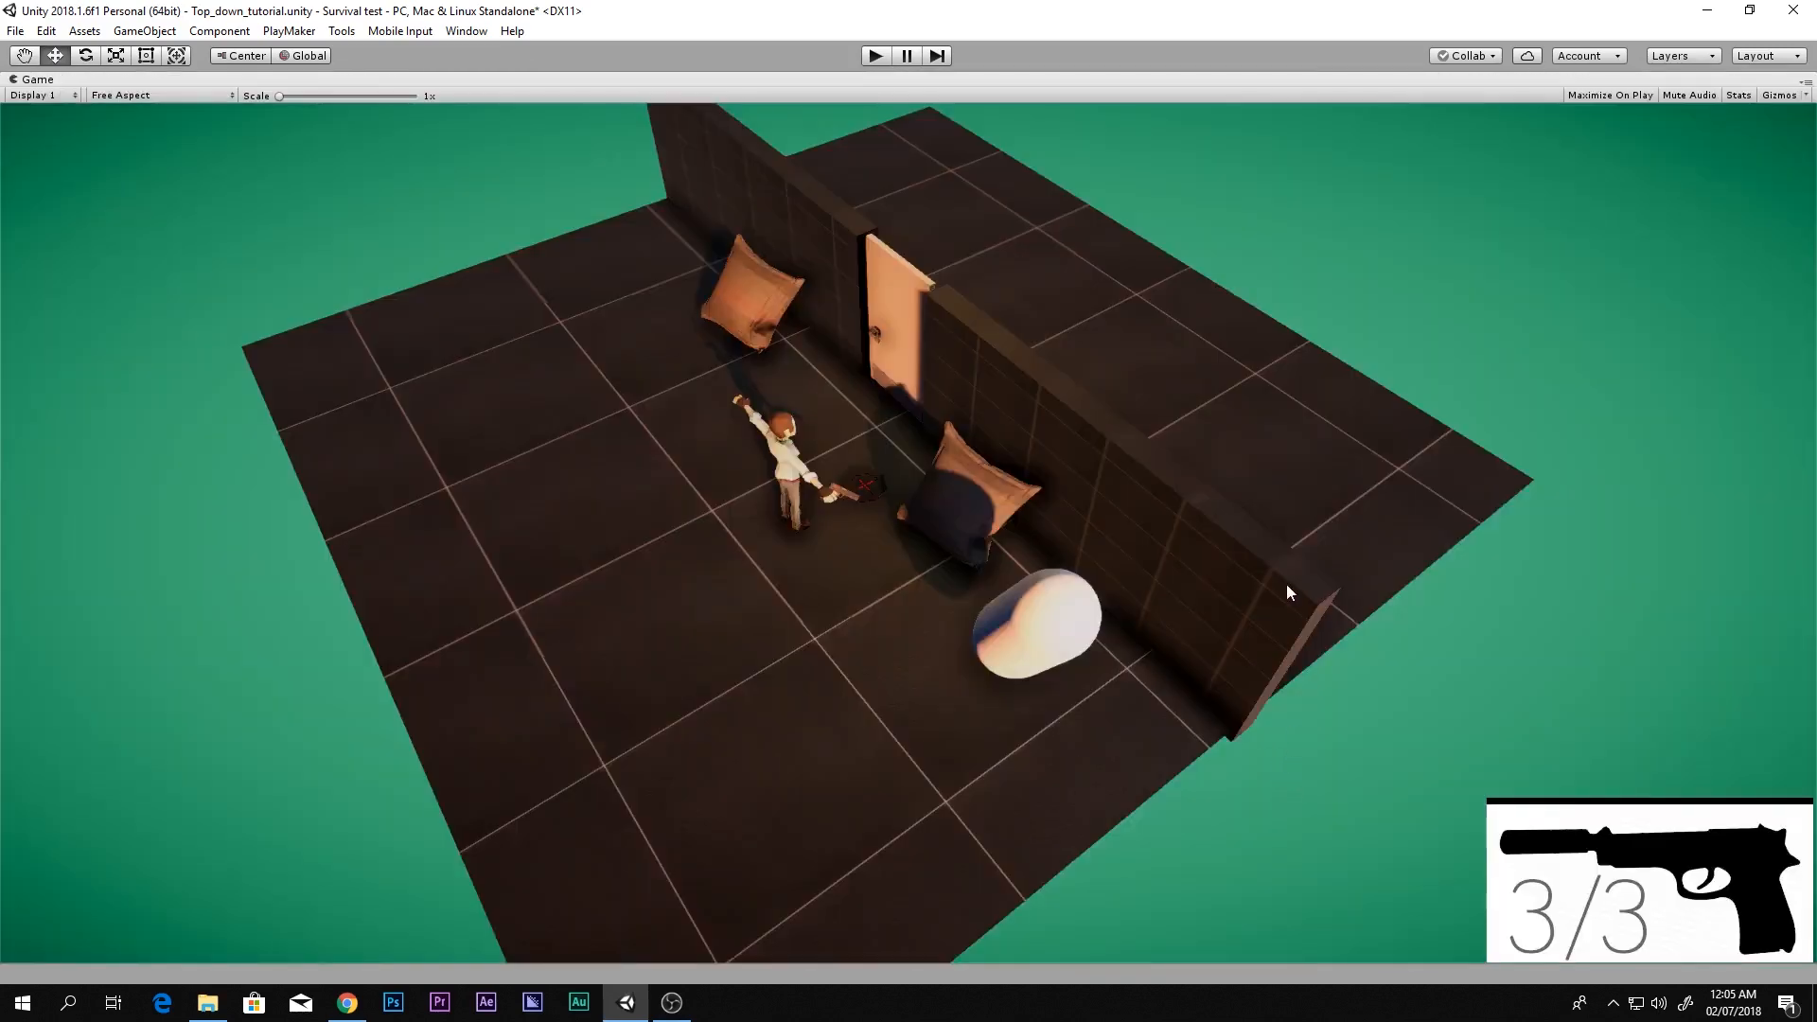
pyautogui.hotkey('shift', 'space')
pyautogui.moveTo(1264, 560); pyautogui.dragTo(1116, 547, button='middle')
pyautogui.hotkey('shift', 'space')
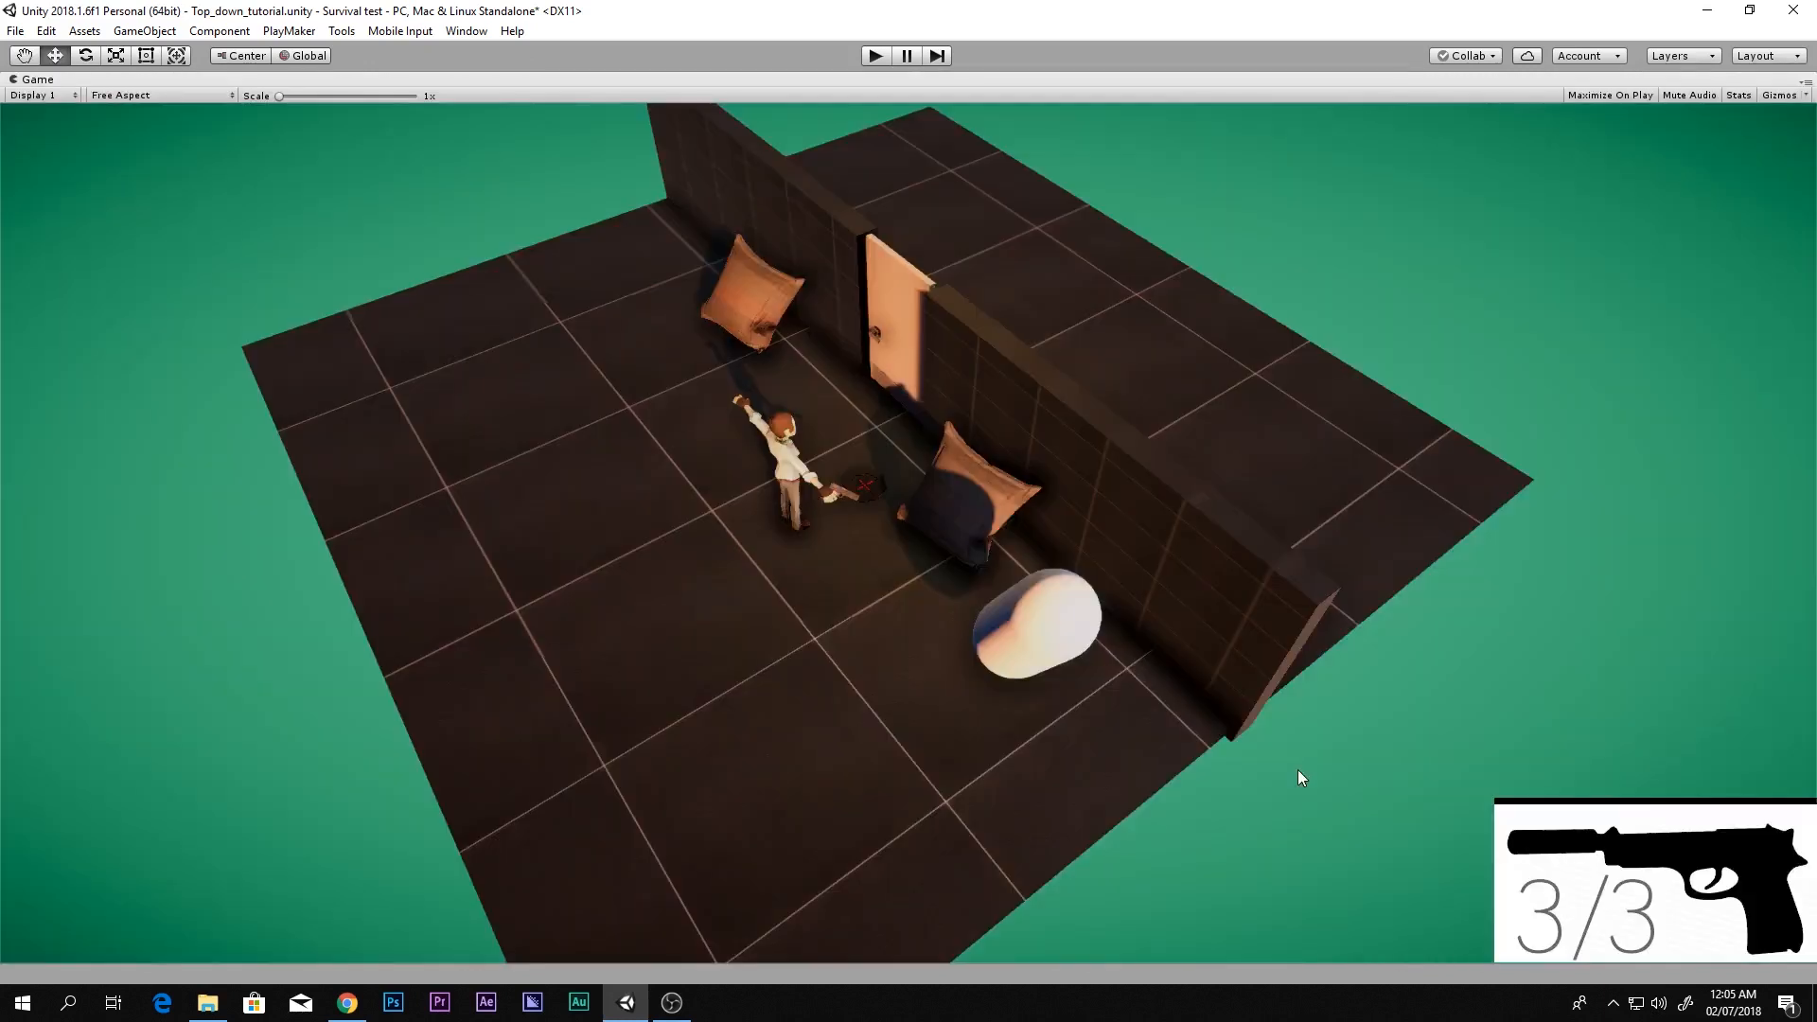
pyautogui.hotkey('ctrl', 's')
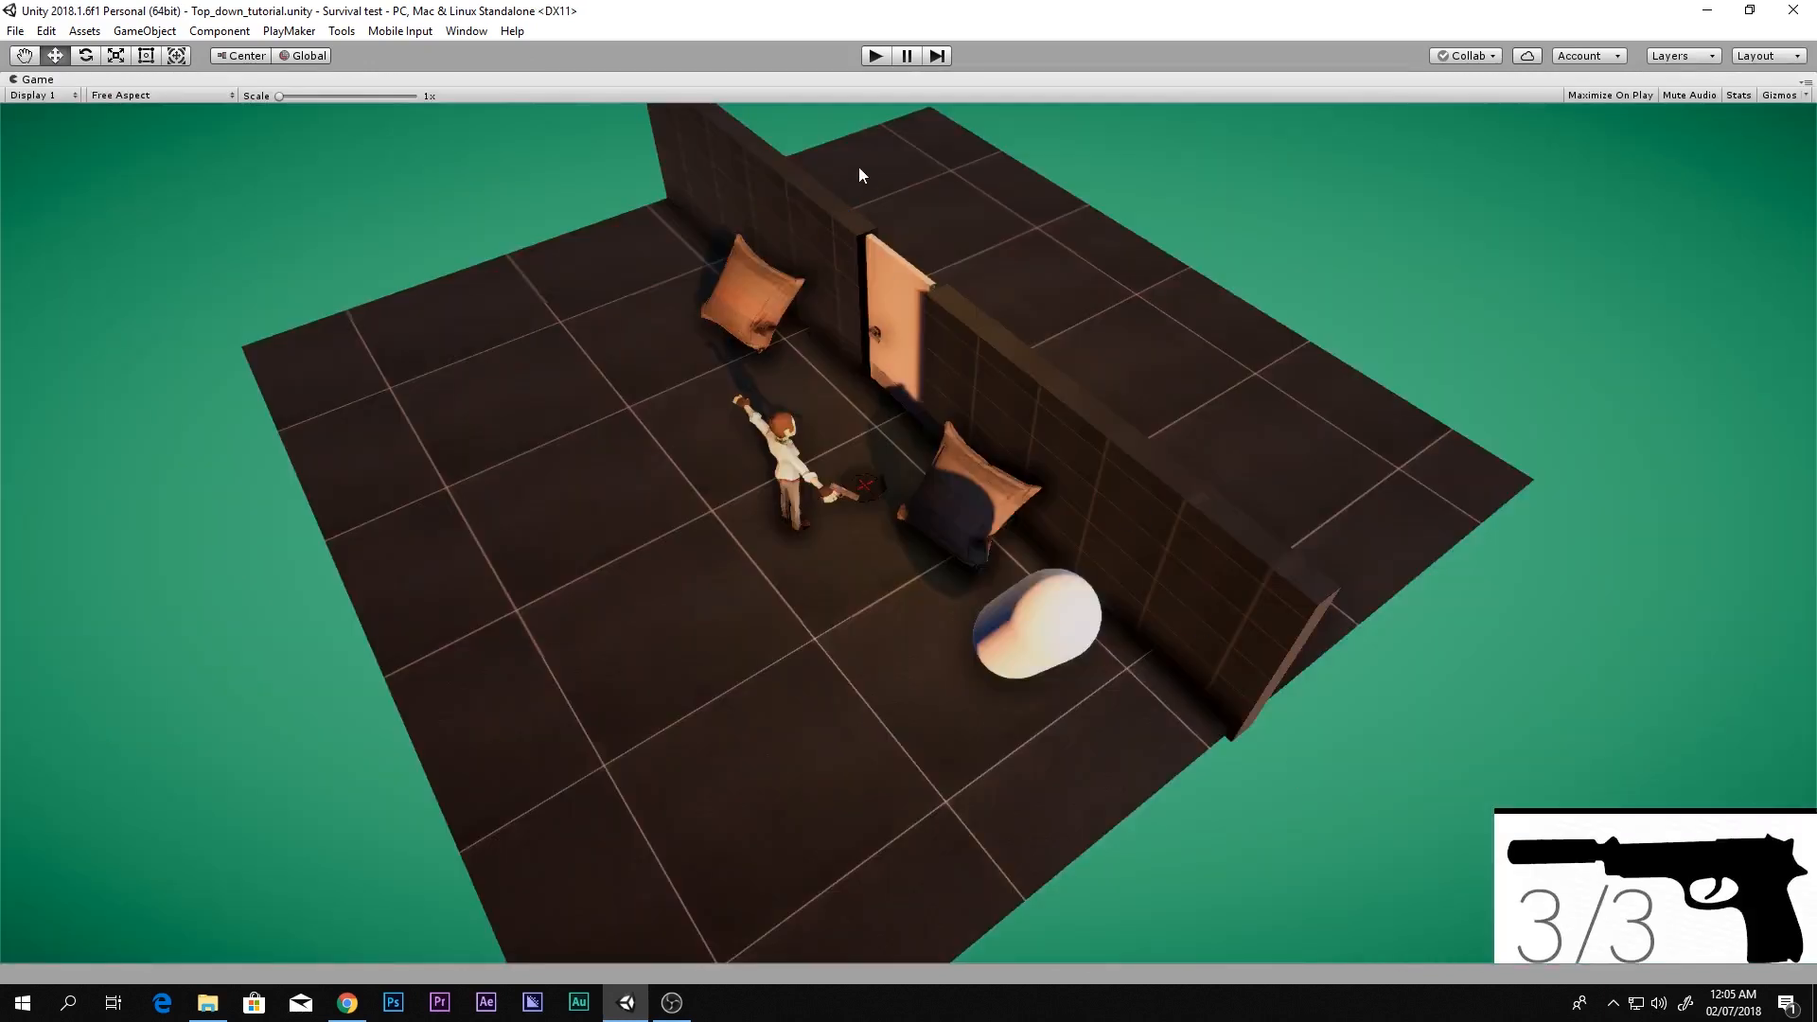
# Play-test the scene by equipping the pistol and firing repeatedly to check the ammo text, then stop the game
pyautogui.click(878, 59)
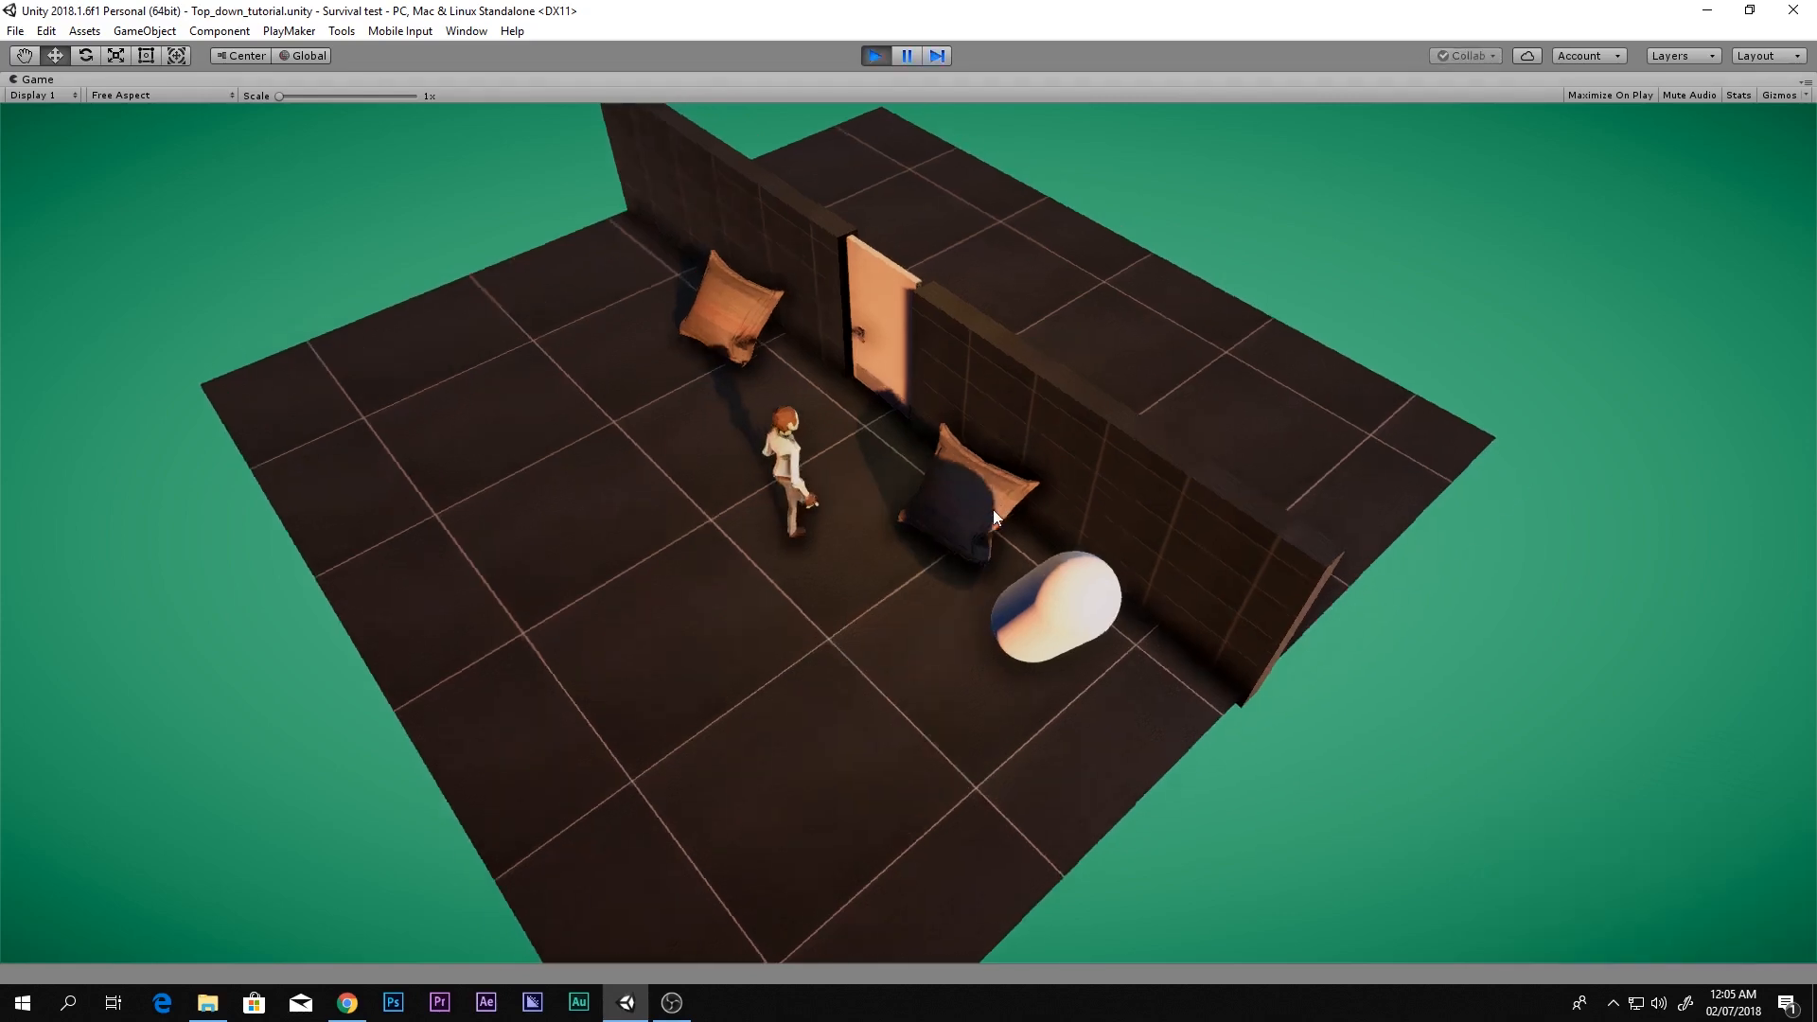
pyautogui.press('1')
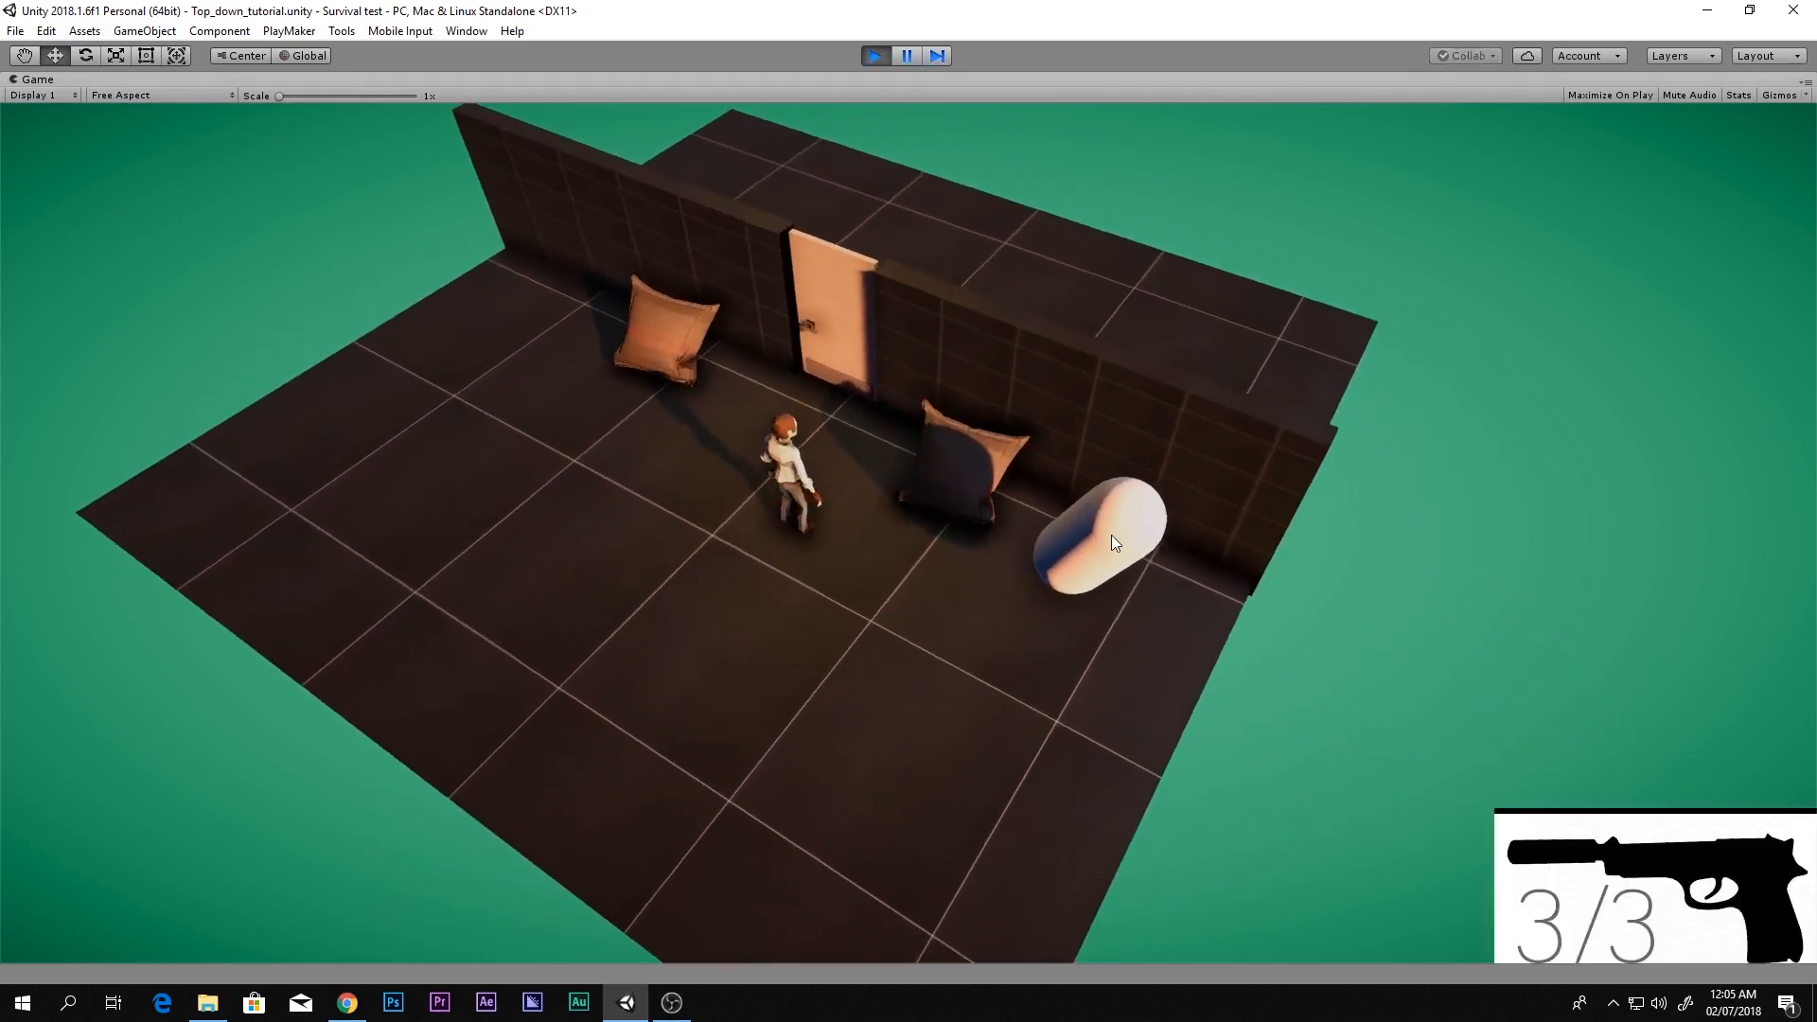
pyautogui.moveTo(1105, 541)
pyautogui.mouseDown(button='right')
pyautogui.moveTo(1002, 542)
pyautogui.moveTo(958, 594)
pyautogui.moveTo(1335, 771)
pyautogui.moveTo(588, 827)
pyautogui.moveTo(612, 568)
pyautogui.moveTo(1242, 901)
pyautogui.moveTo(598, 501)
pyautogui.mouseUp(button='right')
pyautogui.click(1081, 555)
pyautogui.tripleClick(615, 571)
pyautogui.tripleClick(657, 551)
pyautogui.click(657, 551)
pyautogui.tripleClick(598, 502)
pyautogui.click(598, 502)
pyautogui.doubleClick(598, 502)
pyautogui.click(599, 501)
pyautogui.click(880, 57)
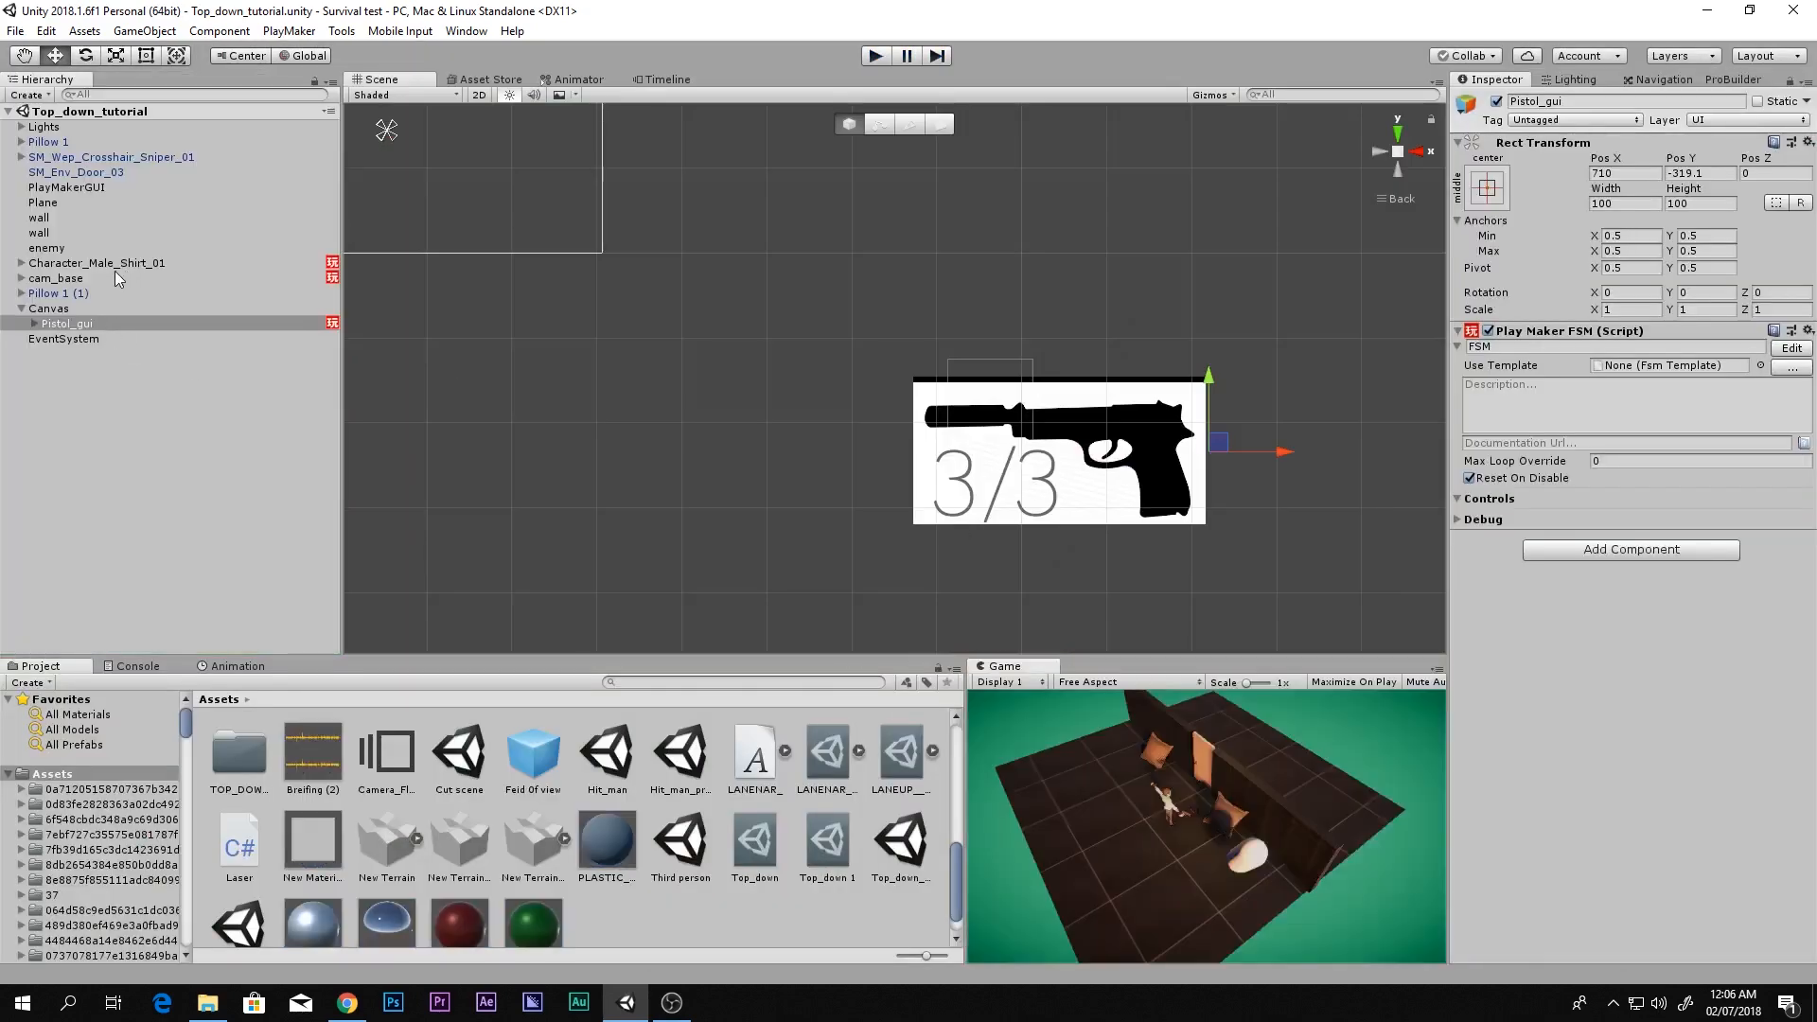
# Open Character_Male_Shirt_01's controller FSM and inspect the actions of State 5 and State 6
pyautogui.click(87, 264)
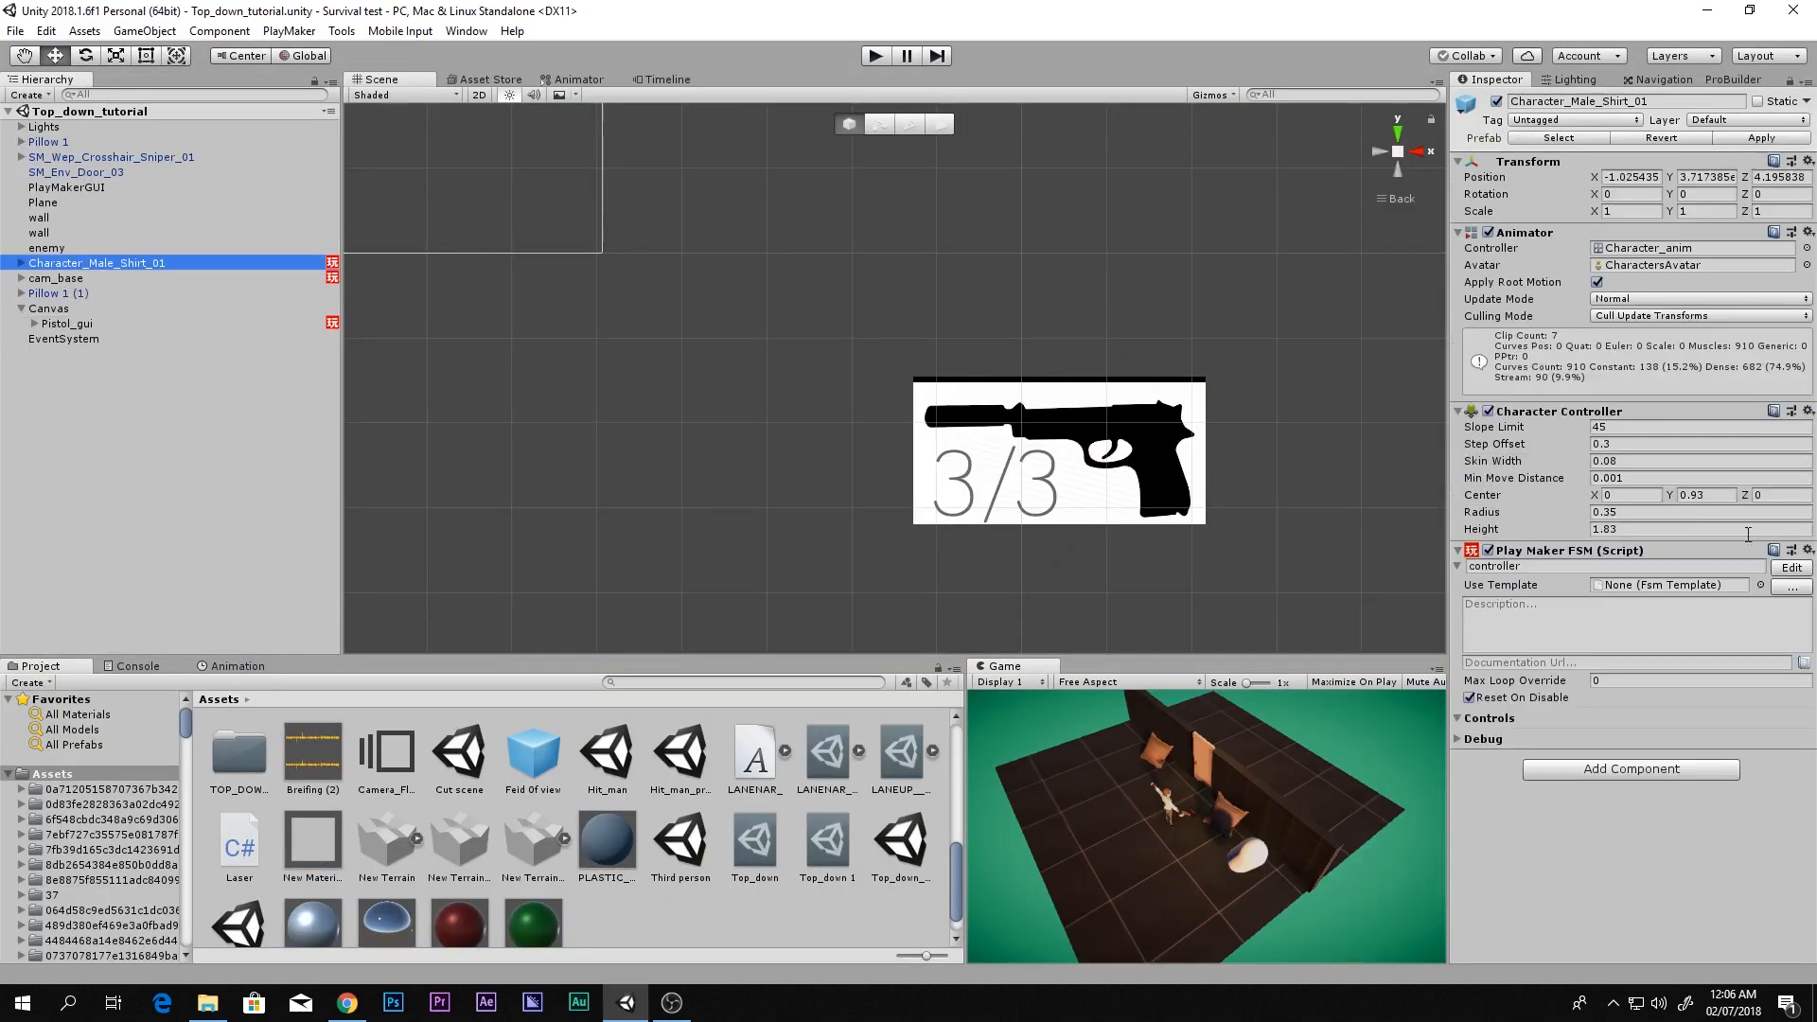
pyautogui.click(1798, 568)
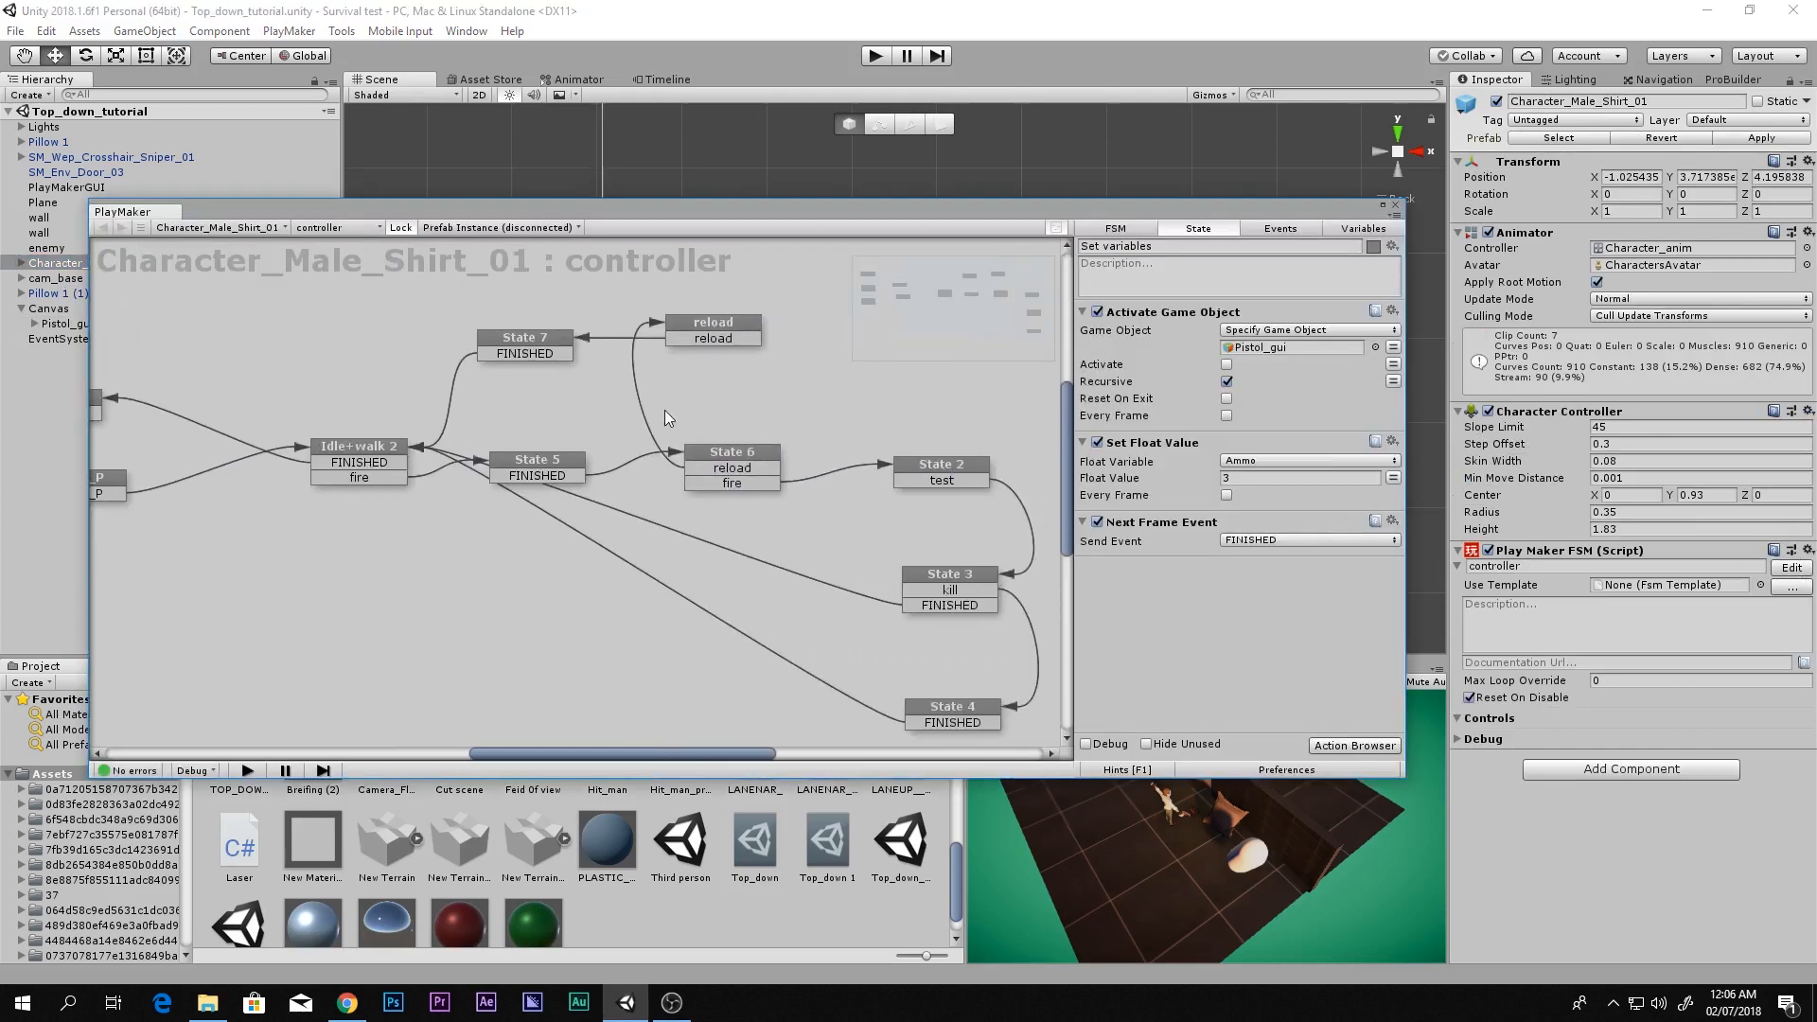
pyautogui.click(568, 476)
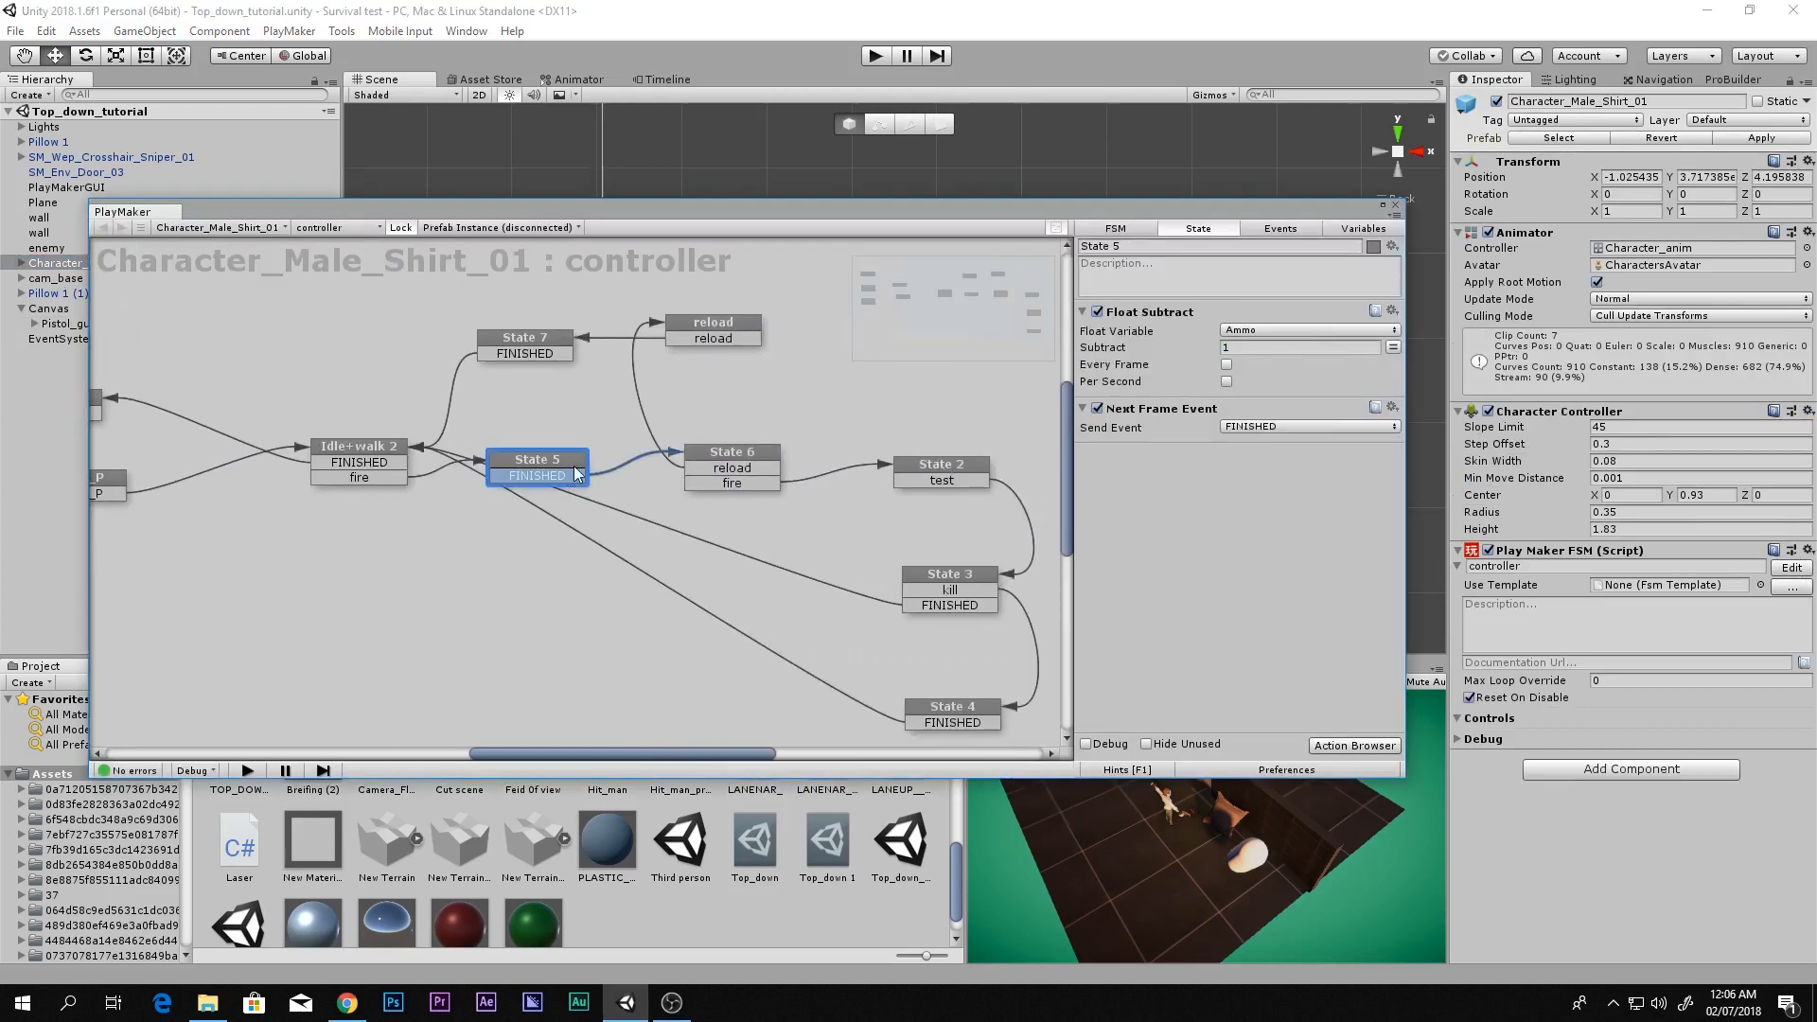
pyautogui.click(729, 451)
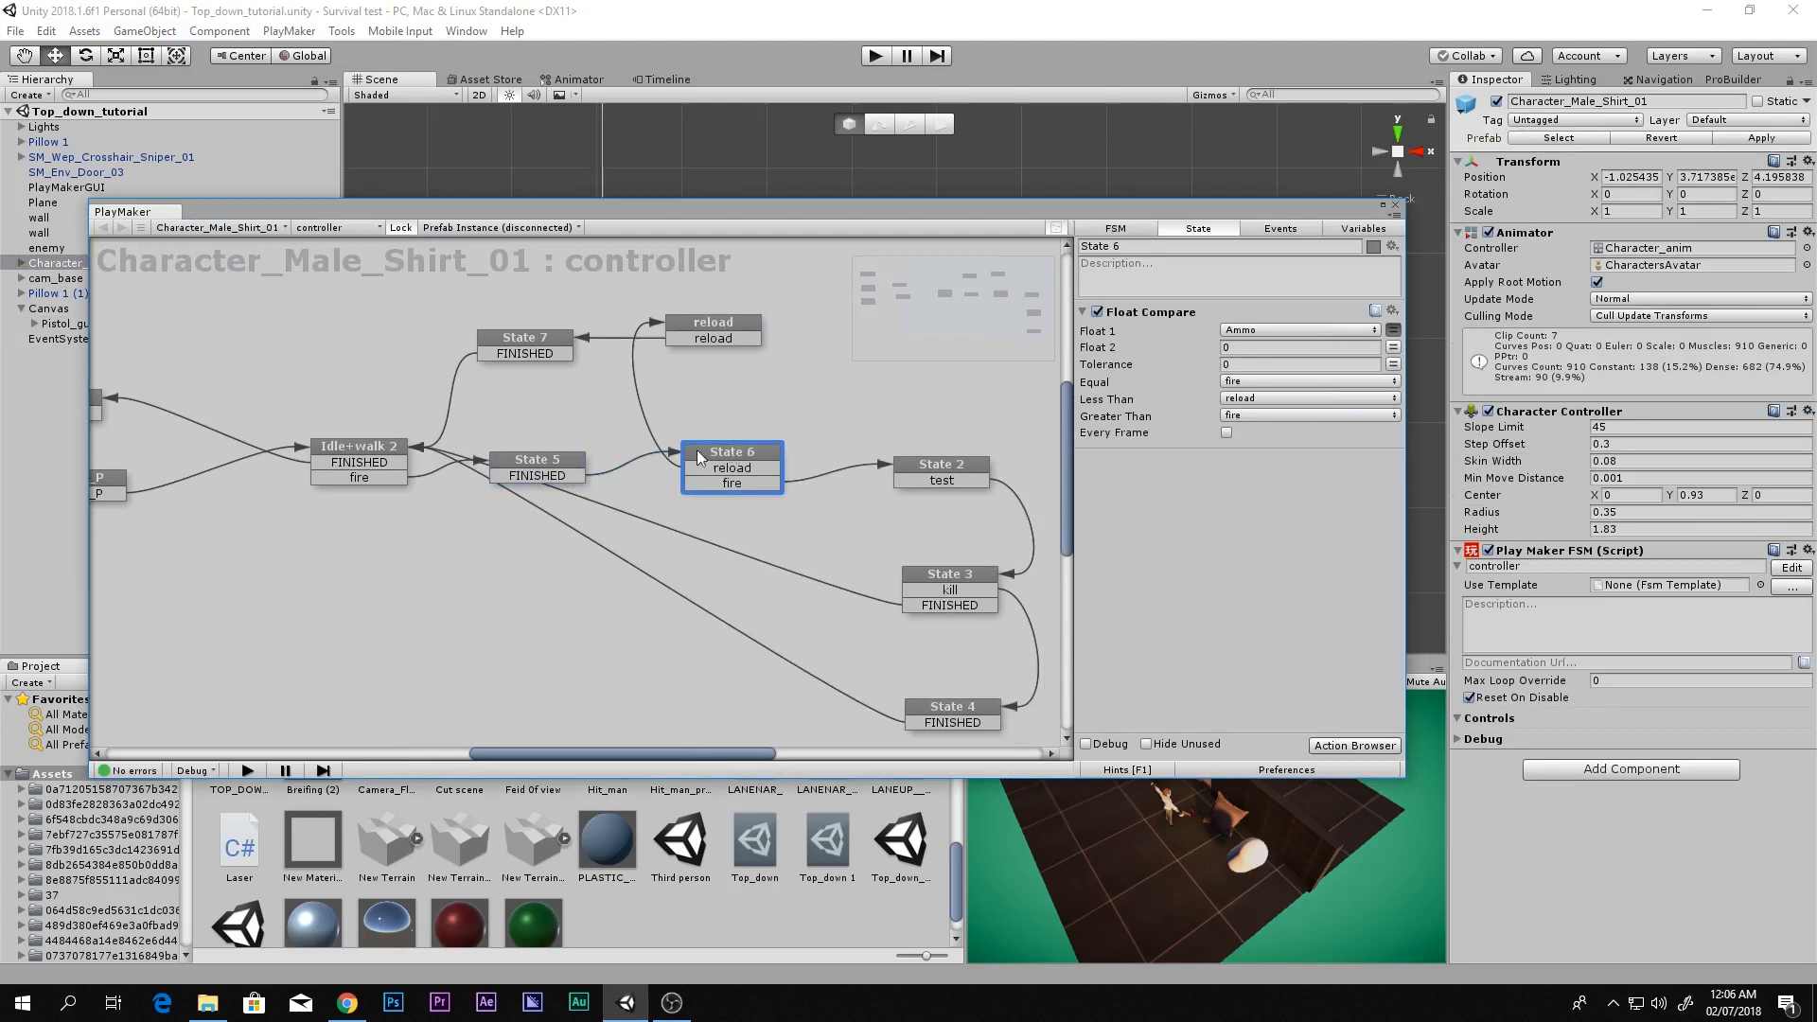
# Rewire Idle+walk 2's fire to State 6, State 6's fire to State 5 and State 5's FINISHED to State 2, and close the editor
pyautogui.moveTo(394, 482); pyautogui.dragTo(705, 468)
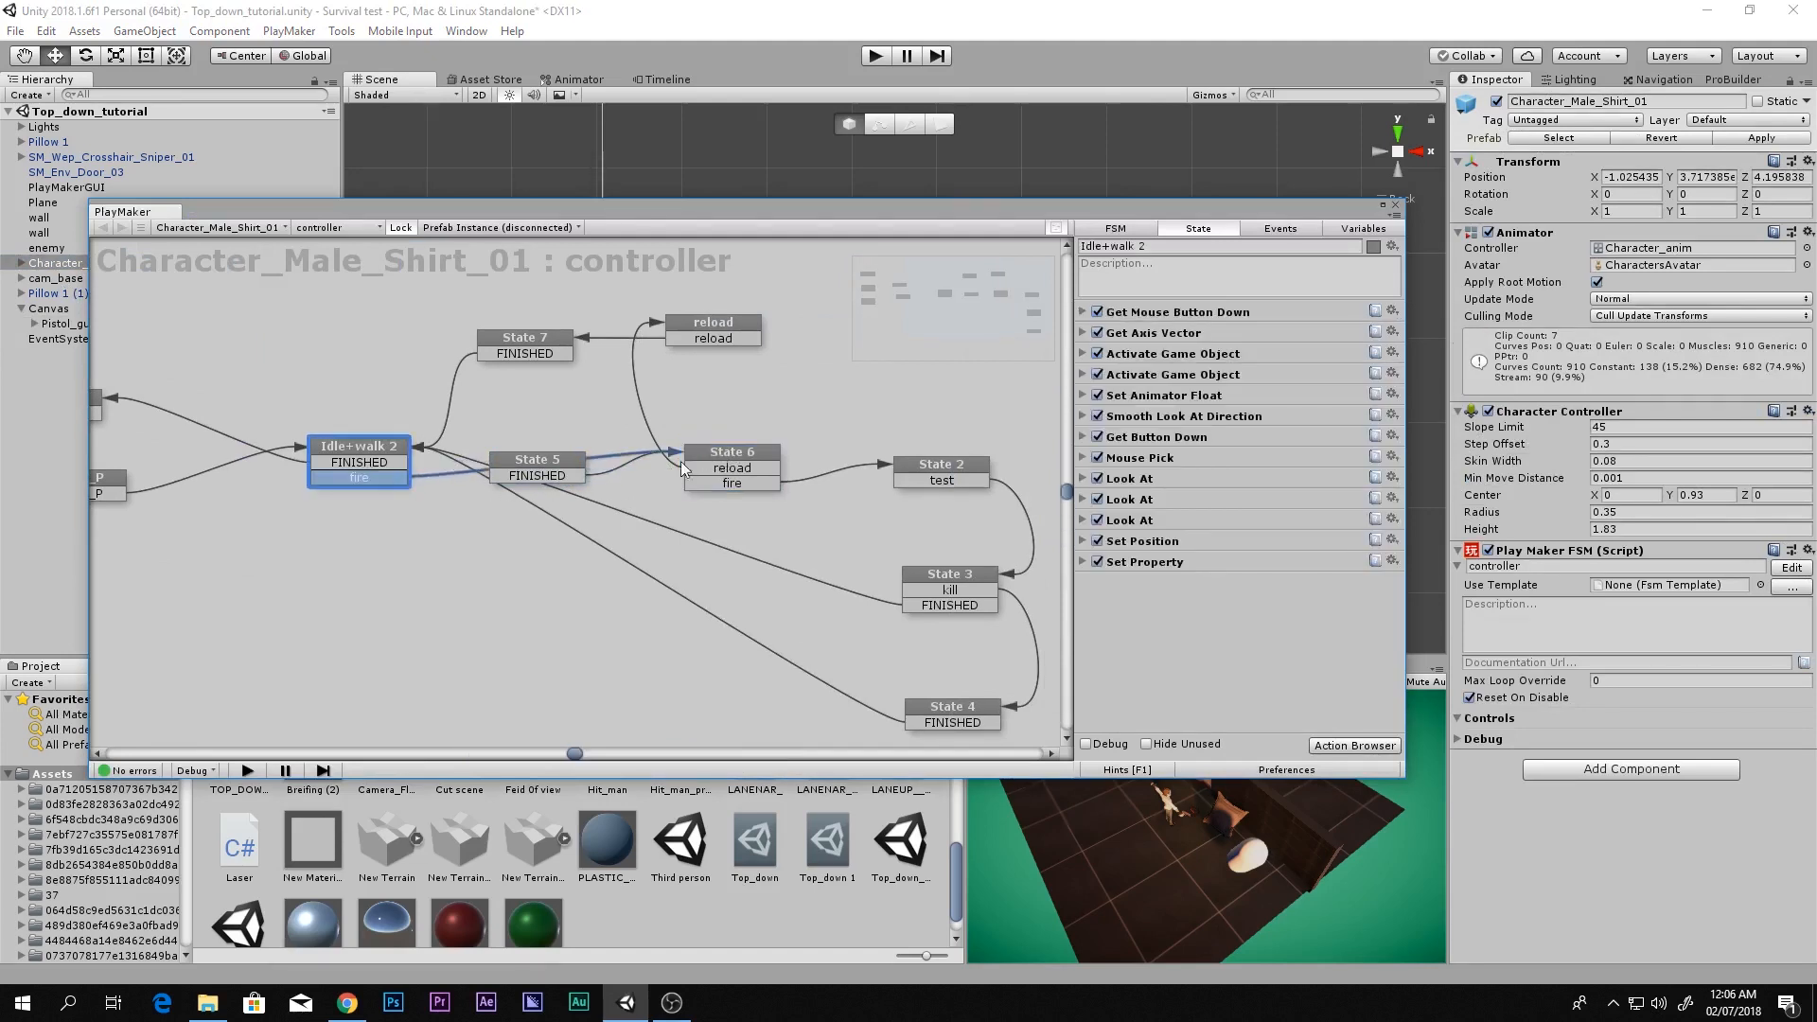
pyautogui.moveTo(574, 470); pyautogui.dragTo(816, 550)
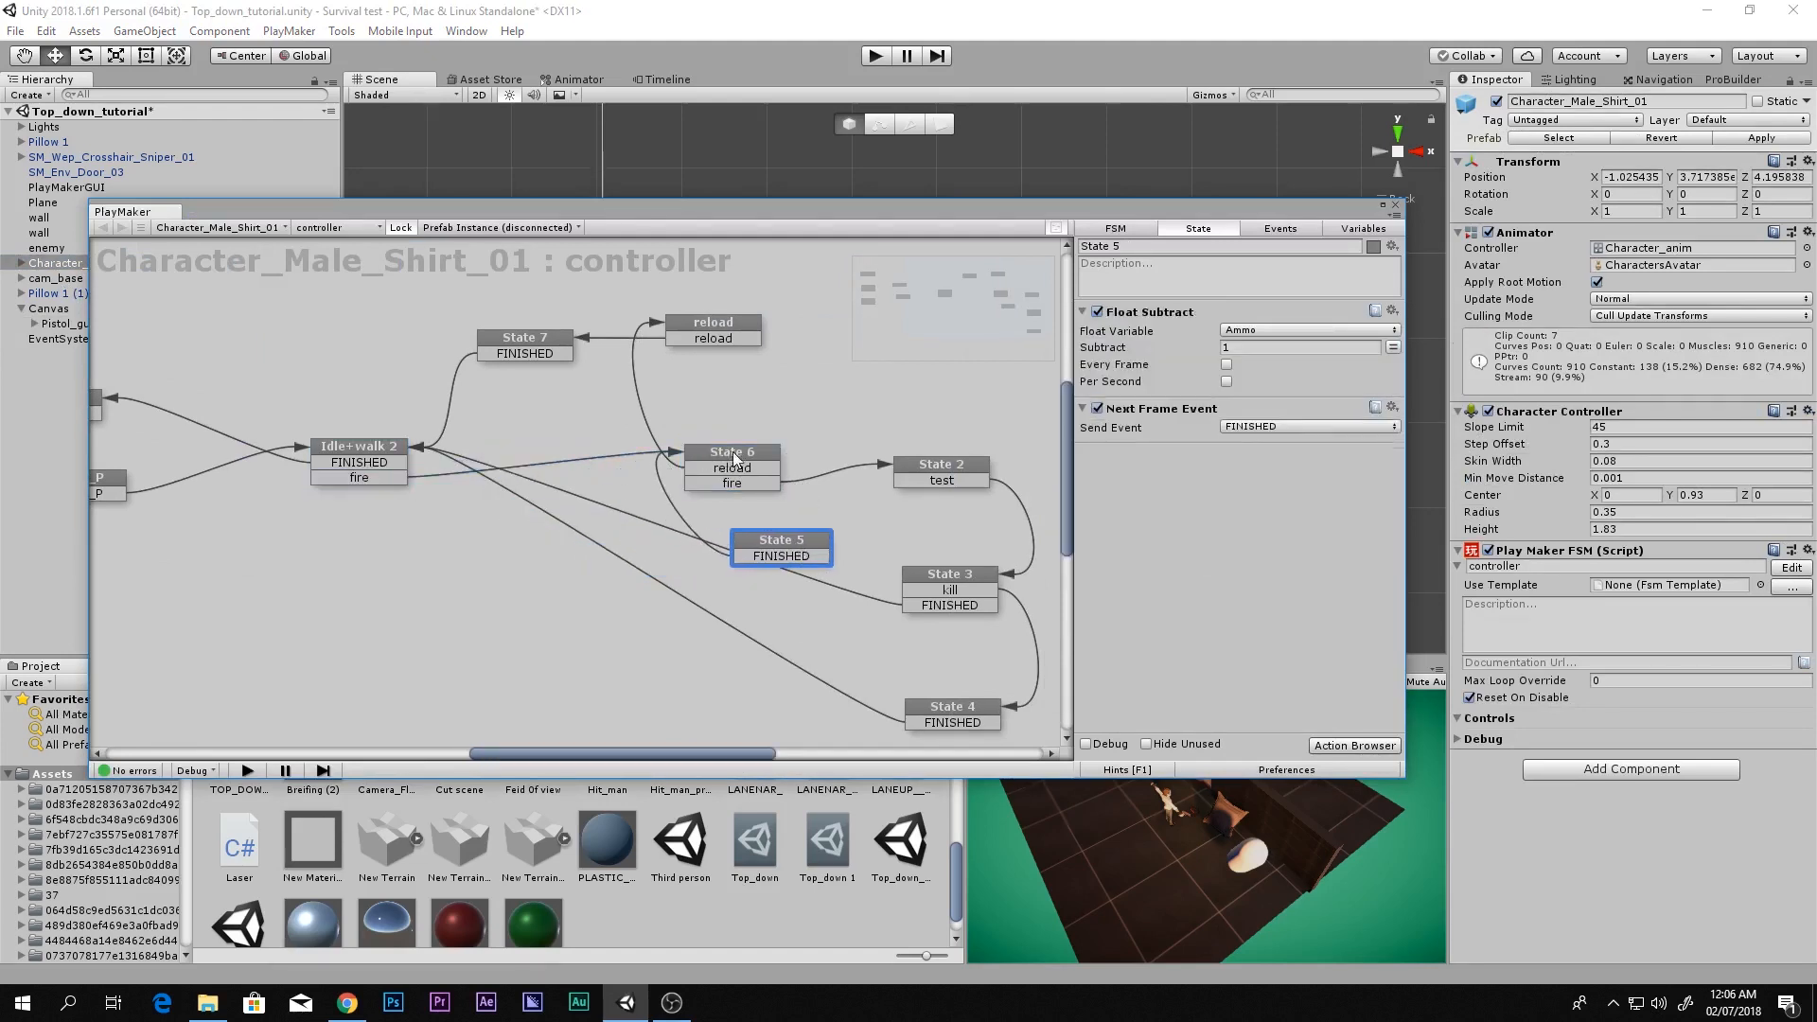
pyautogui.moveTo(742, 474)
pyautogui.mouseDown()
pyautogui.moveTo(554, 473)
pyautogui.moveTo(738, 544)
pyautogui.moveTo(738, 449)
pyautogui.mouseUp()
pyautogui.click(736, 536)
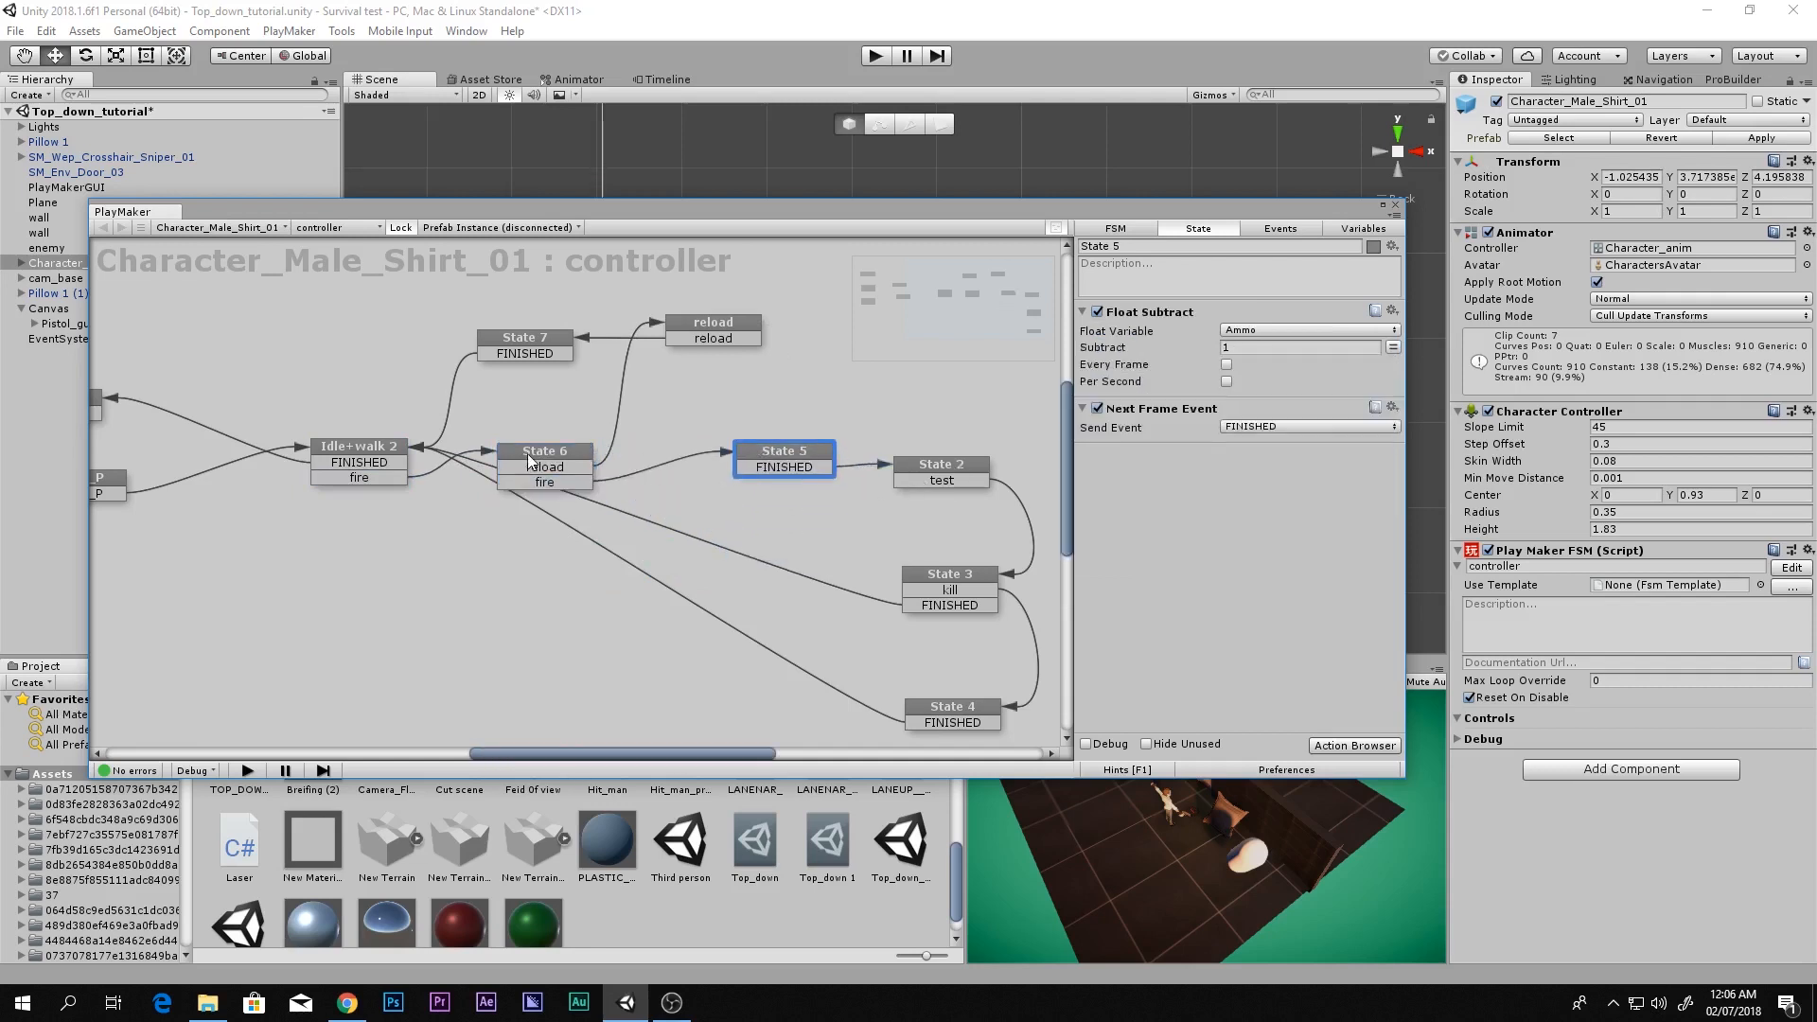
pyautogui.moveTo(544, 452); pyautogui.dragTo(576, 442)
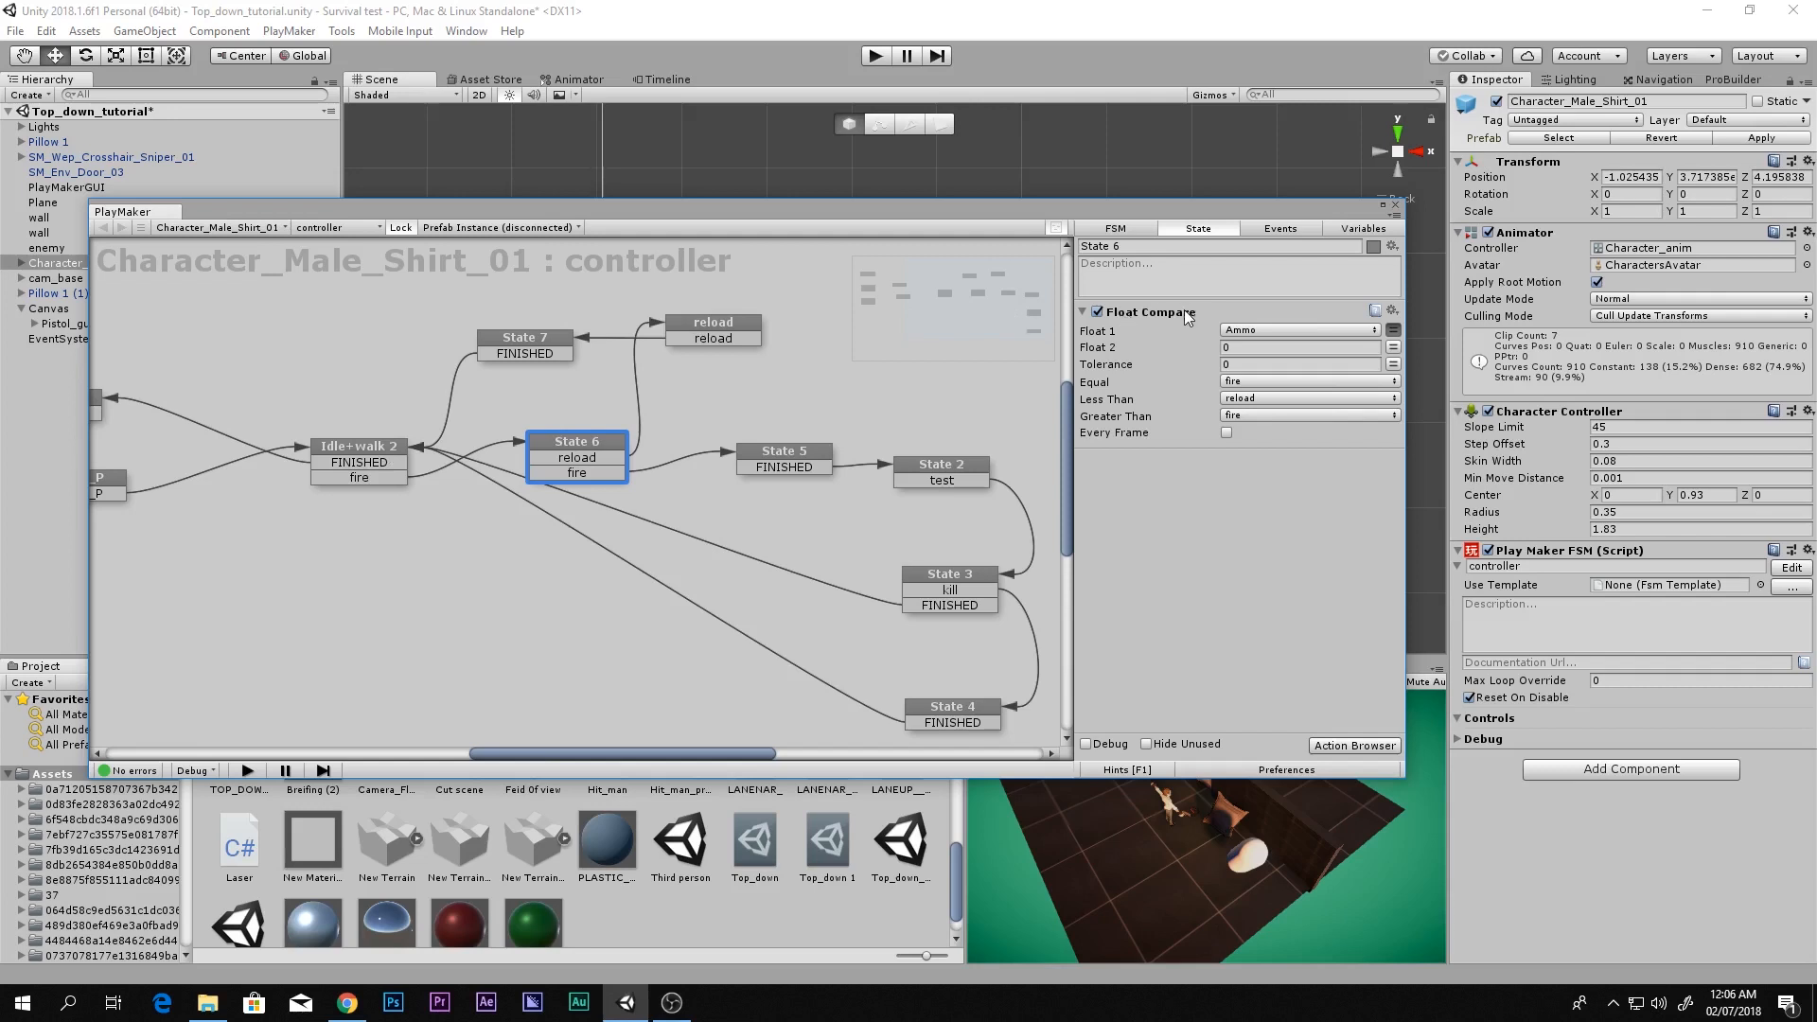
pyautogui.click(793, 454)
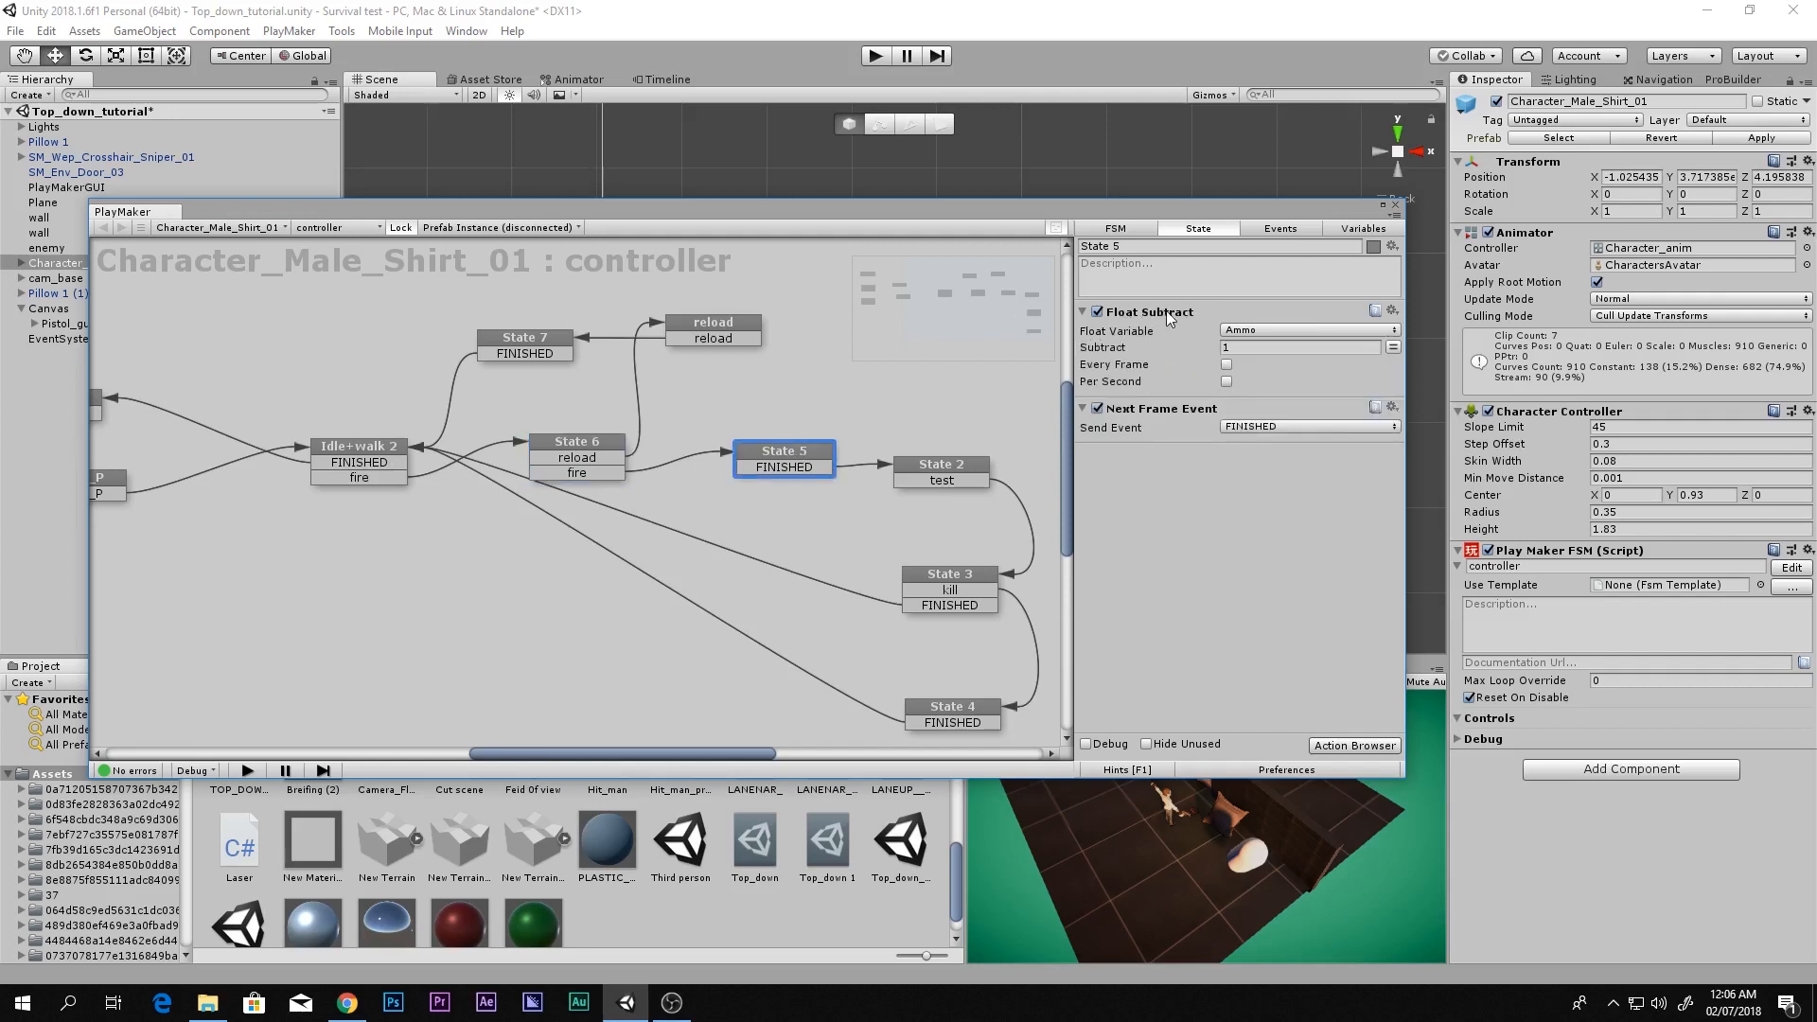
pyautogui.click(1396, 205)
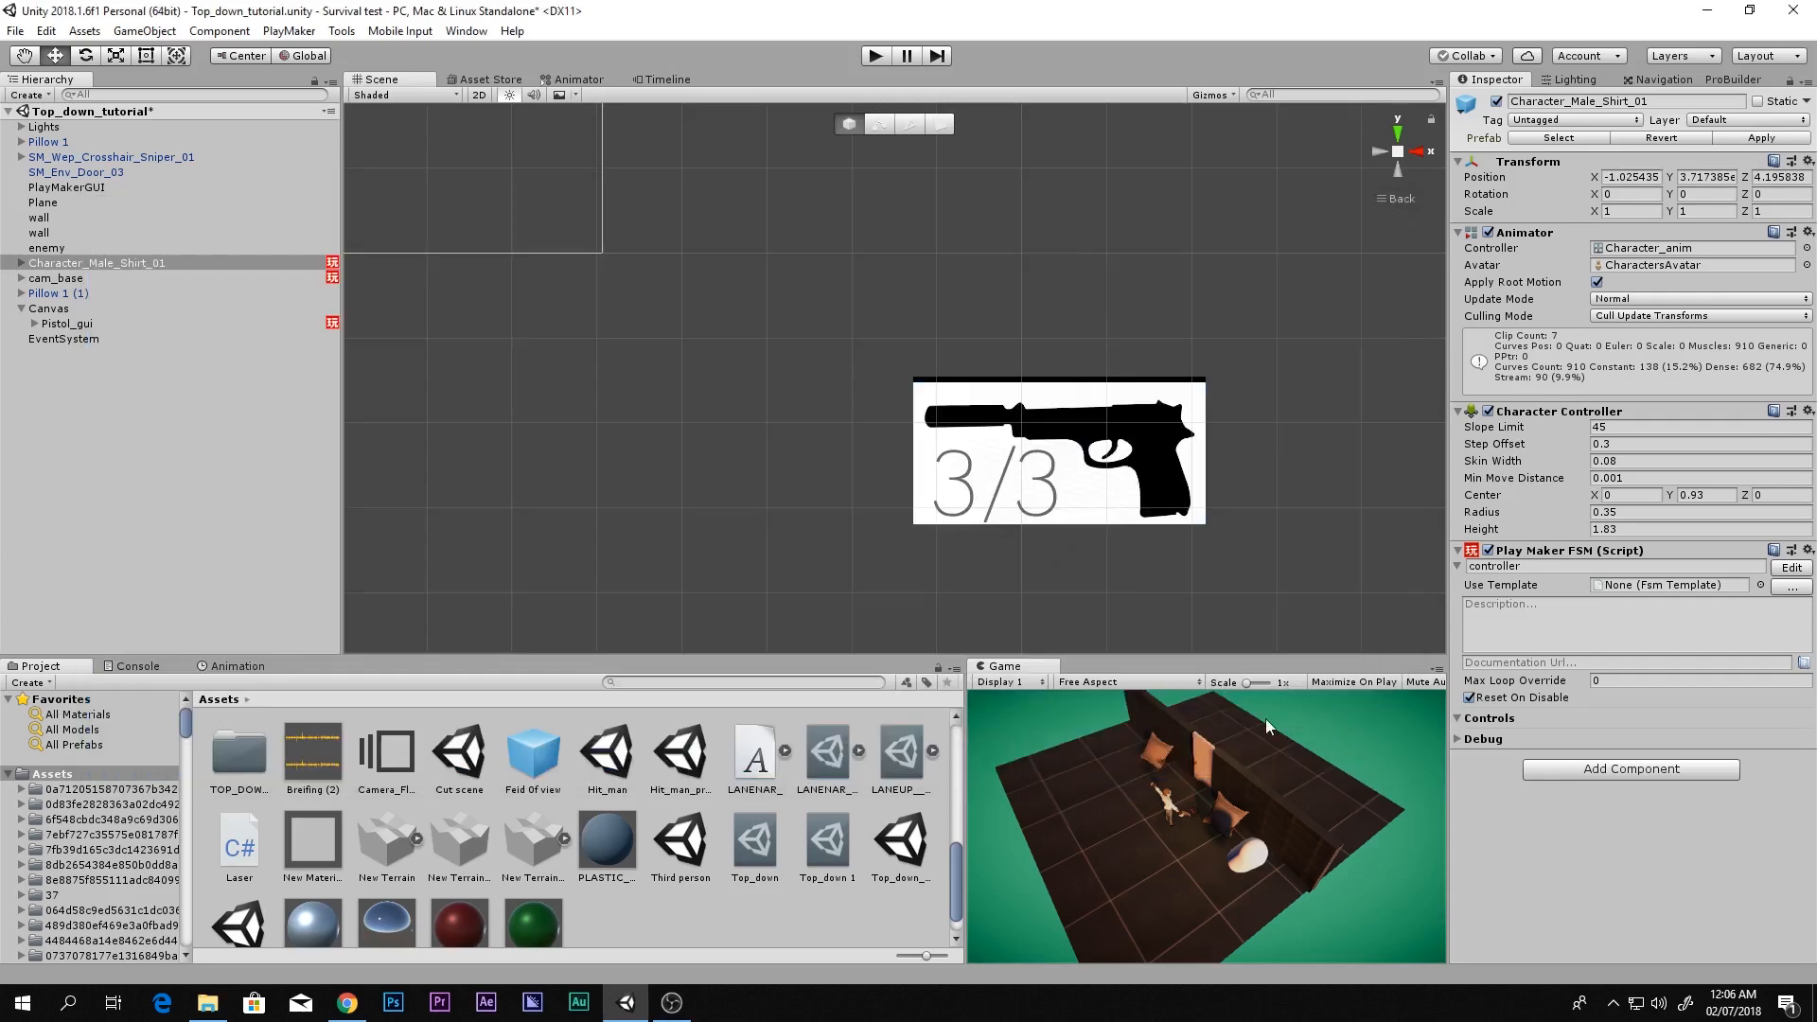
# Play-test in the maximized game view by firing four shots and reloading to check the ammo text, and restore the layout while paused
pyautogui.hotkey('shift', 'space')
pyautogui.click(876, 55)
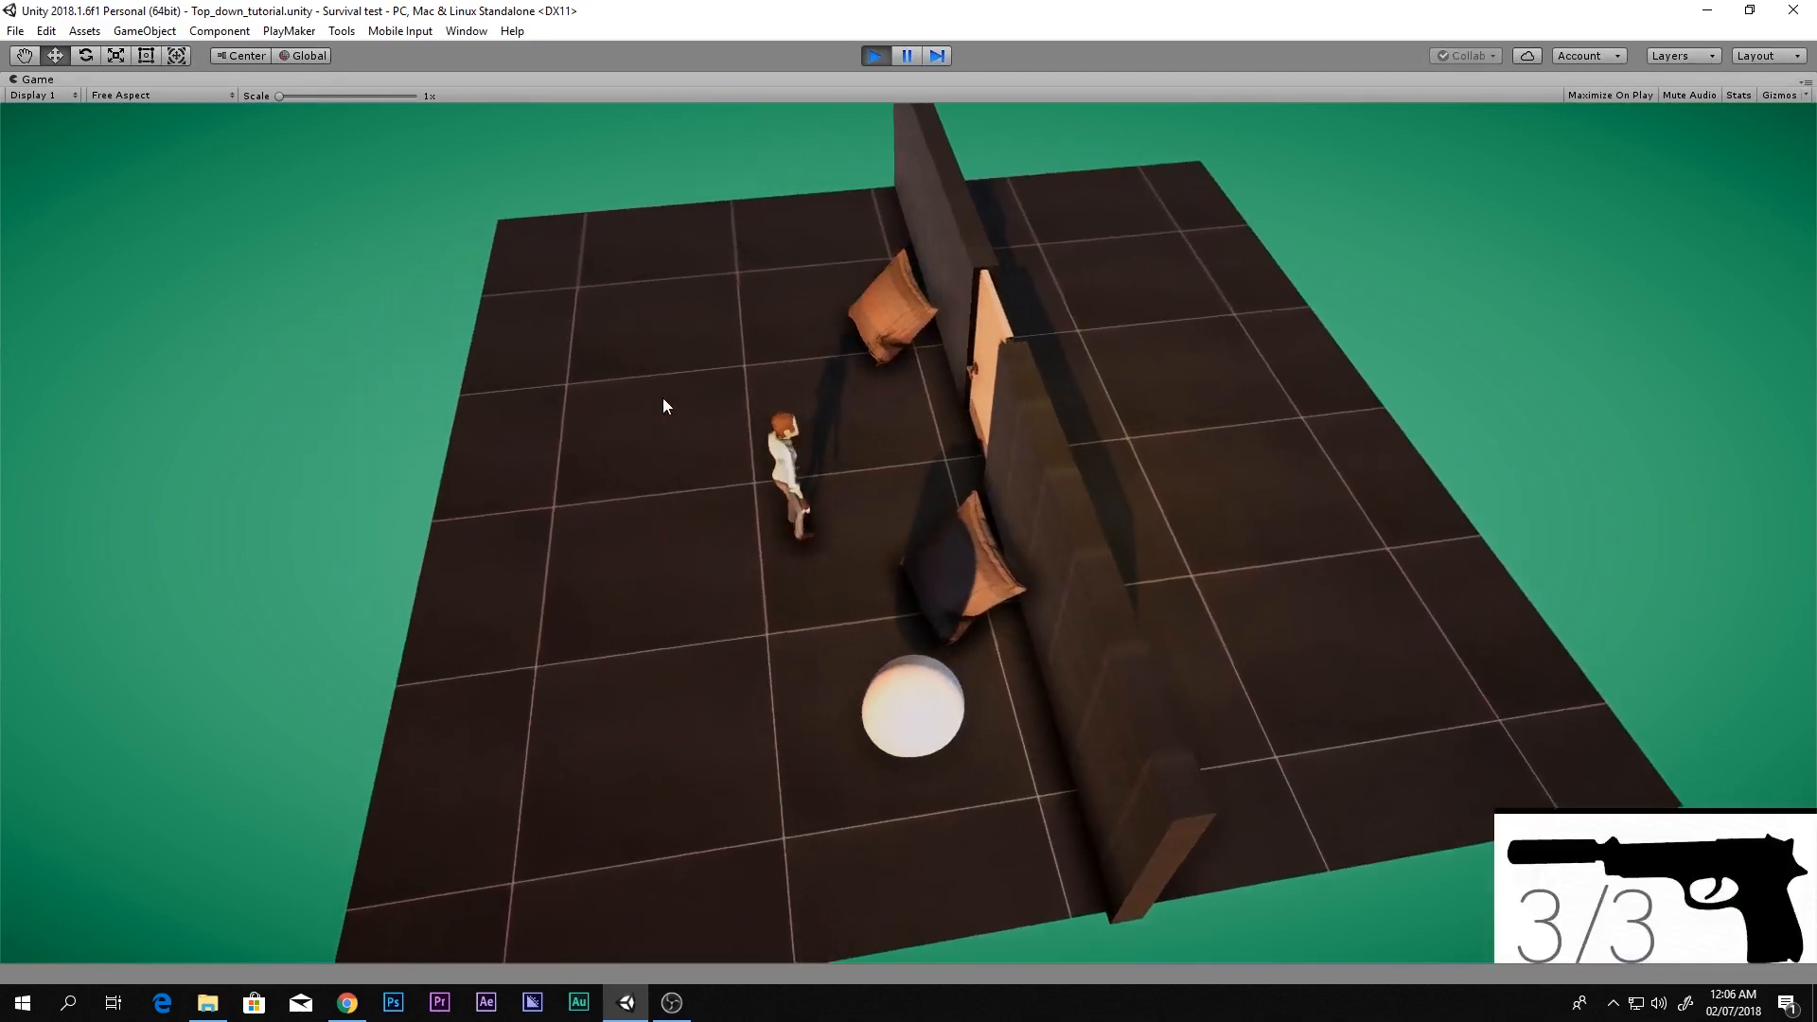
pyautogui.click(655, 352)
pyautogui.click(655, 352)
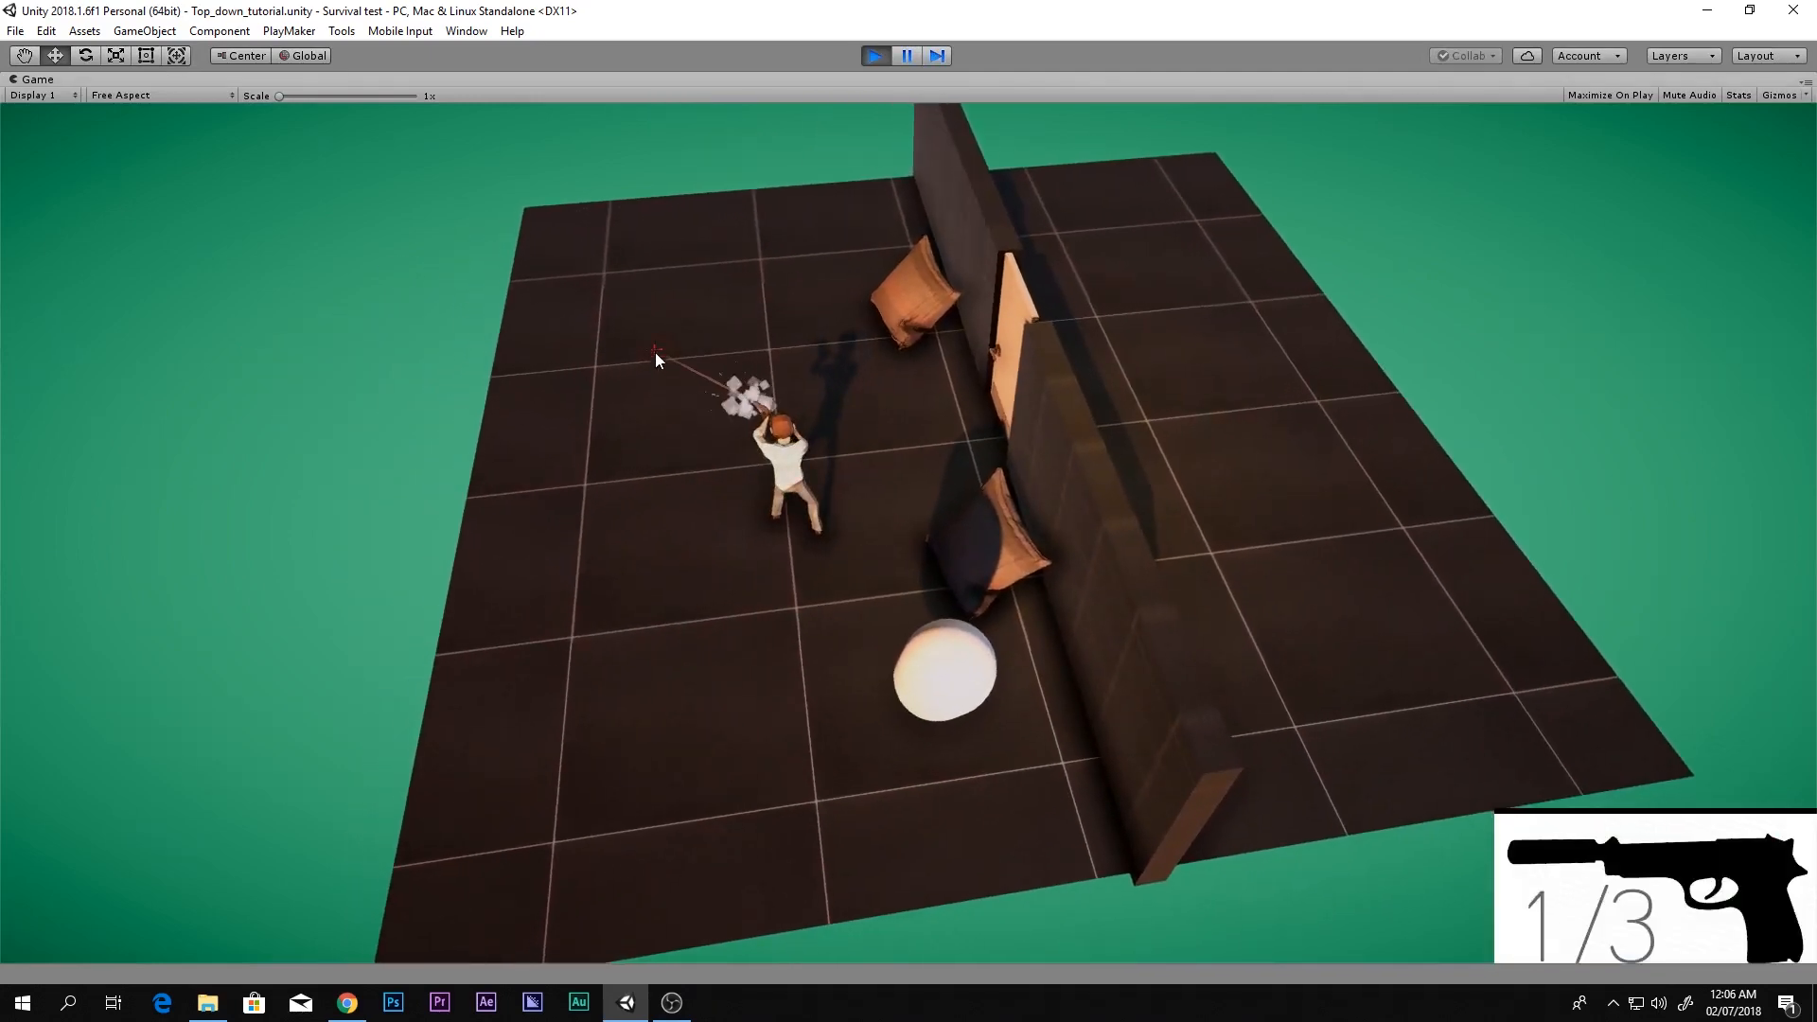
pyautogui.click(655, 352)
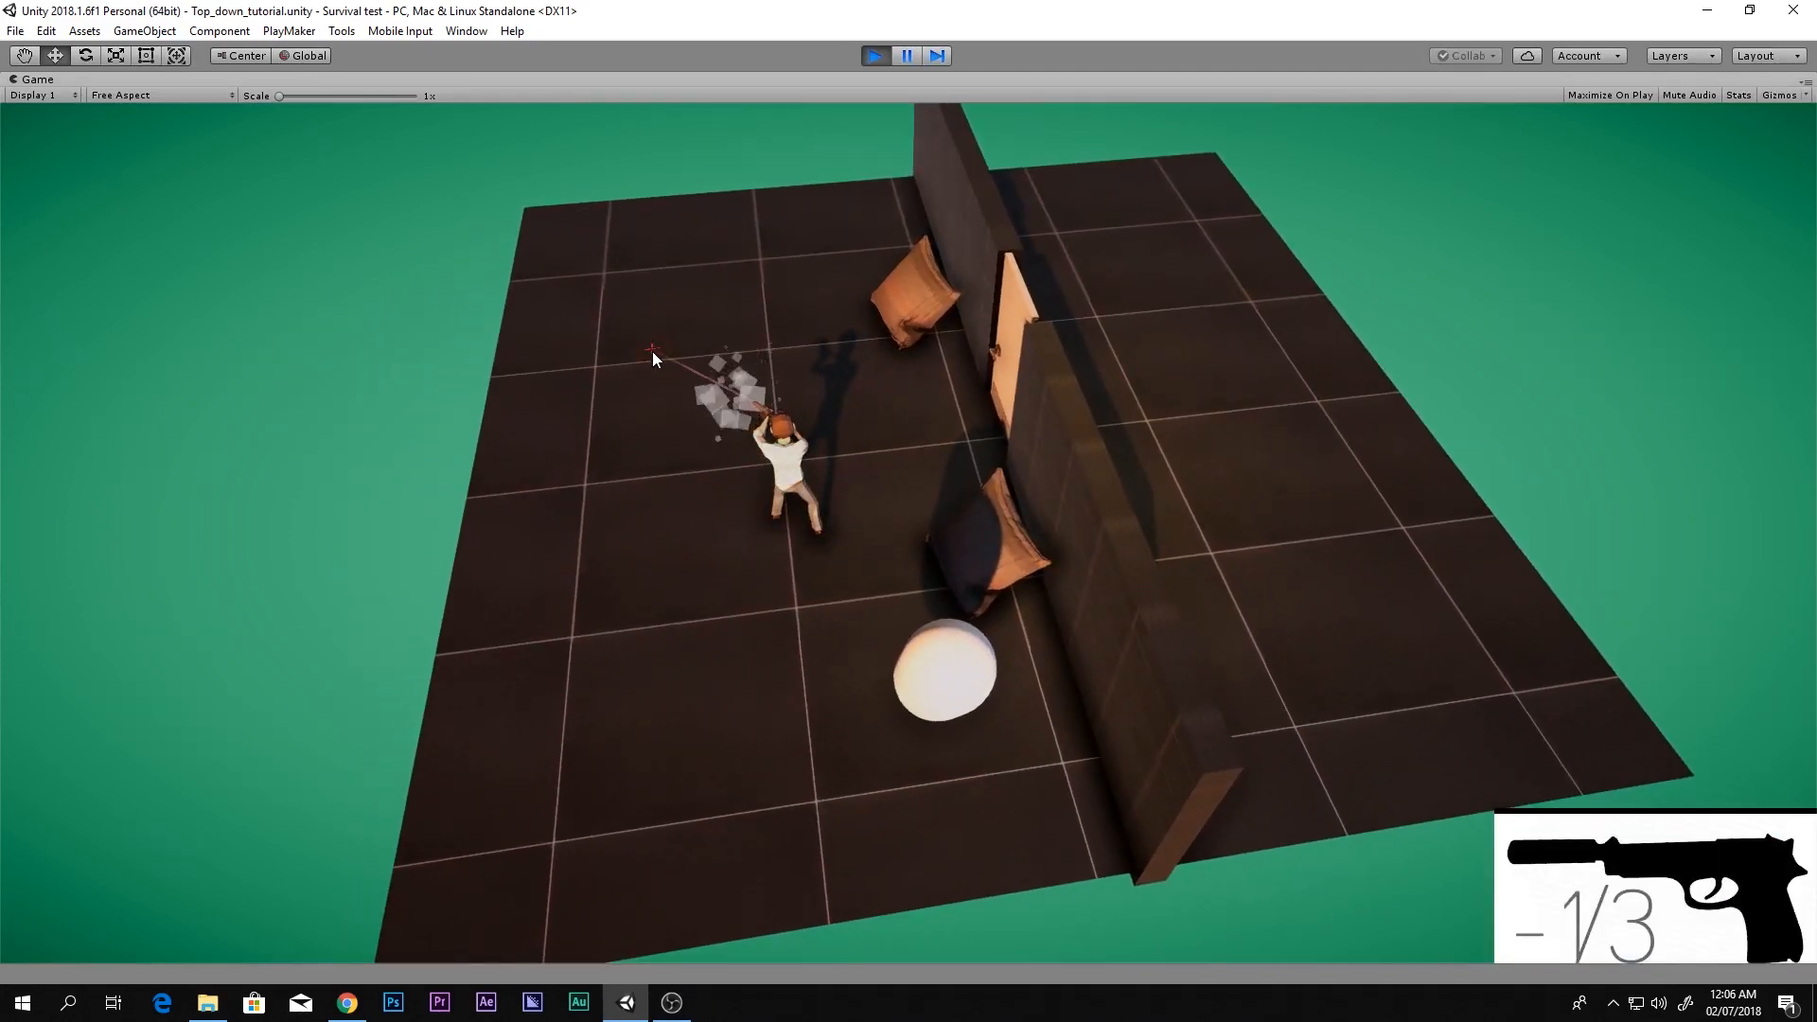
pyautogui.press('r')
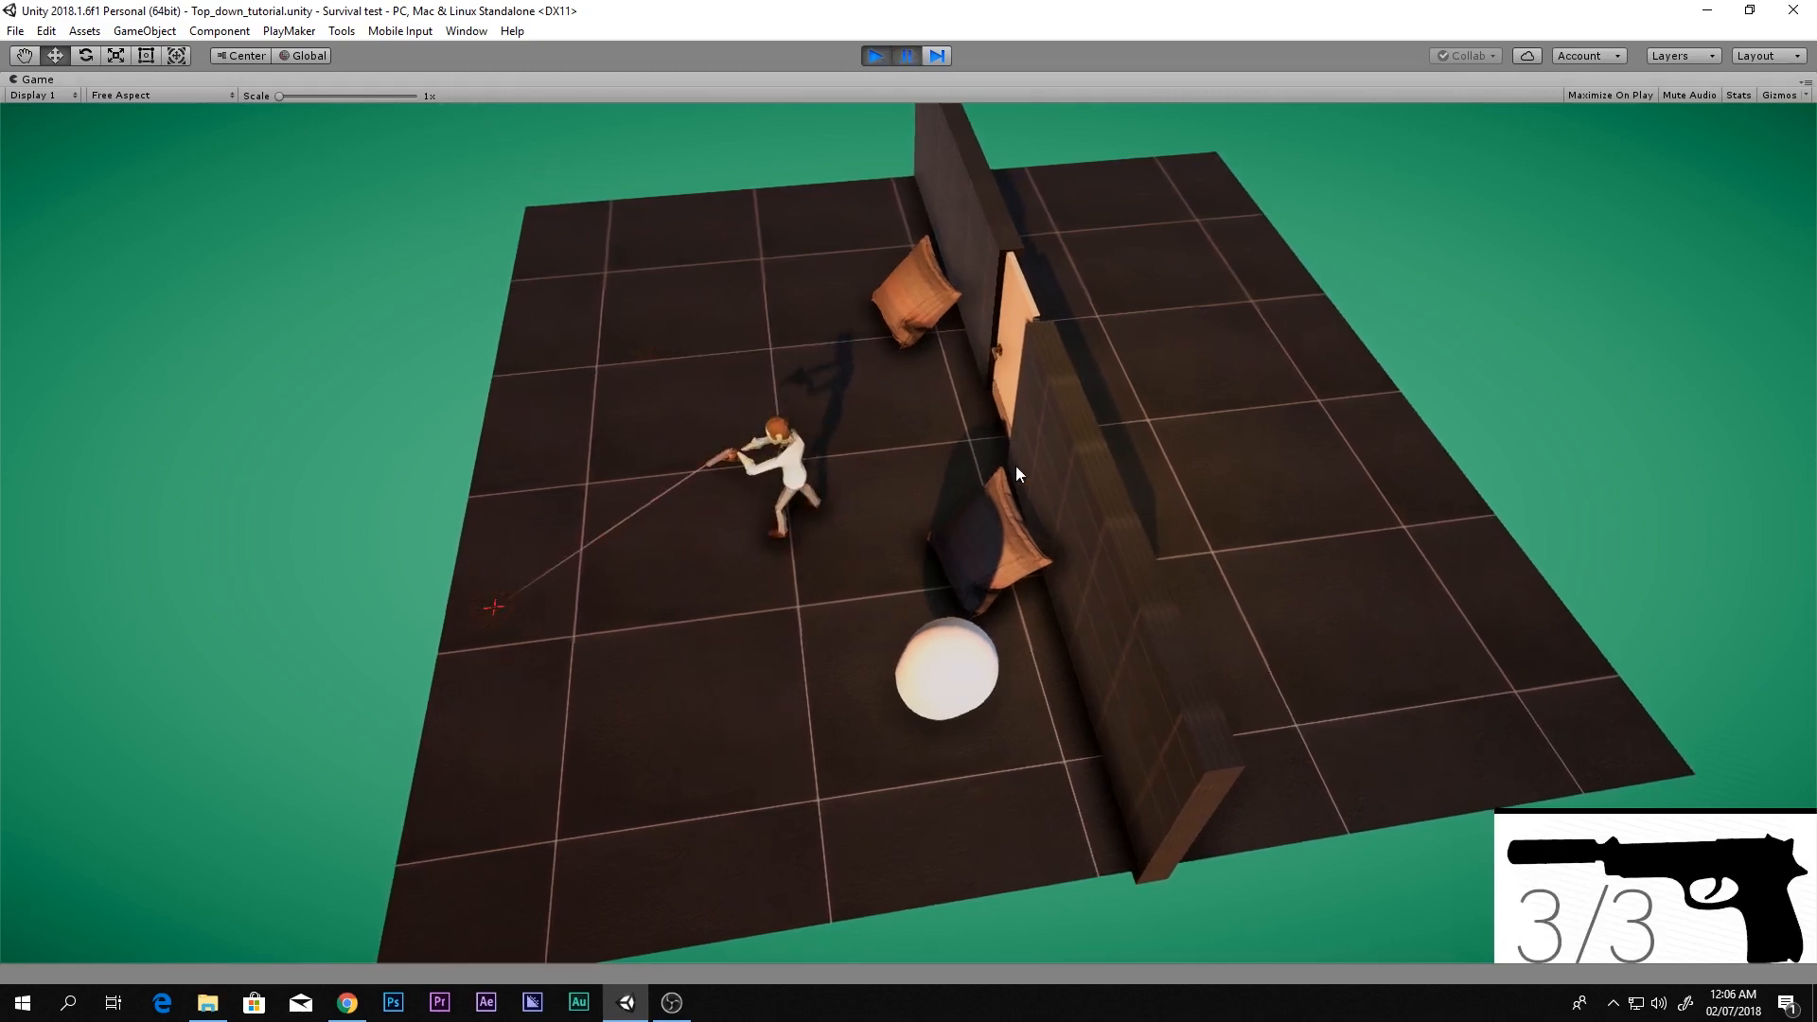
pyautogui.hotkey('shift', 'space')
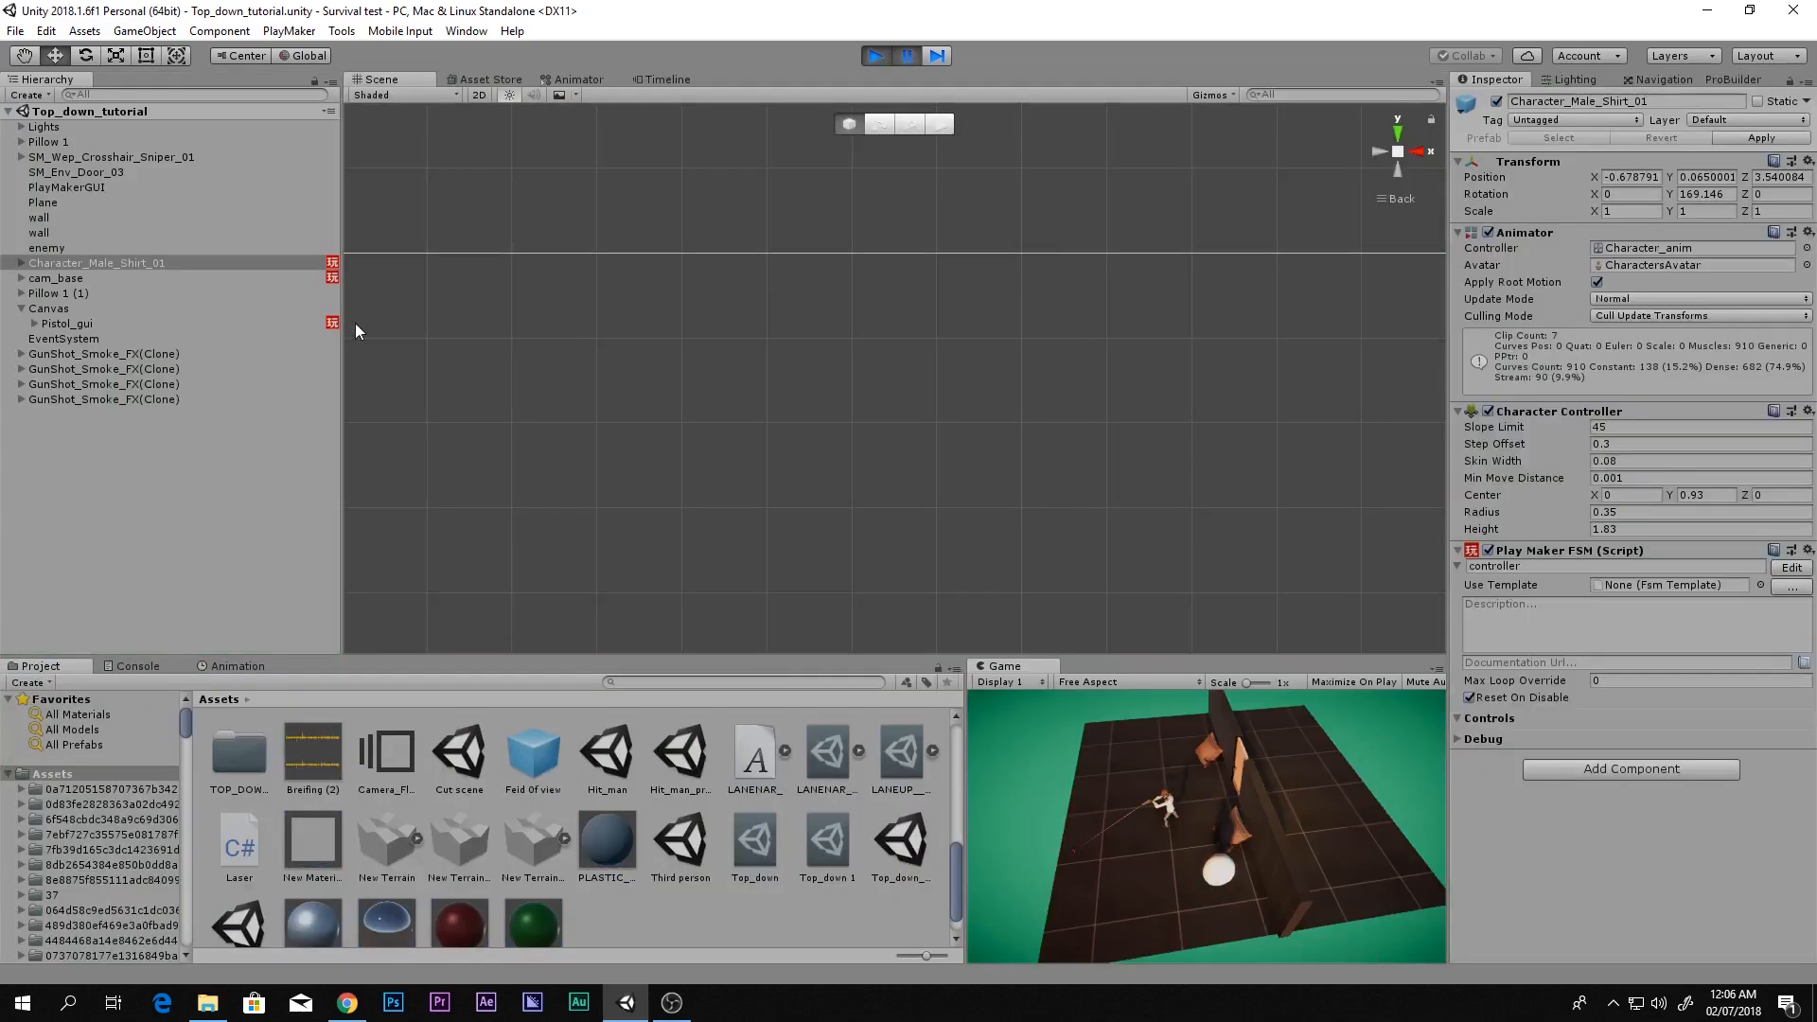
# Open the character's controller FSM, resume the paused game and fire shots to watch the active state
pyautogui.click(1798, 571)
pyautogui.moveTo(1104, 212); pyautogui.dragTo(1082, 120)
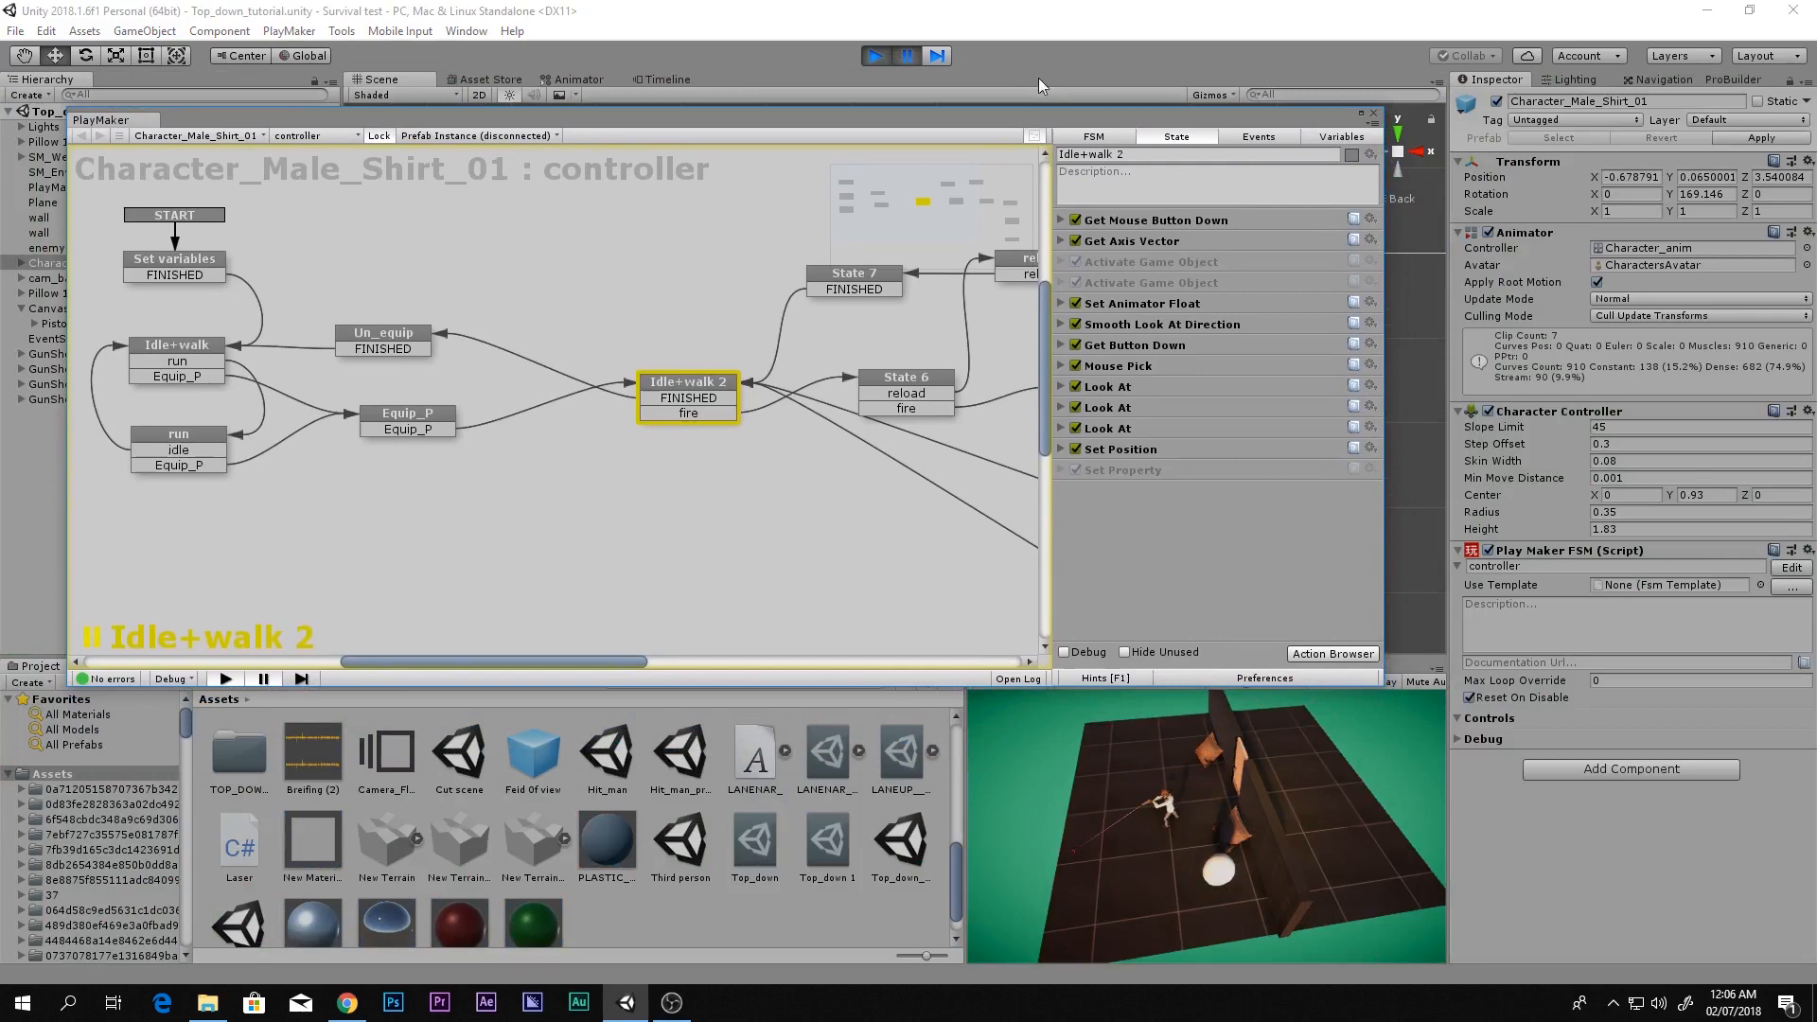
pyautogui.click(906, 56)
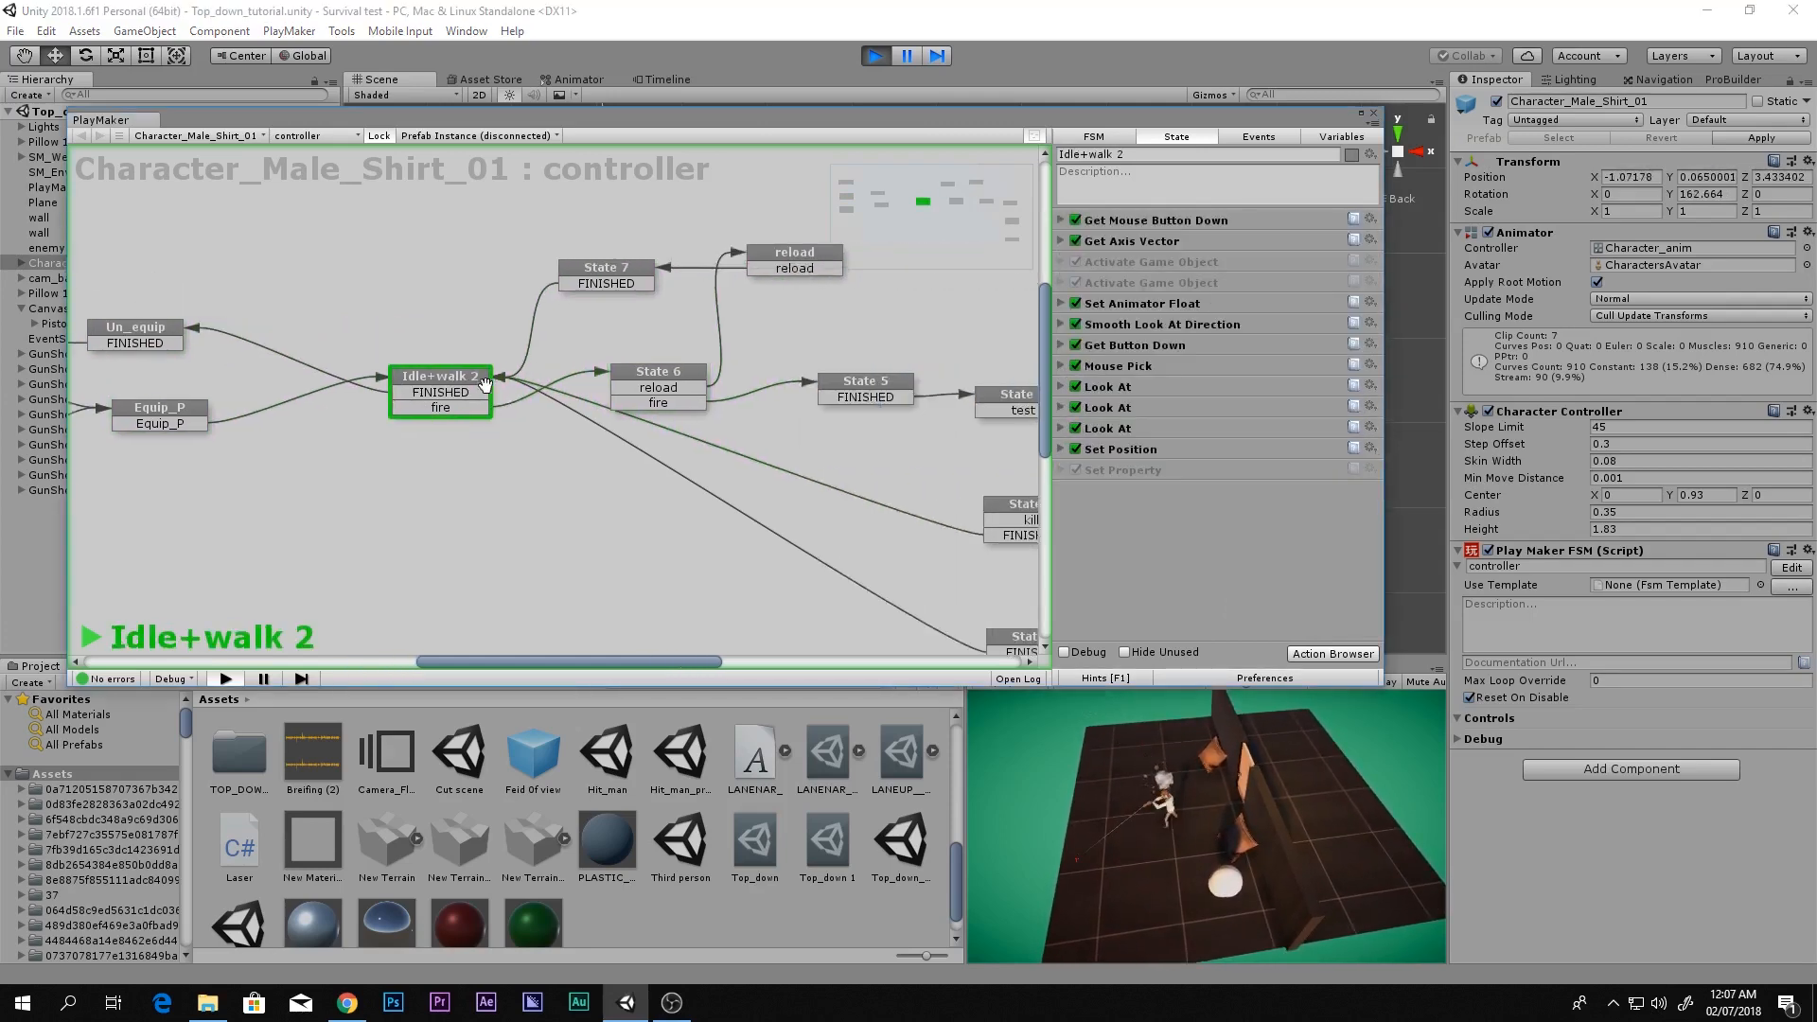
pyautogui.click(1128, 767)
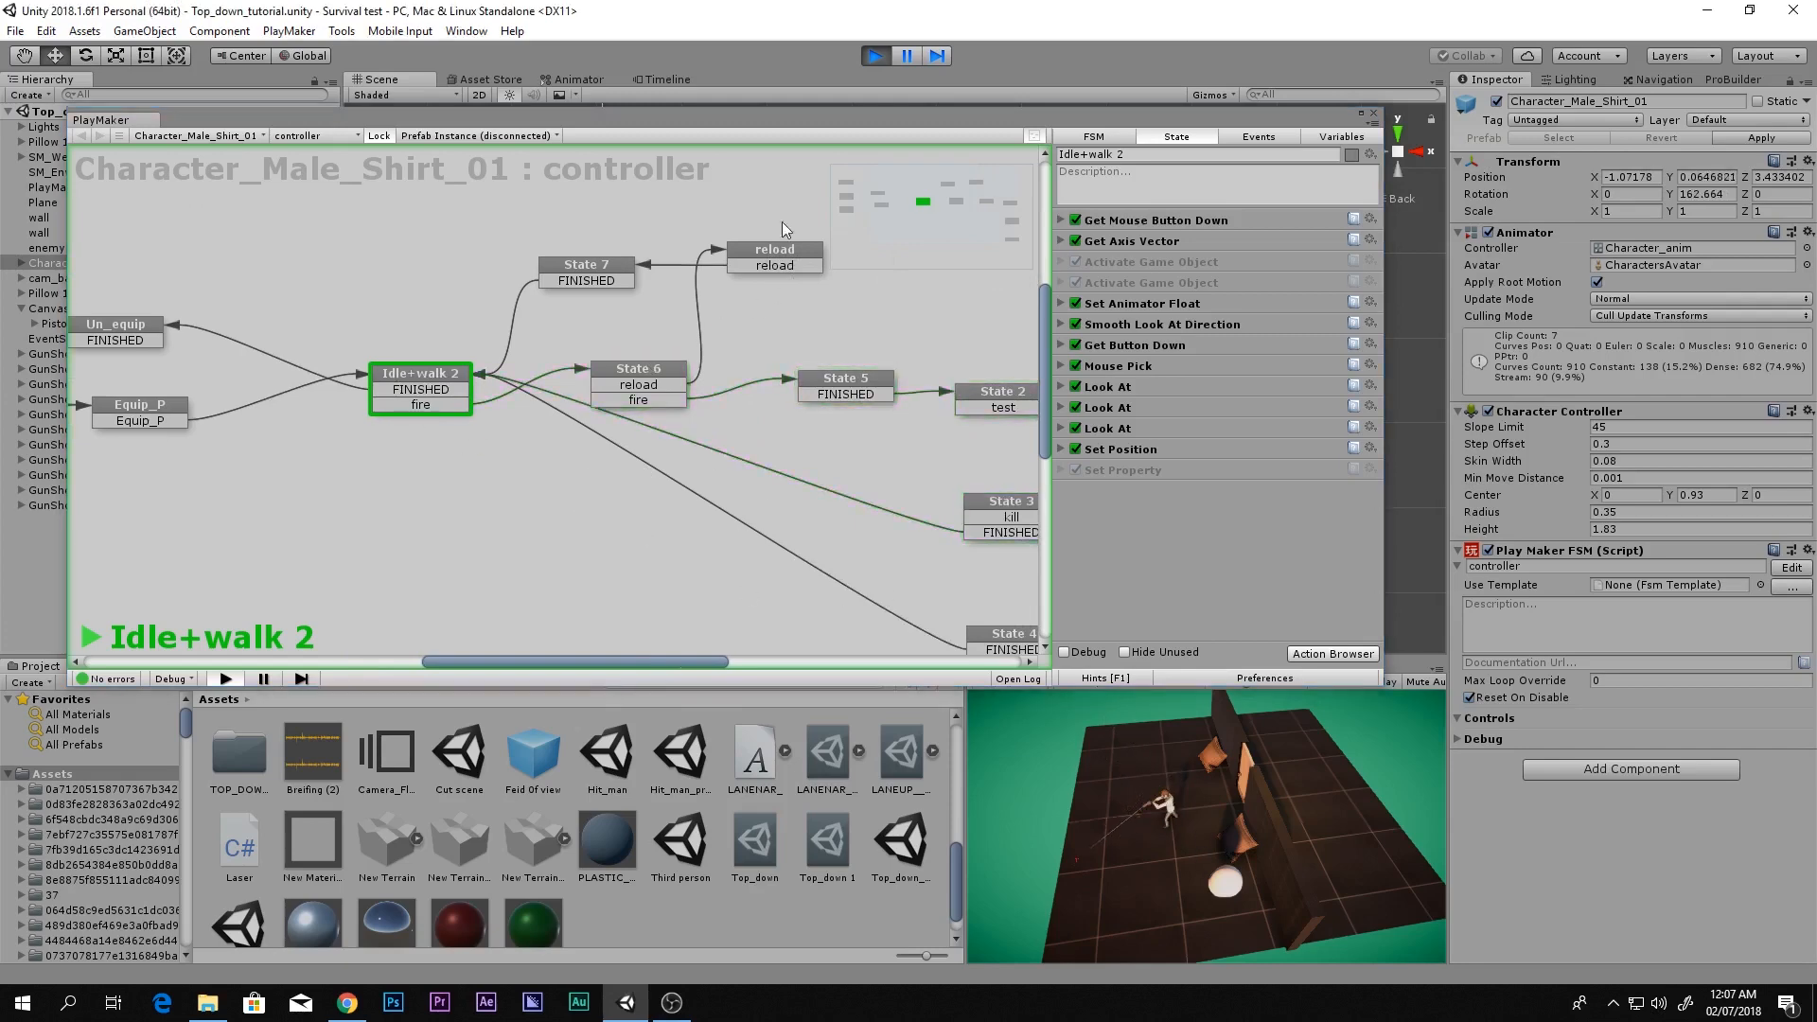
pyautogui.click(1128, 740)
pyautogui.scroll(-1, 735, 423)
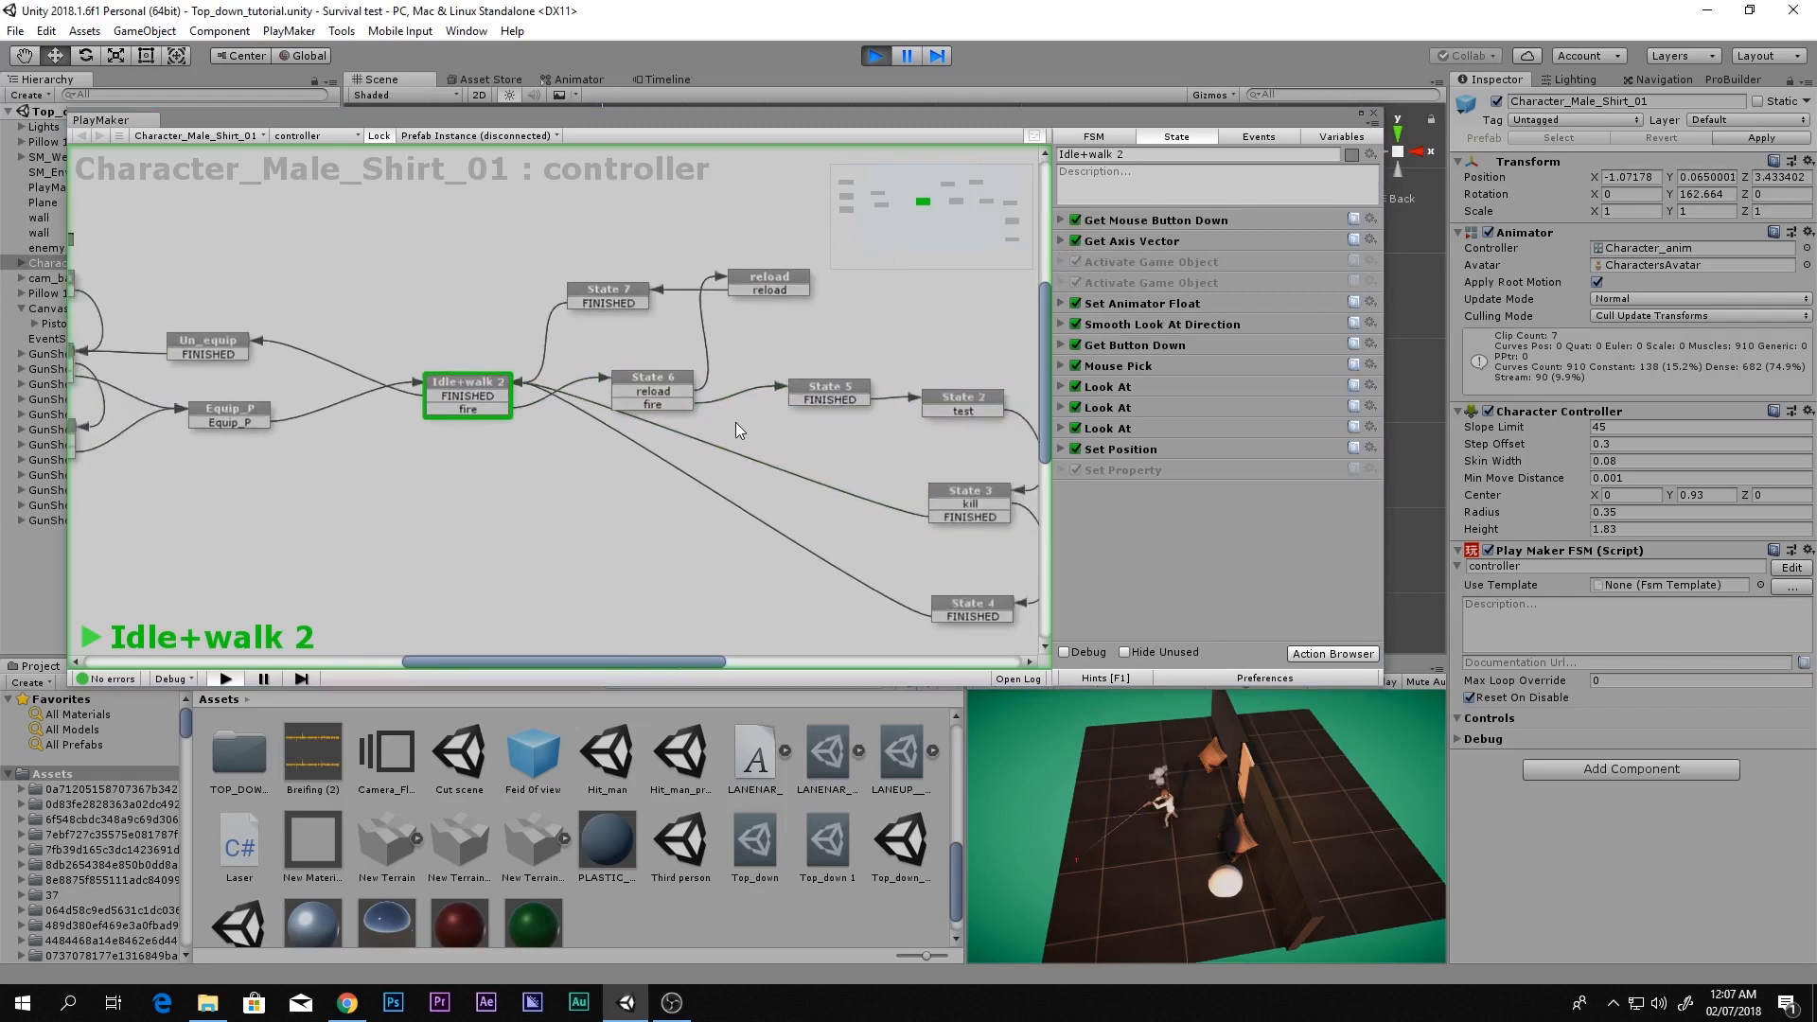
# Inspect State 6's Float Compare action, test reloading and firing repeatedly while watching the FSM transitions, and stop the game
pyautogui.click(620, 376)
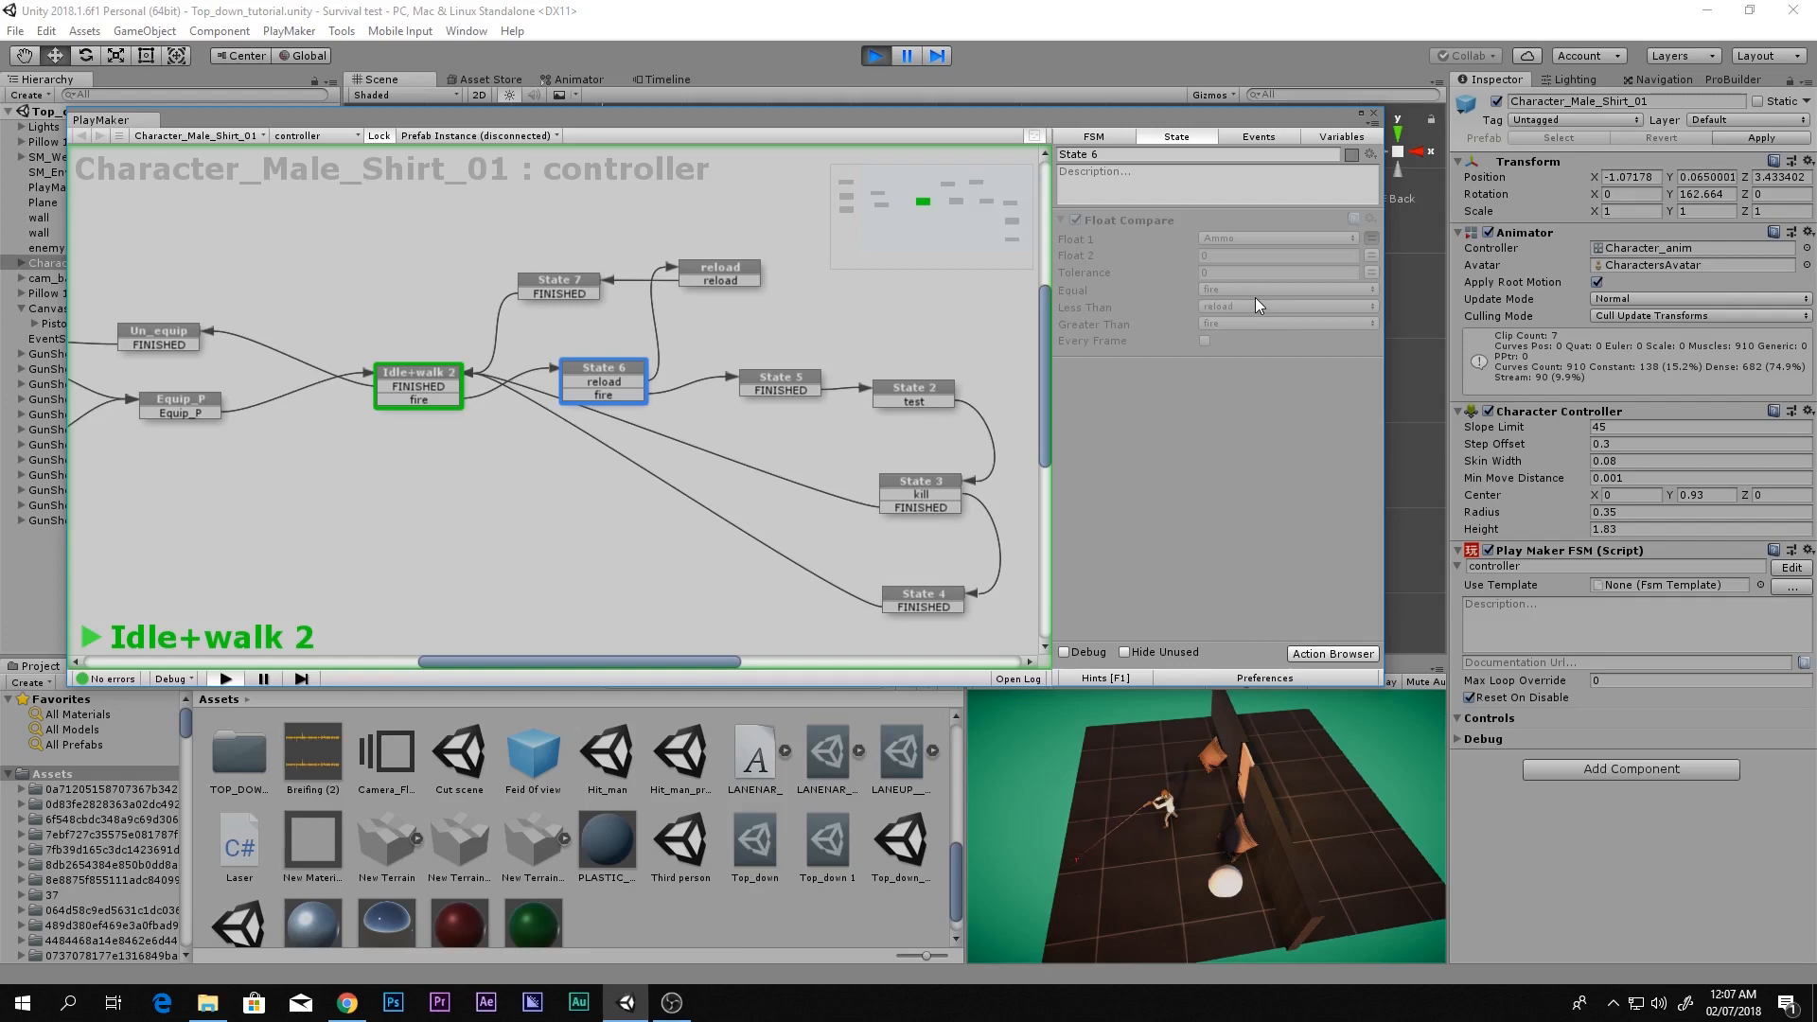
pyautogui.click(1155, 770)
pyautogui.press('r')
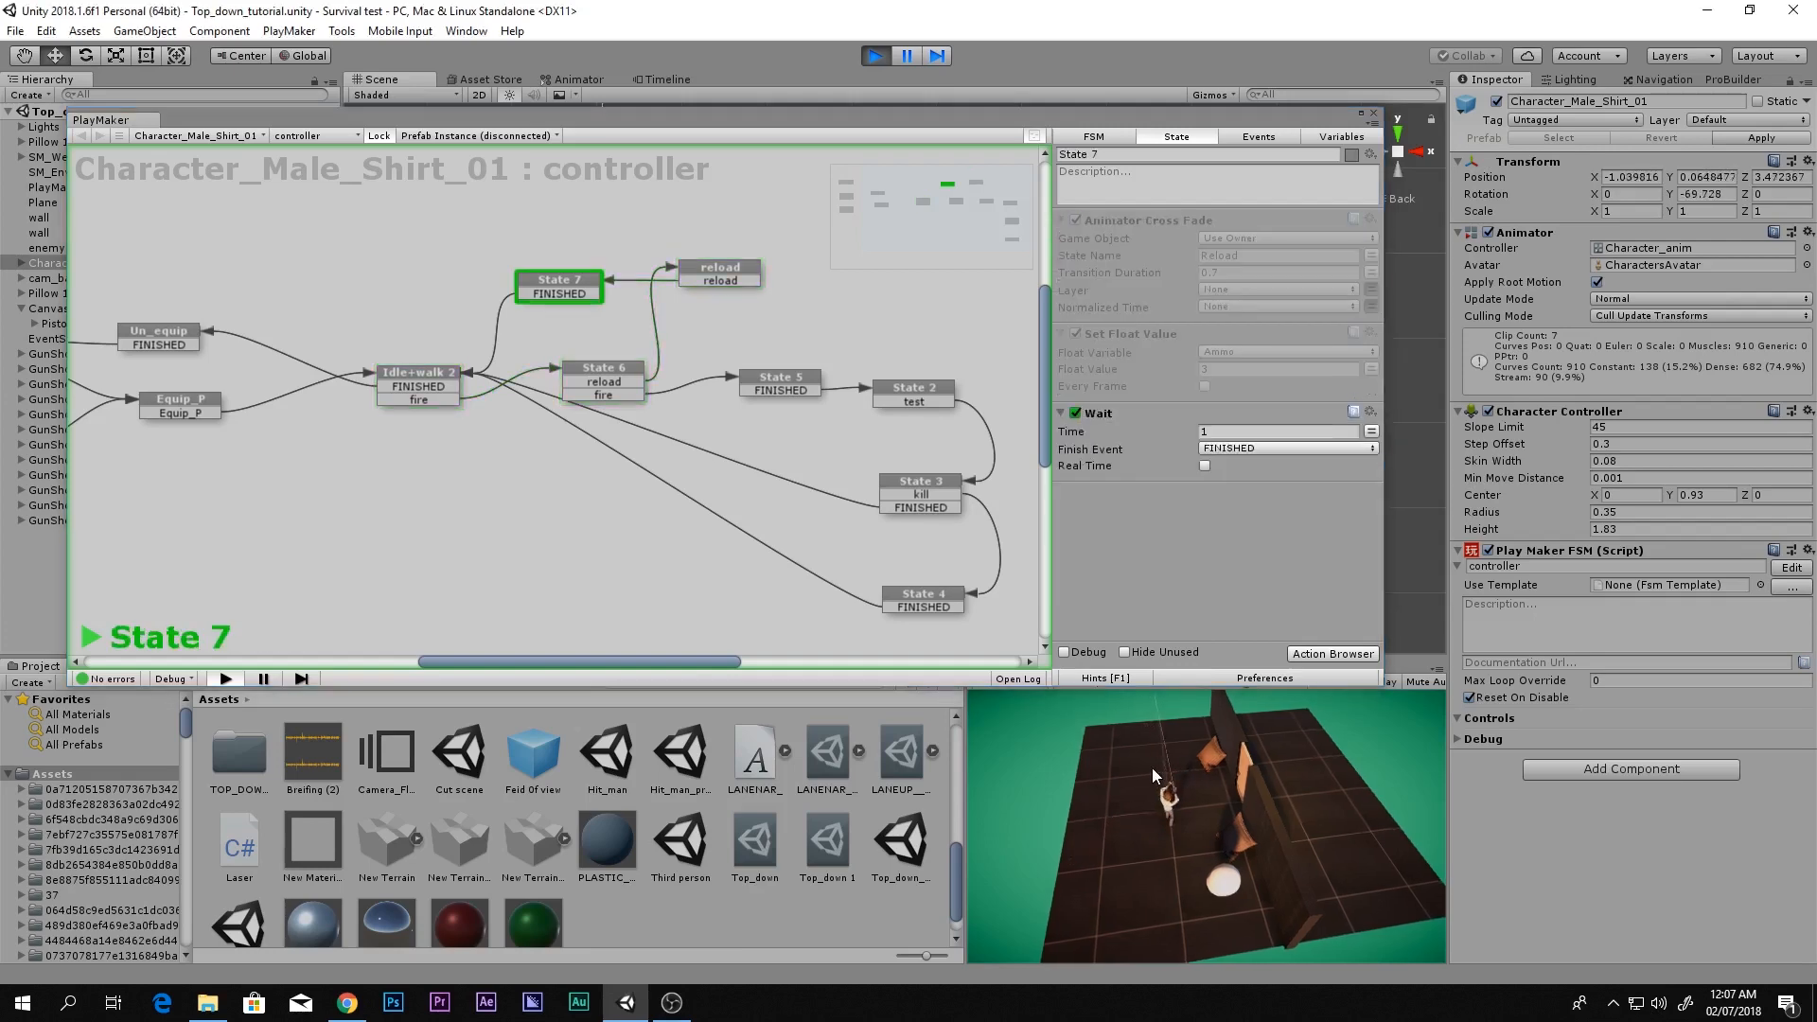
pyautogui.click(1147, 769)
pyautogui.click(1145, 768)
pyautogui.click(1146, 775)
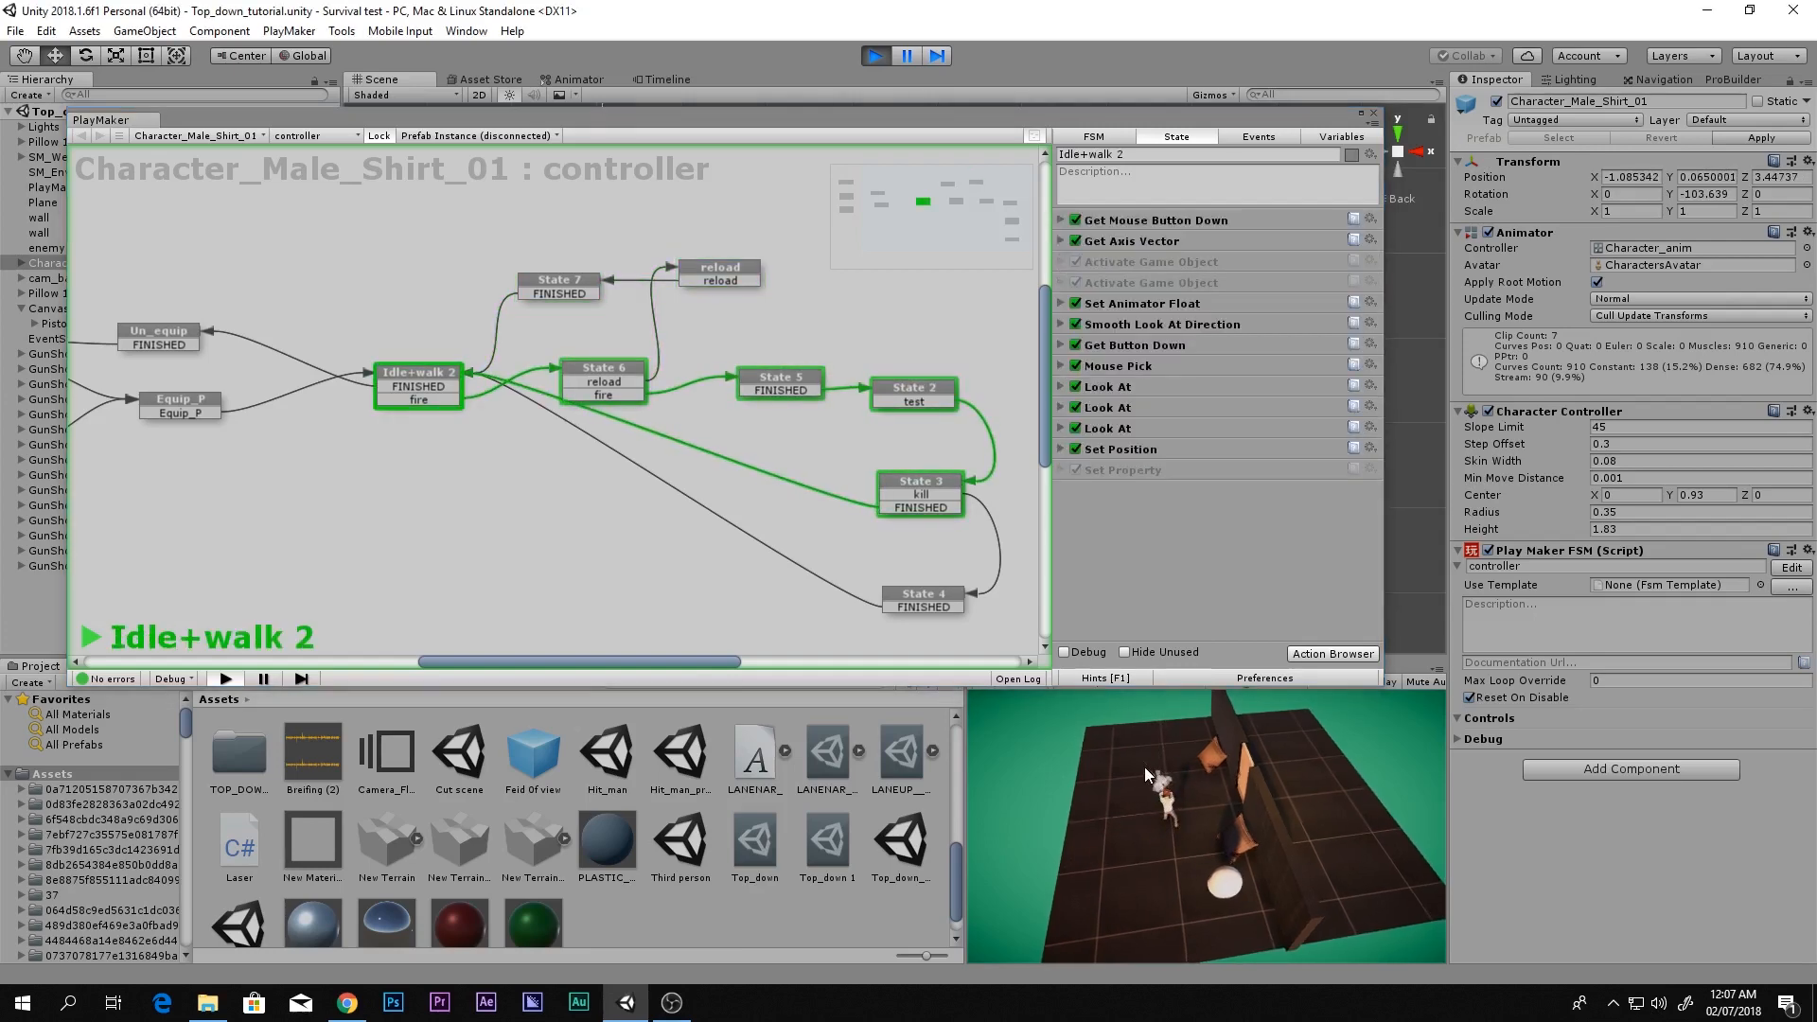
pyautogui.click(1146, 775)
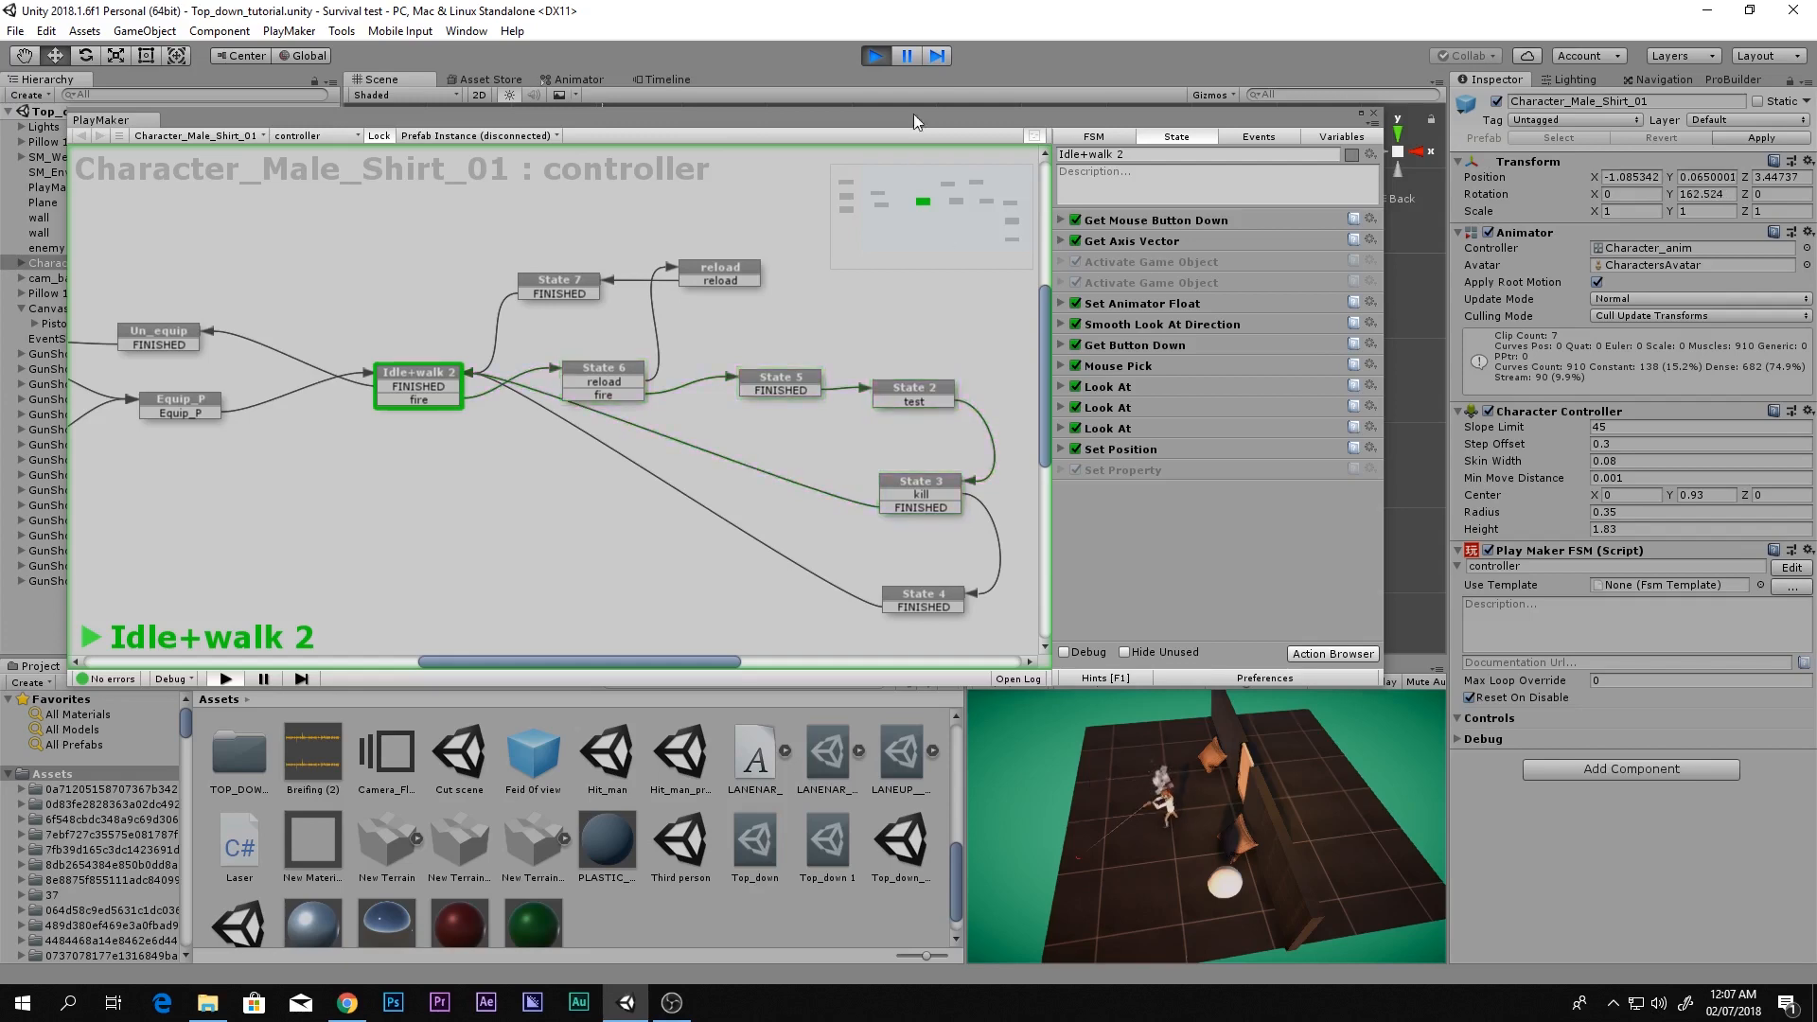
pyautogui.click(876, 55)
# Set the Equal event of State 6's Float Compare action to reload
pyautogui.click(617, 377)
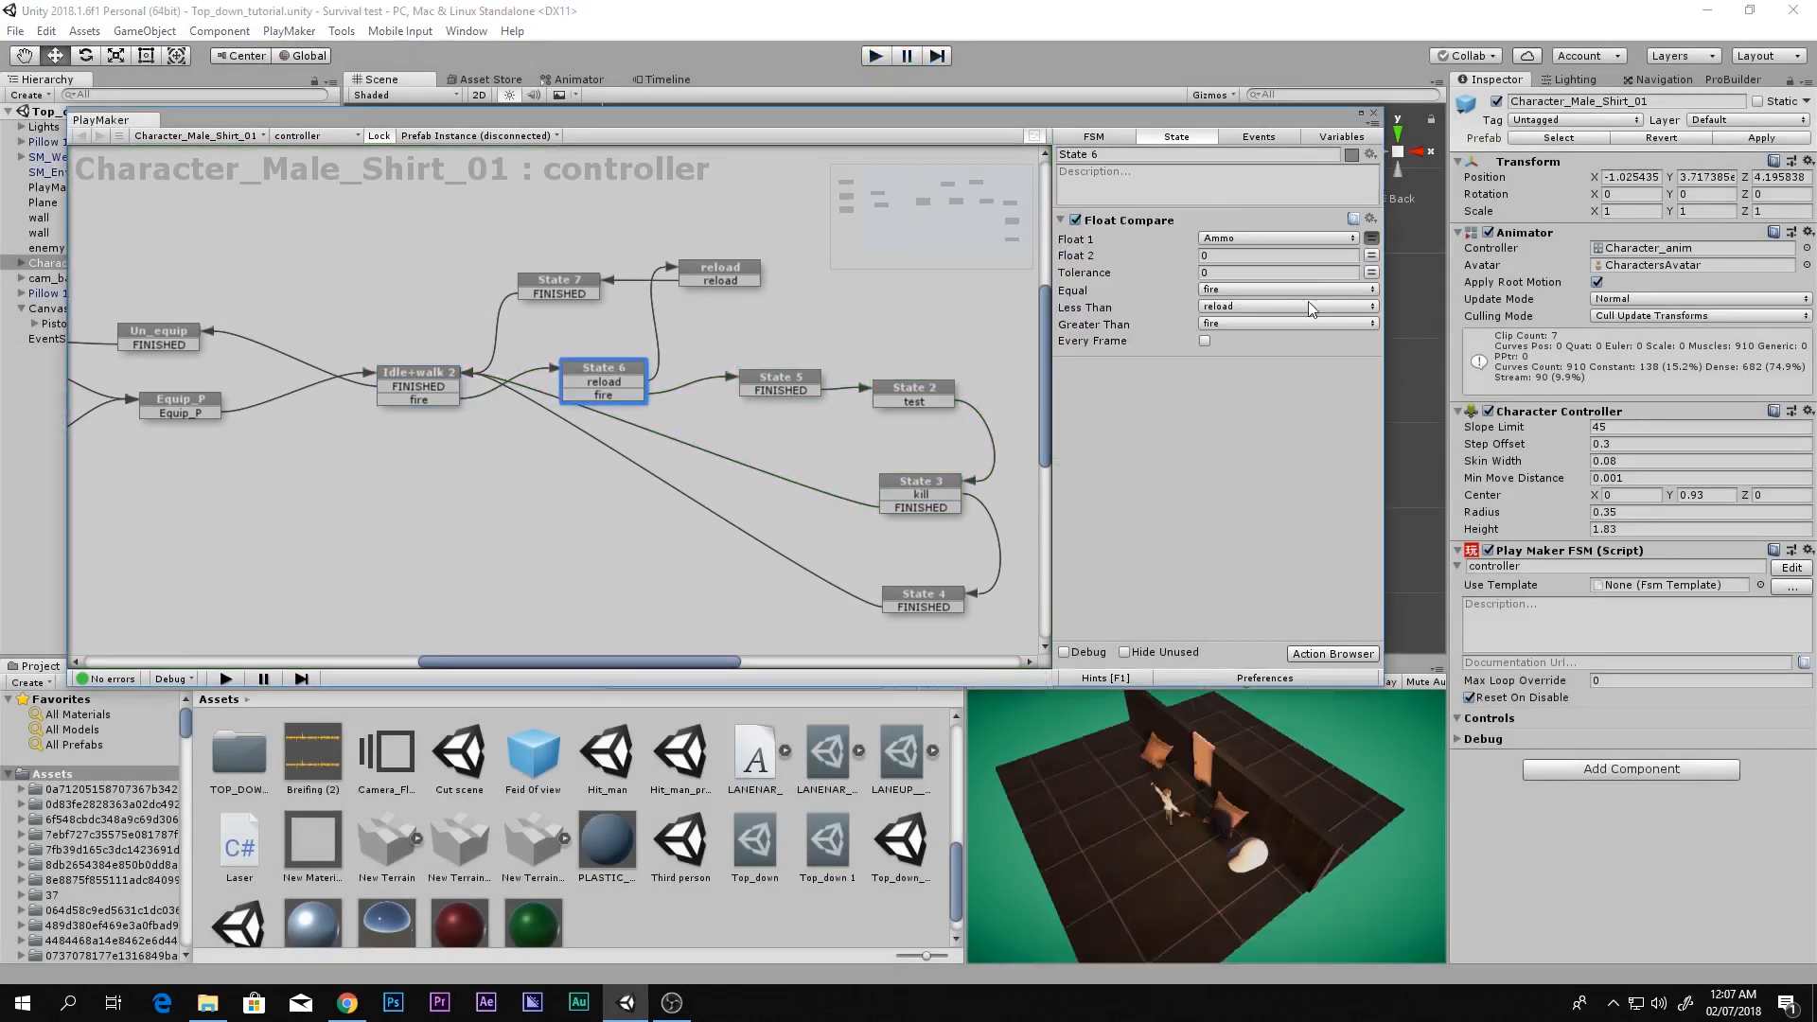
pyautogui.click(1212, 290)
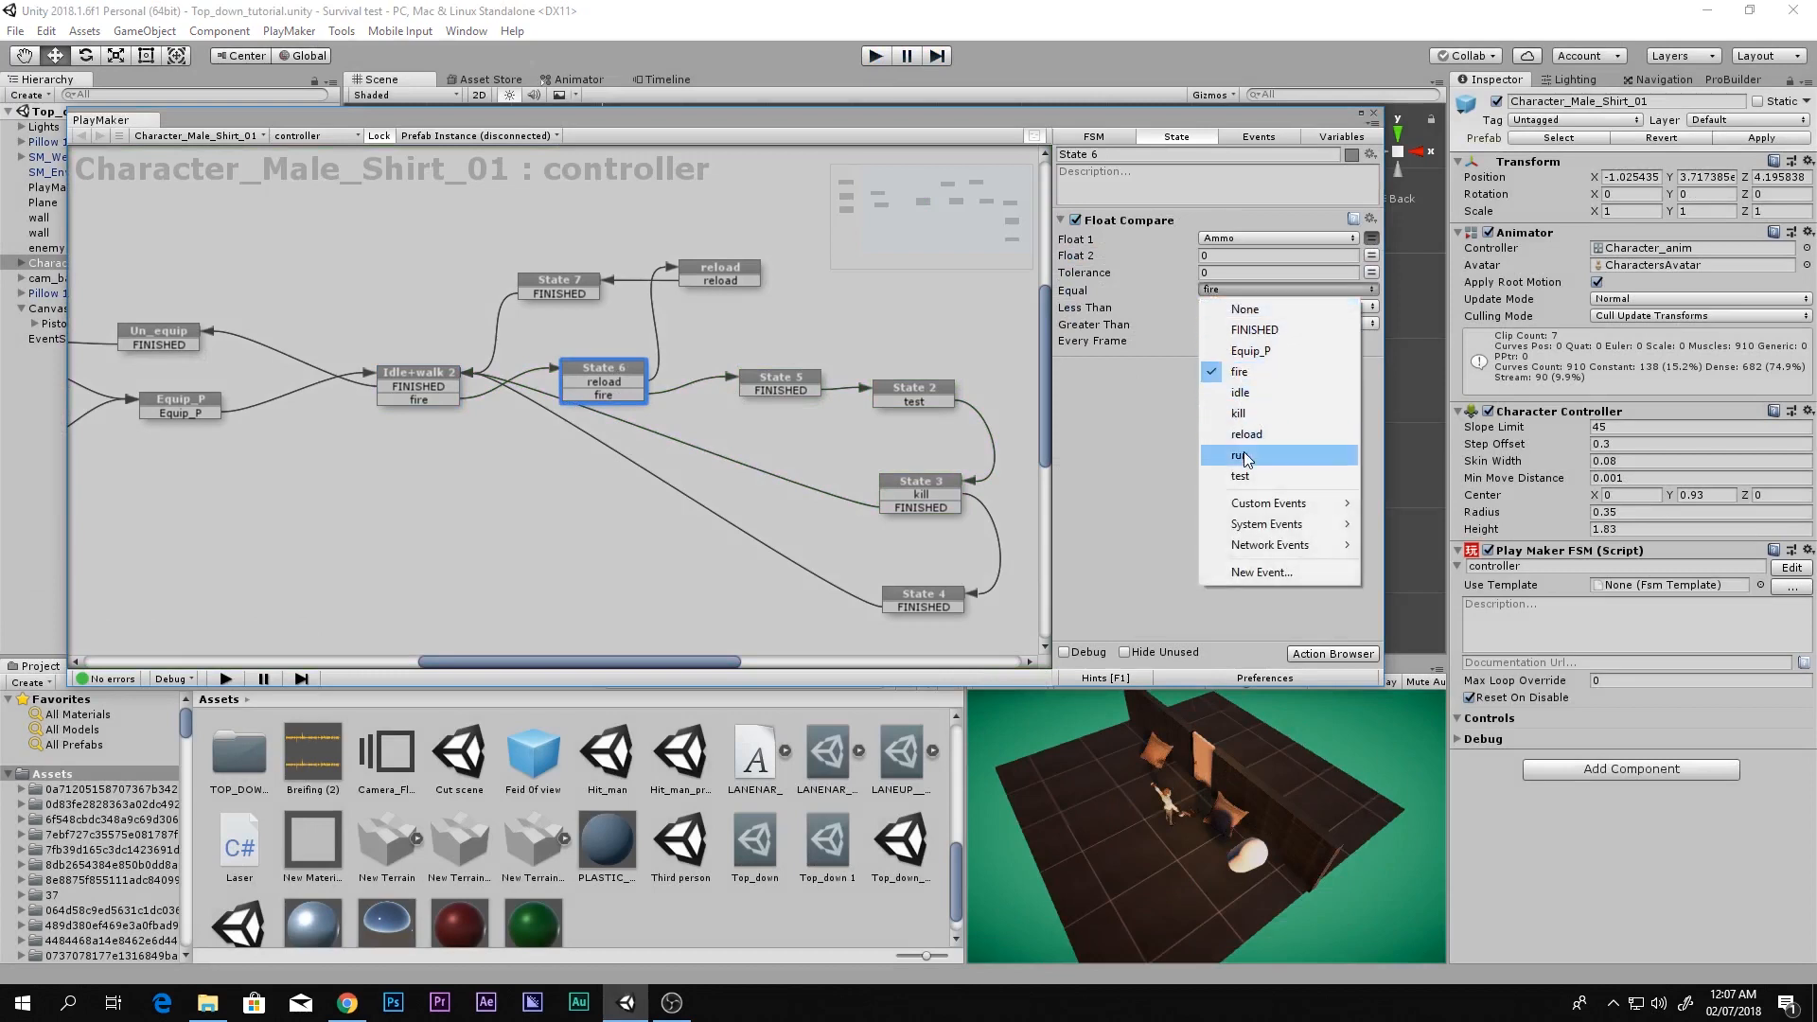
pyautogui.click(1249, 435)
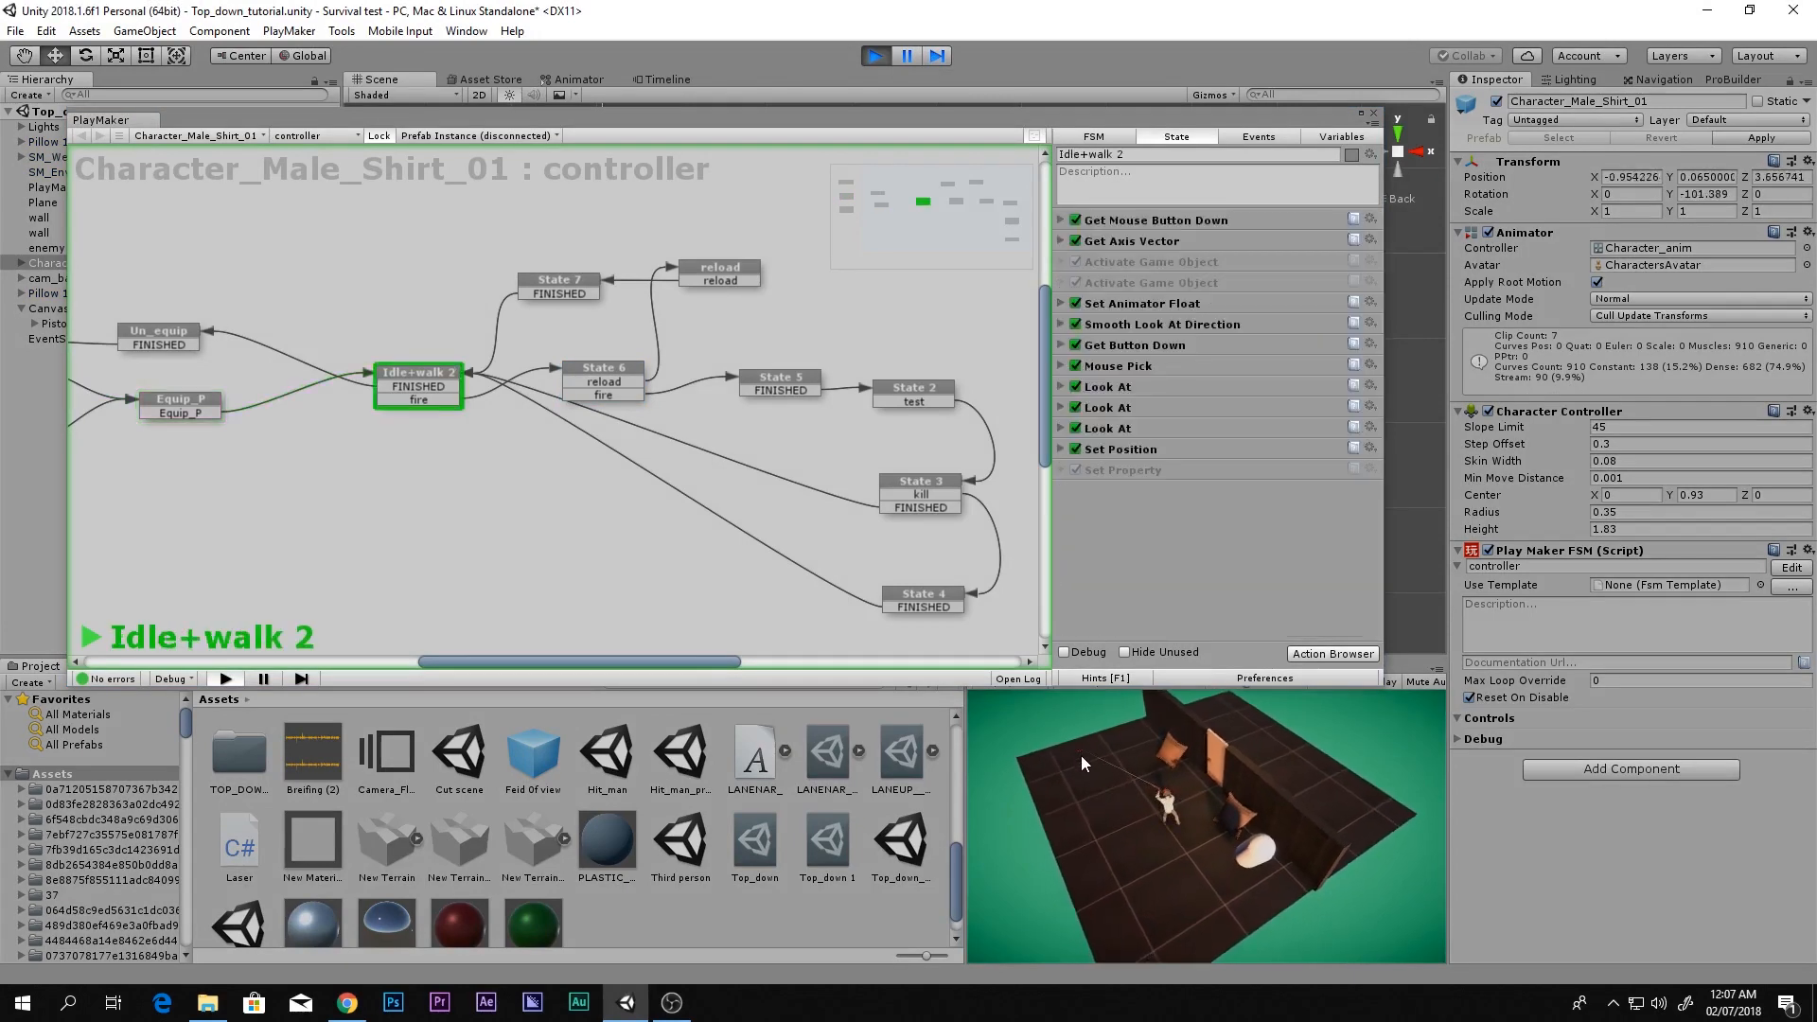
# Play-test firing until the magazine is empty to check that State 6 leads to reload, stop the game and close the FSM editor
pyautogui.click(1096, 769)
pyautogui.click(1096, 770)
pyautogui.click(1096, 769)
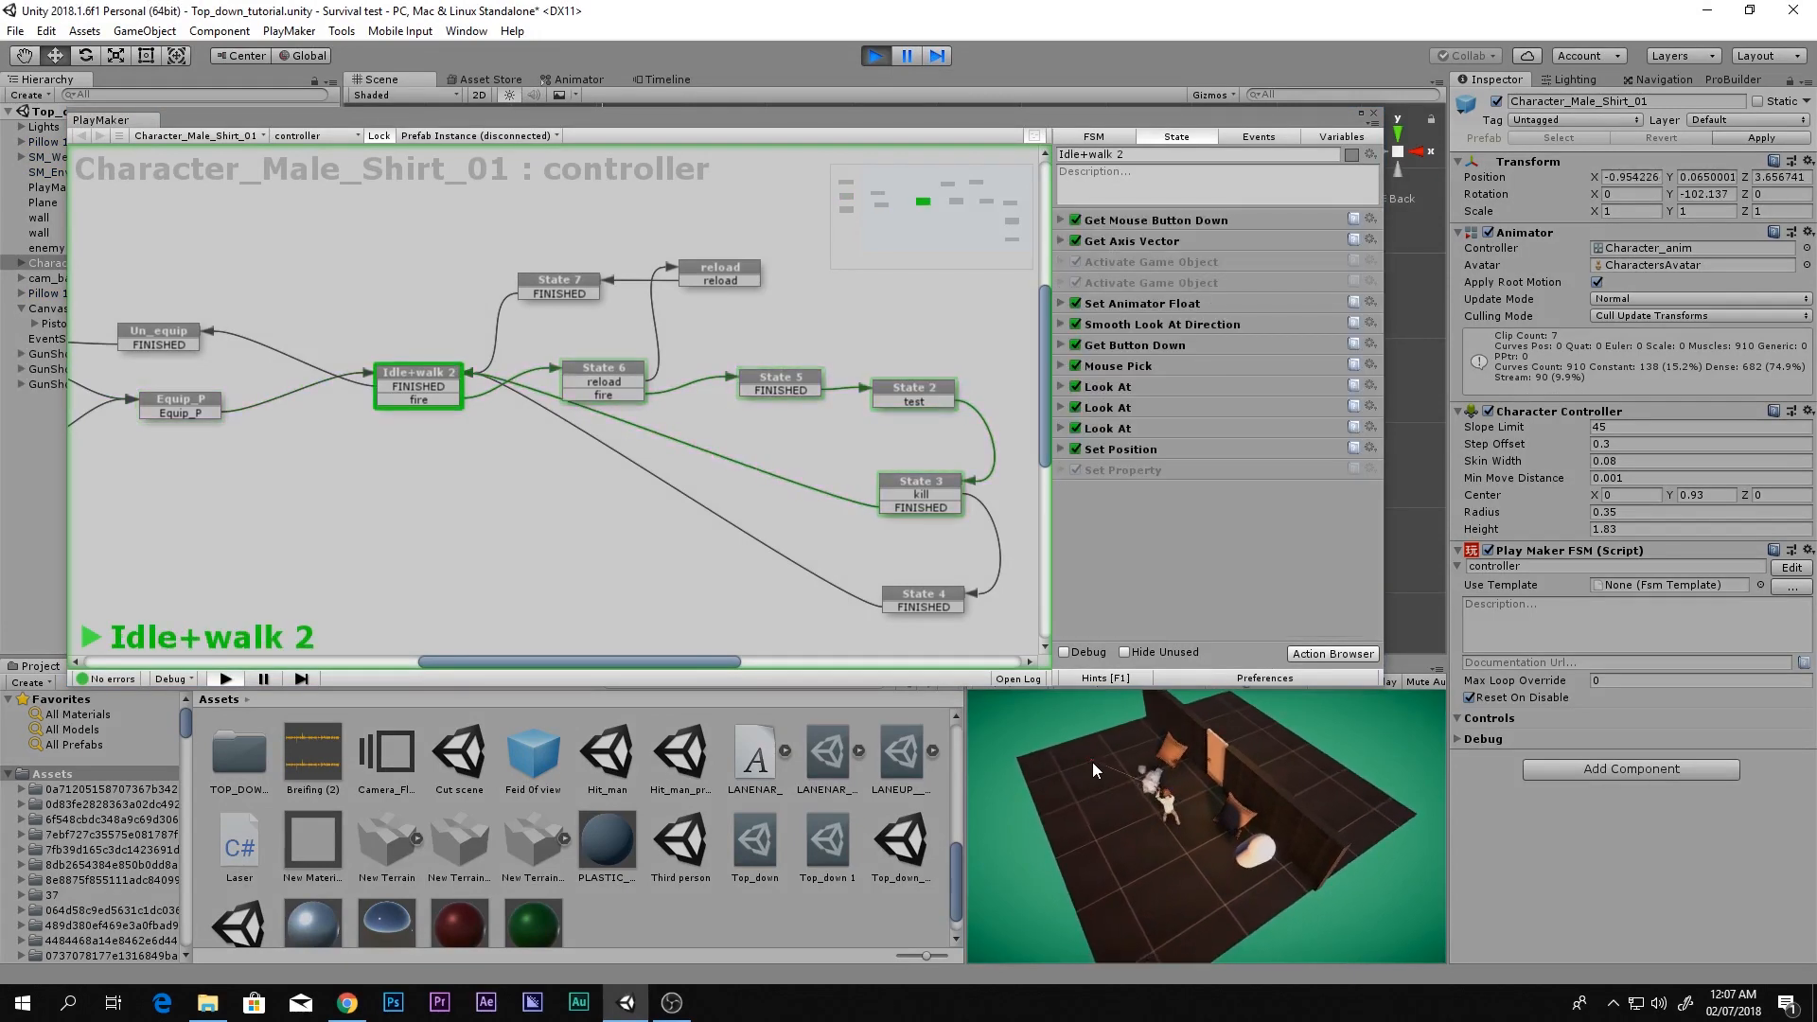
pyautogui.click(1096, 769)
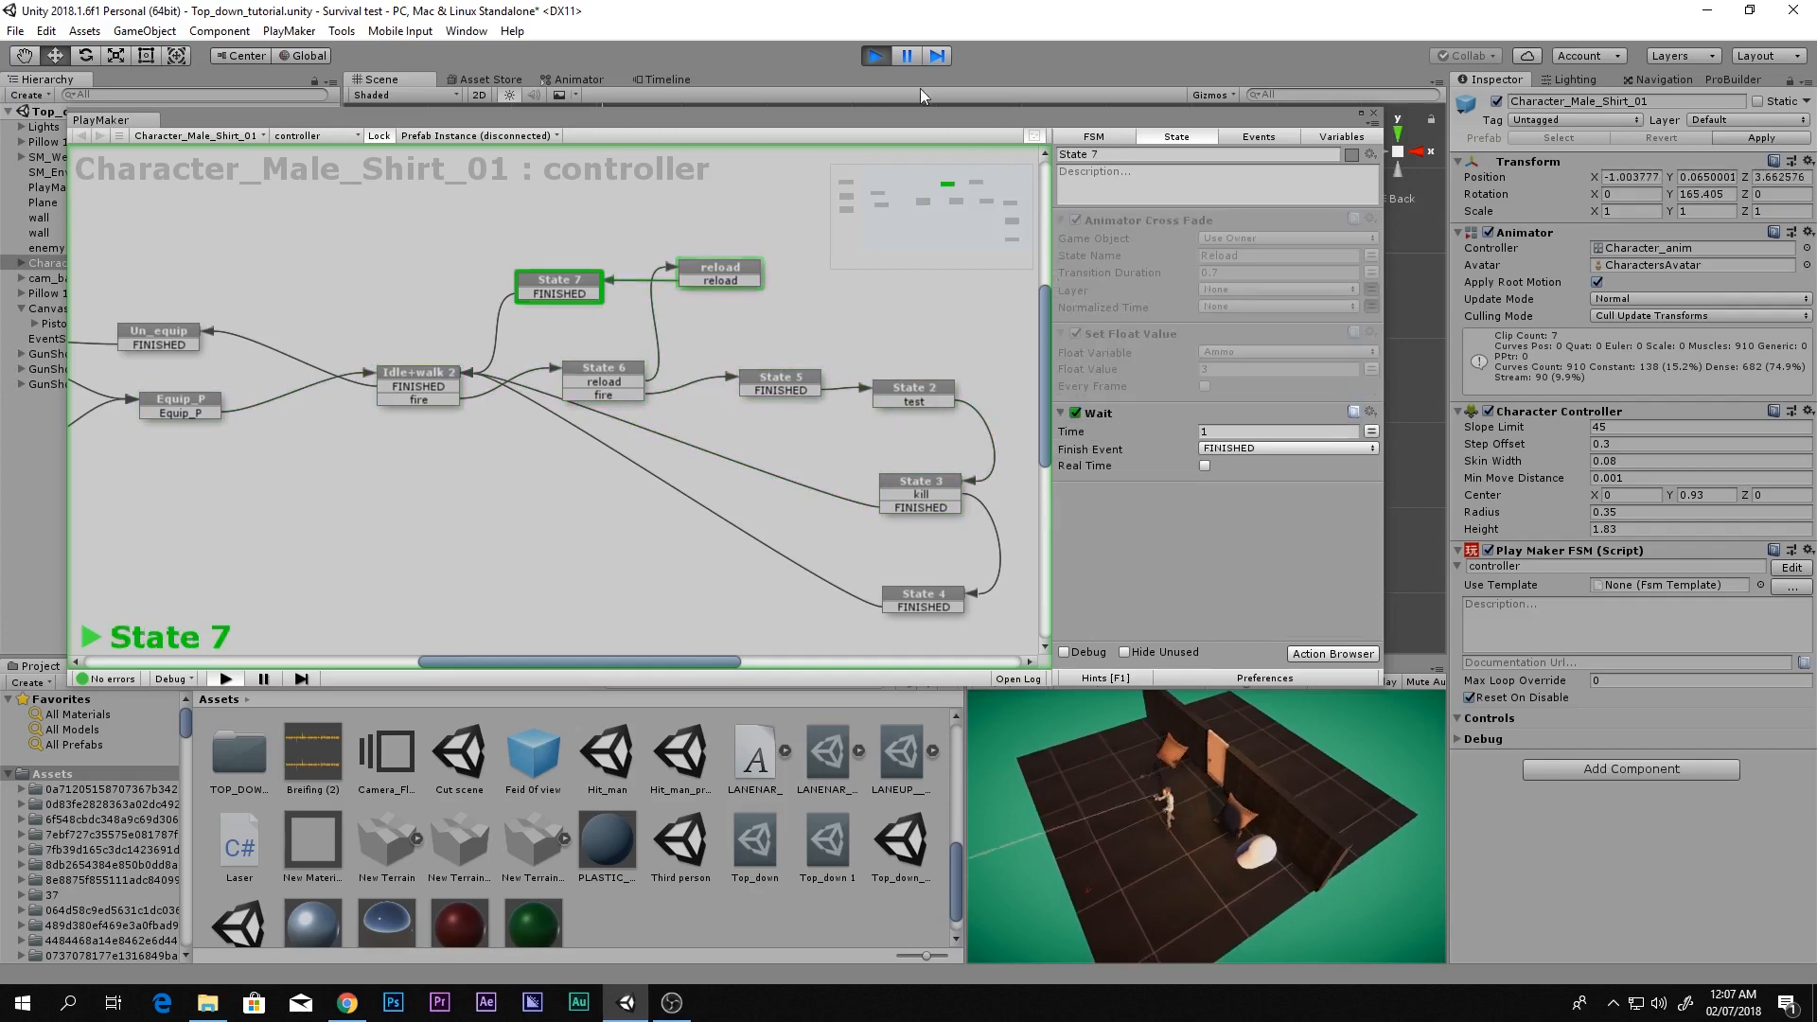
pyautogui.click(875, 55)
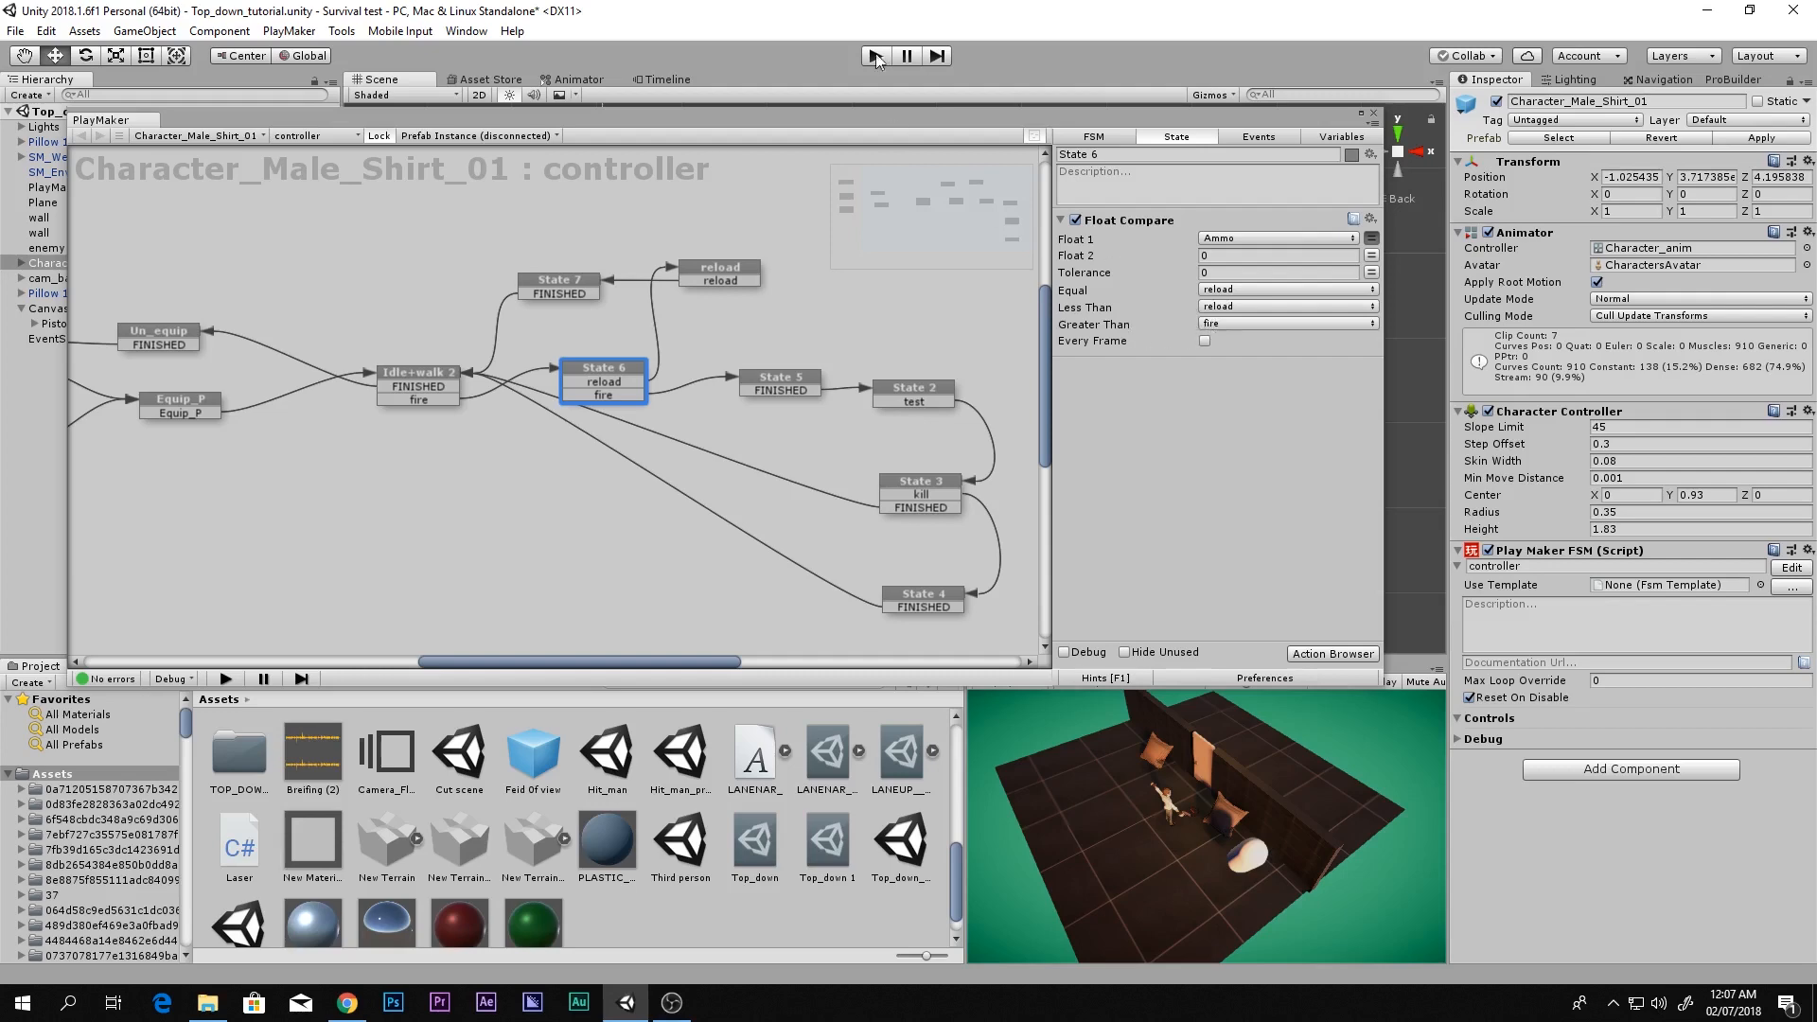
pyautogui.click(1373, 112)
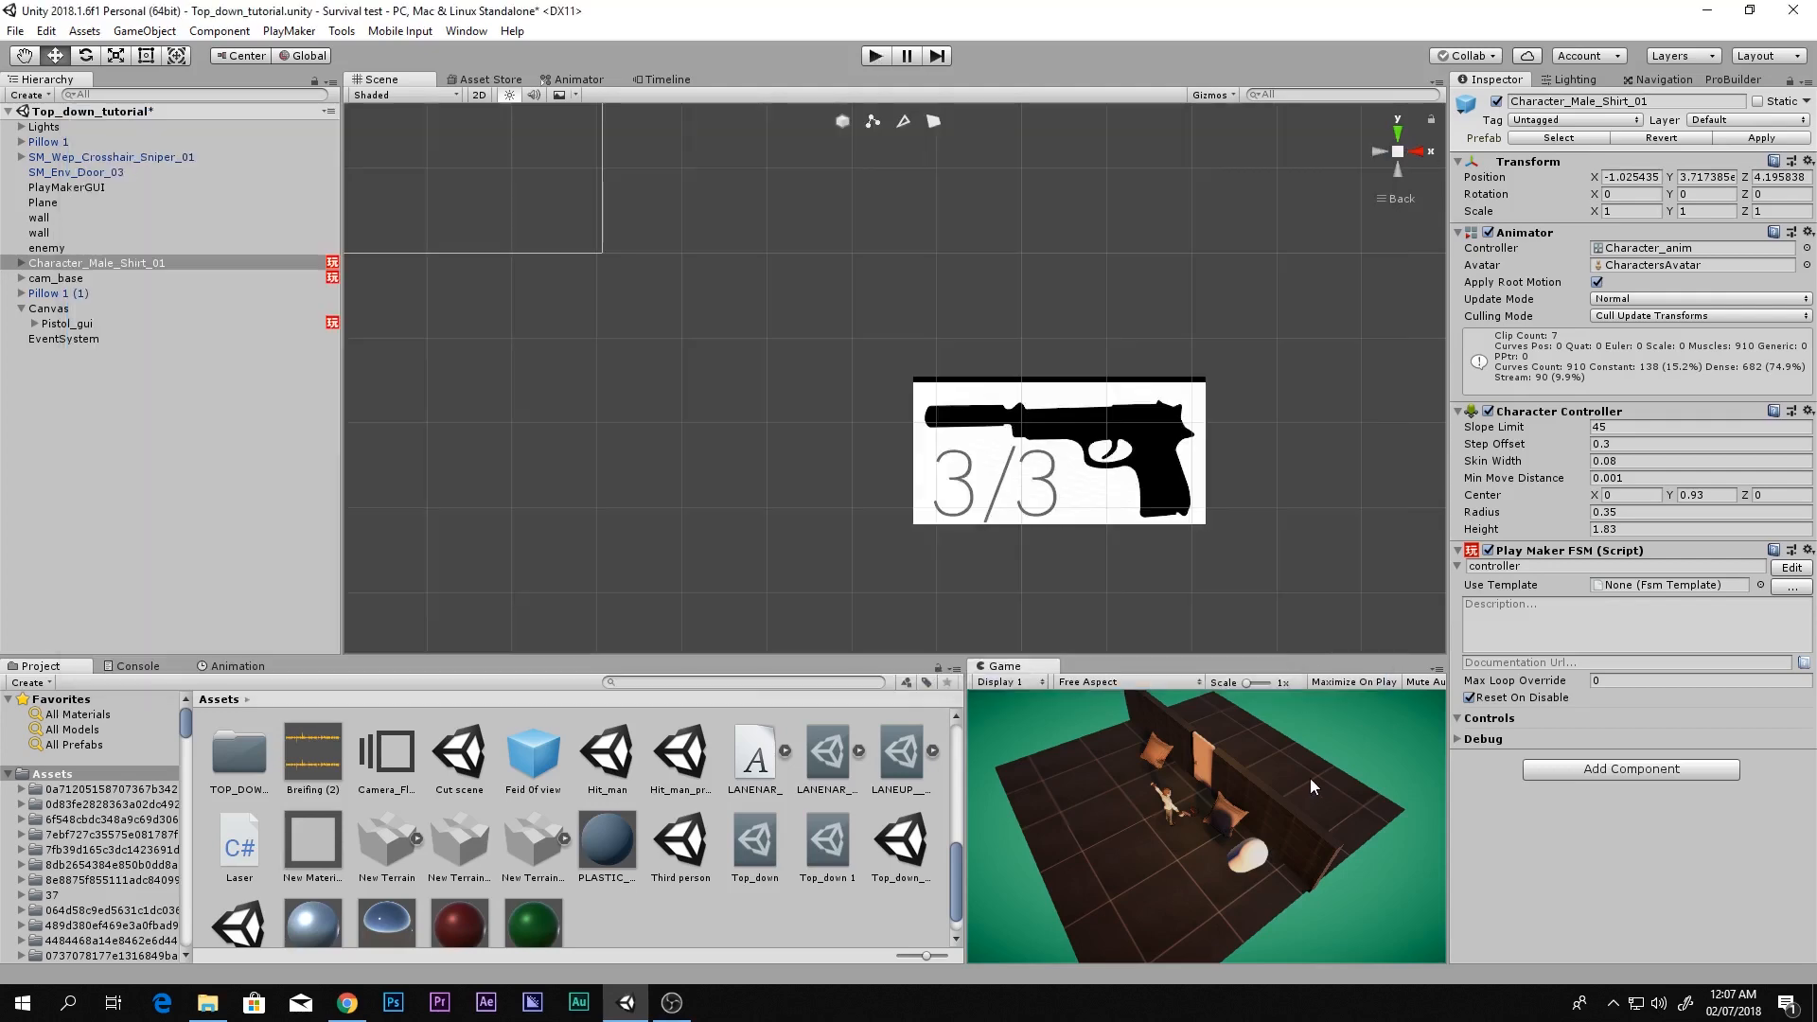
# Play-test in the maximized game view by firing three shots and reloading to check the ammo text
pyautogui.hotkey('shift', 'space')
pyautogui.click(868, 57)
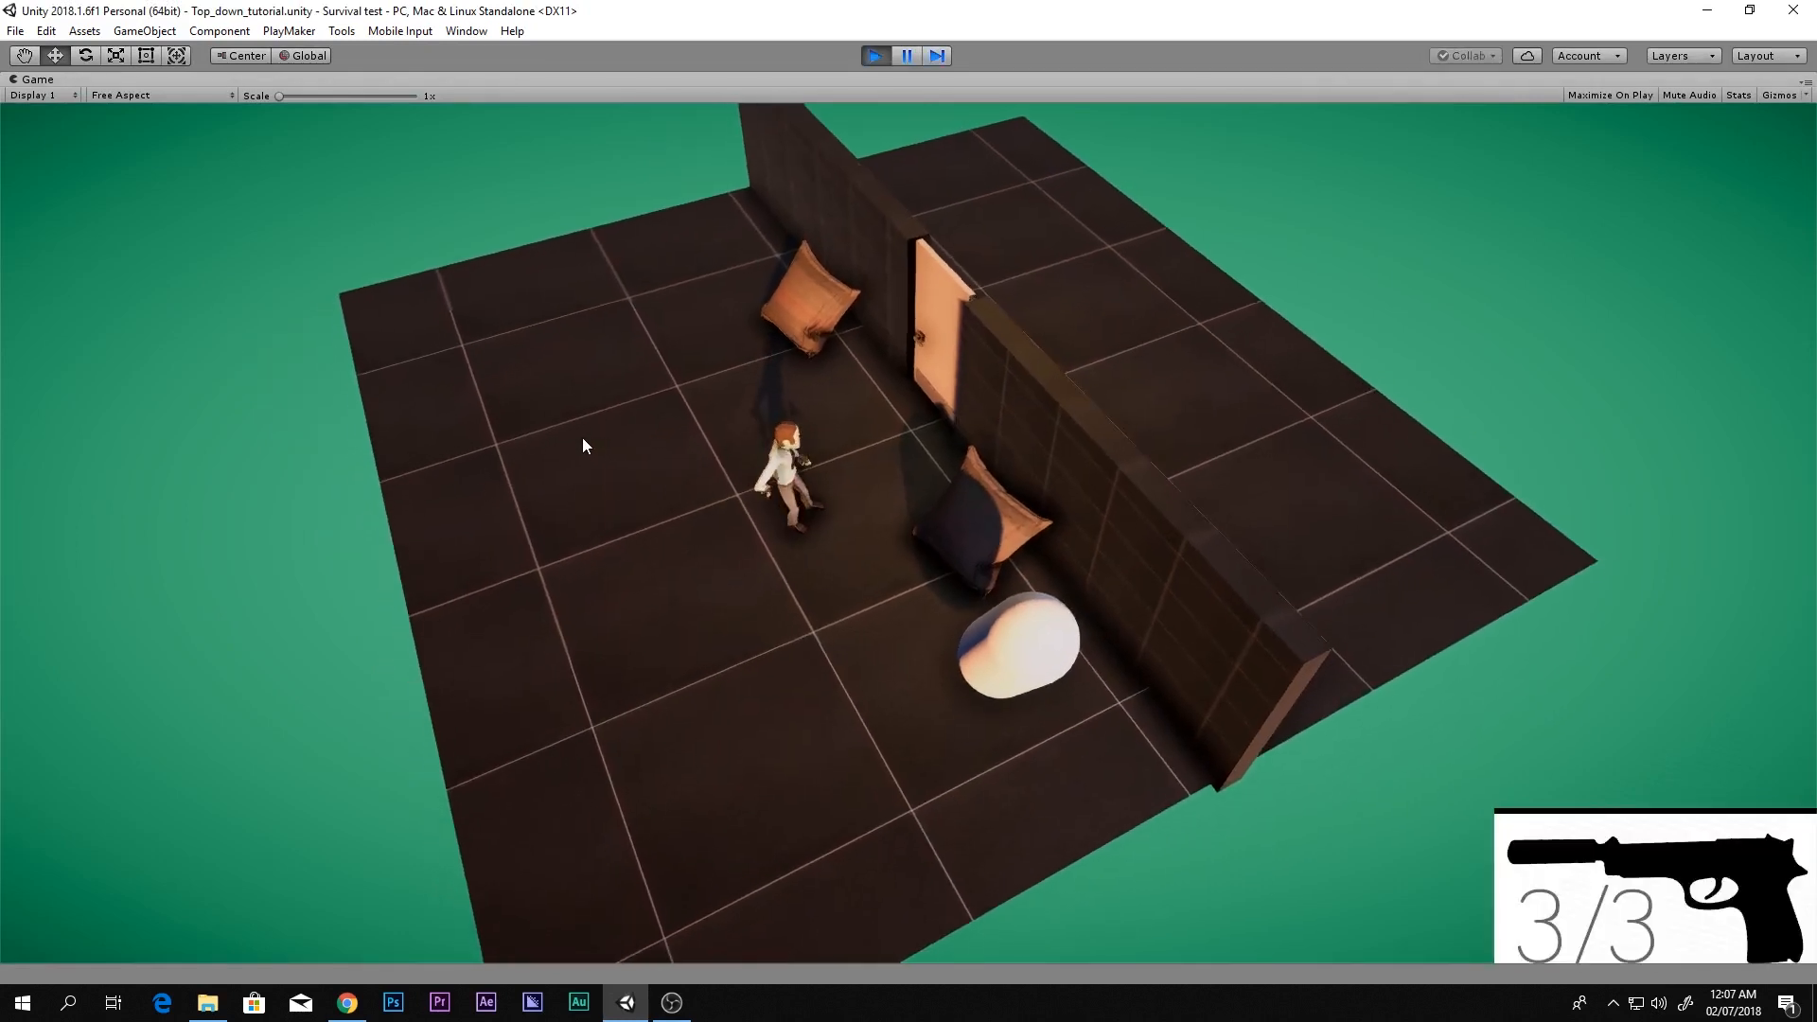
pyautogui.click(612, 361)
pyautogui.click(611, 362)
pyautogui.click(610, 362)
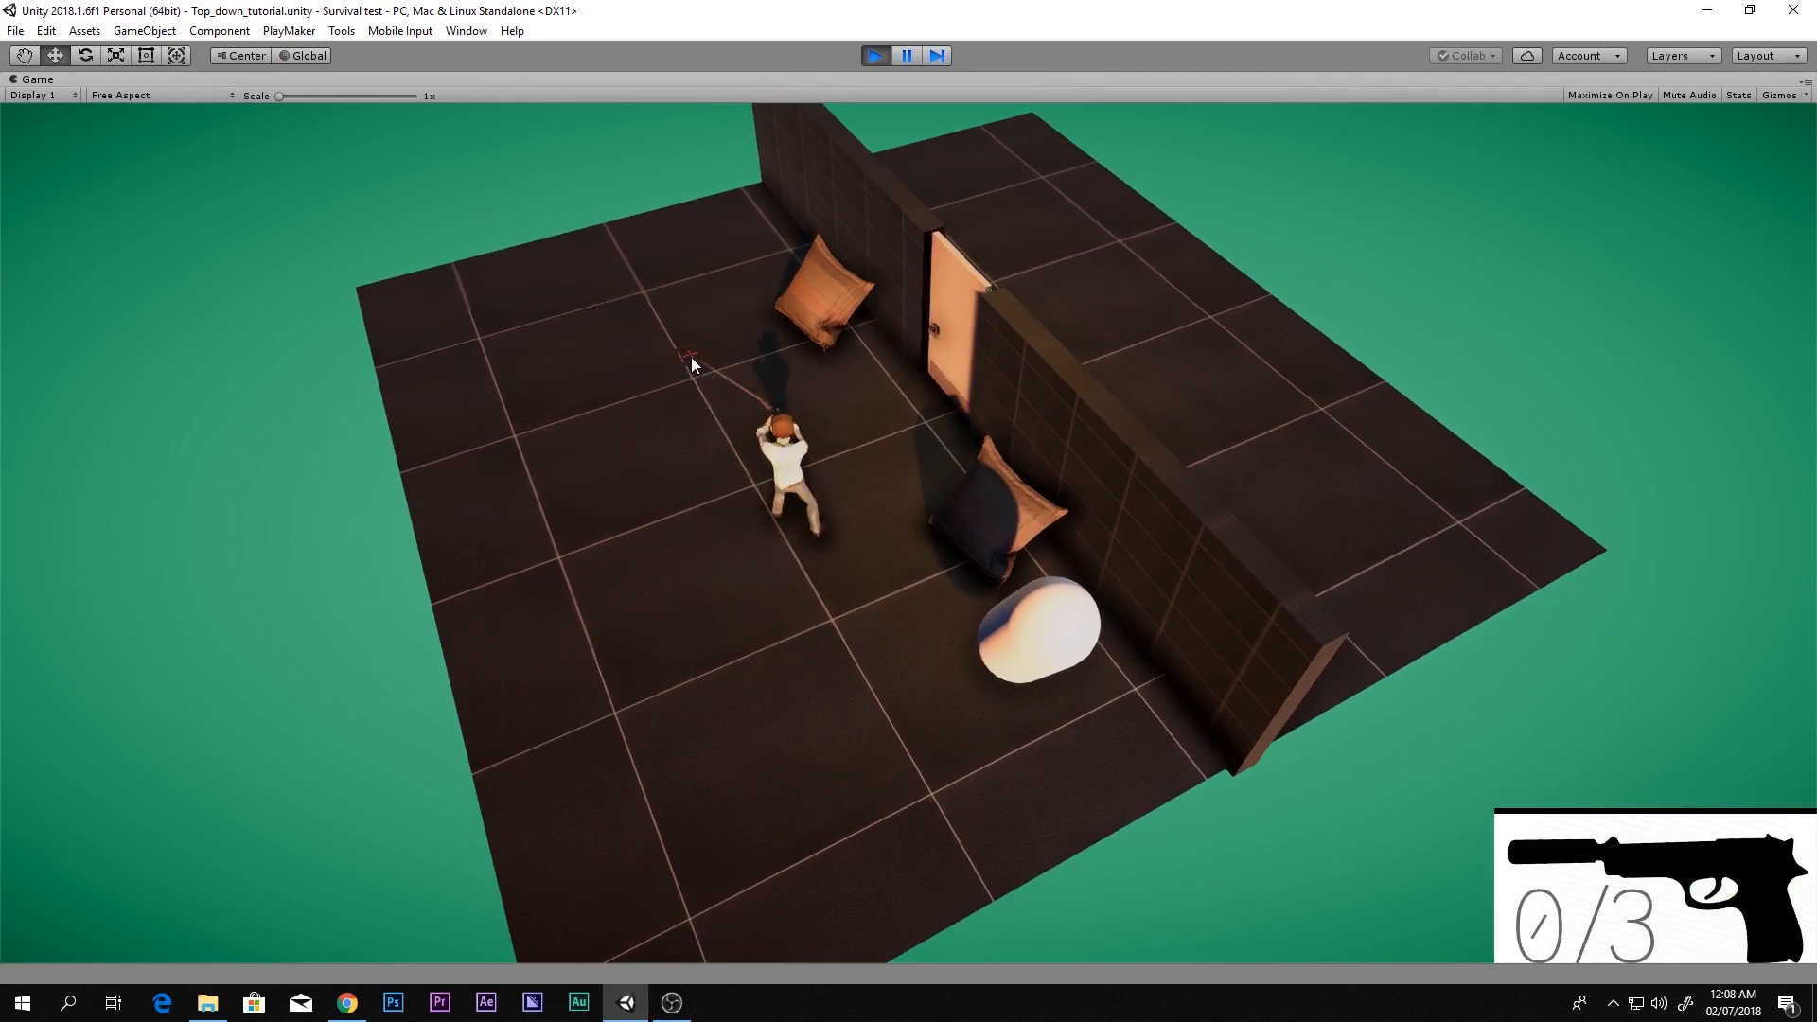
pyautogui.press('r')
pyautogui.press('w')
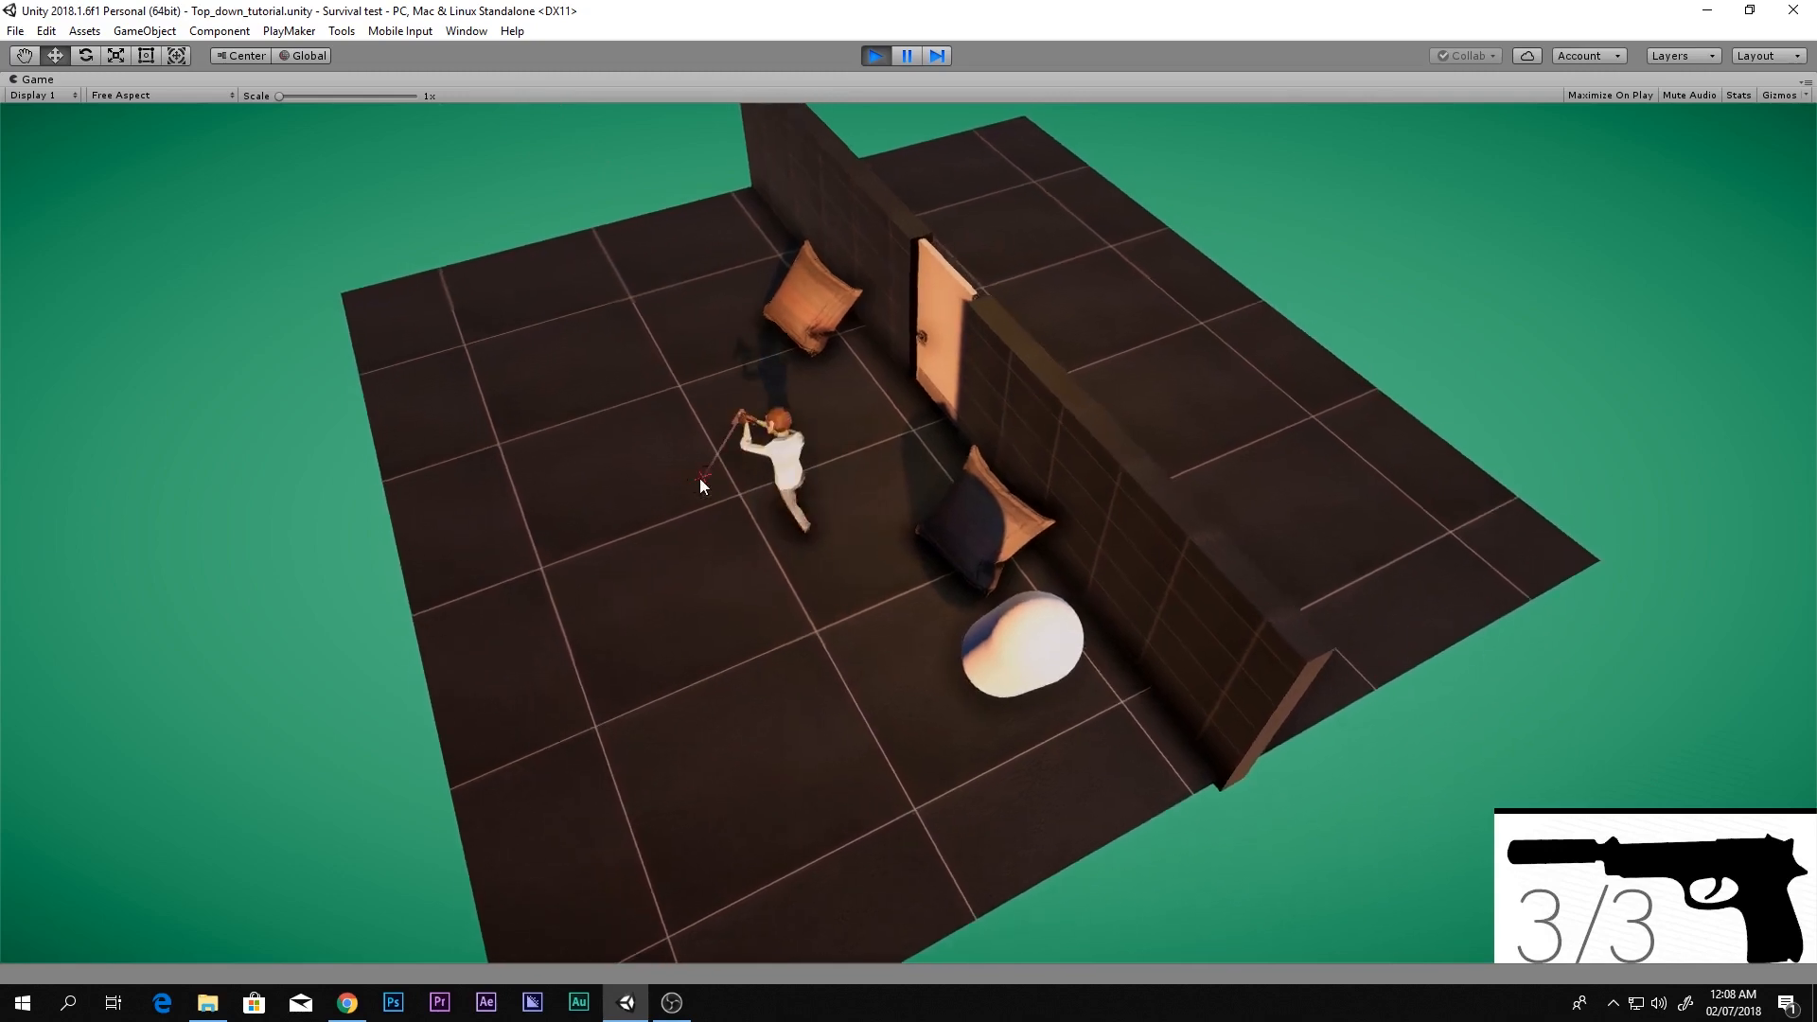
# Walk the armed character through the door and around the floor to test movement and aiming, and stop the game
pyautogui.press('w')
pyautogui.press('d')
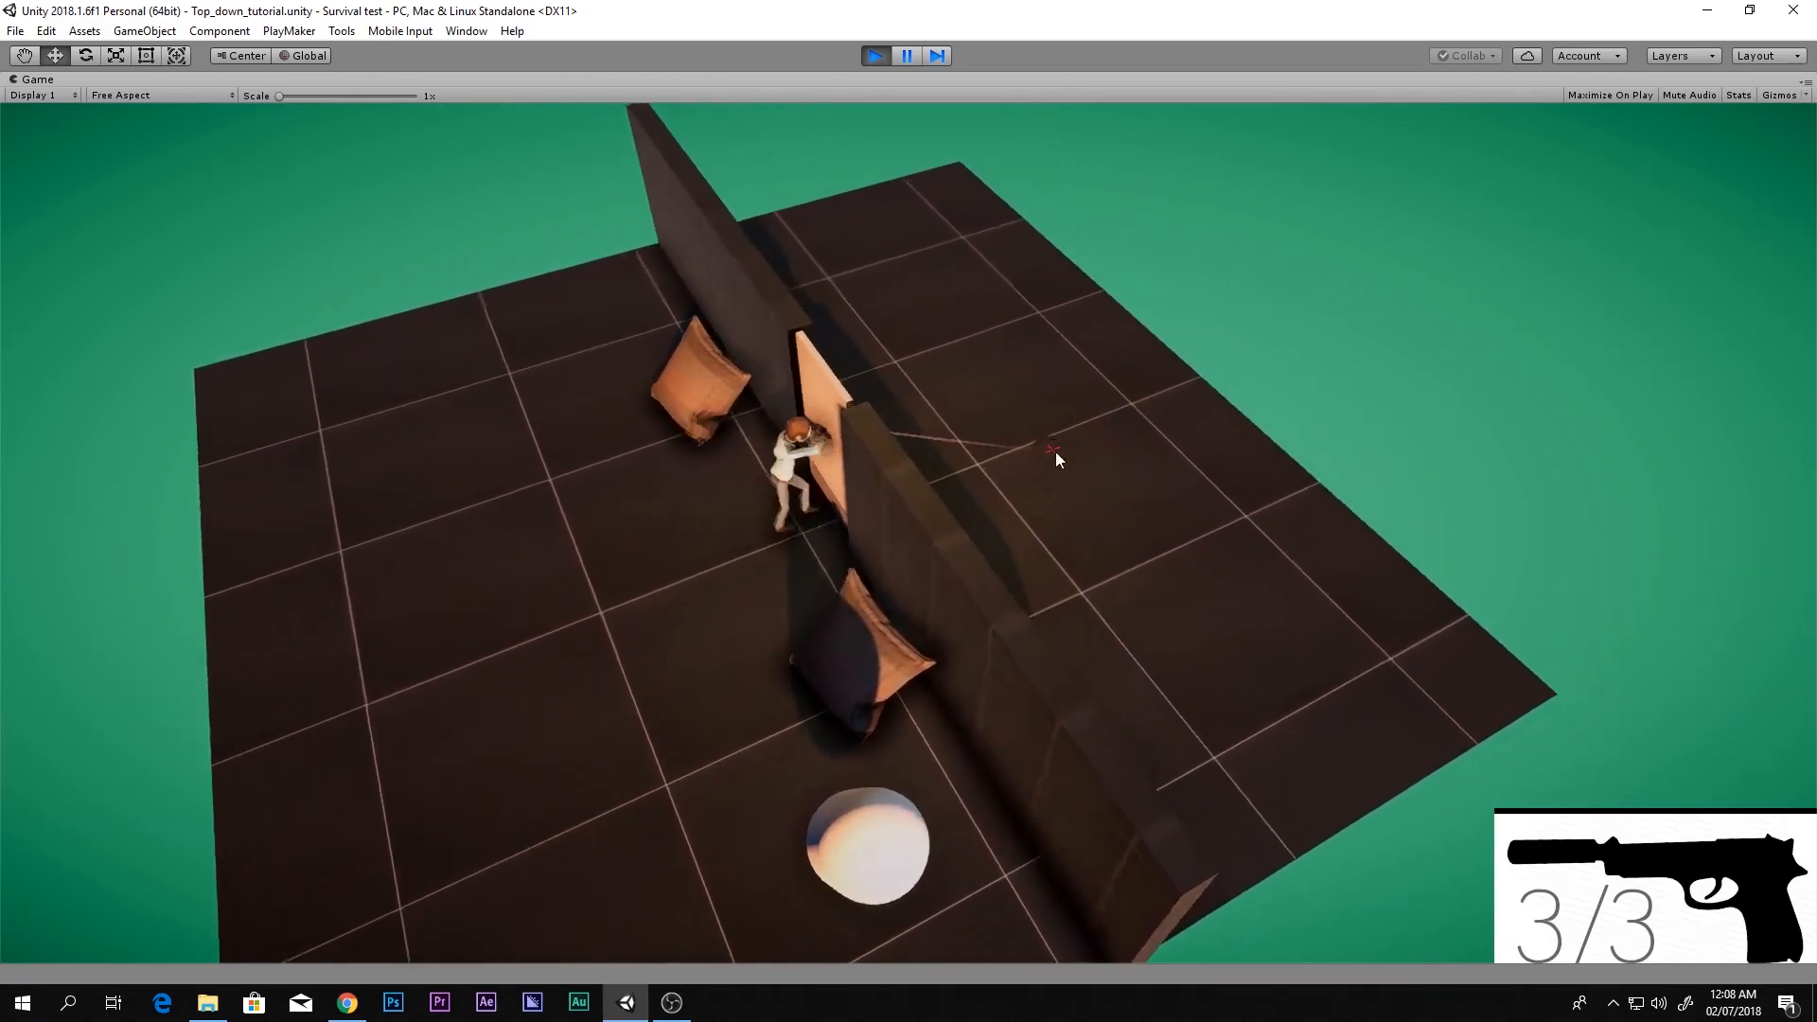
pyautogui.press('a')
pyautogui.press('d')
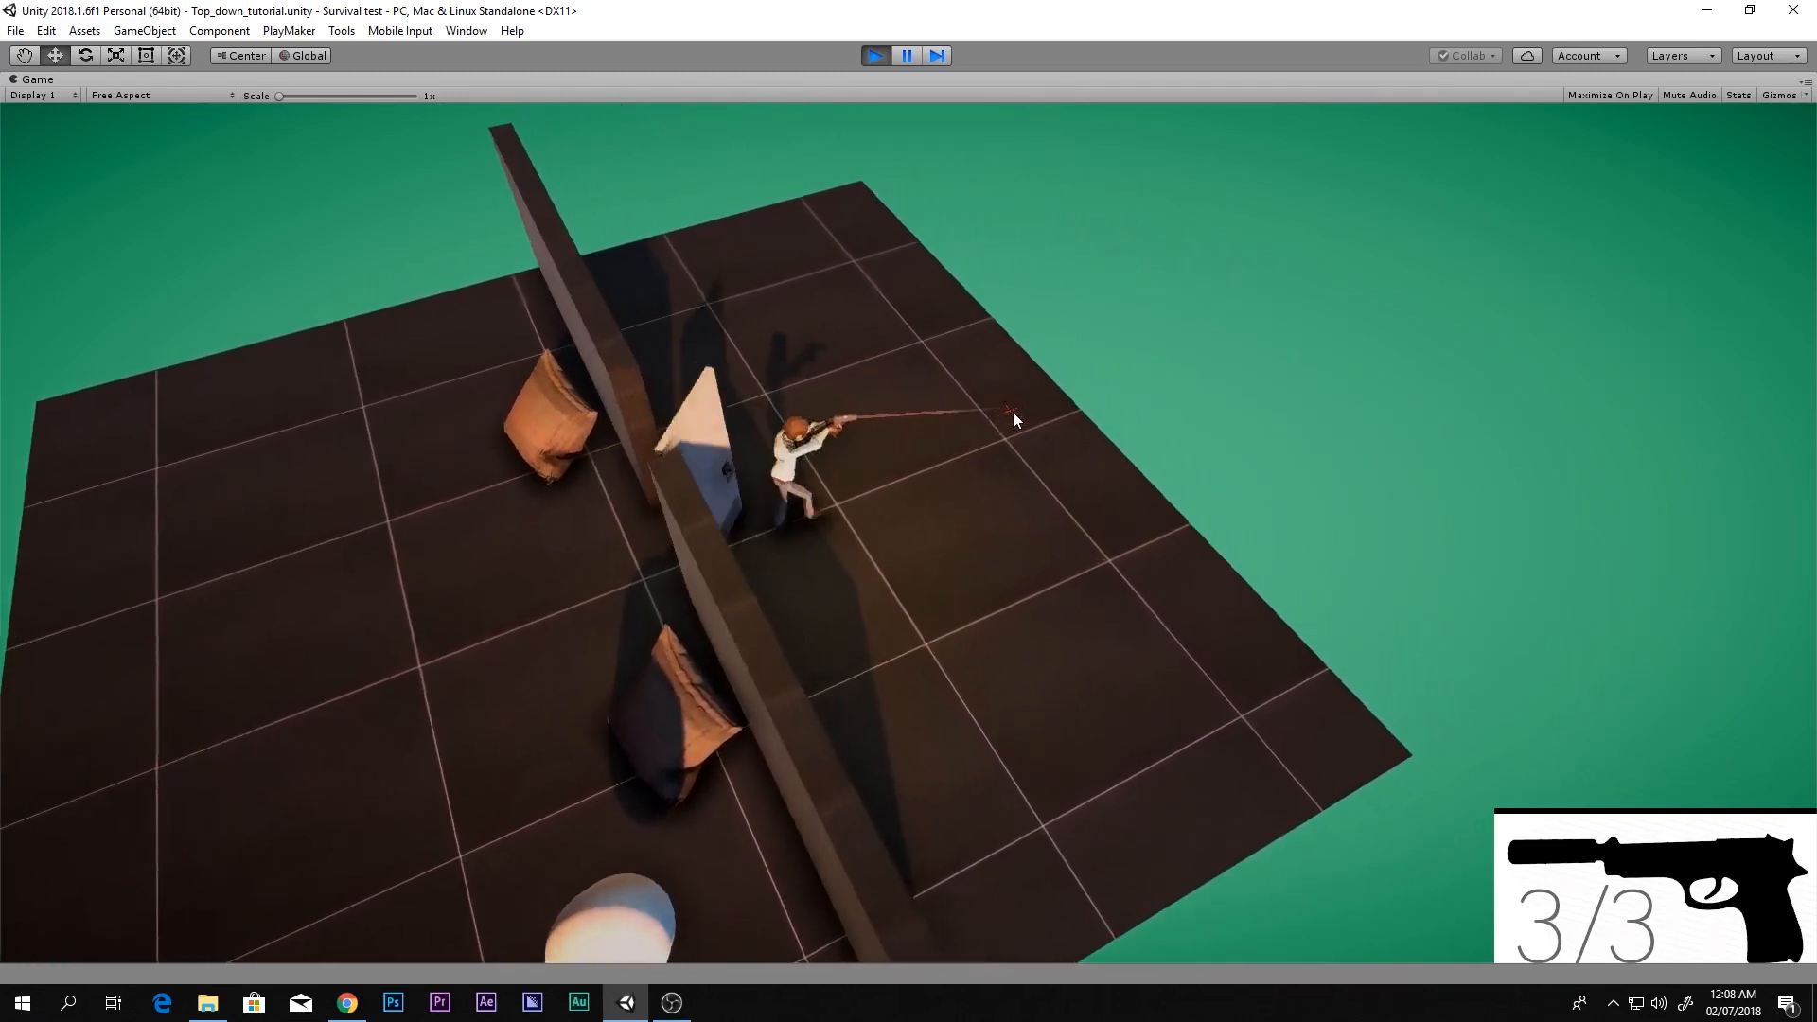
pyautogui.press('a')
pyautogui.press('s')
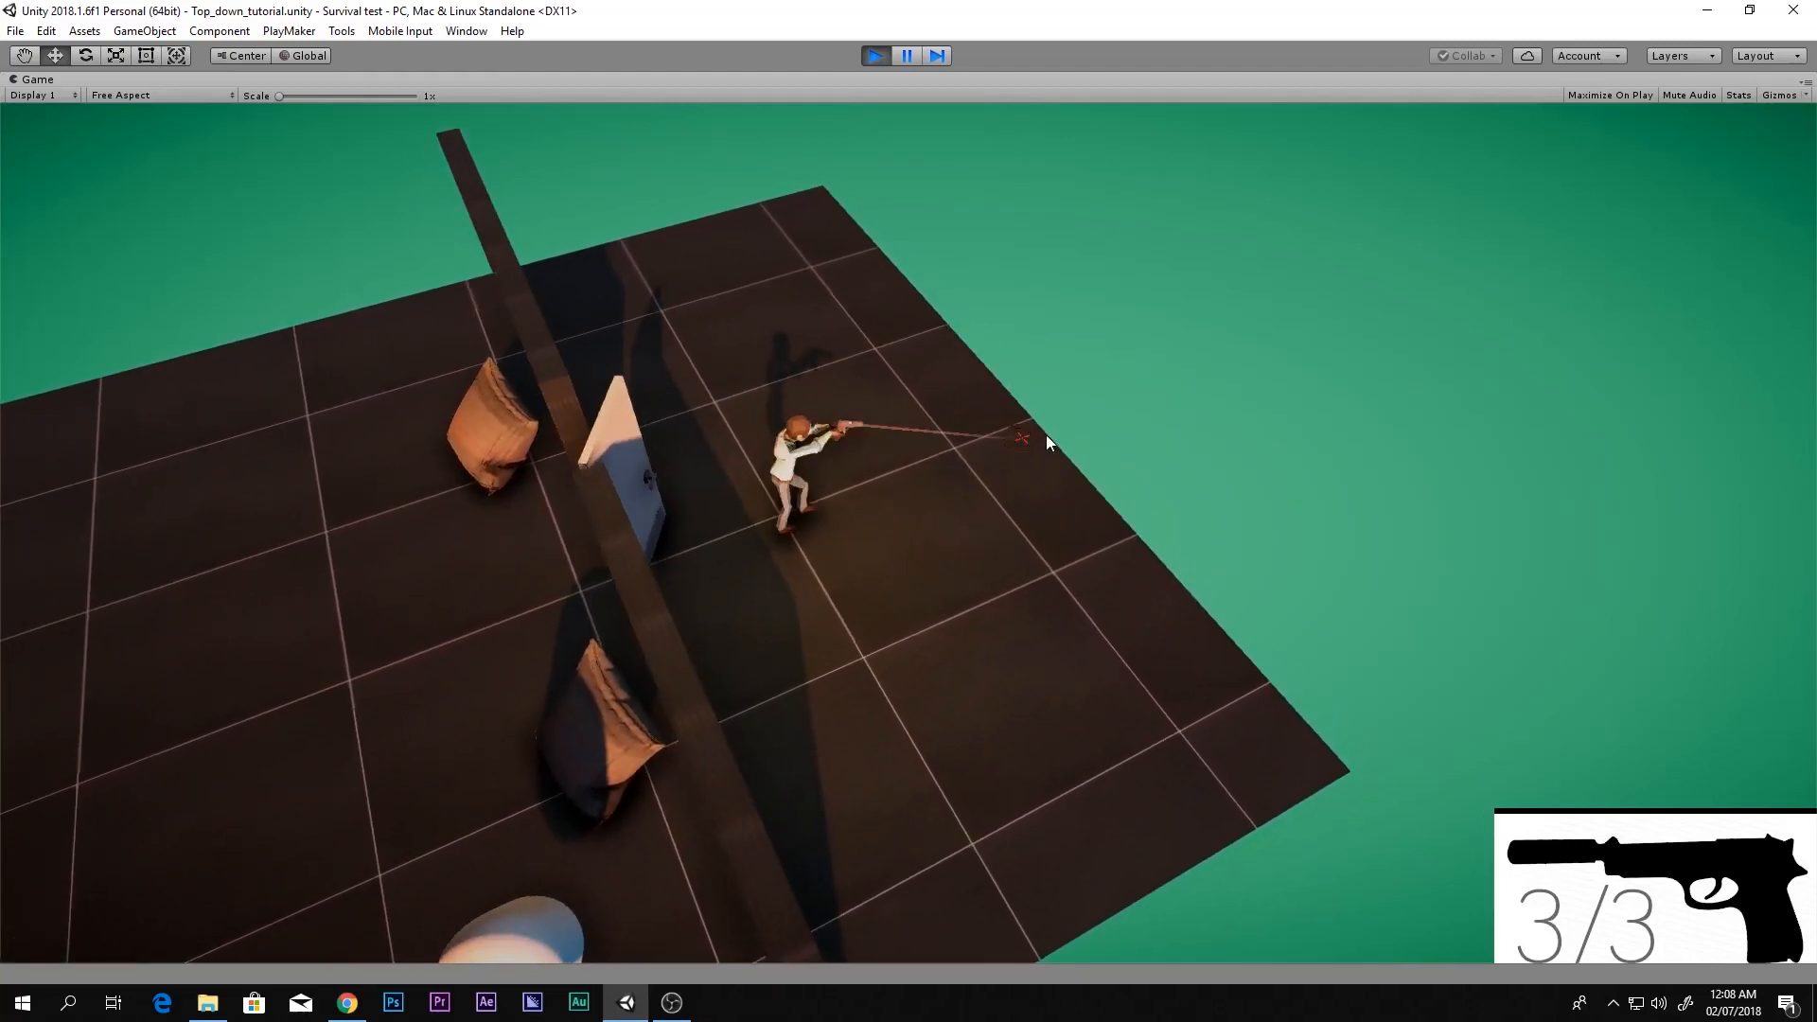
pyautogui.press('d')
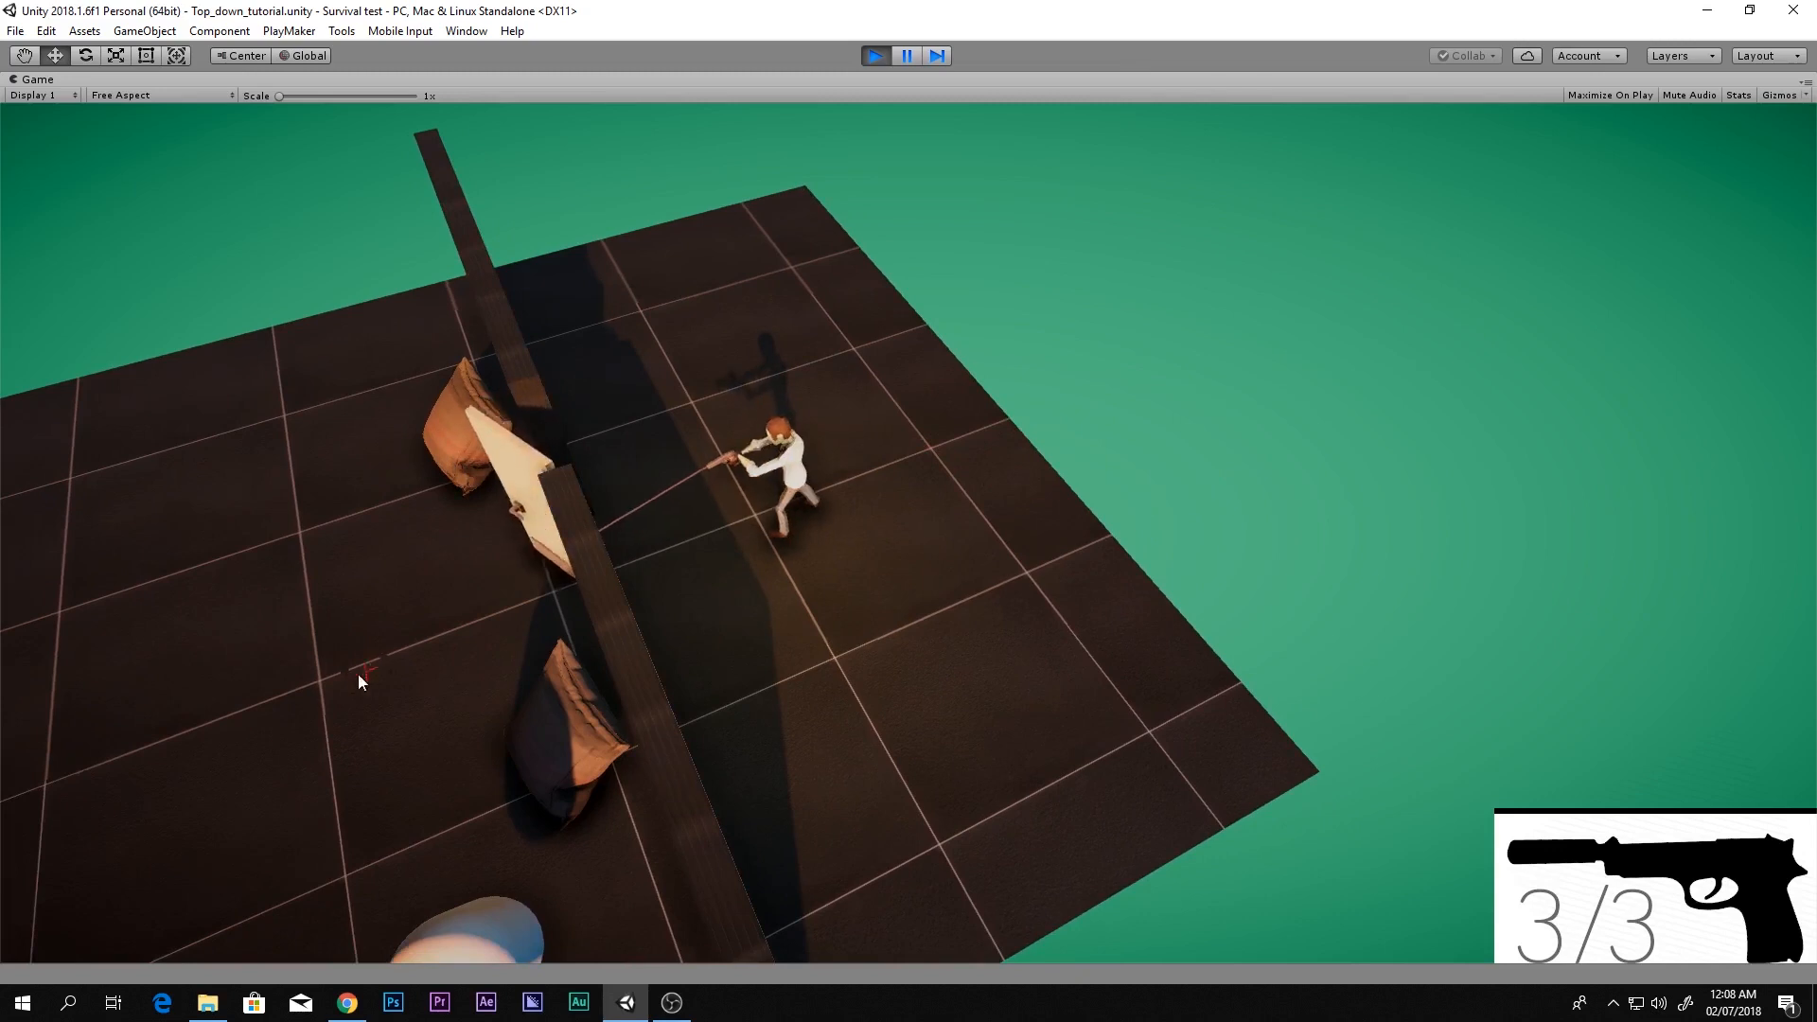
pyautogui.press('a')
pyautogui.press('s')
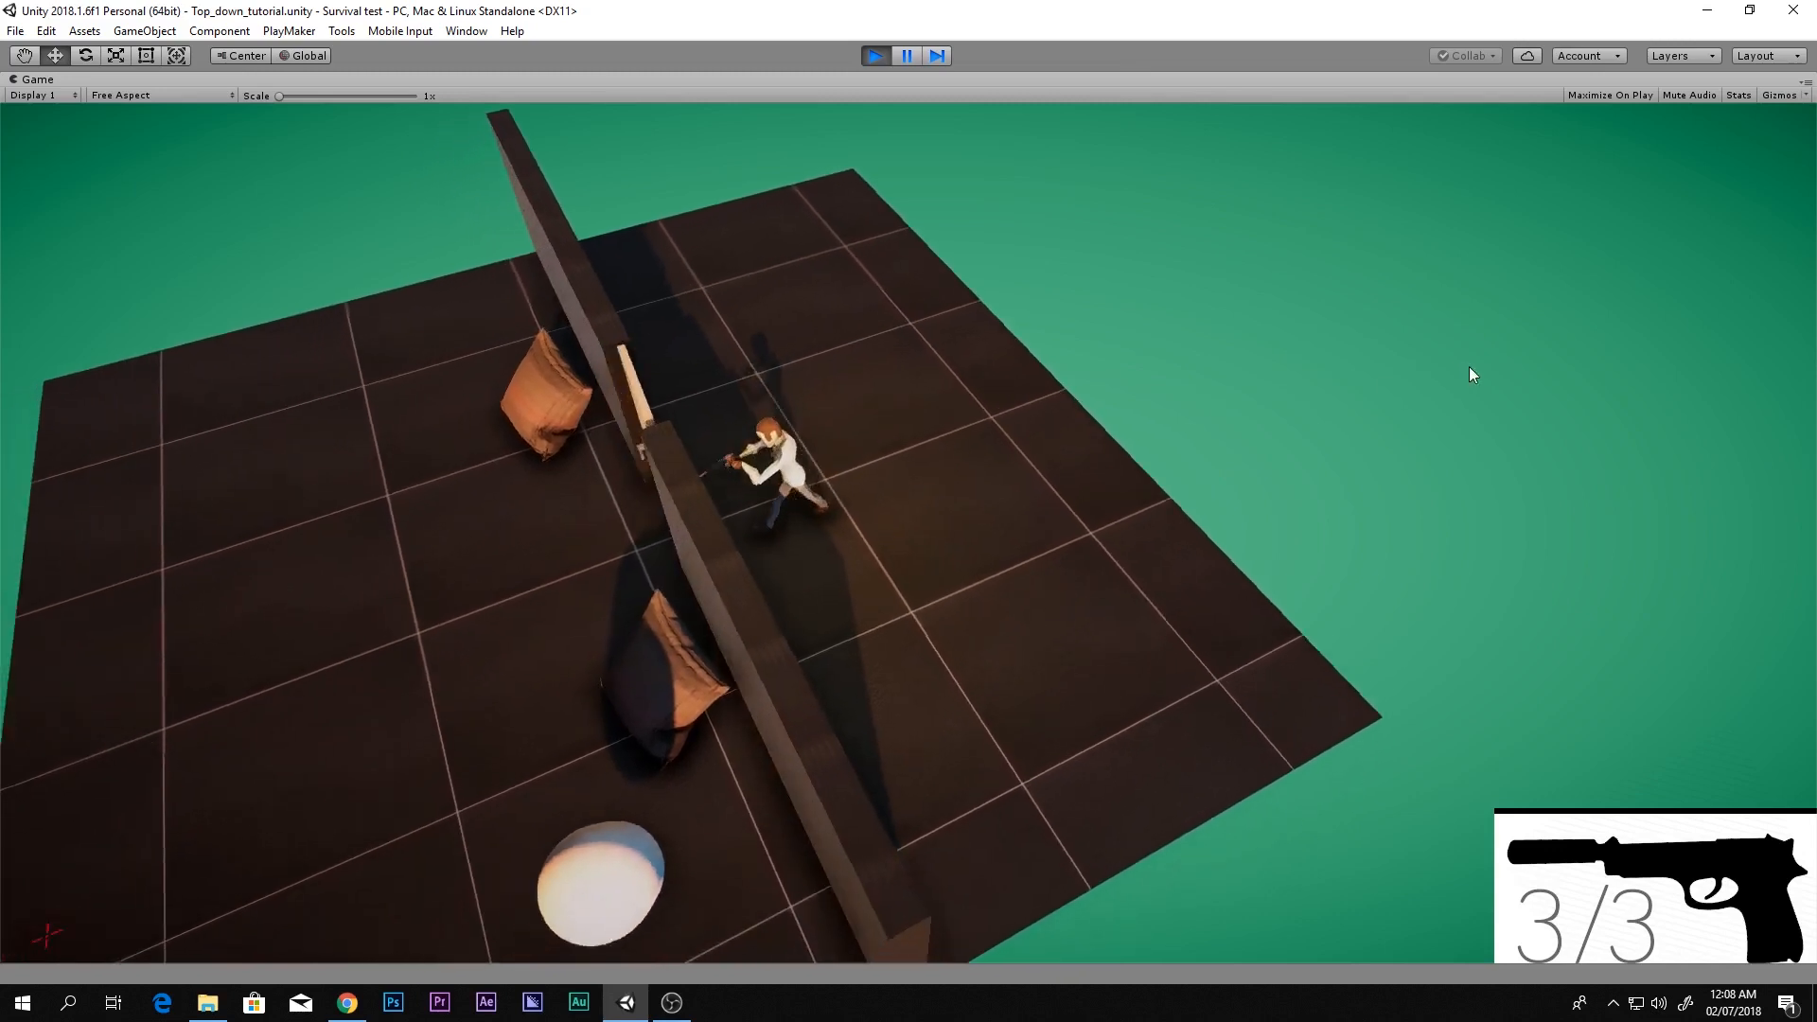
pyautogui.press('w')
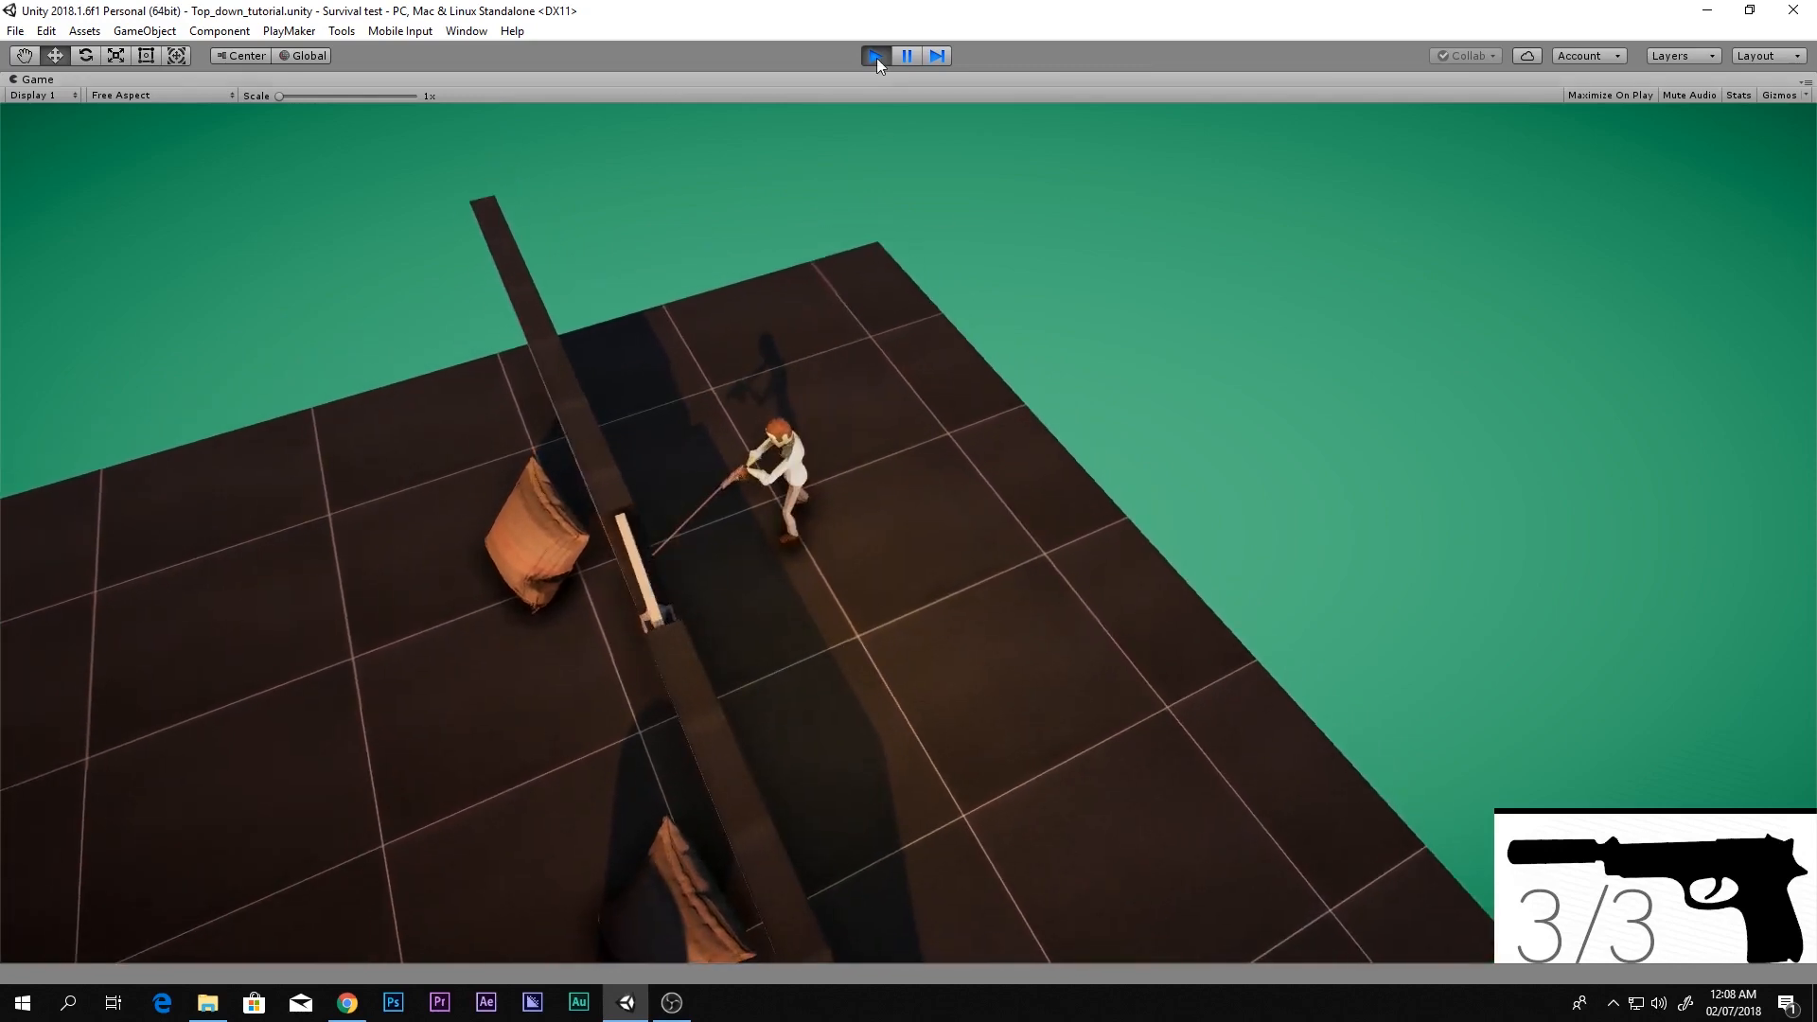
pyautogui.click(875, 56)
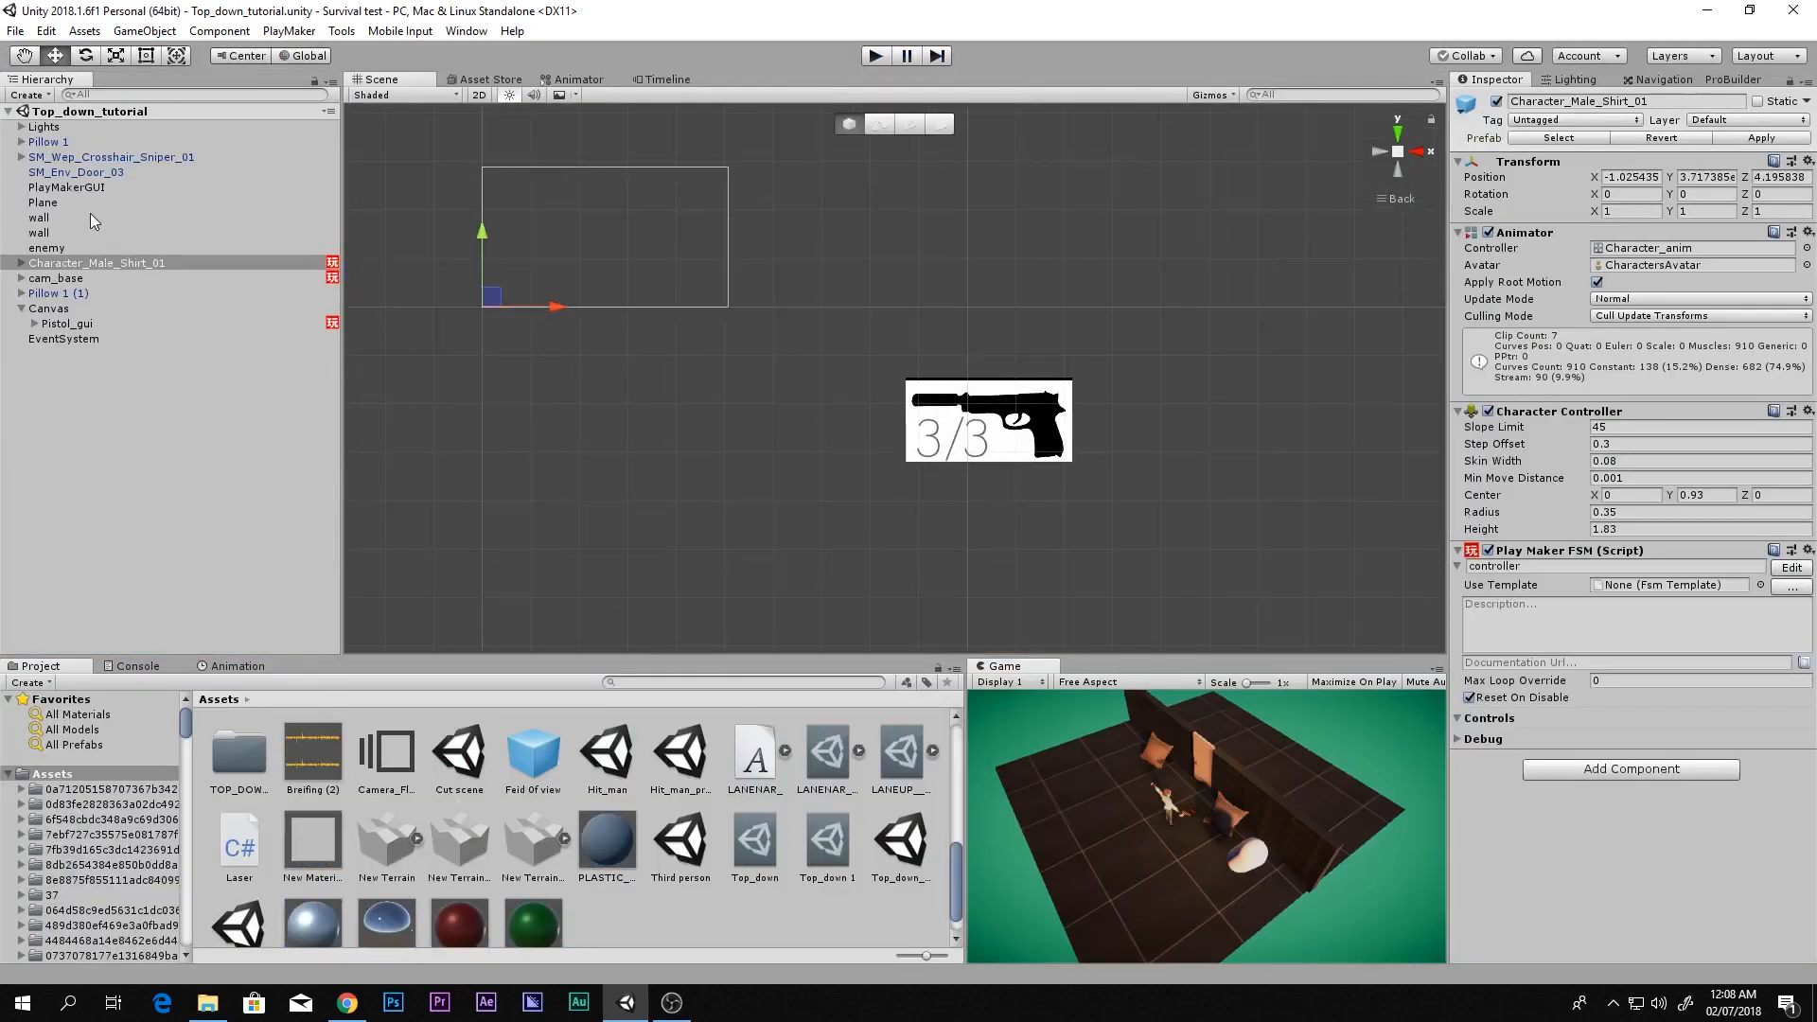
# Scale the floor Plane up uniformly in the top view so it extends far beyond the walls
pyautogui.click(48, 248)
pyautogui.press('f')
pyautogui.click(1398, 134)
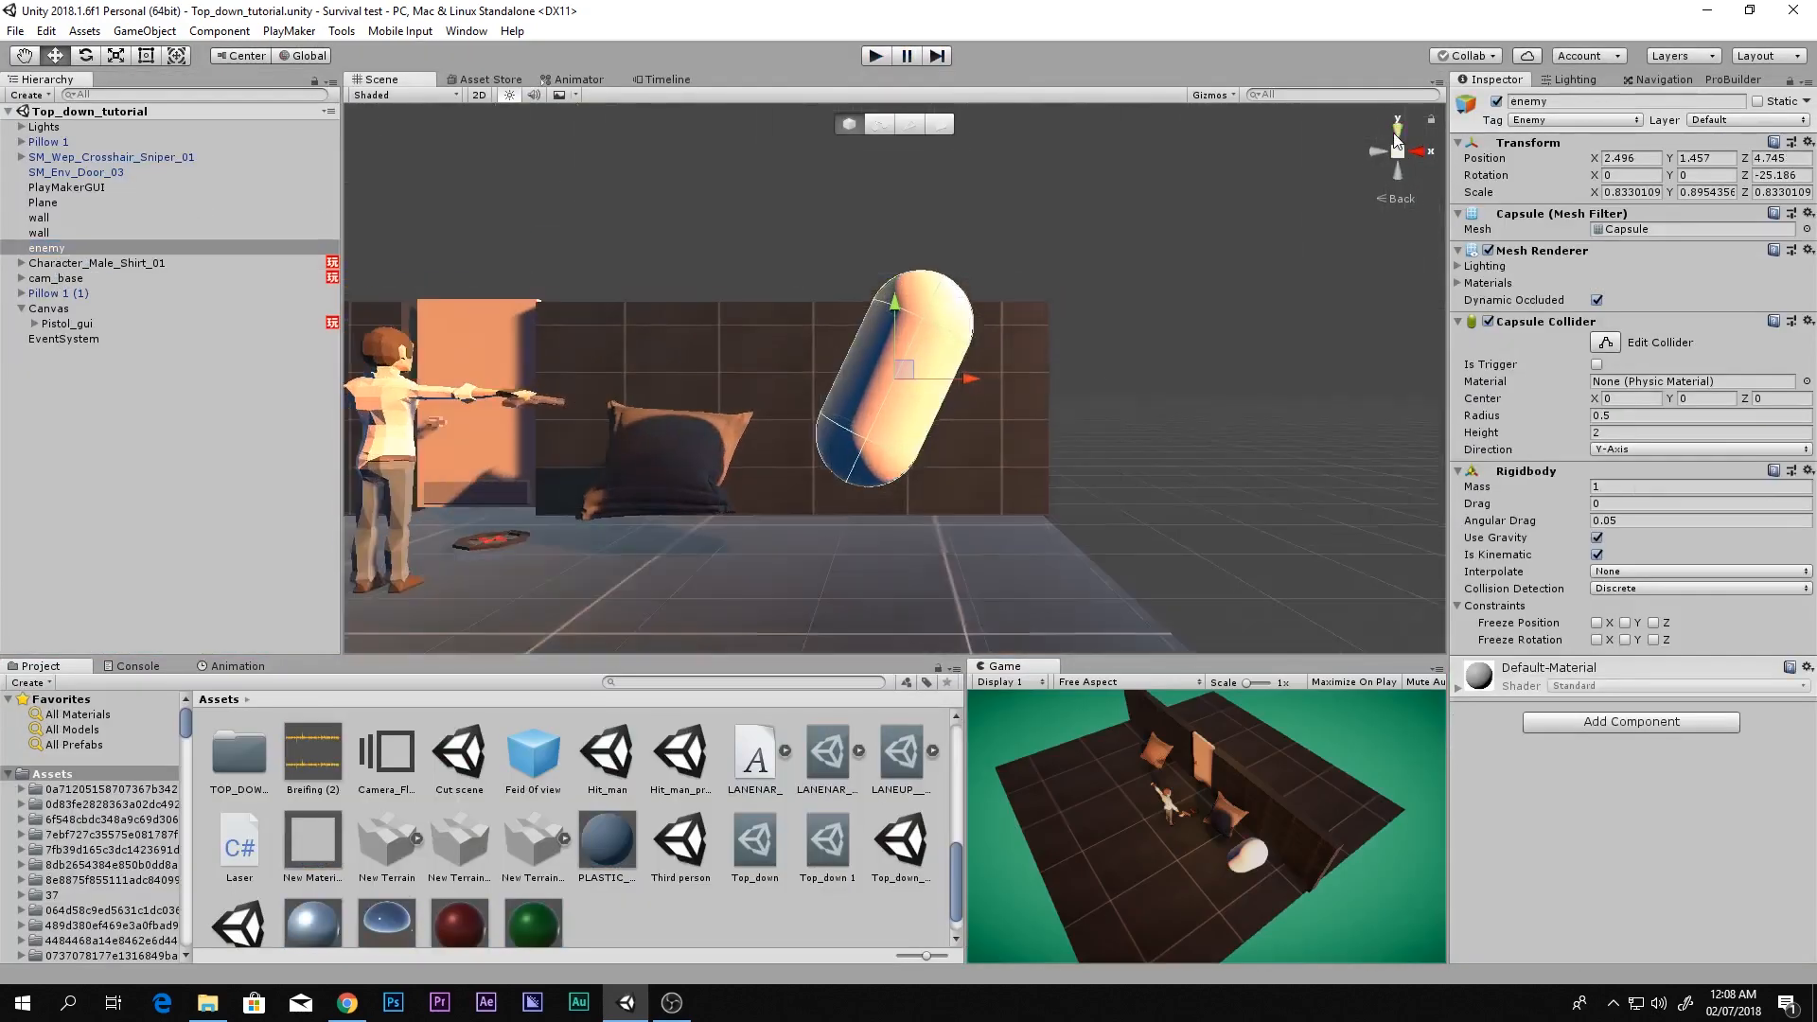
pyautogui.scroll(-5, 713, 367)
pyautogui.press('r')
pyautogui.click(730, 384)
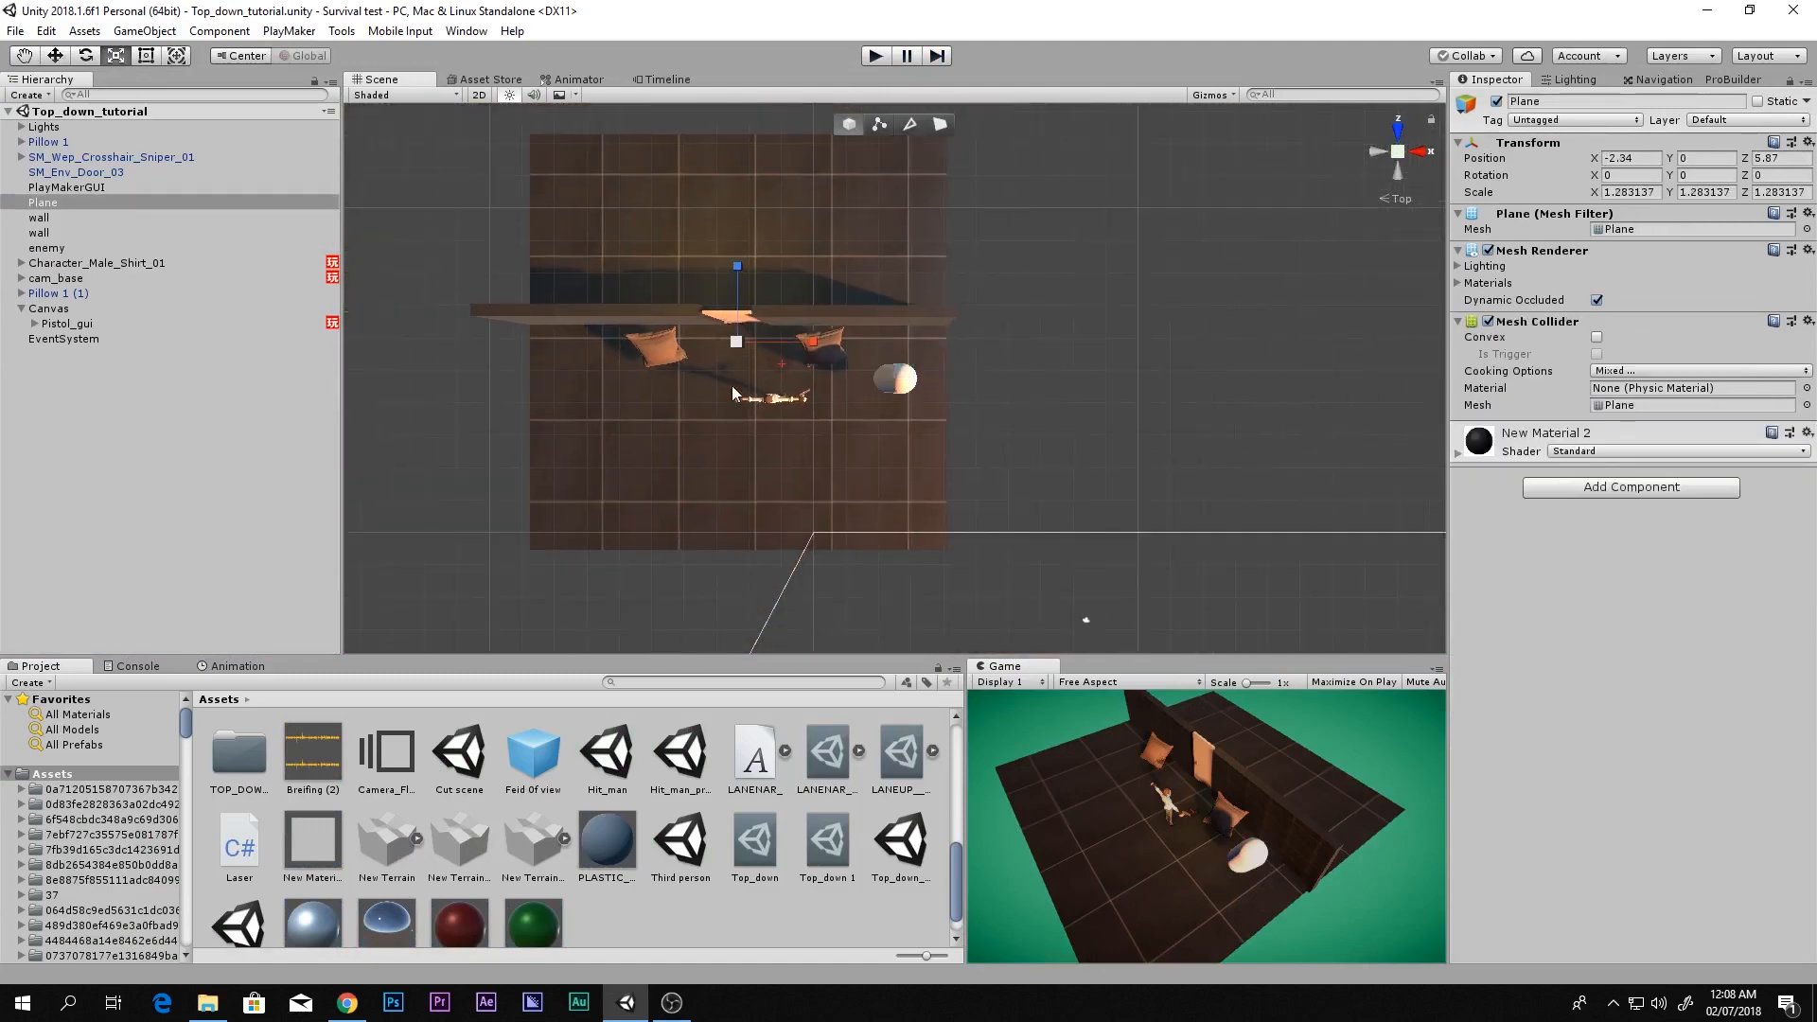
pyautogui.moveTo(737, 345); pyautogui.dragTo(1075, 530)
# Play-test in the maximized game view, walking the character through the door onto the enlarged floor and aiming the pistol
pyautogui.hotkey('shift', 'space')
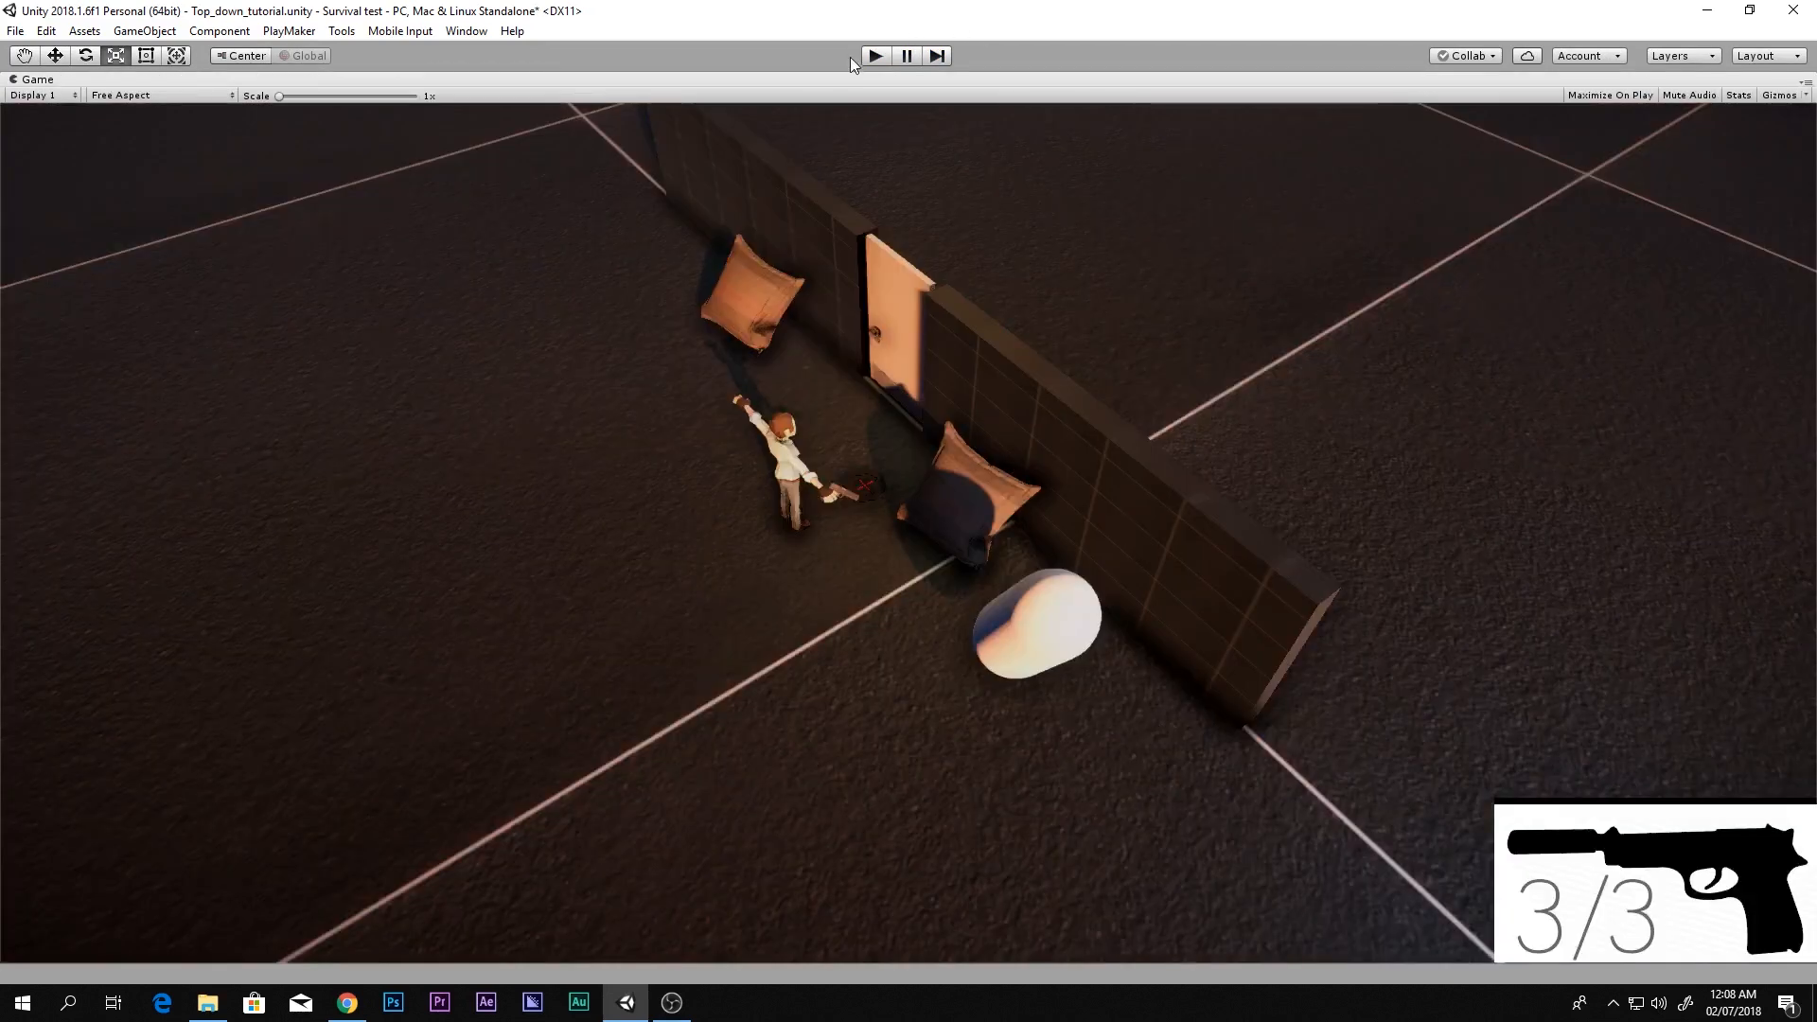
pyautogui.click(875, 56)
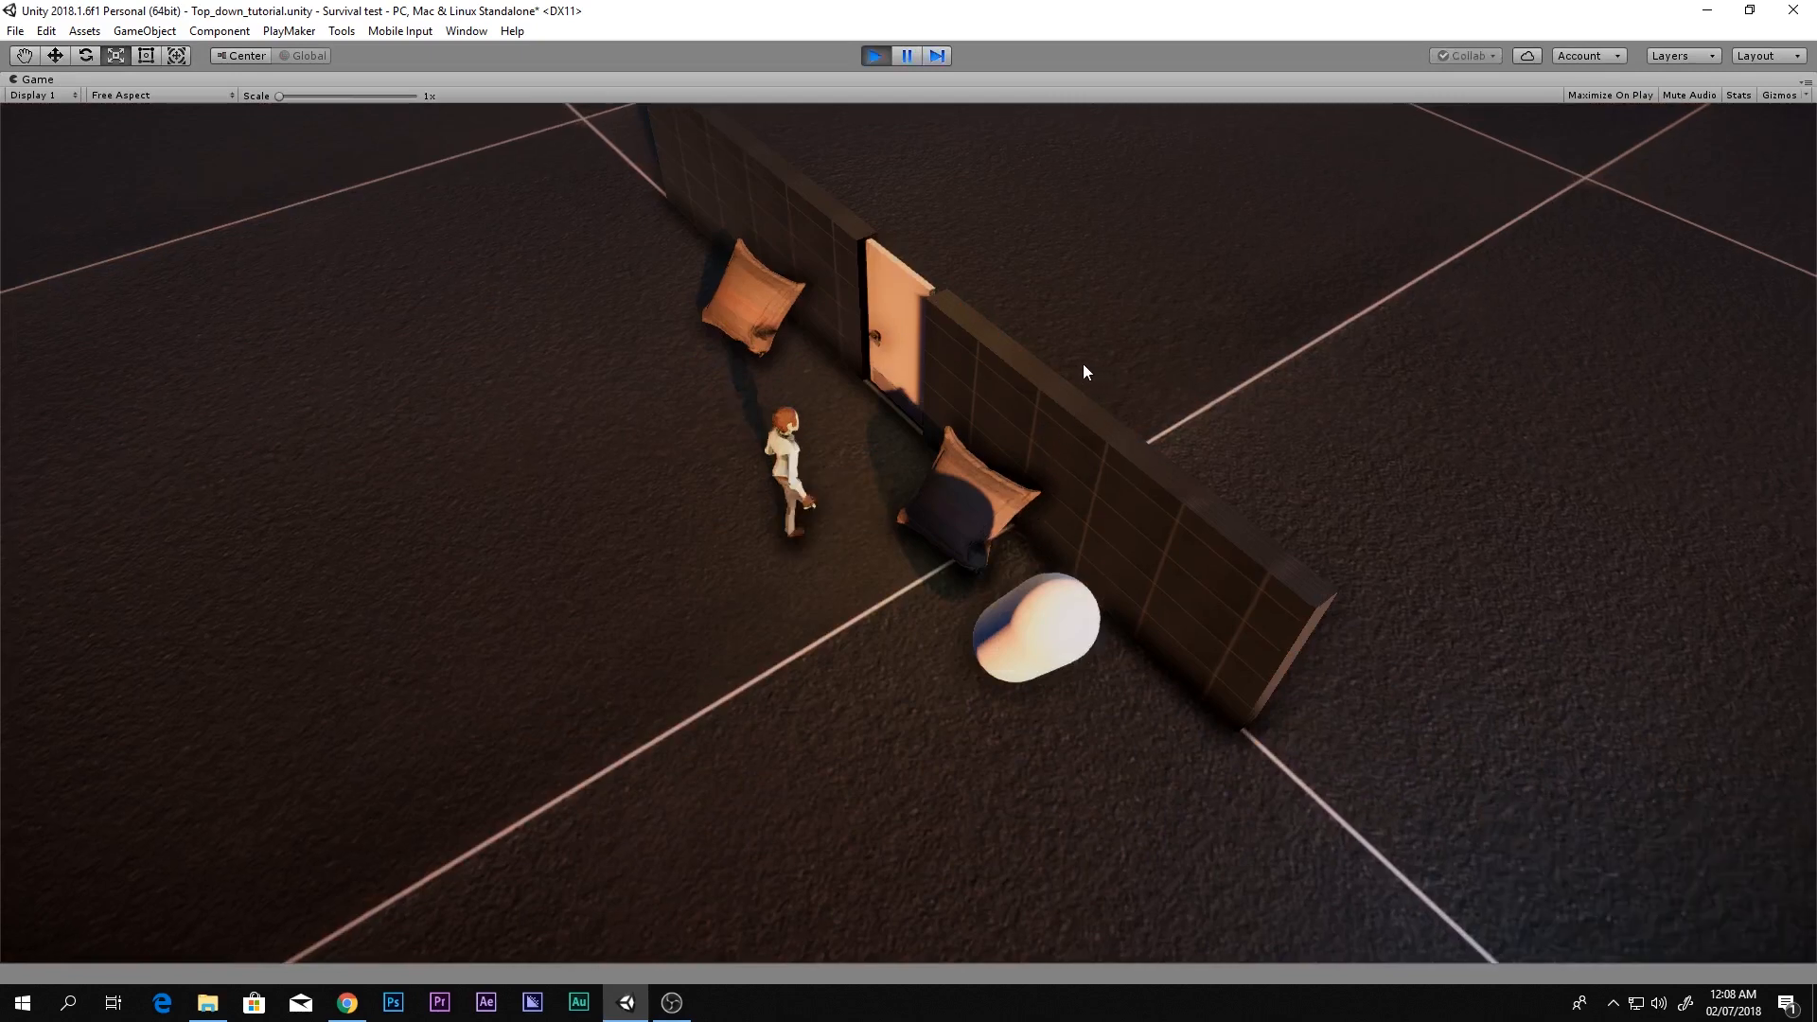
pyautogui.press('w')
pyautogui.press('1')
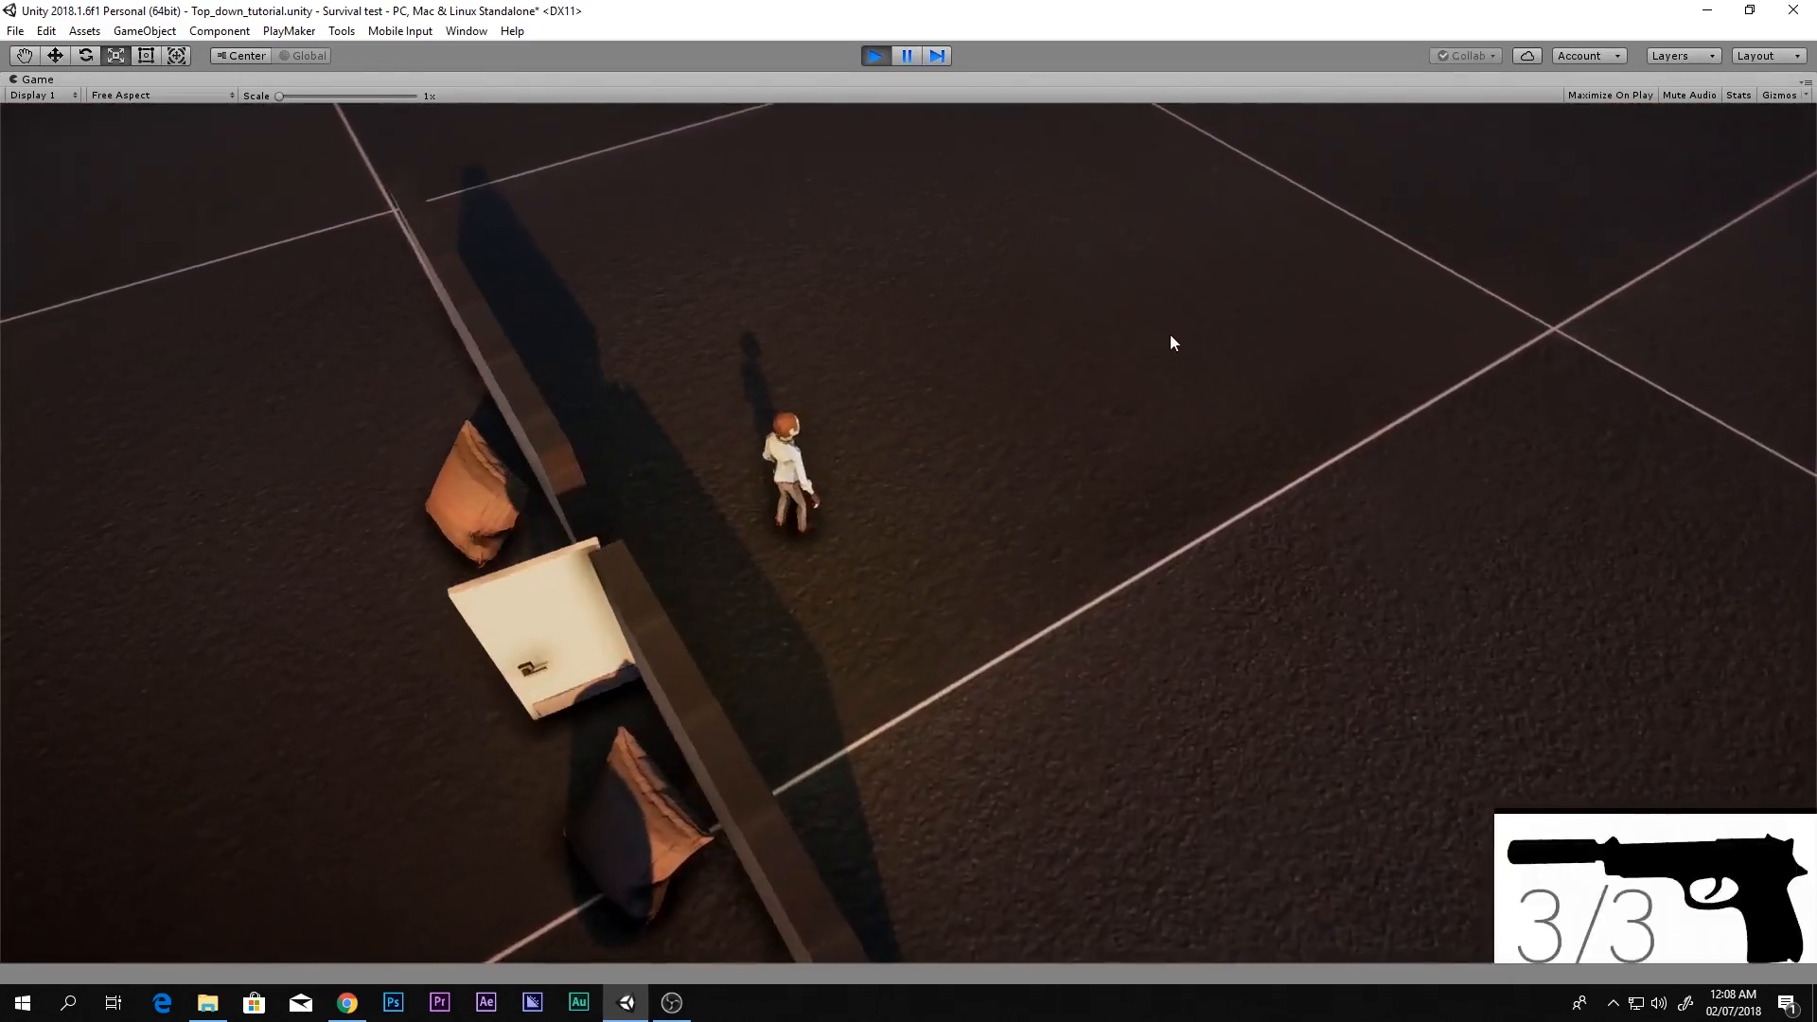
pyautogui.press('w')
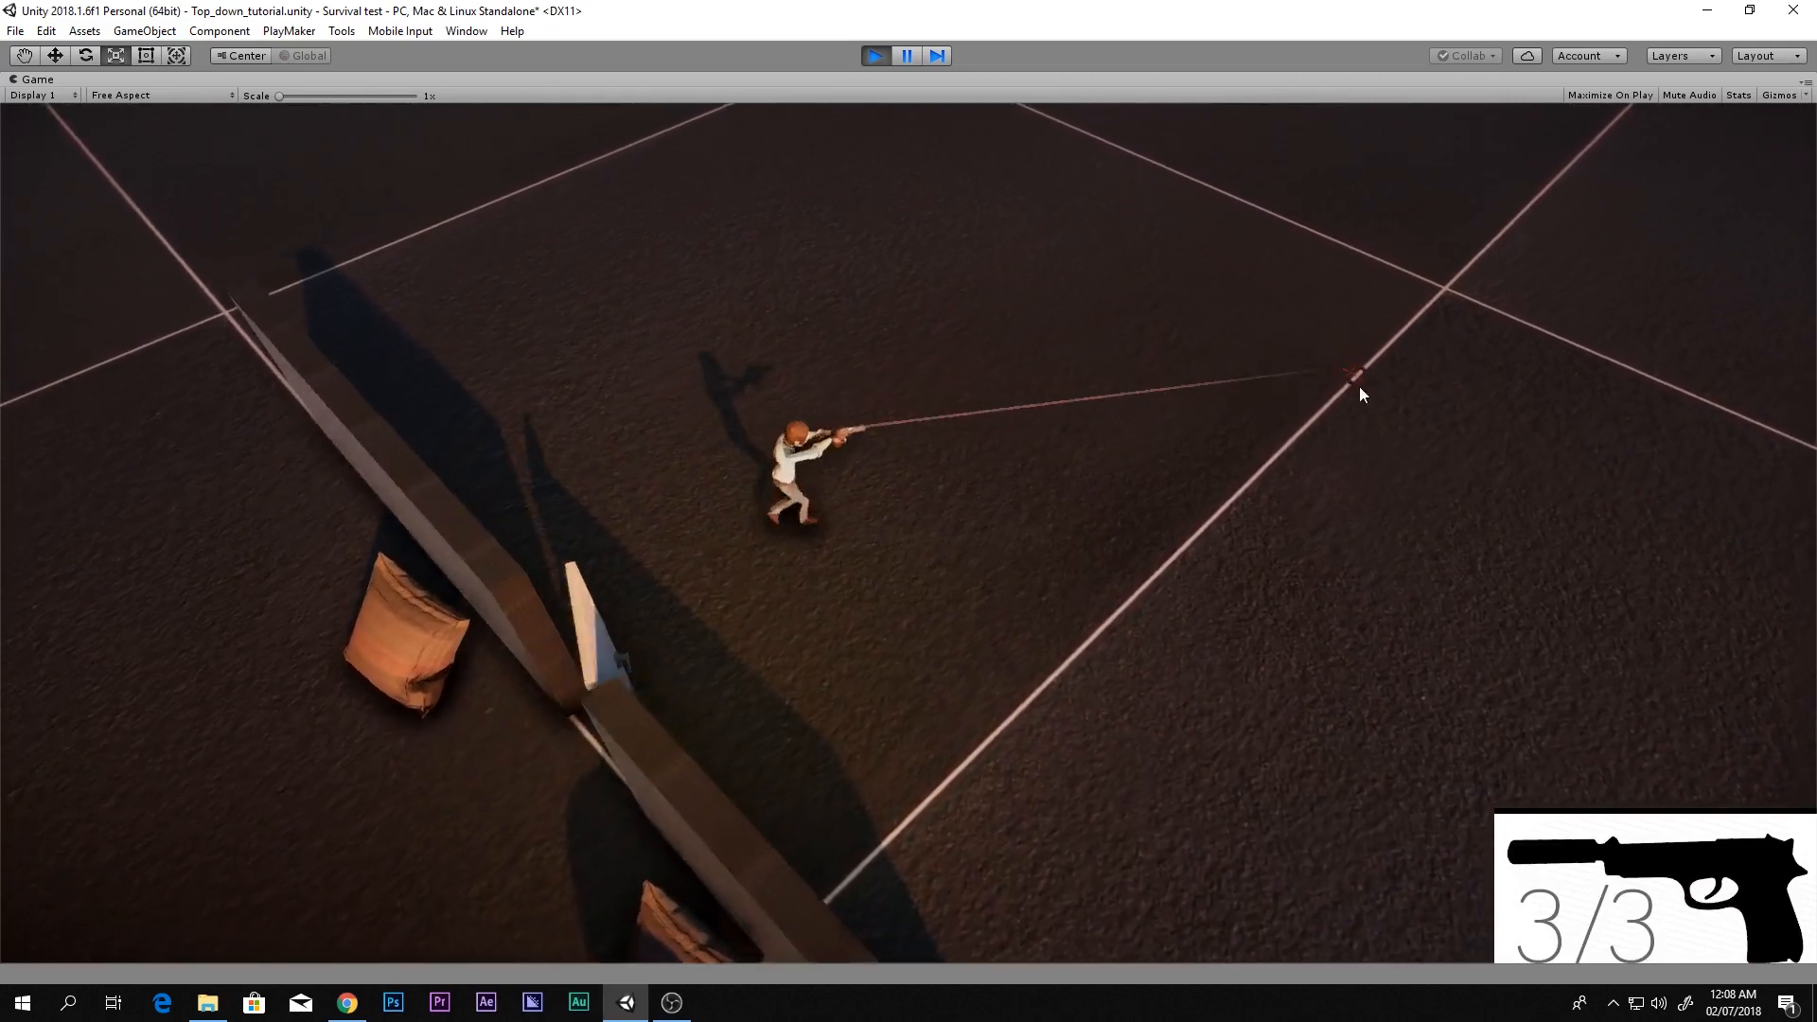
pyautogui.press('w')
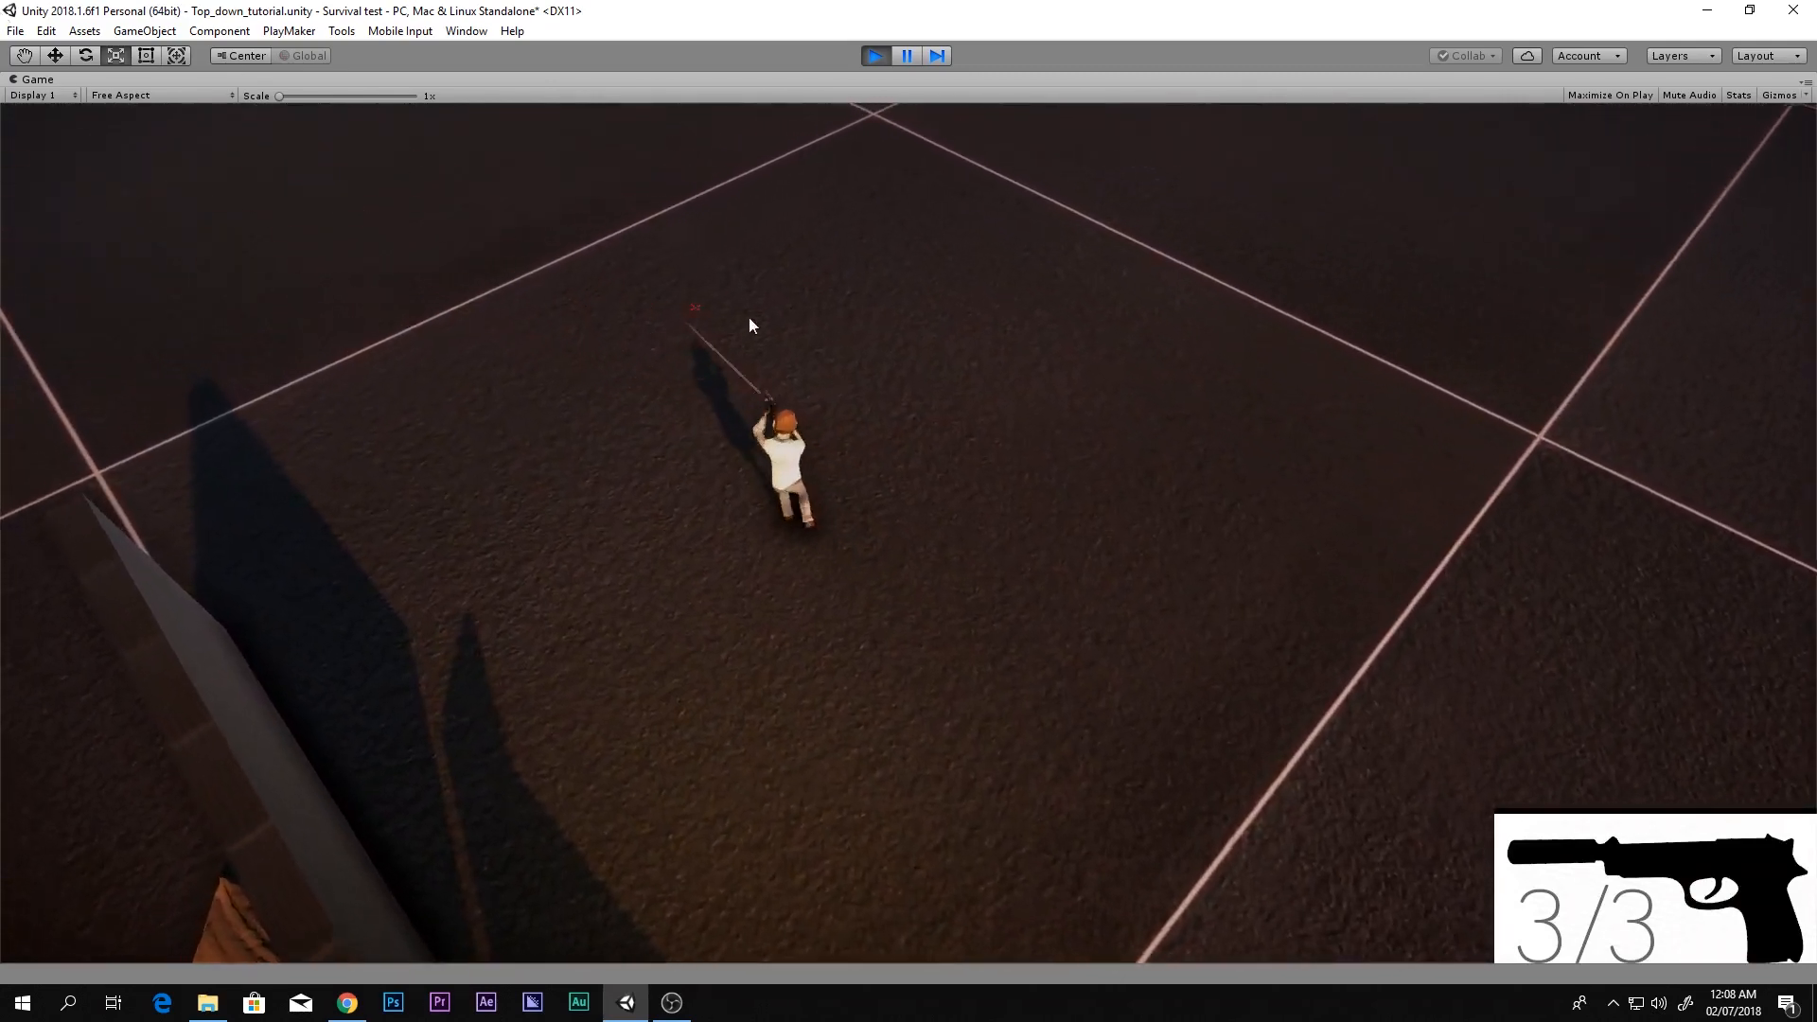
# Fire several shots while walking across the enlarged floor to check shooting and the ammo text
pyautogui.click(851, 298)
pyautogui.click(1056, 265)
pyautogui.click(1073, 267)
pyautogui.press('w')
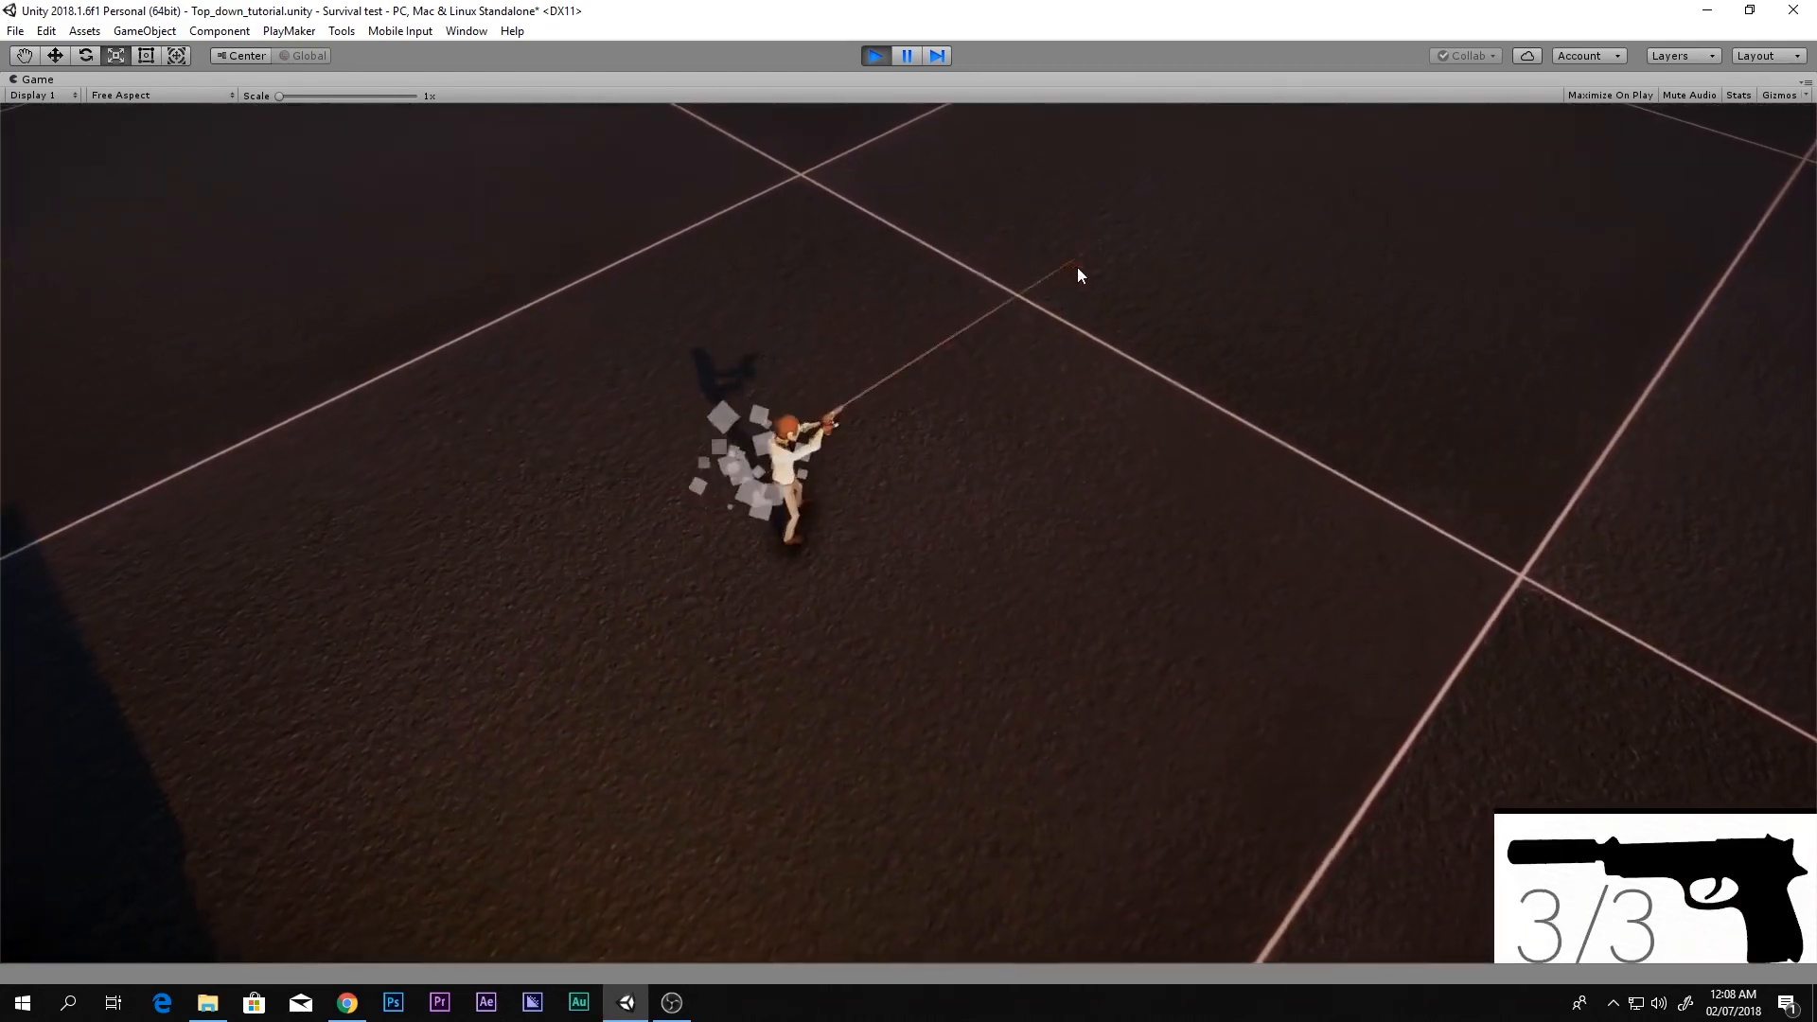
pyautogui.click(1075, 273)
pyautogui.press('w')
pyautogui.click(1074, 273)
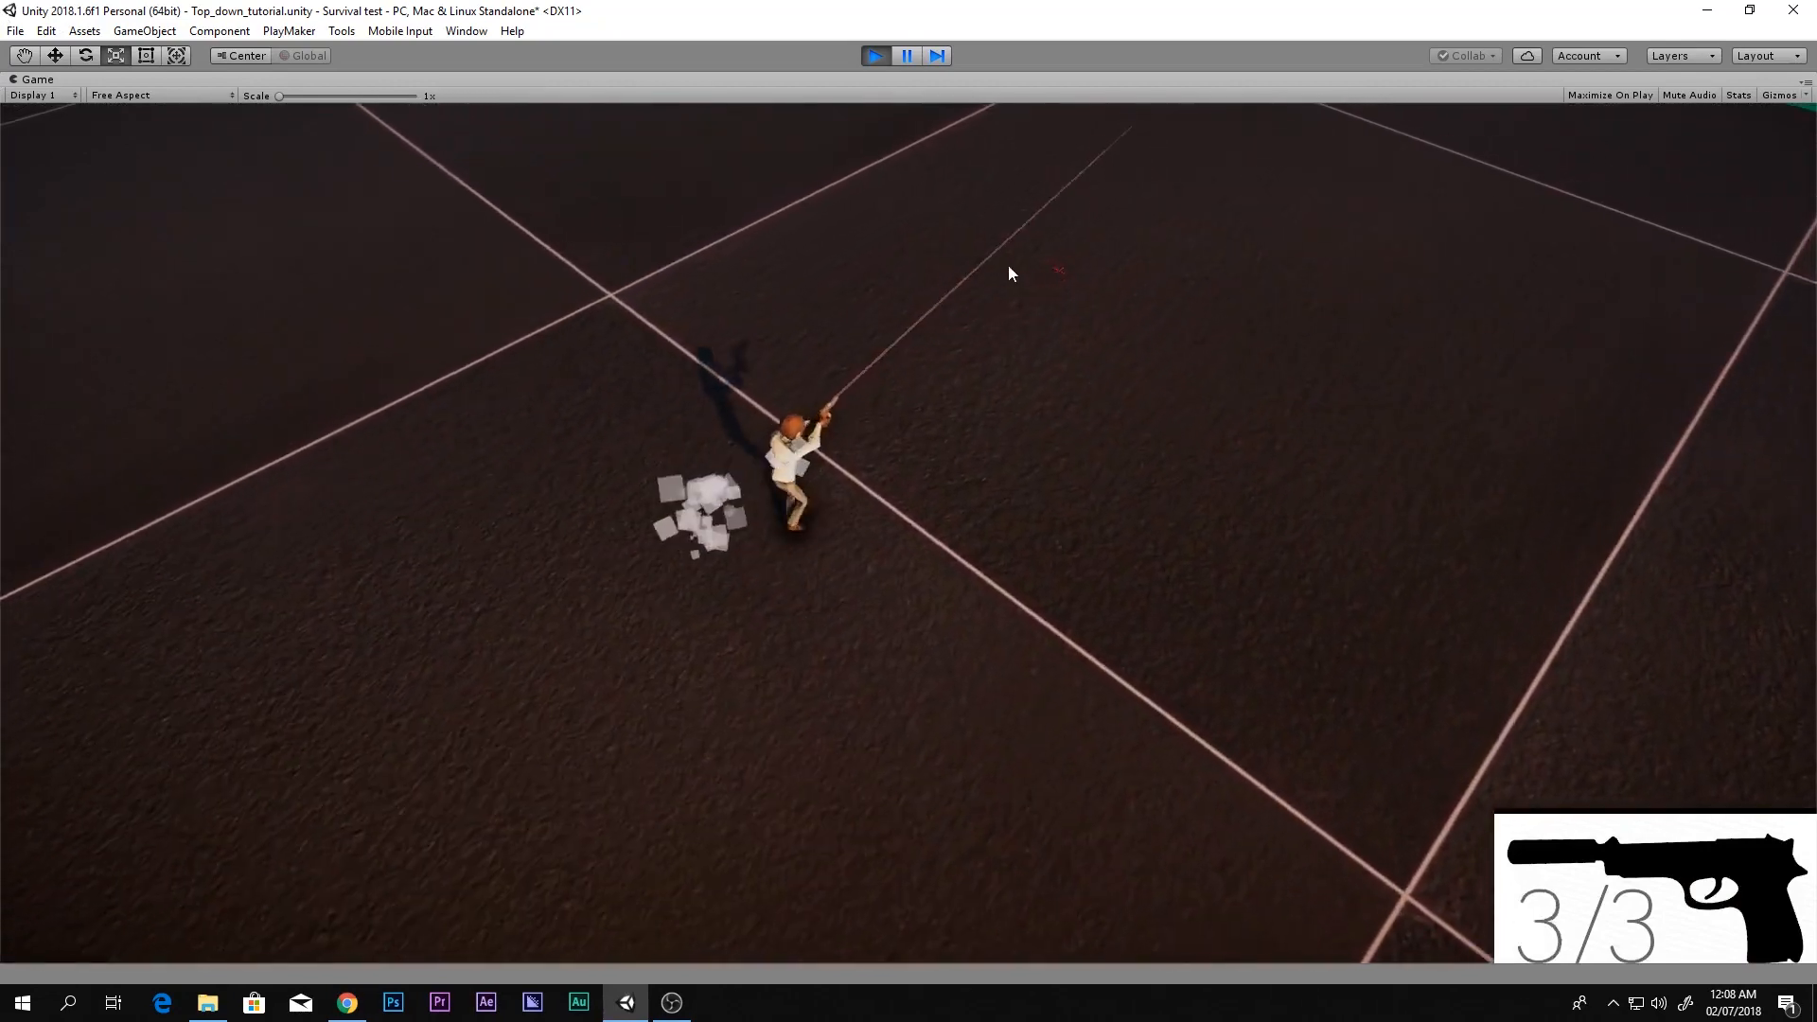
# Stop the game and undo the last scaling of the floor Plane
pyautogui.click(873, 55)
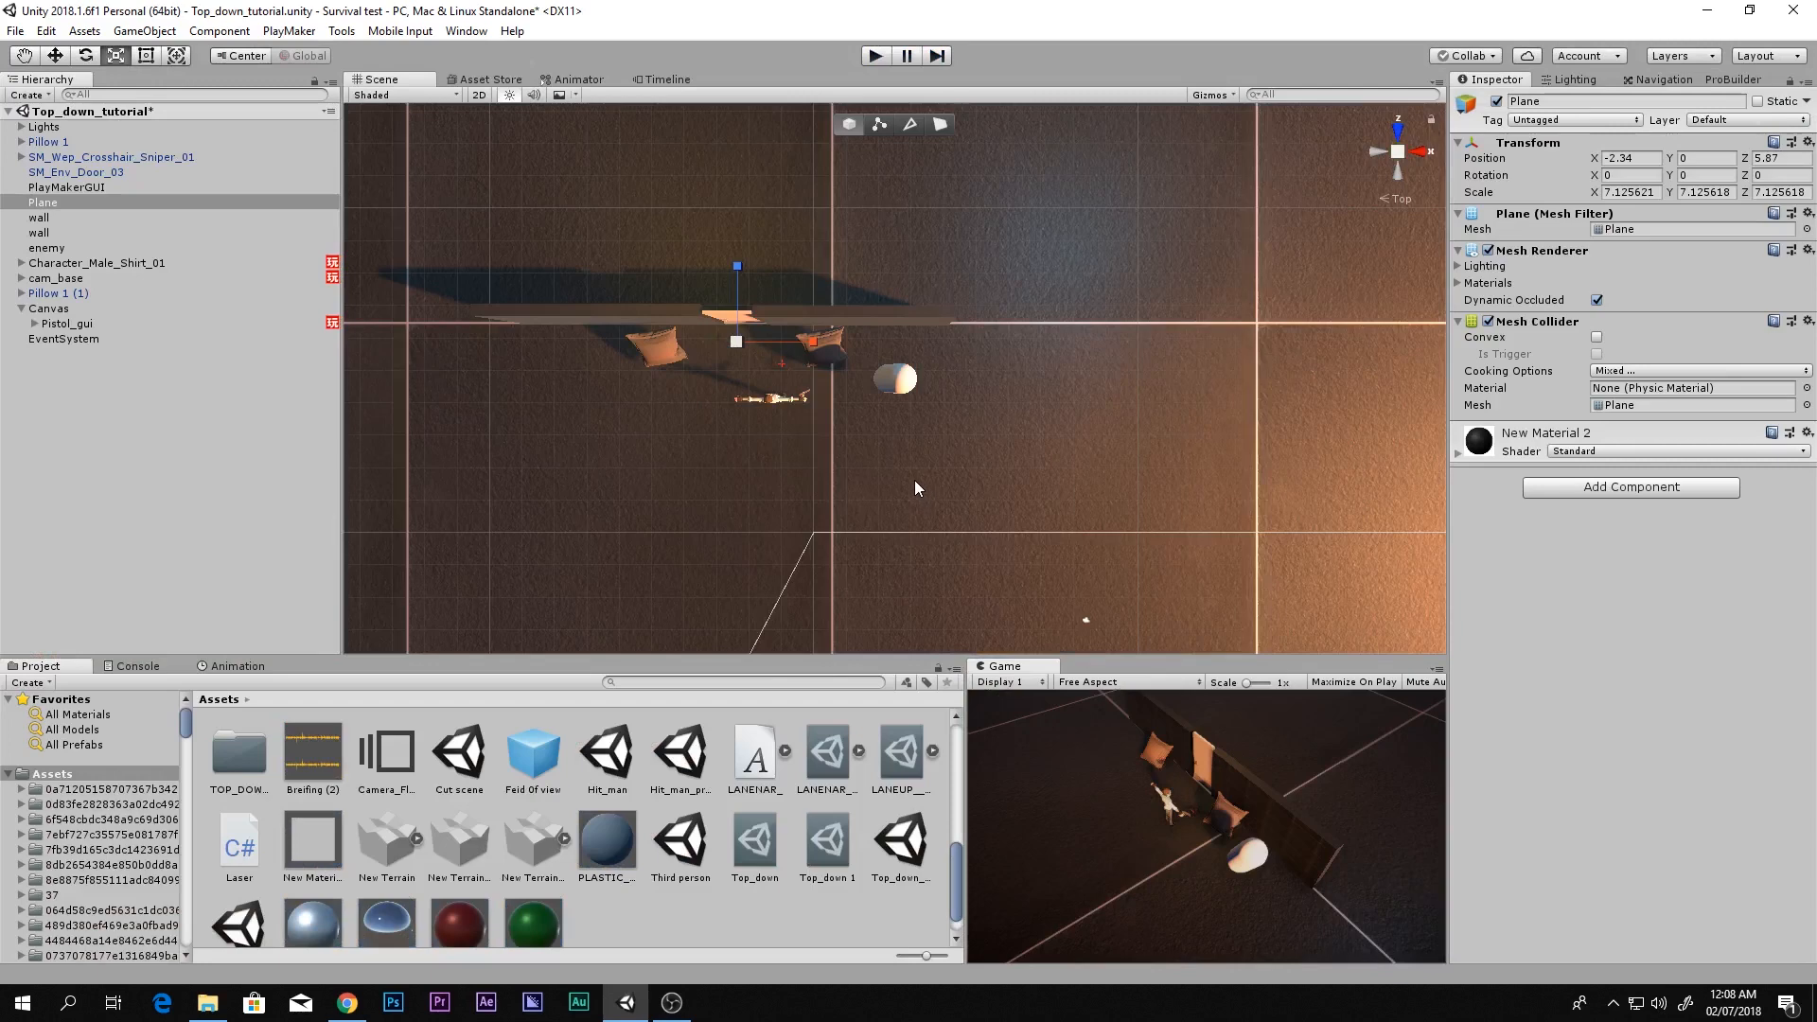
pyautogui.moveTo(916, 488); pyautogui.dragTo(998, 456, button='middle')
pyautogui.hotkey('ctrl', 'z')
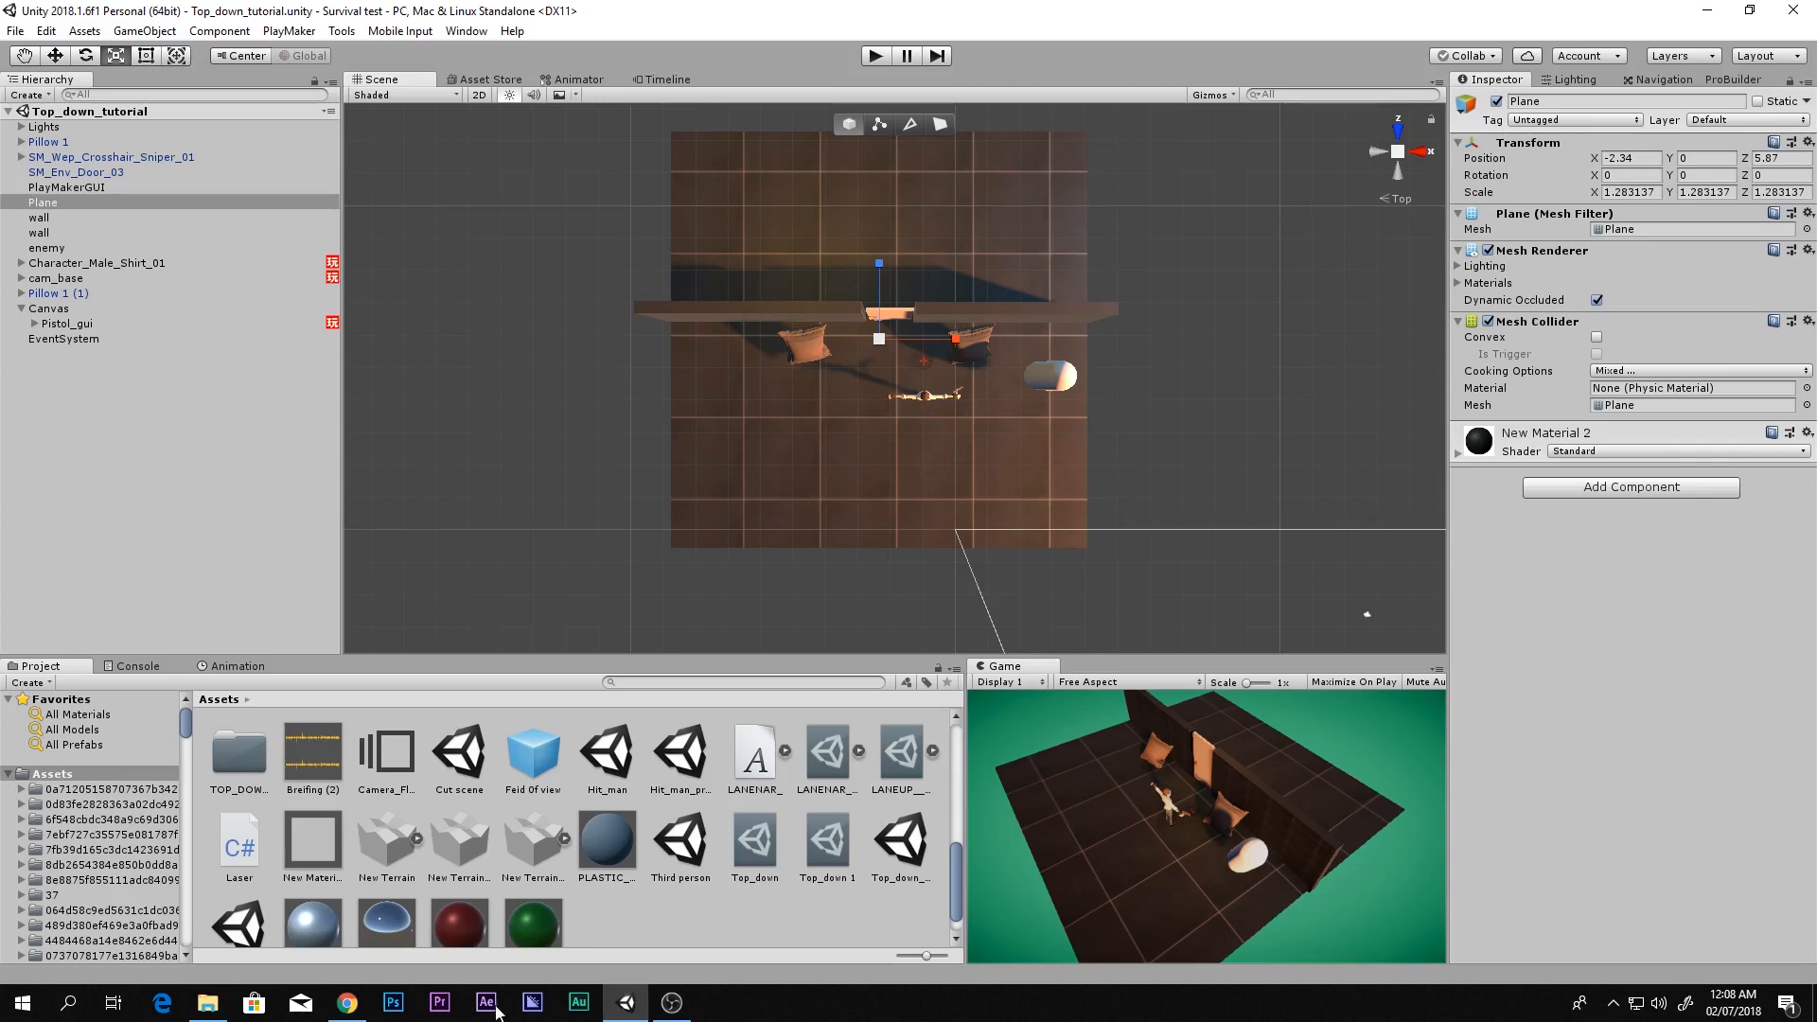
# Switch to Chrome, show the How To Do channel's home page and open the PayPal donation link in the featured video's description
pyautogui.click(360, 999)
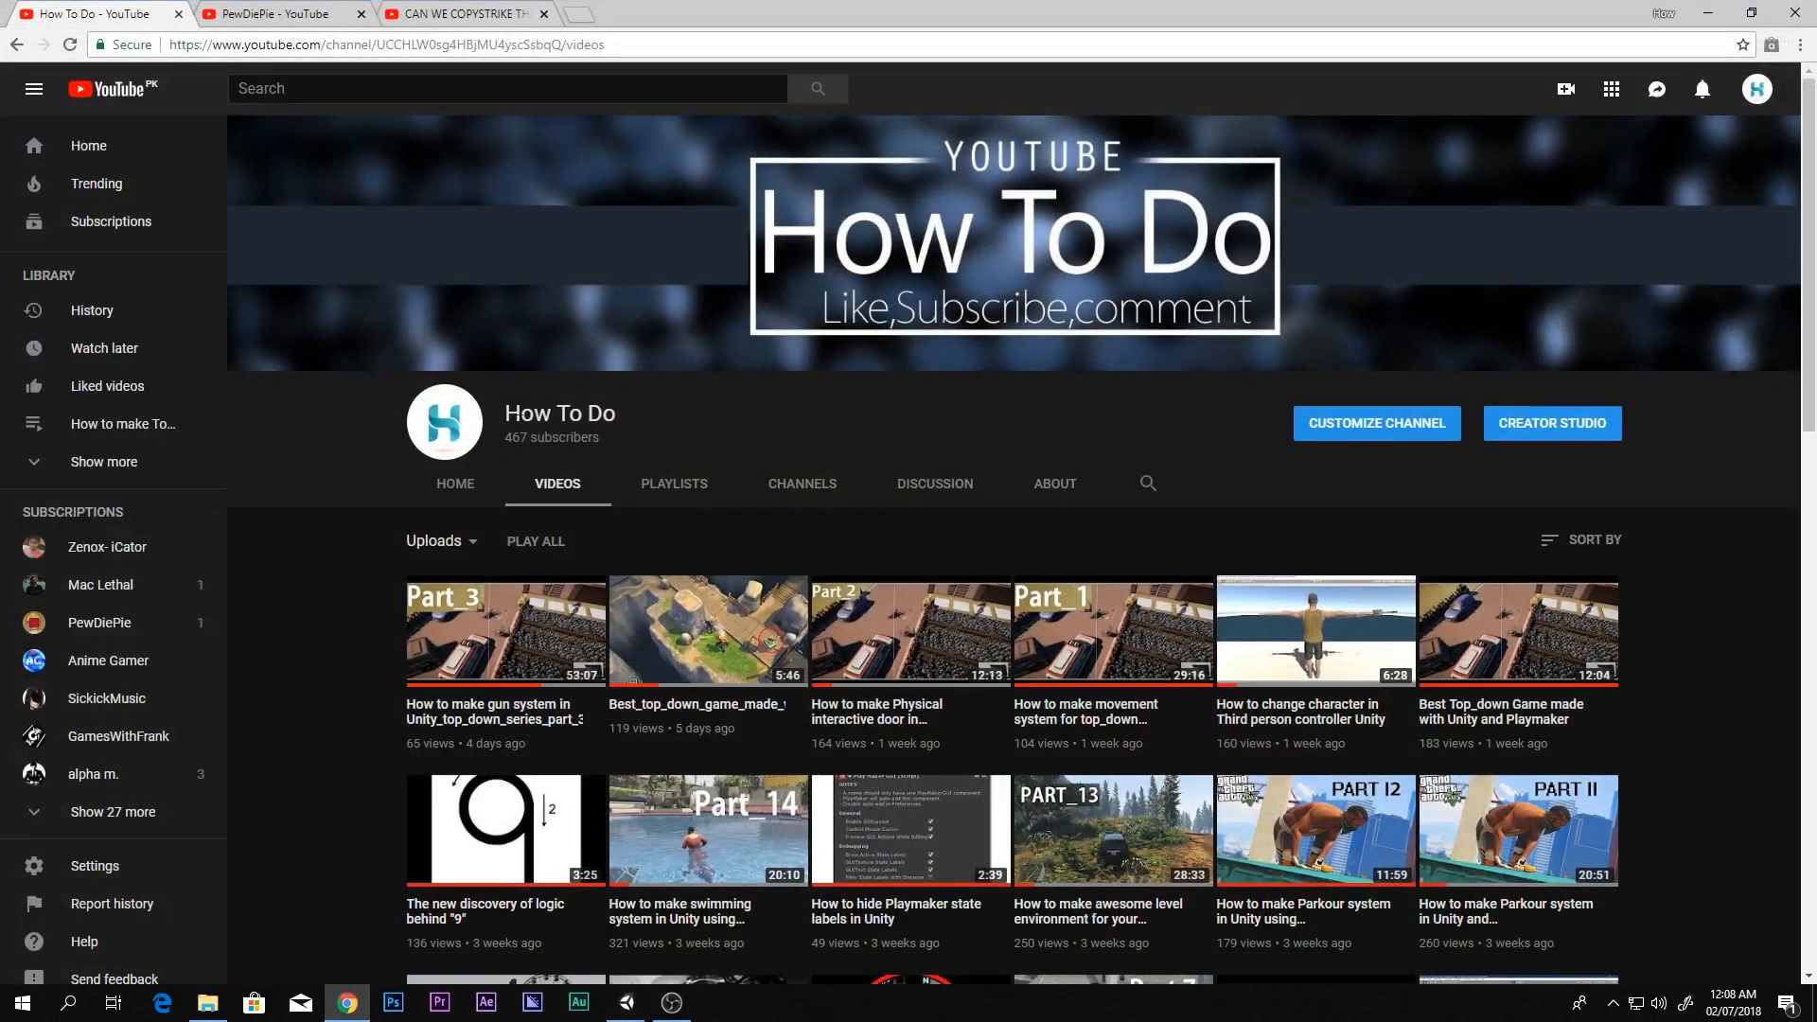
pyautogui.click(457, 486)
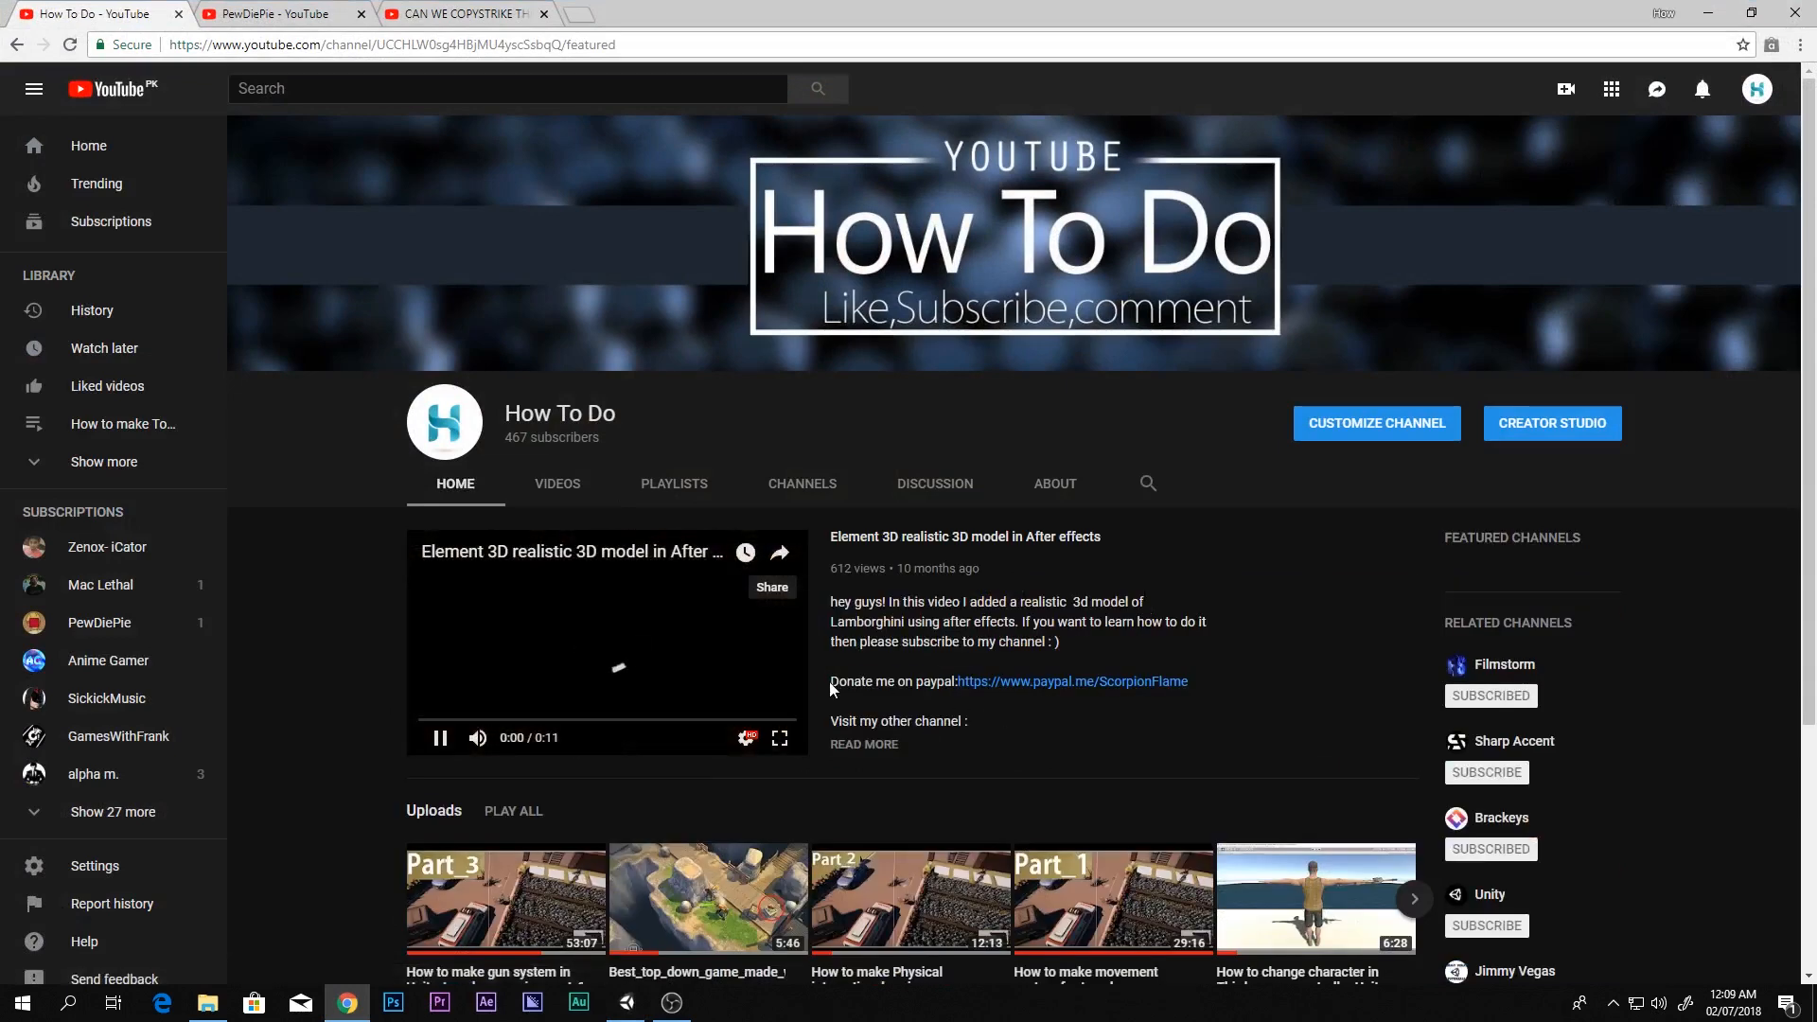
pyautogui.moveTo(831, 682); pyautogui.dragTo(945, 683)
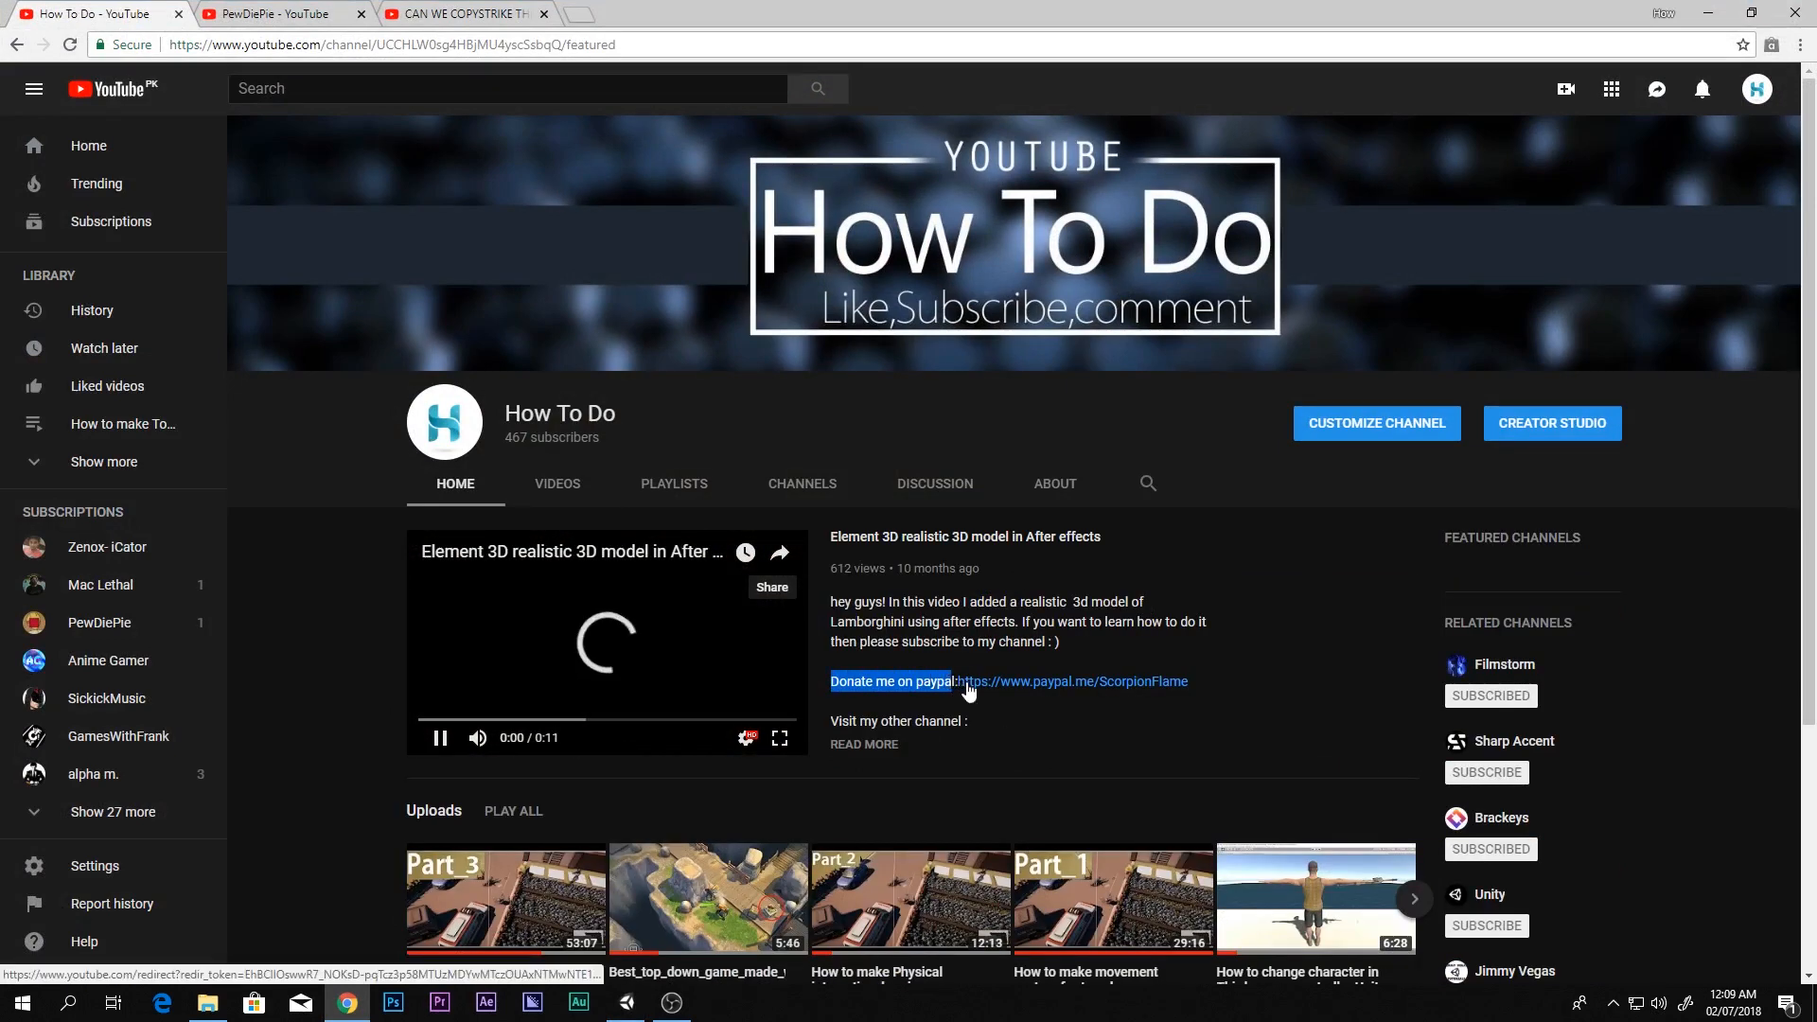
pyautogui.click(1041, 682)
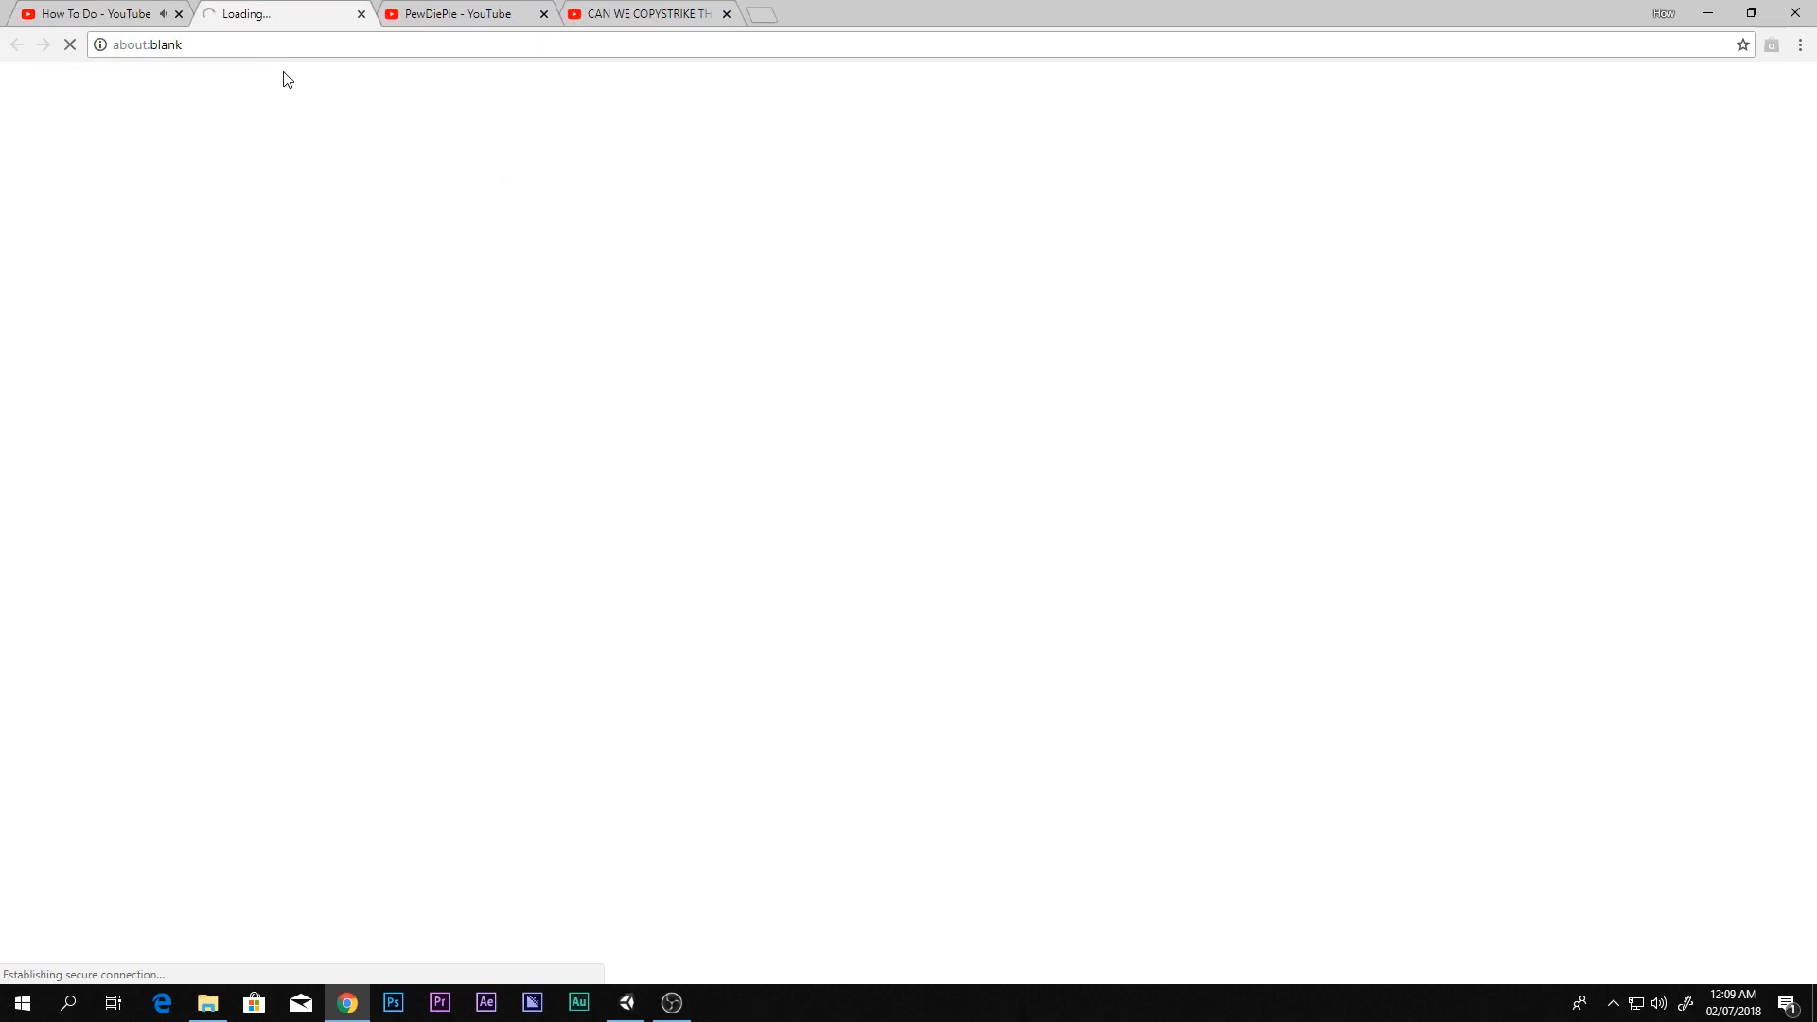
# Close the three YouTube tabs so that only the PayPal donation page stays open
pyautogui.click(178, 14)
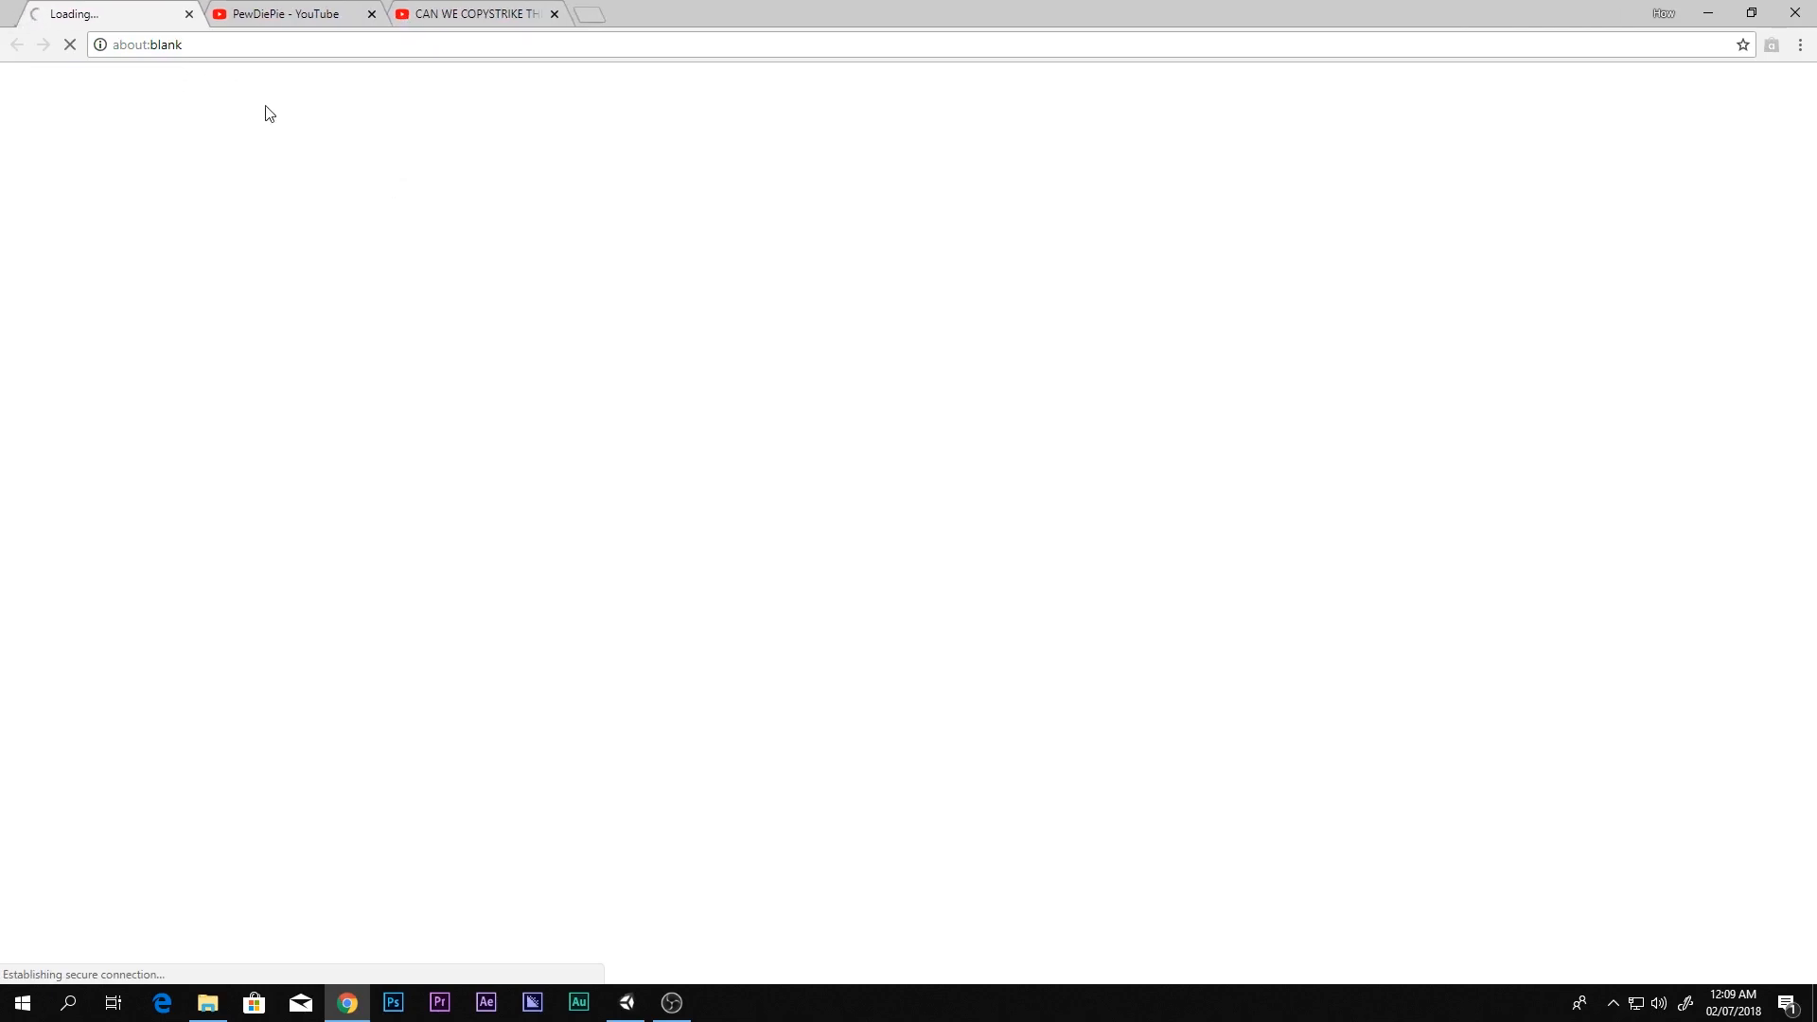
pyautogui.click(360, 14)
pyautogui.click(361, 14)
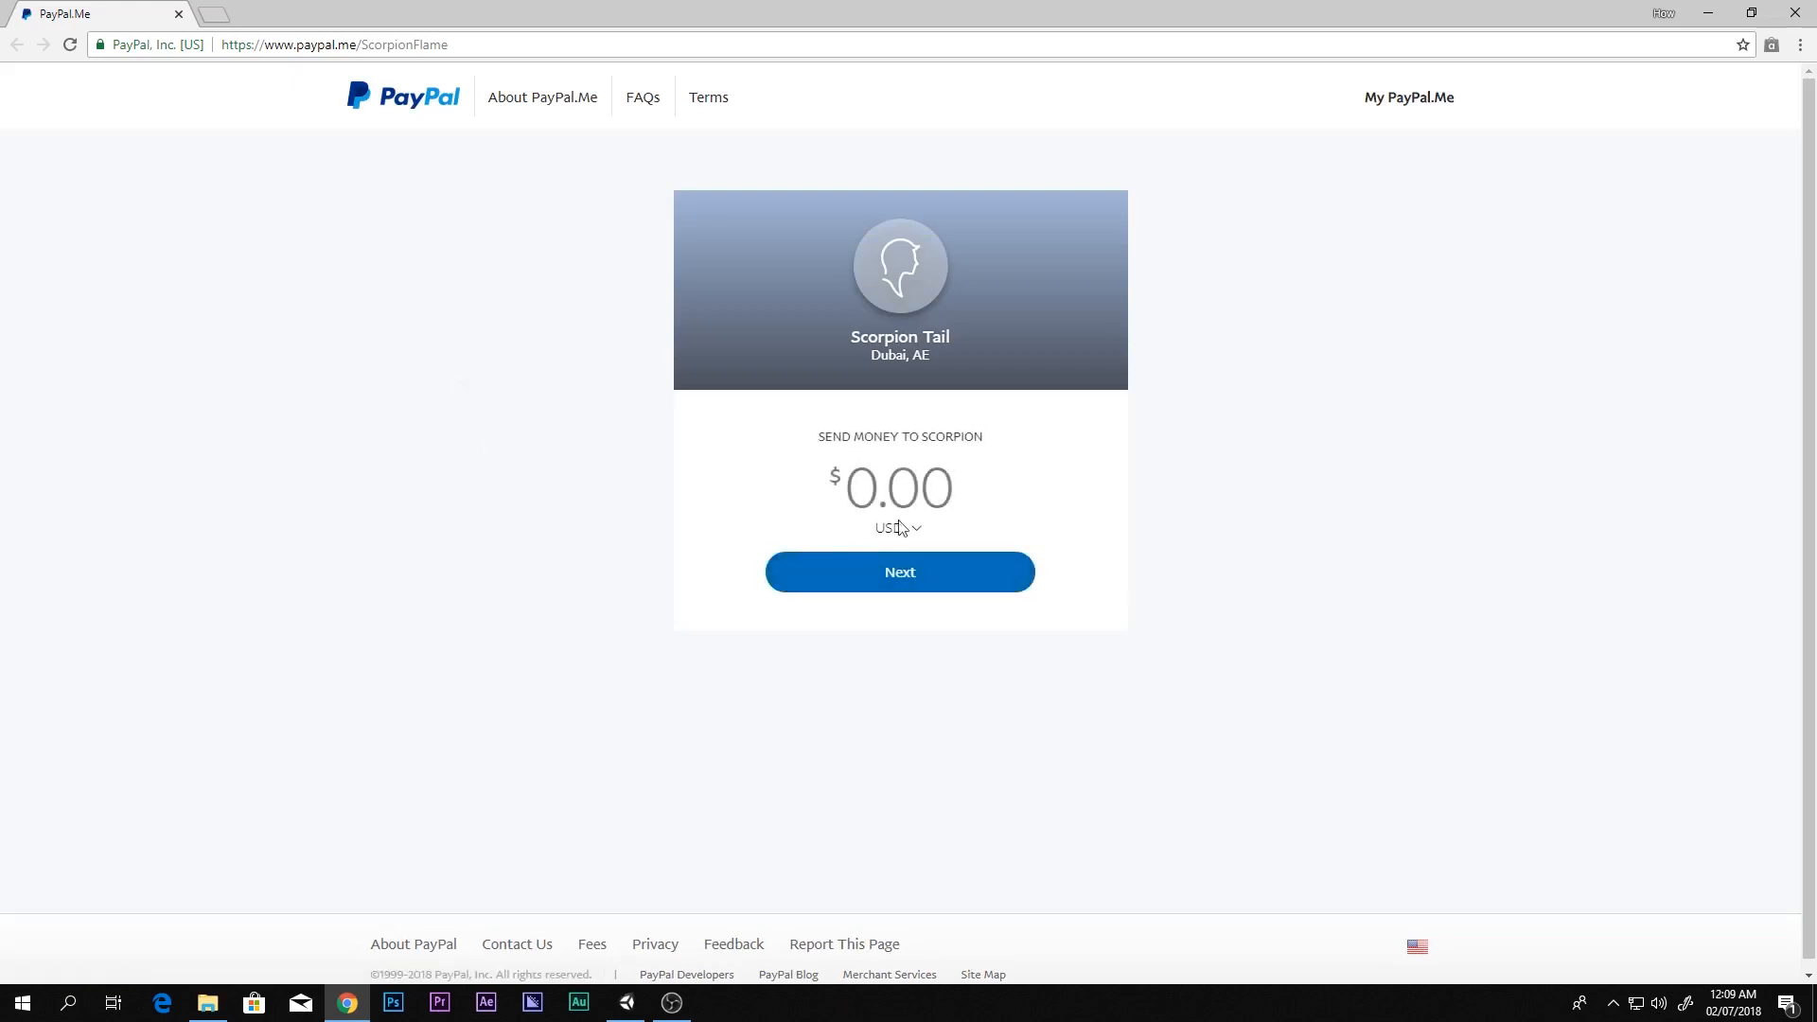
# Enter a donation amount of 100000 USD on the PayPal page and continue to the login page
pyautogui.write('100000')
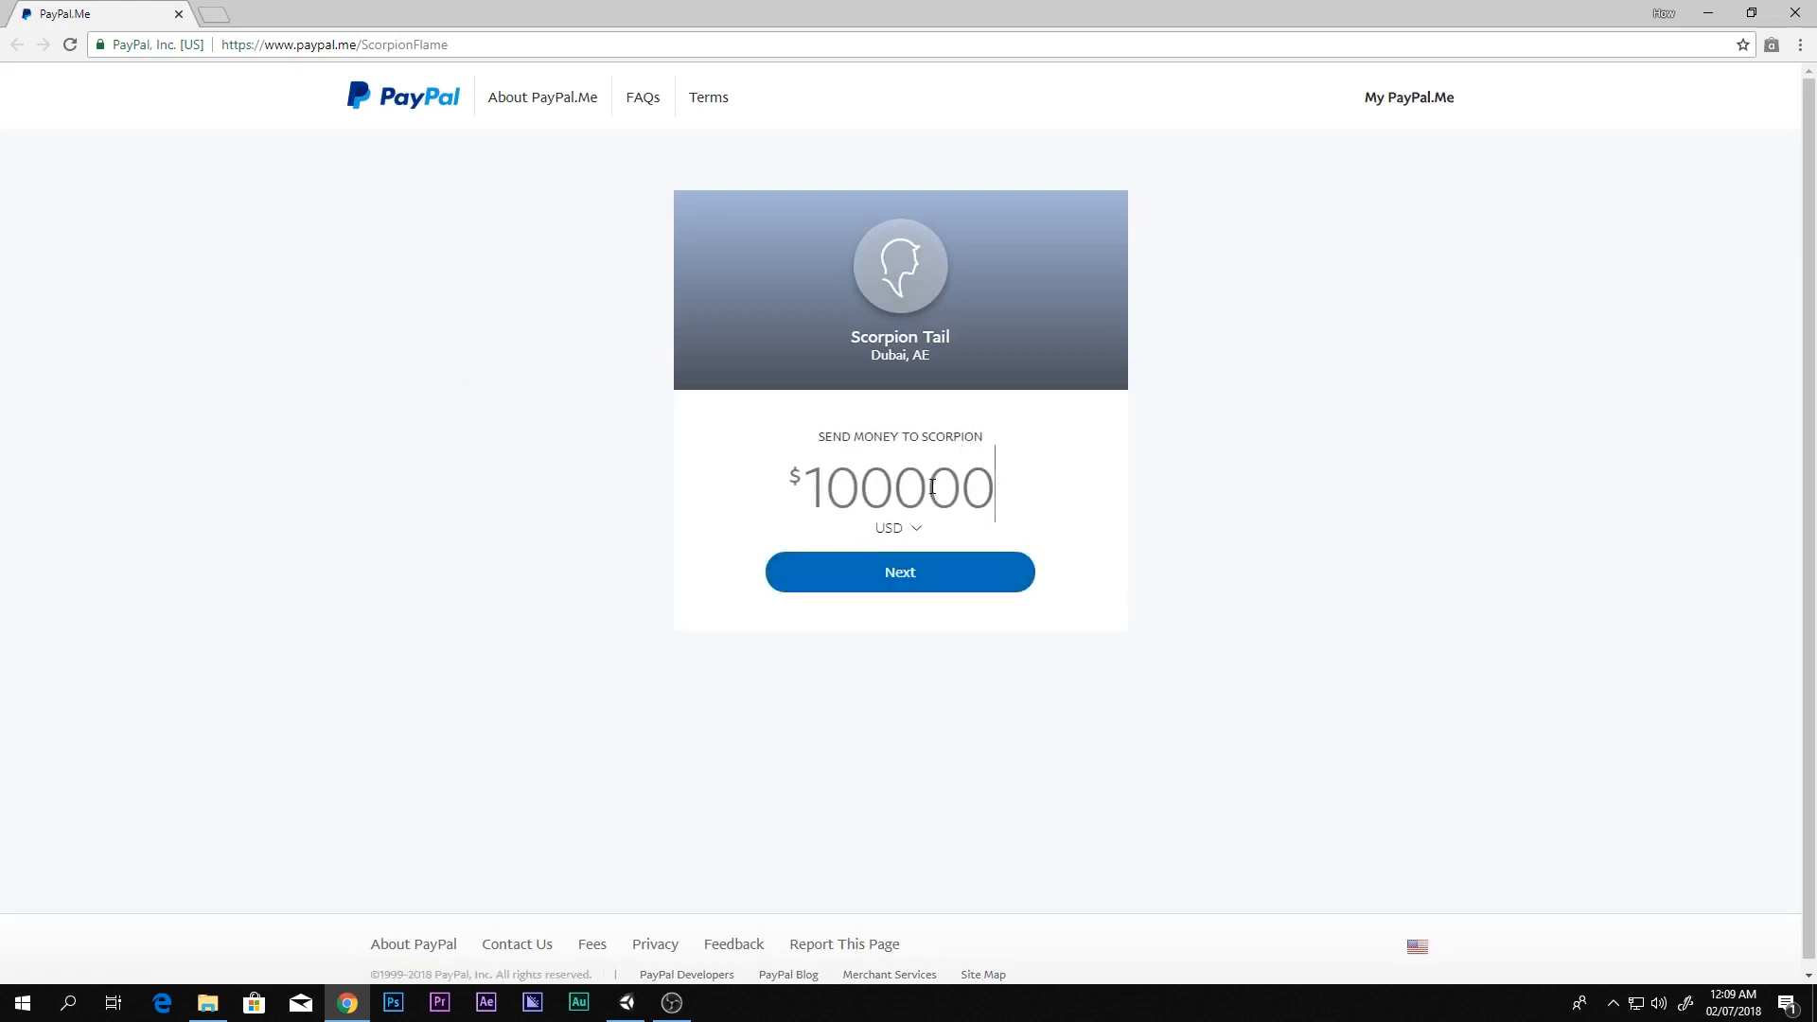
pyautogui.click(864, 577)
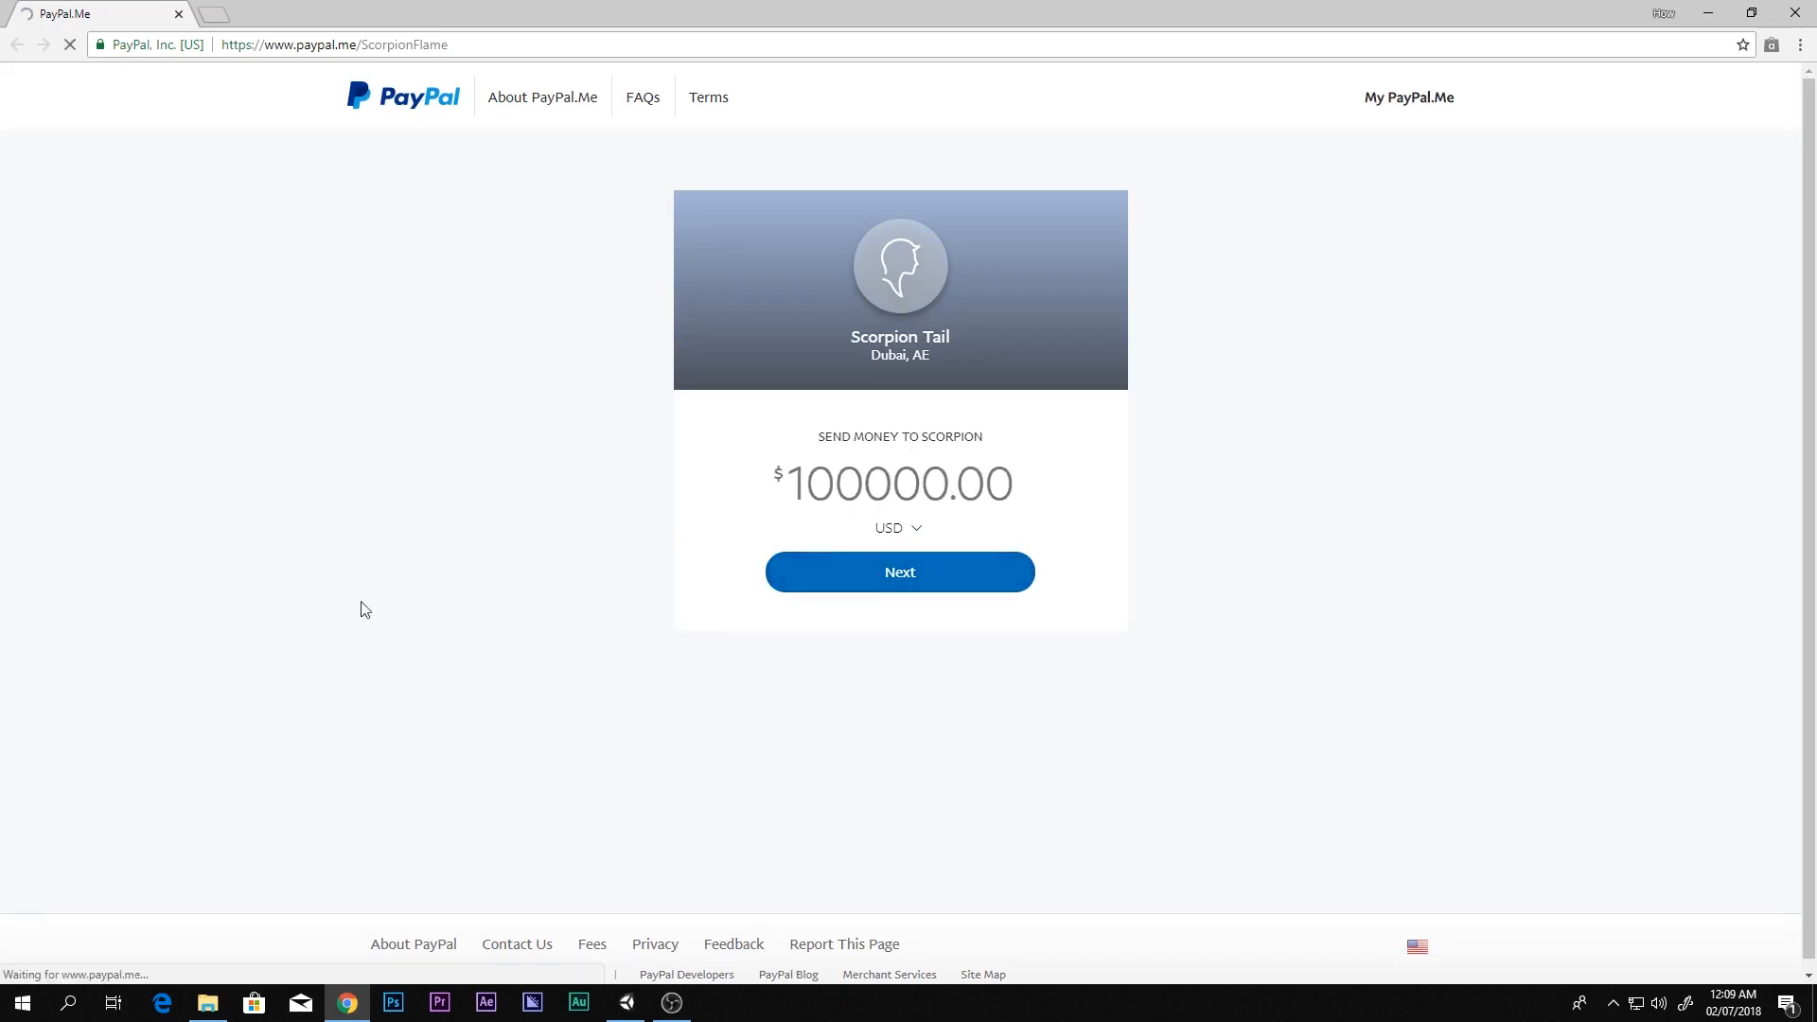
pyautogui.moveTo(793, 493); pyautogui.dragTo(1440, 462)
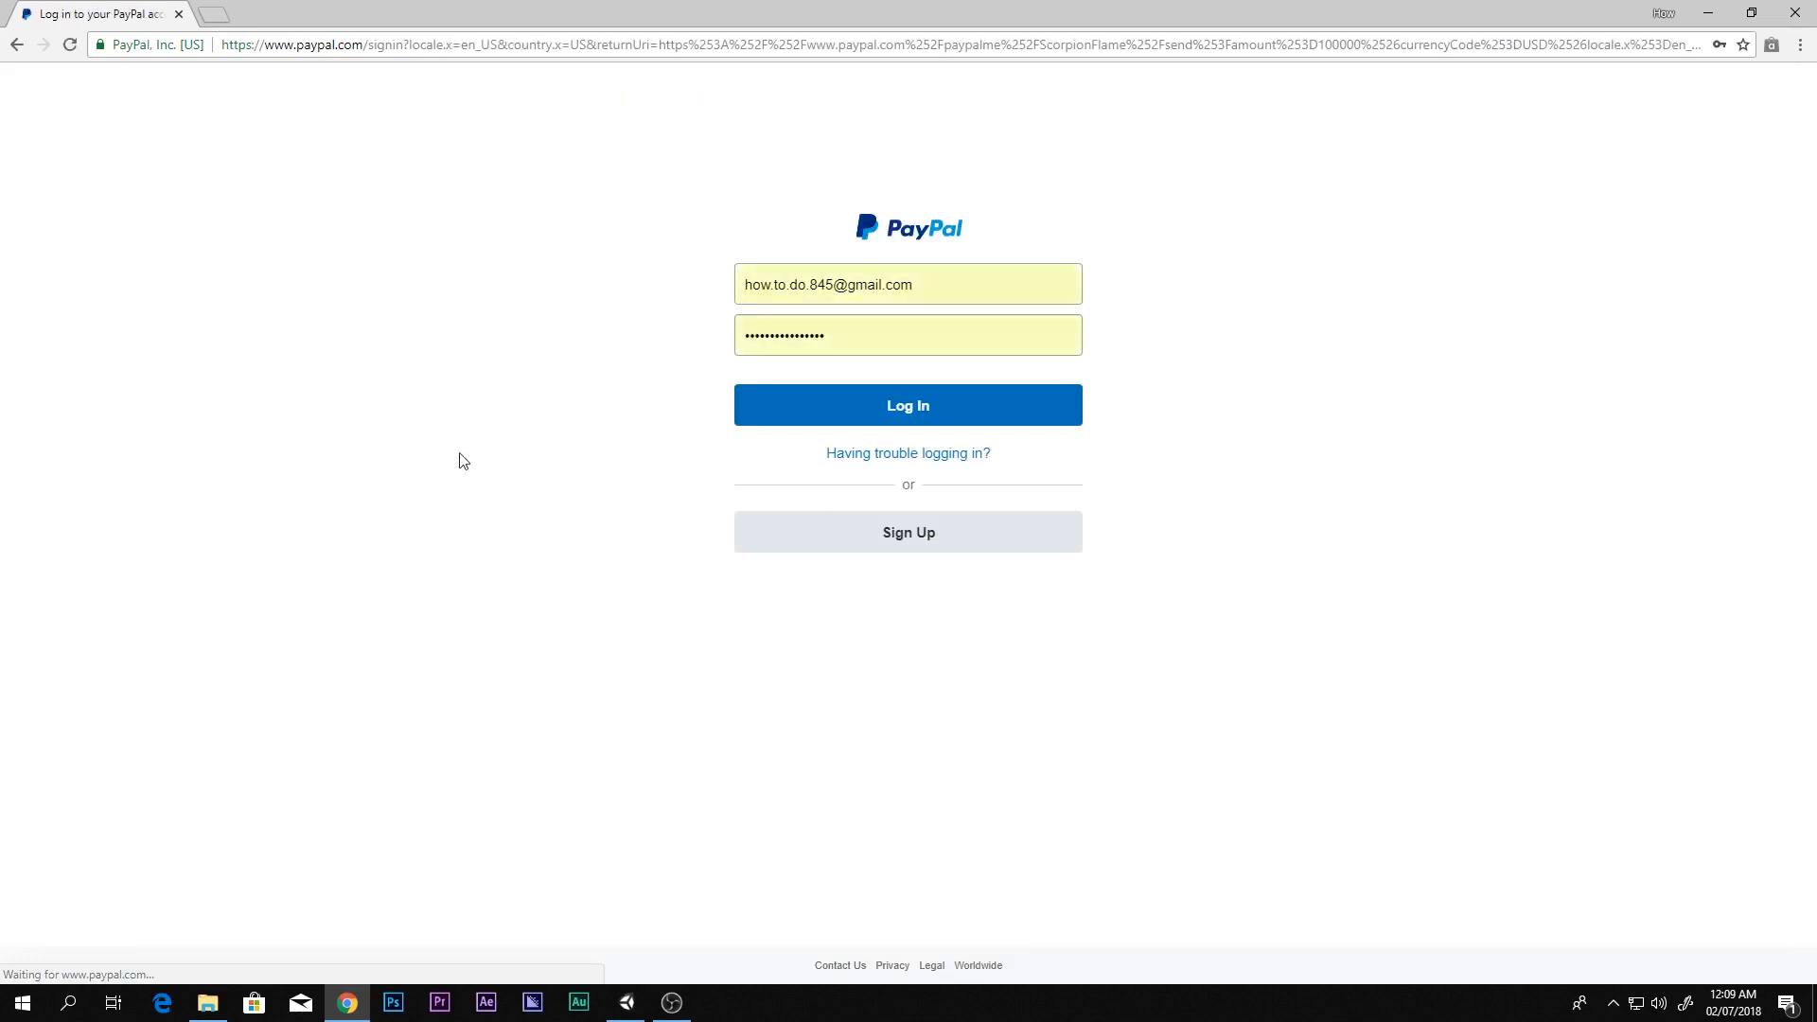
# Replace the PayPal login tab with an empty new tab and minimize Chrome to return to Unity
pyautogui.click(211, 13)
pyautogui.click(178, 14)
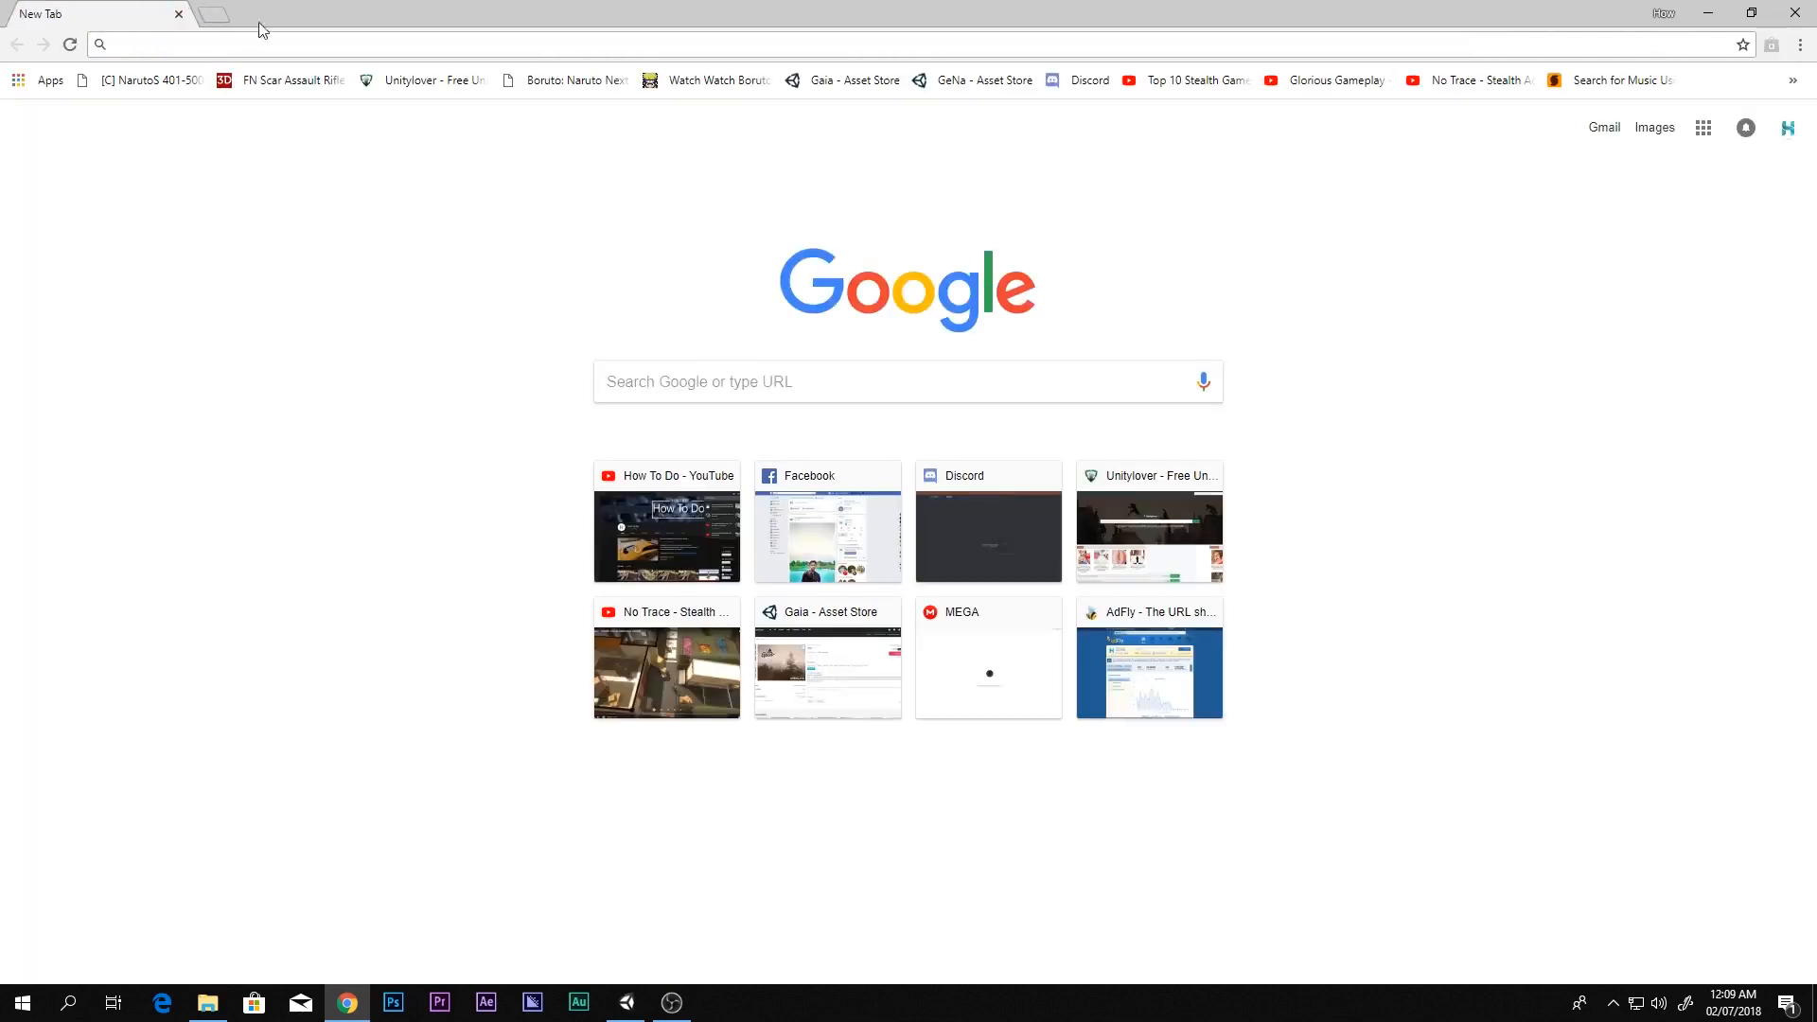
pyautogui.click(1708, 13)
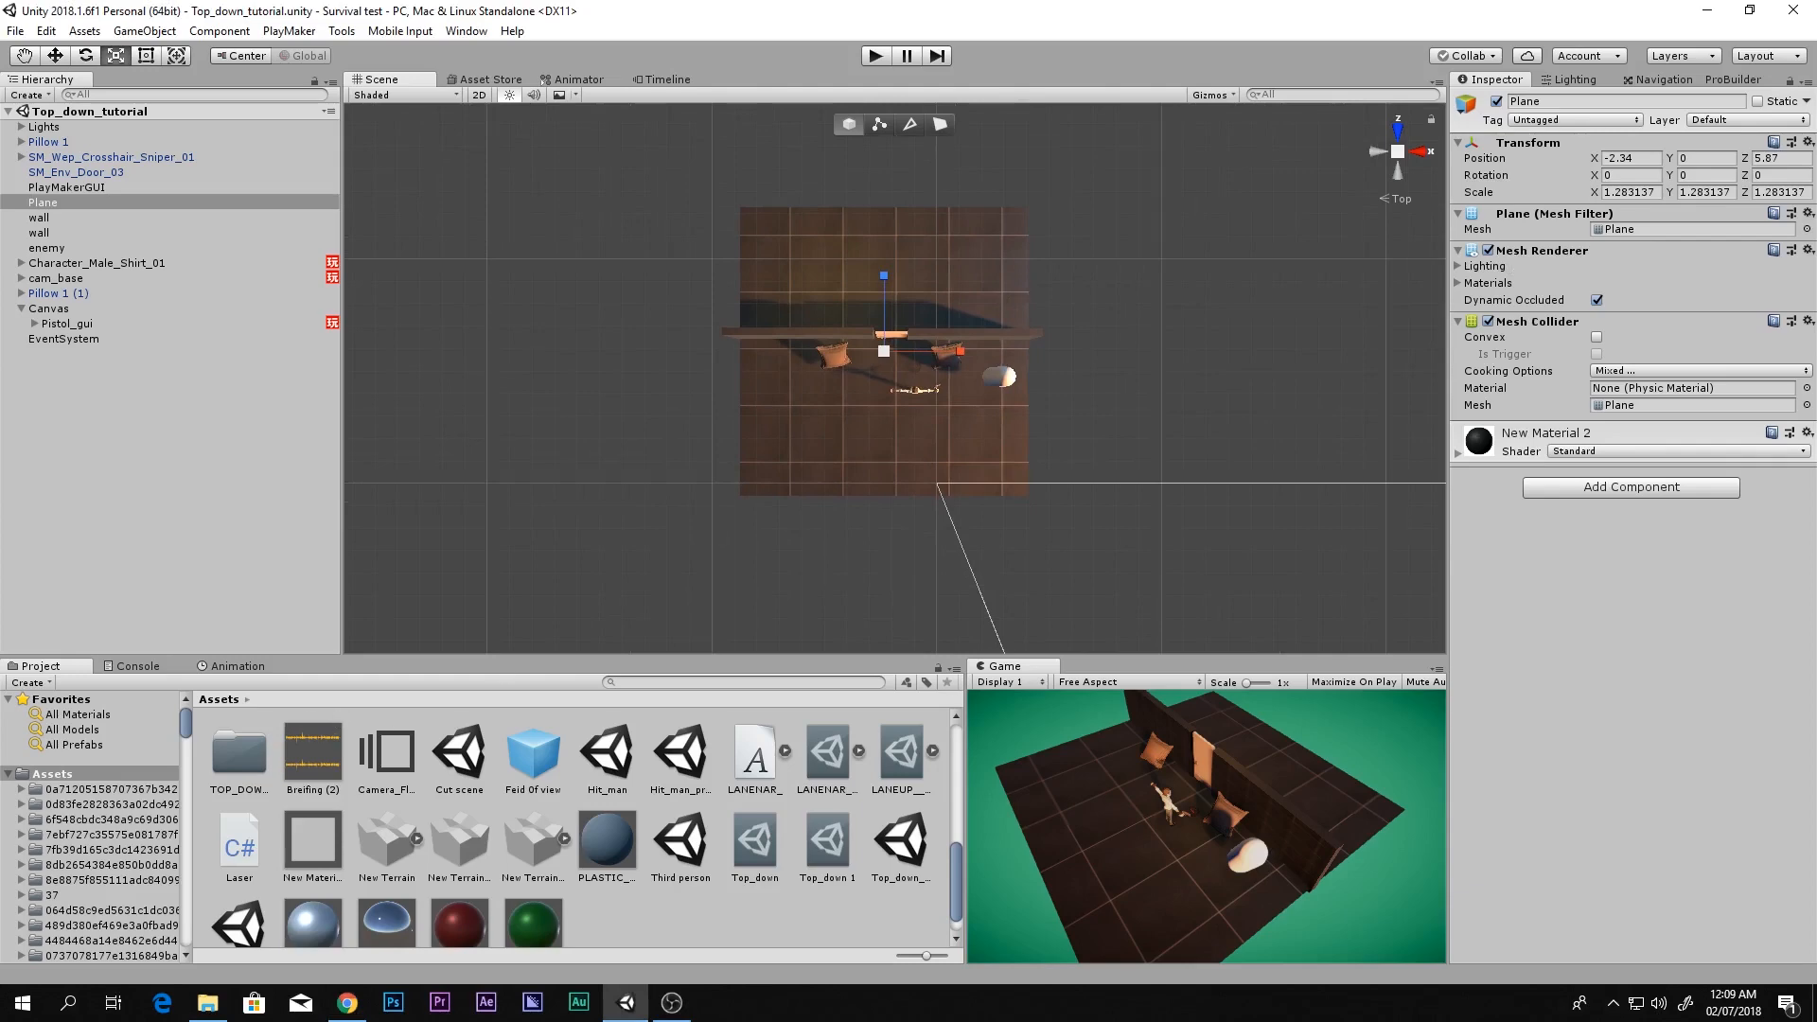
# Switch back to Chrome, open the PayPal balance page and log in with the saved credentials
pyautogui.click(347, 1000)
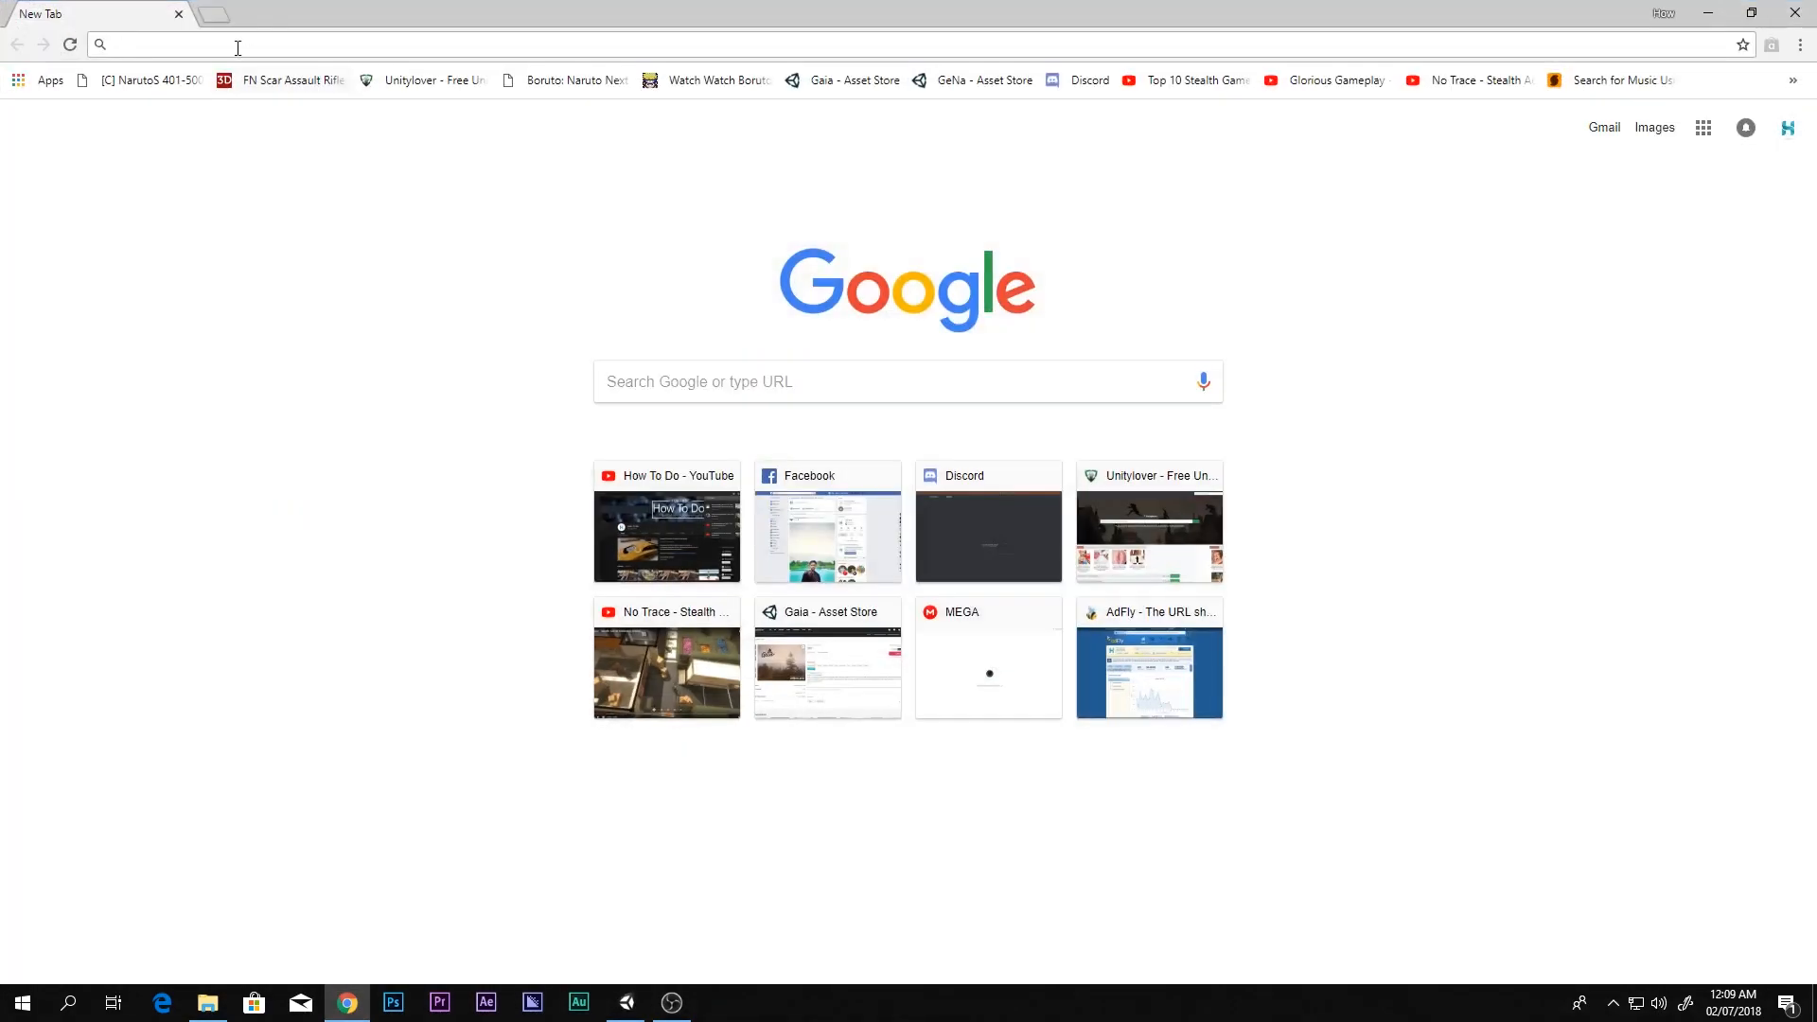
pyautogui.write('pa')
pyautogui.press('Return')
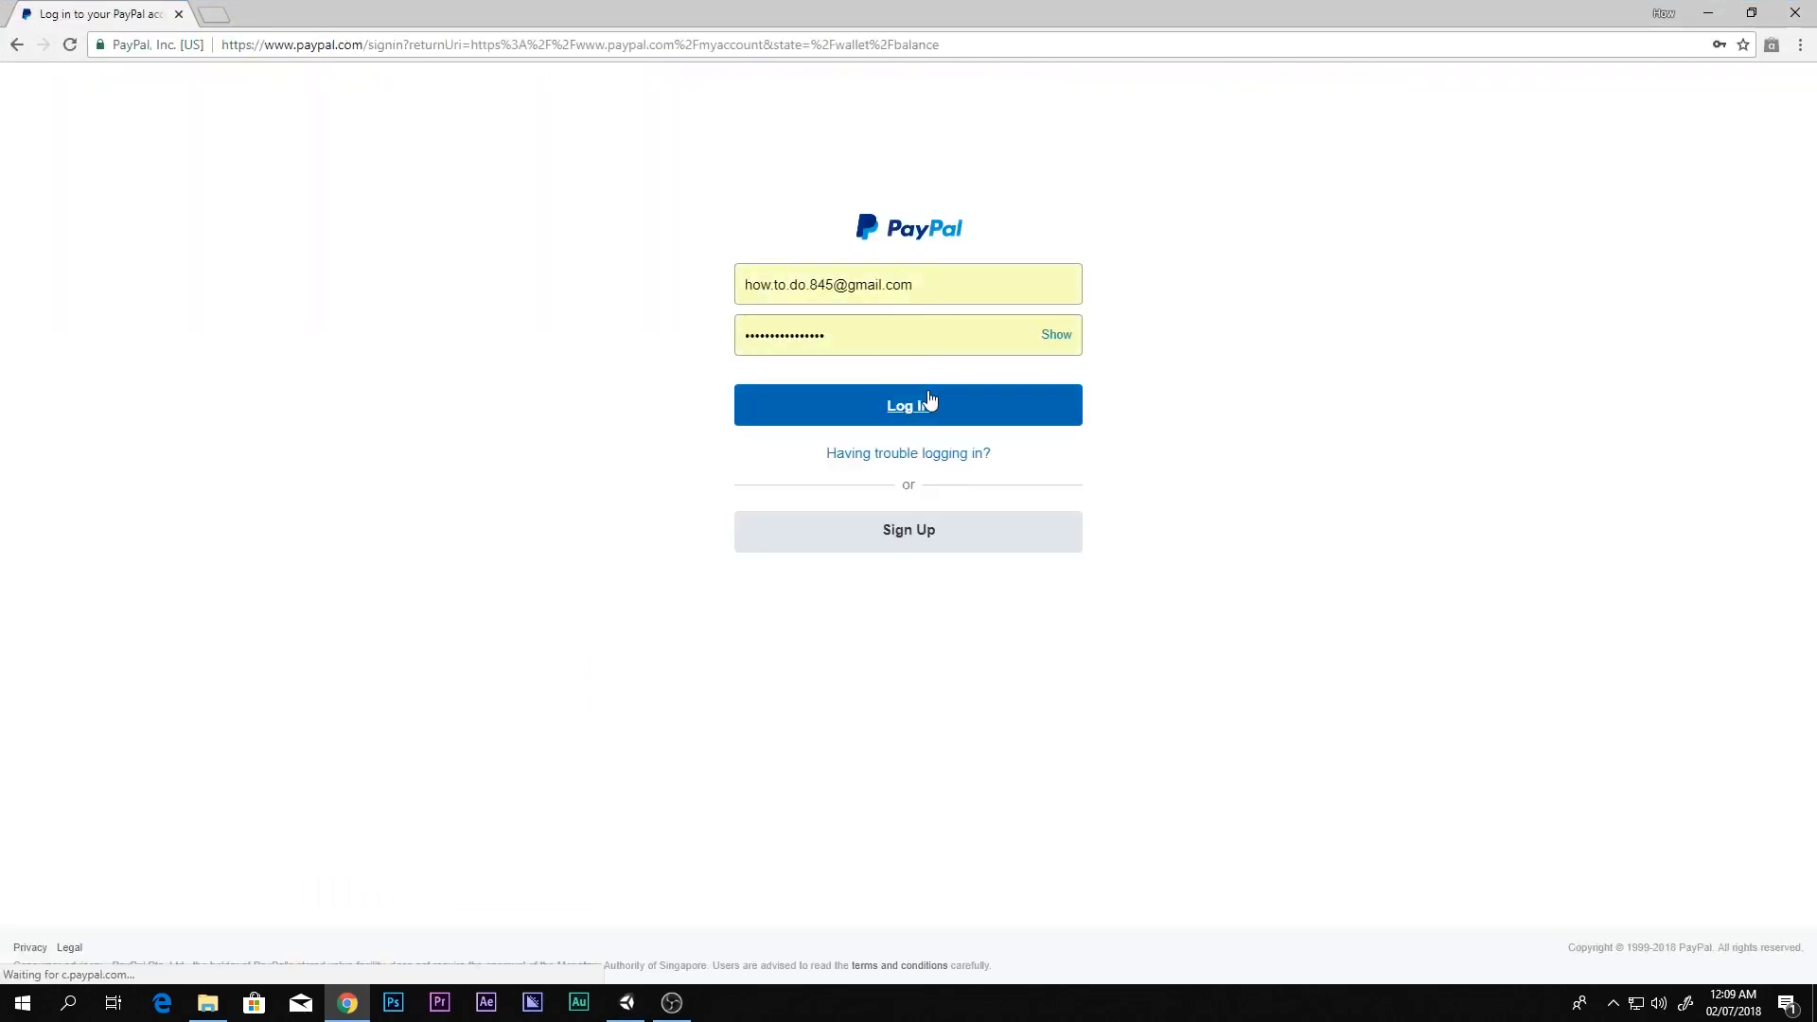
pyautogui.click(862, 399)
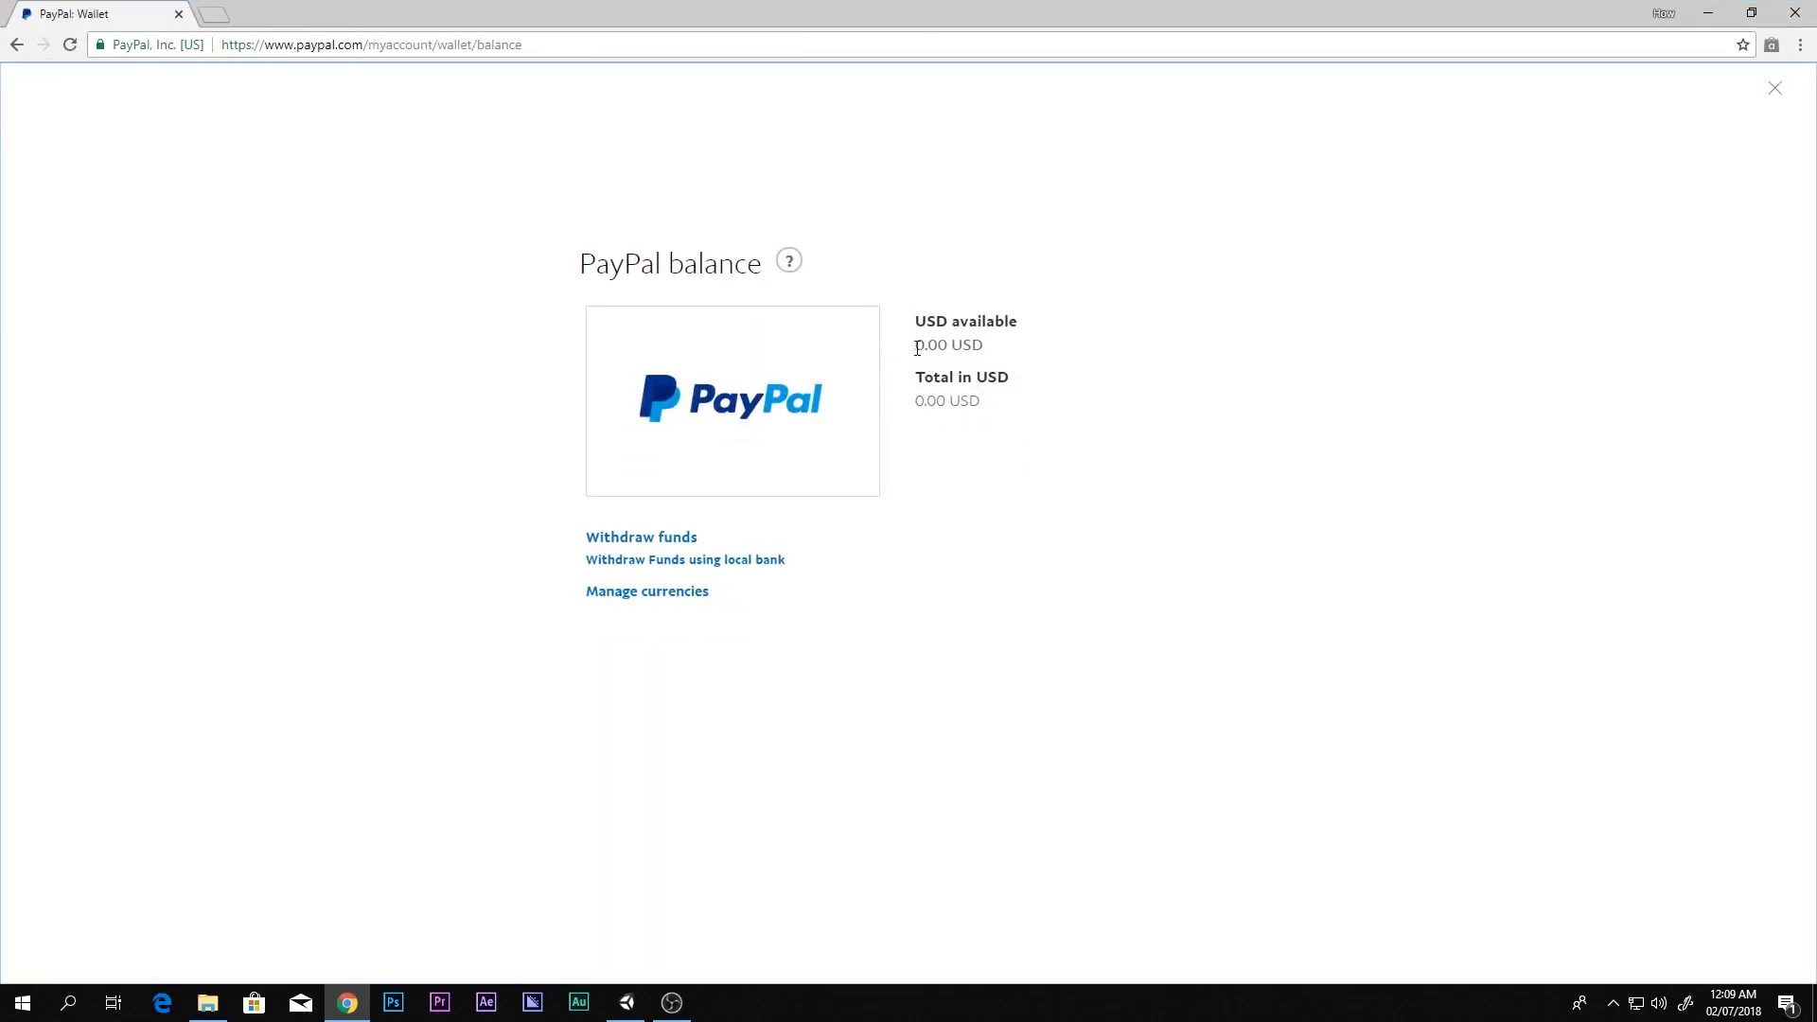
# Examine the total in USD on the PayPal balance page and return to the scene in Unity
pyautogui.moveTo(926, 398); pyautogui.dragTo(982, 399)
pyautogui.click(1062, 560)
pyautogui.click(1702, 11)
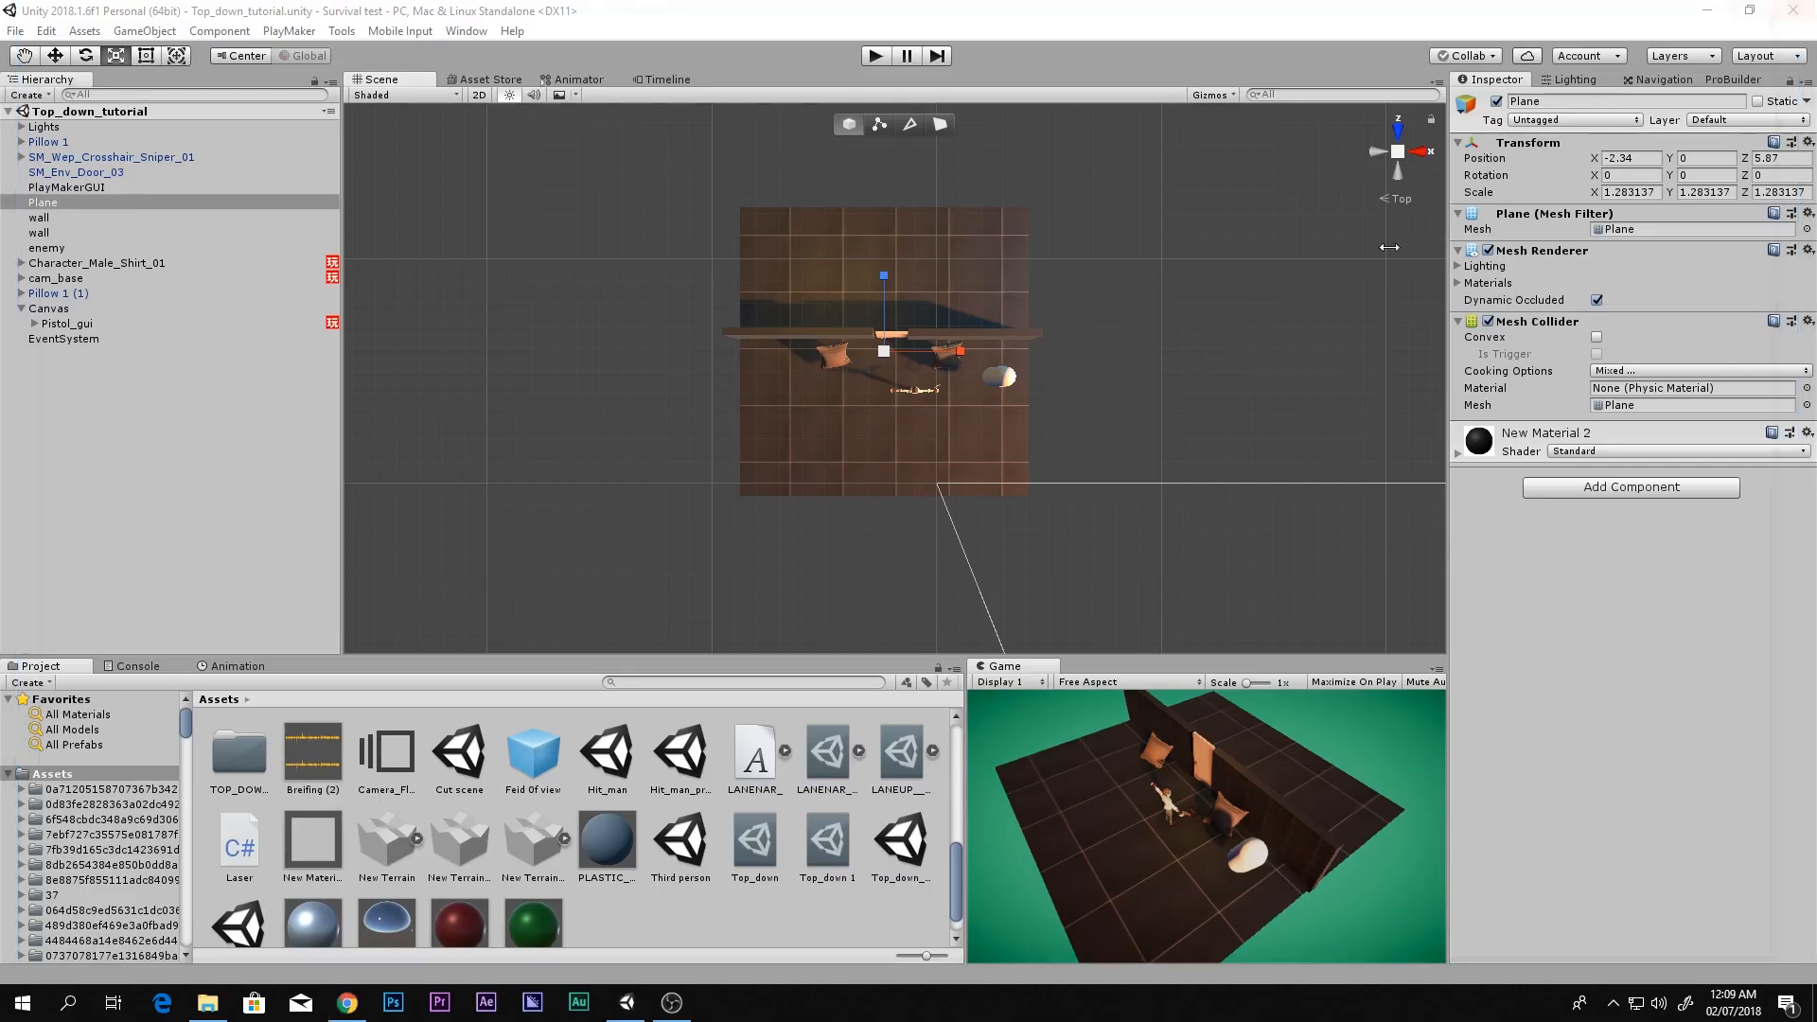
pyautogui.scroll(1, 814, 431)
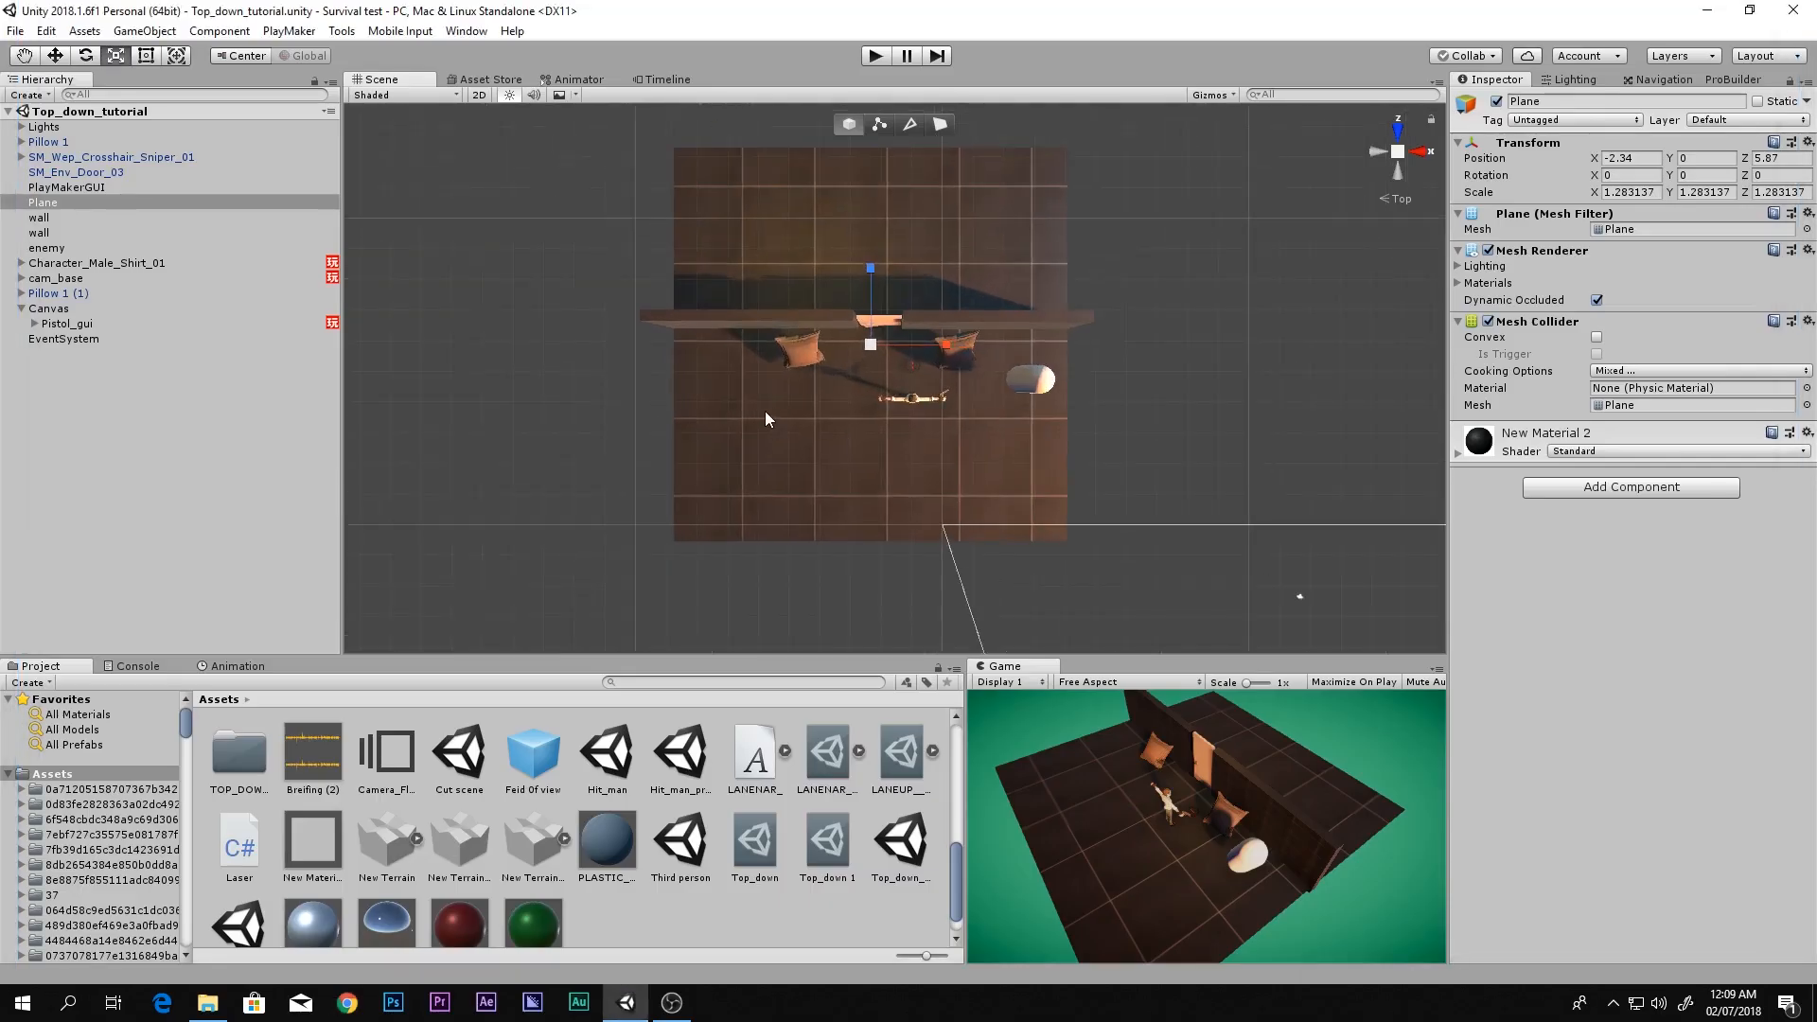